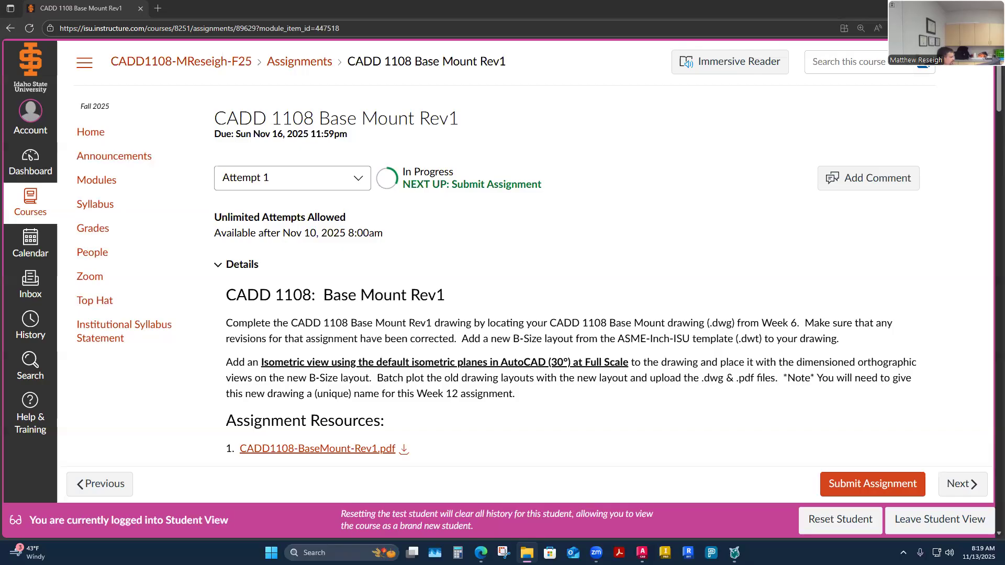
Switch to the base mount drawing in AutoCAD and compare its ASME A SIZE and ASME B SIZE layouts
{"action": "key", "text": "alt+Tab"}
{"action": "left_click", "coordinate": [433, 278]}
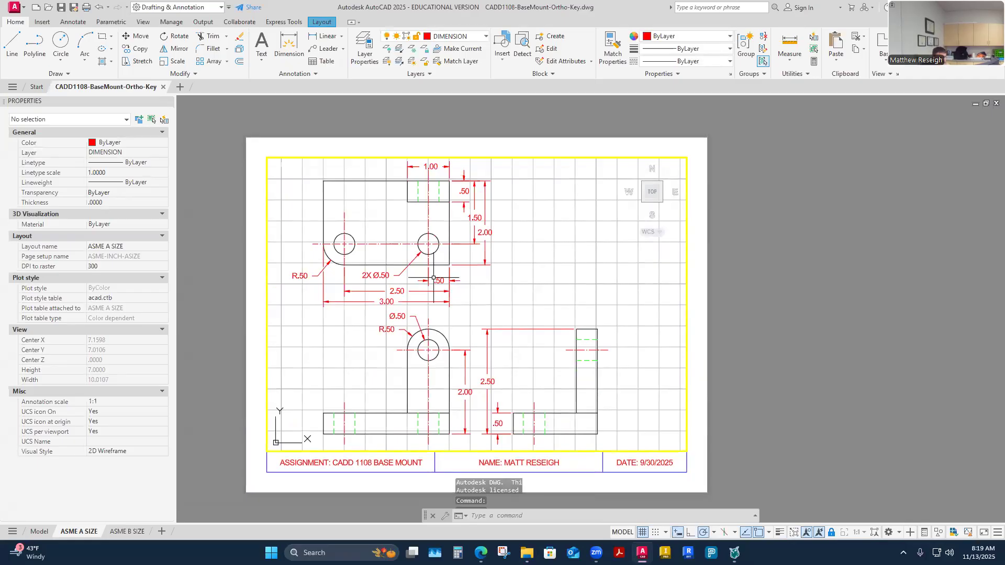
{"action": "scroll", "coordinate": [464, 220], "scroll_direction": "down", "scroll_amount": 2}
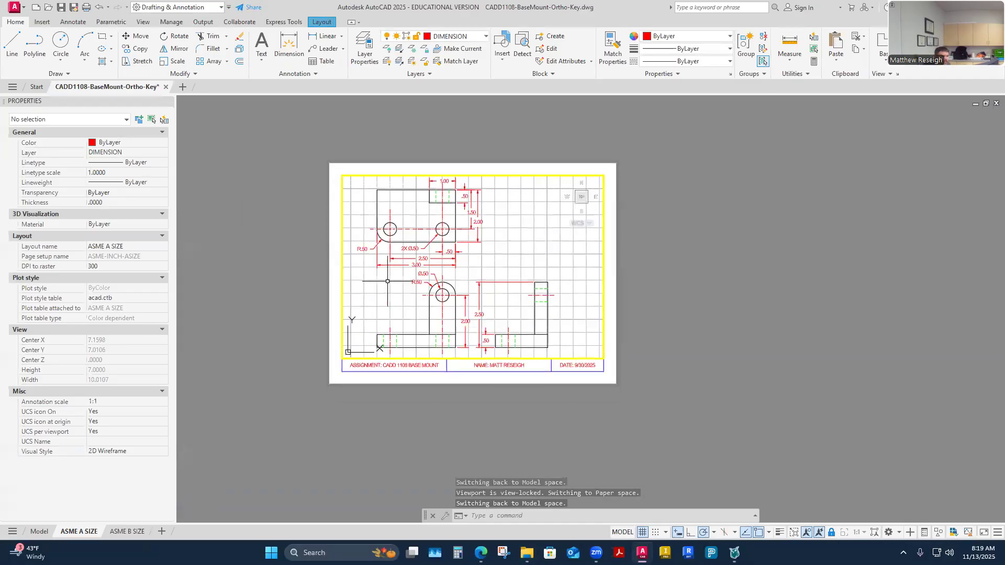
{"action": "scroll", "coordinate": [388, 281], "scroll_direction": "up", "scroll_amount": 2}
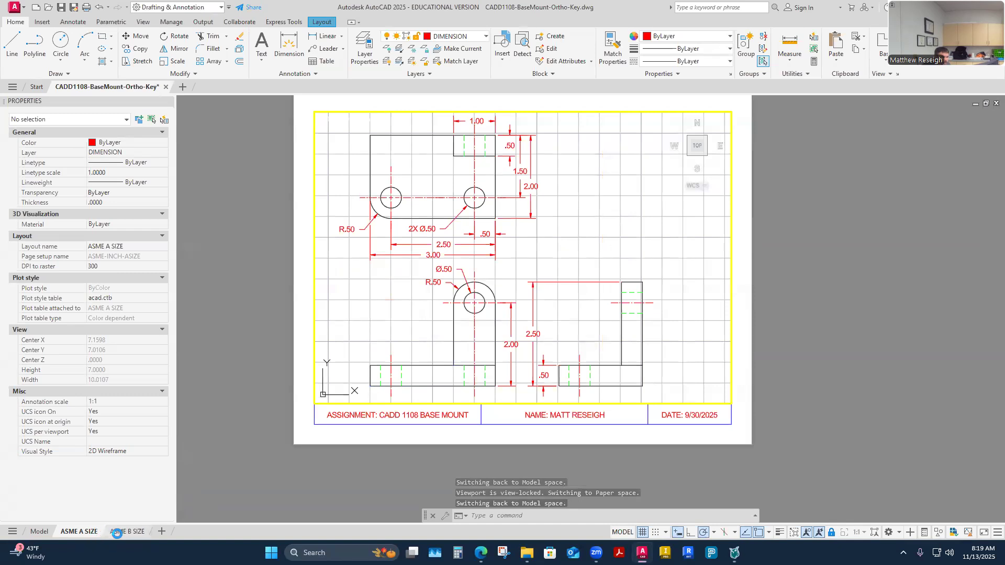
{"action": "left_click", "coordinate": [117, 532]}
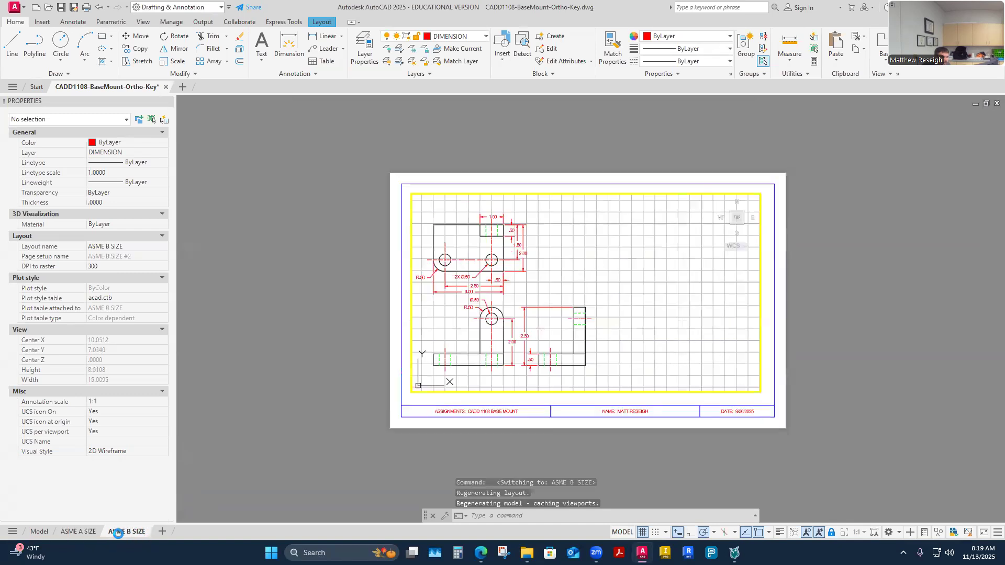
{"action": "left_click", "coordinate": [89, 534]}
{"action": "left_click", "coordinate": [120, 533]}
{"action": "left_click", "coordinate": [95, 532]}
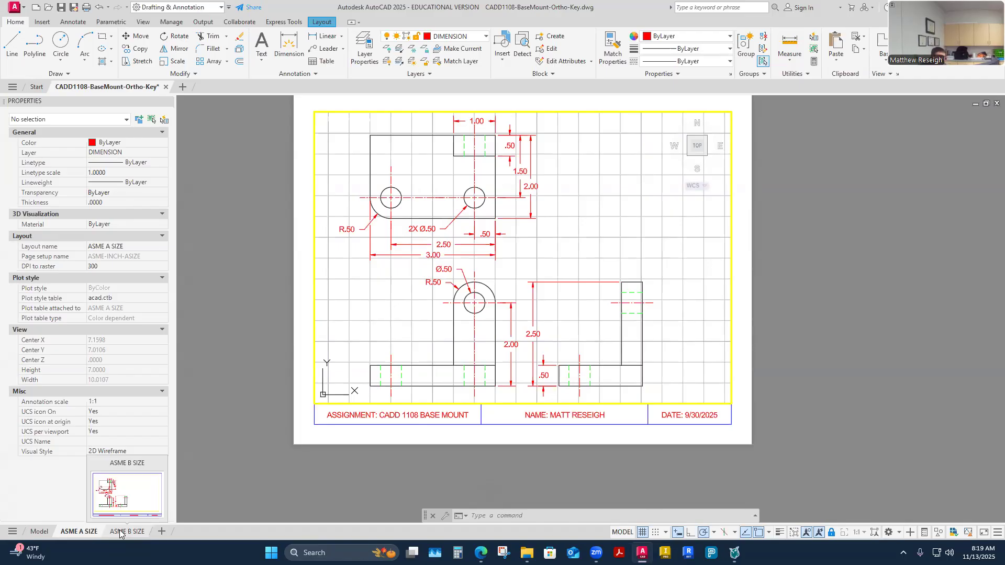
{"action": "left_click", "coordinate": [120, 532]}
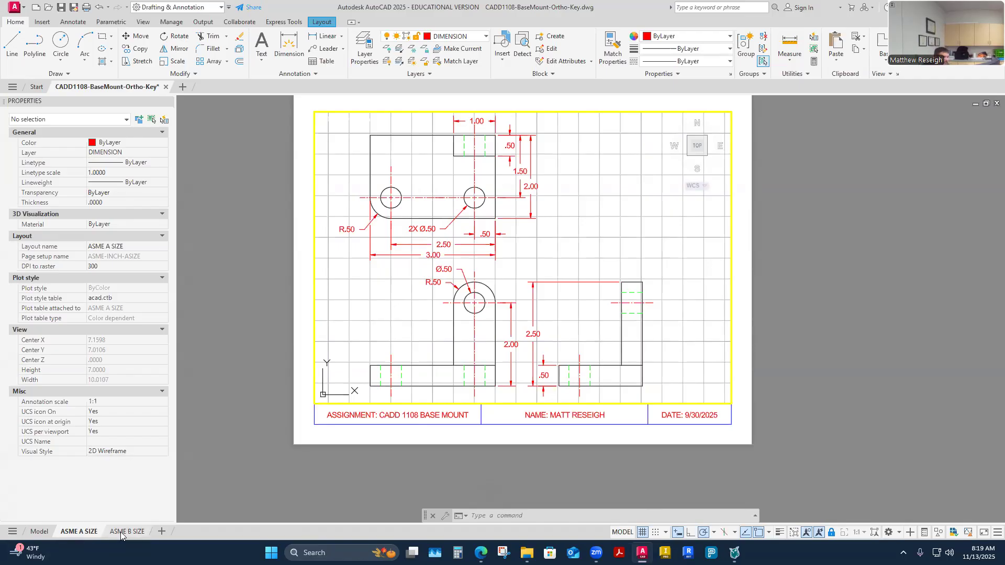
{"action": "left_click", "coordinate": [84, 531]}
{"action": "scroll", "coordinate": [461, 398], "scroll_direction": "down", "scroll_amount": 2}
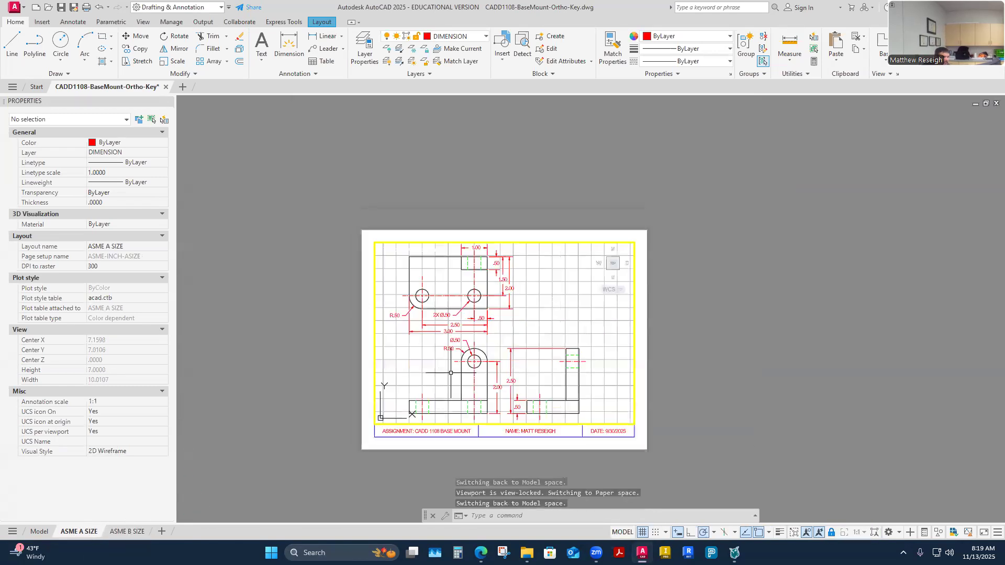
{"action": "scroll", "coordinate": [427, 391], "scroll_direction": "up", "scroll_amount": 2}
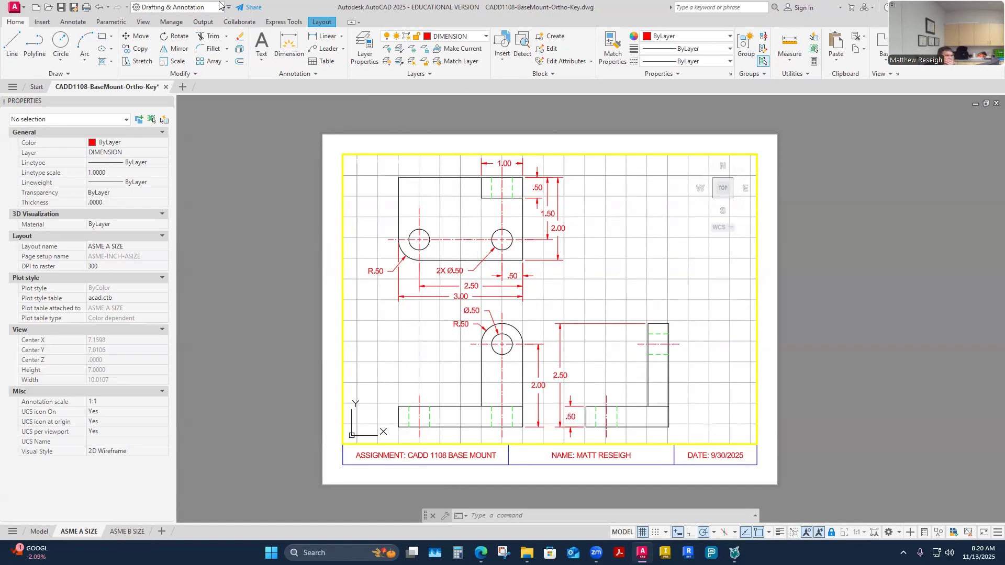
Start saving a copy of the drawing in the CADD 1108 Base Mount Rev1 folder under 12-Week 12
{"action": "left_click", "coordinate": [73, 7]}
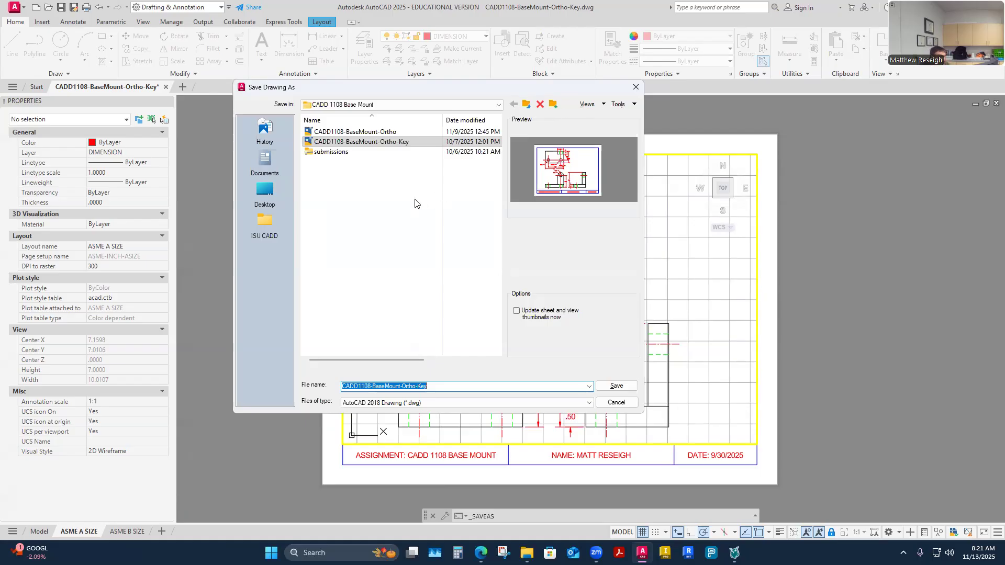
{"action": "left_click", "coordinate": [526, 107]}
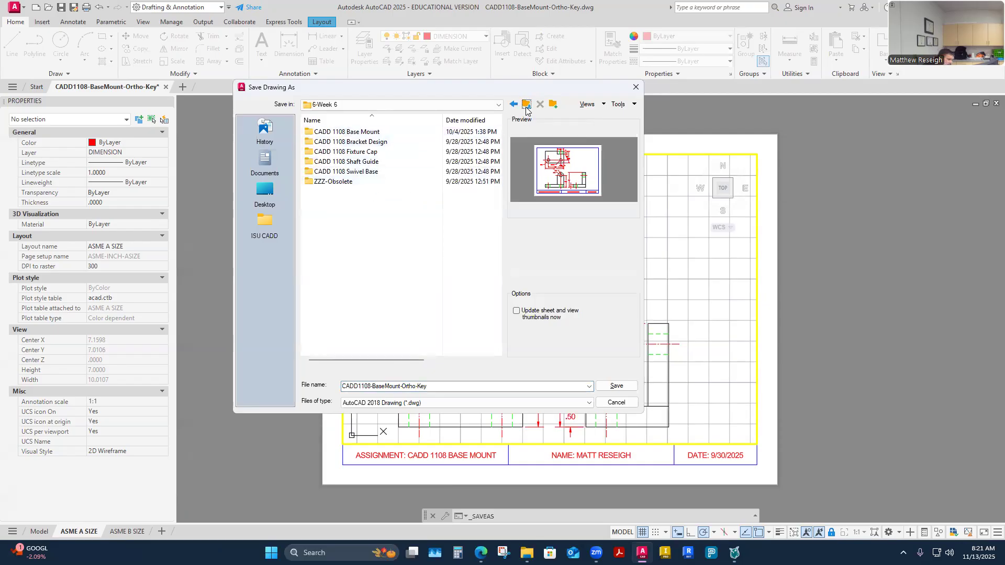
{"action": "left_click", "coordinate": [526, 107]}
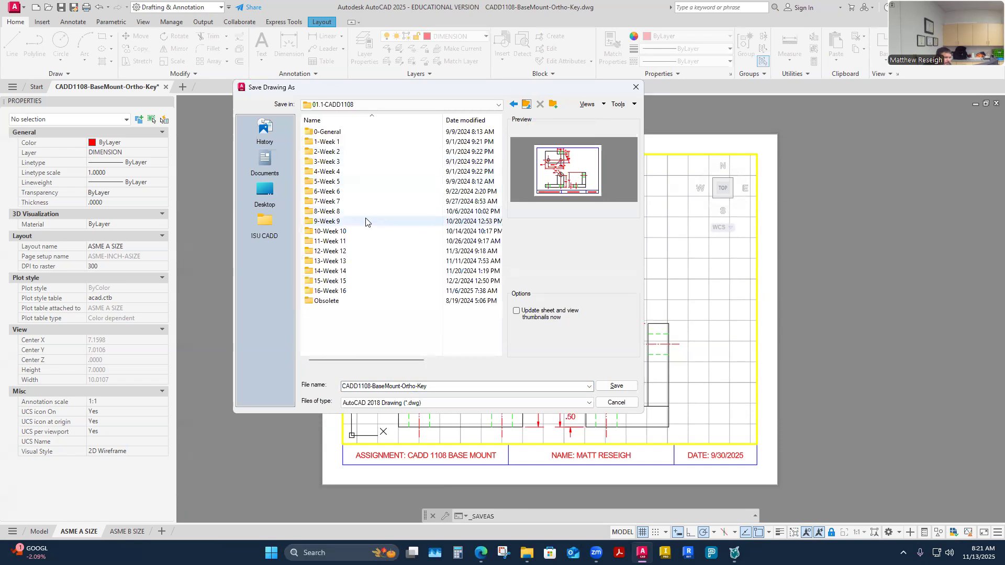
{"action": "double_click", "coordinate": [351, 251]}
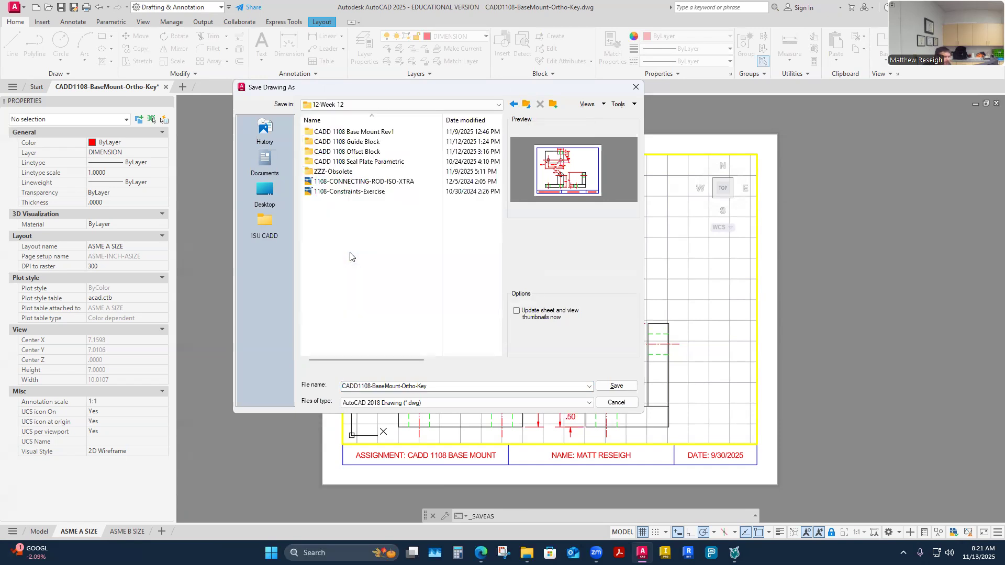
{"action": "double_click", "coordinate": [361, 132]}
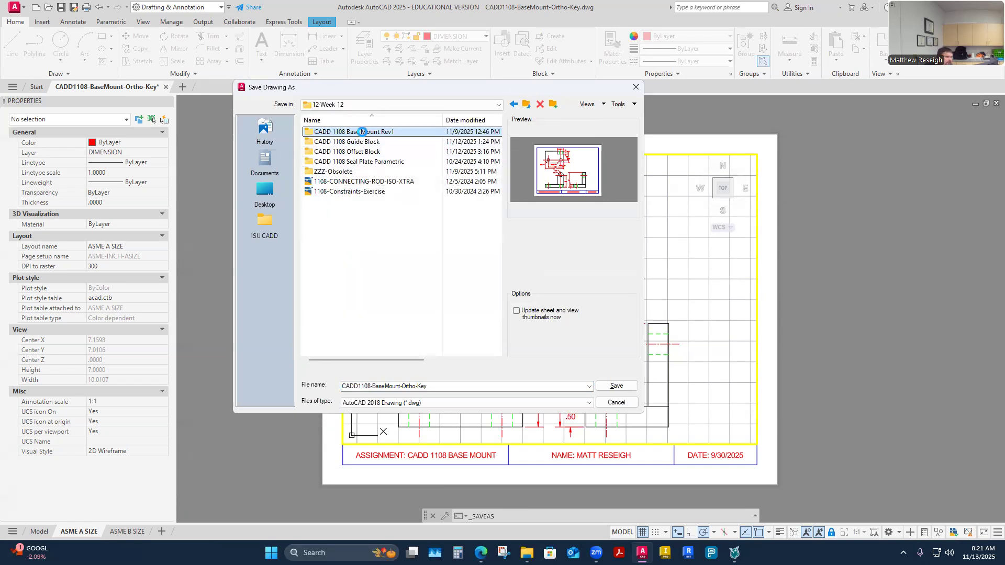
Name the drawing copy CADD1108-BaseMount-Rev1-InClass and save it
{"action": "left_click", "coordinate": [434, 386]}
{"action": "double_click", "coordinate": [434, 387]}
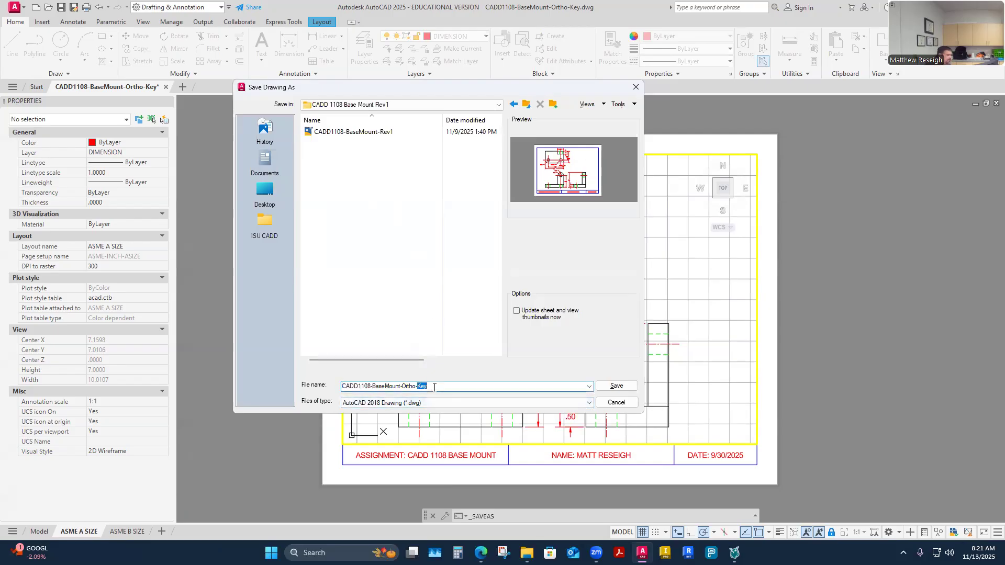
{"action": "key", "text": "BackSpace"}
{"action": "key", "text": "BackSpace"}
{"action": "key", "text": "BackSpace"}
{"action": "key", "text": "BackSpace"}
{"action": "key", "text": "BackSpace"}
{"action": "key", "text": "BackSpace"}
{"action": "key", "text": "BackSpace"}
{"action": "key", "text": "BackSpace"}
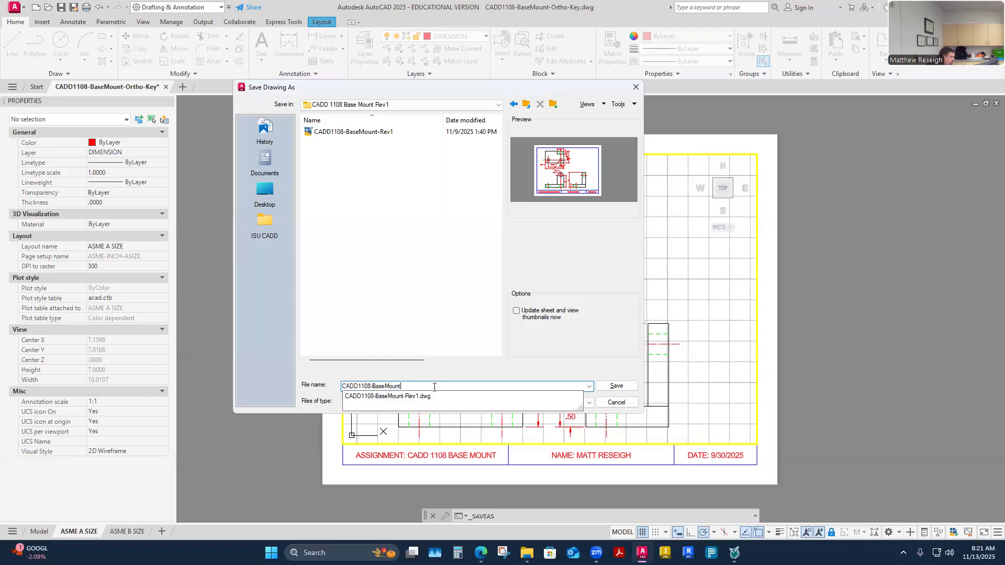
{"action": "type", "text": "-Rev1-InClass"}
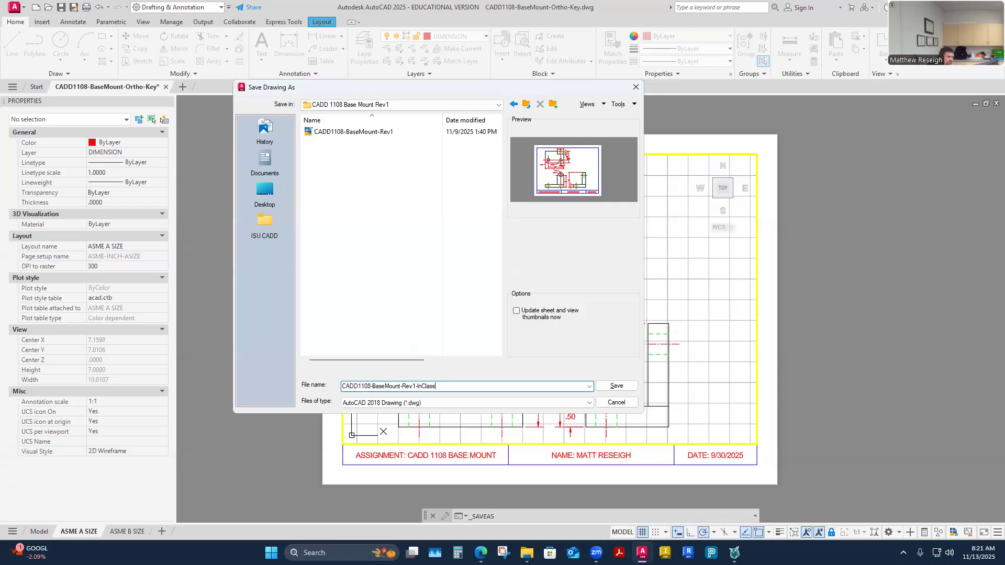
{"action": "left_click", "coordinate": [616, 386]}
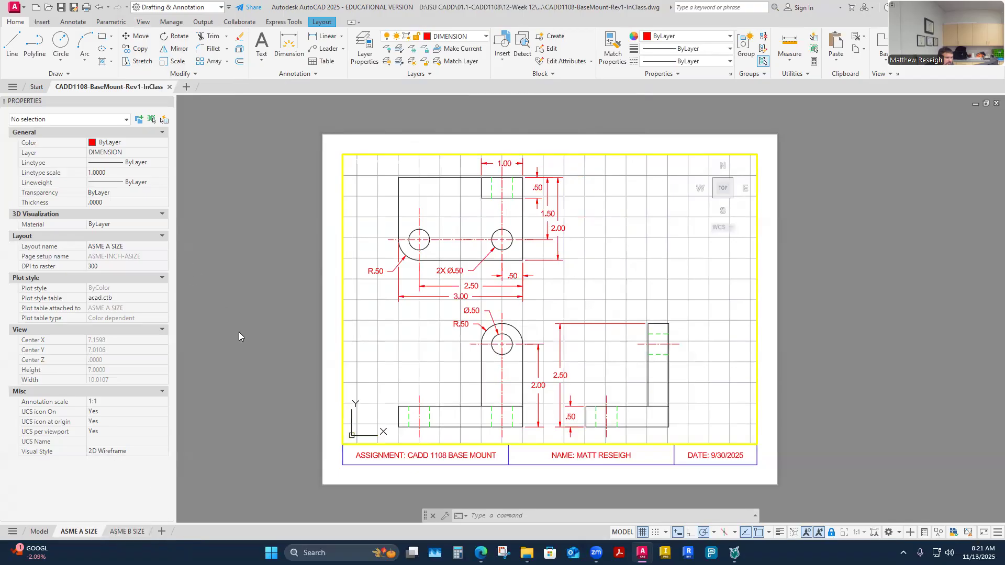
Open DesignCenter, collapse its folder tree, and expand This PC to the contents of the Lexar (D:) drive
{"action": "left_click", "coordinate": [143, 22]}
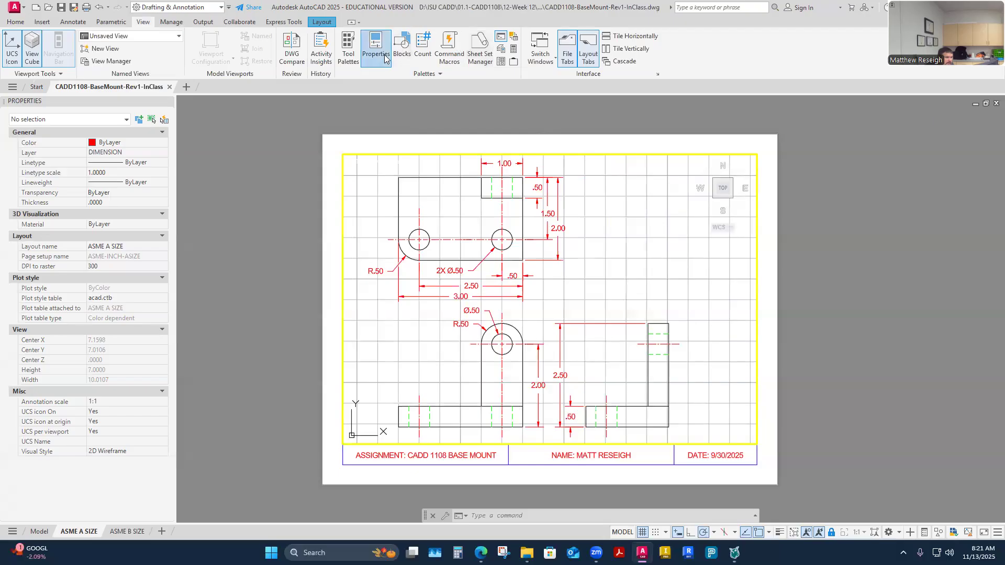
{"action": "left_click", "coordinate": [501, 64]}
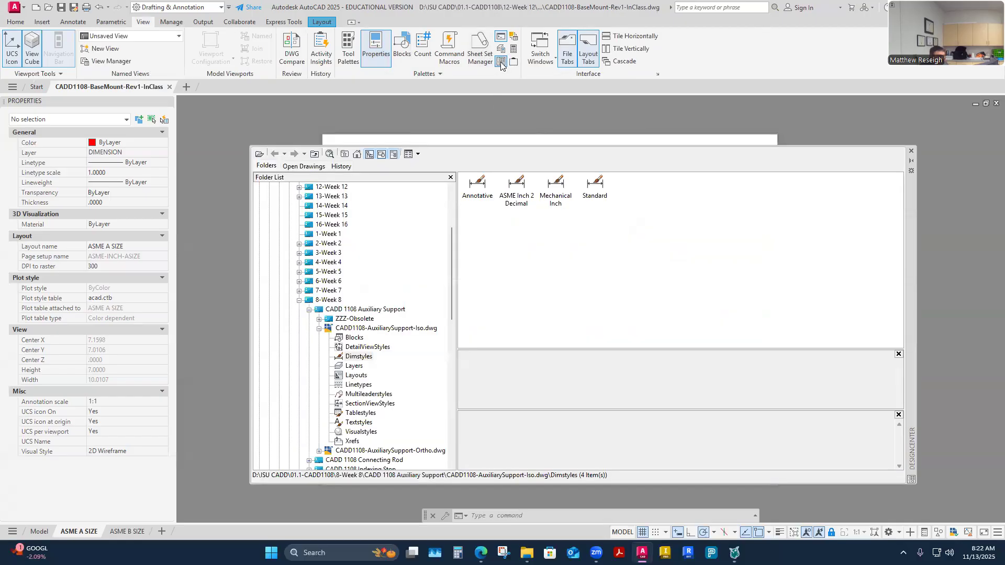
{"action": "left_click_drag", "start_coordinate": [451, 278], "coordinate": [463, 191]}
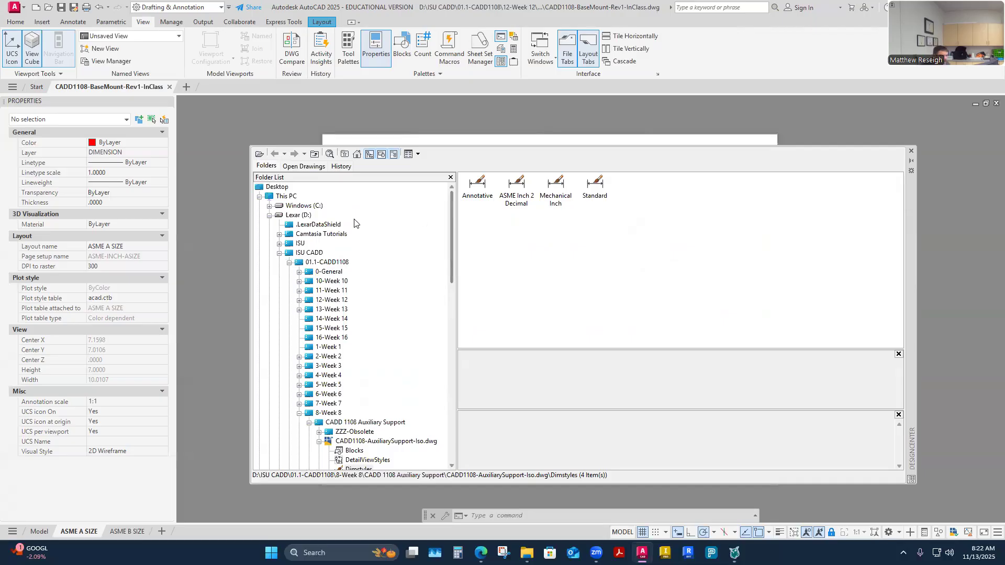
{"action": "left_click", "coordinate": [270, 216]}
{"action": "left_click", "coordinate": [260, 196]}
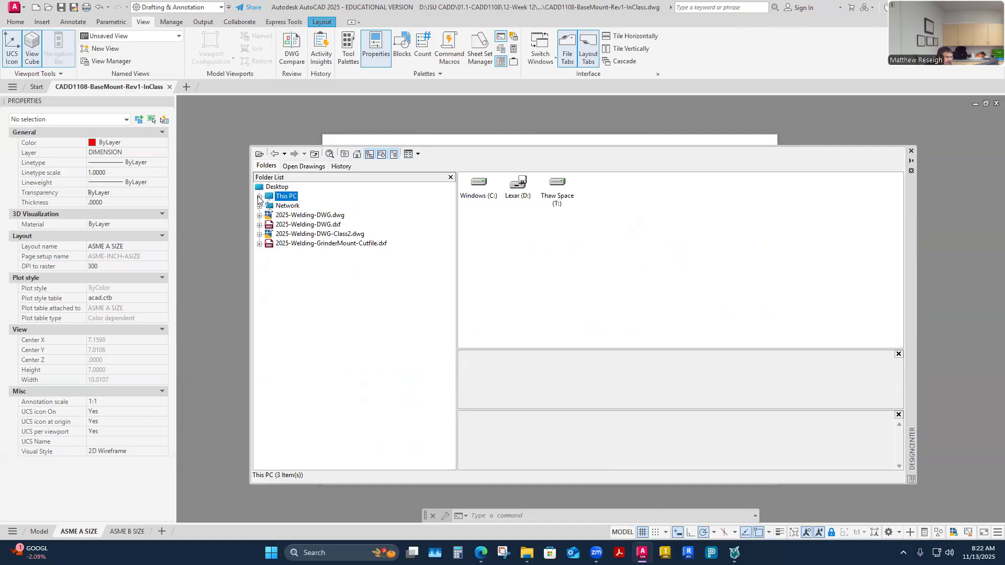
{"action": "left_click", "coordinate": [259, 197]}
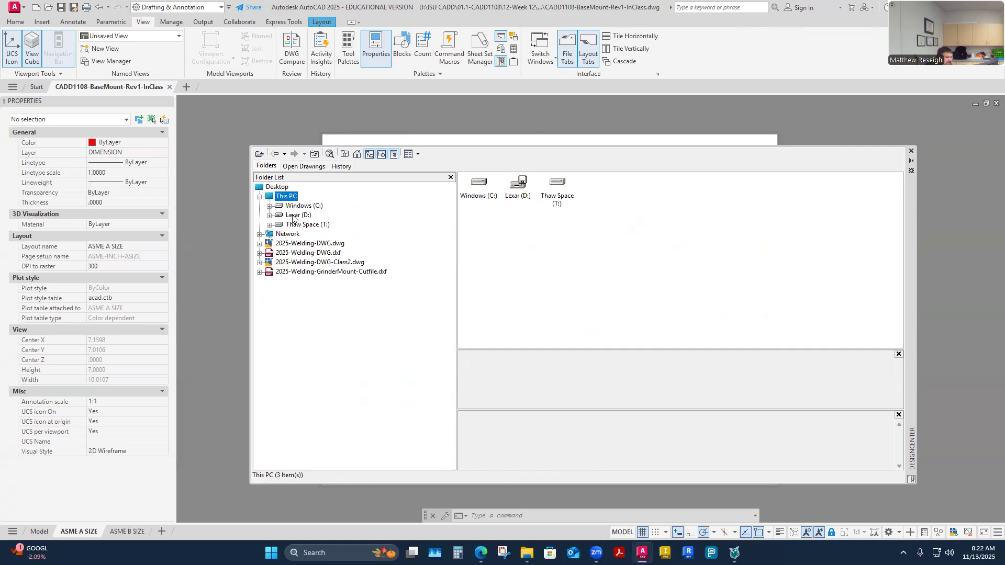
{"action": "left_click", "coordinate": [269, 216]}
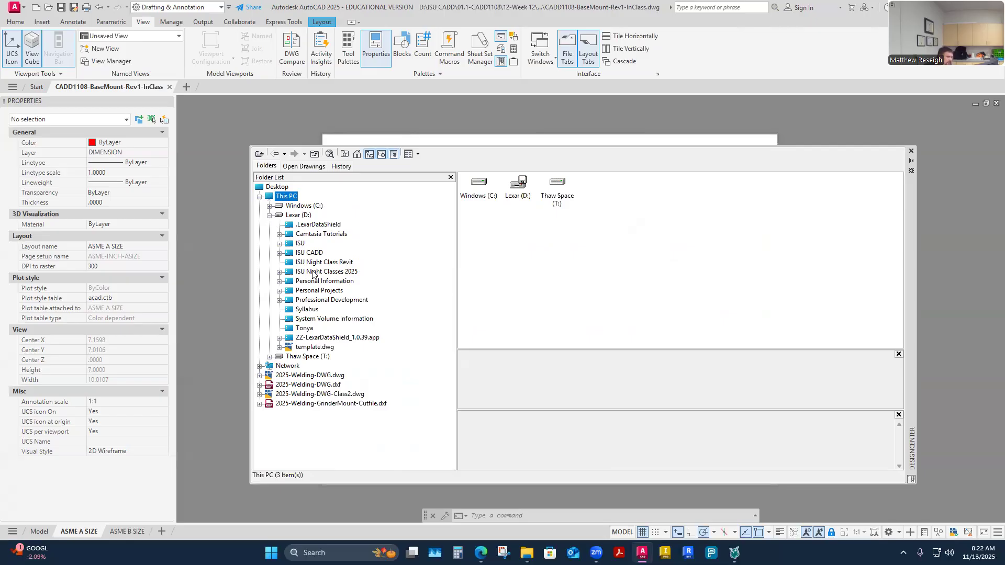
Browse the DesignCenter folders through ISU CADD, 01.1-CADD1108 and 0-General to the contents of Templates-AutoCAD
{"action": "left_click", "coordinate": [280, 244]}
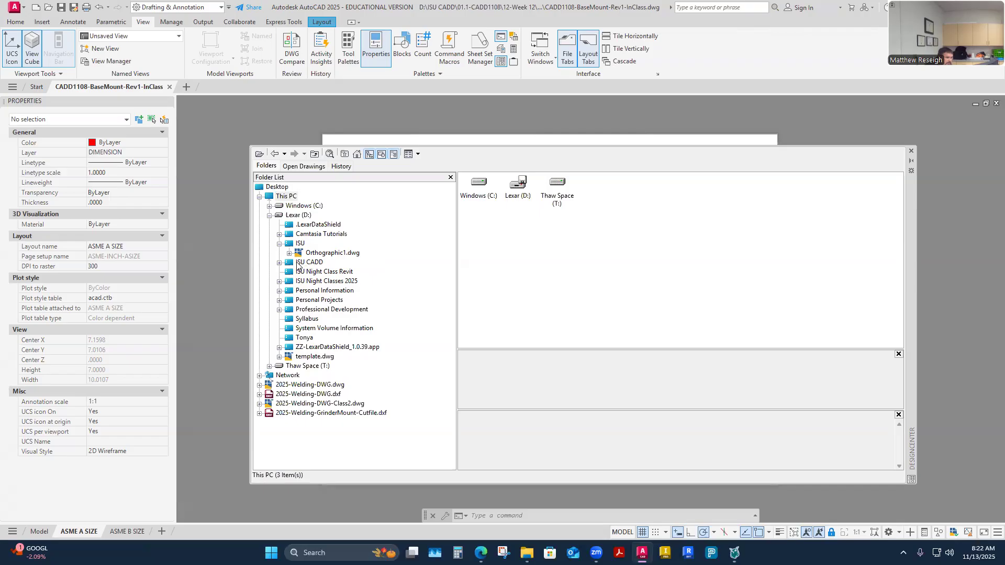
{"action": "left_click", "coordinate": [279, 243]}
{"action": "left_click", "coordinate": [279, 253]}
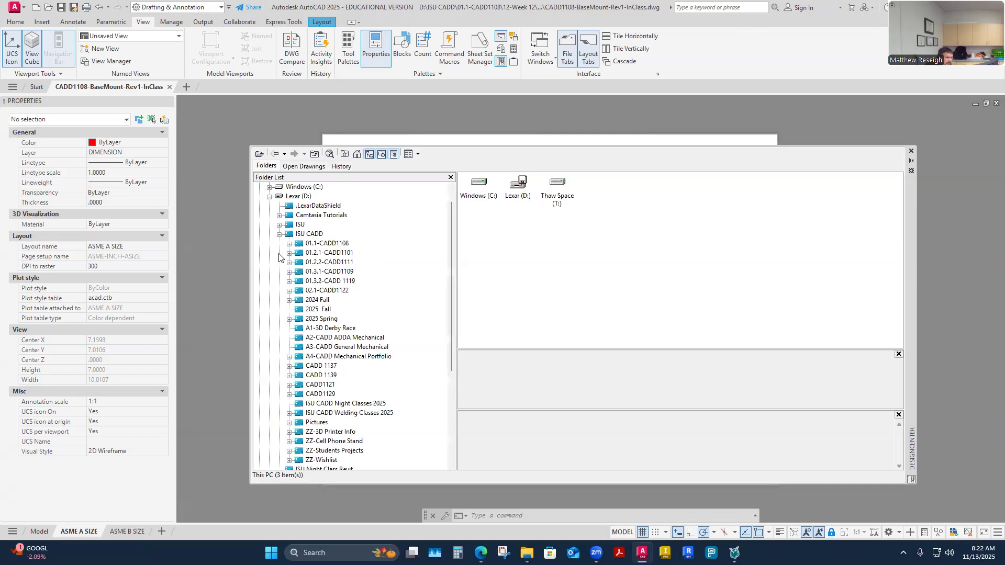
{"action": "left_click", "coordinate": [289, 244]}
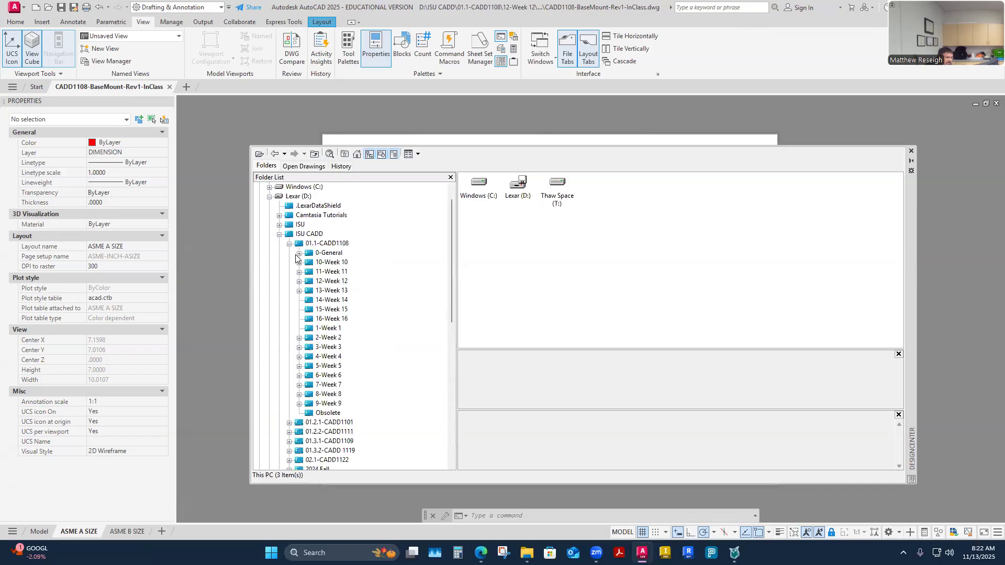
{"action": "left_click", "coordinate": [299, 253]}
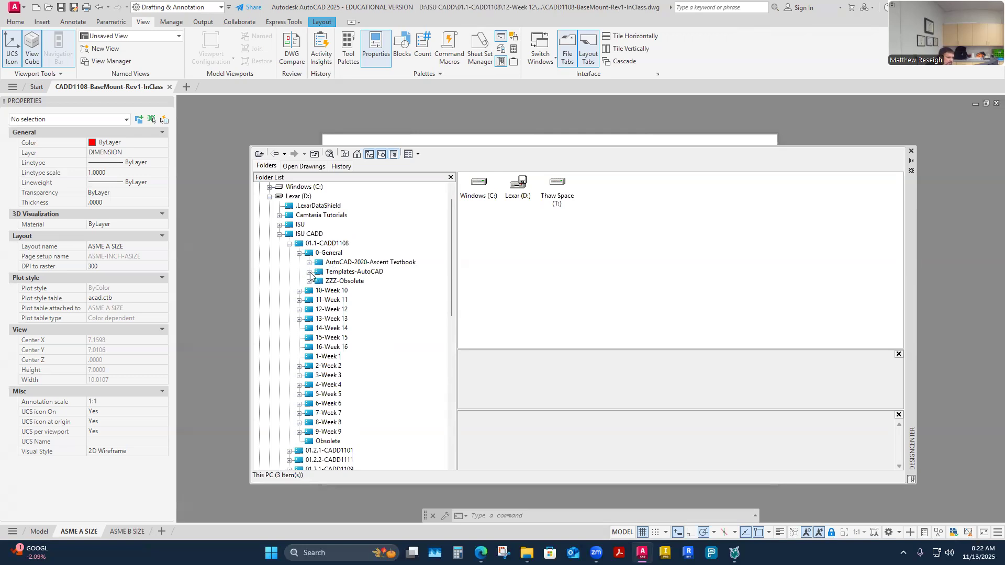
{"action": "left_click", "coordinate": [309, 272]}
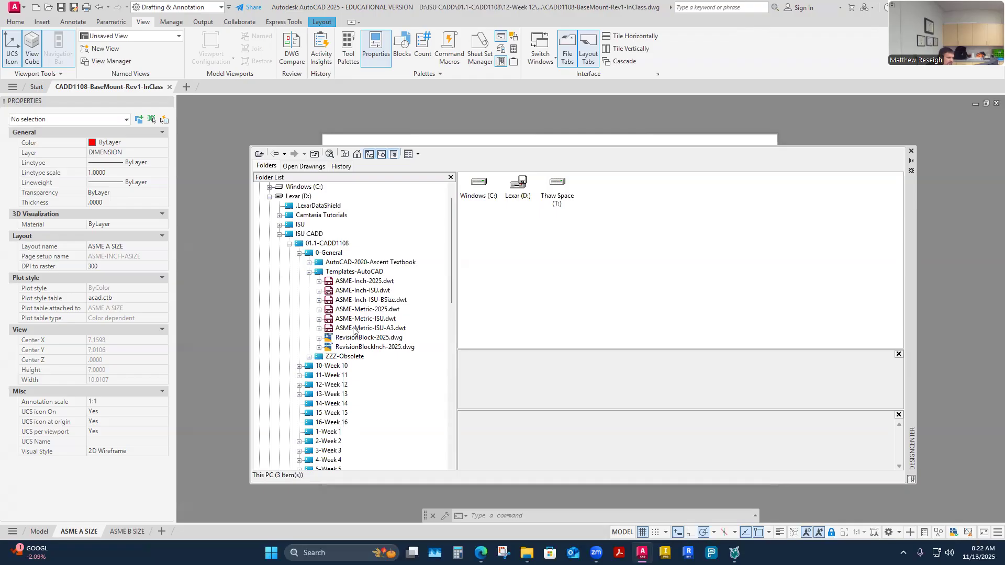
Add the B-SIZE layout from the ASME-Inch-ISU.dwt template to the drawing and close DesignCenter
{"action": "scroll", "coordinate": [309, 297], "scroll_direction": "down", "scroll_amount": 1}
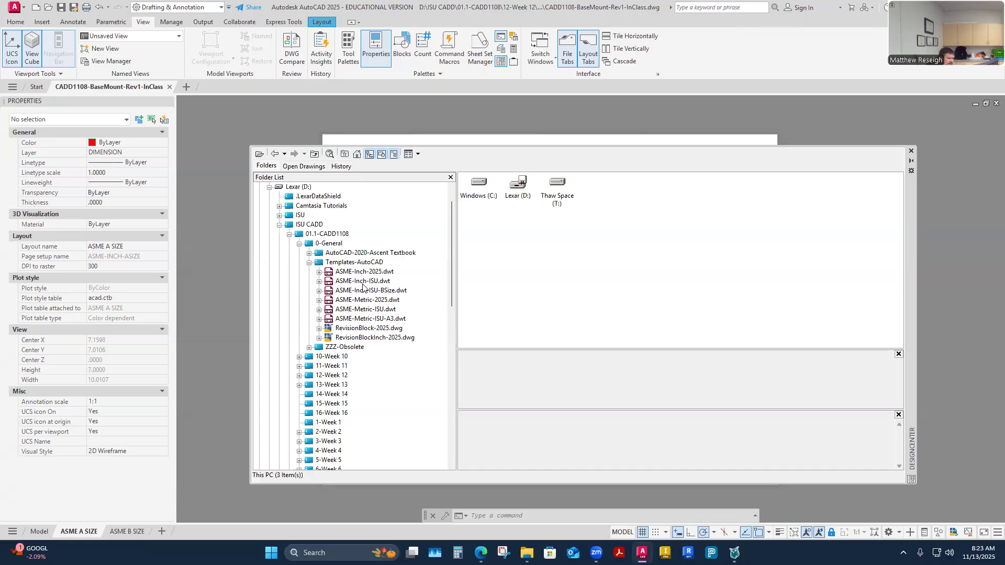
{"action": "left_click", "coordinate": [319, 281]}
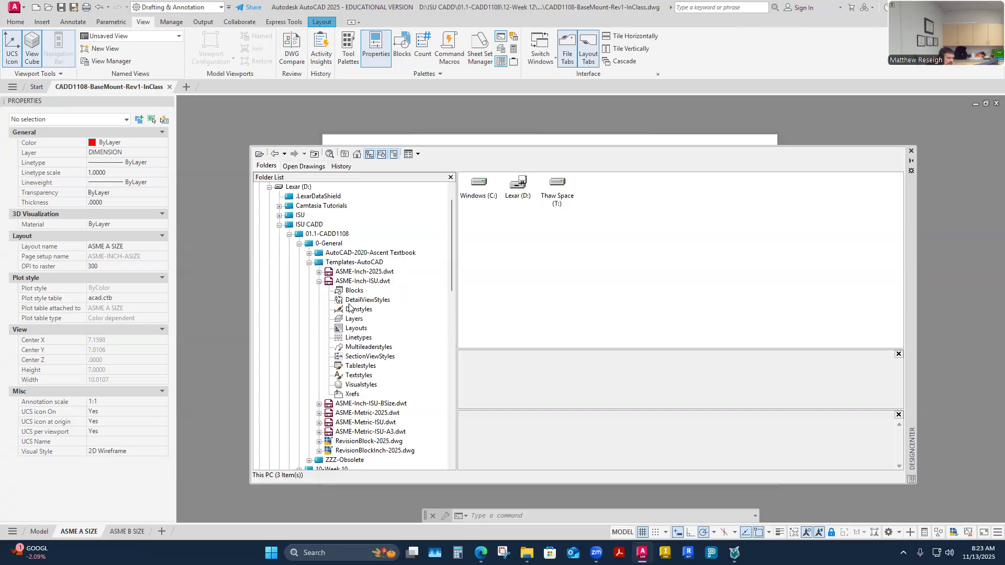
{"action": "left_click", "coordinate": [352, 283]}
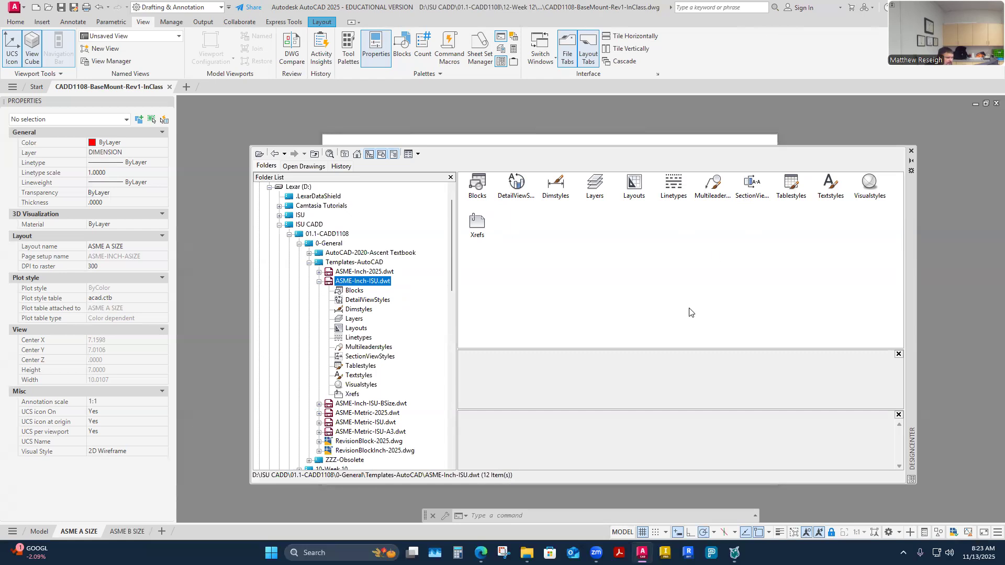
{"action": "left_click", "coordinate": [353, 329]}
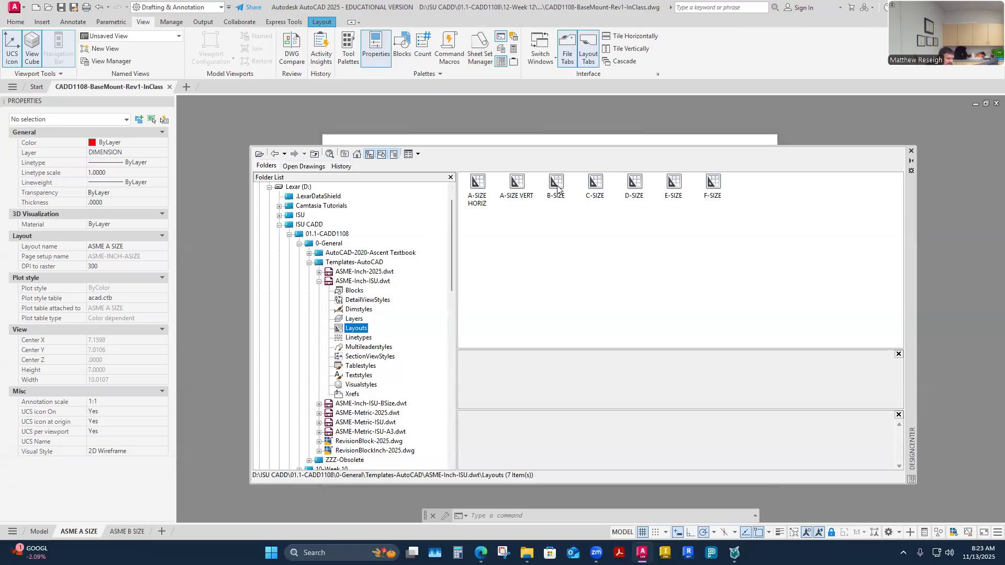
{"action": "mouse_move", "coordinate": [558, 184]}
{"action": "left_mouse_down"}
{"action": "mouse_move", "coordinate": [558, 117]}
{"action": "mouse_move", "coordinate": [543, 115]}
{"action": "left_mouse_up"}
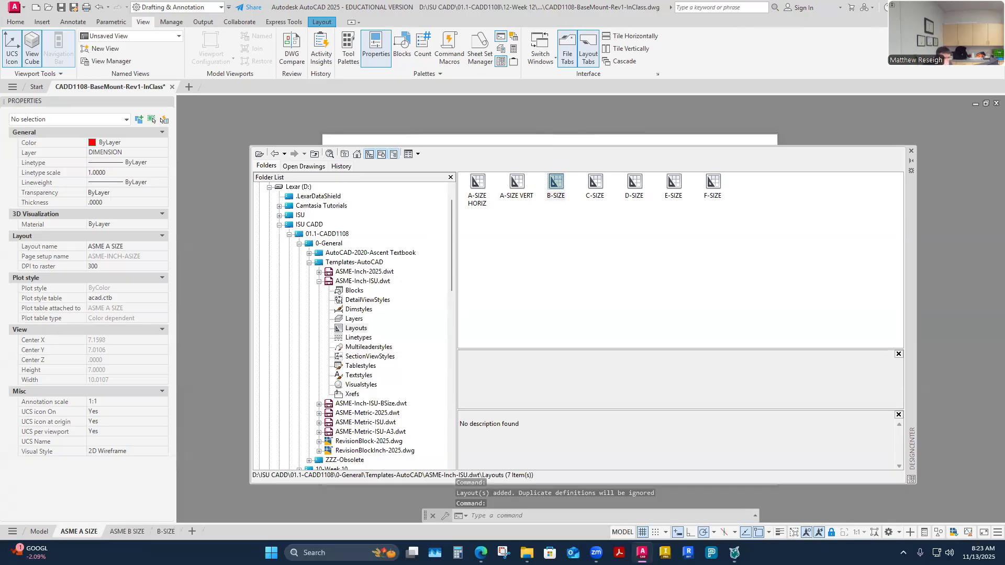
{"action": "left_click", "coordinate": [912, 152]}
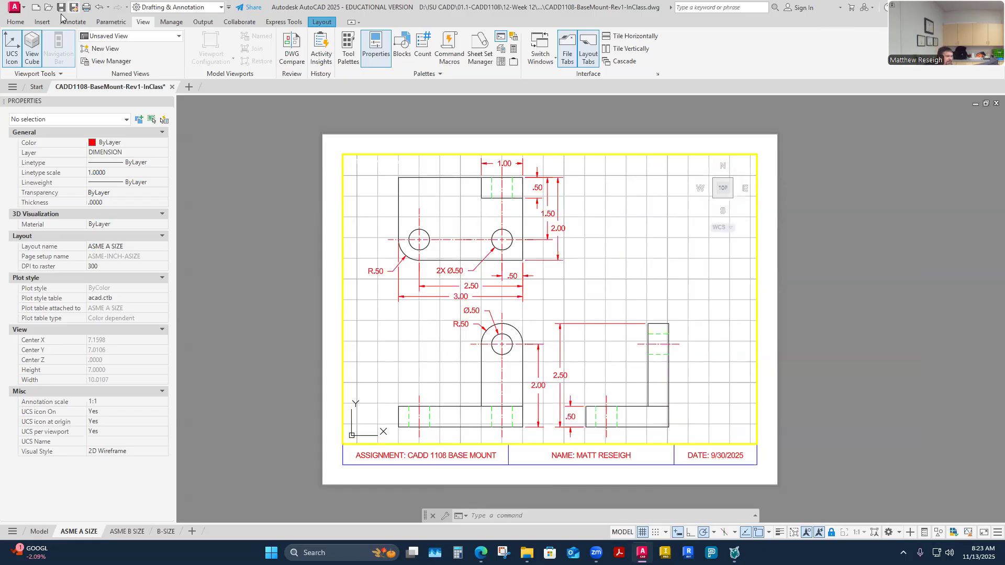
{"action": "left_click", "coordinate": [15, 22]}
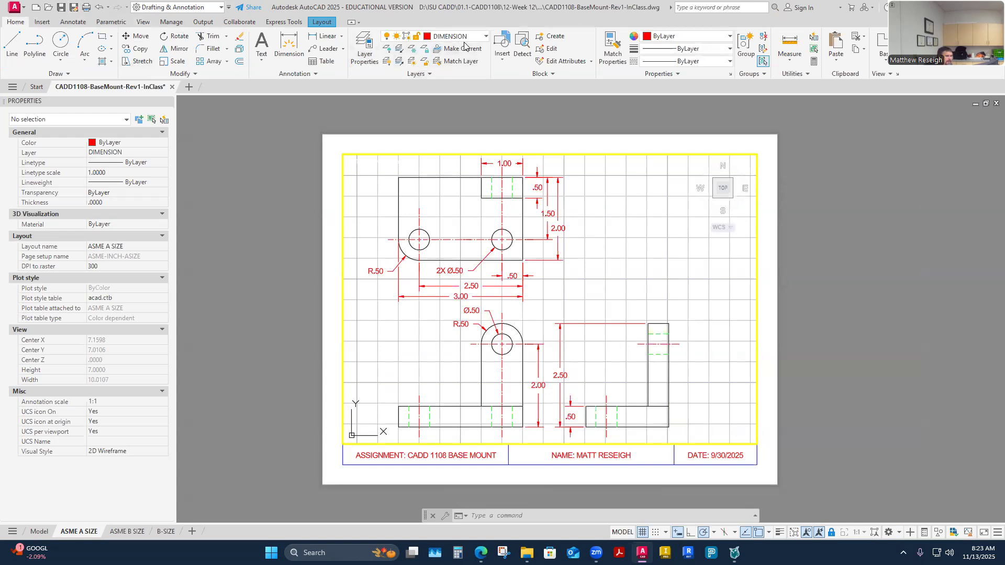
Make Title Block the current layer and switch to the B-SIZE layout
{"action": "left_click", "coordinate": [486, 36]}
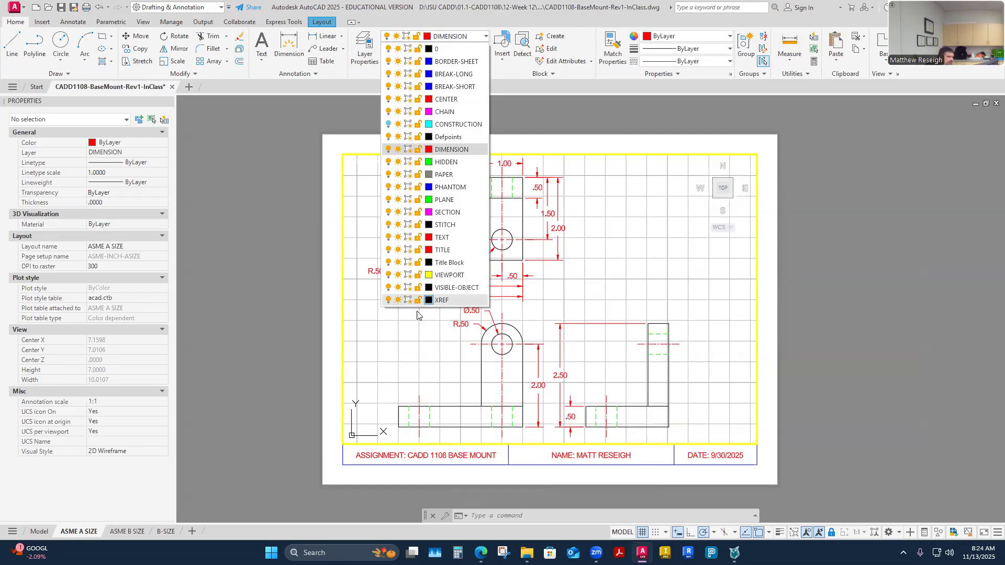
{"action": "left_click", "coordinate": [453, 264]}
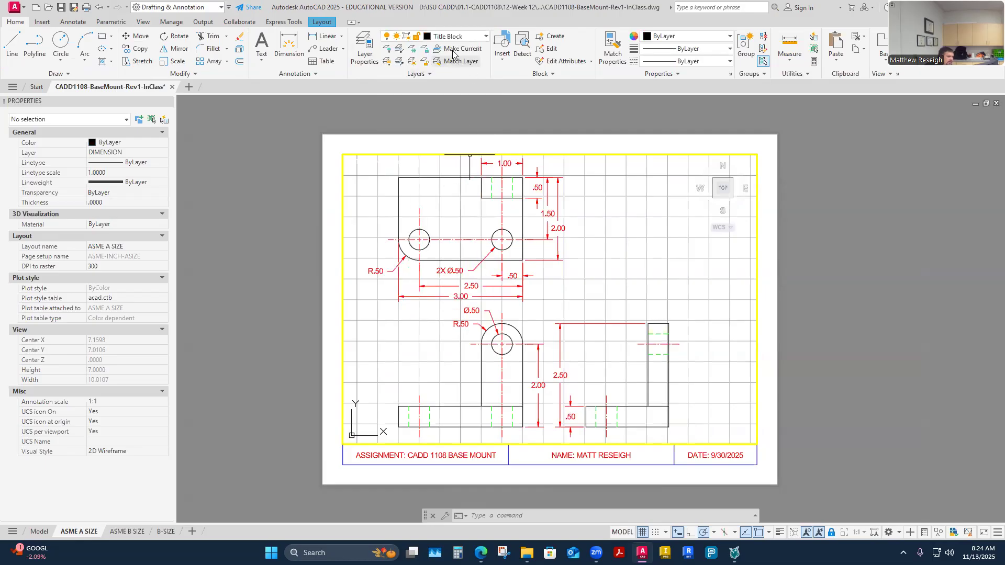
{"action": "left_click", "coordinate": [487, 37]}
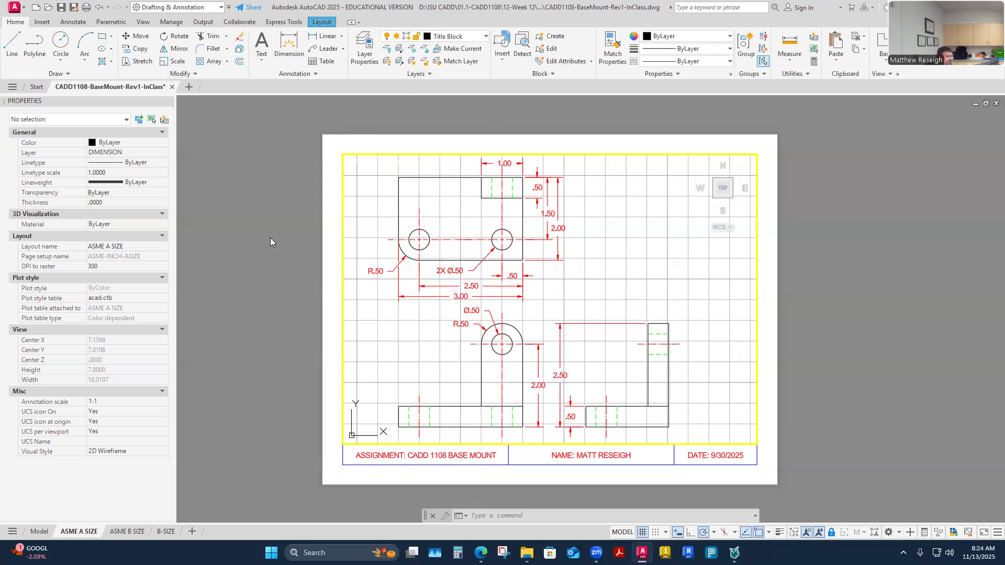
{"action": "left_click", "coordinate": [169, 533]}
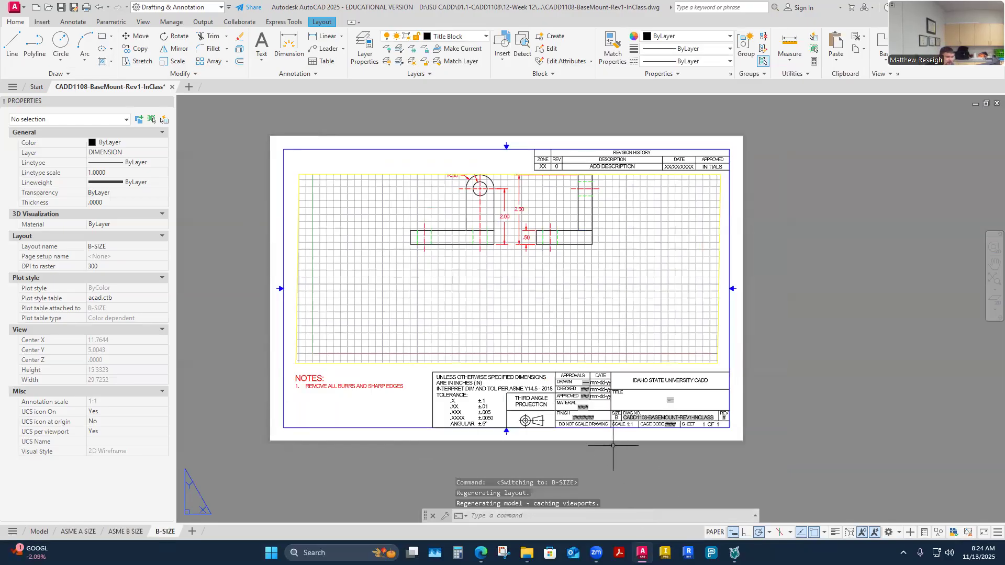
Examine the title block, notes and revision history table of the B-SIZE layout
{"action": "scroll", "coordinate": [594, 426], "scroll_direction": "up", "scroll_amount": 4}
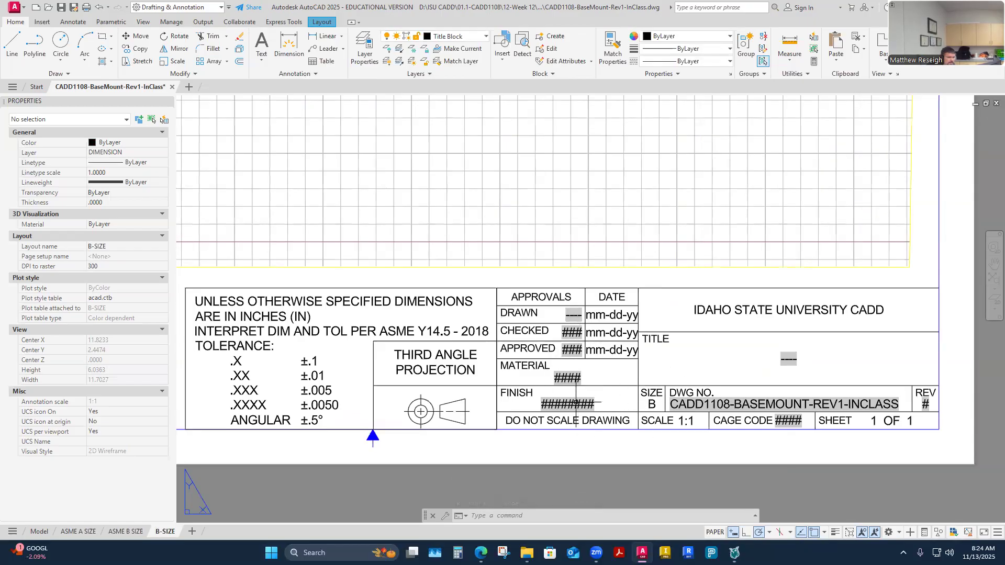
{"action": "scroll", "coordinate": [688, 351], "scroll_direction": "down", "scroll_amount": 3}
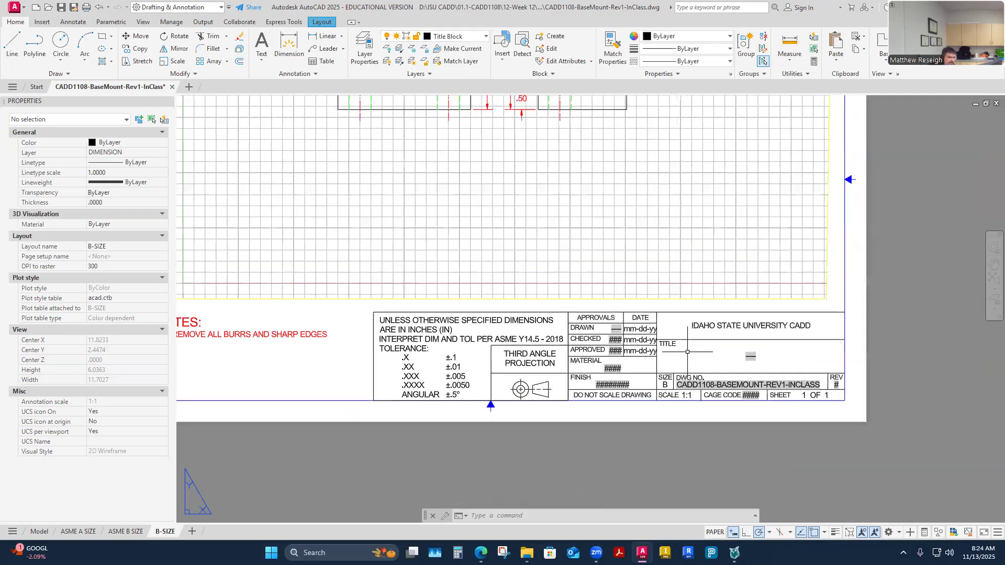
{"action": "scroll", "coordinate": [694, 200], "scroll_direction": "up", "scroll_amount": 1}
{"action": "scroll", "coordinate": [696, 206], "scroll_direction": "up", "scroll_amount": 4}
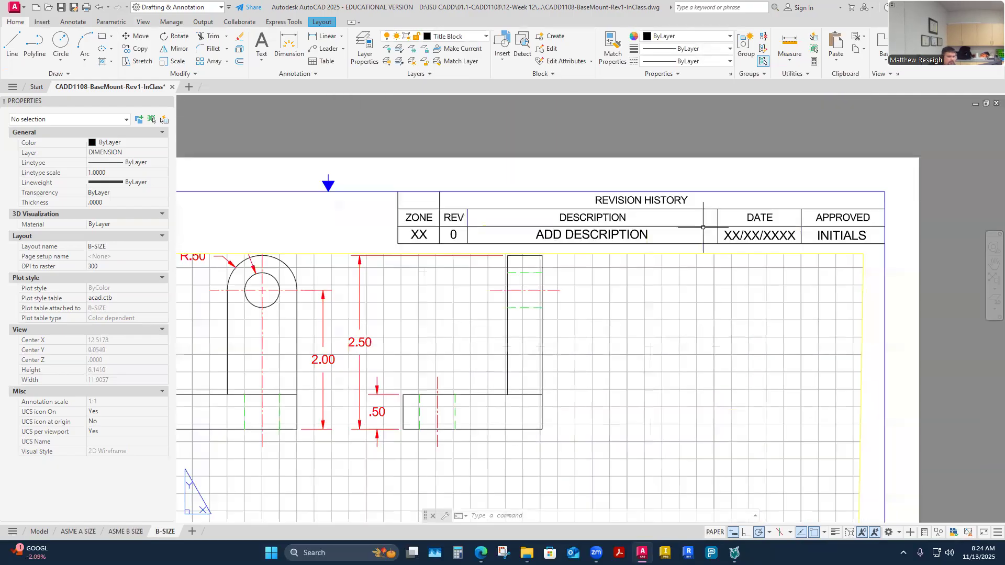
{"action": "scroll", "coordinate": [697, 206], "scroll_direction": "down", "scroll_amount": 7}
{"action": "scroll", "coordinate": [670, 328], "scroll_direction": "up", "scroll_amount": 3}
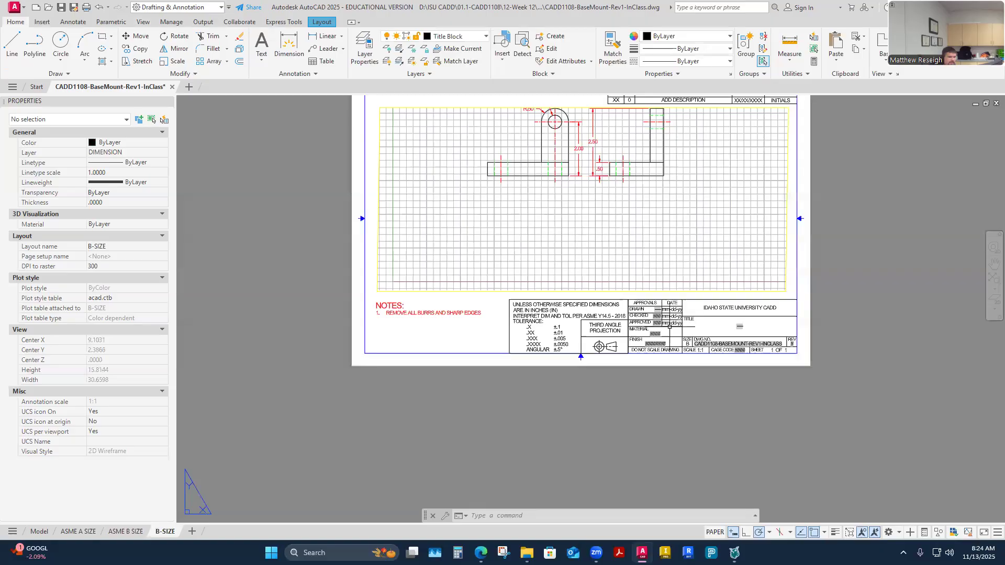
{"action": "scroll", "coordinate": [674, 301], "scroll_direction": "up", "scroll_amount": 4}
{"action": "scroll", "coordinate": [638, 184], "scroll_direction": "down", "scroll_amount": 4}
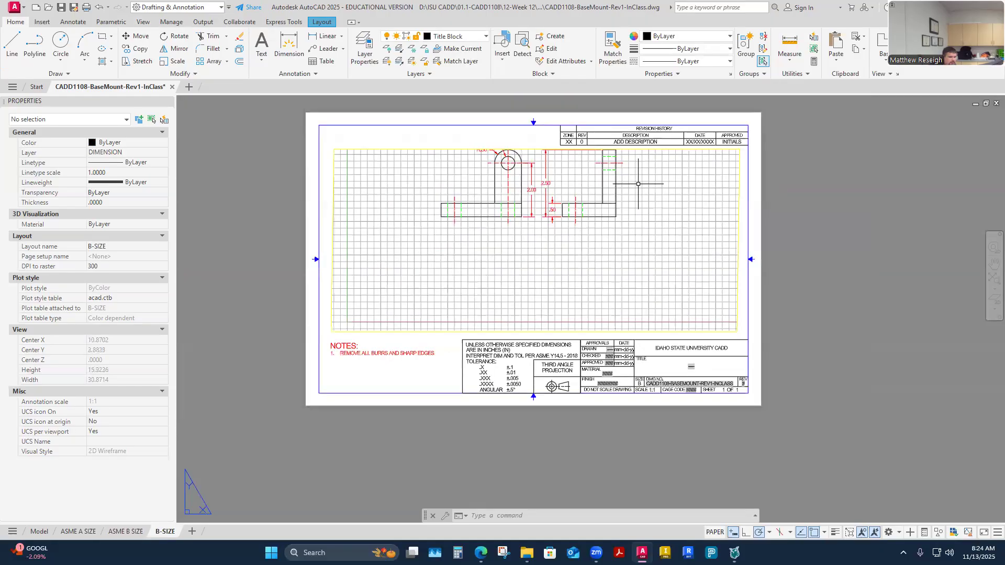
{"action": "scroll", "coordinate": [668, 160], "scroll_direction": "up", "scroll_amount": 2}
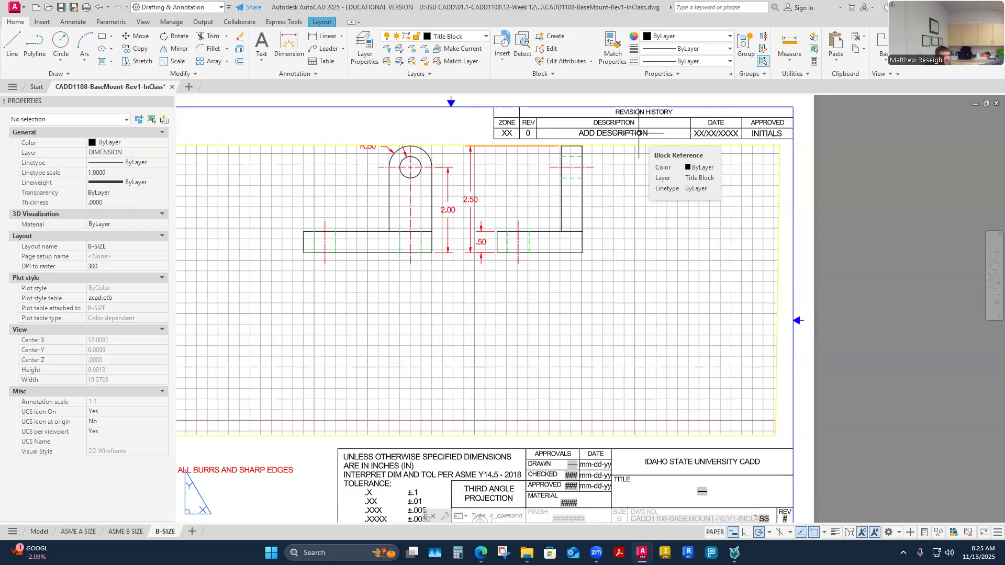
{"action": "scroll", "coordinate": [684, 242], "scroll_direction": "down", "scroll_amount": 2}
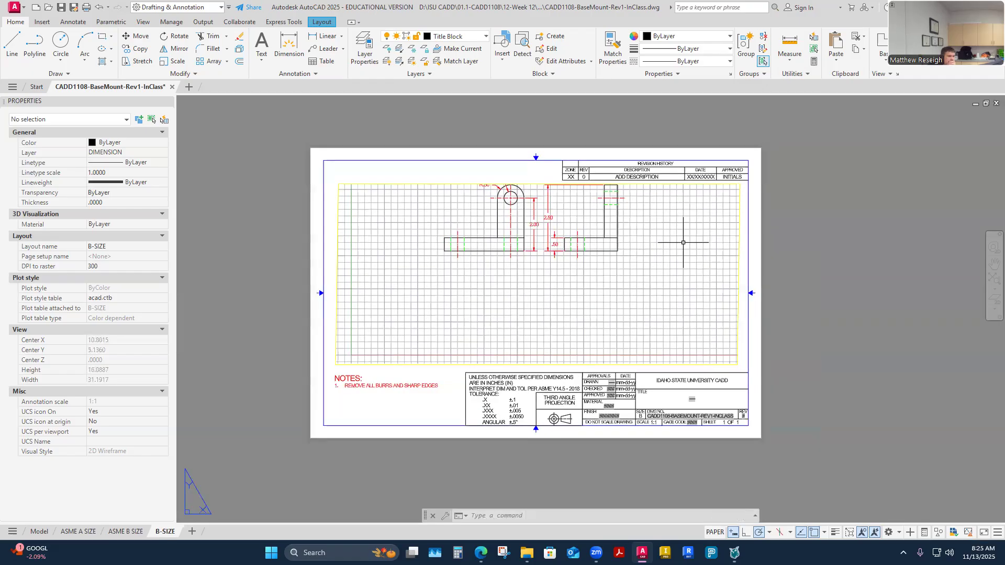
Reposition the model inside the B-SIZE viewport so the top, front and side views all fit, and return to paper space
{"action": "double_click", "coordinate": [631, 296]}
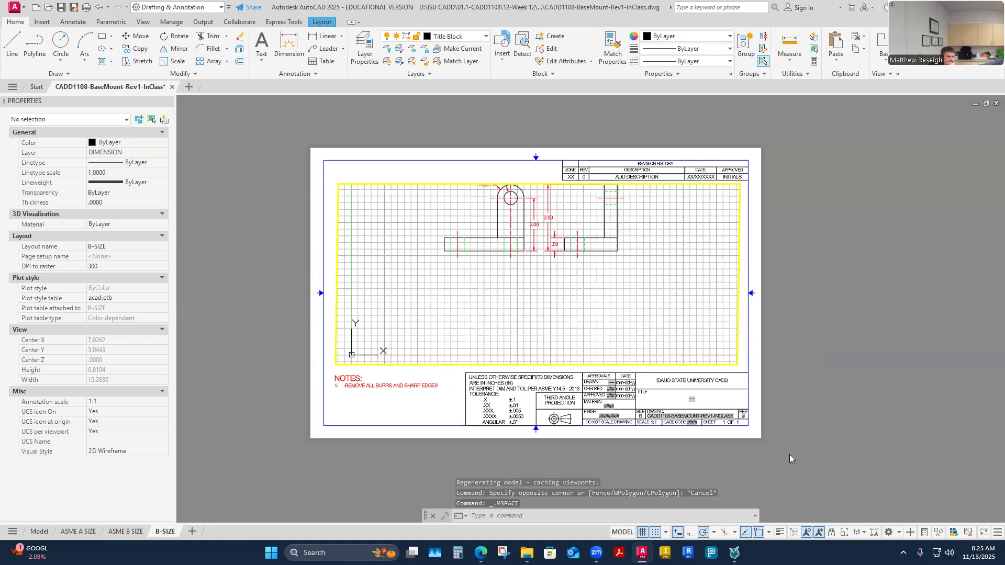
{"action": "middle_click_drag", "start_coordinate": [629, 299], "coordinate": [550, 402]}
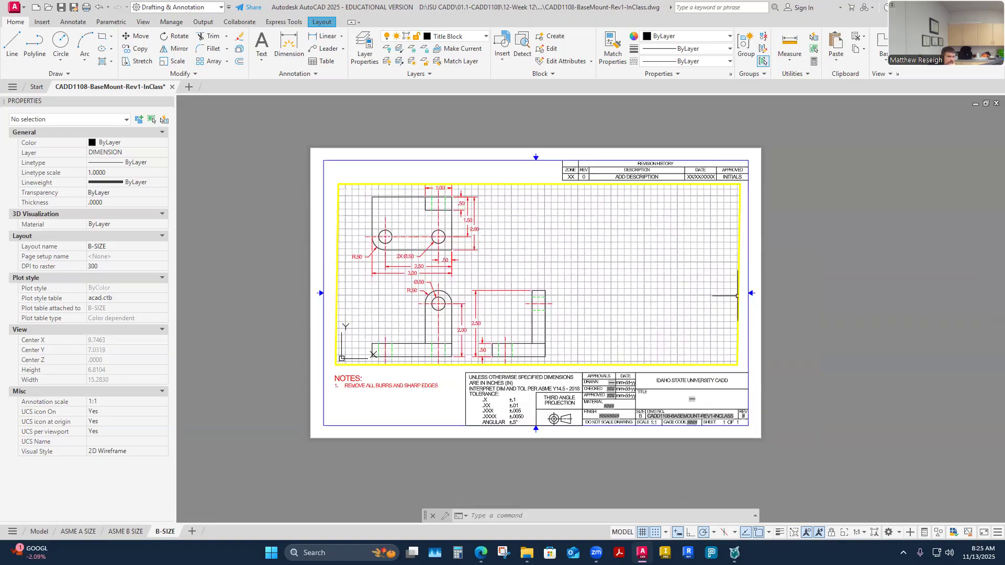
{"action": "left_click", "coordinate": [737, 298]}
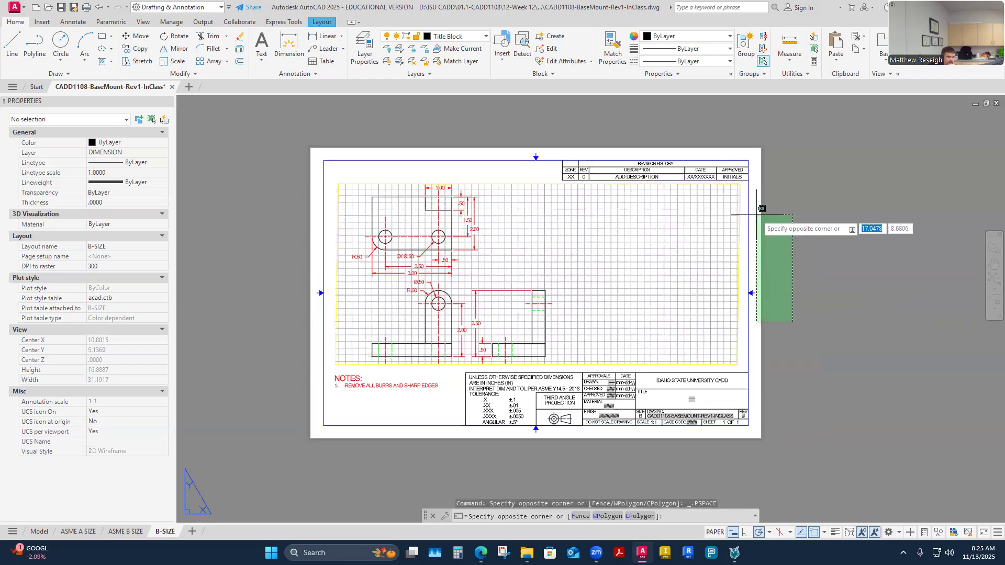
{"action": "key", "text": "Escape"}
{"action": "key", "text": "Escape"}
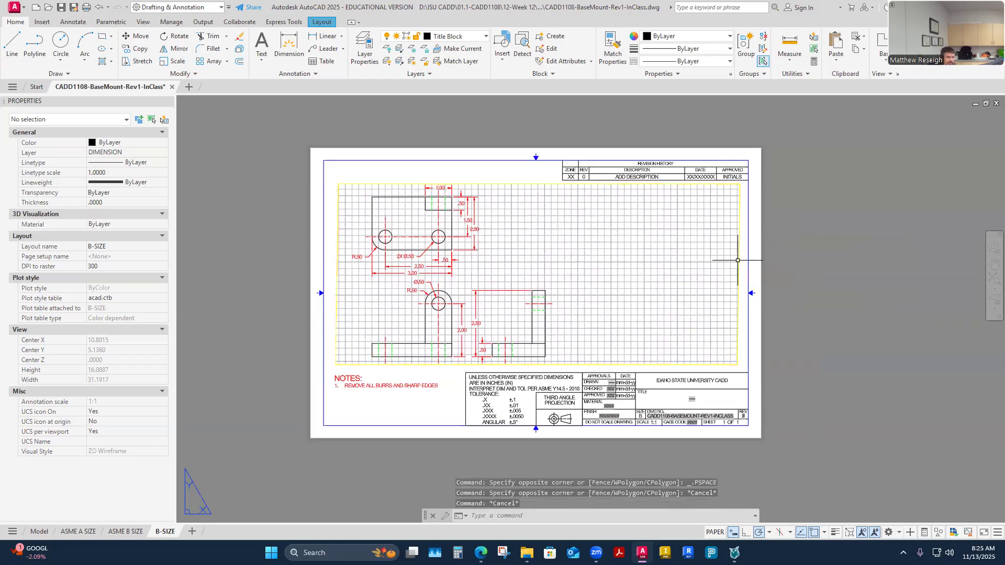
Stretch the viewport's right edge inward to just beyond the side view, leaving room on the sheet beside it
{"action": "left_click", "coordinate": [738, 261]}
{"action": "left_click", "coordinate": [739, 274]}
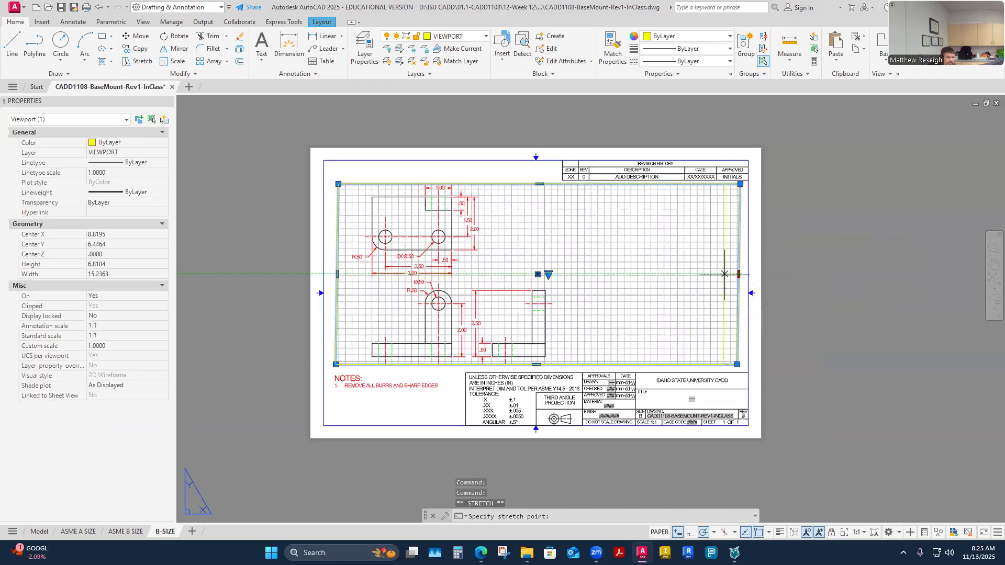
{"action": "left_click", "coordinate": [585, 275]}
{"action": "key", "text": "Escape"}
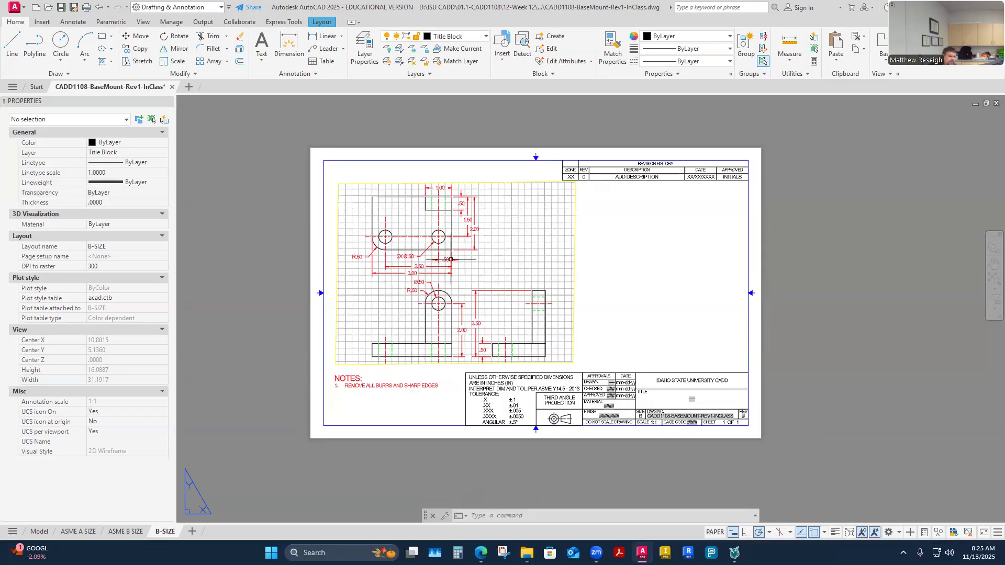
Compare the ASME A SIZE and ASME B SIZE layouts and return to the B-SIZE layout
{"action": "left_click", "coordinate": [71, 22]}
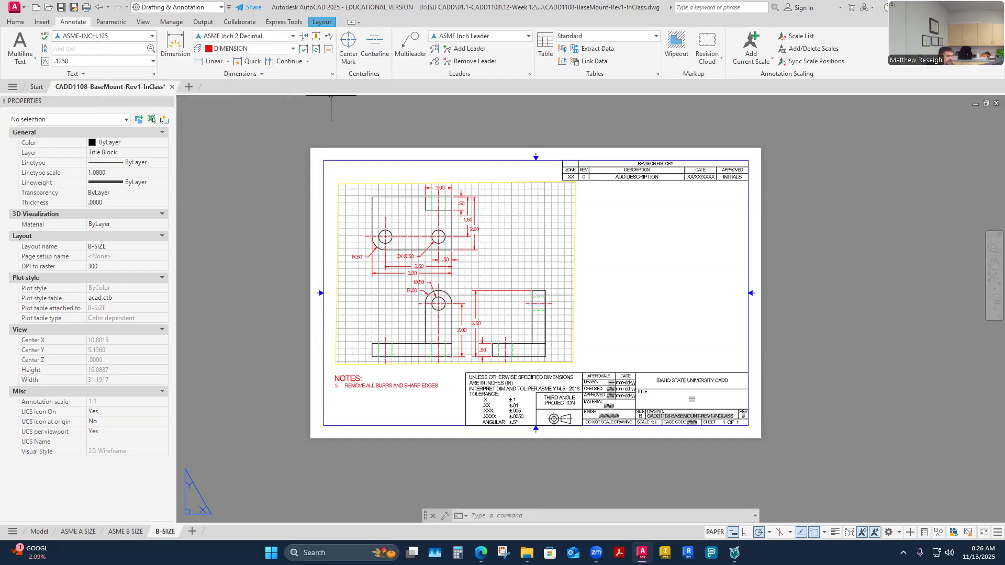
{"action": "left_click", "coordinate": [64, 532]}
{"action": "left_click", "coordinate": [127, 532]}
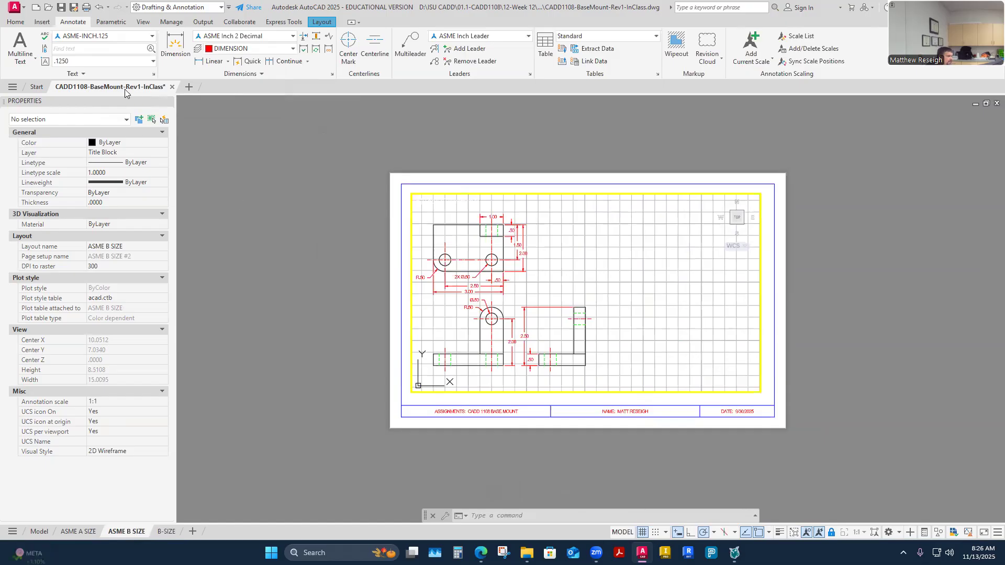
{"action": "mouse_move", "coordinate": [124, 89]}
{"action": "left_click", "coordinate": [82, 532]}
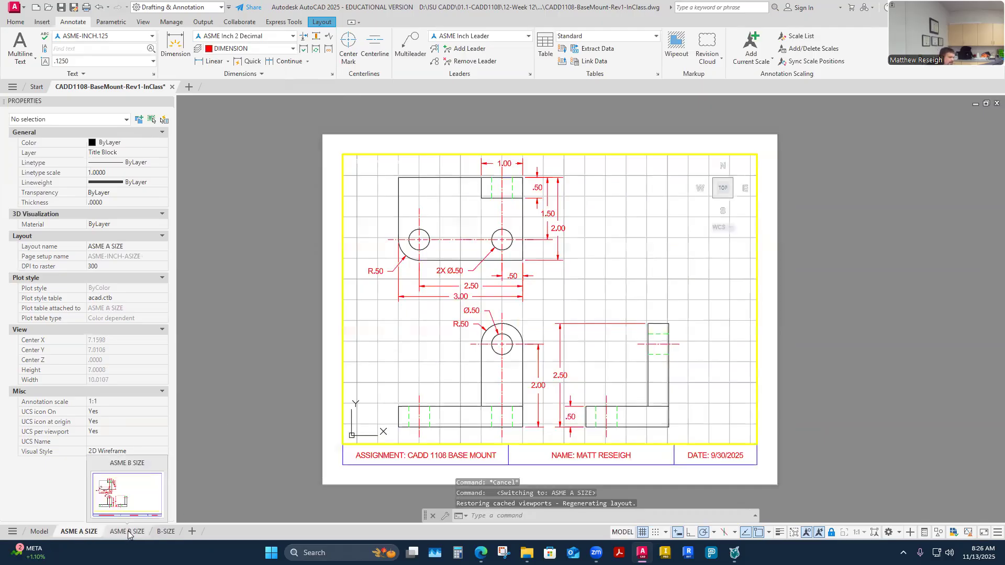
{"action": "left_click", "coordinate": [127, 532]}
{"action": "left_click", "coordinate": [165, 532]}
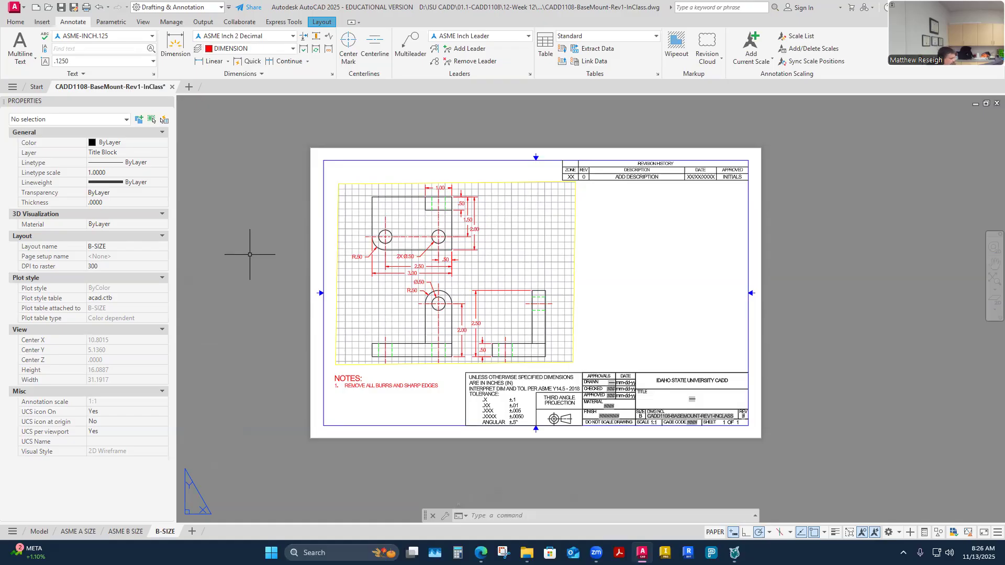
Review the B-SIZE layout's plot settings and the available print options without plotting
{"action": "key", "text": "ctrl+p"}
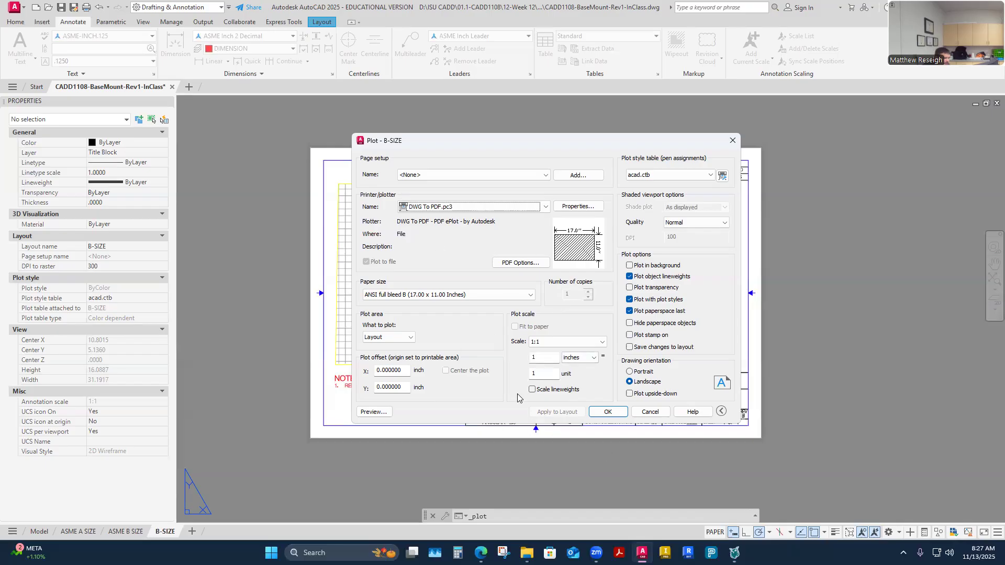
{"action": "left_click", "coordinate": [653, 412]}
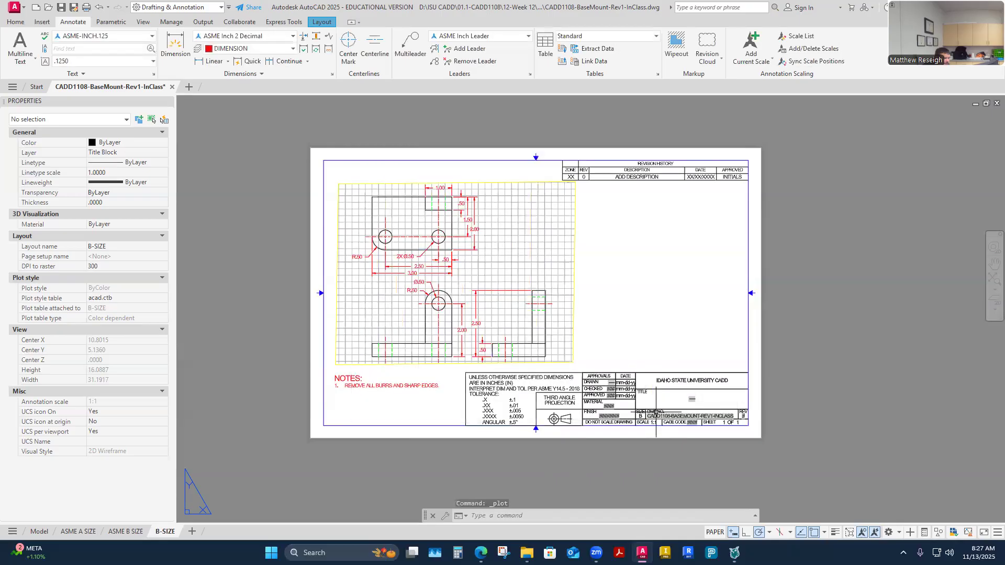
{"action": "left_click", "coordinate": [22, 10]}
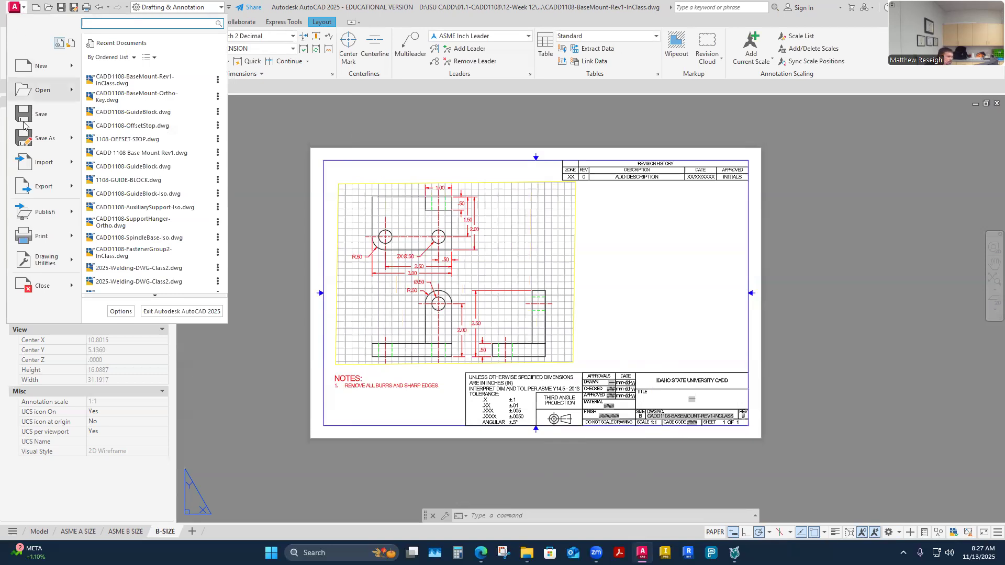
{"action": "mouse_move", "coordinate": [51, 237]}
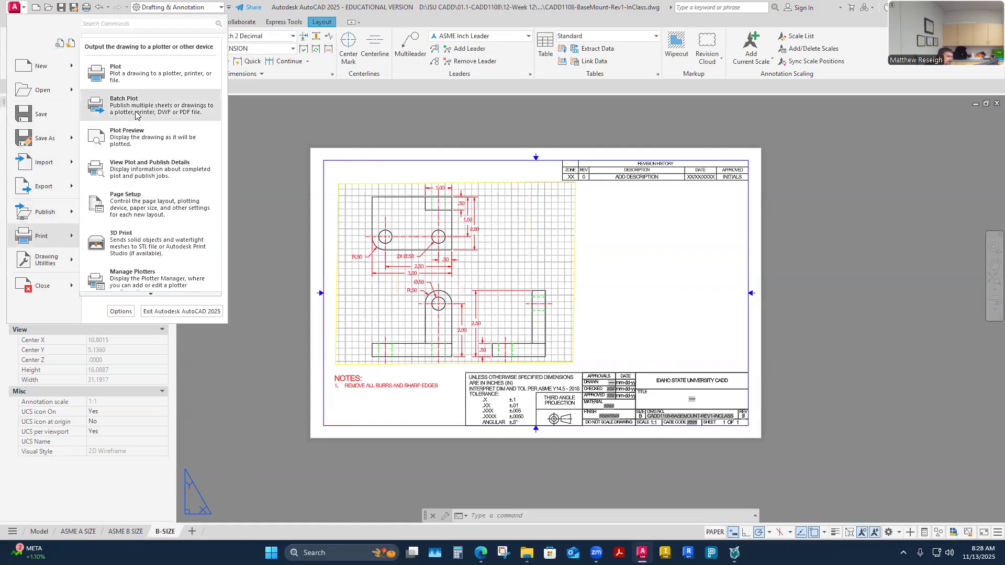
{"action": "left_click", "coordinate": [258, 317]}
{"action": "key", "text": "Escape"}
{"action": "key", "text": "Escape"}
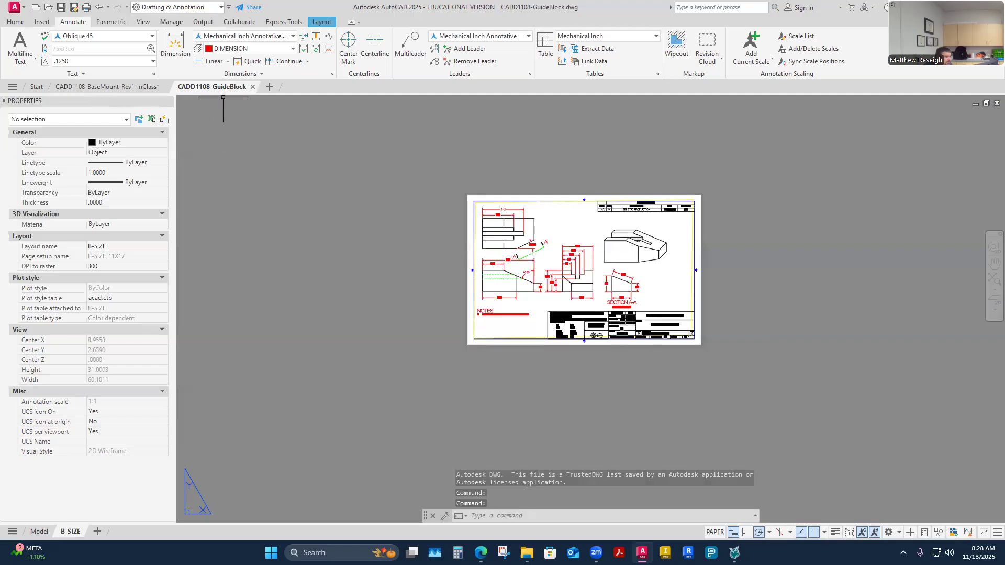
Return to the CADD1108-BaseMount-Rev1-InClass drawing, ordered after CADD1108-GuideBlock, and open Batch Plot
{"action": "left_click_drag", "start_coordinate": [220, 90], "coordinate": [91, 88]}
{"action": "left_click", "coordinate": [188, 87]}
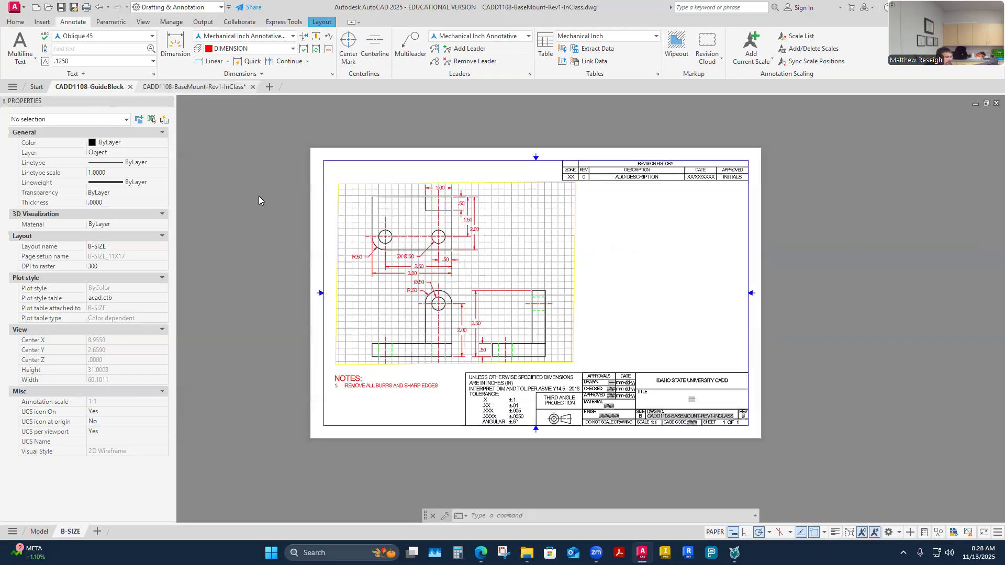
{"action": "left_click", "coordinate": [16, 8]}
{"action": "scroll", "coordinate": [151, 298], "scroll_direction": "down", "scroll_amount": 1}
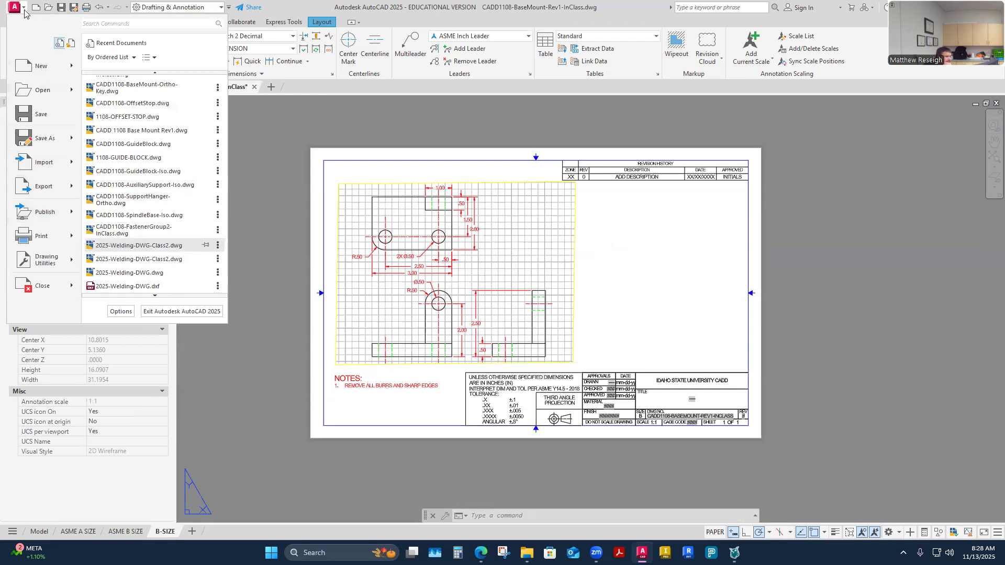
{"action": "scroll", "coordinate": [48, 231], "scroll_direction": "down", "scroll_amount": 1}
{"action": "mouse_move", "coordinate": [48, 231]}
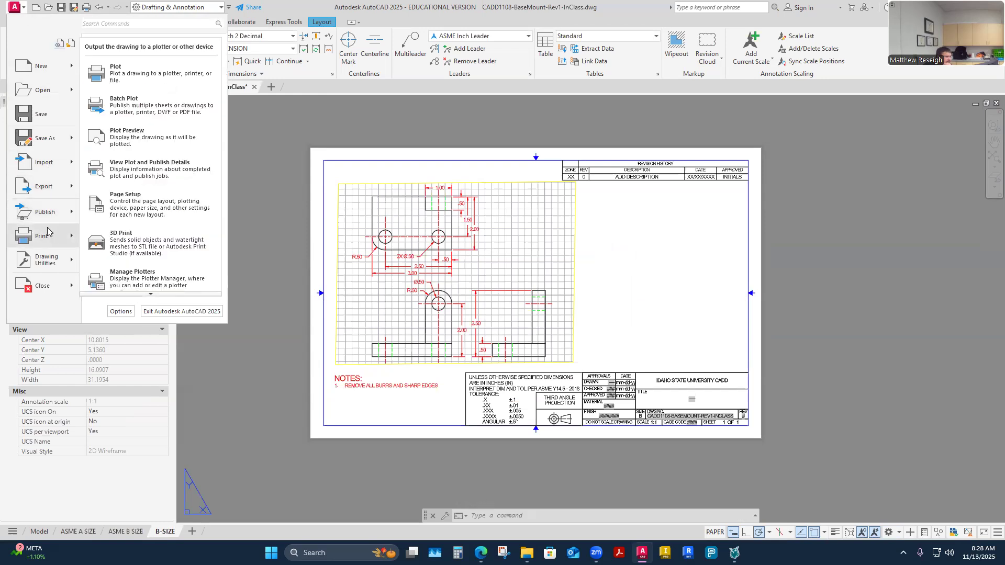
{"action": "left_click", "coordinate": [130, 105]}
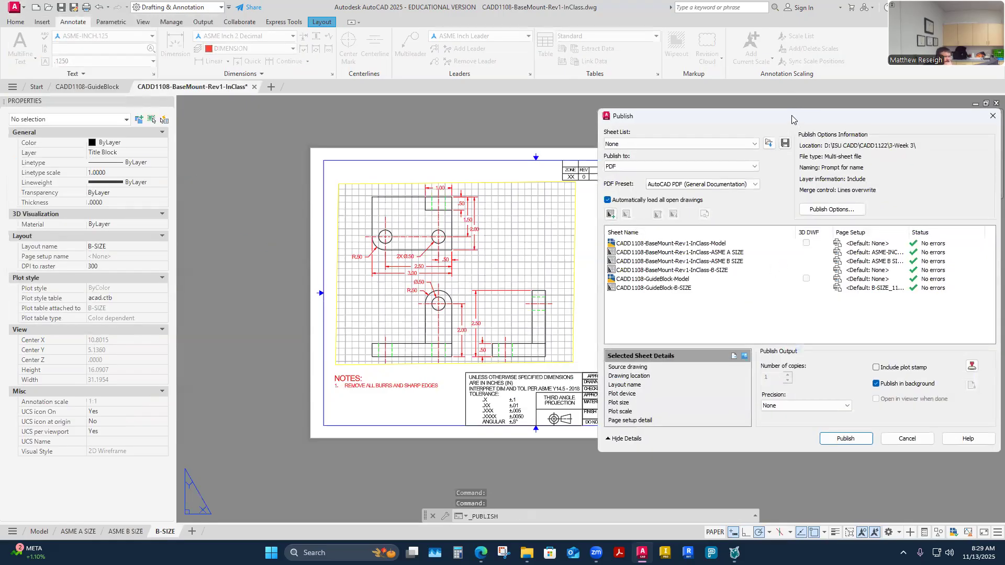
Sort the publish list by sheet name in descending order and remove the CADD1108-GuideBlock-Model sheet
{"action": "left_click_drag", "start_coordinate": [793, 119], "coordinate": [472, 124]}
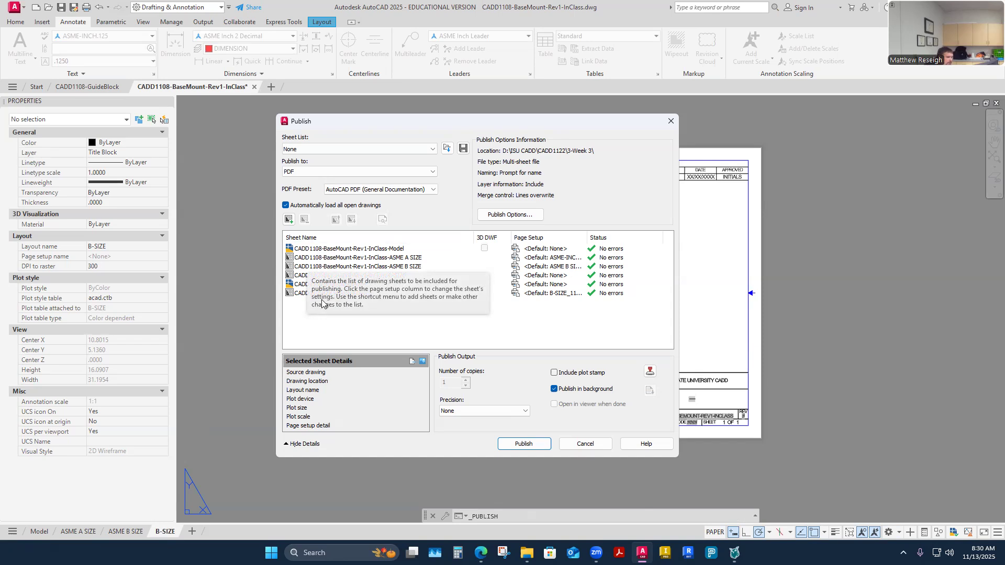
{"action": "left_click", "coordinate": [450, 242]}
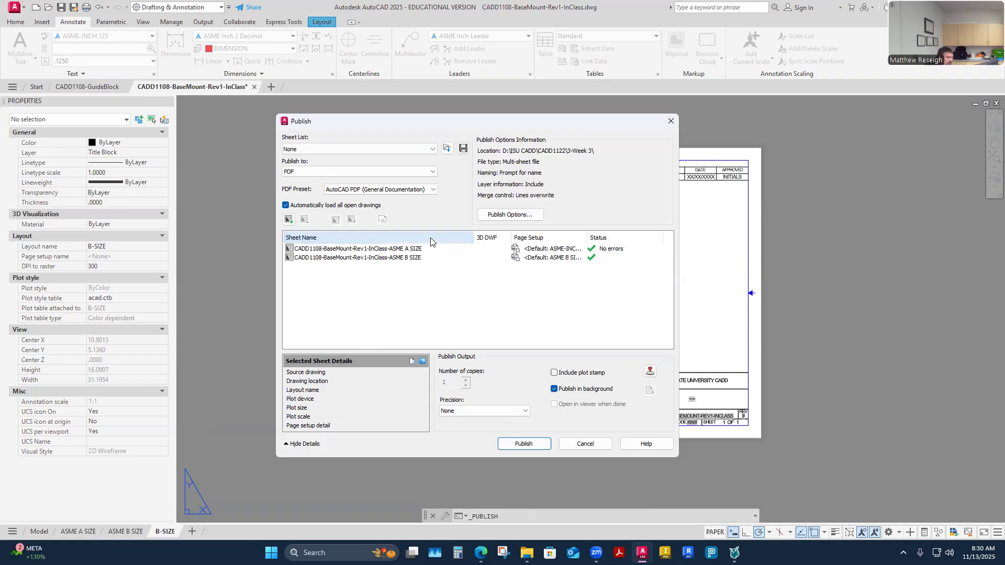
{"action": "left_click", "coordinate": [420, 242]}
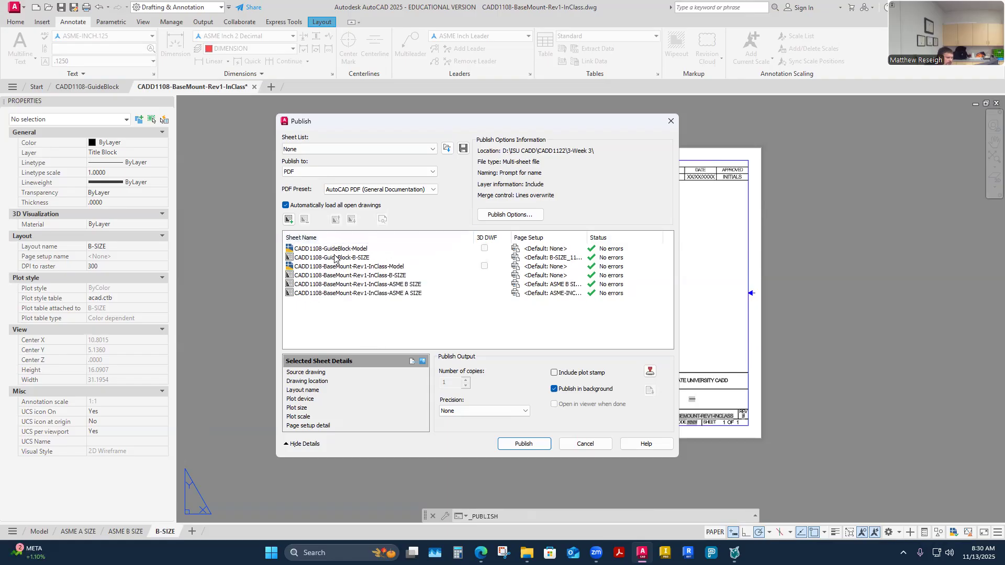
{"action": "left_click", "coordinate": [413, 238]}
{"action": "left_click", "coordinate": [422, 237]}
{"action": "left_click", "coordinate": [323, 249]}
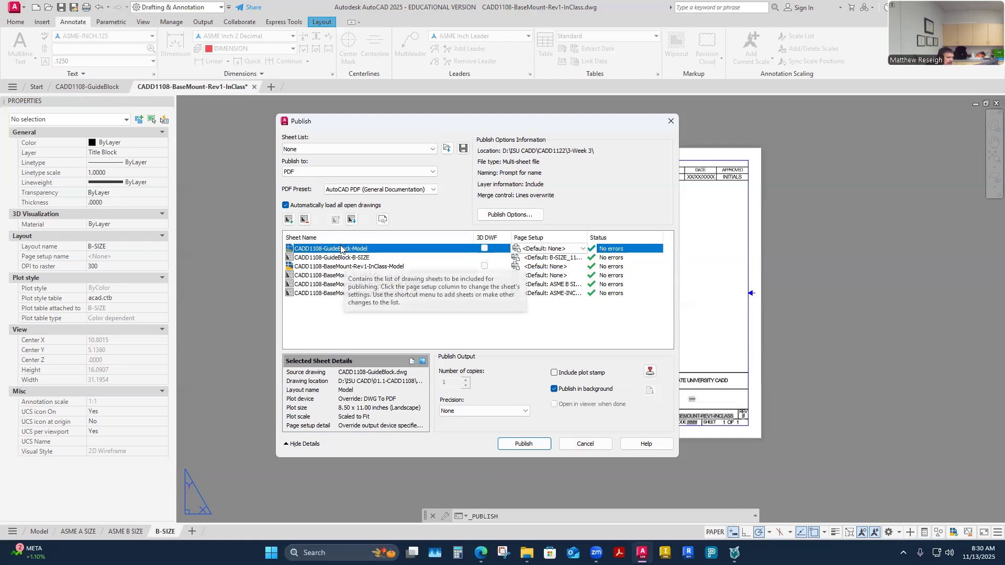
{"action": "left_click", "coordinate": [304, 220]}
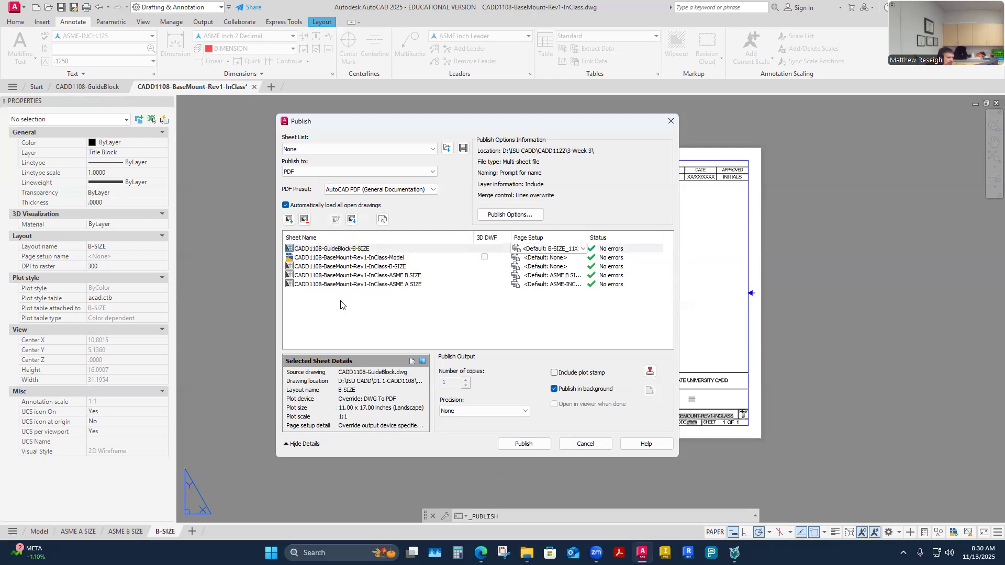
Remove the CADD1108-GuideBlock-B-SIZE and CADD1108-BaseMount-Rev1-InClass-Model sheets from the publish list
{"action": "left_click", "coordinate": [332, 249]}
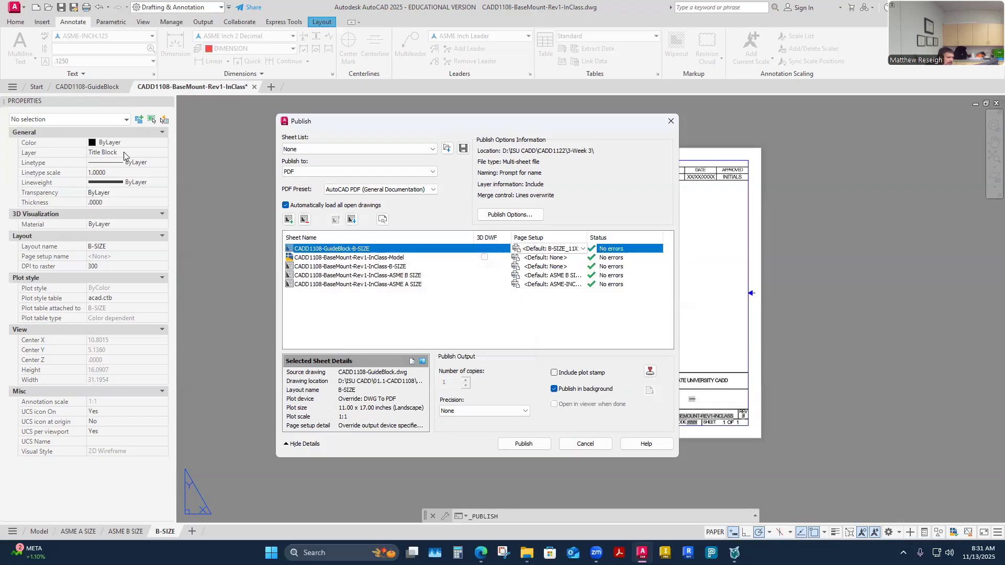
{"action": "left_click", "coordinate": [303, 220]}
{"action": "left_click", "coordinate": [363, 322]}
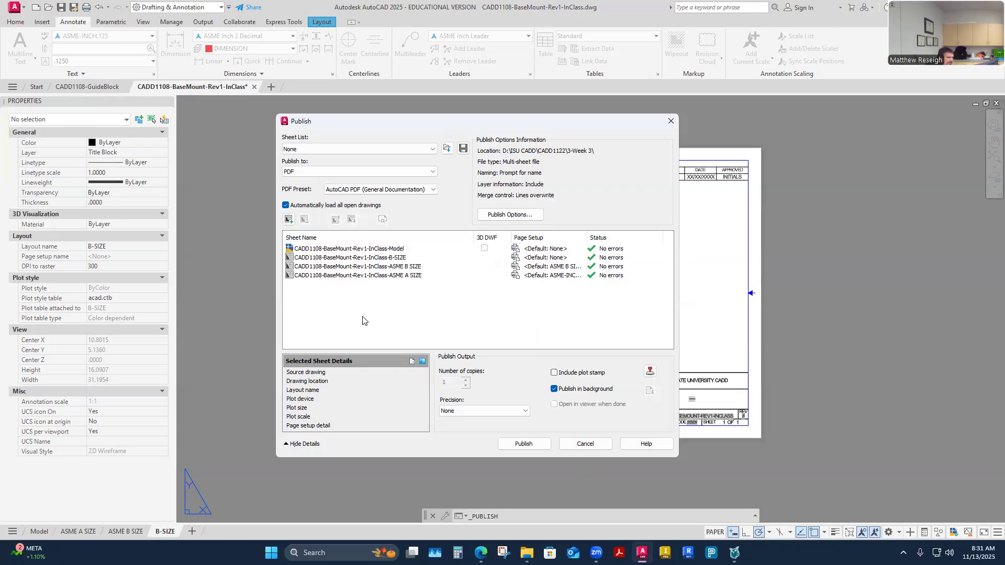
{"action": "left_click", "coordinate": [304, 251]}
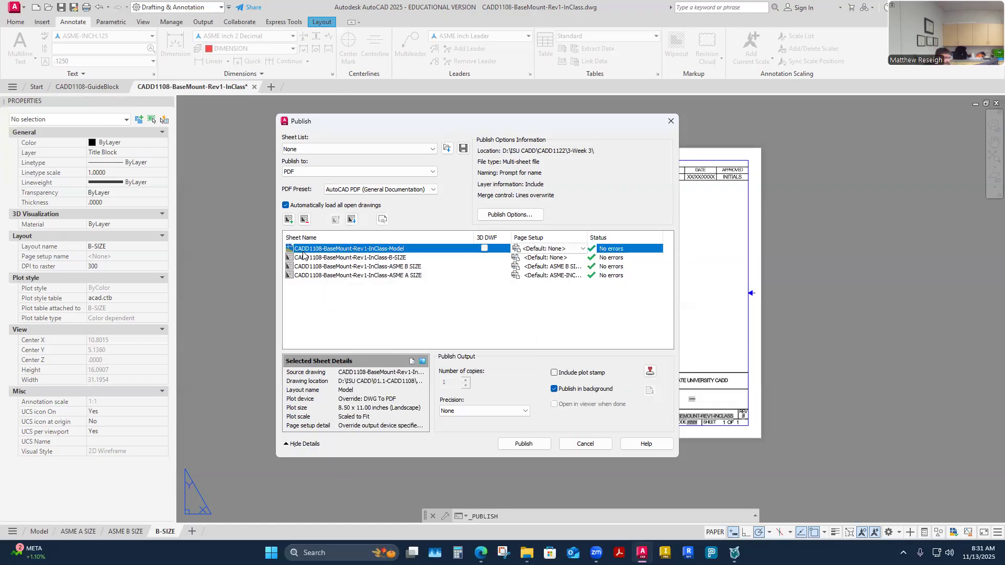
{"action": "left_click", "coordinate": [304, 219]}
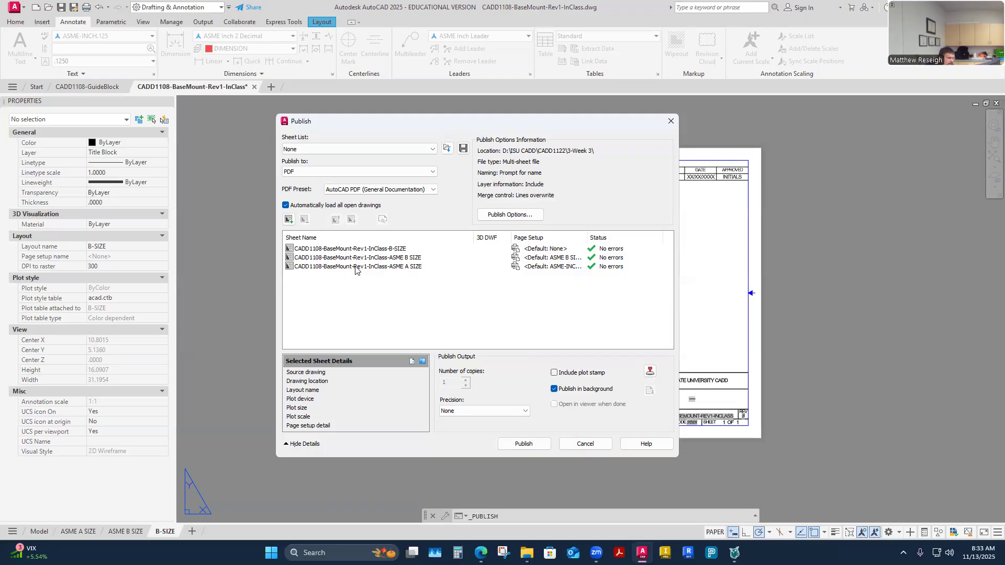
Set the PDF publish location to the folder D:\ISU CADD\01.1-CADD1108\12-Week 12\CADD 1108 Base Mount Rev1
{"action": "left_click", "coordinate": [506, 215]}
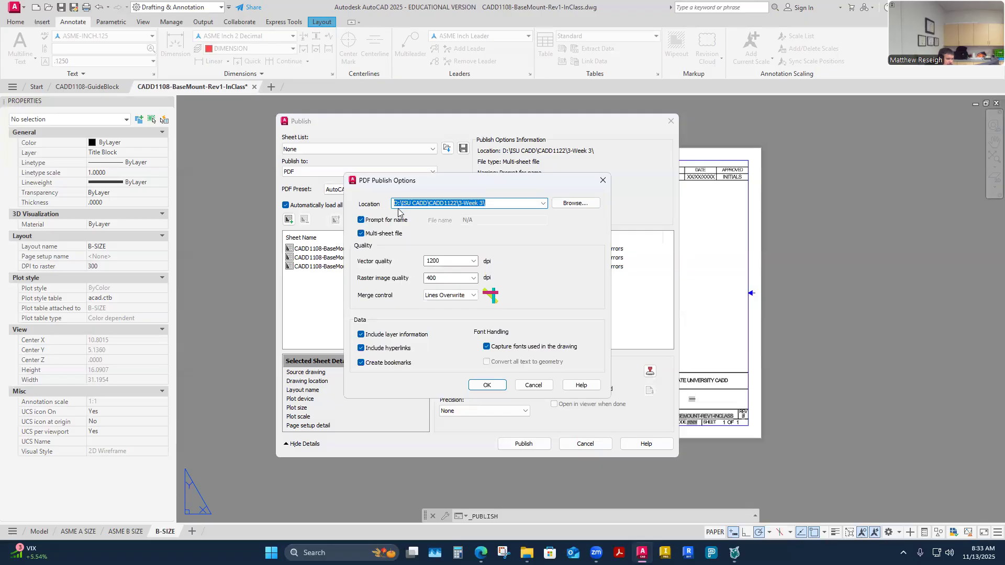
{"action": "left_click", "coordinate": [573, 204]}
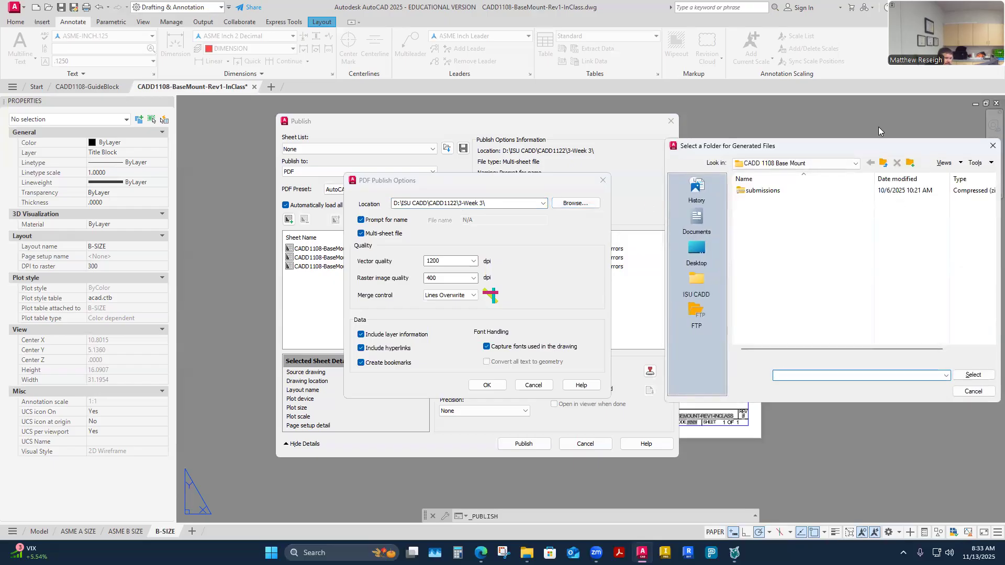
{"action": "left_click_drag", "start_coordinate": [866, 143], "coordinate": [610, 163]}
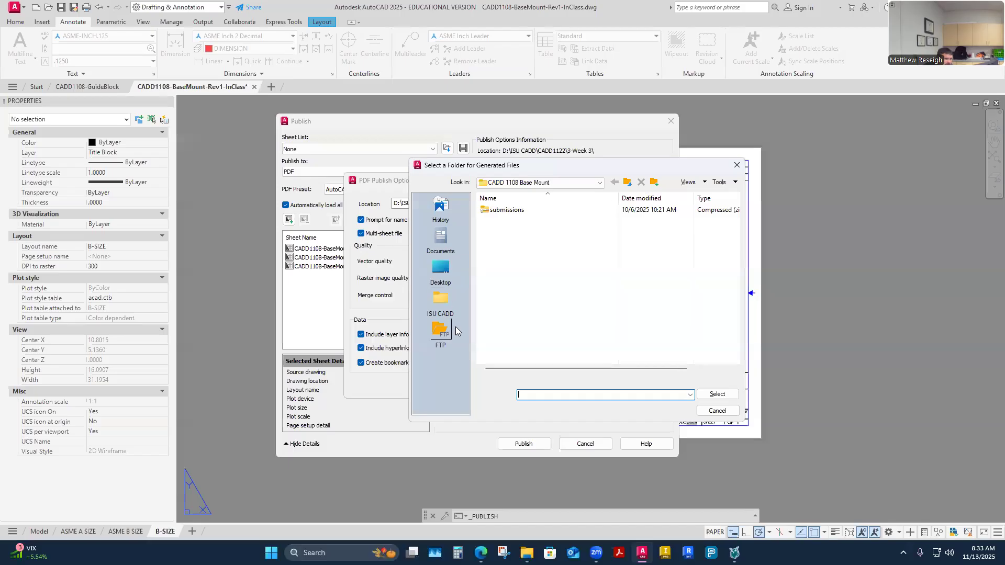
{"action": "left_click", "coordinate": [436, 303]}
{"action": "double_click", "coordinate": [576, 209]}
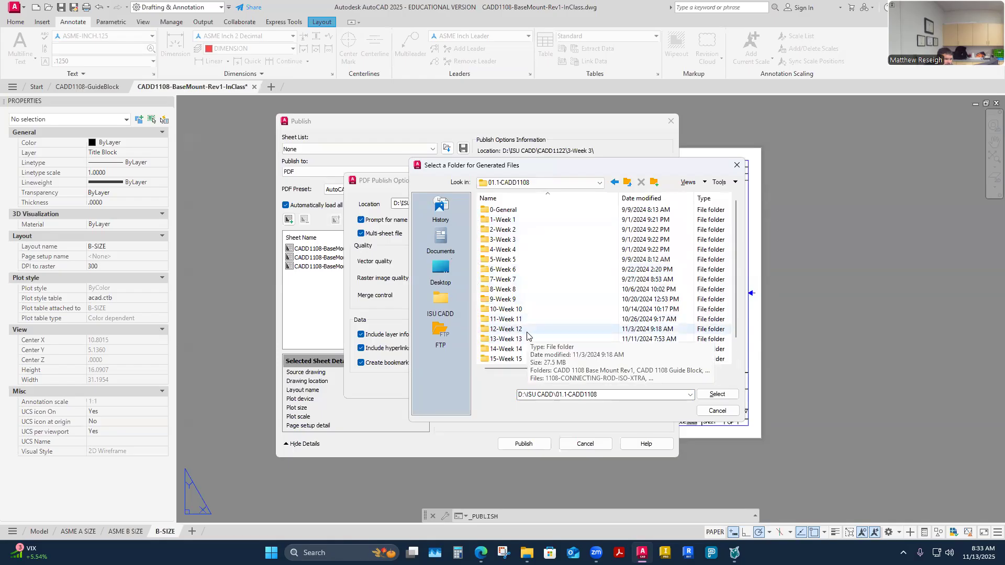
{"action": "double_click", "coordinate": [528, 331]}
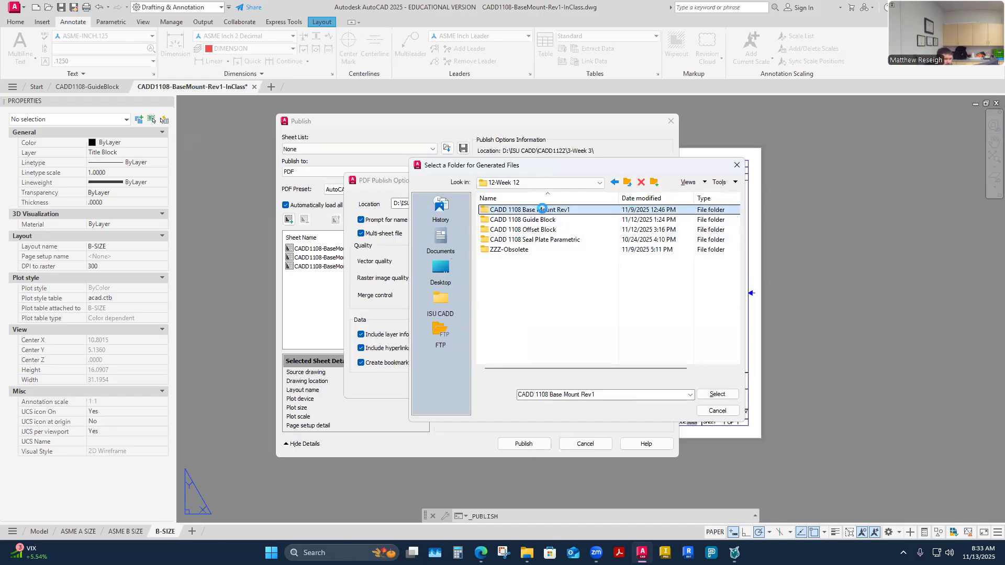
{"action": "double_click", "coordinate": [544, 210]}
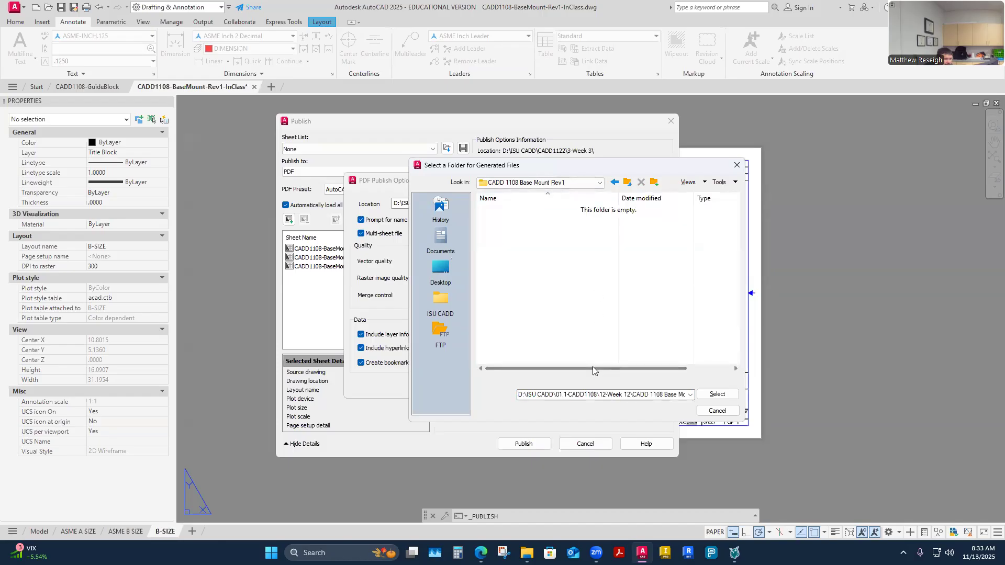
{"action": "left_click", "coordinate": [690, 396]}
{"action": "left_click", "coordinate": [675, 398]}
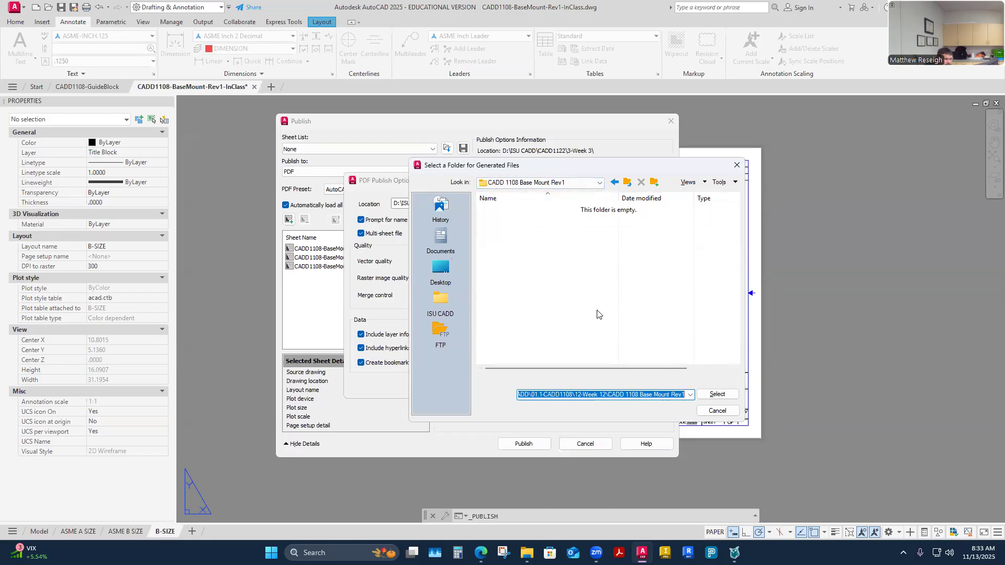
{"action": "left_click", "coordinate": [714, 396]}
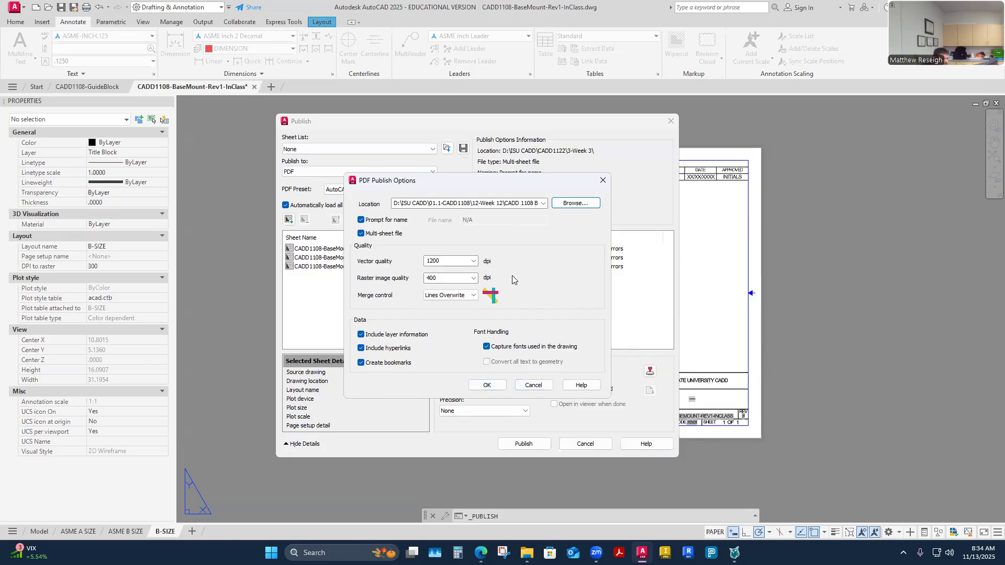
{"action": "left_click", "coordinate": [487, 386]}
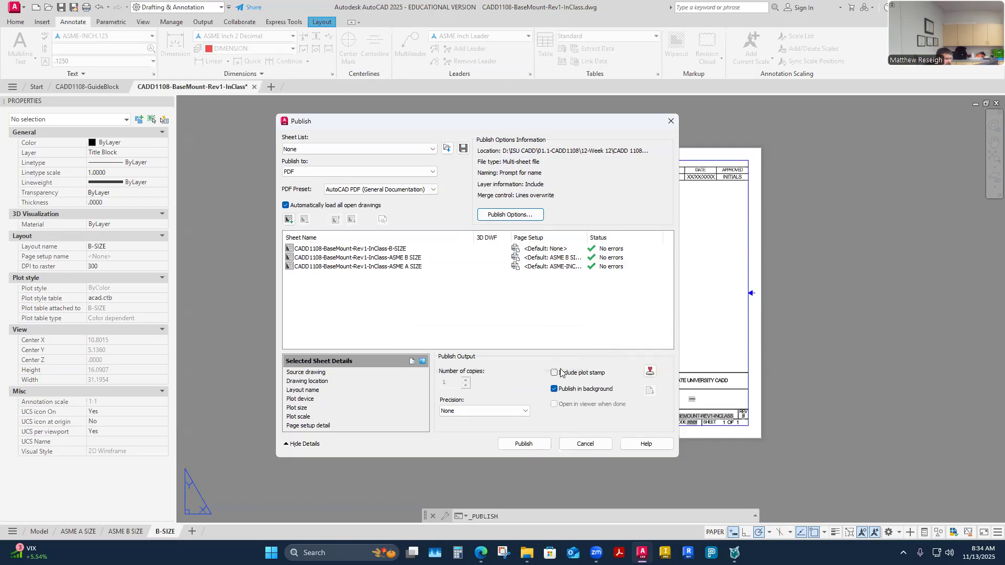
Publish the listed sheets to a PDF file named CADD1108-BaseMount-Rev1-InClass, without the extension in the name
{"action": "left_click", "coordinate": [530, 446]}
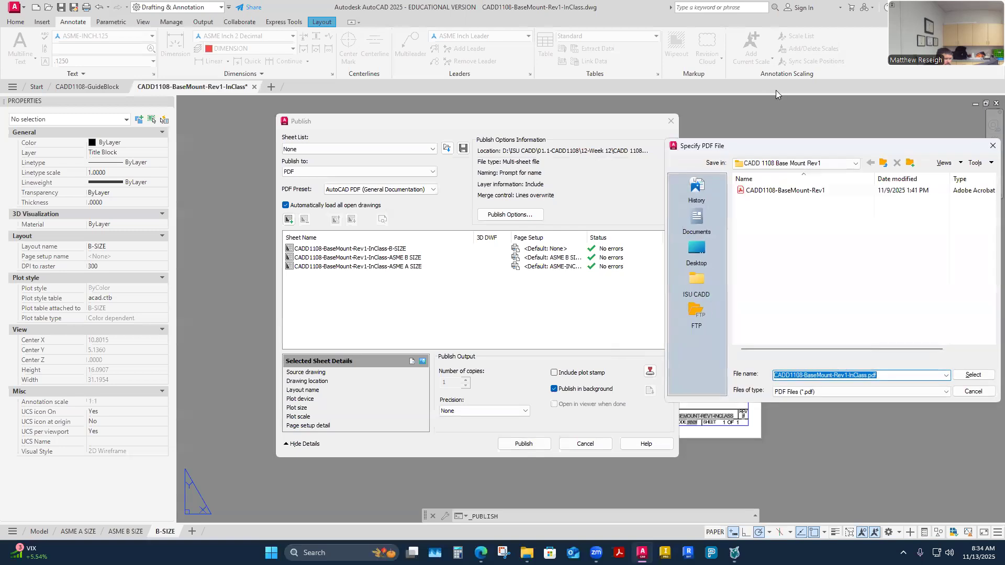
{"action": "left_click_drag", "start_coordinate": [845, 143], "coordinate": [550, 151]}
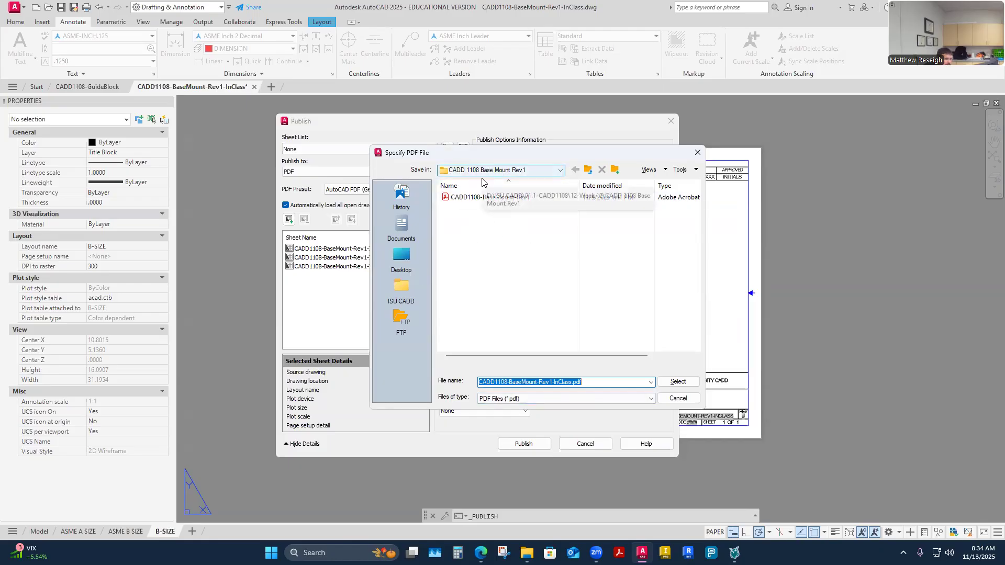
{"action": "left_click_drag", "start_coordinate": [542, 154], "coordinate": [676, 271]}
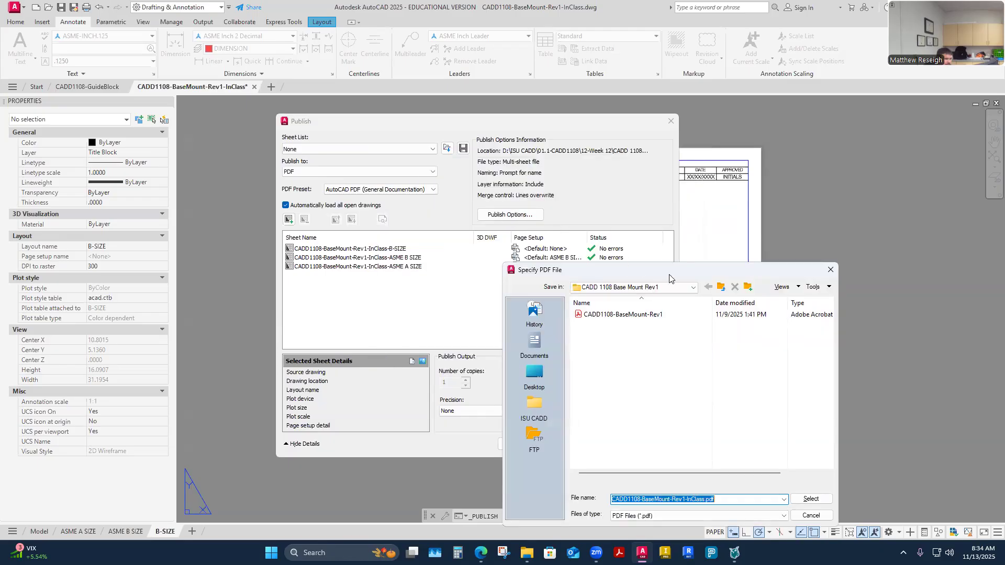
{"action": "left_click_drag", "start_coordinate": [667, 269], "coordinate": [552, 158]}
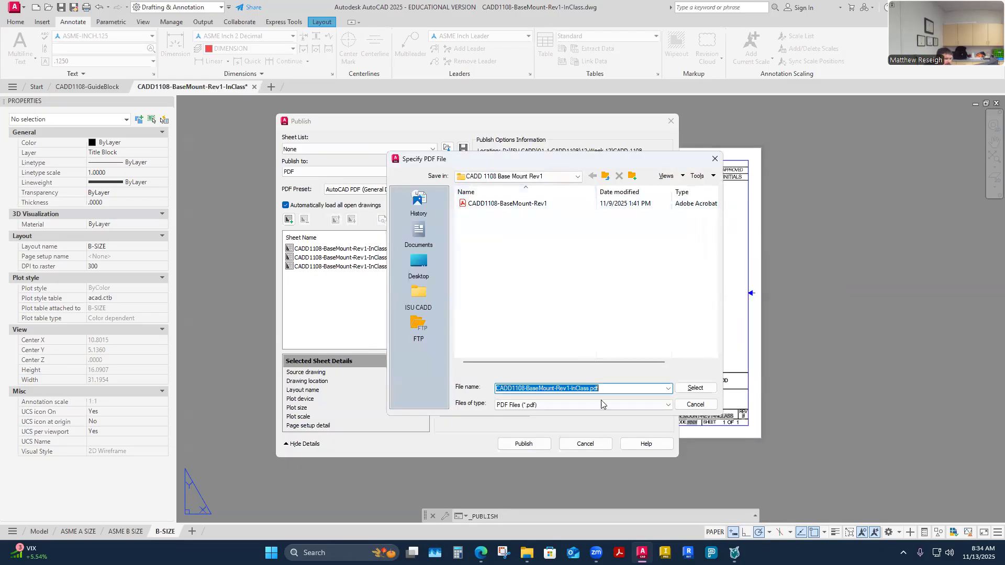
{"action": "left_click", "coordinate": [607, 388]}
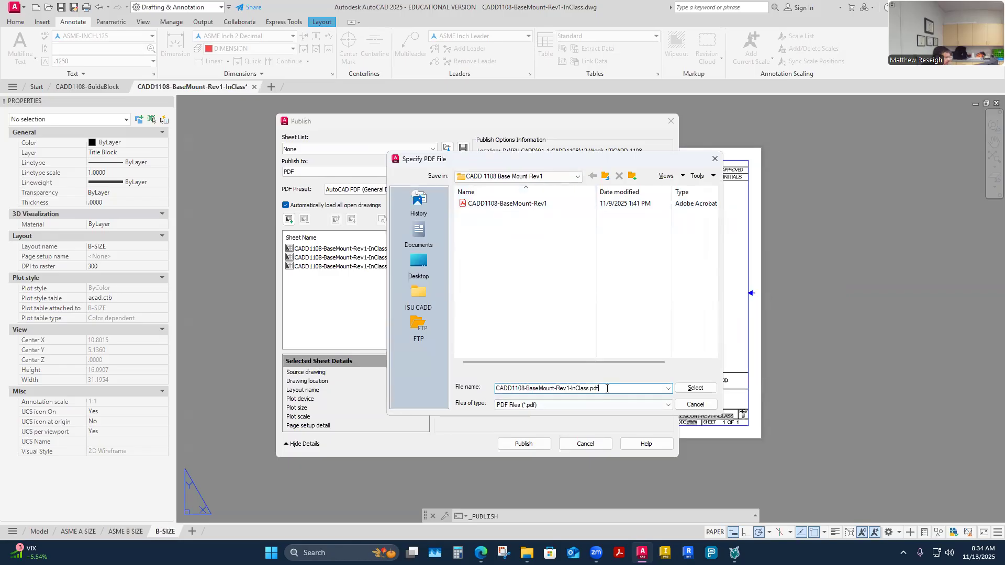
{"action": "key", "text": "BackSpace"}
{"action": "key", "text": "BackSpace"}
{"action": "key", "text": "BackSpace"}
{"action": "key", "text": "BackSpace"}
{"action": "key", "text": "BackSpace"}
{"action": "type", "text": "s"}
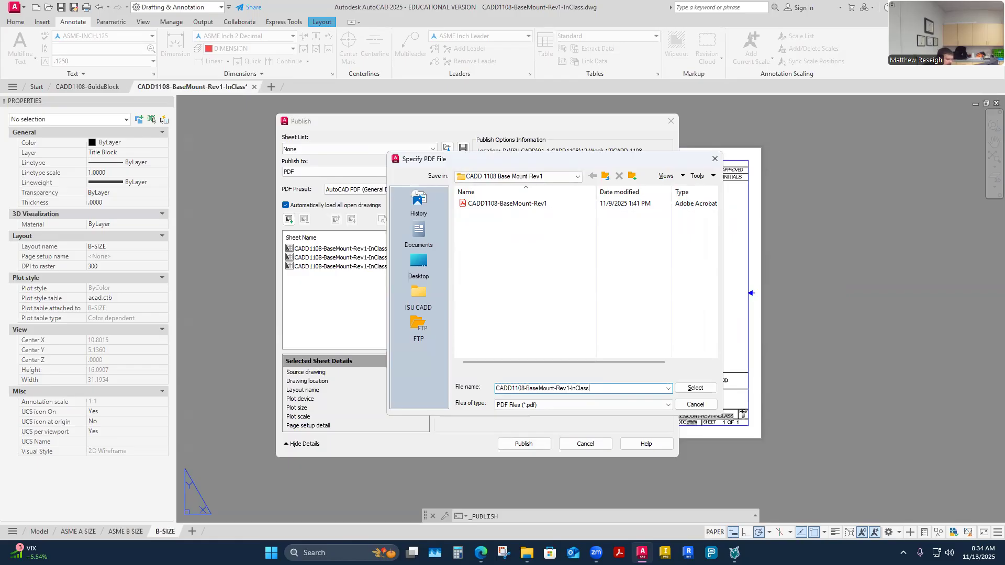
{"action": "left_click", "coordinate": [693, 392]}
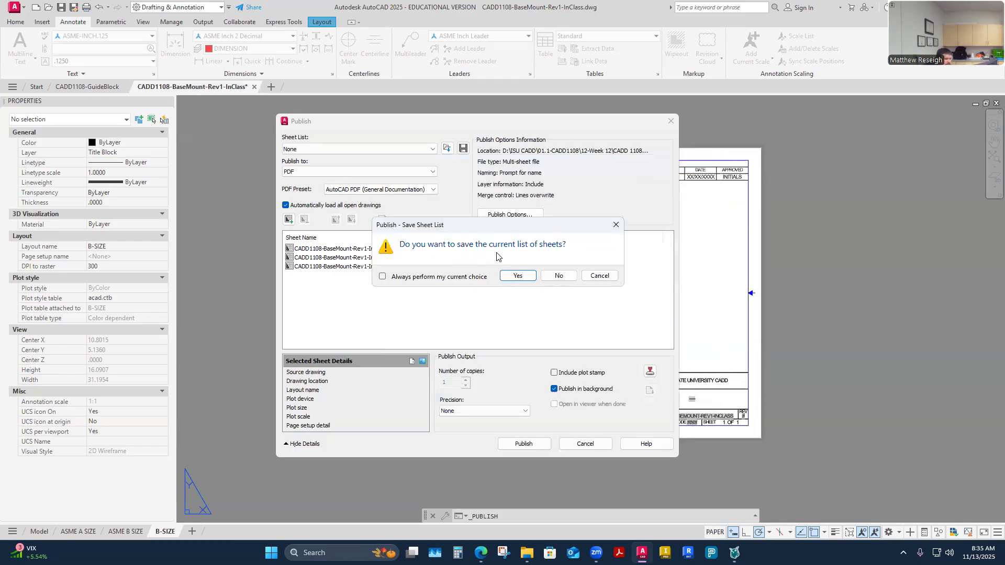
Decline saving the current list of sheets and dismiss the background publishing notices
{"action": "left_click", "coordinate": [556, 276]}
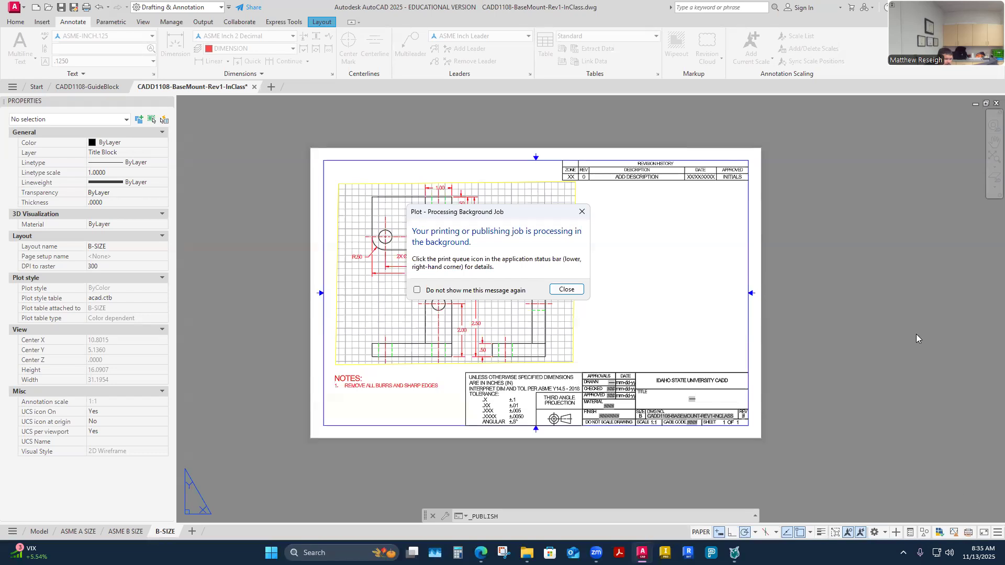
{"action": "left_click", "coordinate": [558, 293]}
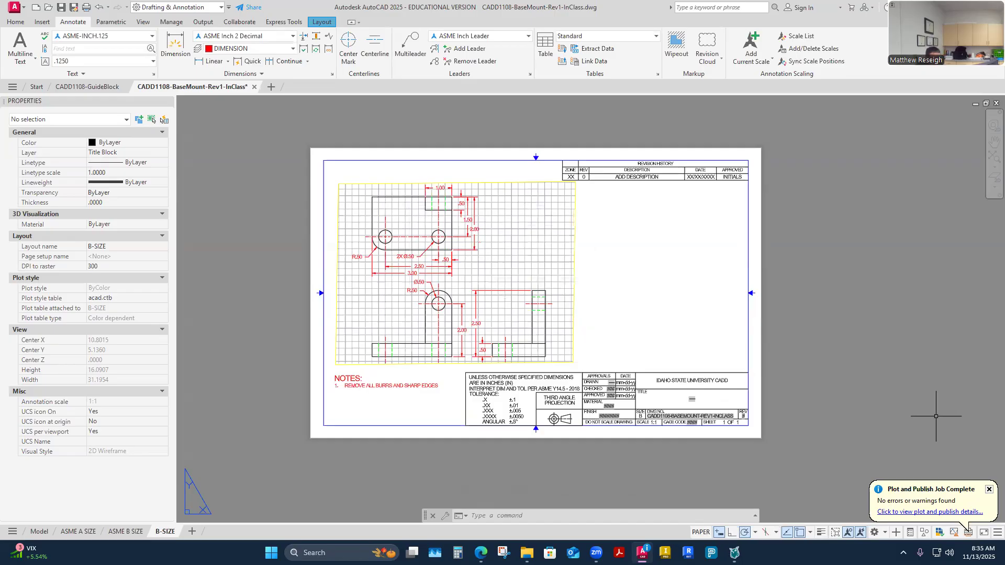
{"action": "left_click", "coordinate": [990, 489]}
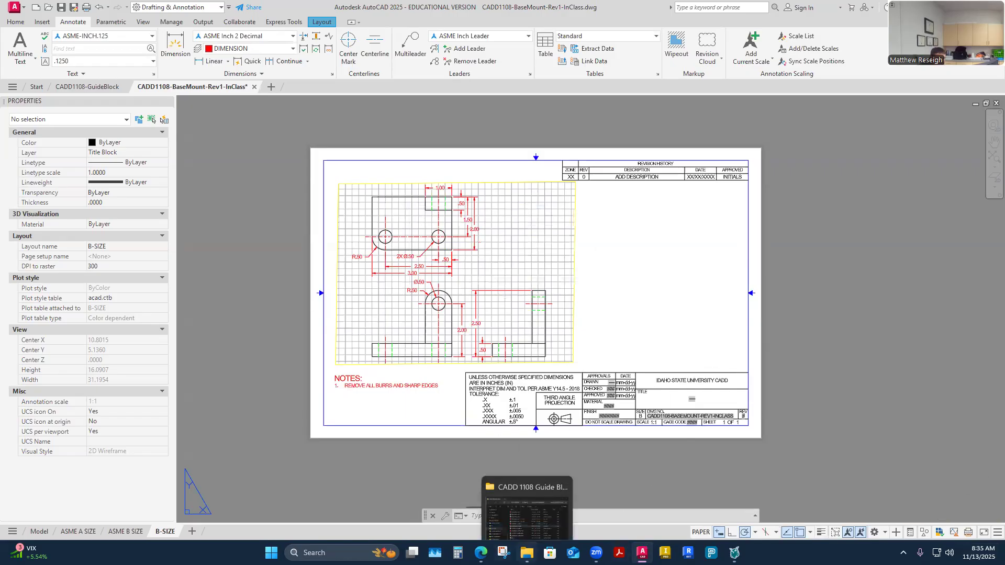
Switch to File Explorer and open the CADD1108-BaseMount-Rev1-InClass PDF from the CADD 1108 Base Mount Rev1 folder in 12-Week 12
{"action": "left_click", "coordinate": [526, 552]}
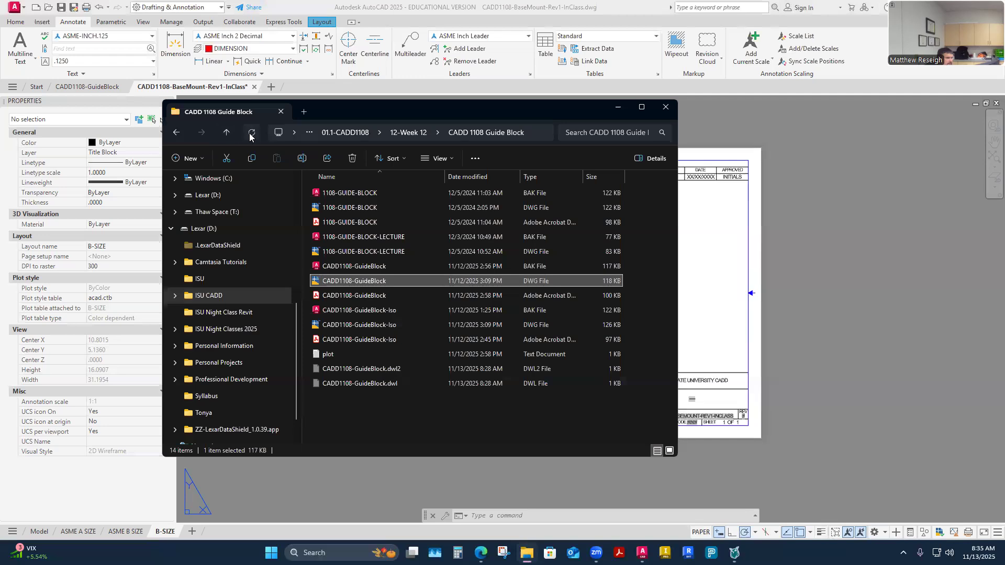
{"action": "left_click", "coordinate": [411, 136]}
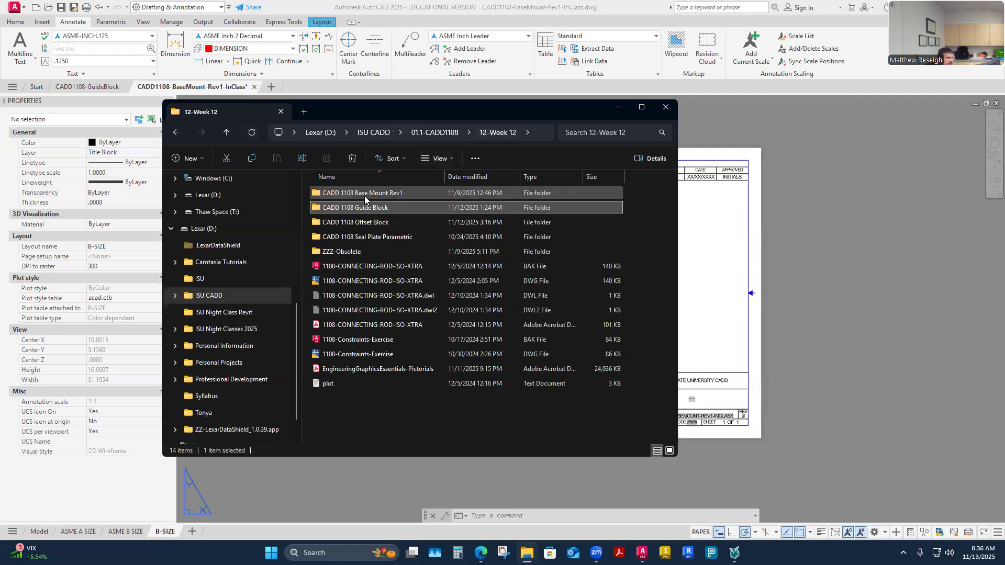
{"action": "double_click", "coordinate": [364, 194]}
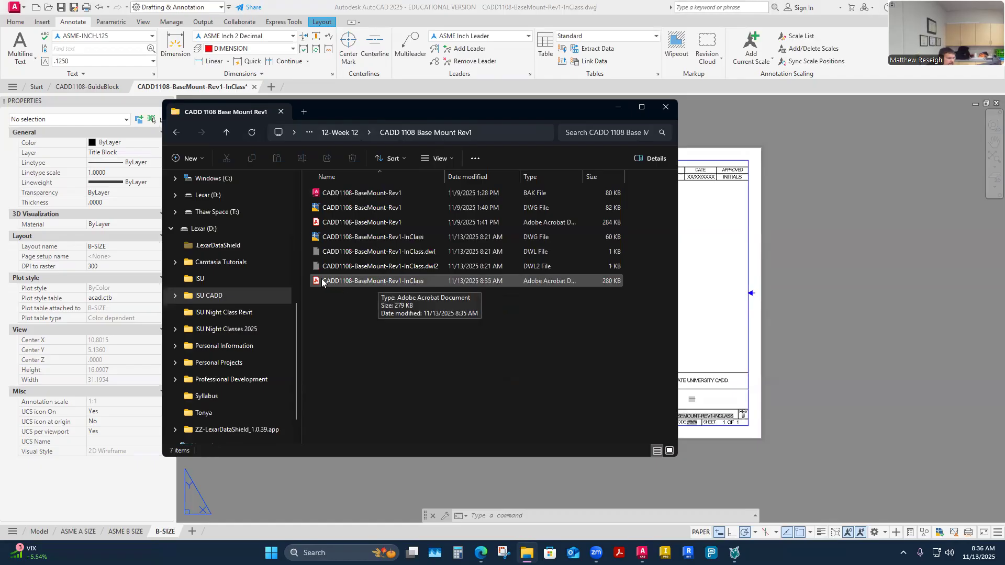
{"action": "left_click", "coordinate": [371, 283]}
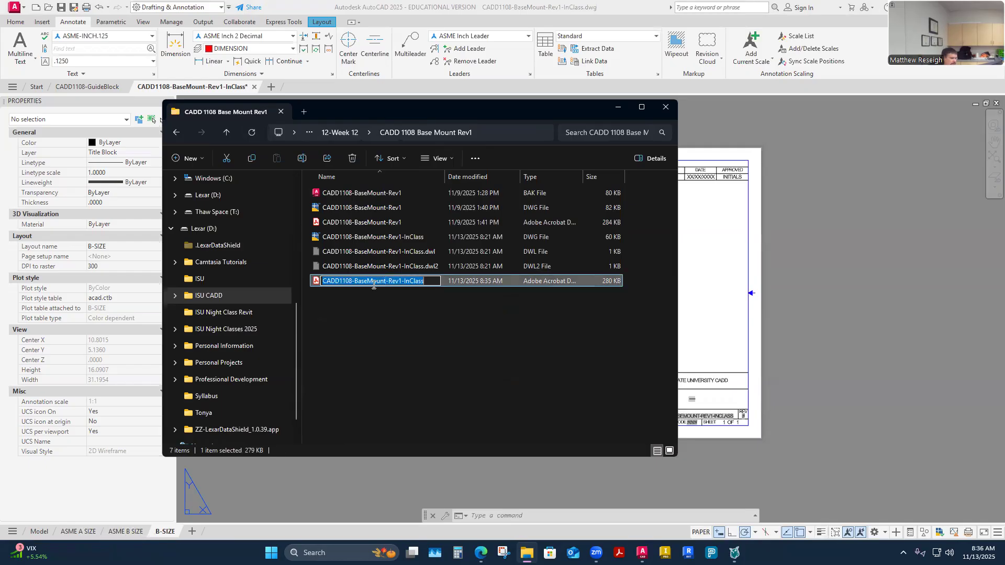
{"action": "left_click", "coordinate": [345, 422]}
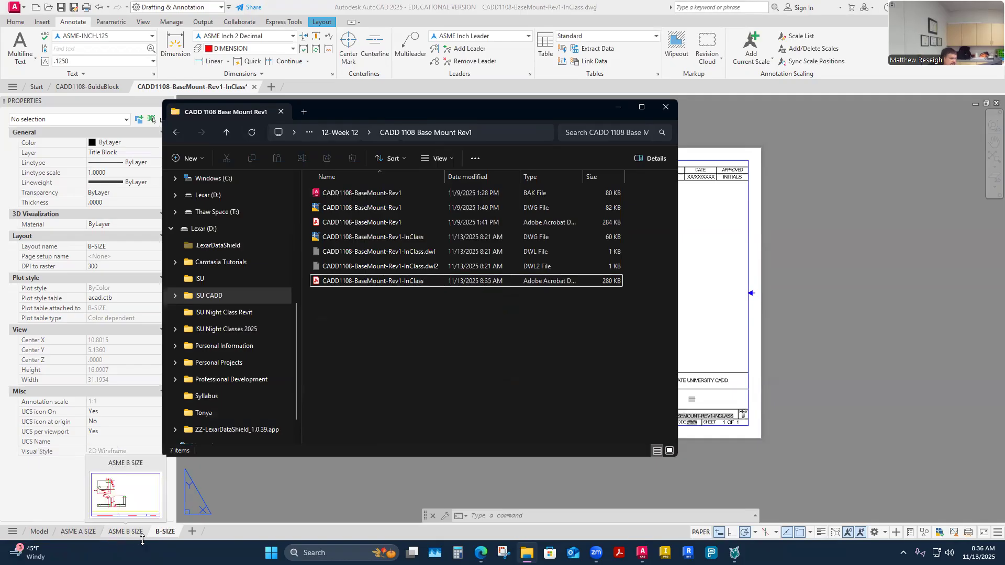
{"action": "double_click", "coordinate": [387, 281]}
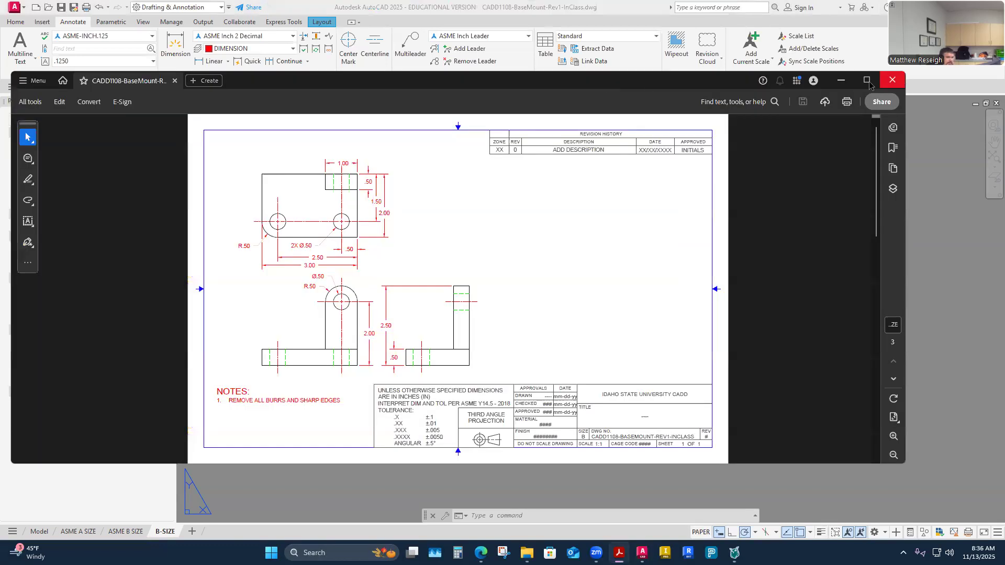
Review each sheet of the published PDF at full window size and switch back to AutoCAD
{"action": "left_click", "coordinate": [871, 85]}
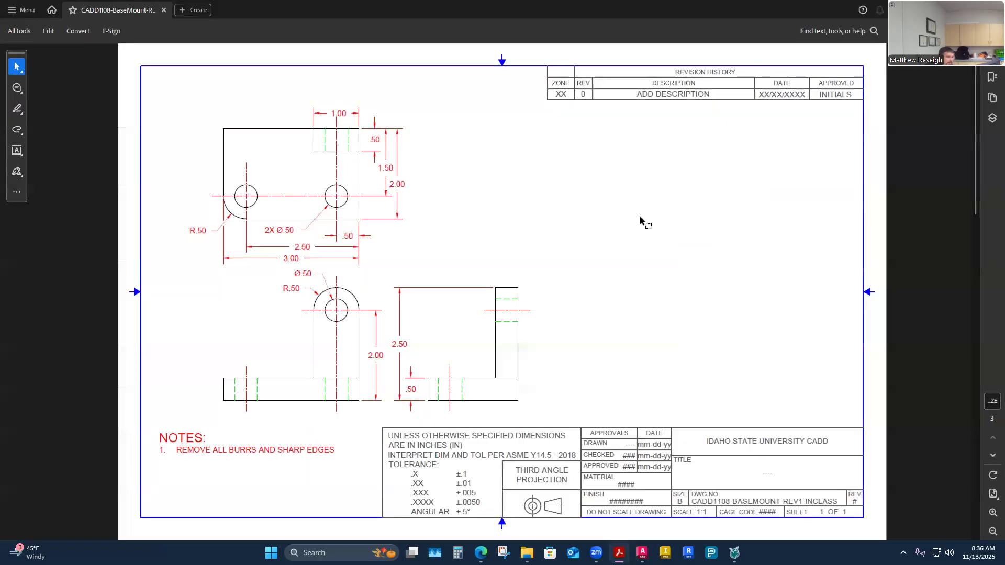
{"action": "scroll", "coordinate": [664, 256], "scroll_direction": "down", "scroll_amount": 2}
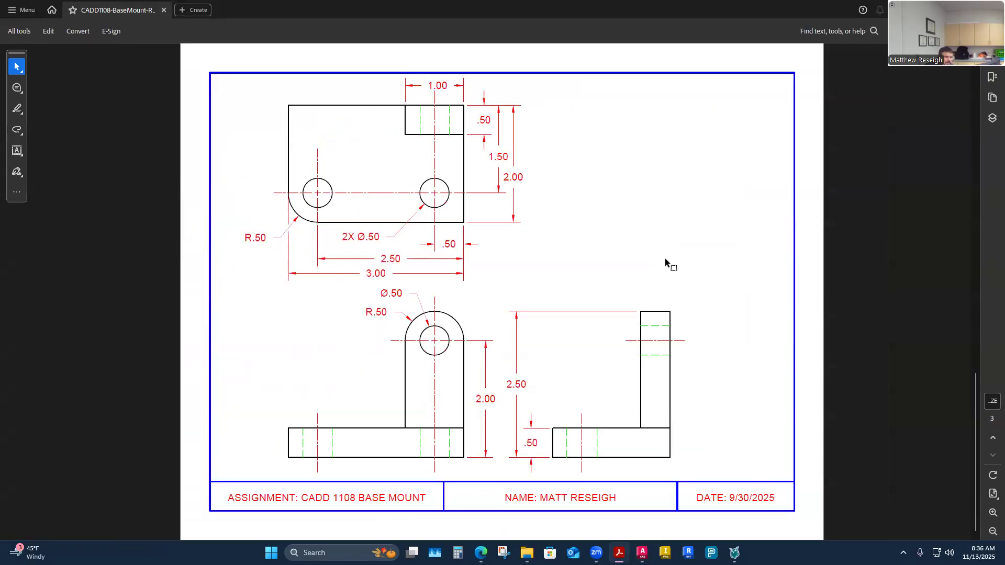
{"action": "left_click_drag", "start_coordinate": [975, 404], "coordinate": [970, 73]}
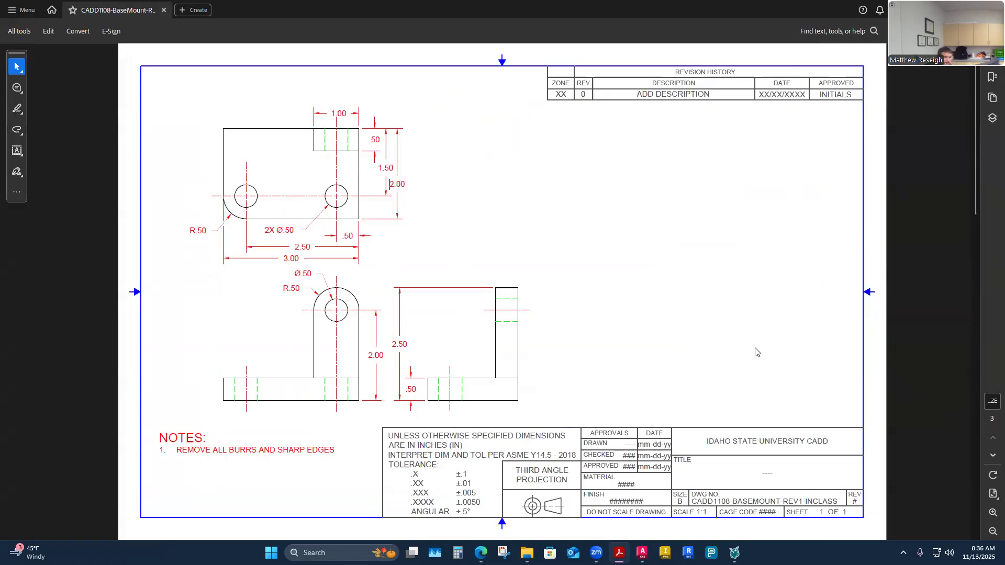
{"action": "scroll", "coordinate": [756, 352], "scroll_direction": "down", "scroll_amount": 3}
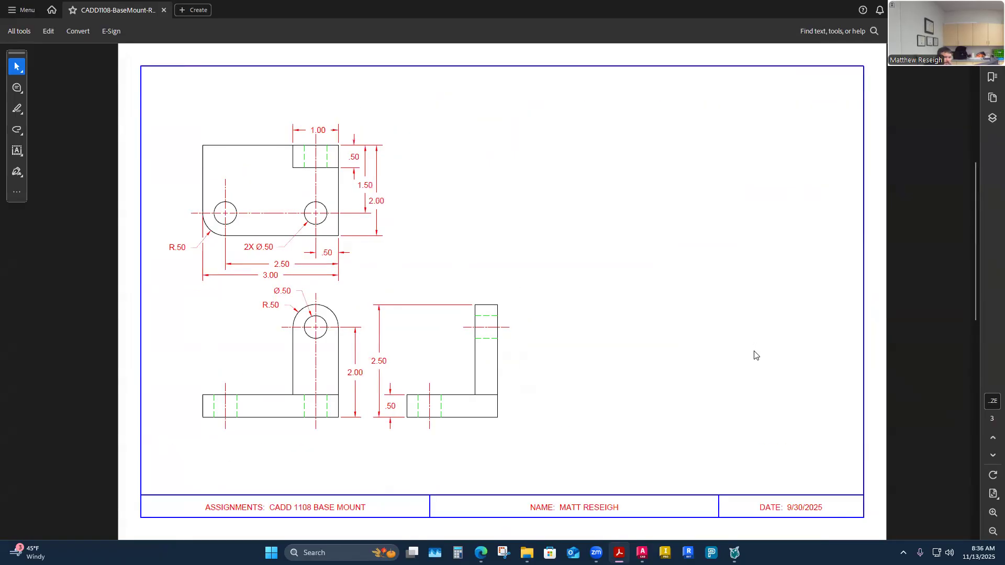
{"action": "scroll", "coordinate": [756, 356], "scroll_direction": "down", "scroll_amount": 3}
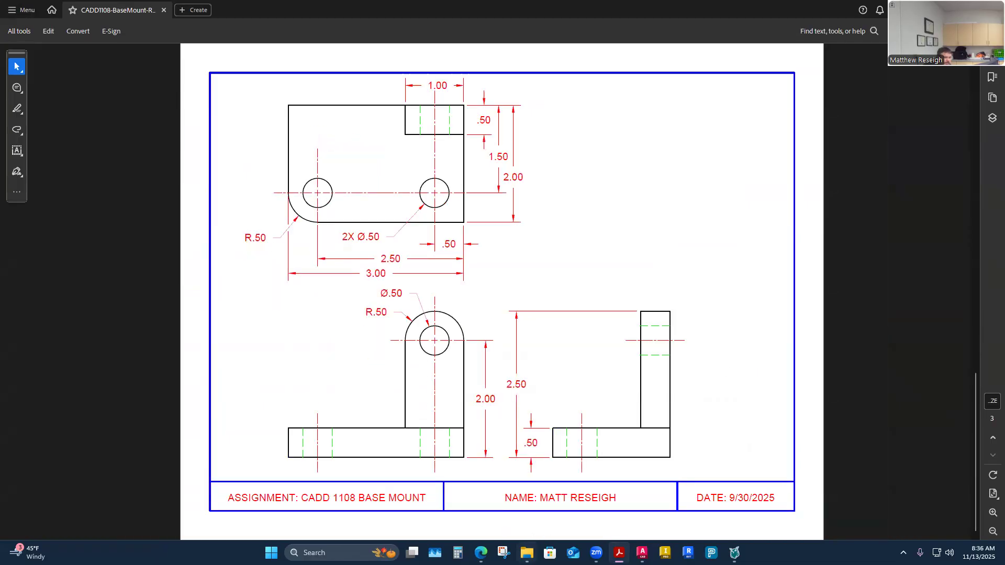
{"action": "left_click", "coordinate": [527, 554]}
{"action": "left_click", "coordinate": [642, 553]}
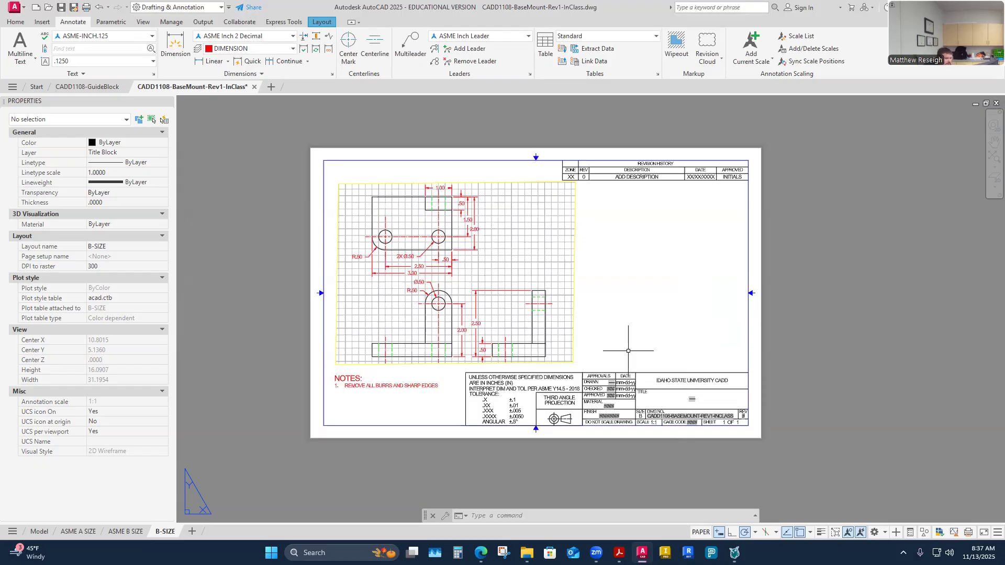
Switch to Acrobat, check each page of the published PDF, close it and return to the AutoCAD drawing
{"action": "left_click", "coordinate": [619, 553]}
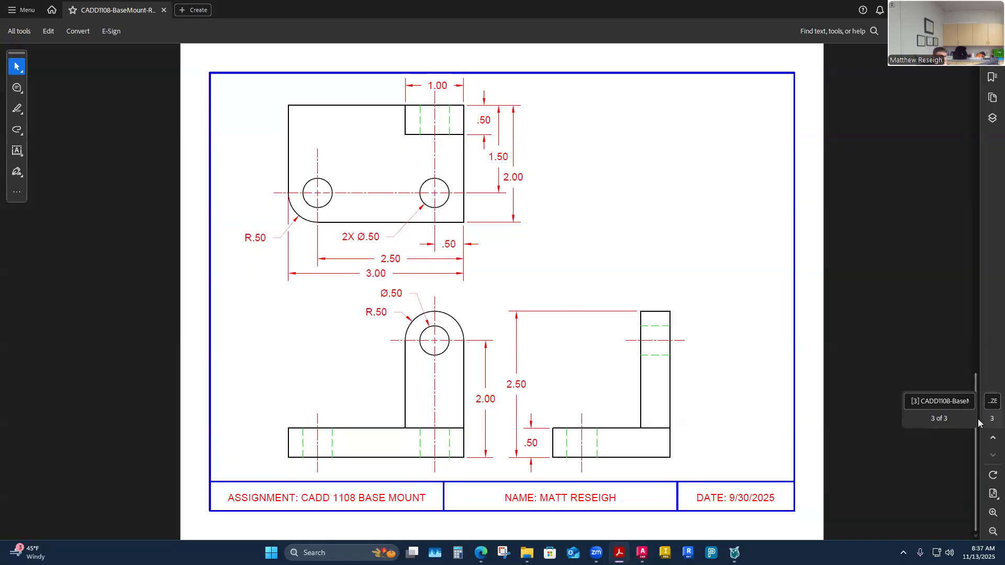
{"action": "left_click_drag", "start_coordinate": [976, 444], "coordinate": [976, 142]}
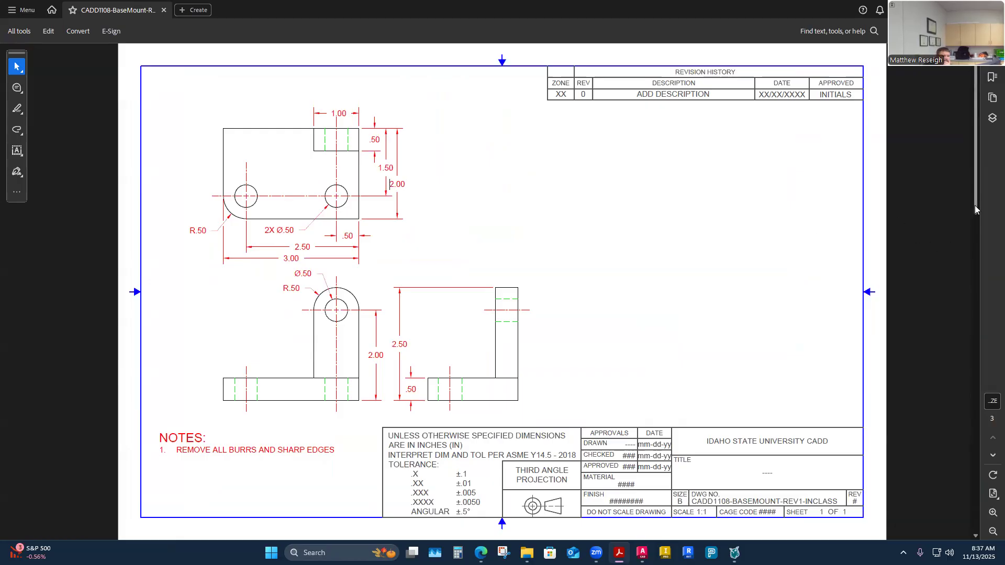
{"action": "left_click_drag", "start_coordinate": [976, 209], "coordinate": [967, 263]}
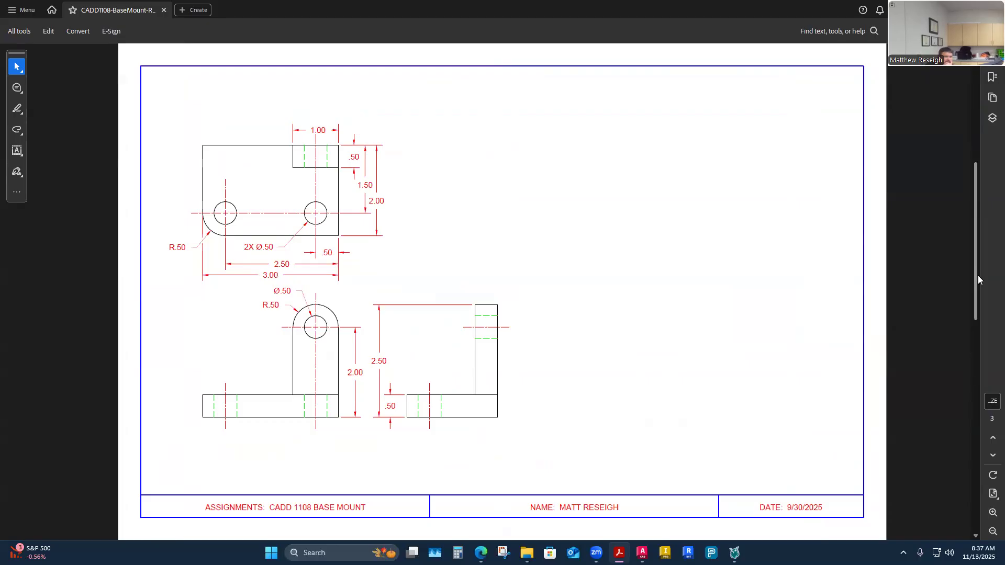
{"action": "left_click_drag", "start_coordinate": [976, 280], "coordinate": [987, 415]}
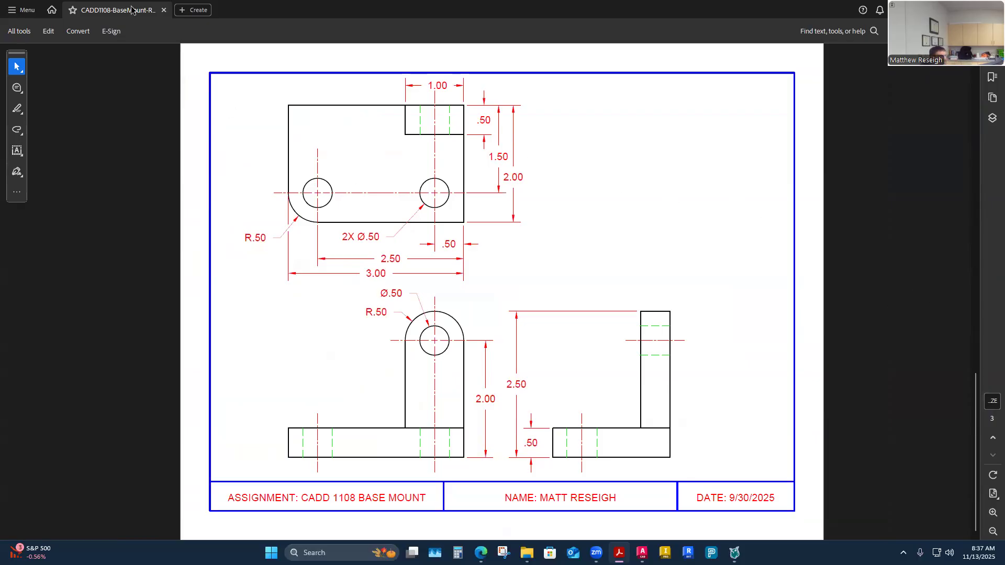
{"action": "left_click", "coordinate": [164, 11]}
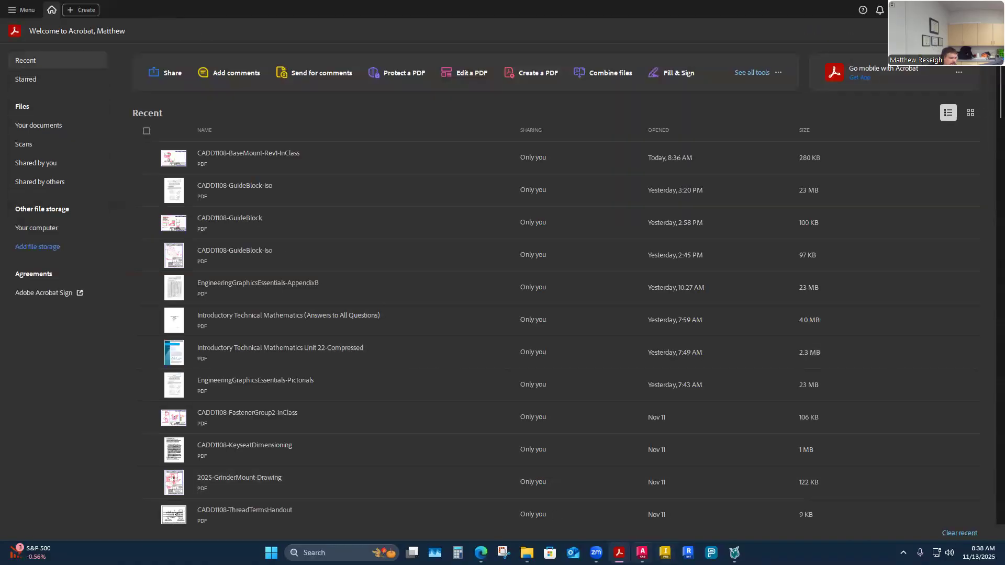
{"action": "mouse_move", "coordinate": [642, 553]}
{"action": "left_click", "coordinate": [698, 505]}
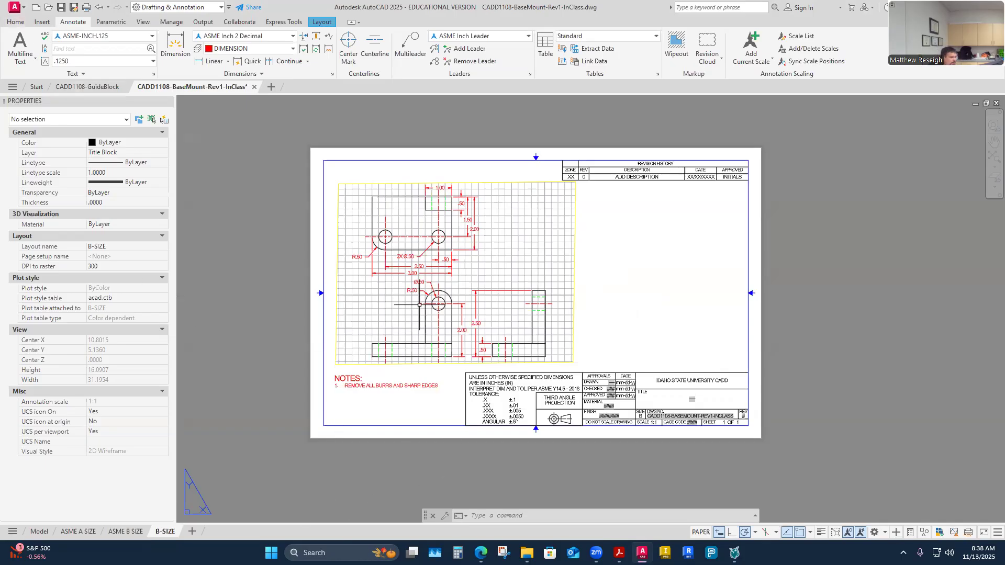
Make the ASME A SIZE layout current and open Batch Plot for the drawing
{"action": "left_click", "coordinate": [64, 532]}
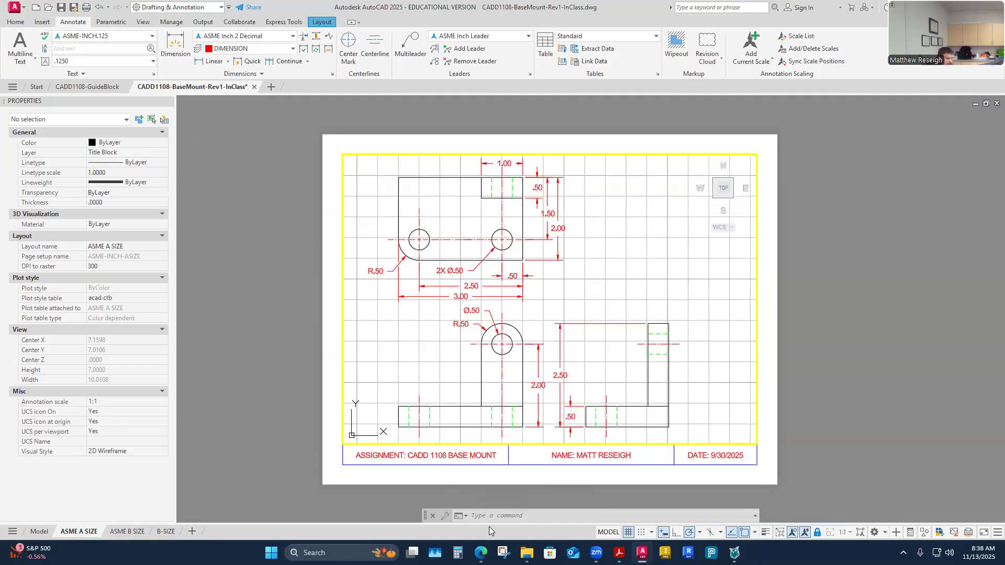
{"action": "left_click", "coordinate": [168, 532]}
{"action": "left_click", "coordinate": [78, 532]}
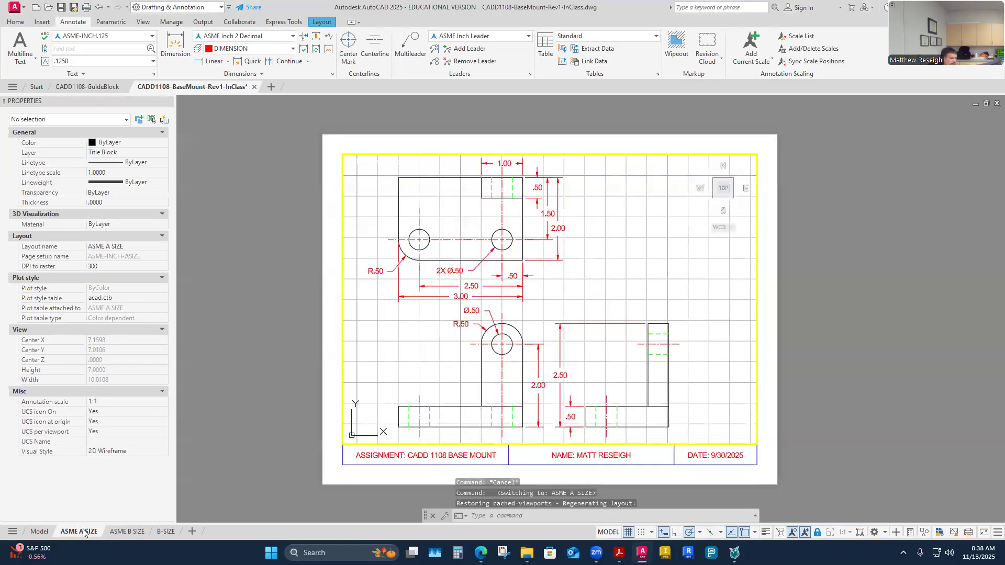
{"action": "left_click", "coordinate": [14, 7]}
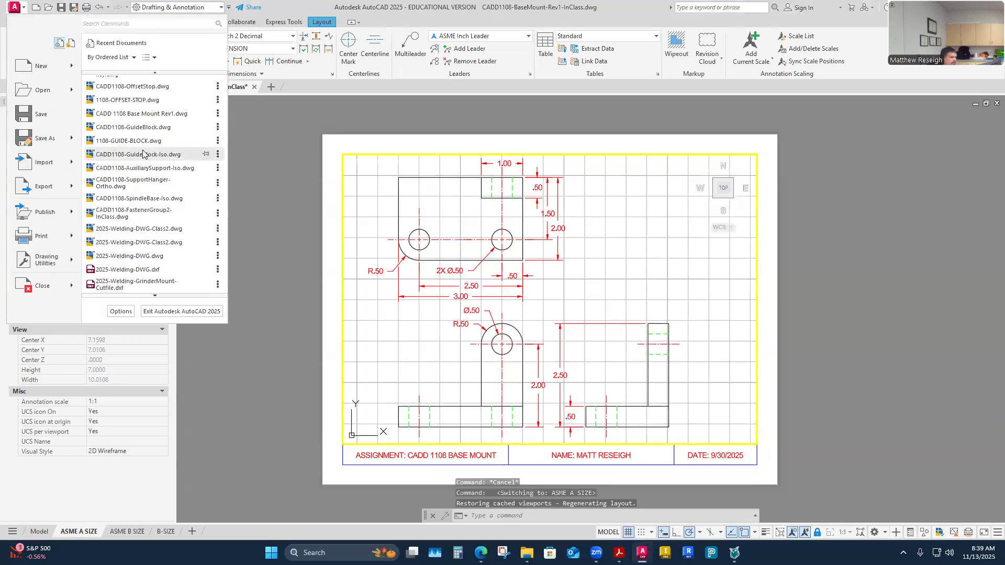
{"action": "mouse_move", "coordinate": [52, 236]}
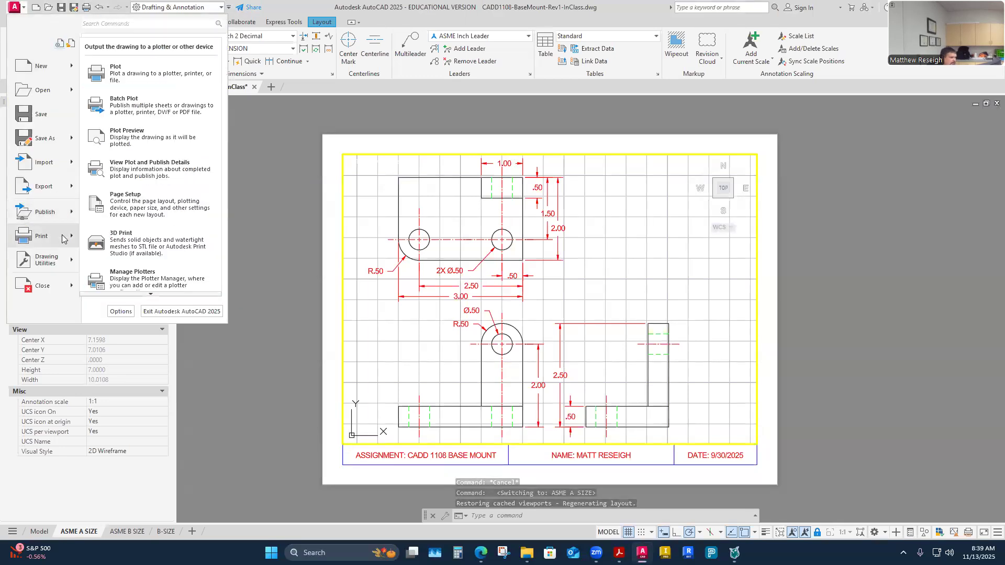
{"action": "left_click", "coordinate": [126, 107]}
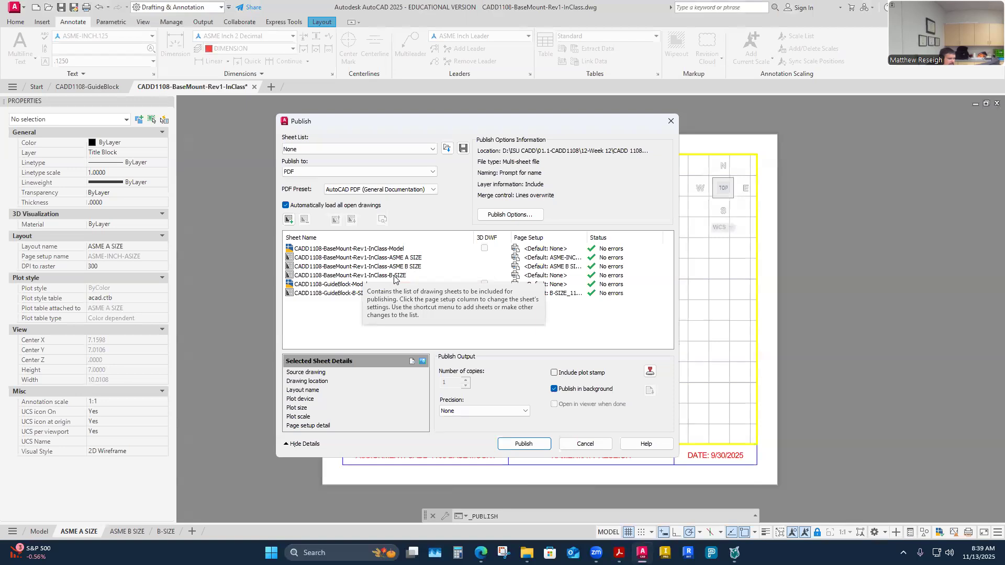
Remove the Base Mount Model, GuideBlock Model and GuideBlock B-SIZE sheets from the publish list
{"action": "left_click", "coordinate": [353, 249]}
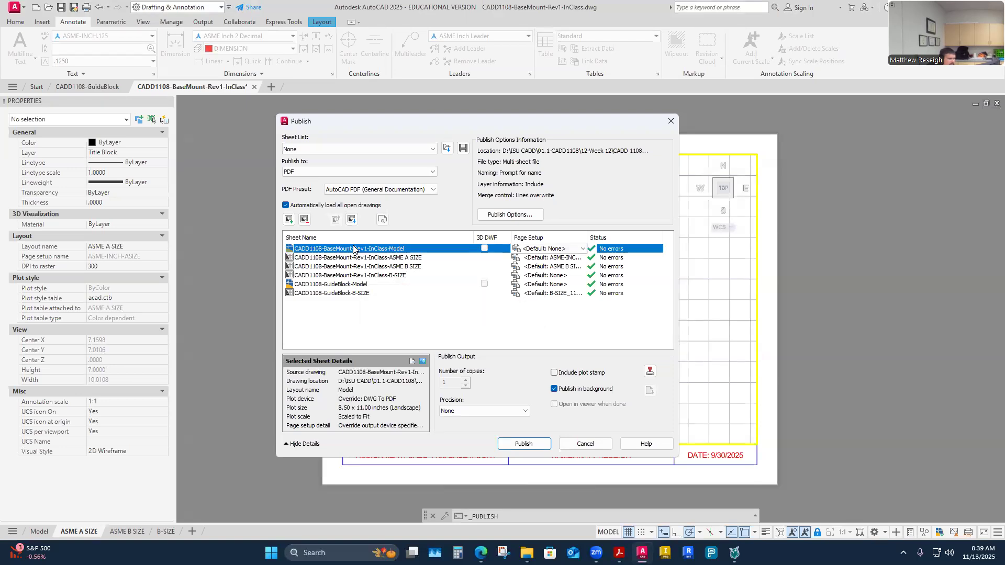
{"action": "left_click", "coordinate": [305, 220]}
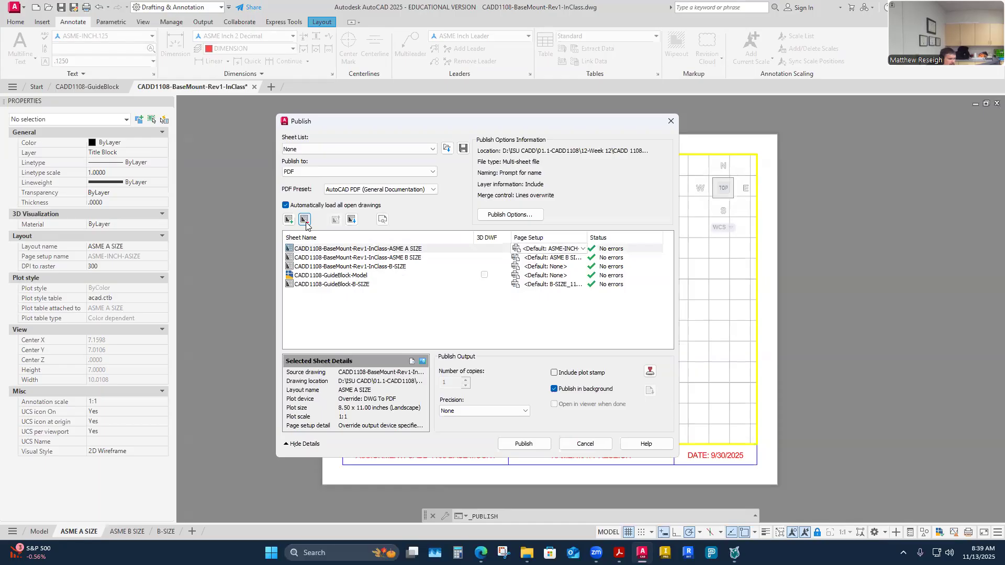
{"action": "left_click", "coordinate": [336, 277]}
{"action": "left_click", "coordinate": [305, 220]}
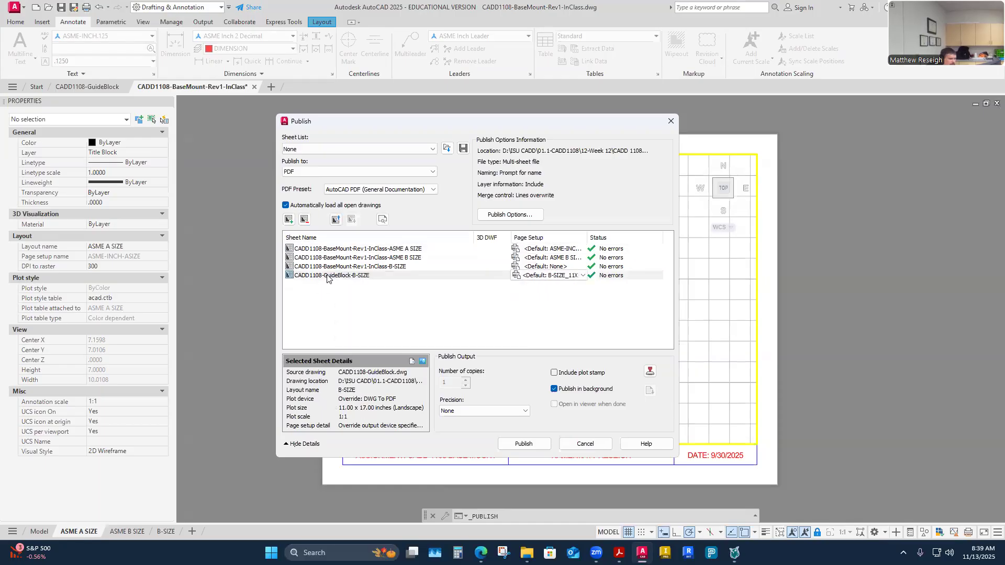
{"action": "left_click", "coordinate": [328, 276]}
{"action": "left_click", "coordinate": [305, 219]}
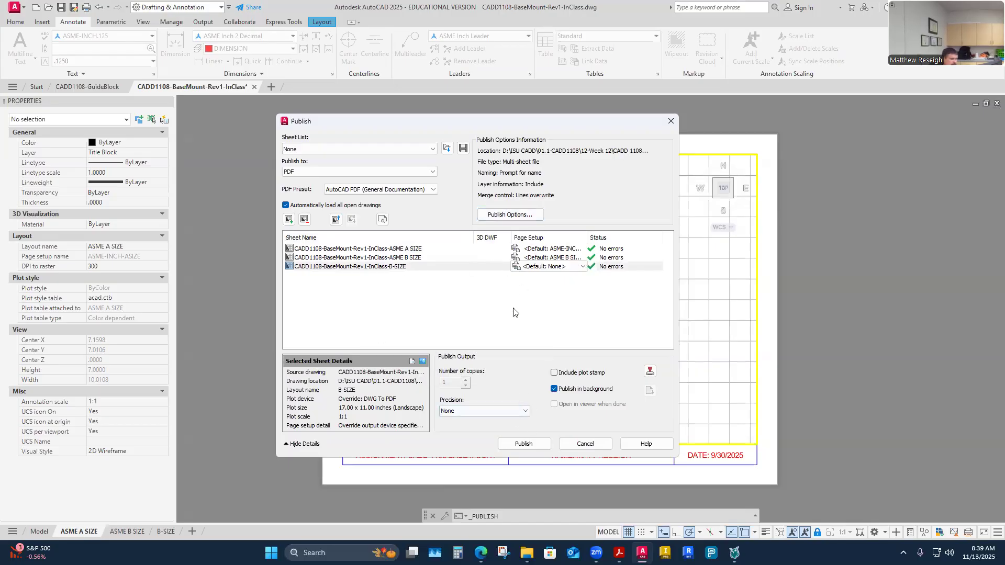
Check in Acrobat that the earlier PDF is closed and return to the Publish dialog in AutoCAD
{"action": "left_click", "coordinate": [619, 553]}
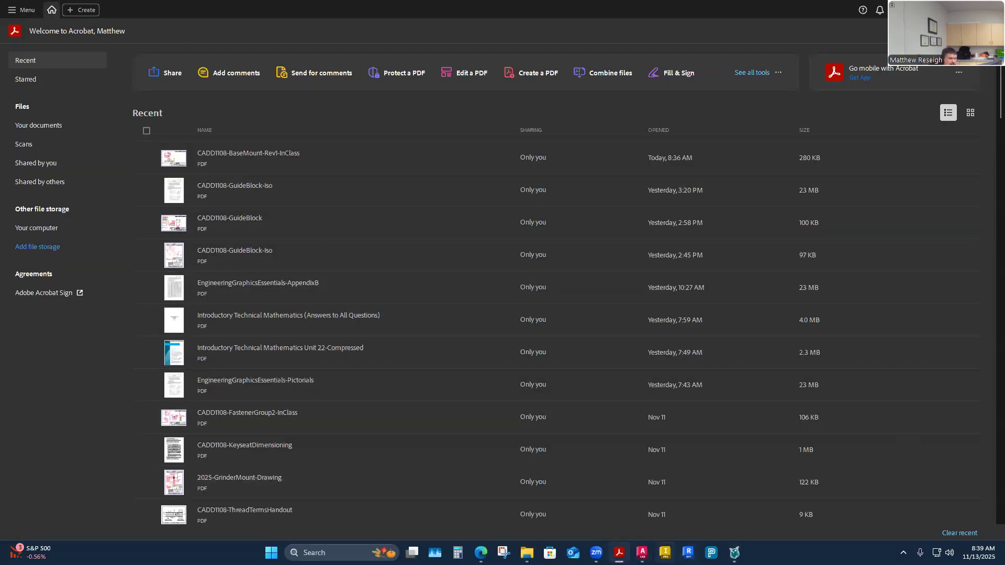
{"action": "mouse_move", "coordinate": [643, 553]}
{"action": "left_click", "coordinate": [699, 500]}
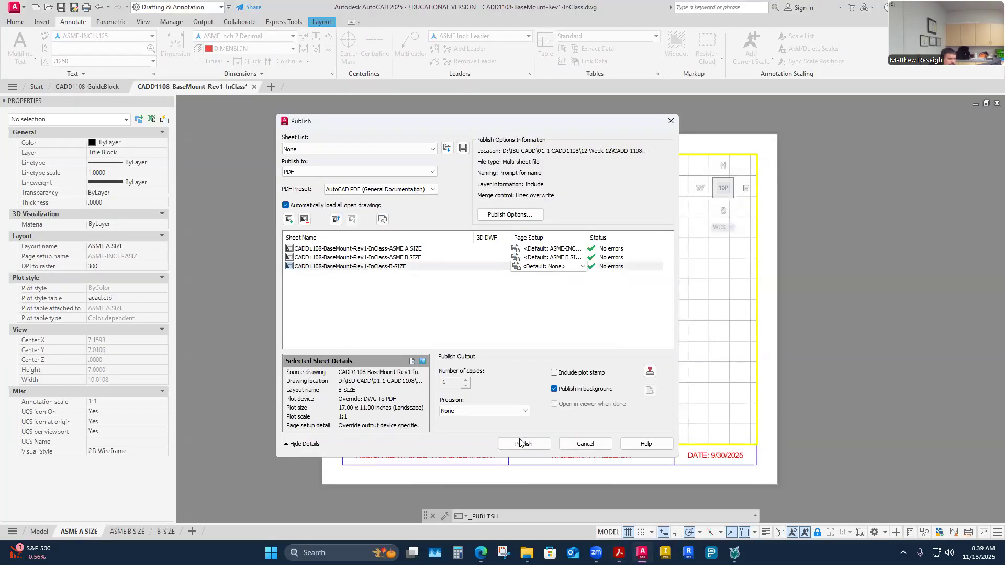
Publish the three Base Mount layouts to PDF, overwriting CADD1108-BaseMount-Rev1-InClass, without saving the sheet list, and dismiss the background job notice
{"action": "left_click", "coordinate": [362, 248]}
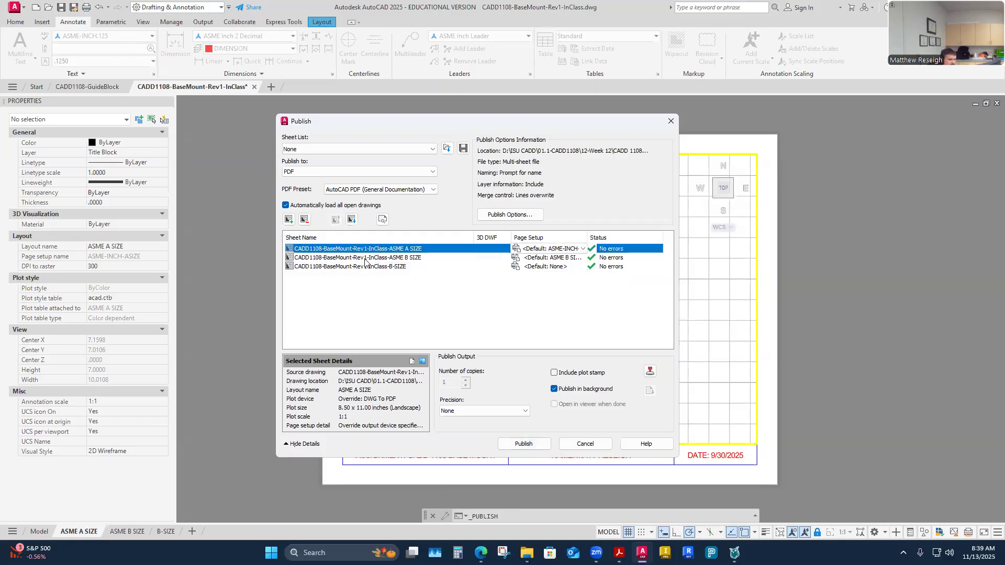
{"action": "left_click", "coordinate": [523, 444]}
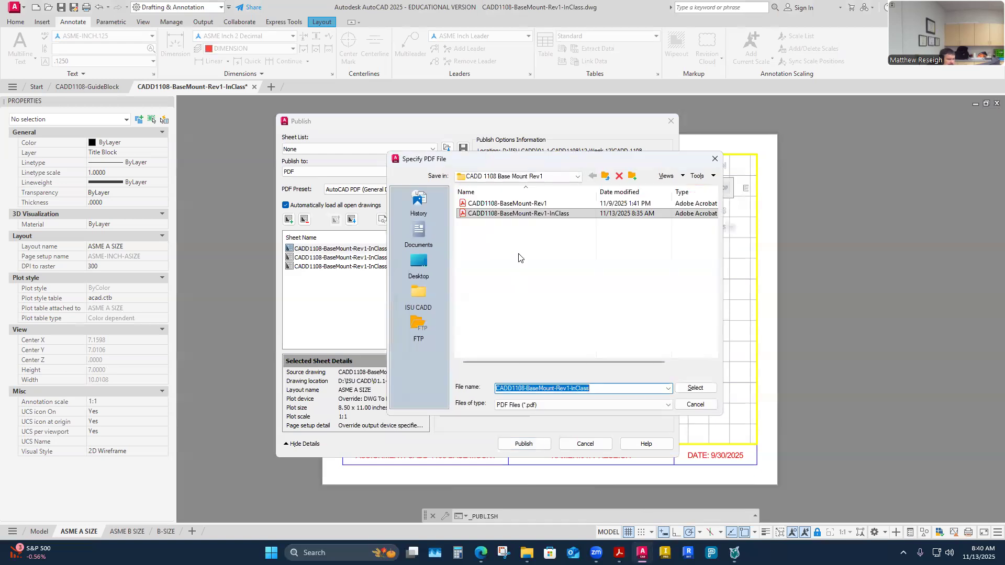
{"action": "left_click", "coordinate": [540, 215]}
{"action": "left_click", "coordinate": [694, 388]}
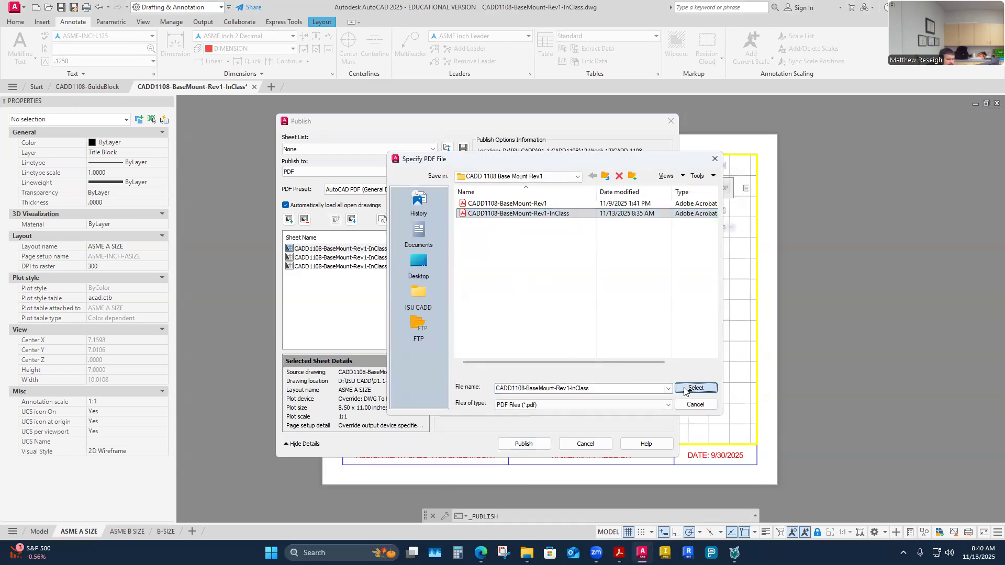
{"action": "left_click", "coordinate": [549, 317]}
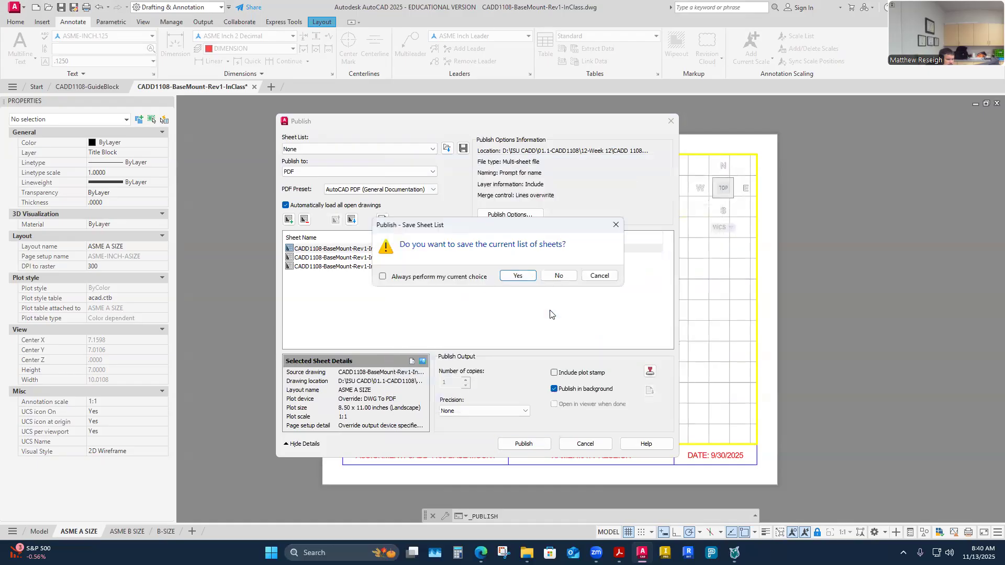
{"action": "left_click", "coordinate": [558, 276]}
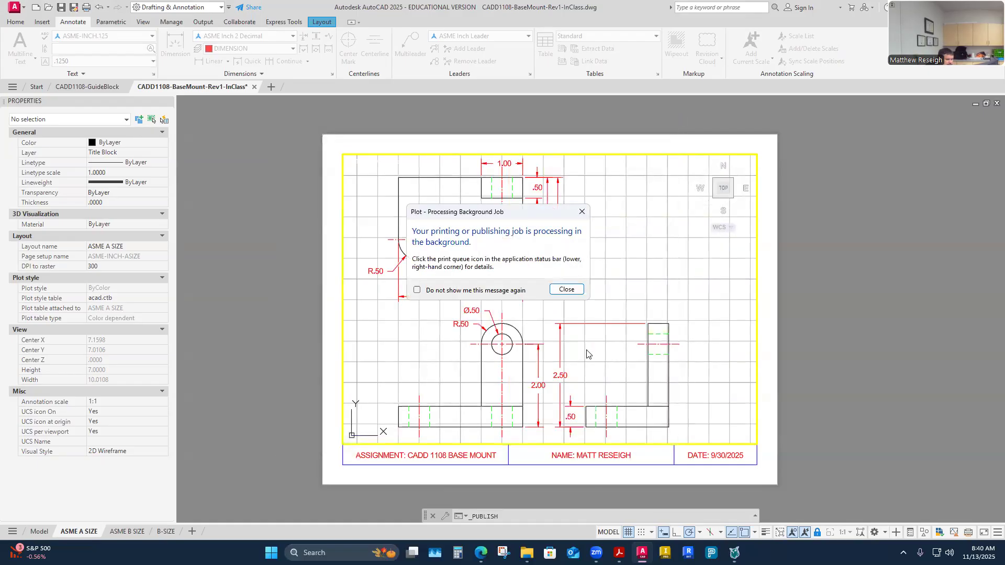
{"action": "left_click", "coordinate": [567, 290]}
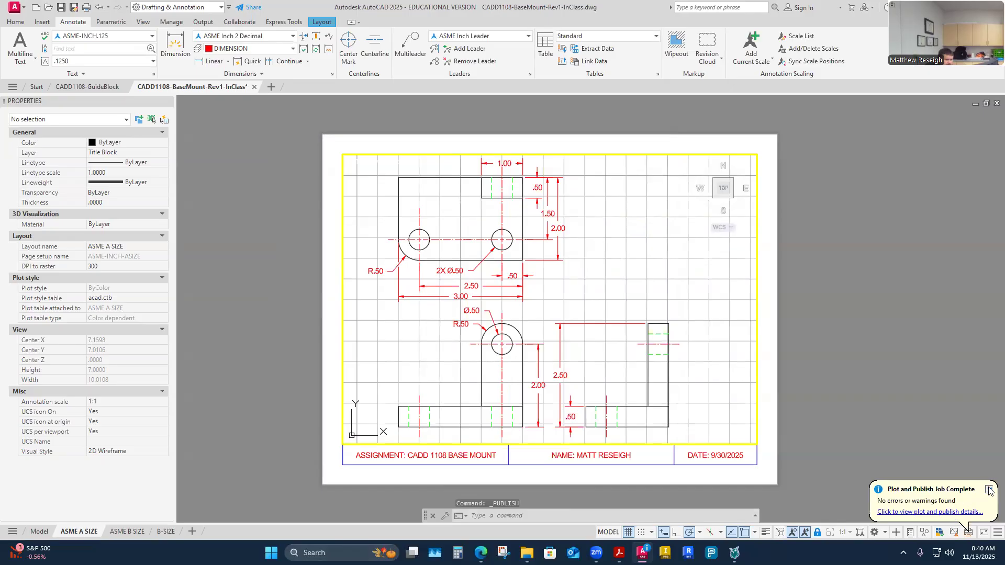
Open the republished CADD1108-BaseMount-Rev1-InClass PDF from File Explorer, check its first page and switch back to AutoCAD
{"action": "left_click", "coordinate": [527, 553]}
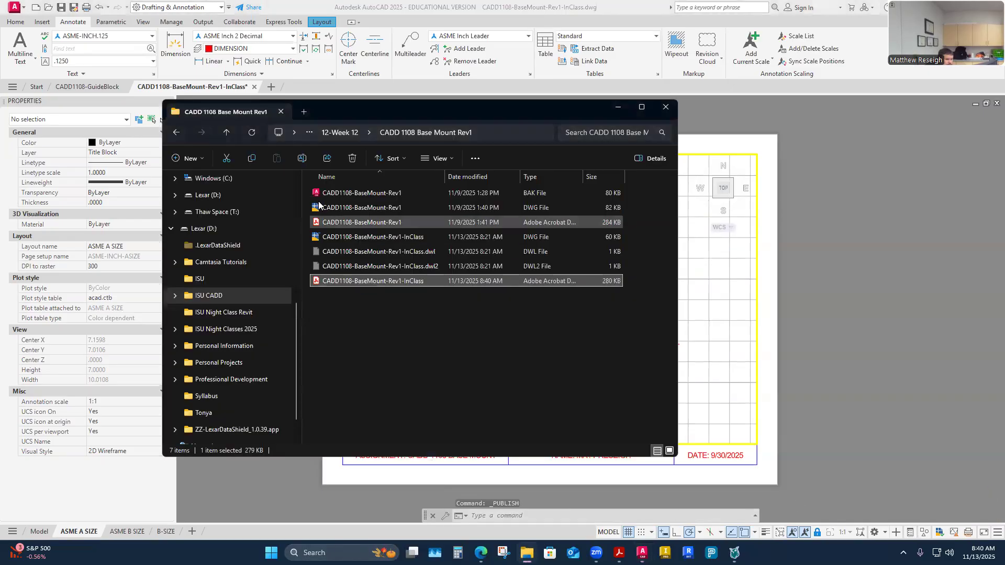
{"action": "double_click", "coordinate": [387, 281]}
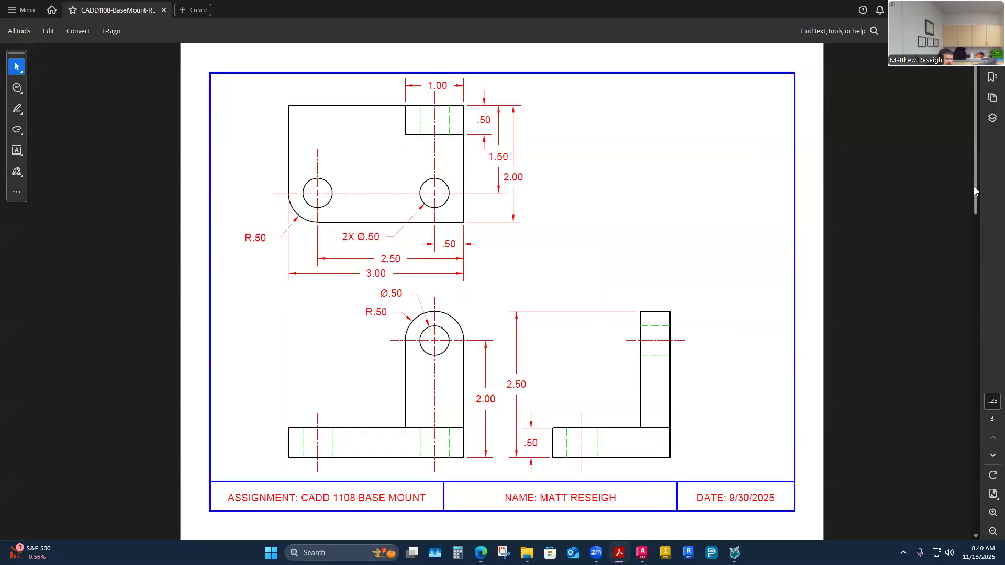
{"action": "mouse_move", "coordinate": [974, 188]}
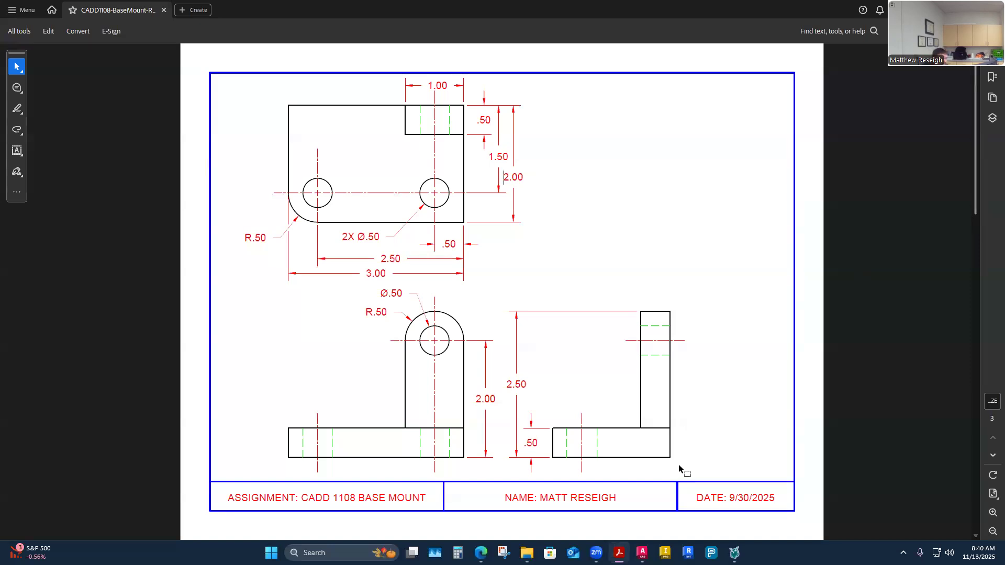
{"action": "left_click", "coordinate": [643, 552]}
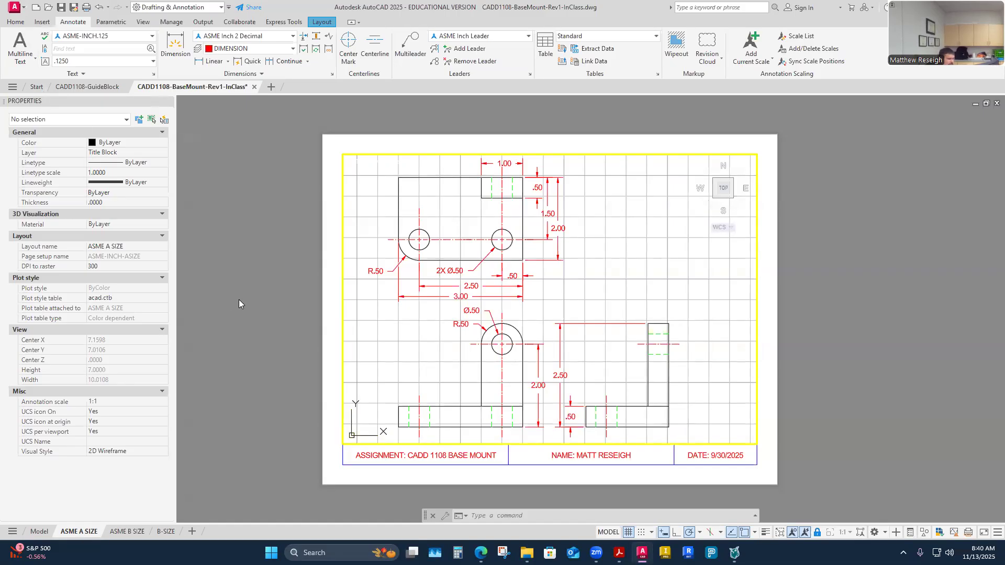
Compare the B-SIZE, ASME B SIZE and ASME A SIZE layouts with the published sheets and switch back to the PDF in Acrobat
{"action": "left_click", "coordinate": [167, 532]}
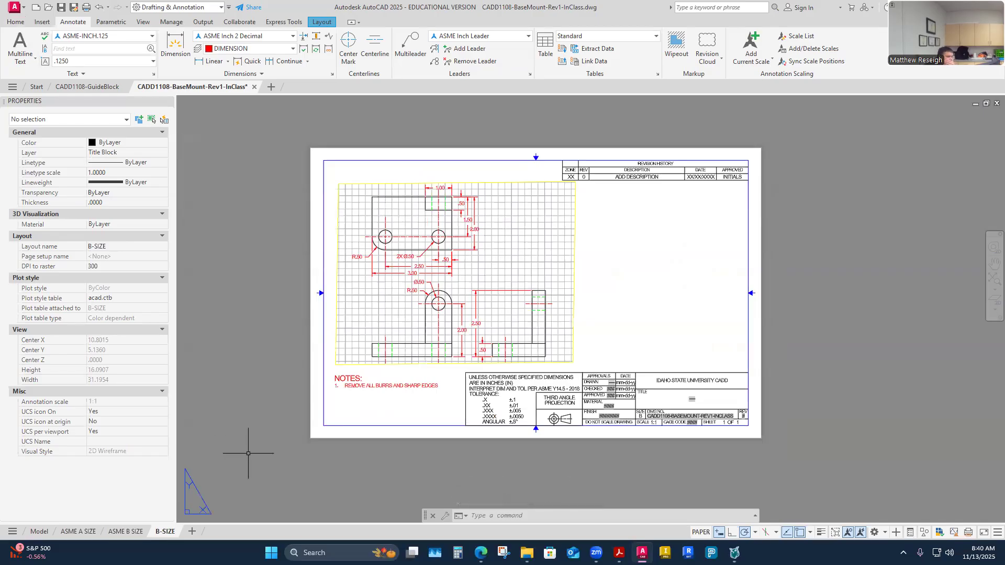
{"action": "left_click", "coordinate": [138, 533]}
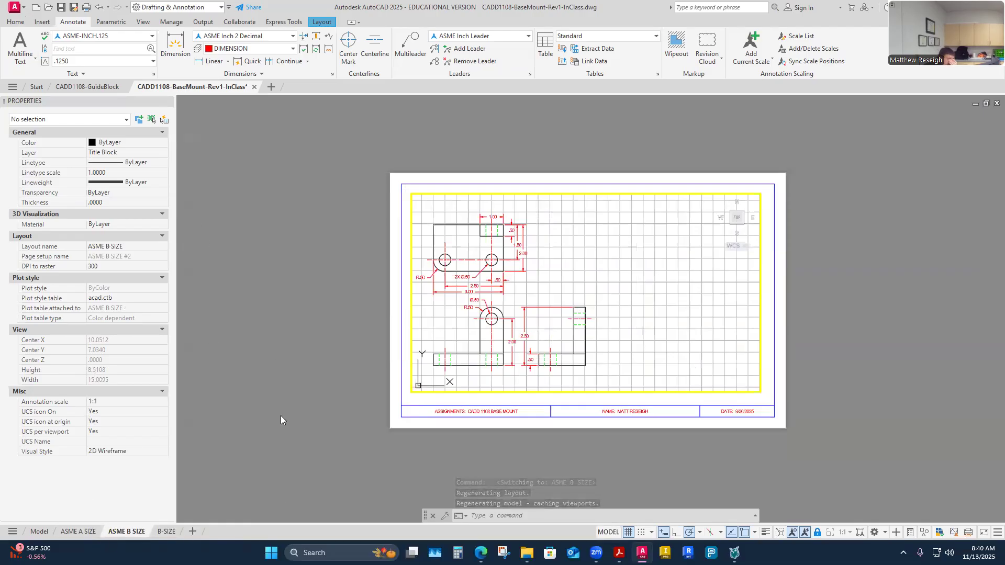
{"action": "left_click", "coordinate": [79, 532]}
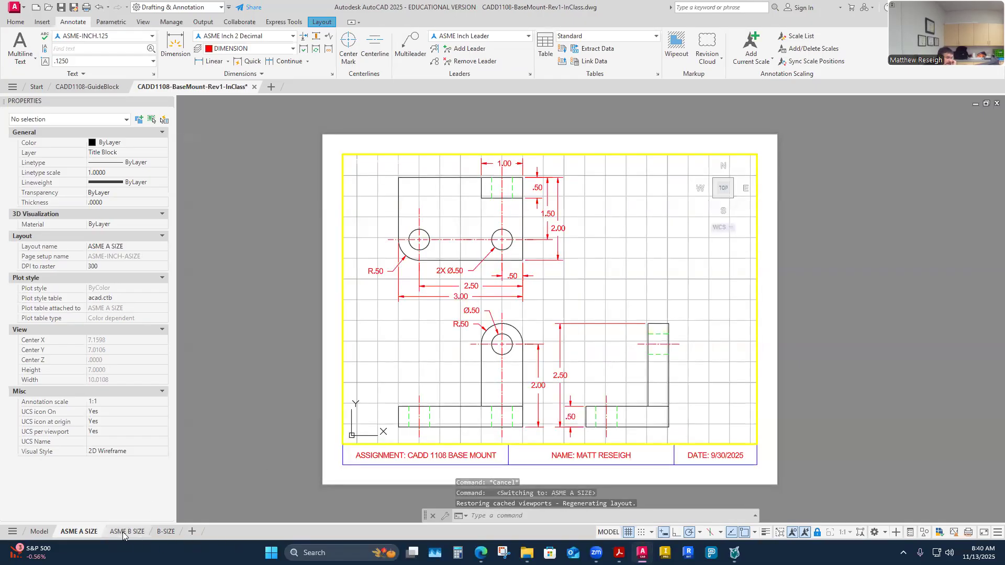
{"action": "mouse_move", "coordinate": [111, 533]}
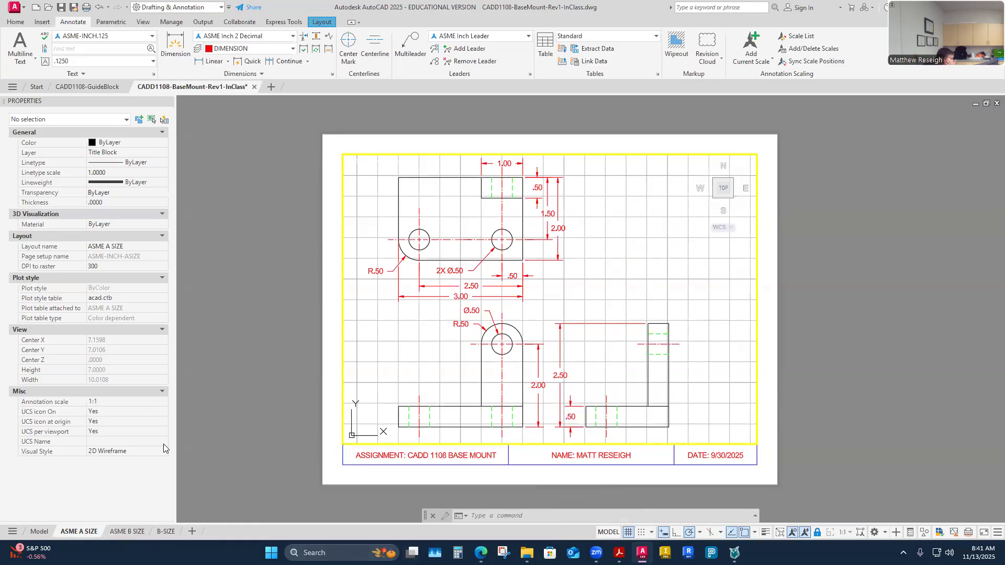
{"action": "left_click", "coordinate": [165, 531]}
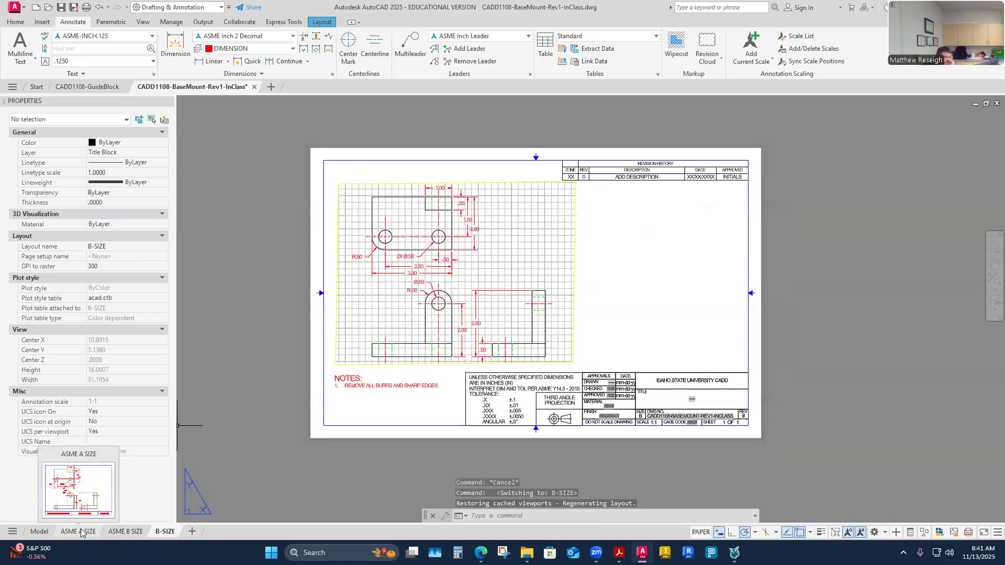
{"action": "left_click", "coordinate": [81, 531]}
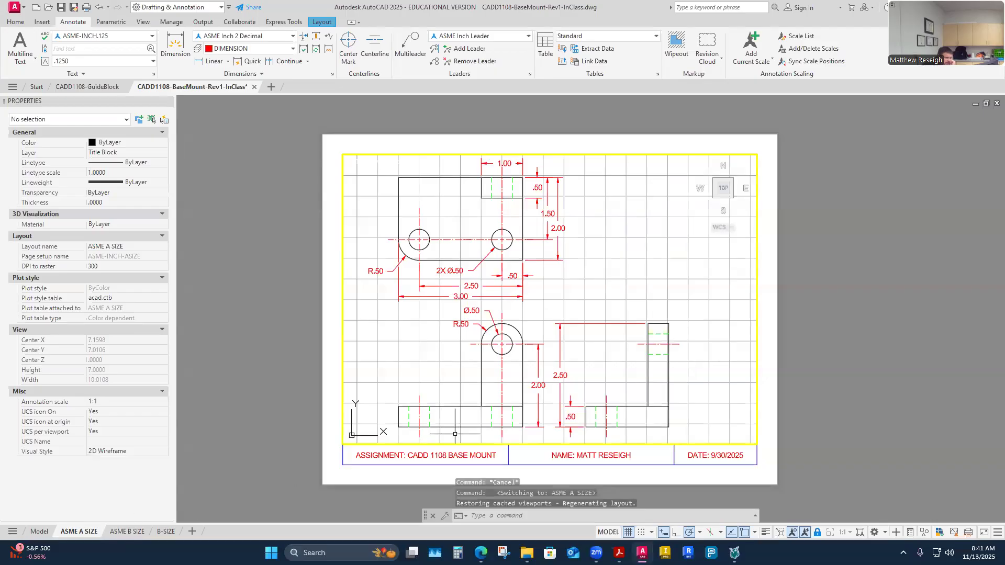
{"action": "left_click", "coordinate": [165, 532]}
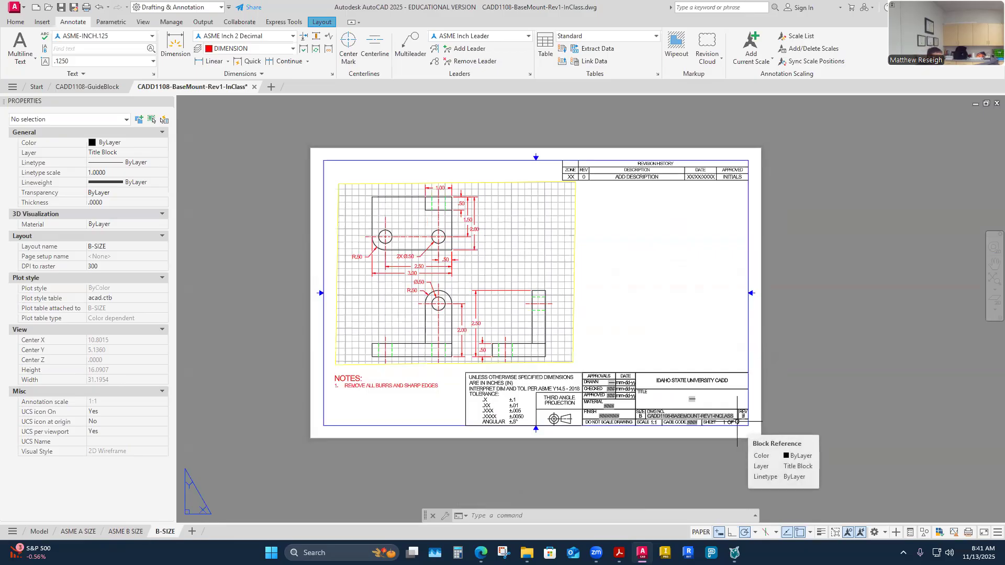
{"action": "left_click", "coordinate": [619, 552]}
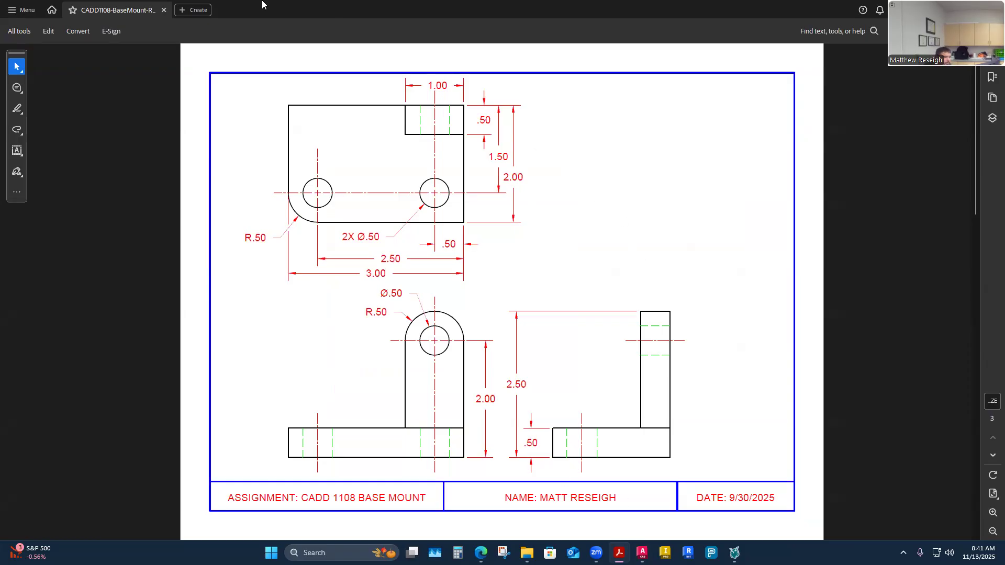
Close the published Base Mount PDF in Acrobat and return to the drawing's model space in AutoCAD
{"action": "left_click", "coordinate": [165, 12]}
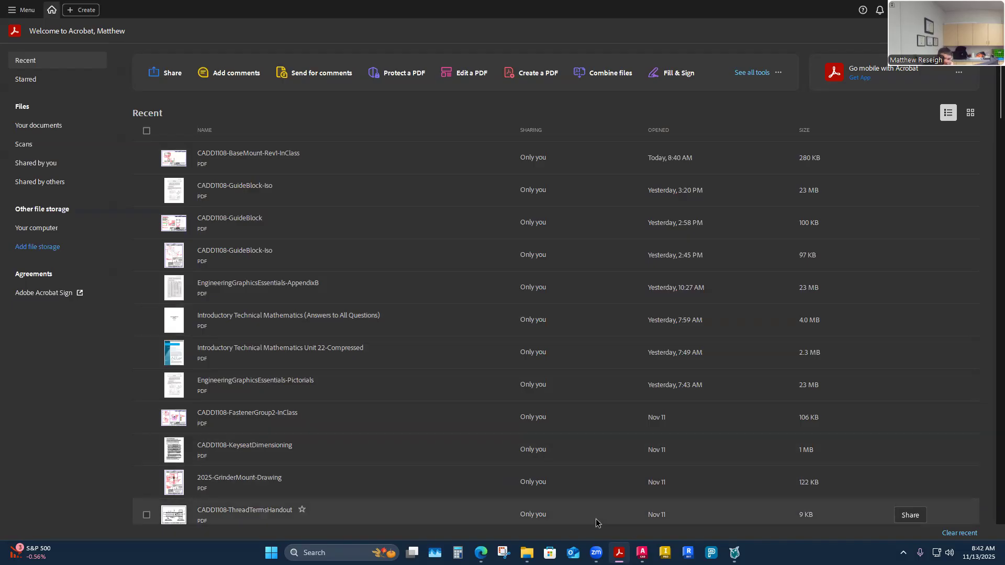
{"action": "mouse_move", "coordinate": [527, 553]}
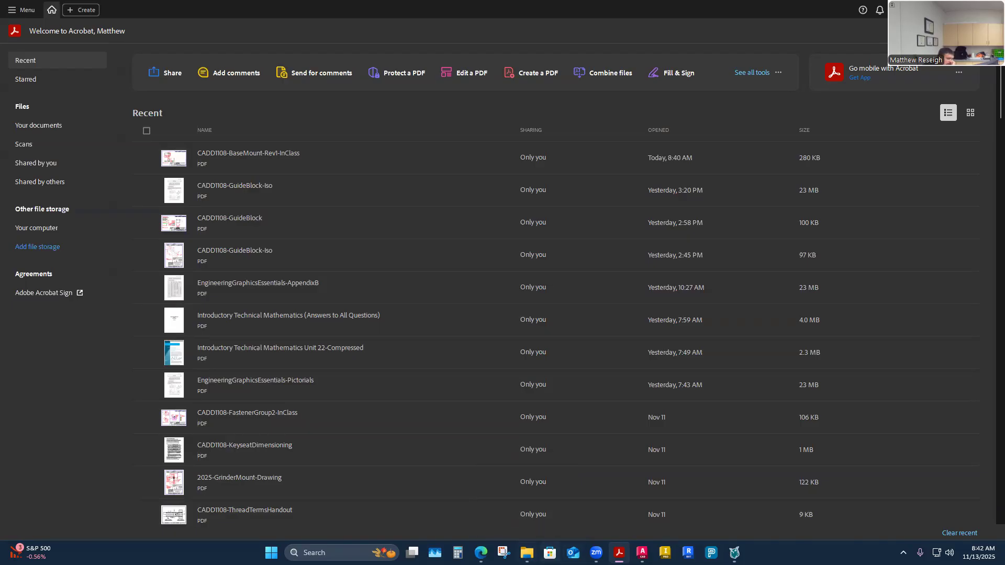
{"action": "mouse_move", "coordinate": [526, 553]}
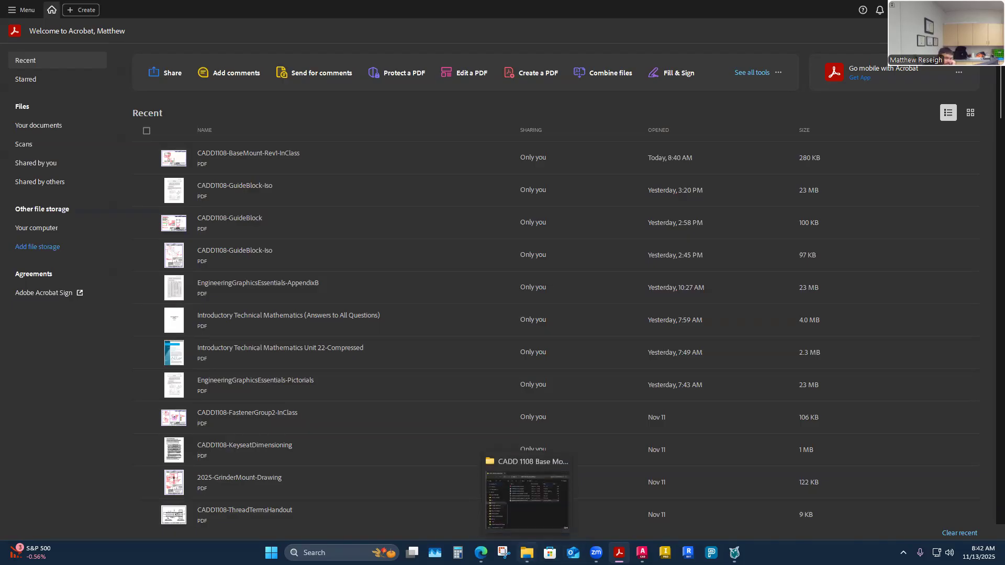
{"action": "mouse_move", "coordinate": [642, 552]}
{"action": "left_click", "coordinate": [607, 522]}
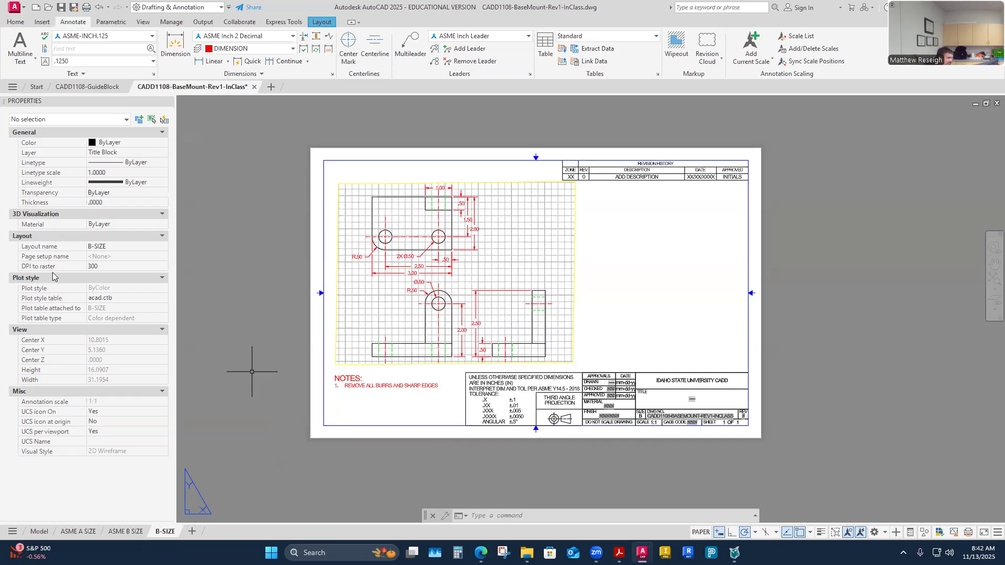
{"action": "left_click", "coordinate": [39, 532]}
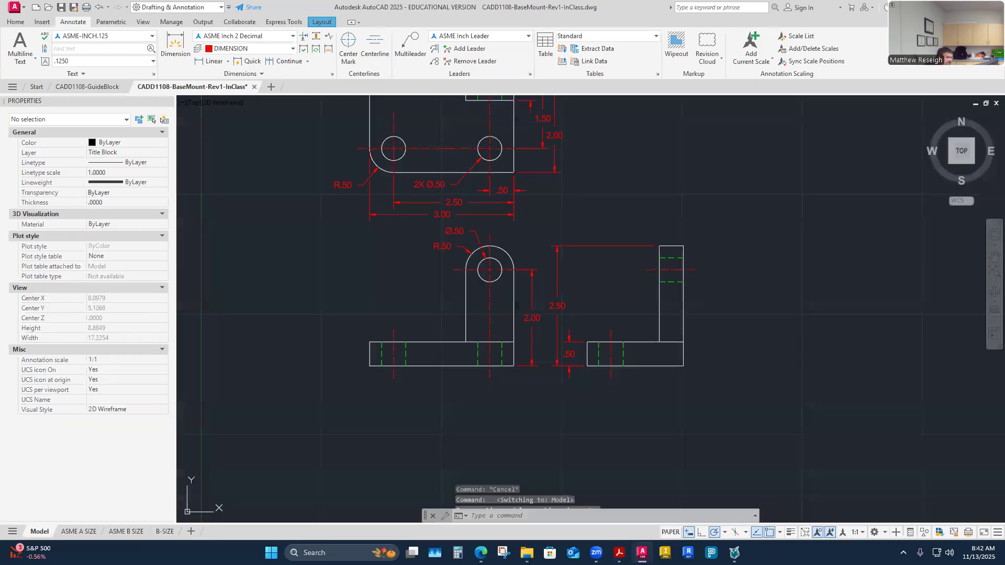
{"action": "scroll", "coordinate": [596, 258], "scroll_direction": "down", "scroll_amount": 4}
{"action": "scroll", "coordinate": [660, 250], "scroll_direction": "up", "scroll_amount": 4}
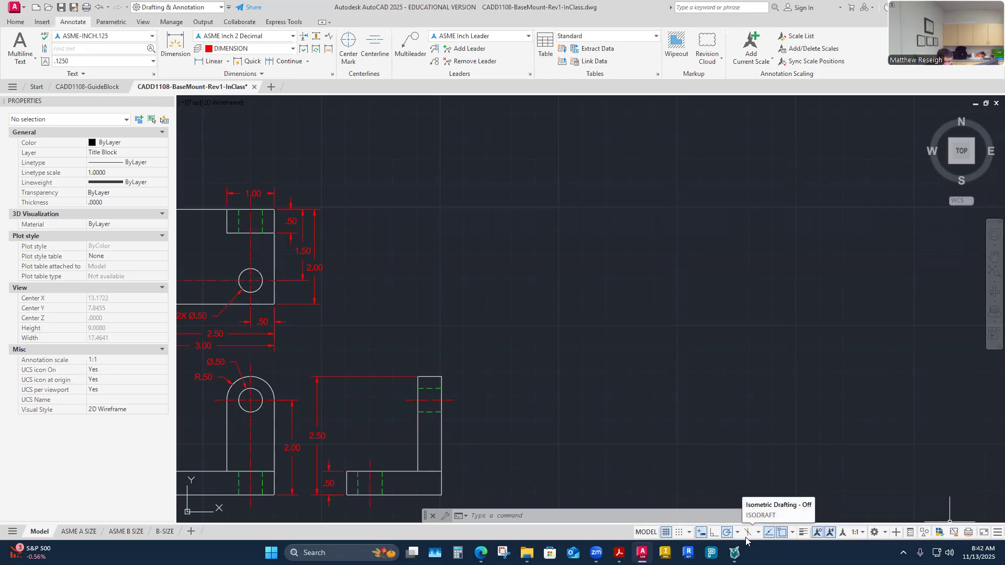
Hide and restore the Isometric Drafting control in the status bar customization
{"action": "left_click", "coordinate": [991, 536]}
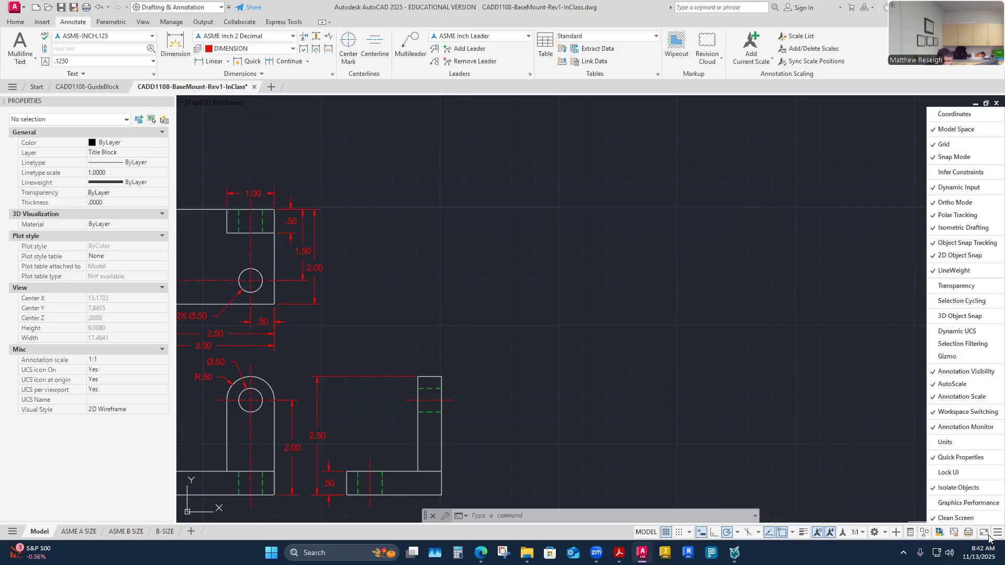
{"action": "left_click", "coordinate": [934, 230]}
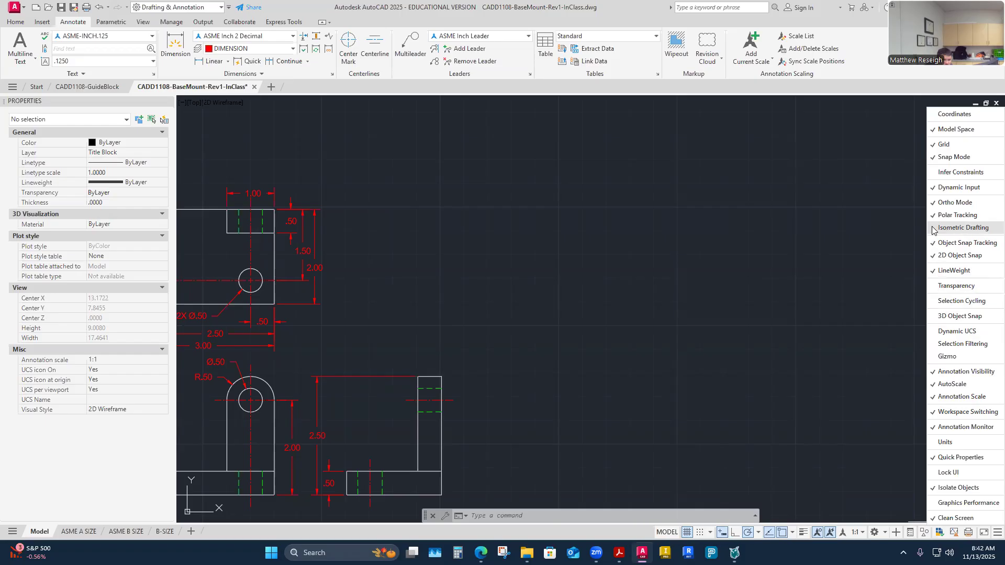
{"action": "left_click", "coordinate": [934, 231]}
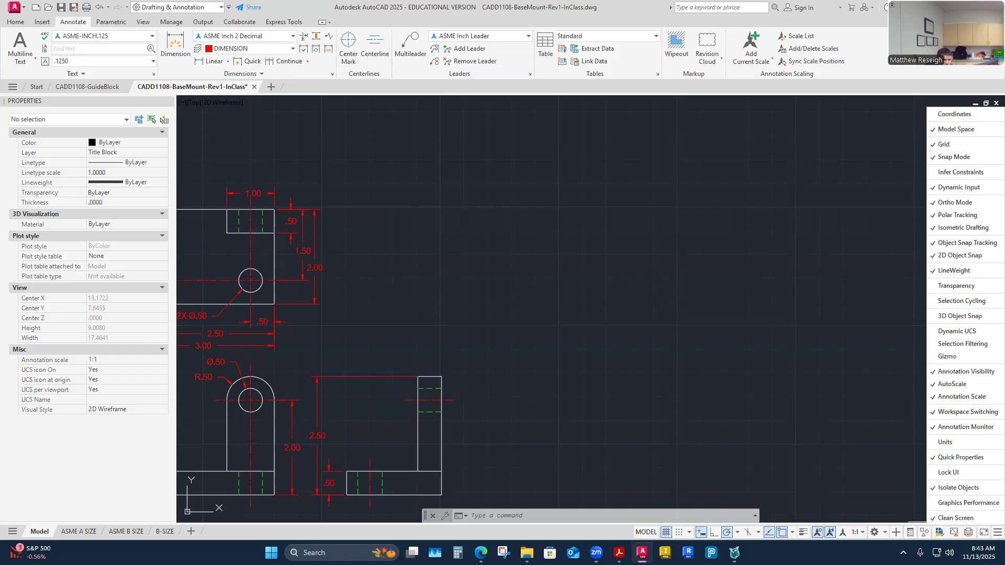
{"action": "left_click", "coordinate": [801, 484]}
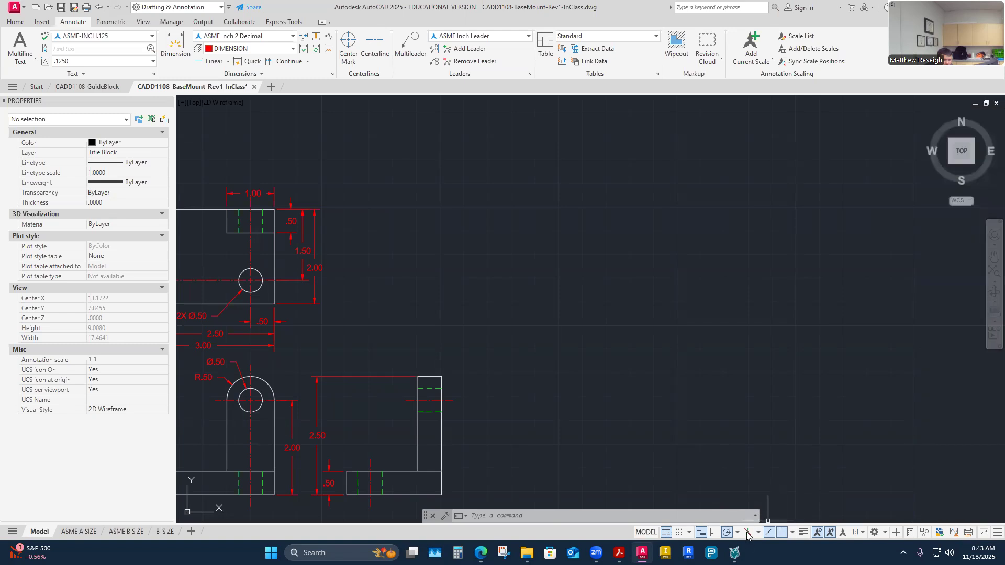
Turn on isometric drafting in model space with the Left isoplane, ready for the empty area beside the orthographic views
{"action": "left_click", "coordinate": [747, 532]}
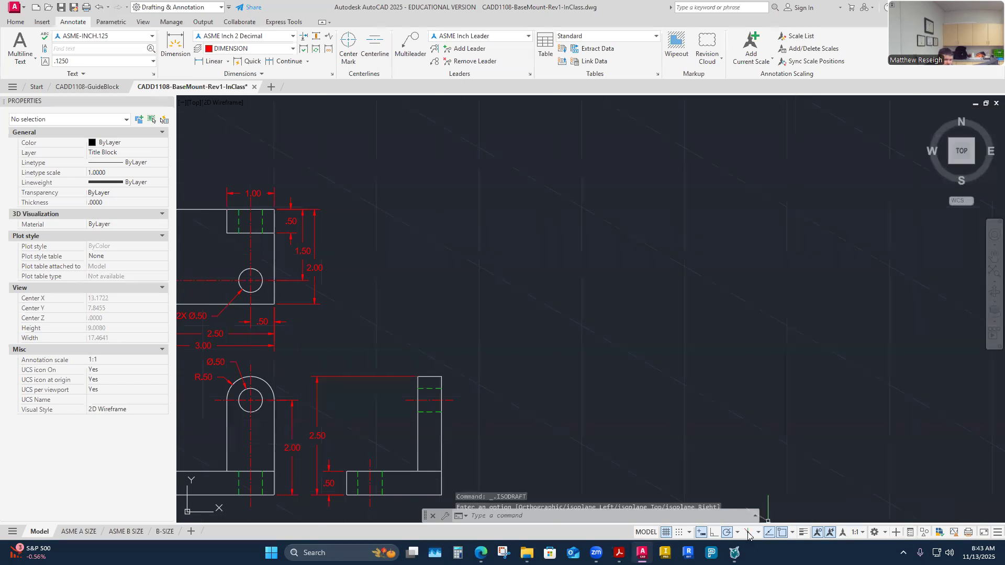
{"action": "scroll", "coordinate": [619, 354], "scroll_direction": "down", "scroll_amount": 2}
{"action": "scroll", "coordinate": [619, 354], "scroll_direction": "down", "scroll_amount": 3}
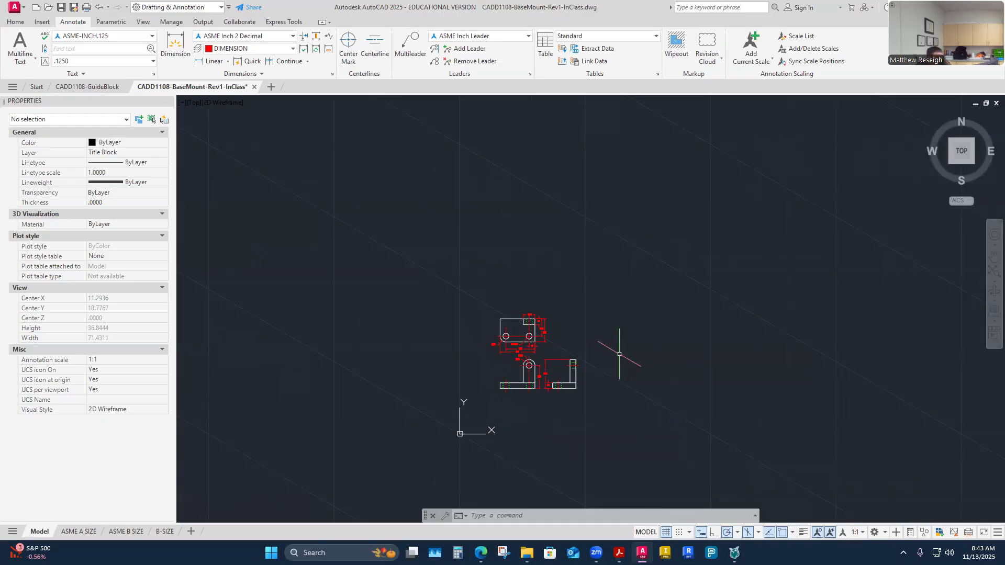
{"action": "scroll", "coordinate": [613, 335], "scroll_direction": "up", "scroll_amount": 2}
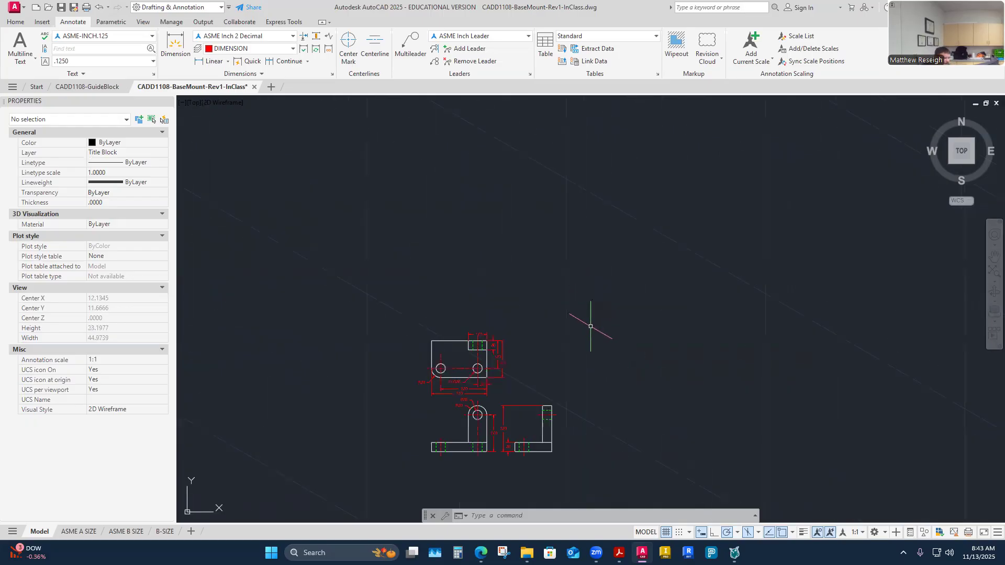
{"action": "scroll", "coordinate": [652, 363], "scroll_direction": "up", "scroll_amount": 2}
{"action": "scroll", "coordinate": [575, 351], "scroll_direction": "down", "scroll_amount": 2}
{"action": "scroll", "coordinate": [567, 359], "scroll_direction": "up", "scroll_amount": 3}
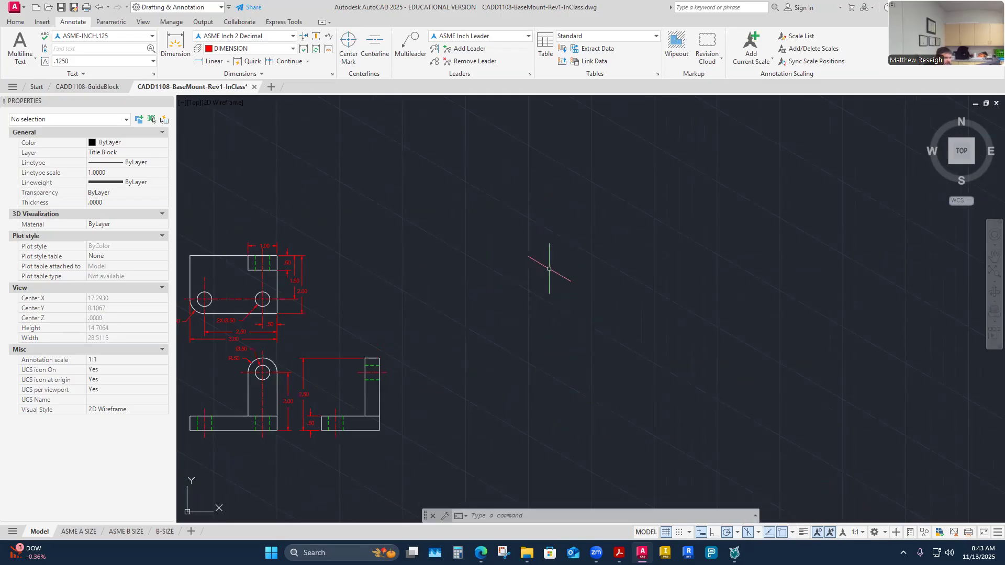
Switch the isoplane to Top and Right, and return it to Left
{"action": "left_click", "coordinate": [759, 533]}
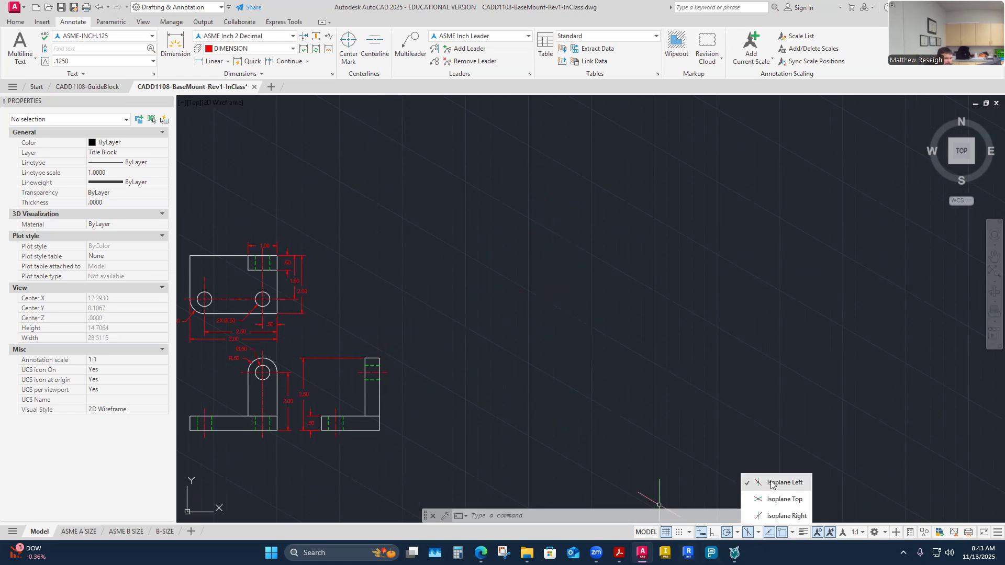
{"action": "left_click", "coordinate": [772, 500]}
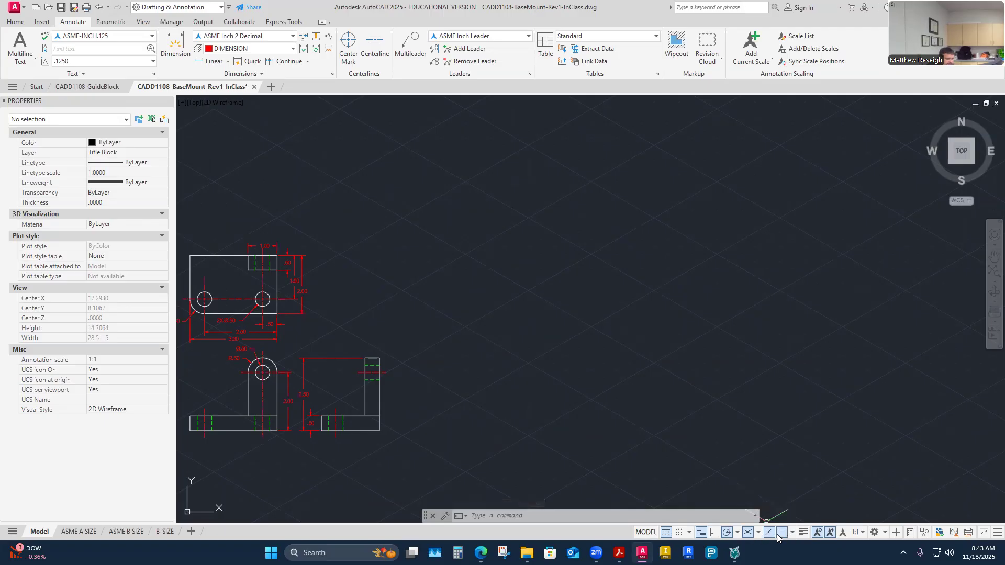
{"action": "left_click", "coordinate": [759, 532]}
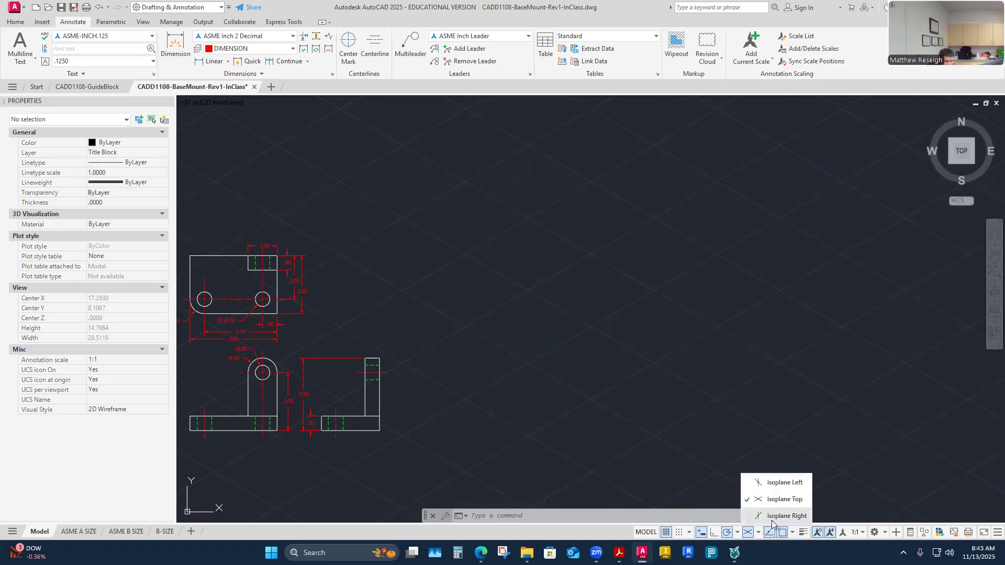
{"action": "left_click", "coordinate": [775, 517]}
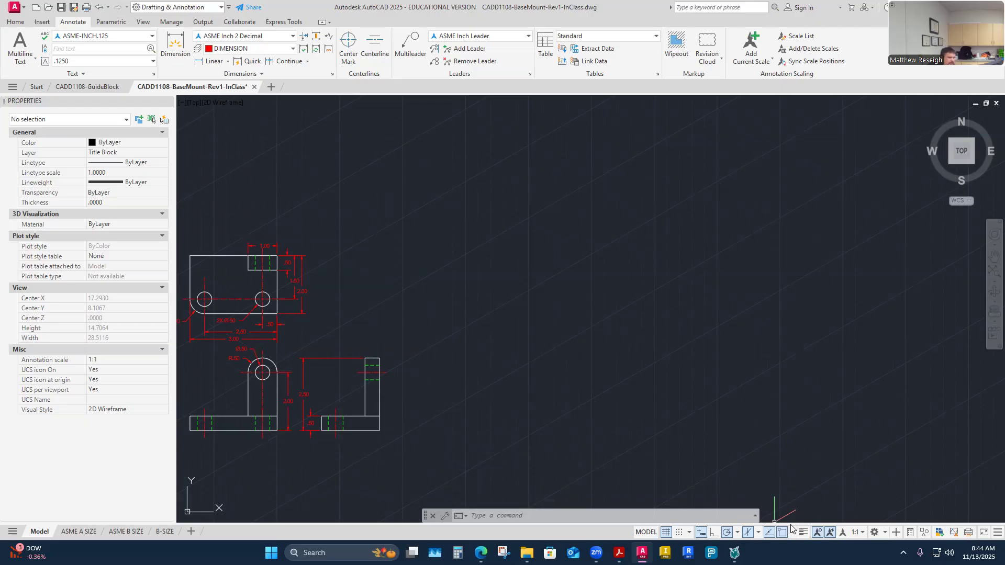
{"action": "left_click", "coordinate": [758, 533]}
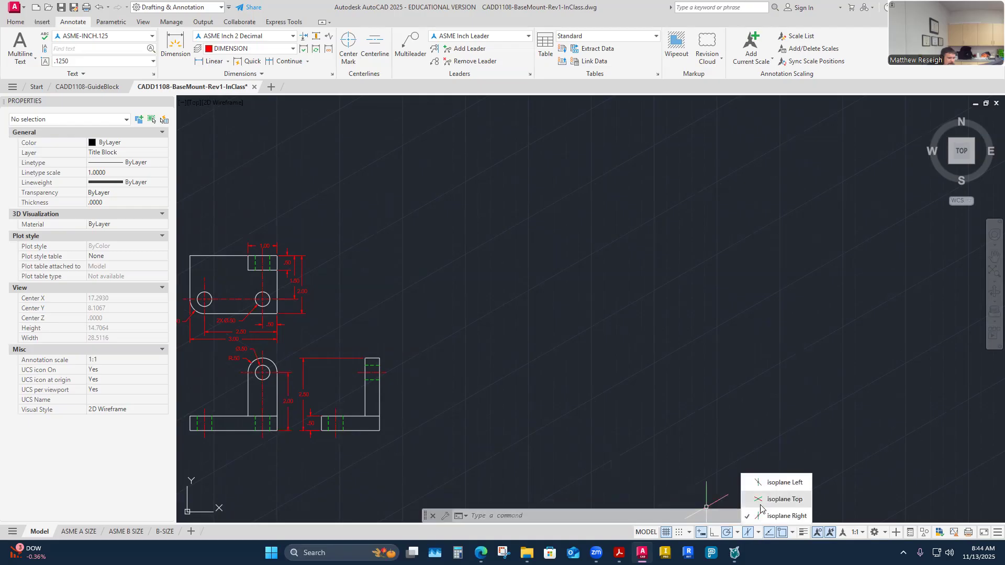
{"action": "left_click", "coordinate": [763, 483]}
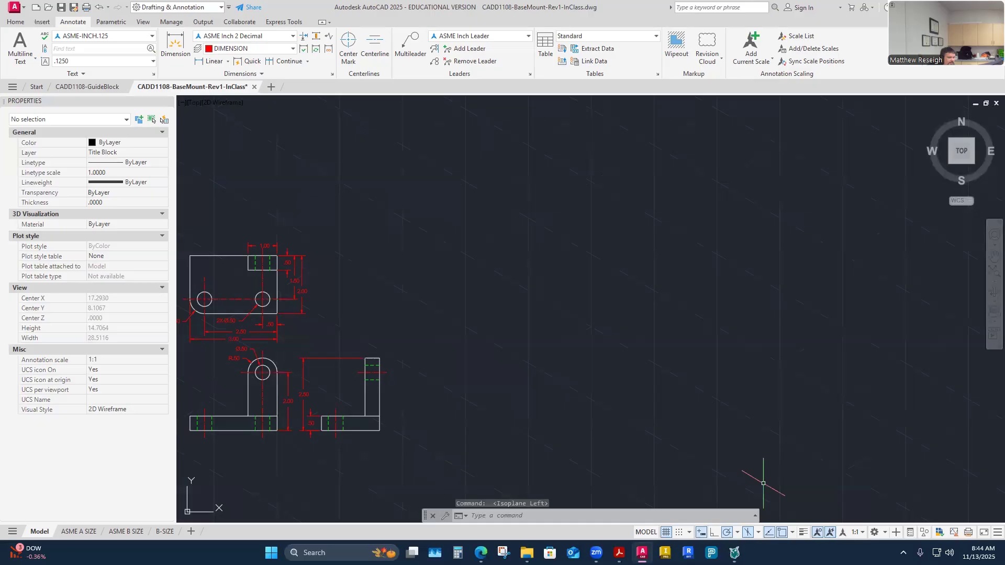
Turn on the CONSTRUCTION layer to display the projection lines between the orthographic views
{"action": "scroll", "coordinate": [537, 332], "scroll_direction": "down", "scroll_amount": 3}
{"action": "scroll", "coordinate": [531, 329], "scroll_direction": "up", "scroll_amount": 3}
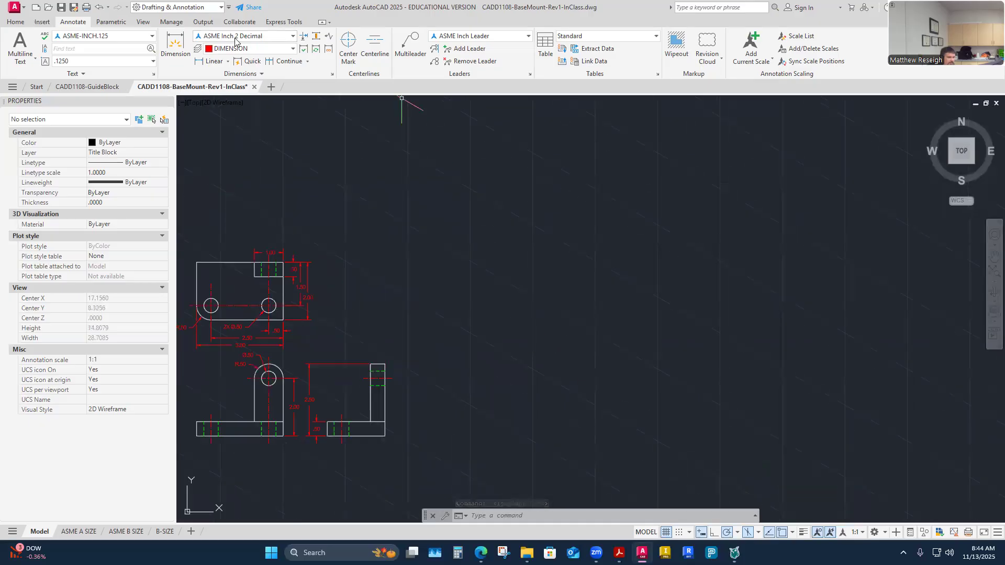
{"action": "left_click", "coordinate": [15, 22]}
{"action": "left_click", "coordinate": [477, 36]}
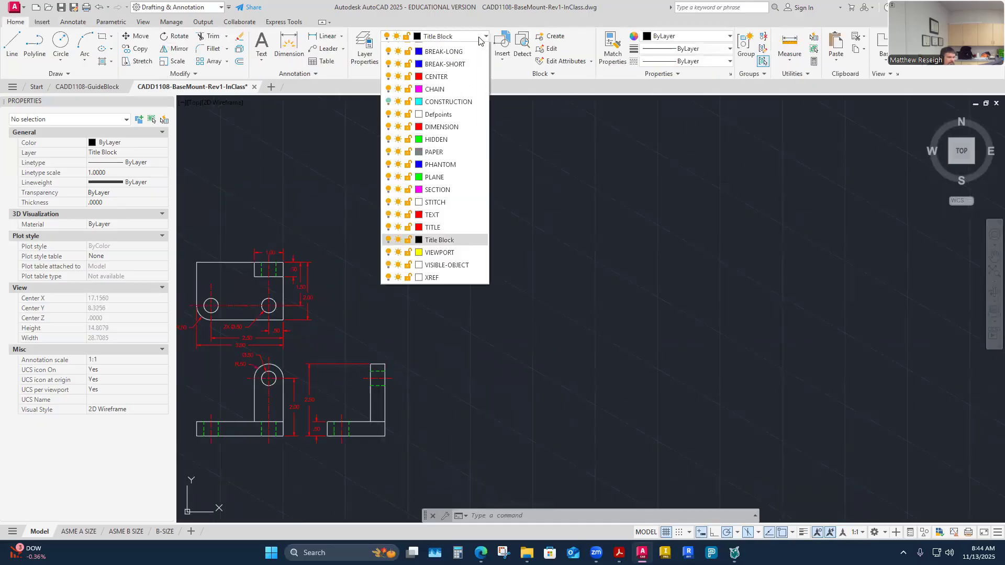
{"action": "left_click", "coordinate": [388, 124]}
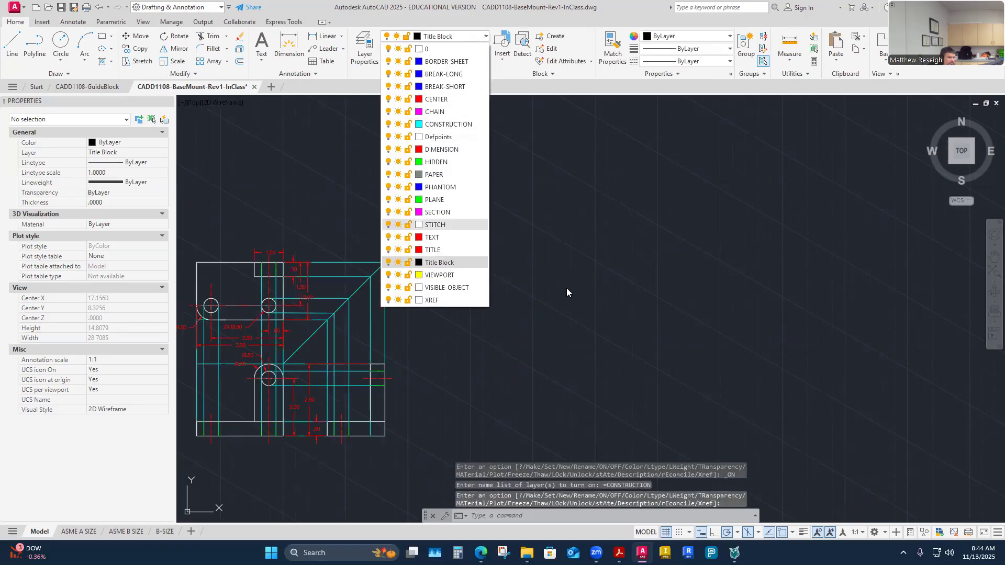
{"action": "left_click", "coordinate": [576, 320]}
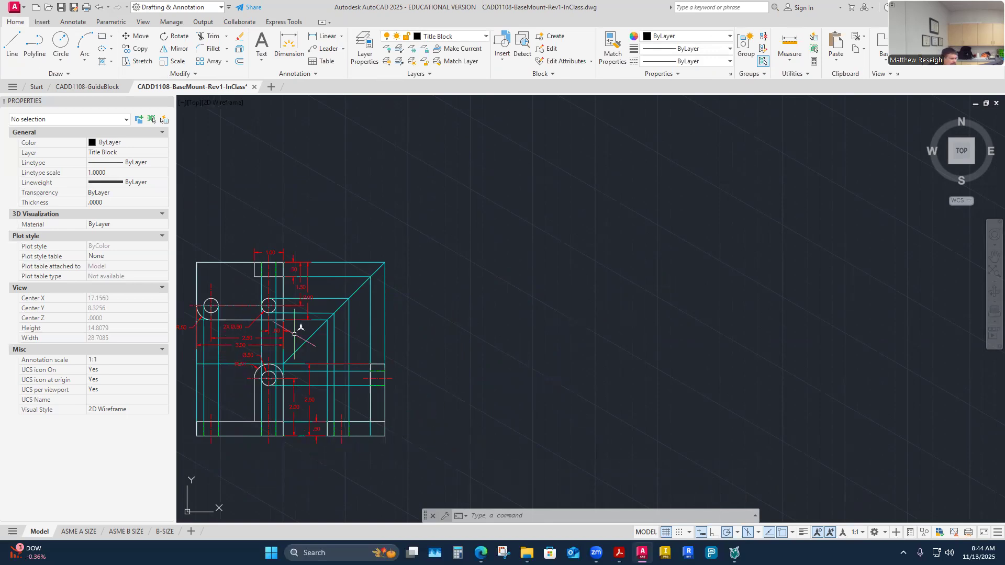
Switch to the CADD 1108 Base Mount Rev1 assignment in the browser and examine its instructions, resources and sample batch plot sheets
{"action": "mouse_move", "coordinate": [619, 554]}
{"action": "mouse_move", "coordinate": [480, 553]}
{"action": "left_click", "coordinate": [539, 484]}
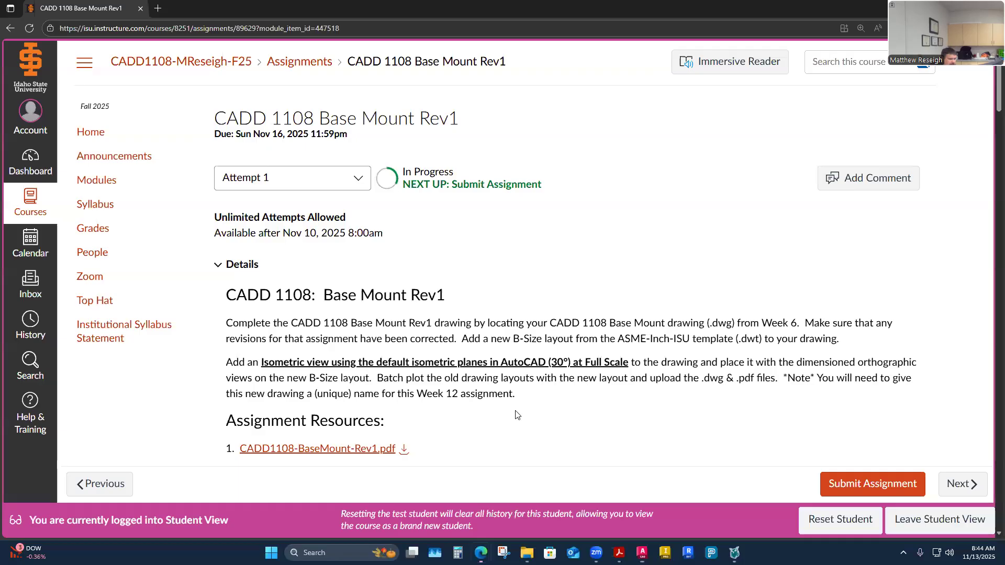
{"action": "scroll", "coordinate": [516, 410], "scroll_direction": "down", "scroll_amount": 20}
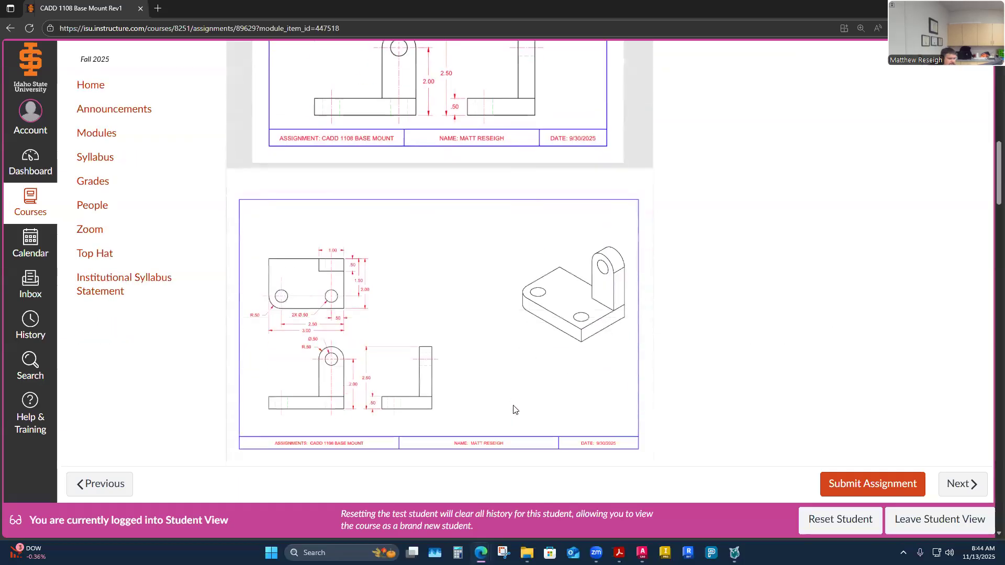
{"action": "scroll", "coordinate": [514, 410], "scroll_direction": "down", "scroll_amount": 4}
{"action": "scroll", "coordinate": [514, 408], "scroll_direction": "up", "scroll_amount": 7}
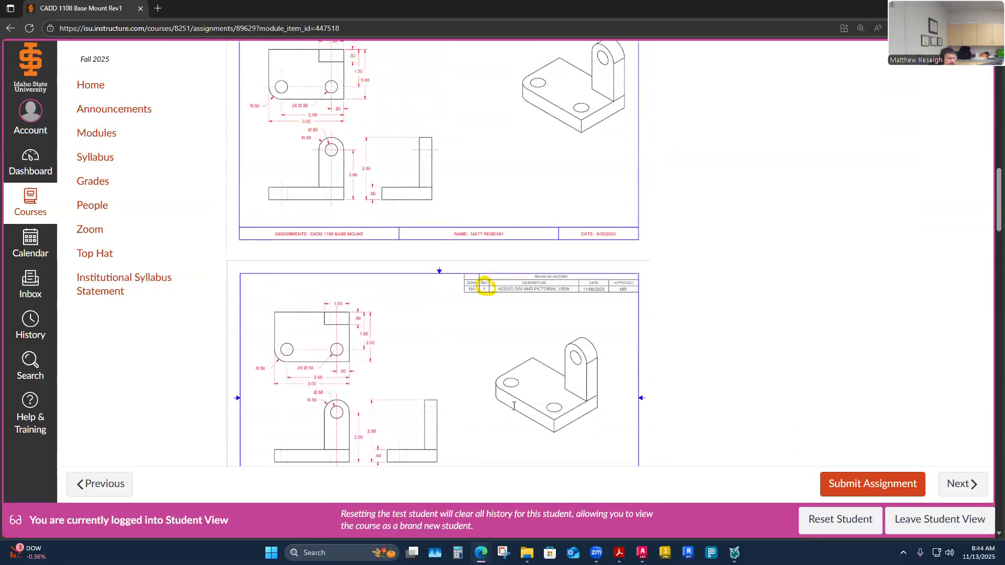
{"action": "scroll", "coordinate": [513, 406], "scroll_direction": "up", "scroll_amount": 7}
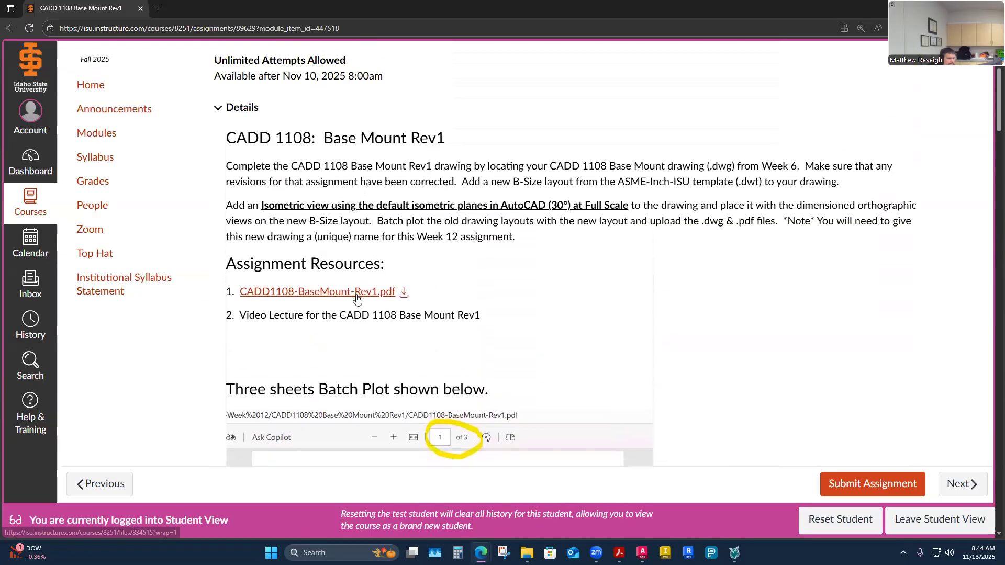
{"action": "scroll", "coordinate": [511, 362], "scroll_direction": "down", "scroll_amount": 5}
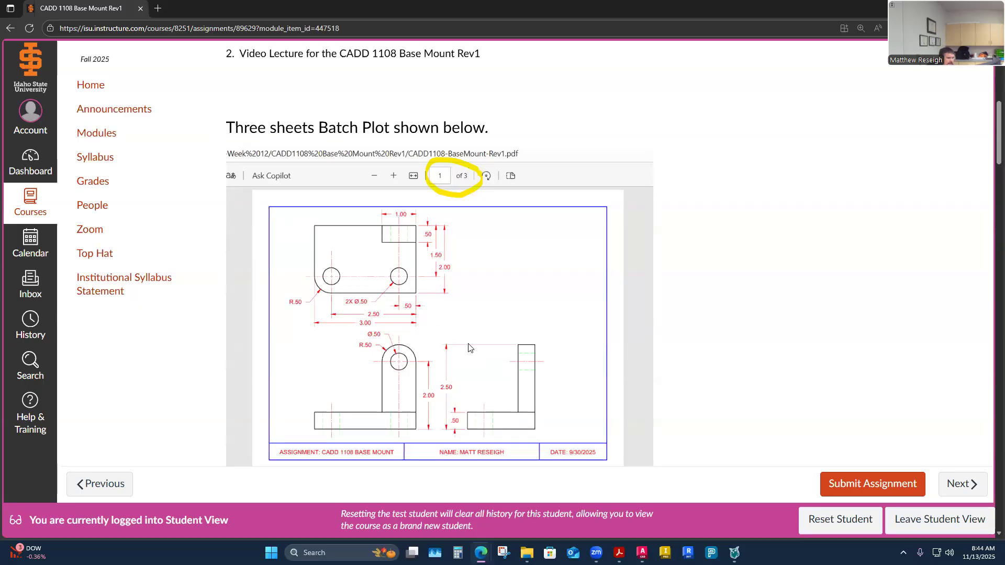
{"action": "scroll", "coordinate": [406, 313], "scroll_direction": "down", "scroll_amount": 2}
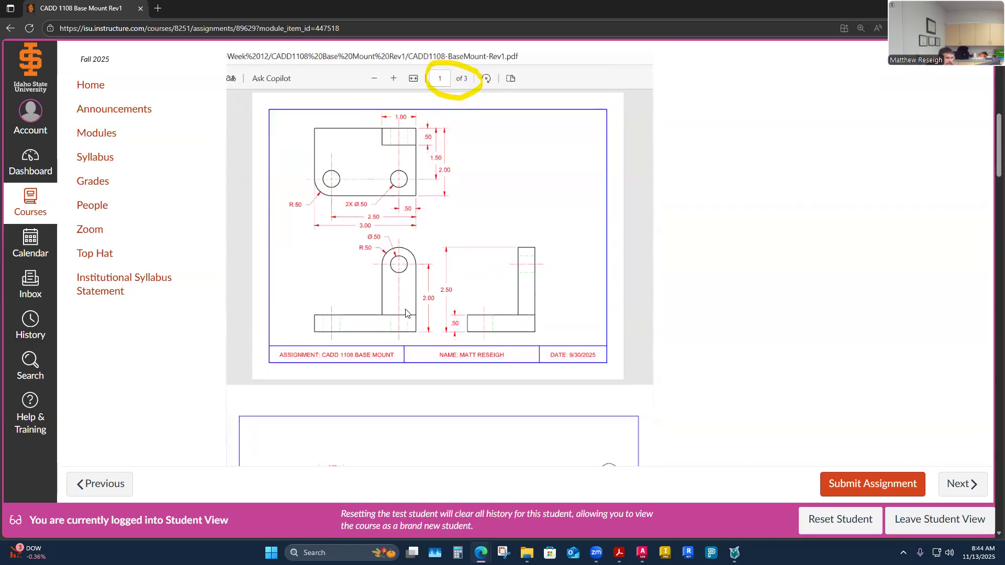
{"action": "scroll", "coordinate": [405, 313], "scroll_direction": "up", "scroll_amount": 8}
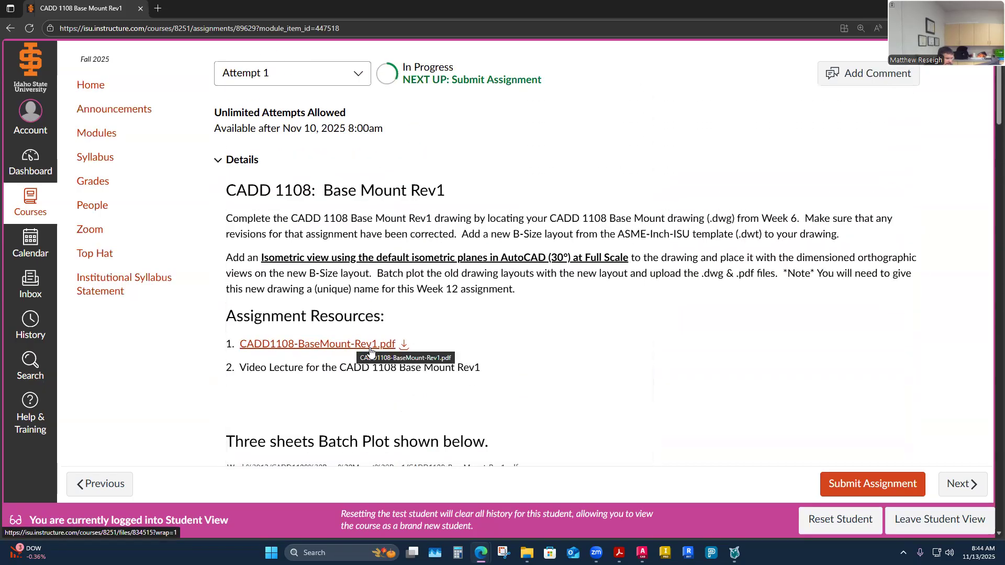
{"action": "scroll", "coordinate": [370, 351], "scroll_direction": "down", "scroll_amount": 2}
Open the reference CADD1108-BaseMount-Rev1 PDF from File Explorer, move it to another display and switch back to AutoCAD
{"action": "left_click", "coordinate": [527, 553]}
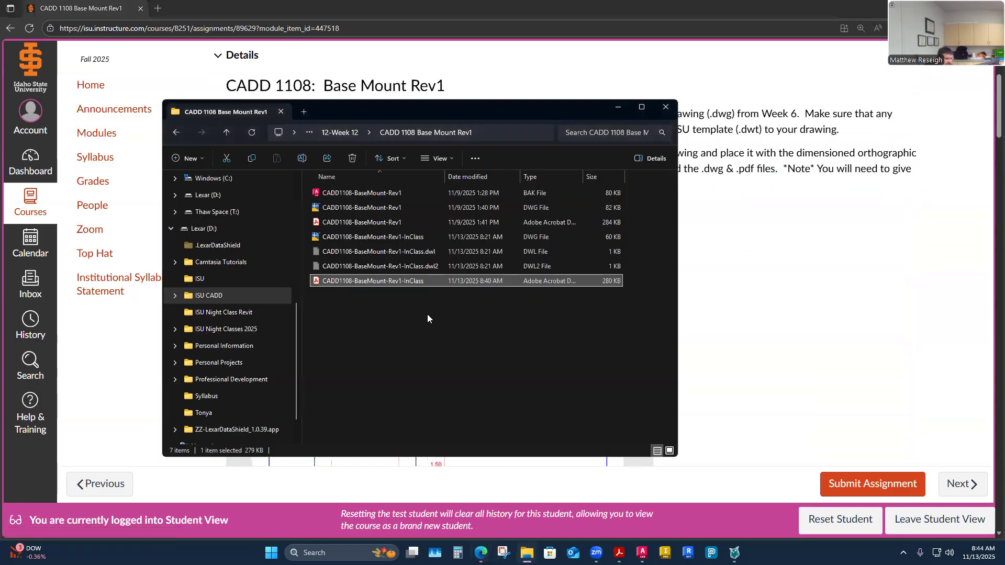
{"action": "double_click", "coordinate": [377, 222]}
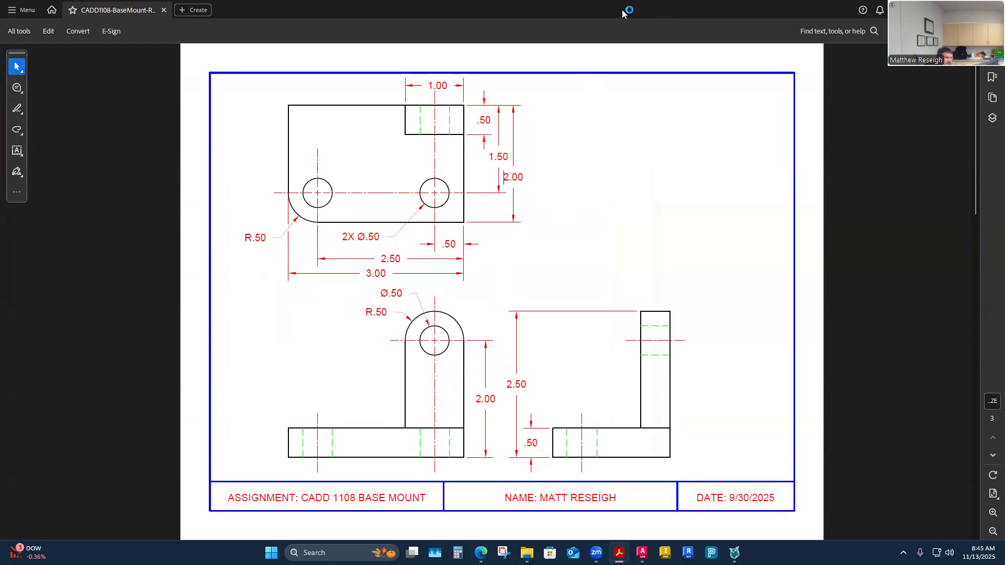
{"action": "left_click_drag", "start_coordinate": [623, 13], "coordinate": [1004, 15]}
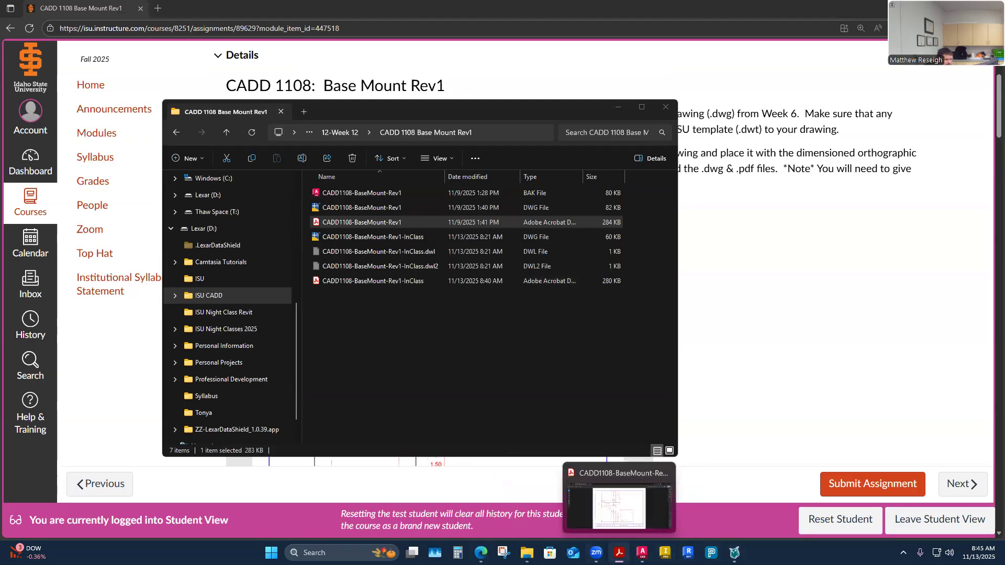
{"action": "mouse_move", "coordinate": [642, 552]}
{"action": "left_click", "coordinate": [697, 497]}
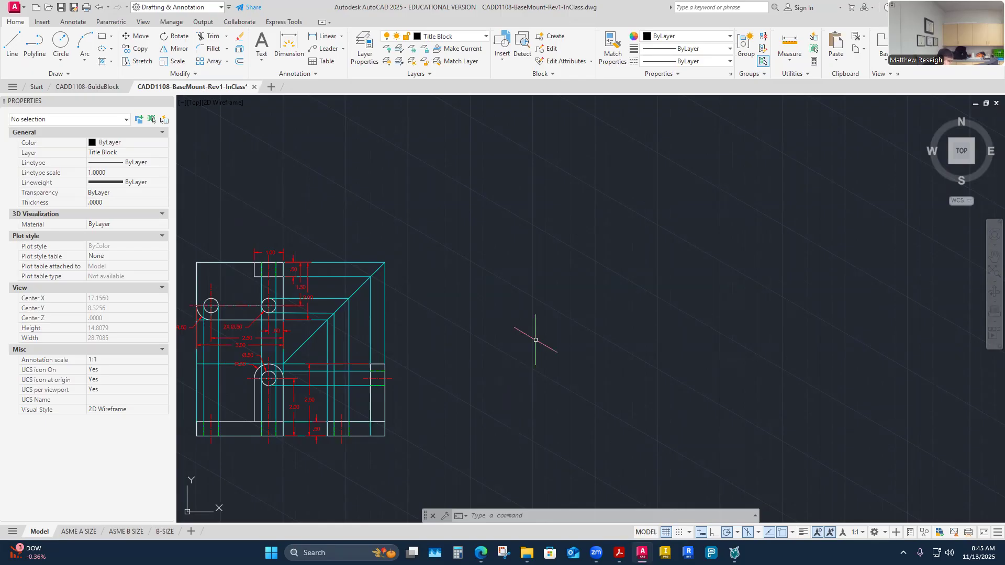
Make CONSTRUCTION the current layer
{"action": "left_click", "coordinate": [476, 37]}
{"action": "left_click", "coordinate": [439, 124]}
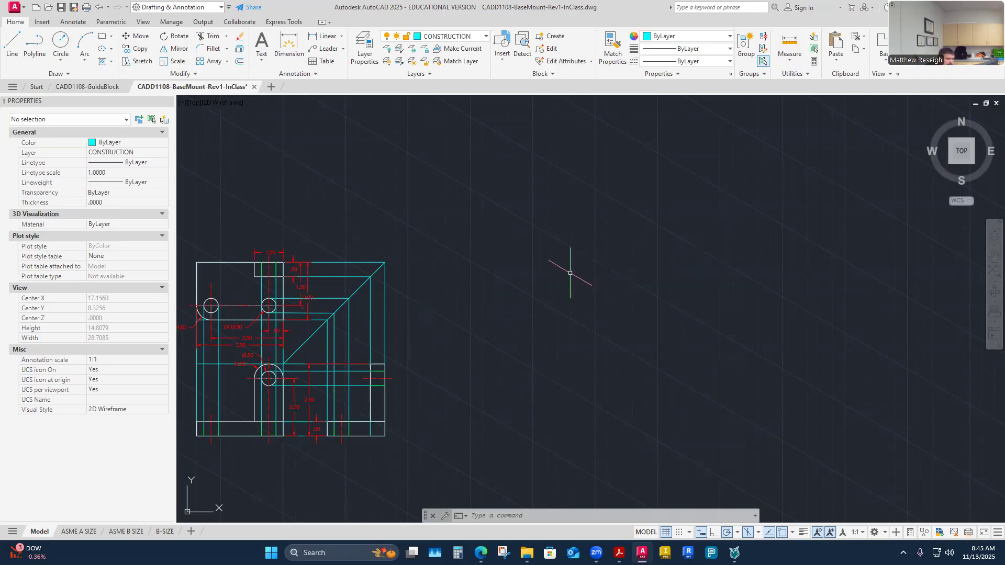
{"action": "left_click", "coordinate": [486, 37]}
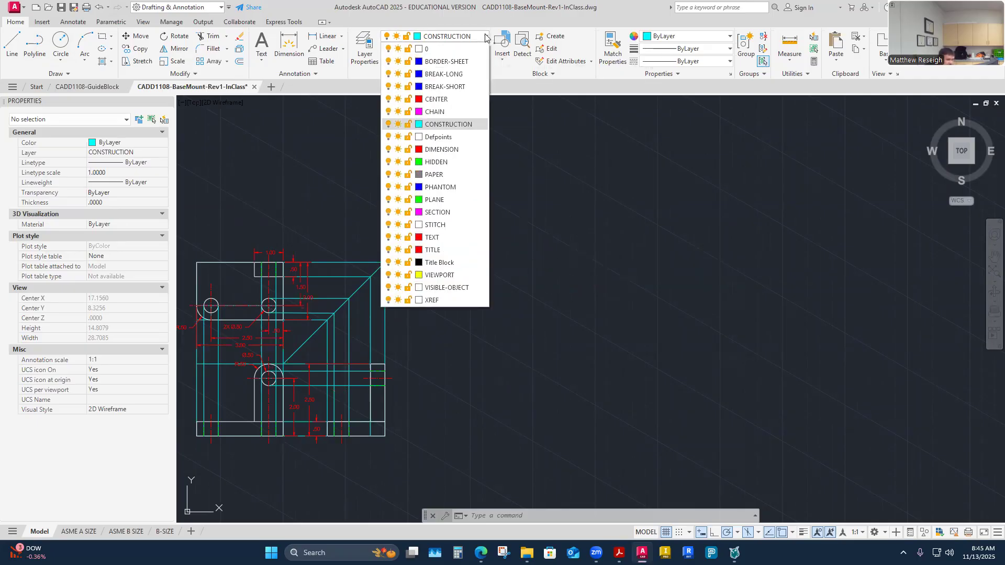
{"action": "left_click", "coordinate": [437, 125]}
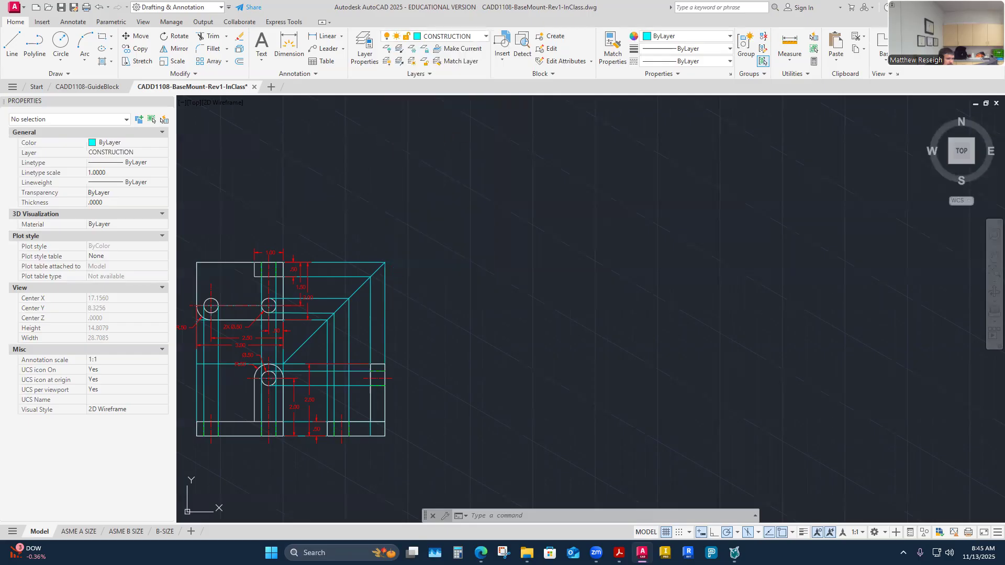
Start a line in the empty area beside the orthographic views and draw a 3-unit segment at 330° using 30° polar tracking
{"action": "left_click", "coordinate": [12, 43]}
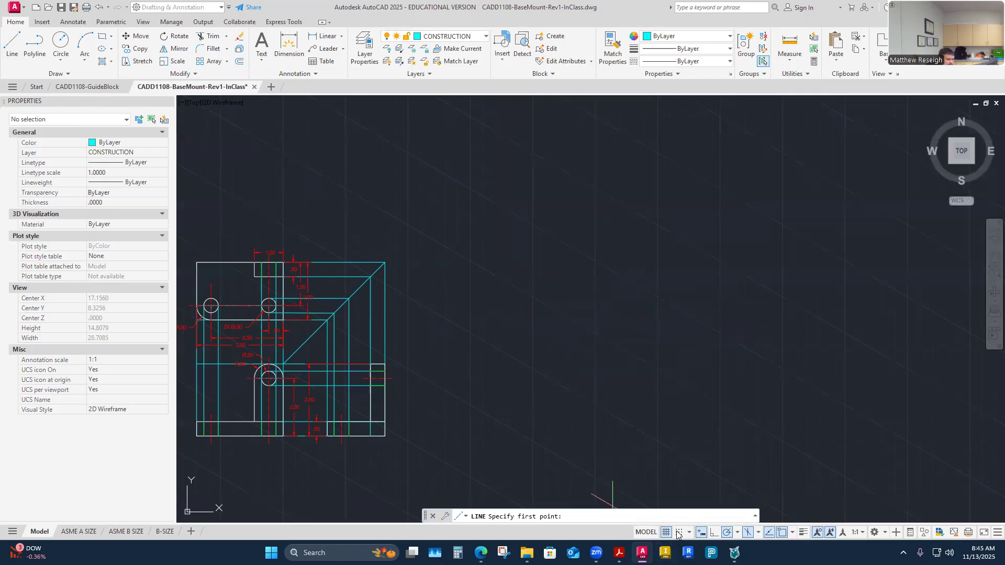
{"action": "left_click", "coordinate": [531, 243]}
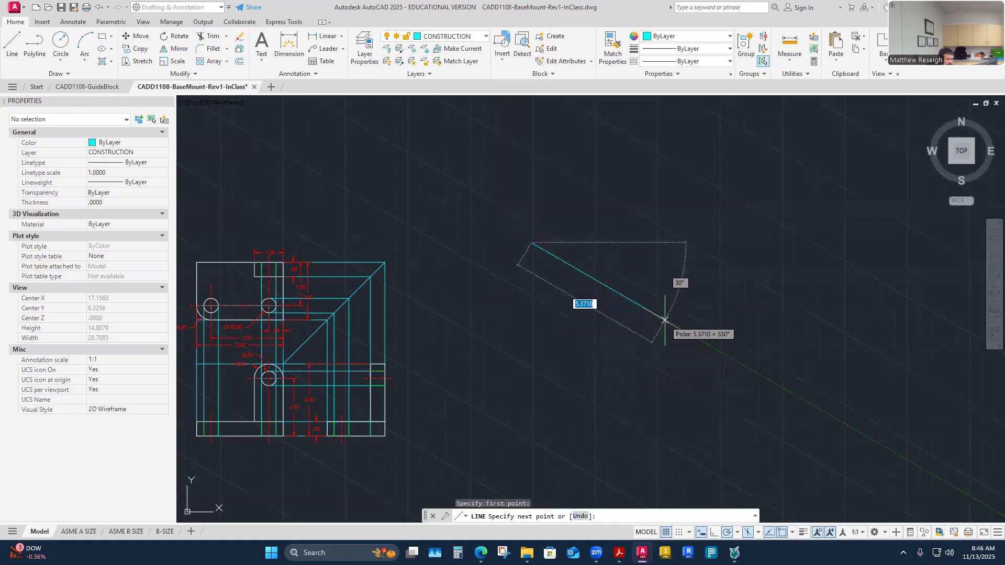
{"action": "scroll", "coordinate": [553, 250], "scroll_direction": "up", "scroll_amount": 3}
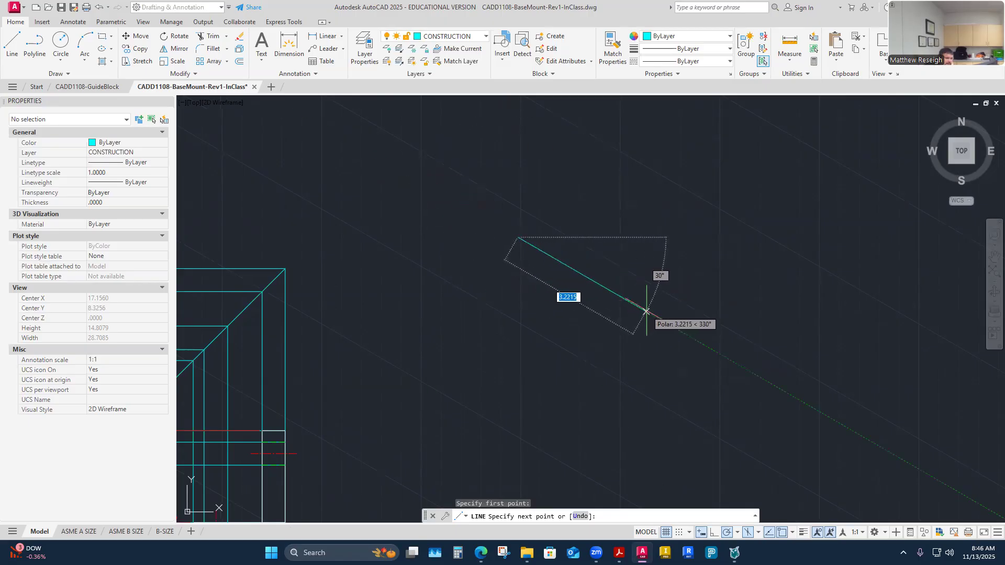
{"action": "left_click", "coordinate": [737, 532]}
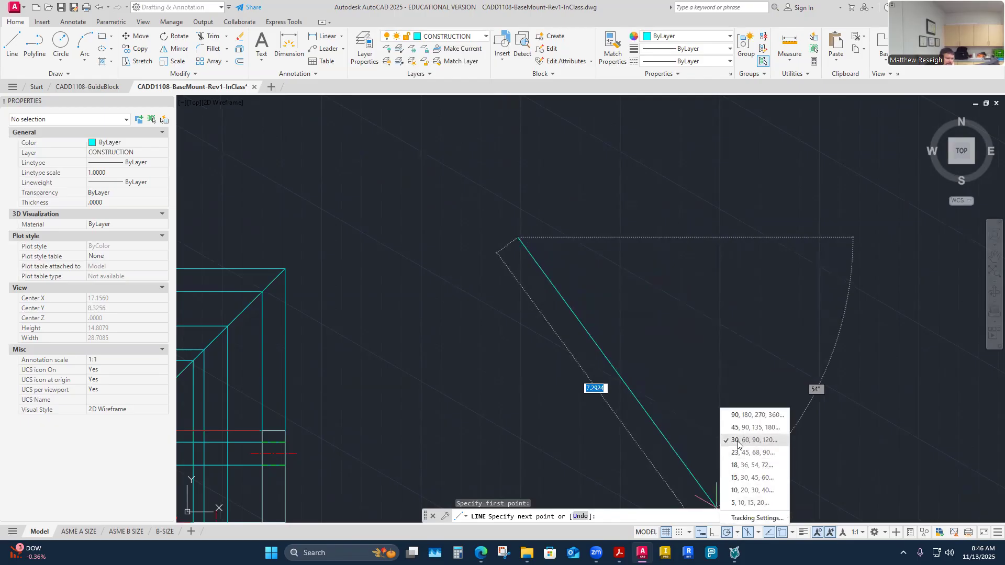
{"action": "left_click", "coordinate": [733, 442]}
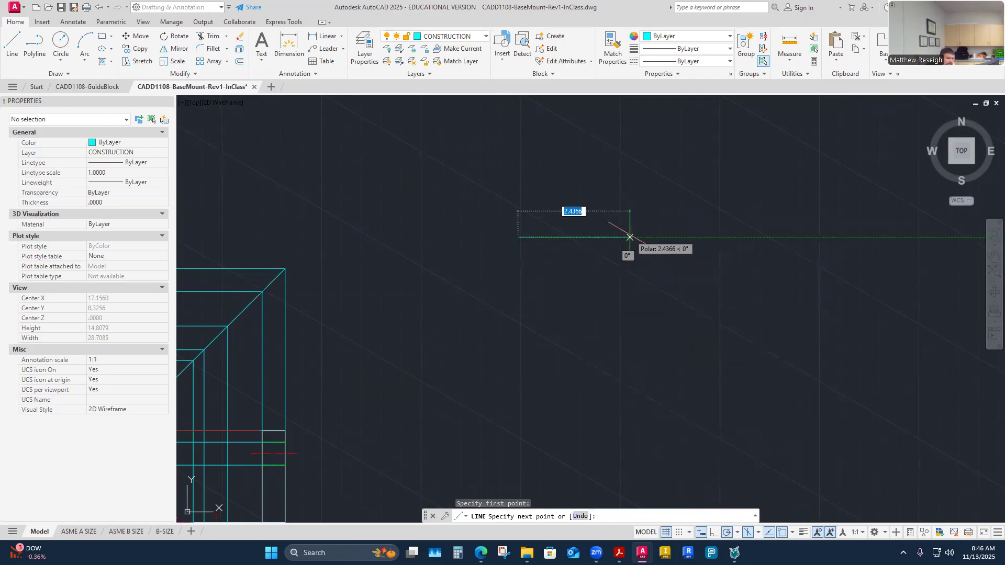
{"action": "scroll", "coordinate": [611, 278], "scroll_direction": "down", "scroll_amount": 5}
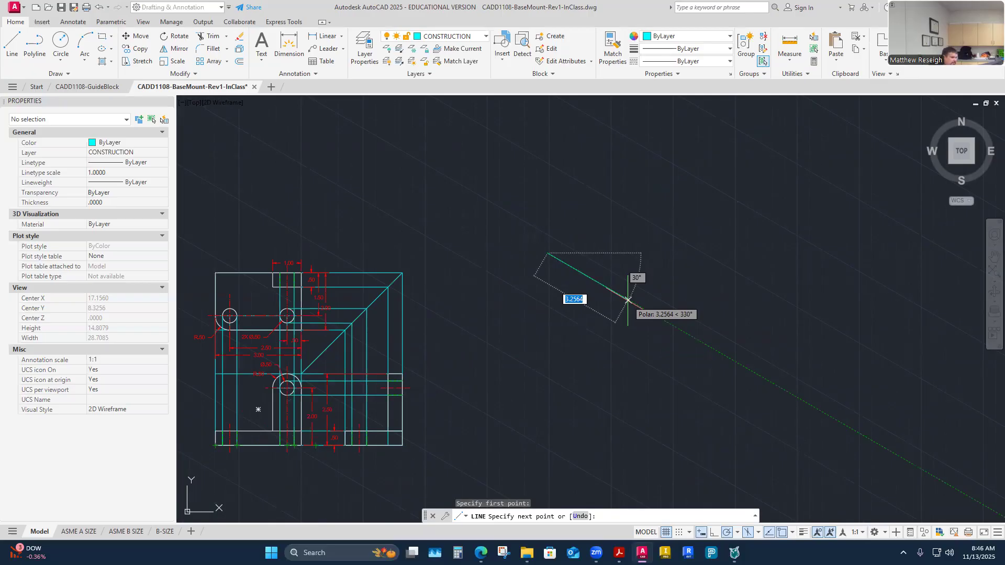
{"action": "type", "text": "3"}
{"action": "key", "text": "Return"}
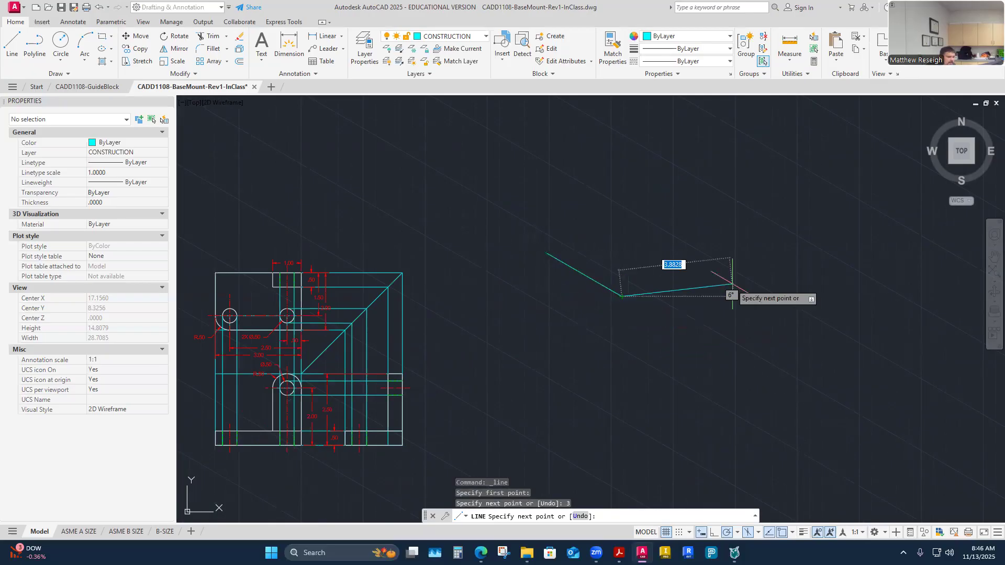
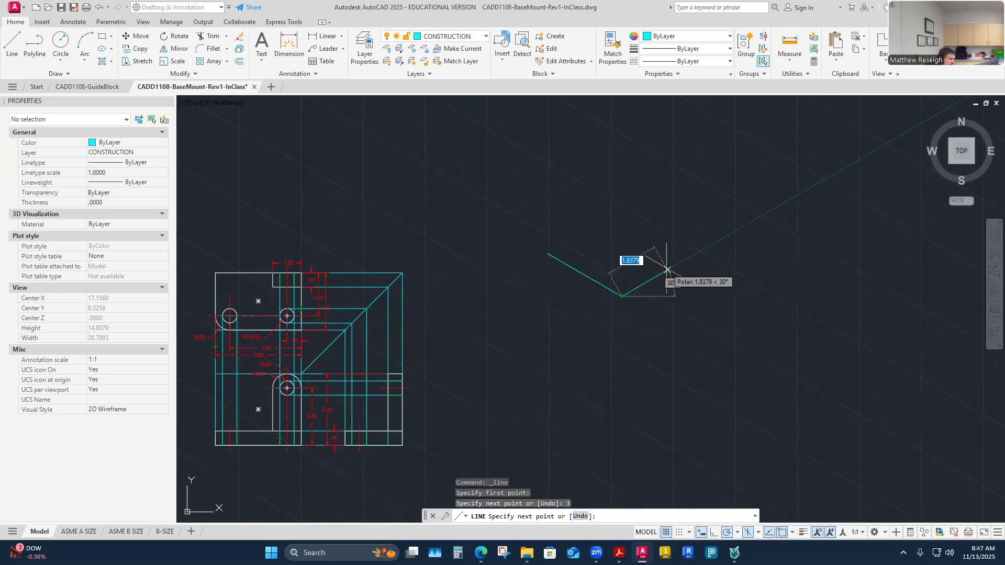
Continue with a 2-unit segment at 30° and a parallel 3-unit segment at 150°, and close the isometric base outline
{"action": "type", "text": "2"}
{"action": "key", "text": "Return"}
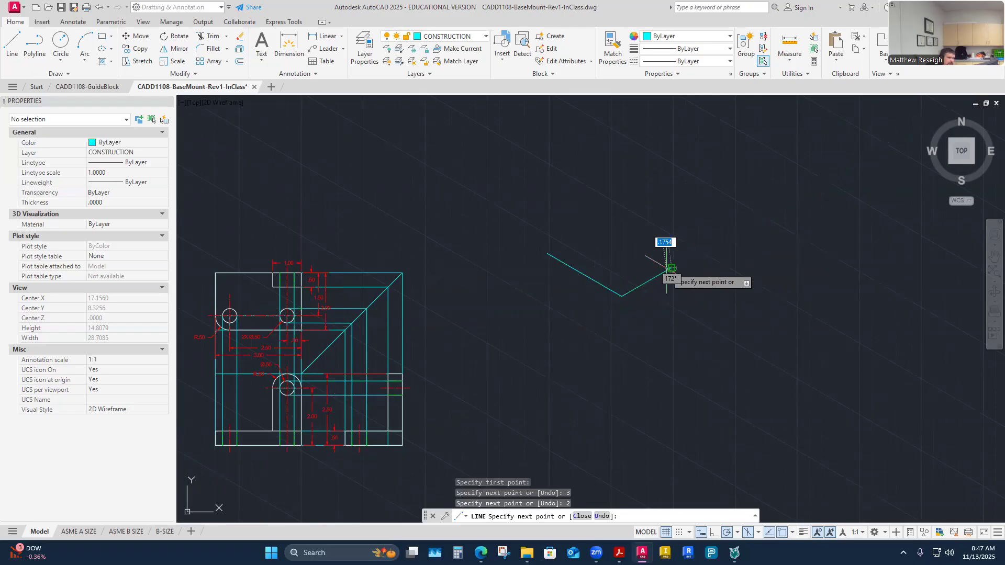
{"action": "scroll", "coordinate": [643, 287], "scroll_direction": "up", "scroll_amount": 2}
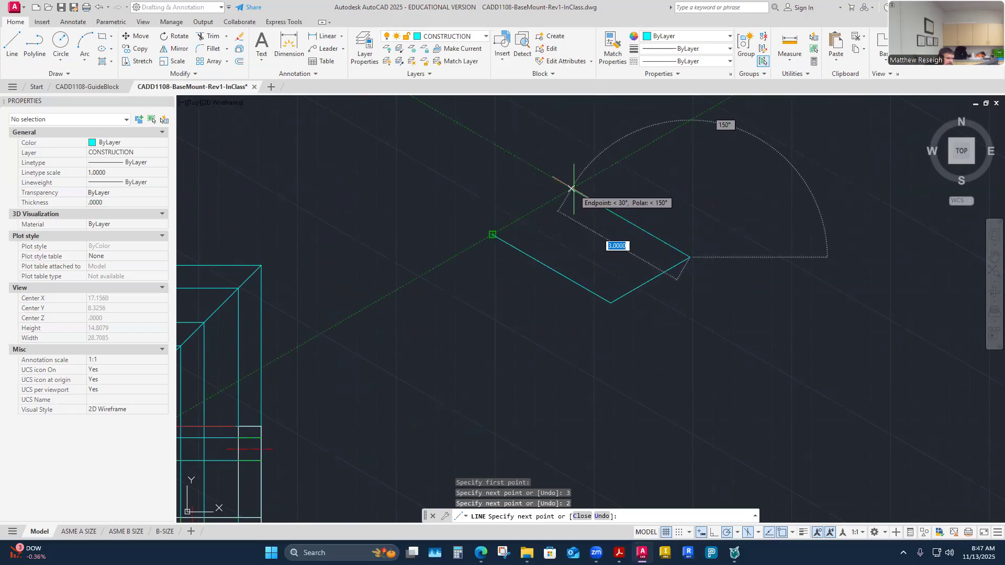
{"action": "left_click", "coordinate": [572, 188]}
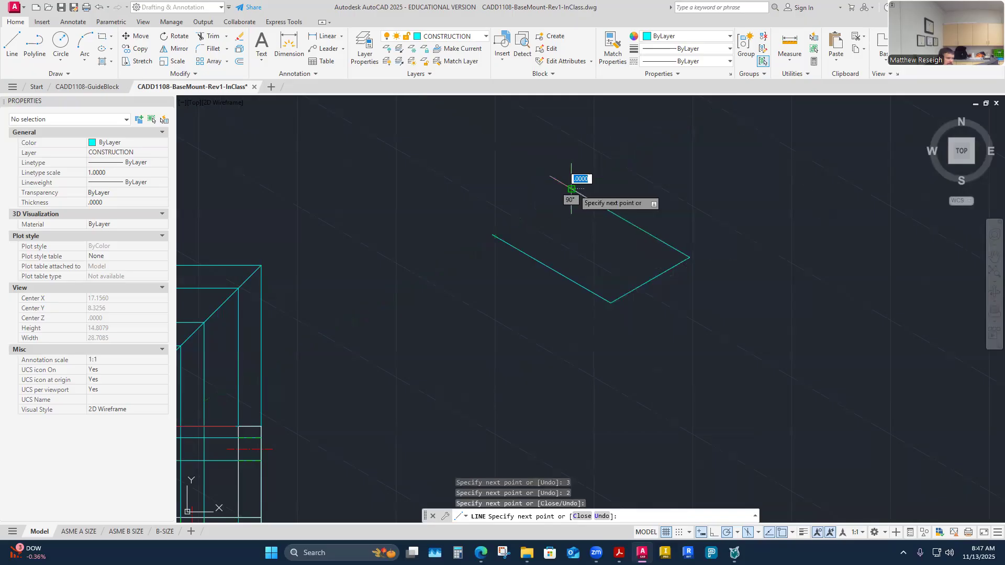
{"action": "right_click", "coordinate": [492, 234]}
{"action": "left_click", "coordinate": [523, 271]}
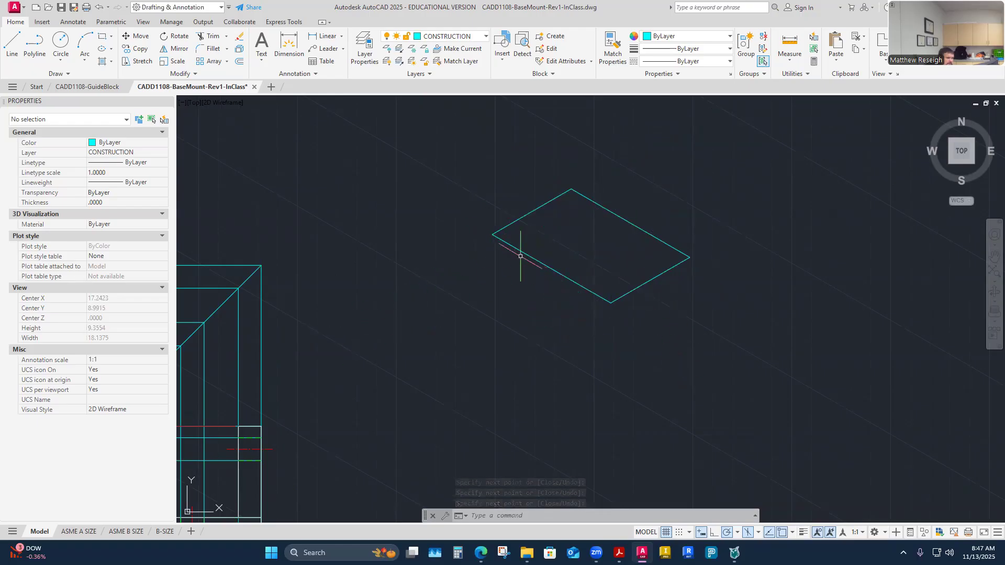
Draw a 2.5-unit vertical construction line upward from the base outline's left corner
{"action": "scroll", "coordinate": [497, 219], "scroll_direction": "down", "scroll_amount": 4}
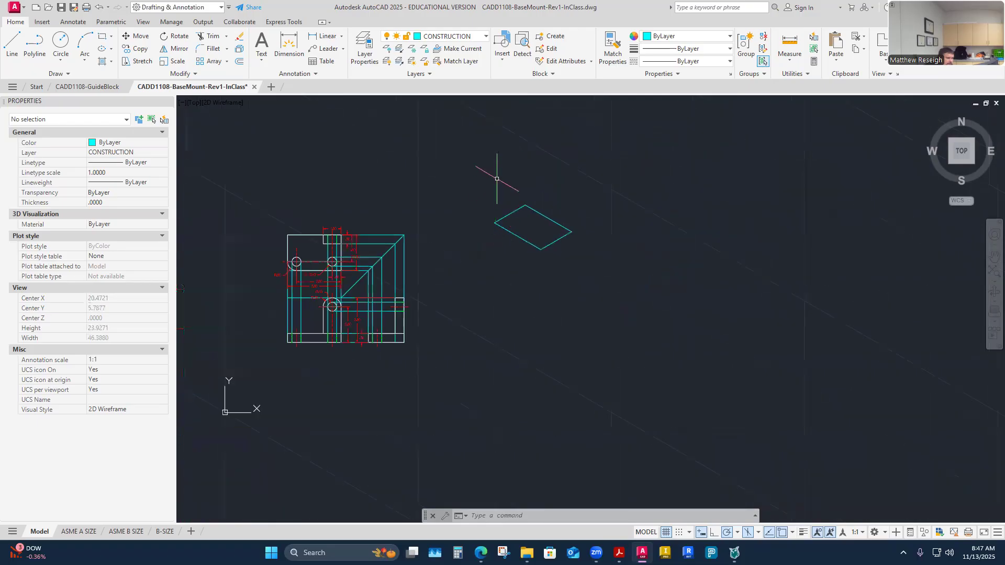
{"action": "scroll", "coordinate": [497, 212], "scroll_direction": "up", "scroll_amount": 2}
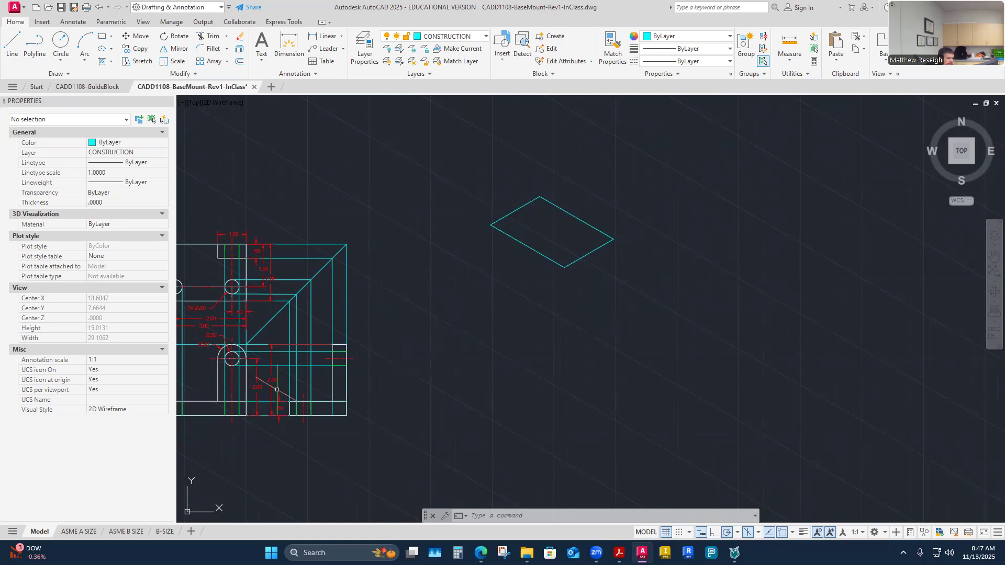
{"action": "scroll", "coordinate": [504, 218], "scroll_direction": "up", "scroll_amount": 2}
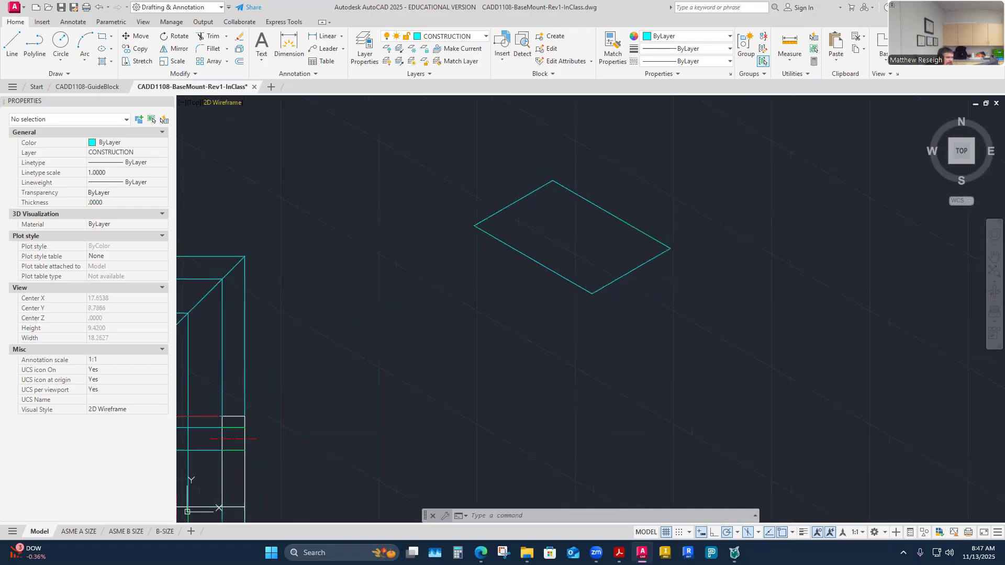
{"action": "left_click", "coordinate": [12, 44]}
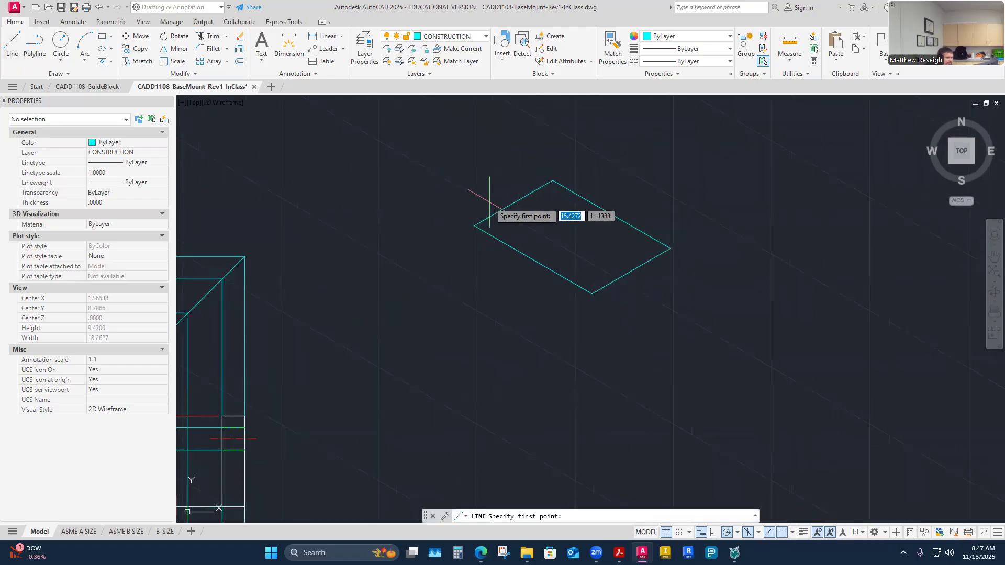
{"action": "left_click", "coordinate": [475, 226]}
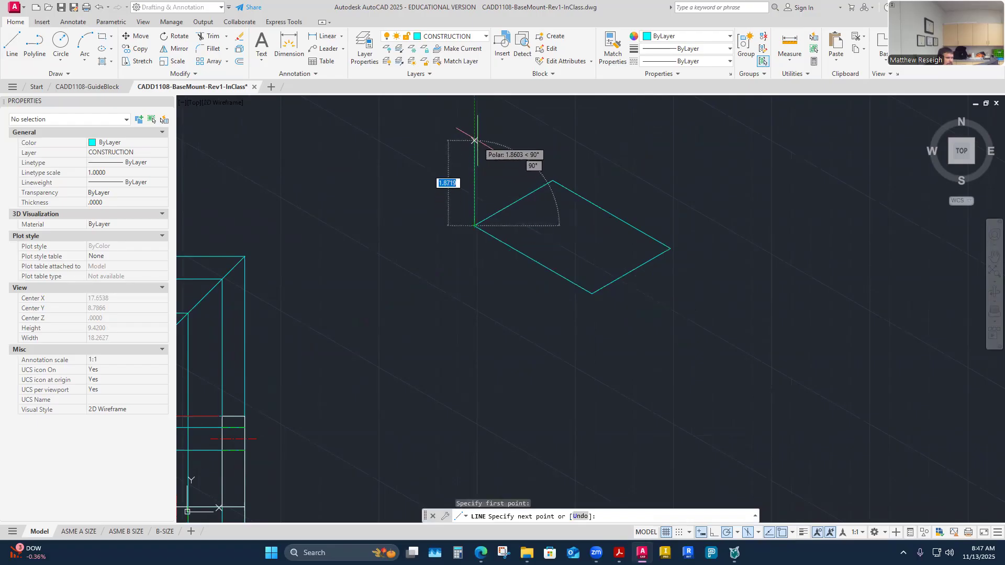
{"action": "type", "text": "2"}
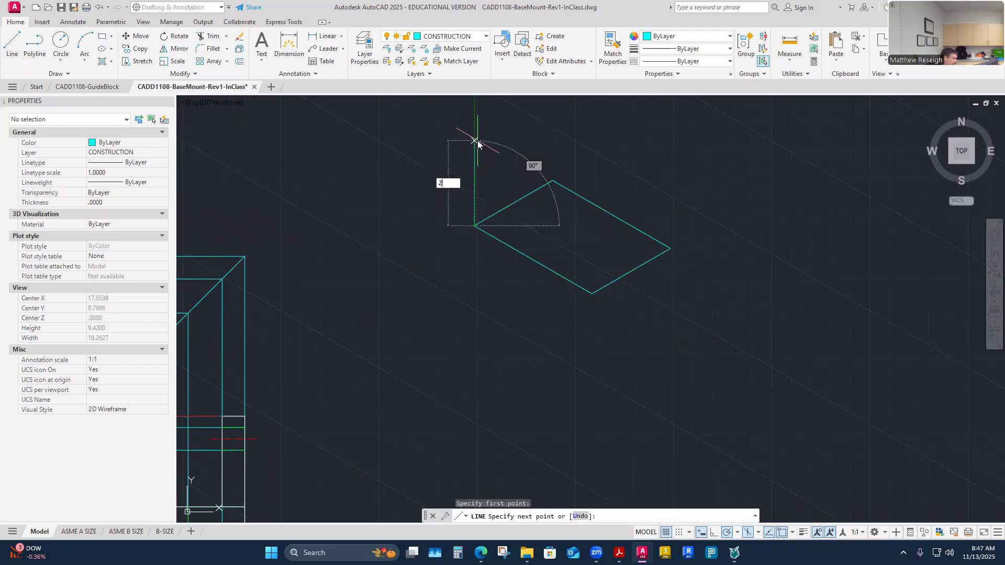
{"action": "type", "text": ".5"}
{"action": "key", "text": "Return"}
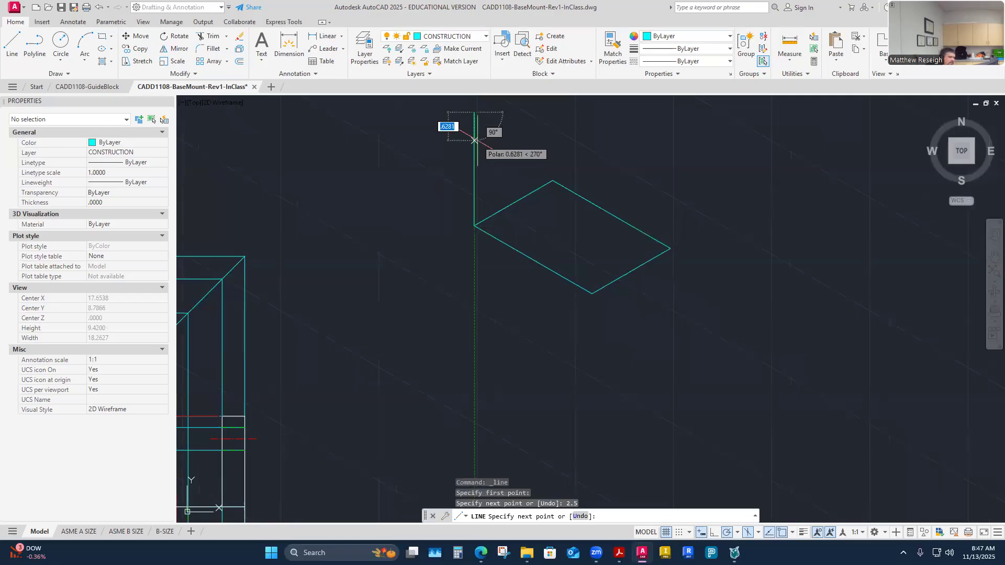
{"action": "scroll", "coordinate": [489, 193], "scroll_direction": "down", "scroll_amount": 5}
{"action": "scroll", "coordinate": [561, 231], "scroll_direction": "up", "scroll_amount": 4}
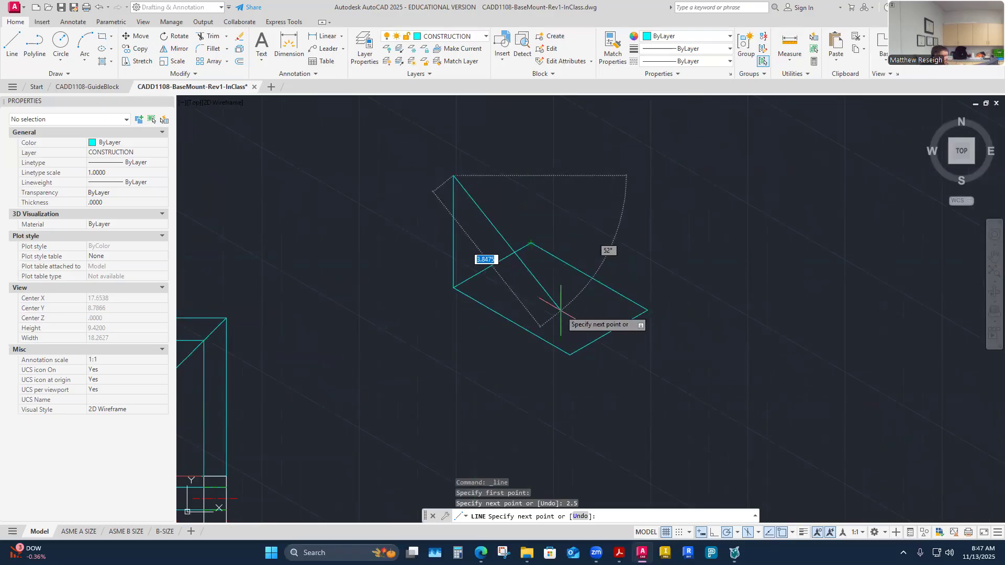
{"action": "key", "text": "Escape"}
{"action": "left_click", "coordinate": [548, 341]}
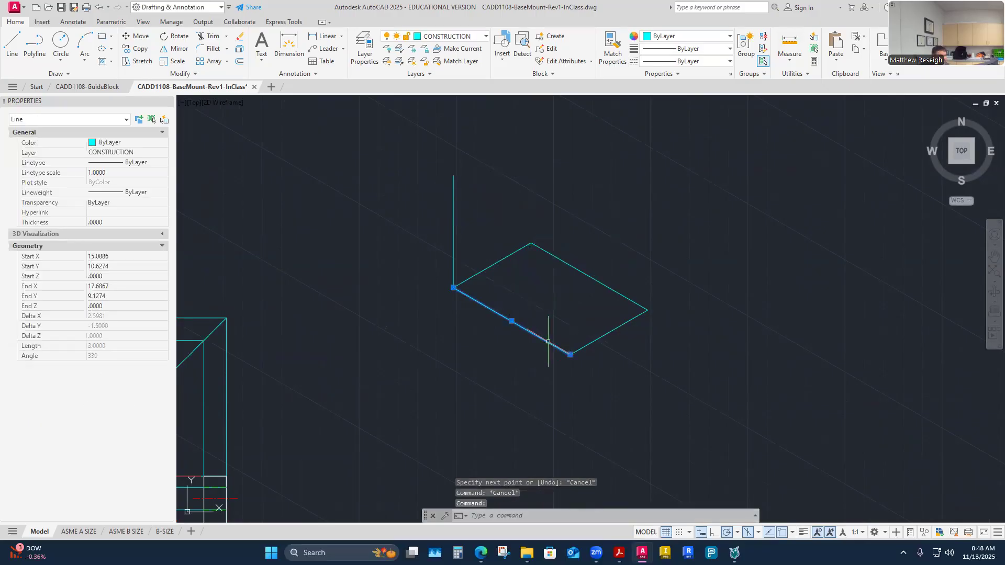
{"action": "key", "text": "Escape"}
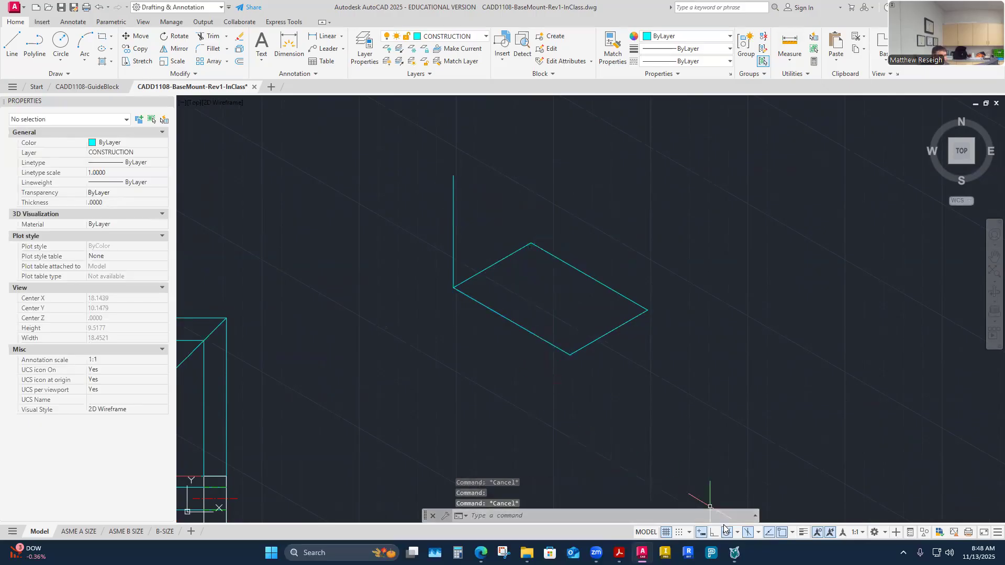
Check the 30° polar tracking increment and draw a separate sample line at 330° to the right of the base outline
{"action": "left_click", "coordinate": [738, 534]}
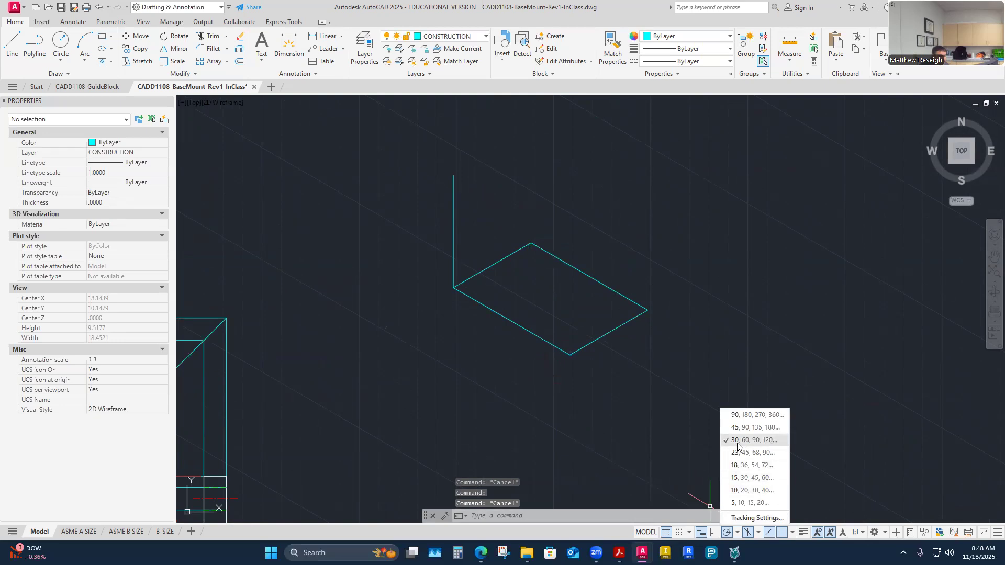
{"action": "key", "text": "Escape"}
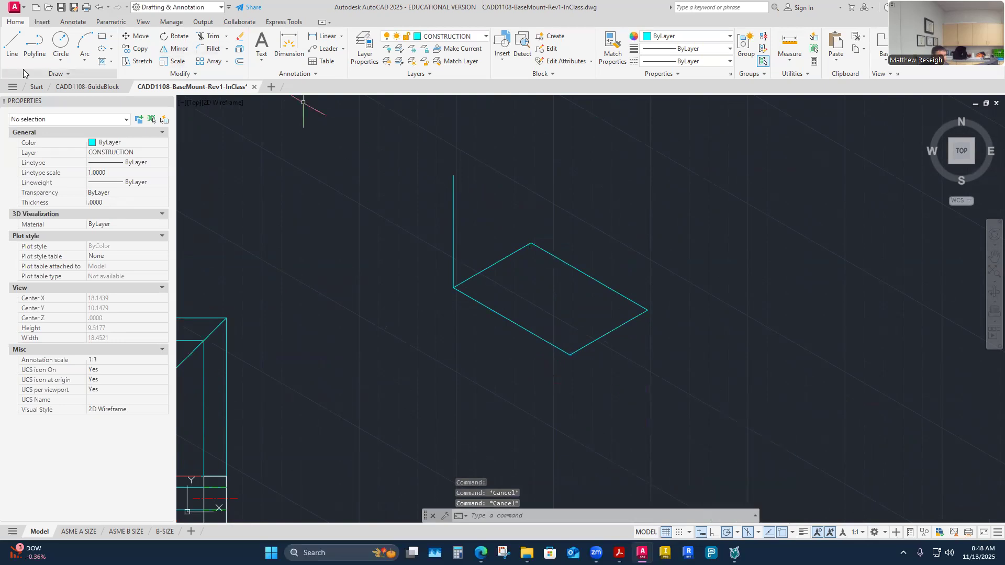
{"action": "left_click", "coordinate": [12, 50]}
{"action": "left_click", "coordinate": [708, 208]}
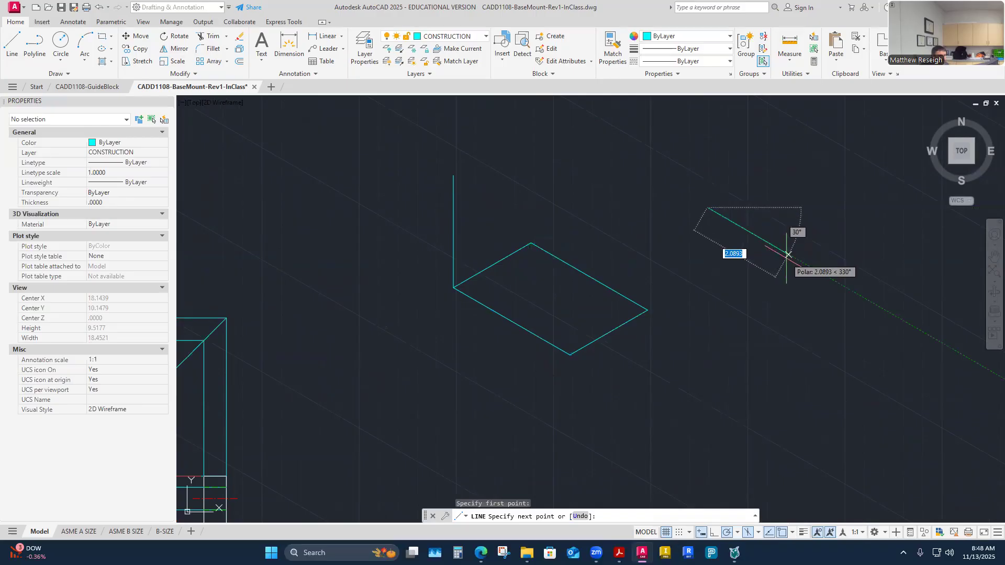
{"action": "left_click", "coordinate": [839, 284]}
{"action": "key", "text": "Escape"}
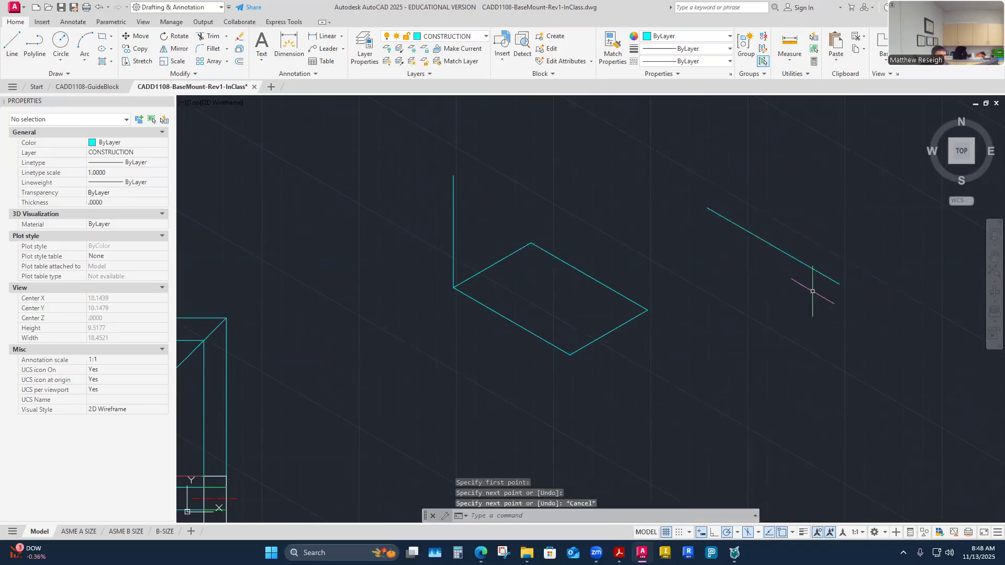
Switch the isometric drafting plane to isoplane Right
{"action": "scroll", "coordinate": [778, 260], "scroll_direction": "up", "scroll_amount": 4}
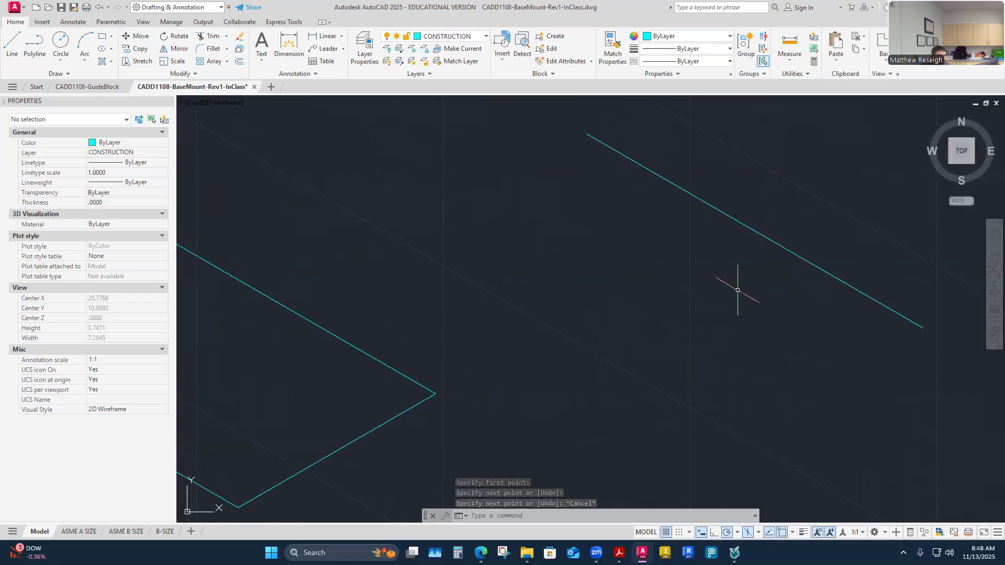
{"action": "scroll", "coordinate": [738, 277], "scroll_direction": "down", "scroll_amount": 6}
{"action": "scroll", "coordinate": [651, 352], "scroll_direction": "up", "scroll_amount": 2}
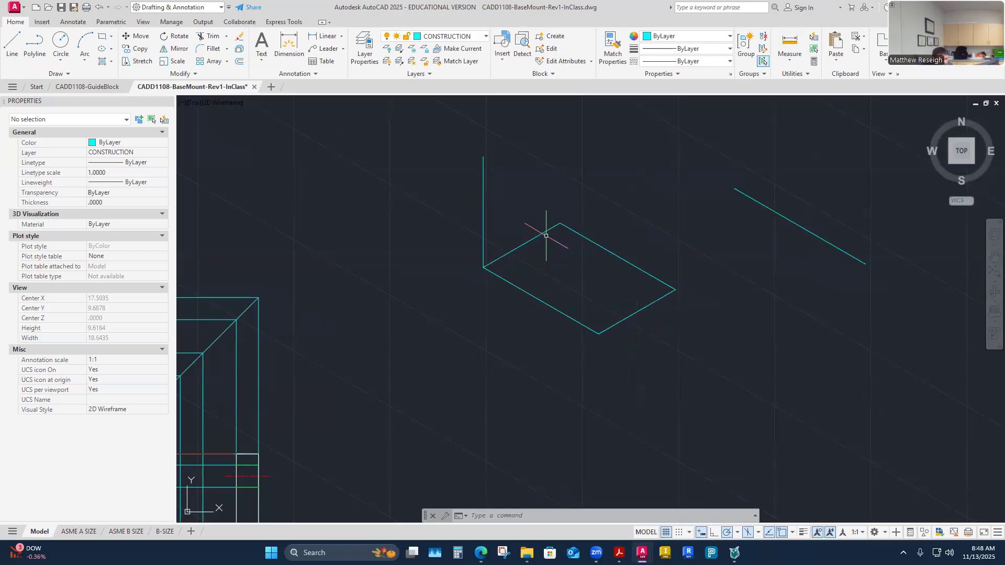
{"action": "left_click", "coordinate": [757, 533]}
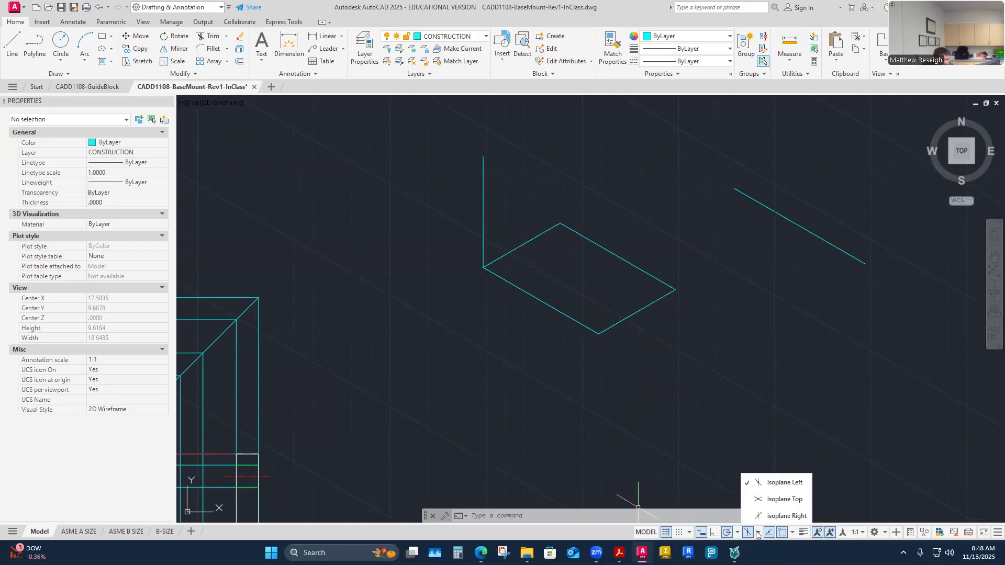
{"action": "left_click", "coordinate": [780, 516]}
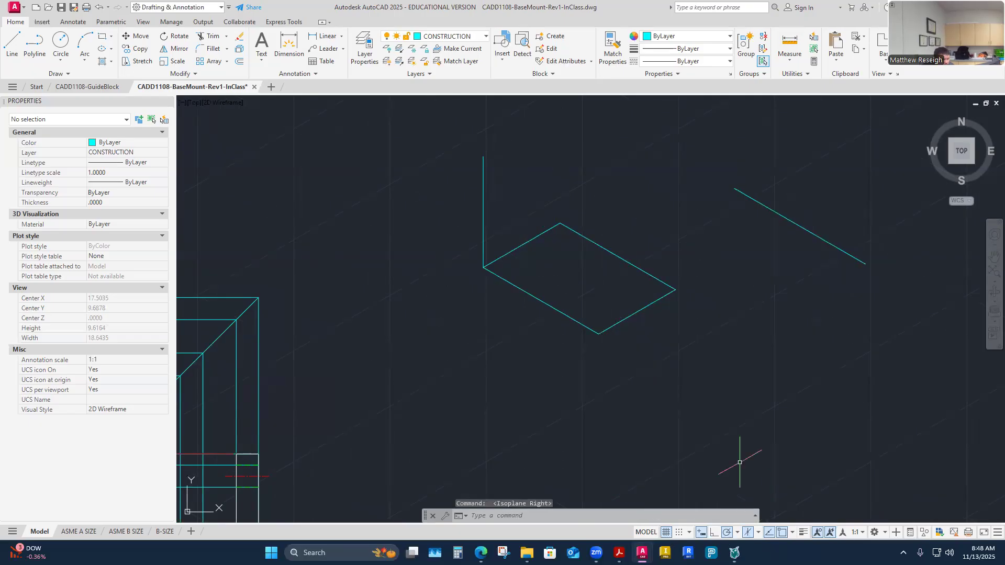
{"action": "scroll", "coordinate": [495, 226], "scroll_direction": "up", "scroll_amount": 2}
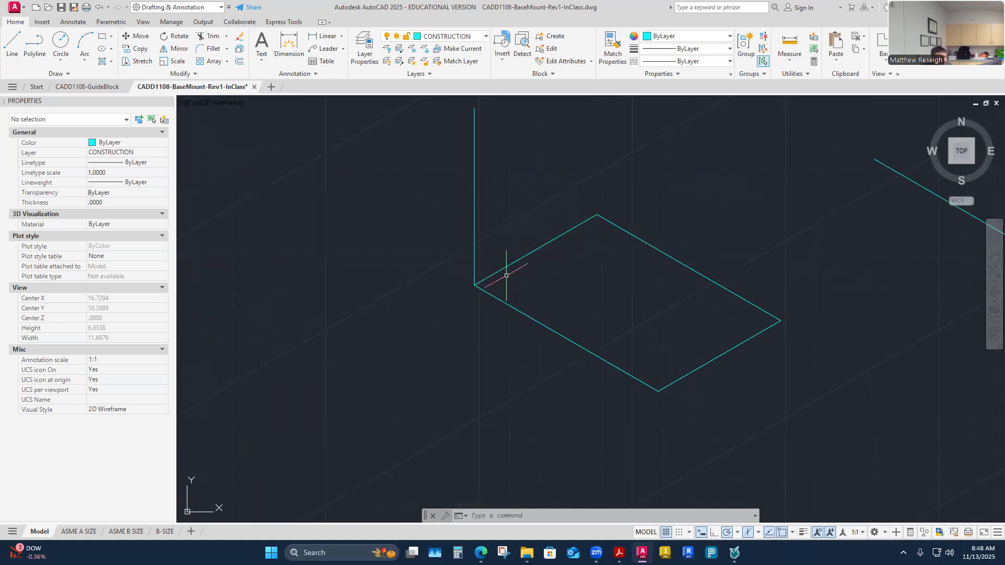
{"action": "scroll", "coordinate": [568, 309], "scroll_direction": "down", "scroll_amount": 2}
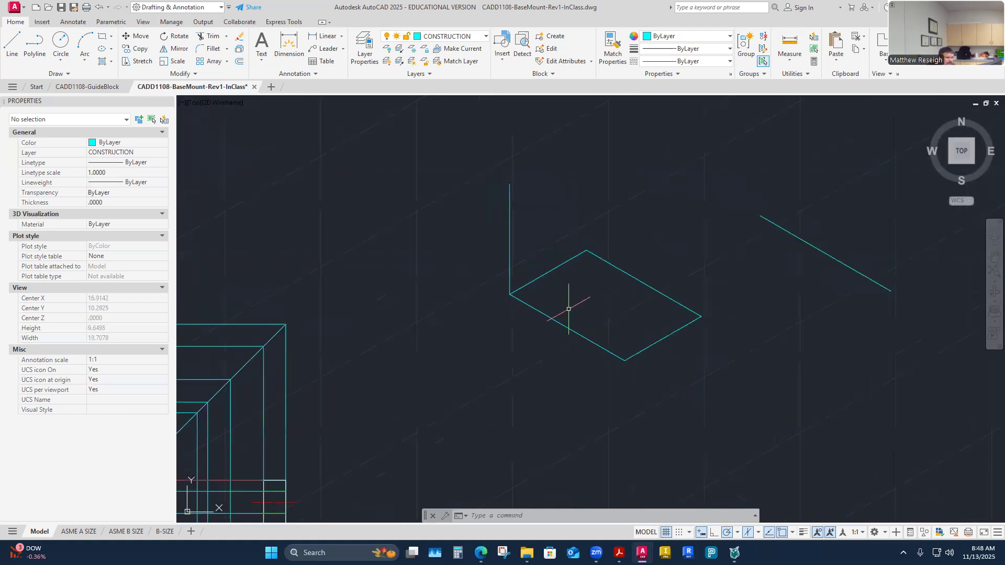
Delete the separate 330° sample line beside the isometric base outline
{"action": "left_click", "coordinate": [818, 251]}
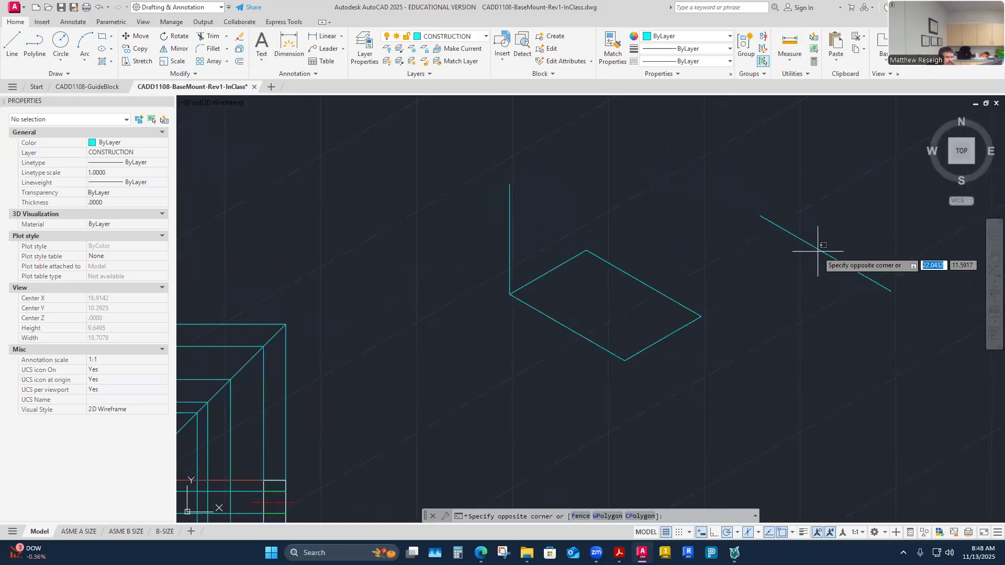
{"action": "key", "text": "Escape"}
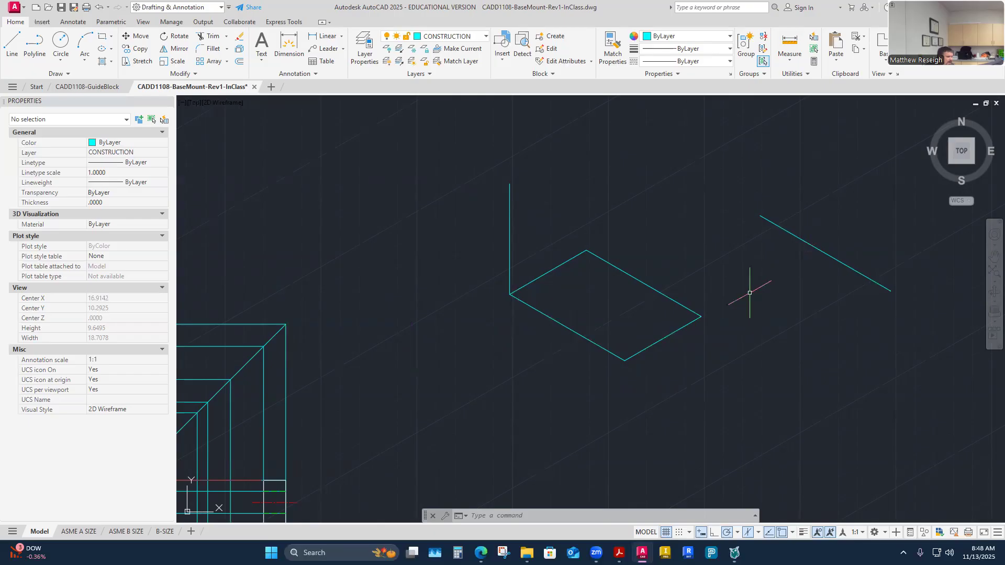
{"action": "left_click", "coordinate": [797, 235]}
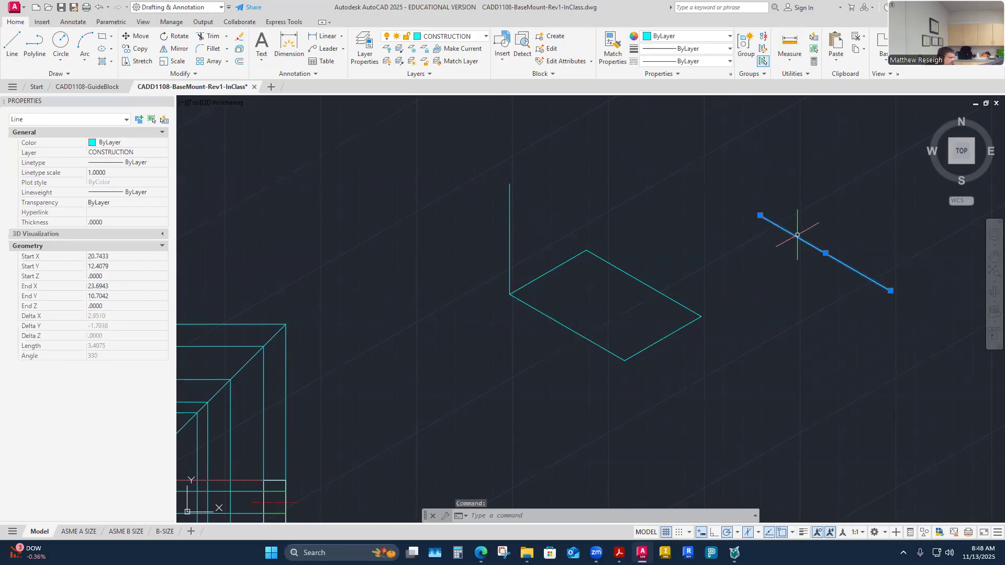
{"action": "key", "text": "Delete"}
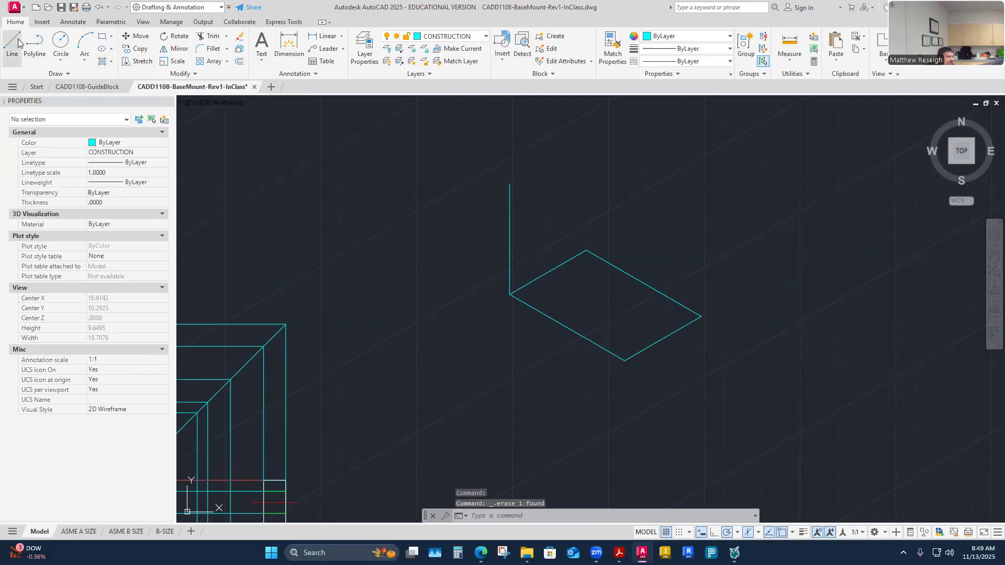
Draw the box's front-left face from the vertical construction line's upper end, parallel to the base edge, and down to the base's front corner
{"action": "left_click", "coordinate": [12, 42]}
{"action": "scroll", "coordinate": [555, 184], "scroll_direction": "up", "scroll_amount": 2}
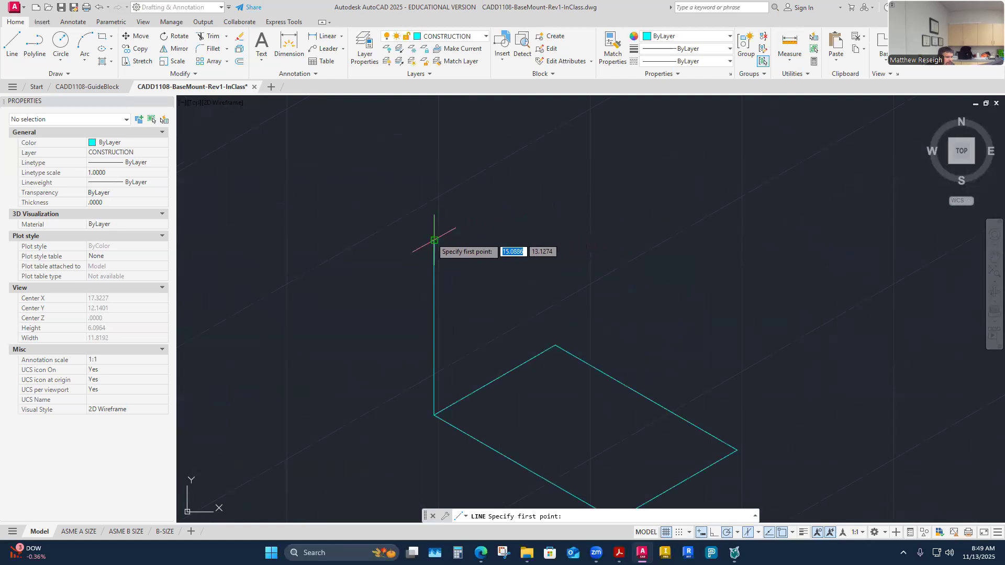
{"action": "left_click", "coordinate": [12, 42]}
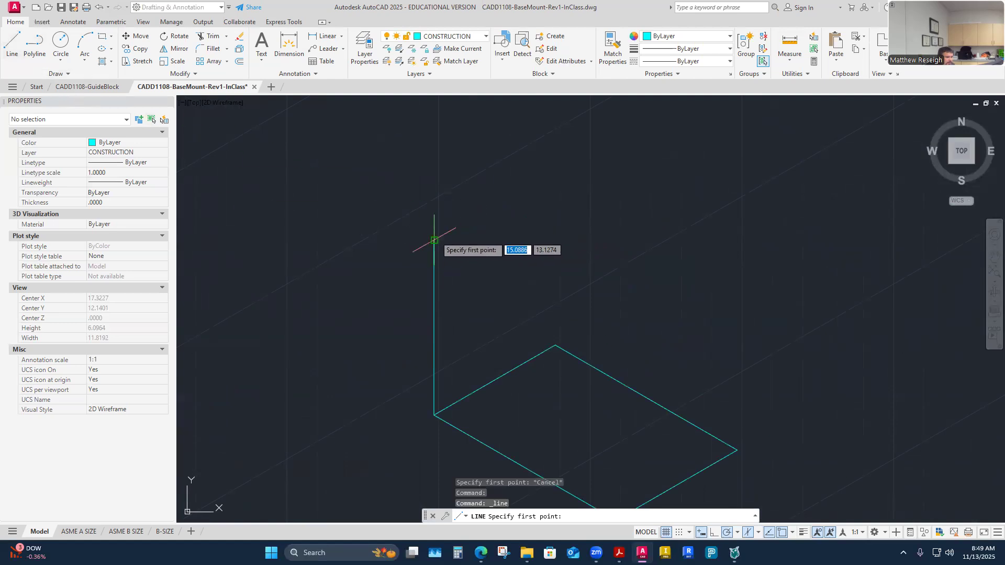
{"action": "left_click", "coordinate": [434, 241]}
{"action": "scroll", "coordinate": [455, 241], "scroll_direction": "down", "scroll_amount": 3}
{"action": "scroll", "coordinate": [458, 250], "scroll_direction": "up", "scroll_amount": 1}
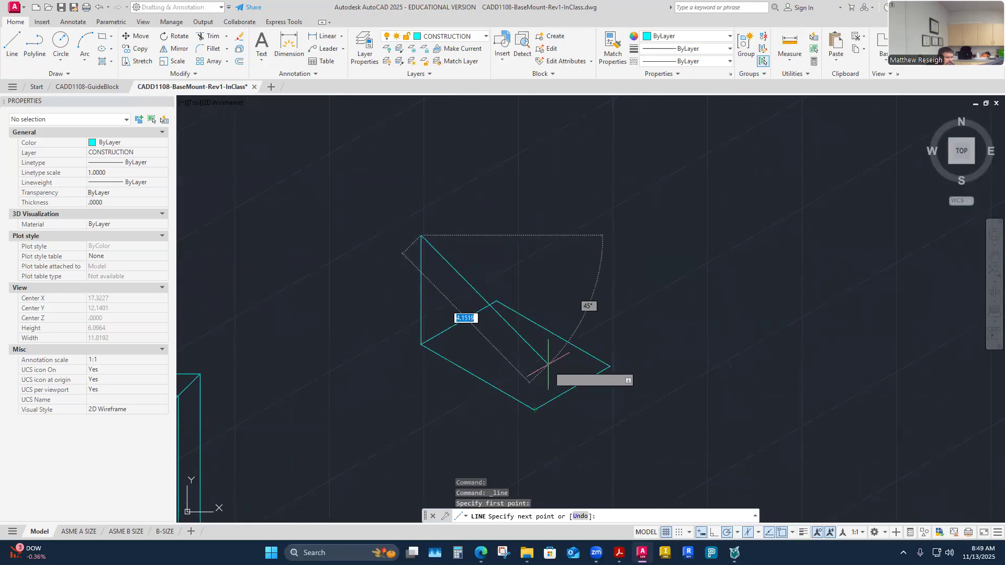
{"action": "left_click", "coordinate": [534, 301]}
{"action": "left_click", "coordinate": [539, 410]}
{"action": "right_click", "coordinate": [549, 407]}
{"action": "left_click", "coordinate": [557, 414]}
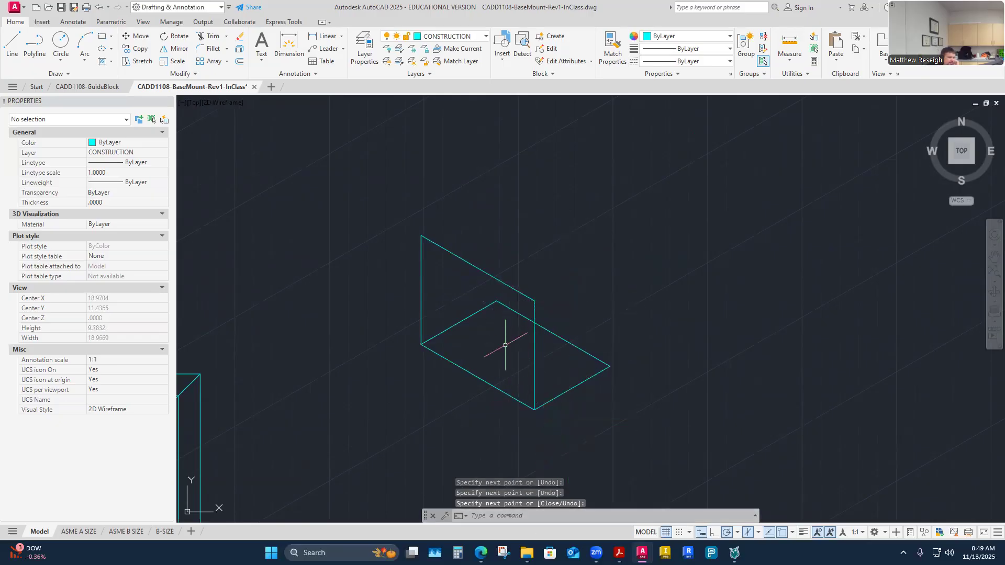
Draw the box's rear face up from the base's back corner, parallel to the 3-unit base edge, and down to the base's right corner
{"action": "scroll", "coordinate": [478, 303], "scroll_direction": "down", "scroll_amount": 5}
{"action": "scroll", "coordinate": [386, 390], "scroll_direction": "up", "scroll_amount": 6}
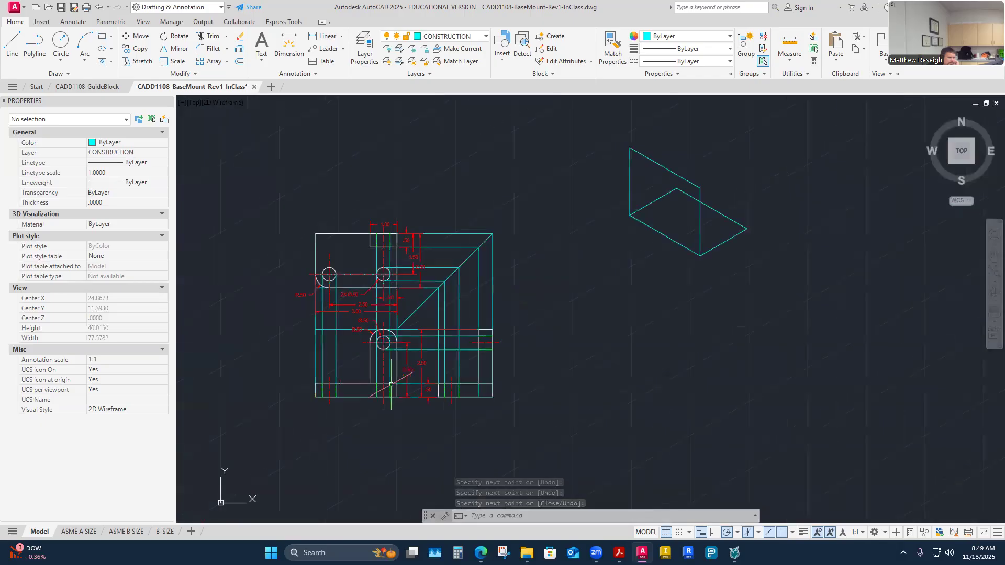
{"action": "scroll", "coordinate": [386, 391], "scroll_direction": "down", "scroll_amount": 4}
{"action": "scroll", "coordinate": [594, 271], "scroll_direction": "up", "scroll_amount": 4}
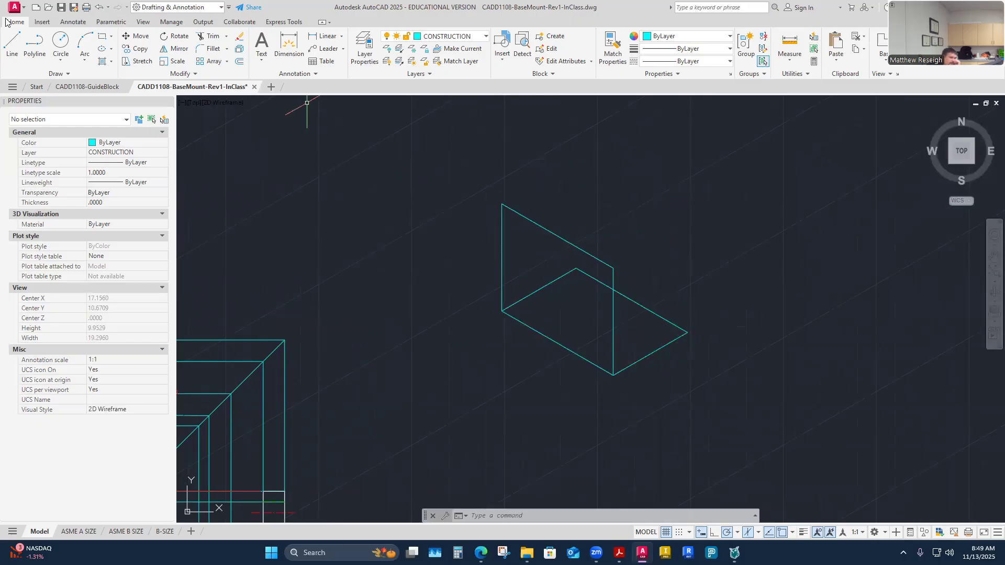
{"action": "left_click", "coordinate": [12, 43]}
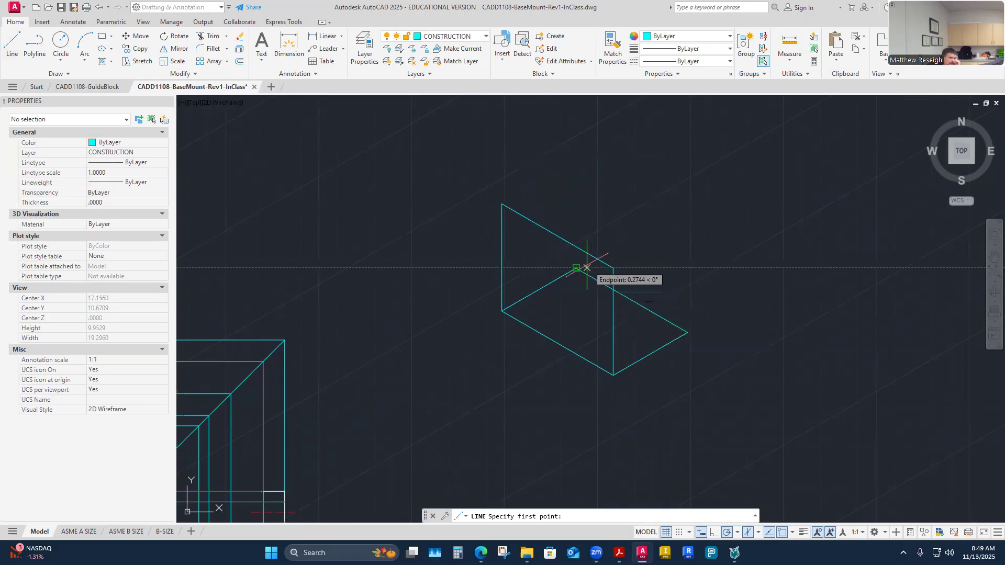
{"action": "left_click", "coordinate": [577, 268]}
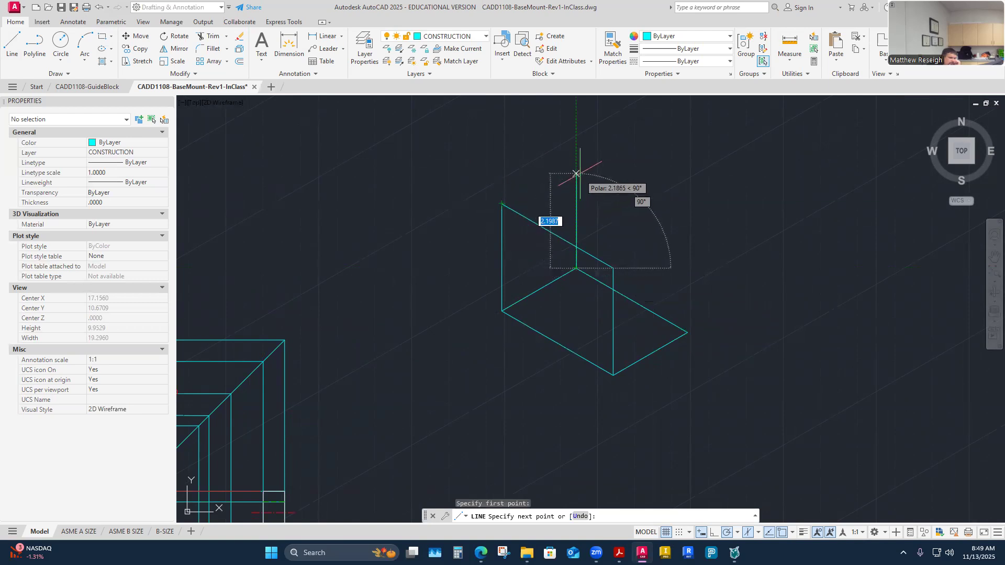
{"action": "left_click", "coordinate": [576, 161]}
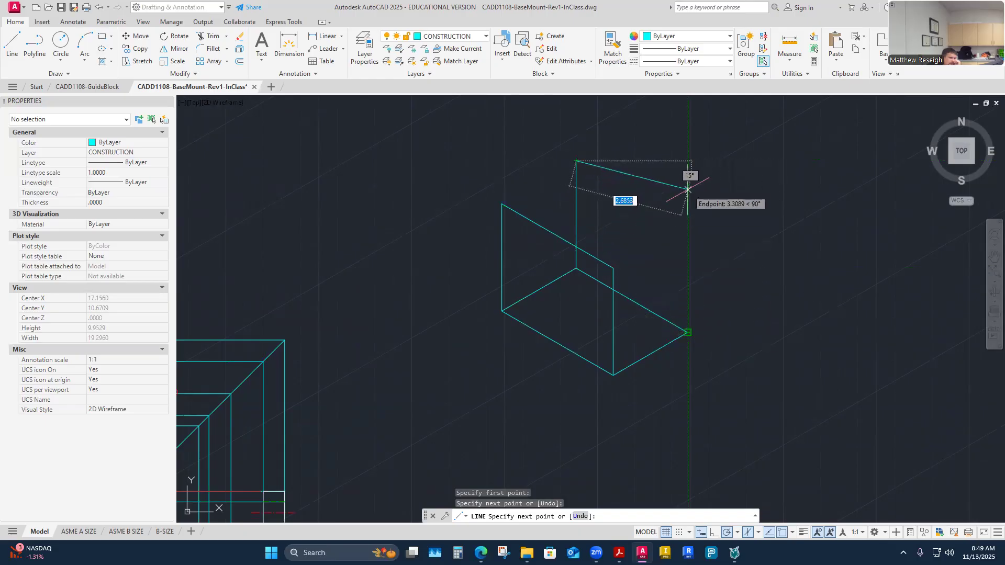
{"action": "left_click", "coordinate": [687, 226]}
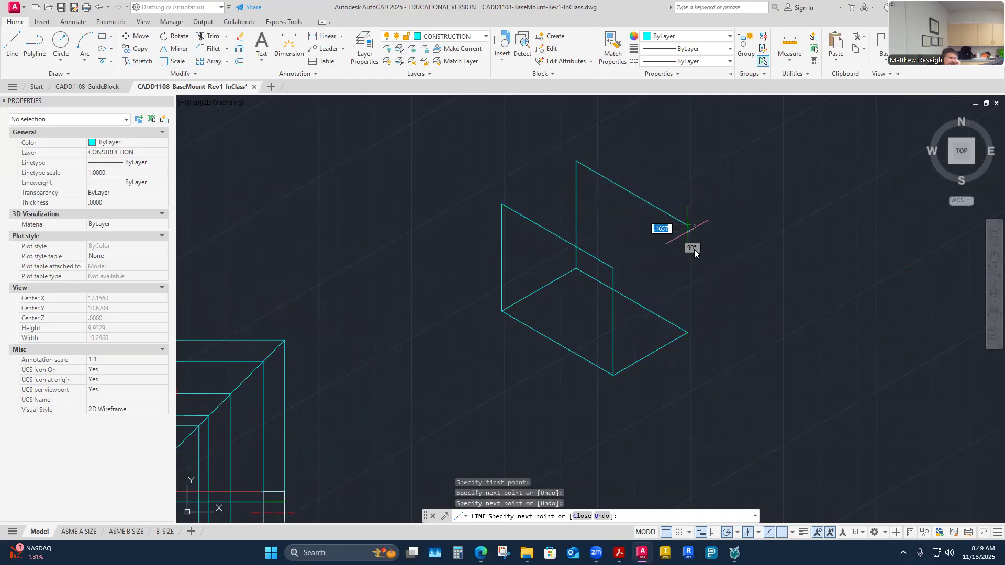
{"action": "left_click", "coordinate": [687, 331]}
{"action": "right_click", "coordinate": [689, 331]}
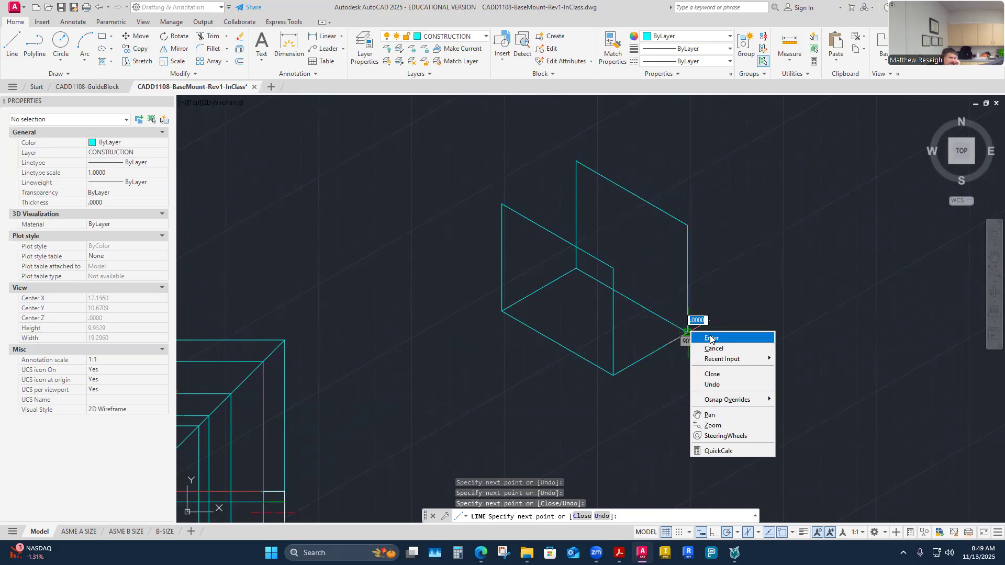
{"action": "left_click", "coordinate": [711, 339]}
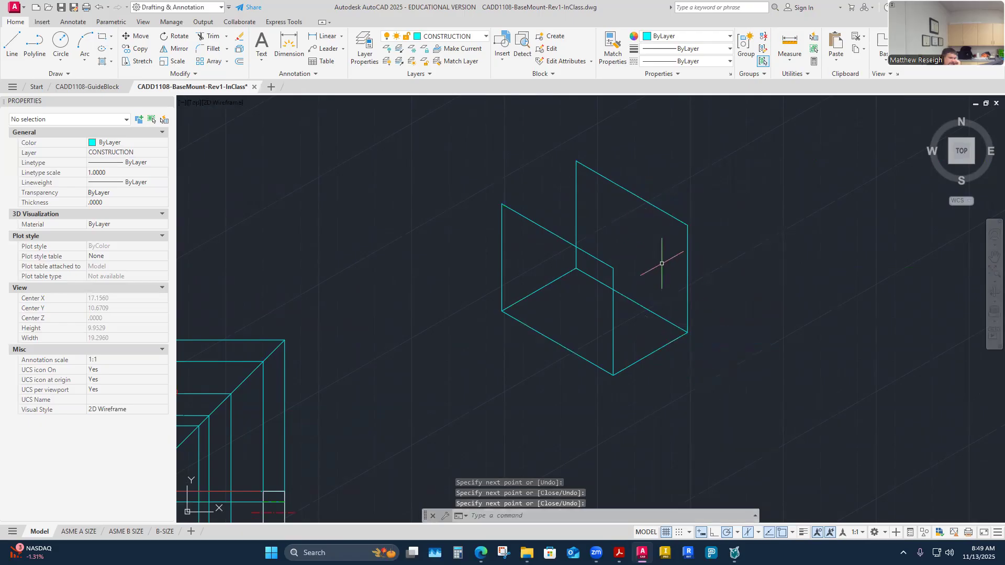
Connect the upper corners of the front and rear faces with two construction lines to complete the isometric box
{"action": "right_click", "coordinate": [456, 170]}
{"action": "left_click", "coordinate": [473, 175]}
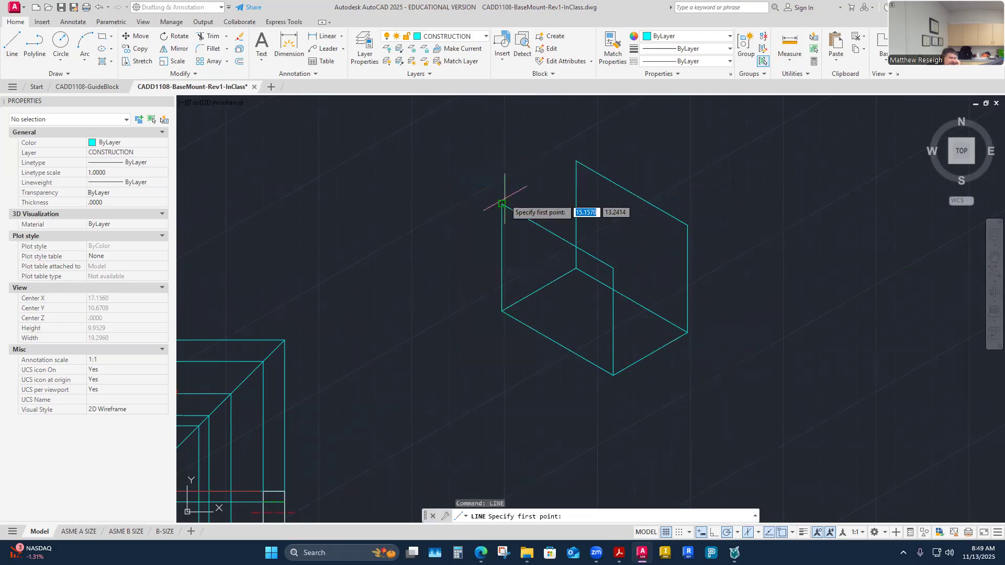
{"action": "left_click", "coordinate": [576, 161]}
{"action": "right_click", "coordinate": [615, 166]}
{"action": "left_click", "coordinate": [632, 173]}
{"action": "right_click", "coordinate": [646, 173]}
{"action": "left_click", "coordinate": [661, 177]}
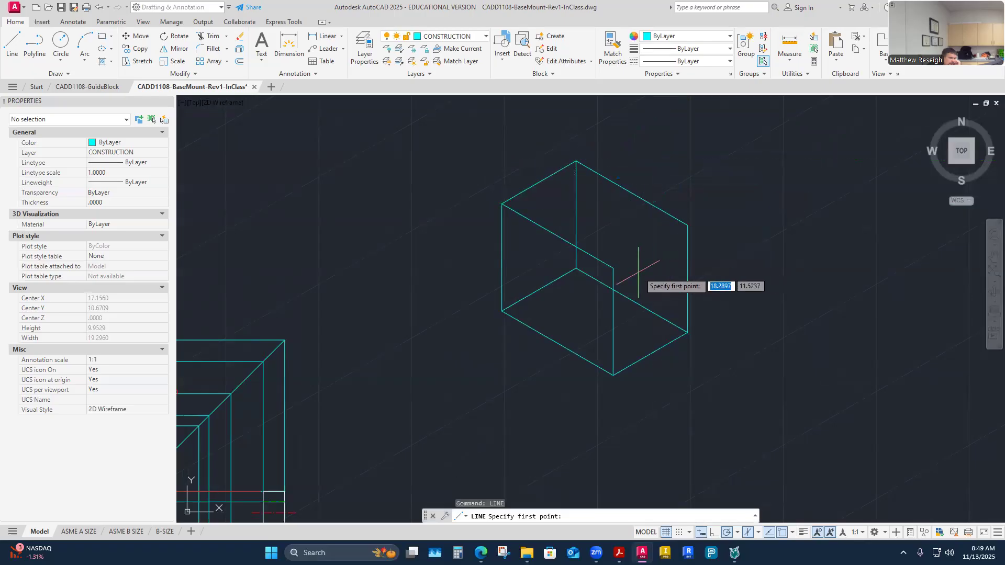
{"action": "left_click", "coordinate": [613, 268]}
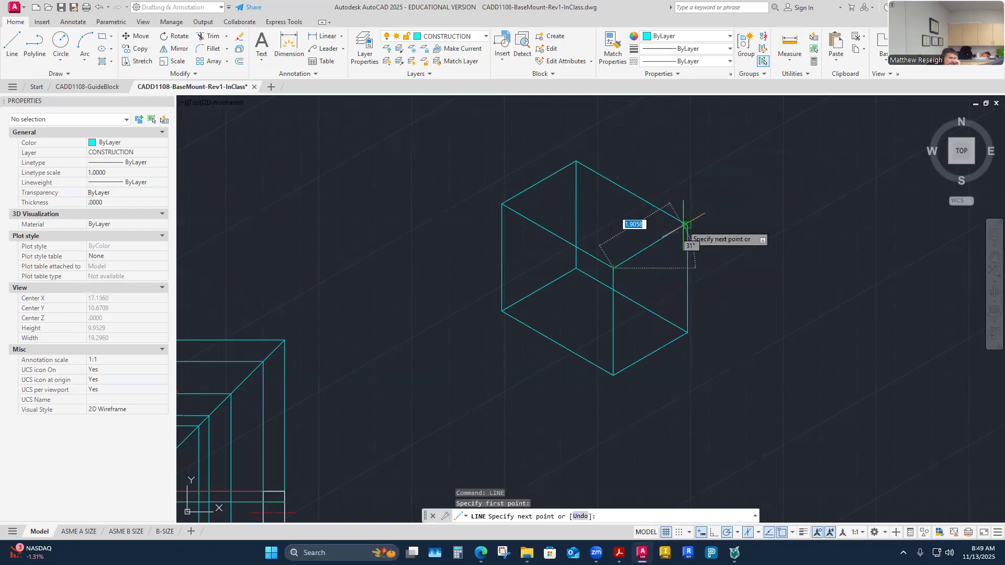
{"action": "left_click", "coordinate": [686, 226]}
{"action": "right_click", "coordinate": [686, 225]}
{"action": "left_click", "coordinate": [701, 233]}
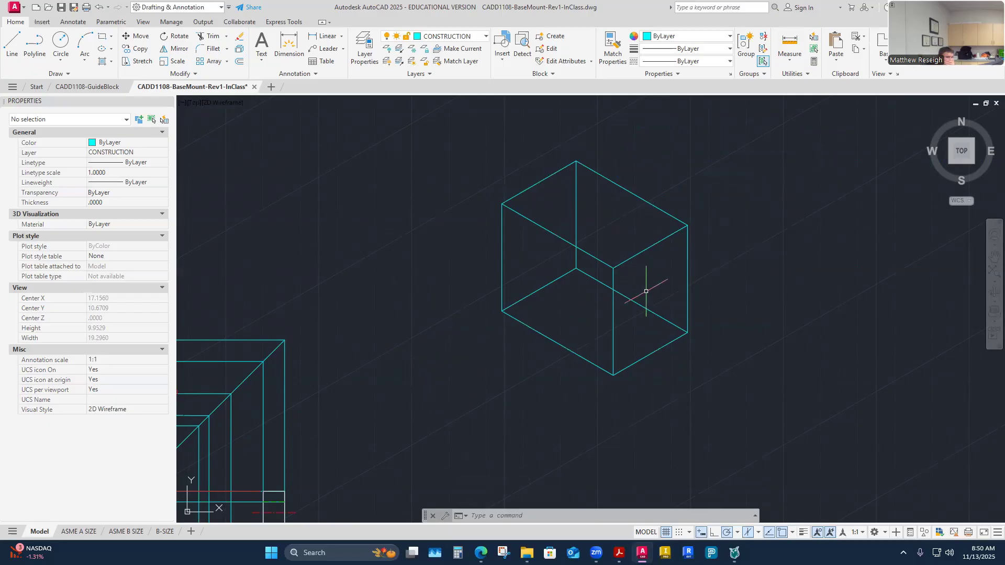
Examine the dimensioned orthographic views for the base thickness, upright, hole and radius sizes and compare them with the isometric box
{"action": "scroll", "coordinate": [647, 296], "scroll_direction": "down", "scroll_amount": 3}
{"action": "scroll", "coordinate": [639, 303], "scroll_direction": "up", "scroll_amount": 7}
{"action": "scroll", "coordinate": [628, 313], "scroll_direction": "down", "scroll_amount": 6}
{"action": "scroll", "coordinate": [600, 273], "scroll_direction": "up", "scroll_amount": 4}
{"action": "scroll", "coordinate": [600, 272], "scroll_direction": "down", "scroll_amount": 5}
{"action": "scroll", "coordinate": [371, 368], "scroll_direction": "up", "scroll_amount": 7}
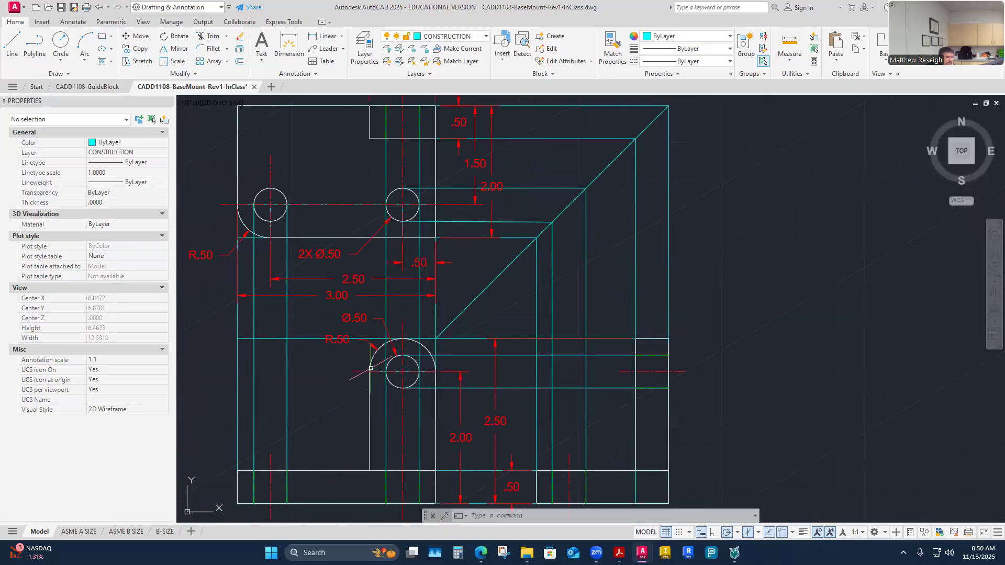
{"action": "scroll", "coordinate": [371, 369], "scroll_direction": "down", "scroll_amount": 4}
{"action": "scroll", "coordinate": [478, 334], "scroll_direction": "up", "scroll_amount": 2}
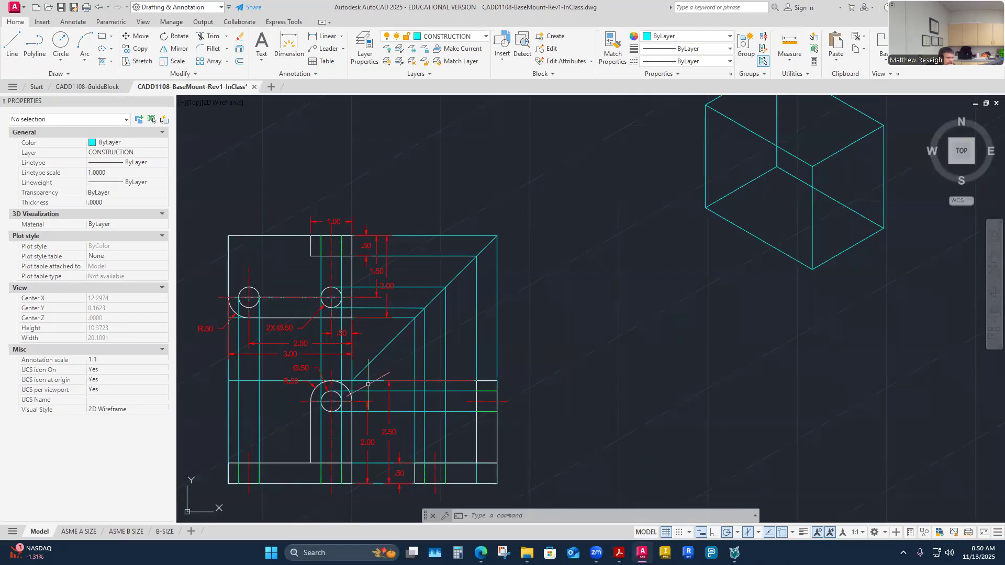
{"action": "scroll", "coordinate": [534, 303], "scroll_direction": "down", "scroll_amount": 5}
{"action": "scroll", "coordinate": [529, 322], "scroll_direction": "up", "scroll_amount": 4}
{"action": "scroll", "coordinate": [529, 324], "scroll_direction": "down", "scroll_amount": 4}
{"action": "scroll", "coordinate": [530, 324], "scroll_direction": "up", "scroll_amount": 6}
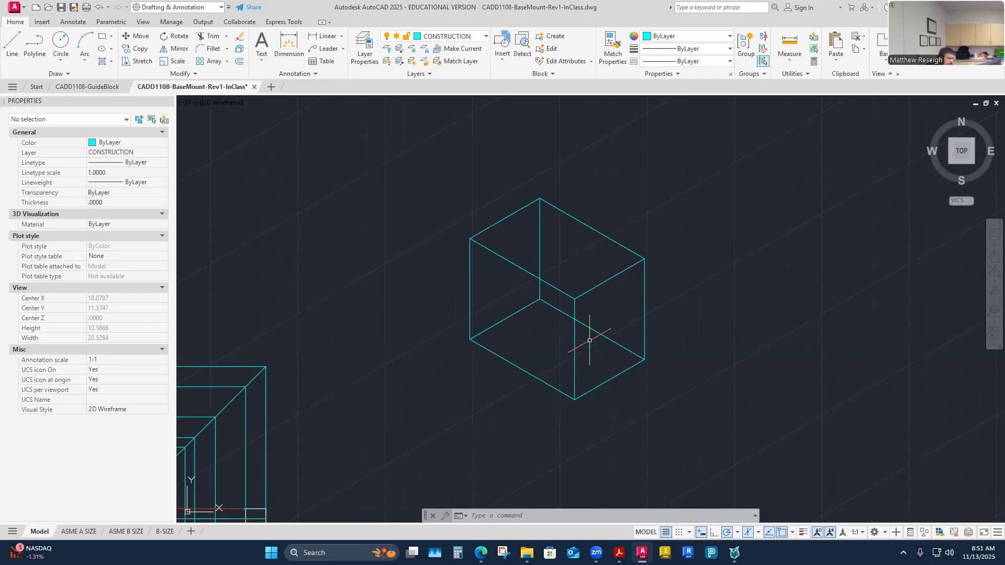
Make VISIBLE-OBJECT the current layer and trace the four bottom edges of the isometric box with lines
{"action": "scroll", "coordinate": [658, 332], "scroll_direction": "up", "scroll_amount": 2}
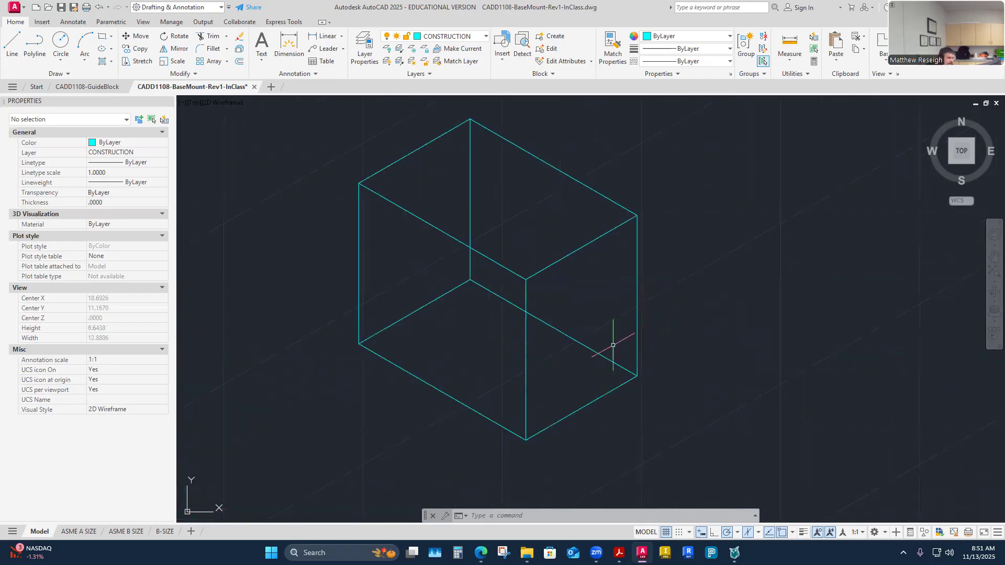
{"action": "left_click", "coordinate": [455, 36]}
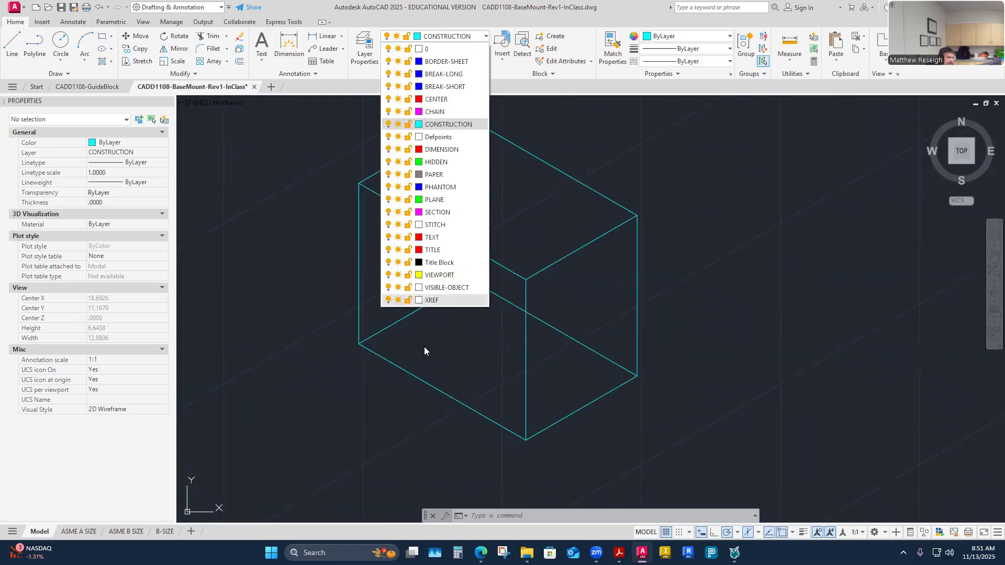
{"action": "left_click", "coordinate": [438, 289]}
{"action": "left_click", "coordinate": [12, 42]}
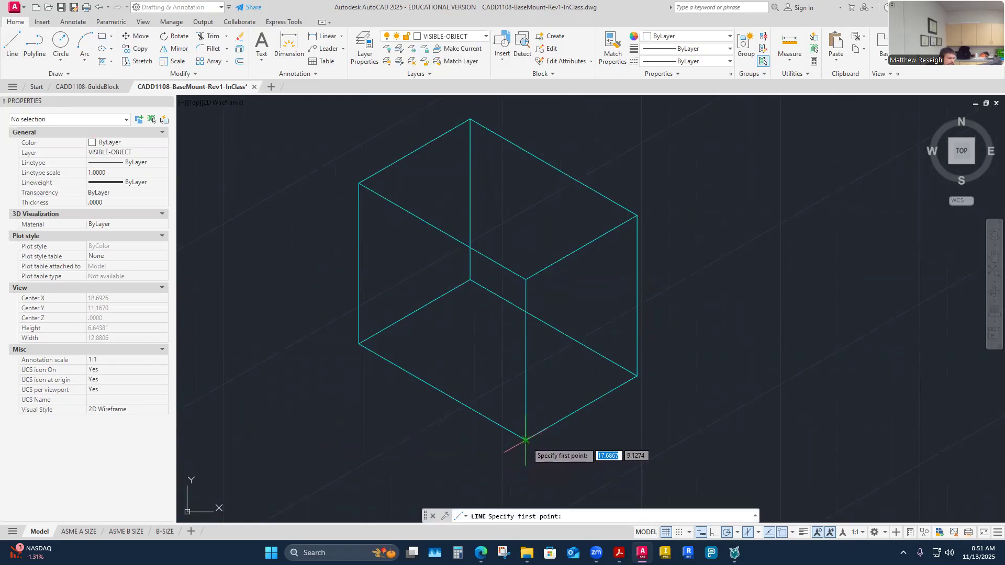
{"action": "left_click", "coordinate": [526, 440]}
{"action": "left_click", "coordinate": [359, 342]}
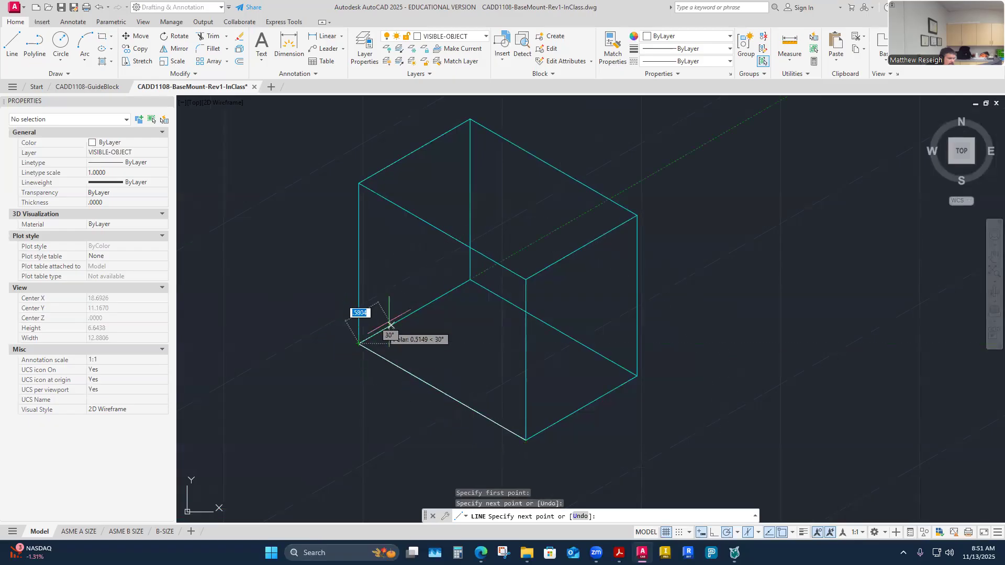
{"action": "left_click", "coordinate": [469, 280]}
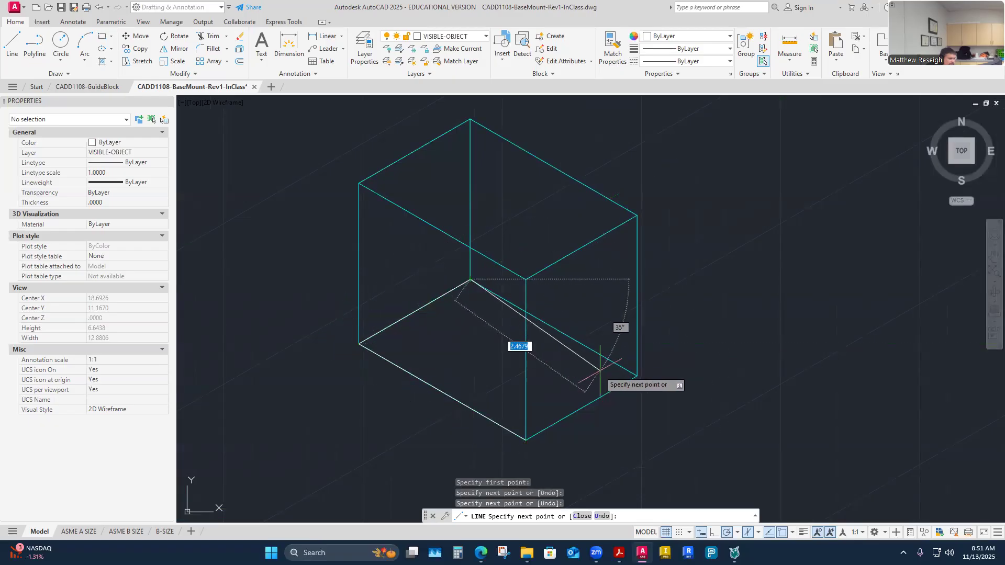
{"action": "left_click", "coordinate": [637, 376]}
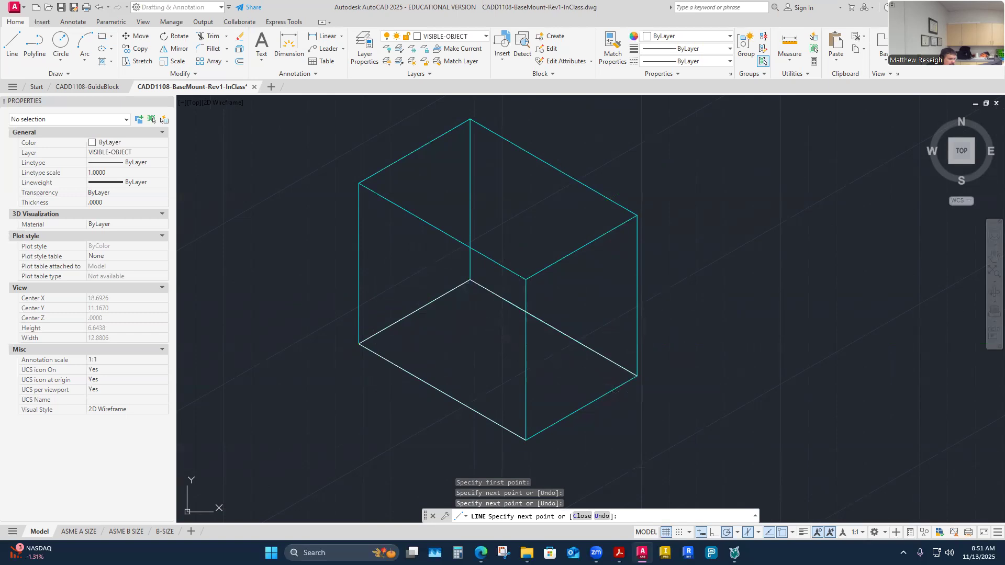
{"action": "left_click", "coordinate": [536, 434]}
{"action": "right_click", "coordinate": [529, 445]}
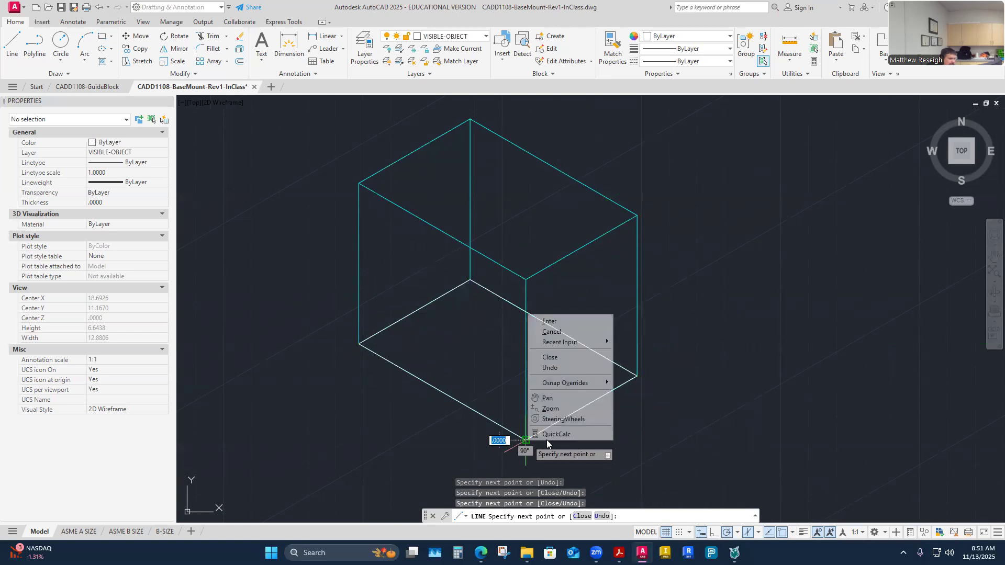
{"action": "left_click", "coordinate": [550, 321]}
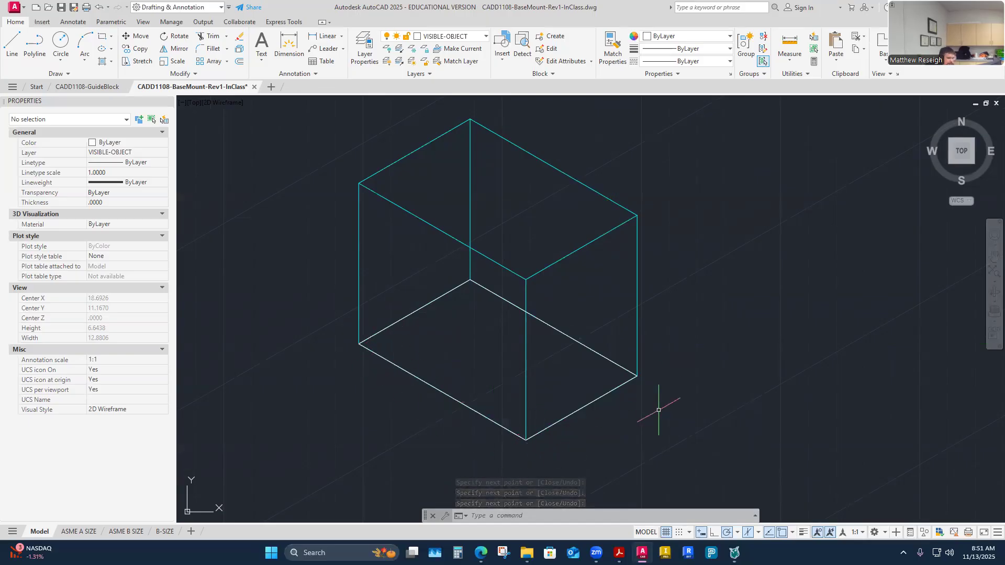
Draw the base's right end face by running lines 0.5 up from the front bottom corner, parallel to the bottom edge, and down to the right corner
{"action": "right_click", "coordinate": [300, 285]}
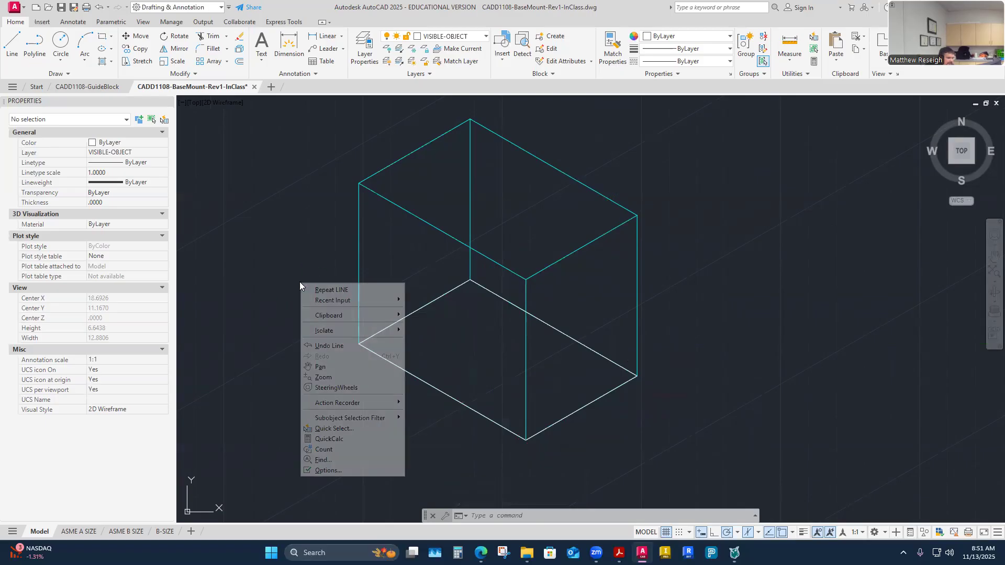
{"action": "left_click", "coordinate": [332, 290]}
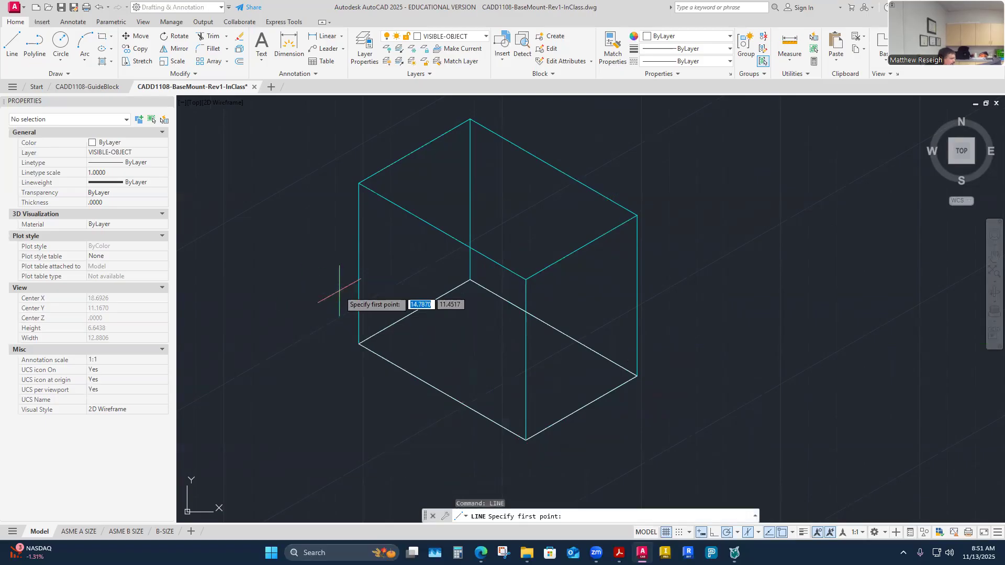
{"action": "left_click", "coordinate": [526, 440]}
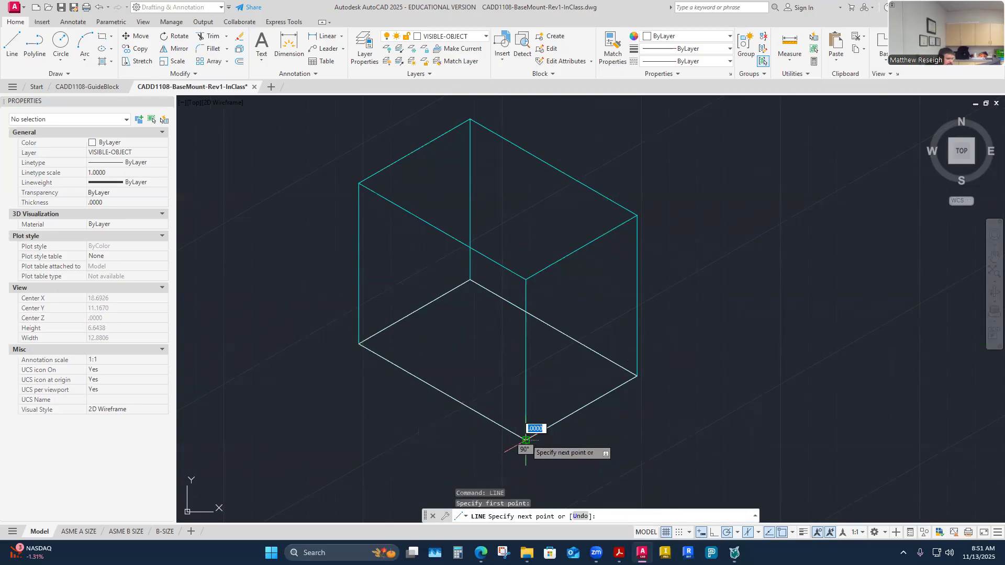
{"action": "type", "text": ".5"}
{"action": "key", "text": "Return"}
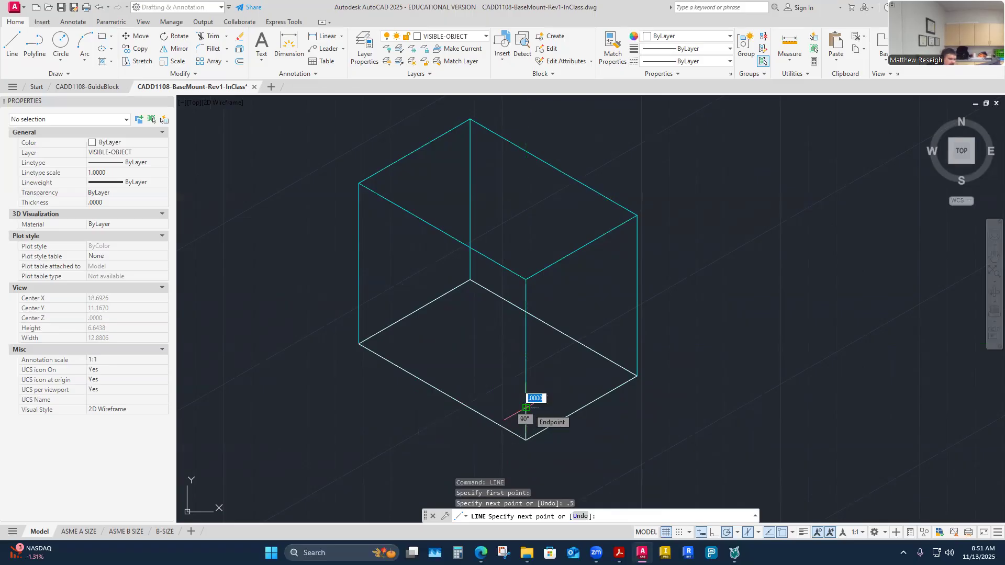
{"action": "scroll", "coordinate": [585, 401], "scroll_direction": "up", "scroll_amount": 2}
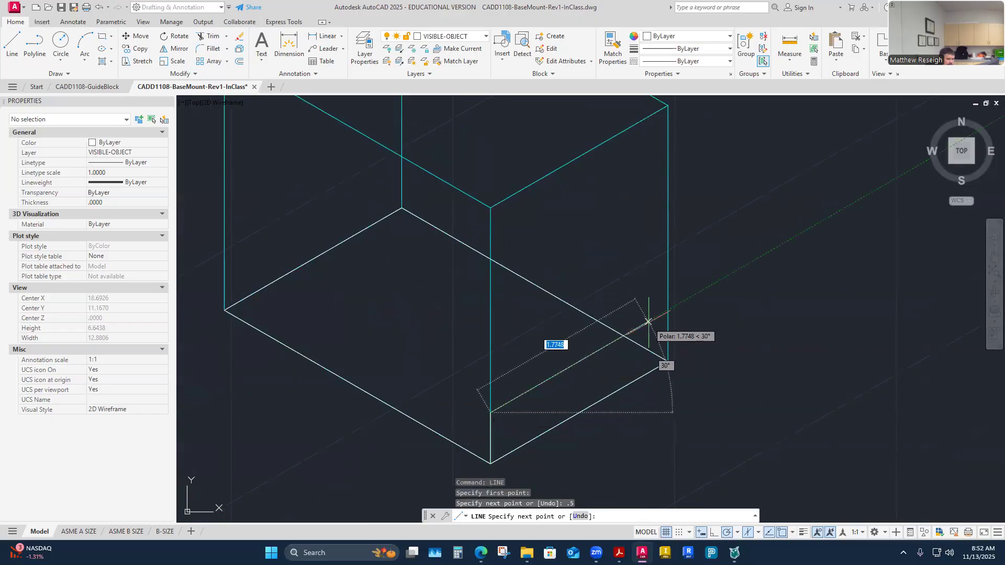
{"action": "left_click", "coordinate": [668, 311]}
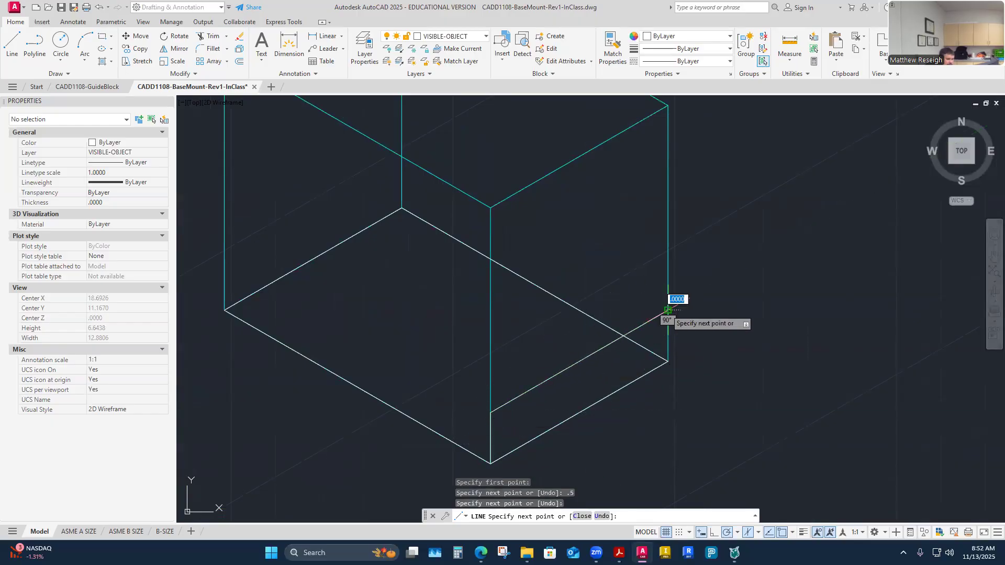
{"action": "left_click", "coordinate": [668, 361]}
{"action": "right_click", "coordinate": [668, 361]}
{"action": "left_click", "coordinate": [693, 370]}
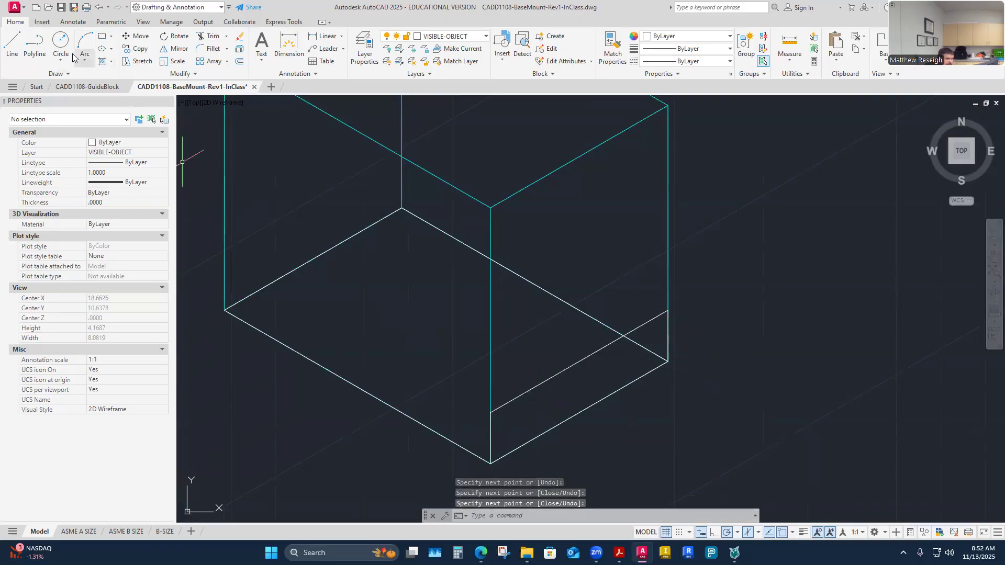
Draw the base's long front top edge from the 0.5-high front corner, parallel to the bottom edge, to the box's left vertical
{"action": "left_click", "coordinate": [12, 44]}
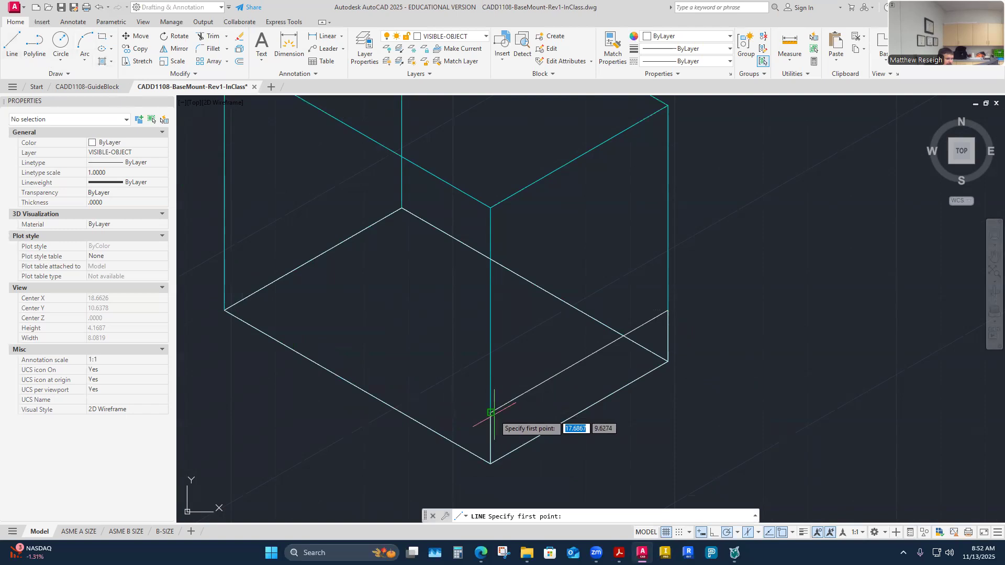
{"action": "left_click", "coordinate": [491, 413]}
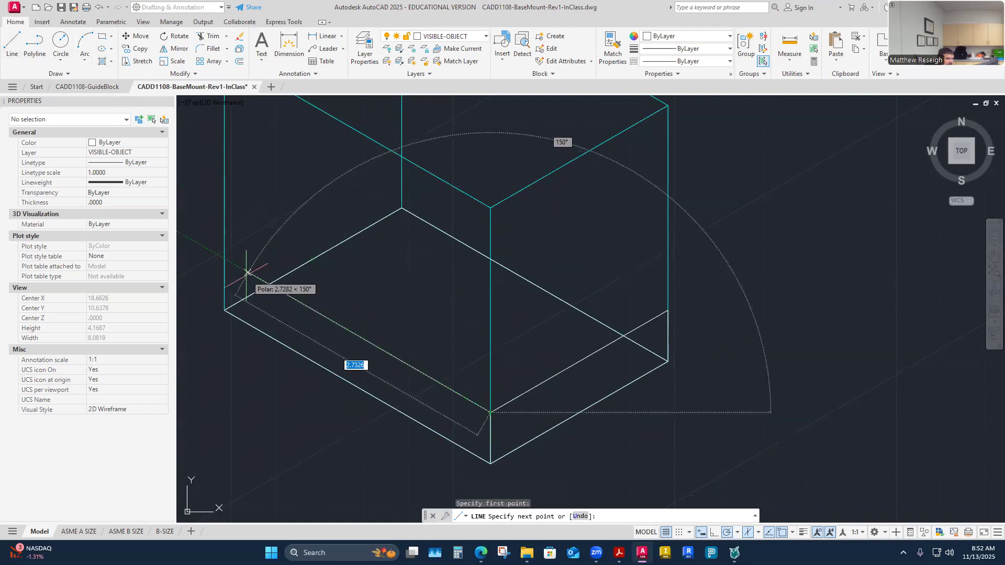
{"action": "left_click", "coordinate": [224, 259]}
{"action": "right_click", "coordinate": [224, 258]}
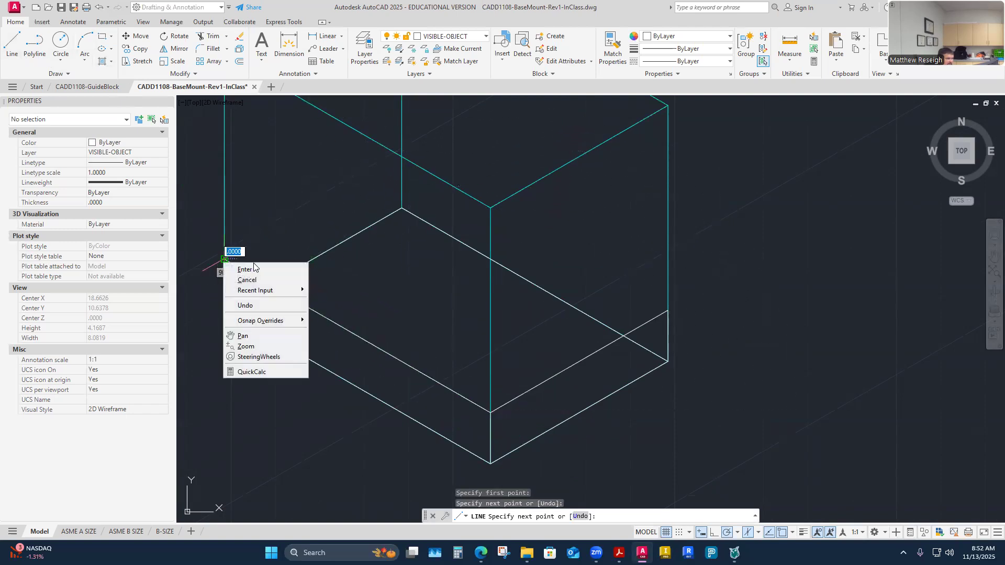
{"action": "left_click", "coordinate": [240, 263]}
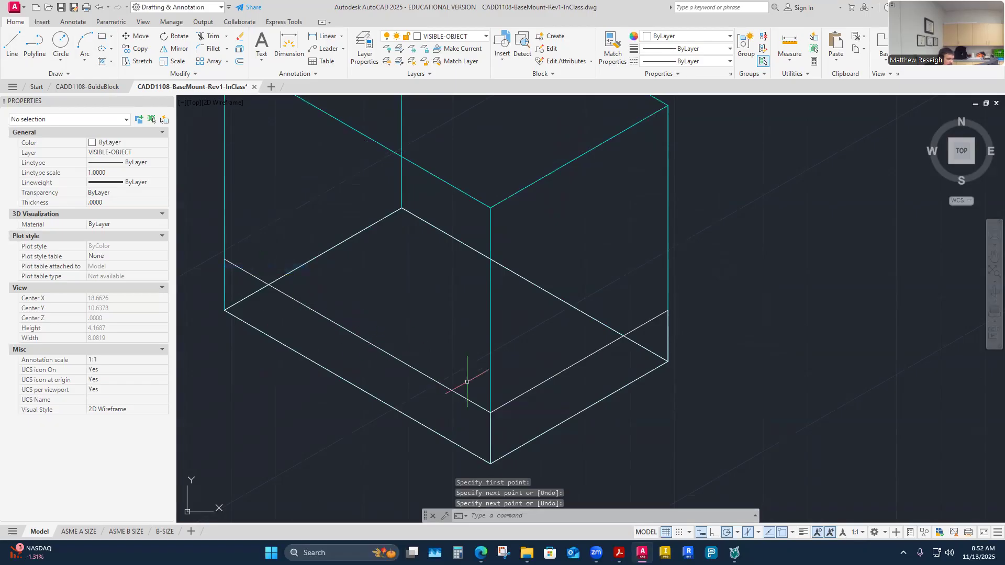
Draw the base's two rear top edges from the right end's upper corner to the box's back vertical and on to the left upper corner
{"action": "scroll", "coordinate": [444, 359], "scroll_direction": "down", "scroll_amount": 2}
{"action": "scroll", "coordinate": [527, 336], "scroll_direction": "up", "scroll_amount": 2}
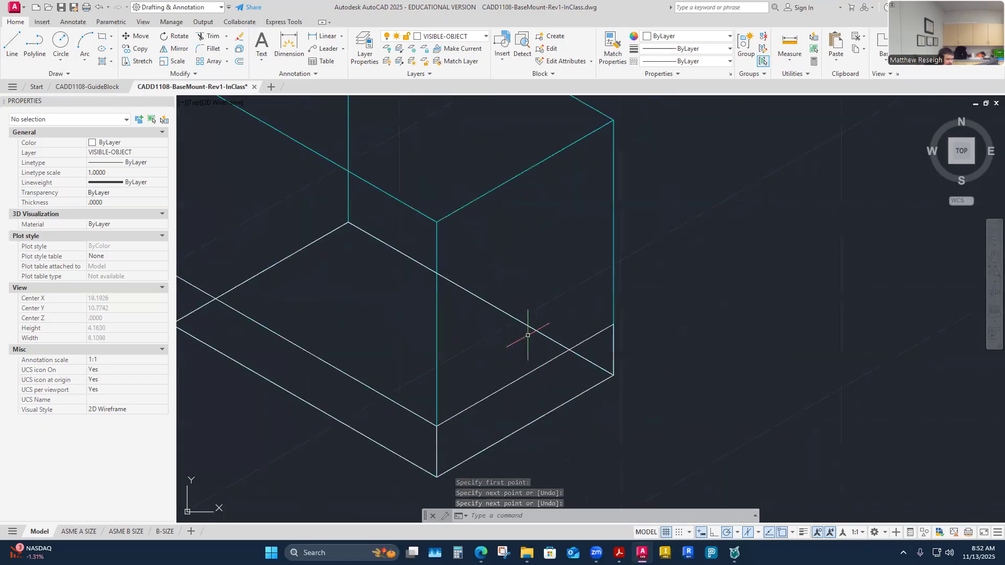
{"action": "scroll", "coordinate": [543, 338], "scroll_direction": "down", "scroll_amount": 2}
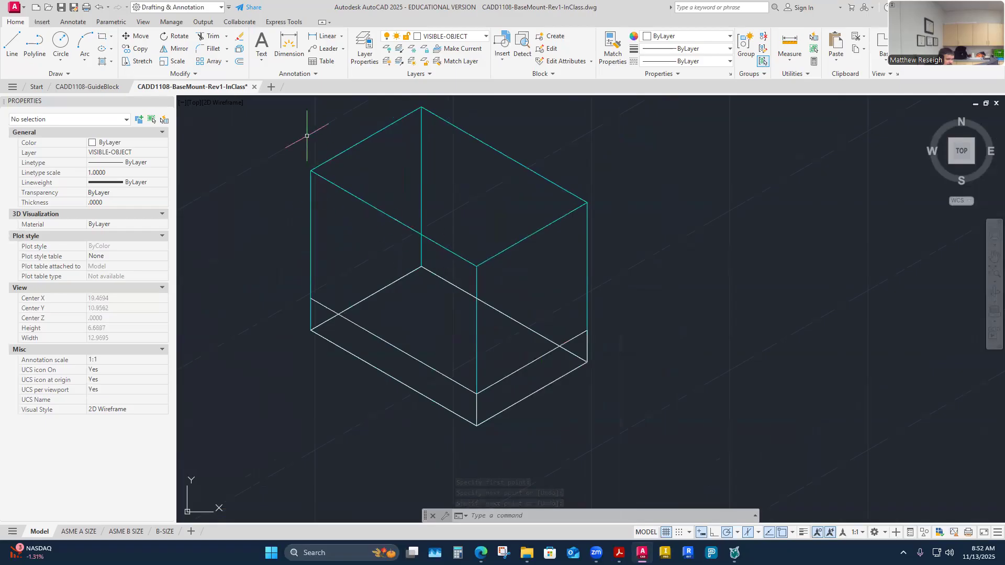
{"action": "scroll", "coordinate": [517, 302], "scroll_direction": "up", "scroll_amount": 2}
{"action": "right_click", "coordinate": [530, 303]}
{"action": "left_click", "coordinate": [548, 309]}
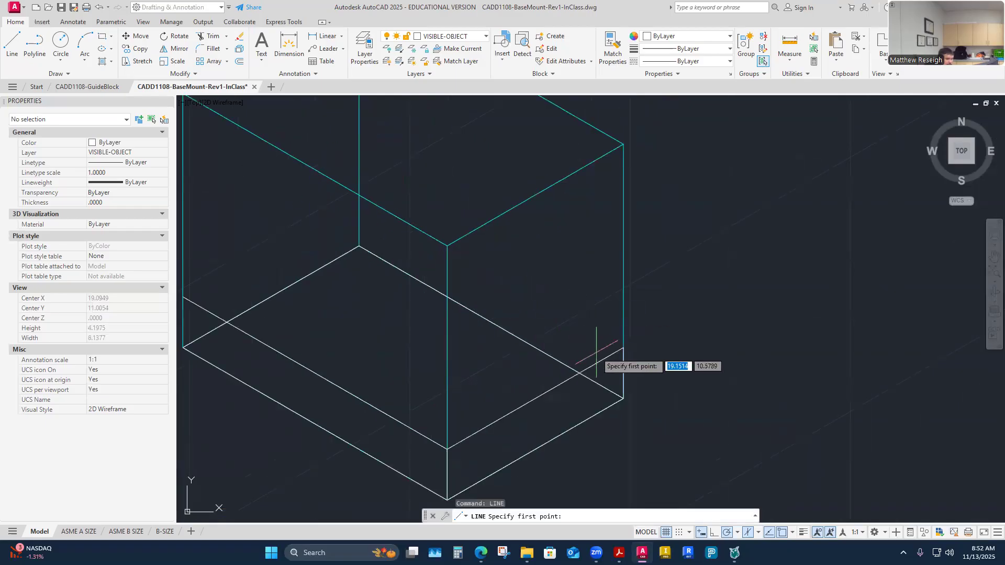
{"action": "left_click", "coordinate": [623, 348]}
{"action": "scroll", "coordinate": [503, 300], "scroll_direction": "down", "scroll_amount": 2}
{"action": "scroll", "coordinate": [475, 268], "scroll_direction": "up", "scroll_amount": 2}
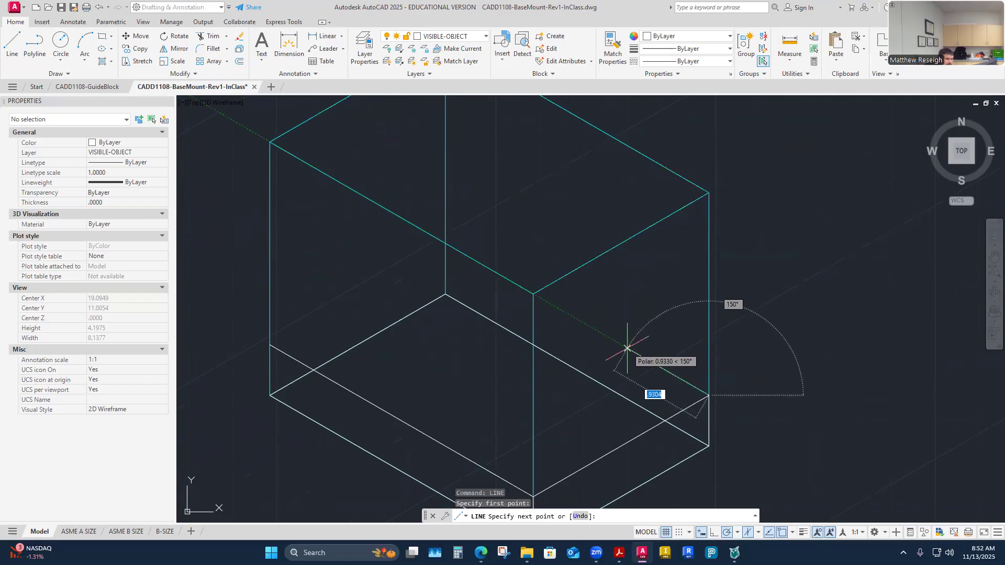
{"action": "scroll", "coordinate": [546, 302], "scroll_direction": "up", "scroll_amount": 4}
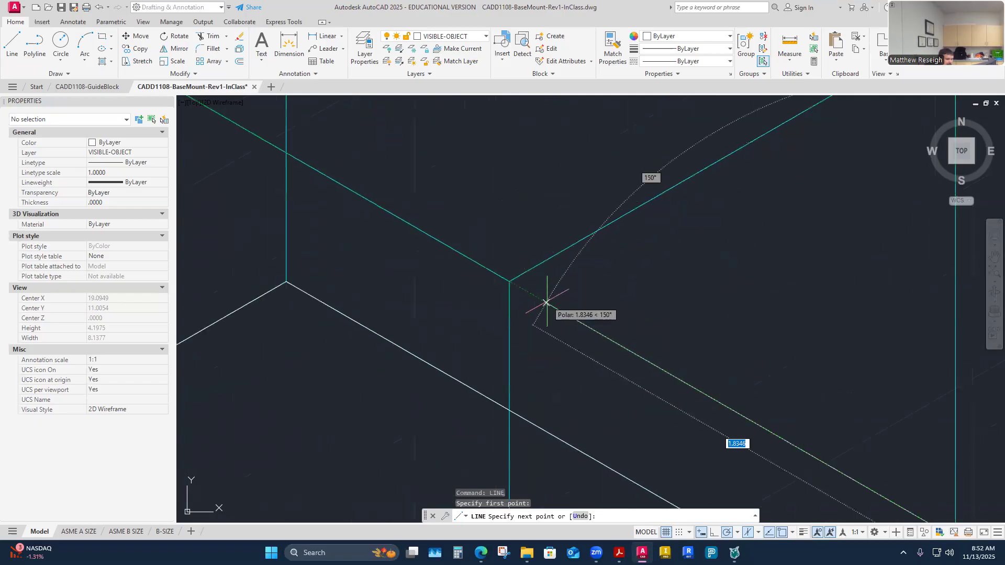
{"action": "scroll", "coordinate": [550, 311], "scroll_direction": "down", "scroll_amount": 4}
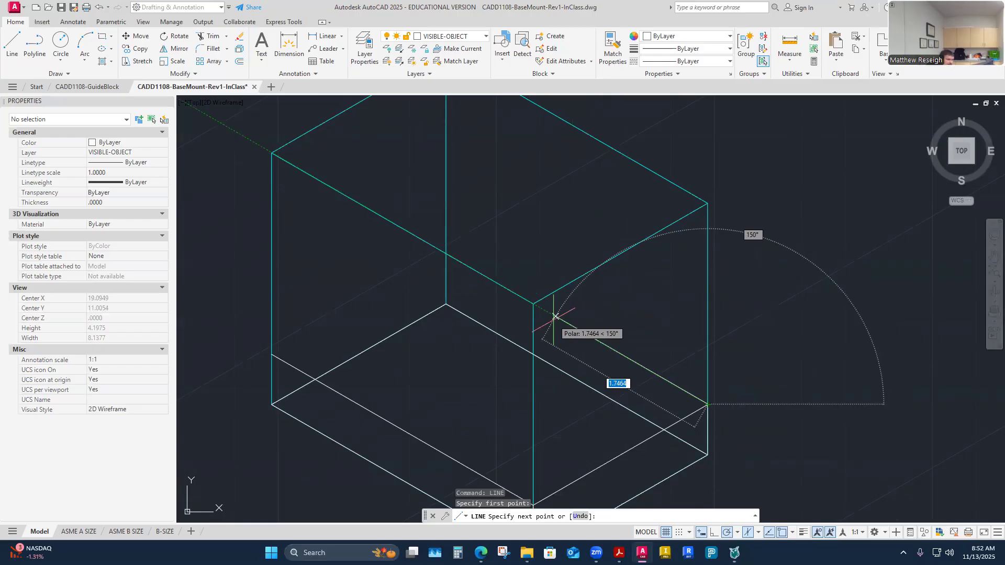
{"action": "scroll", "coordinate": [461, 268], "scroll_direction": "up", "scroll_amount": 3}
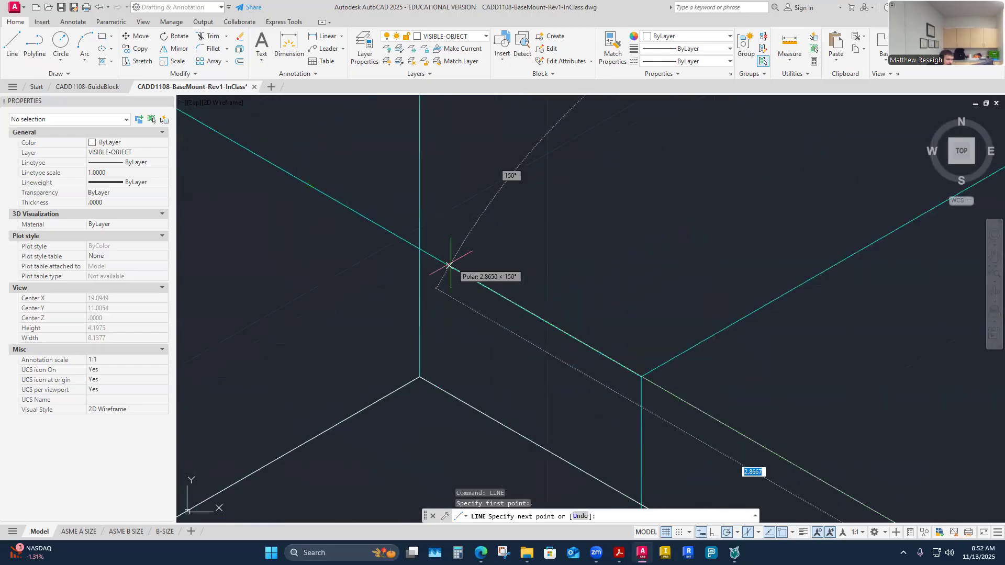
{"action": "scroll", "coordinate": [419, 246], "scroll_direction": "up", "scroll_amount": 2}
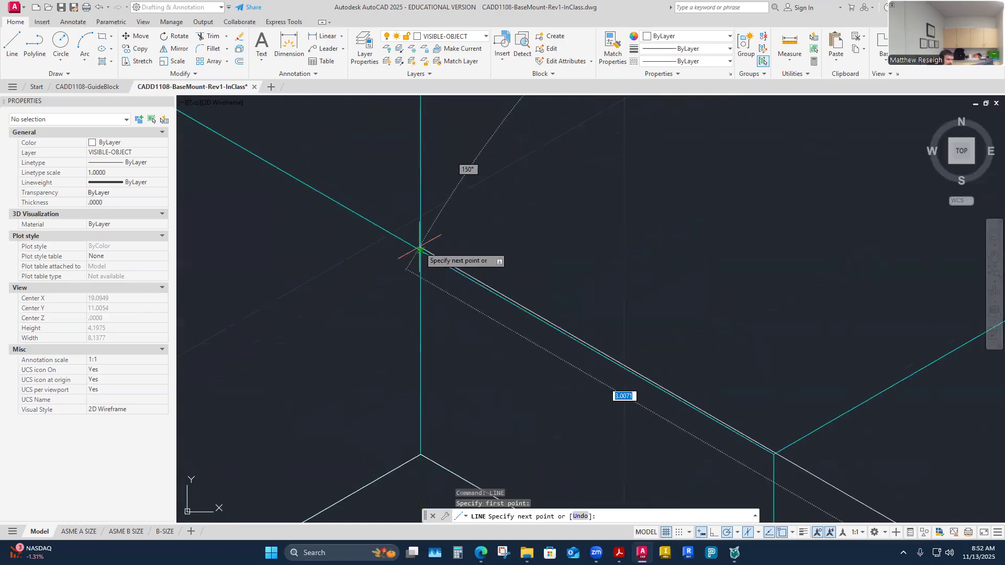
{"action": "left_click", "coordinate": [420, 250]}
{"action": "scroll", "coordinate": [419, 249], "scroll_direction": "down", "scroll_amount": 4}
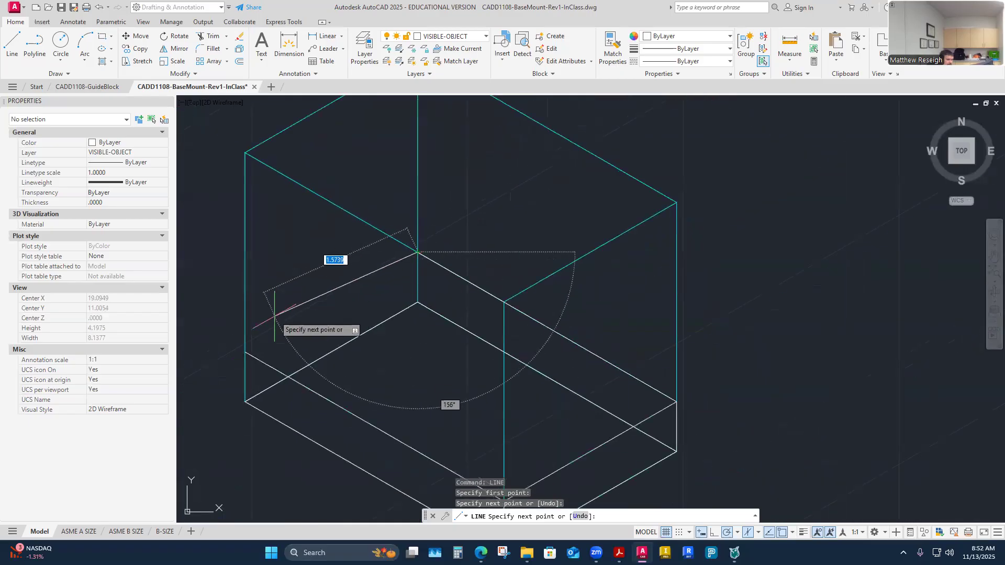
{"action": "left_click", "coordinate": [245, 351]}
{"action": "right_click", "coordinate": [246, 352]}
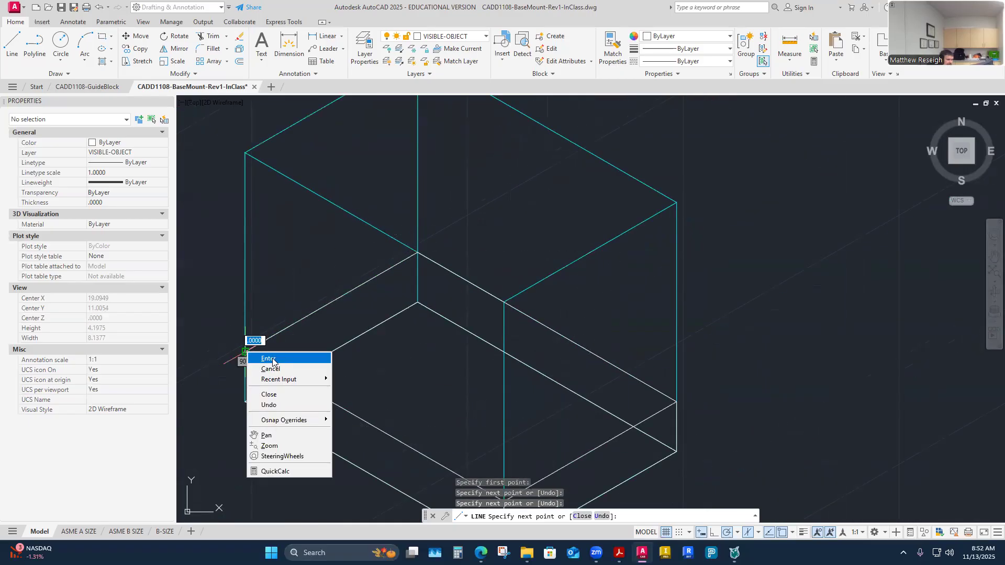
{"action": "left_click", "coordinate": [273, 359]}
Trim away the two visible-object lines along the base's hidden rear bottom edges, keeping the construction lines beneath them
{"action": "scroll", "coordinate": [407, 350], "scroll_direction": "down", "scroll_amount": 3}
{"action": "scroll", "coordinate": [455, 396], "scroll_direction": "up", "scroll_amount": 1}
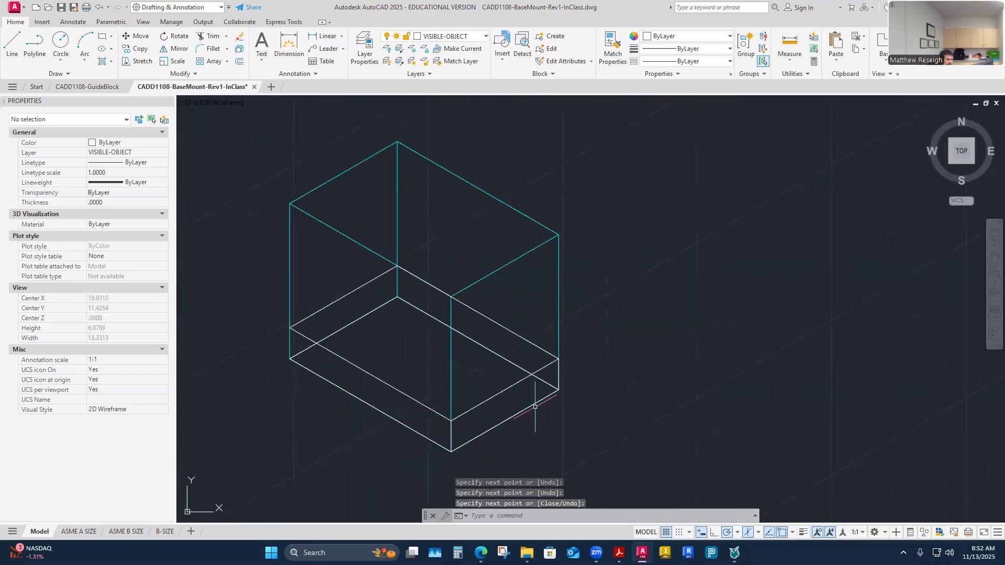
{"action": "scroll", "coordinate": [535, 407], "scroll_direction": "up", "scroll_amount": 2}
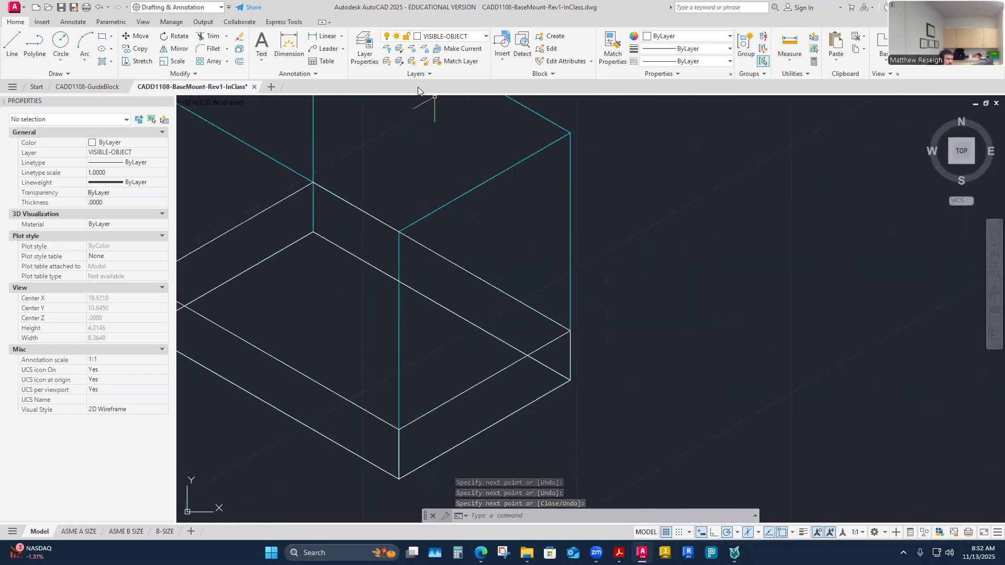
{"action": "left_click", "coordinate": [209, 36]}
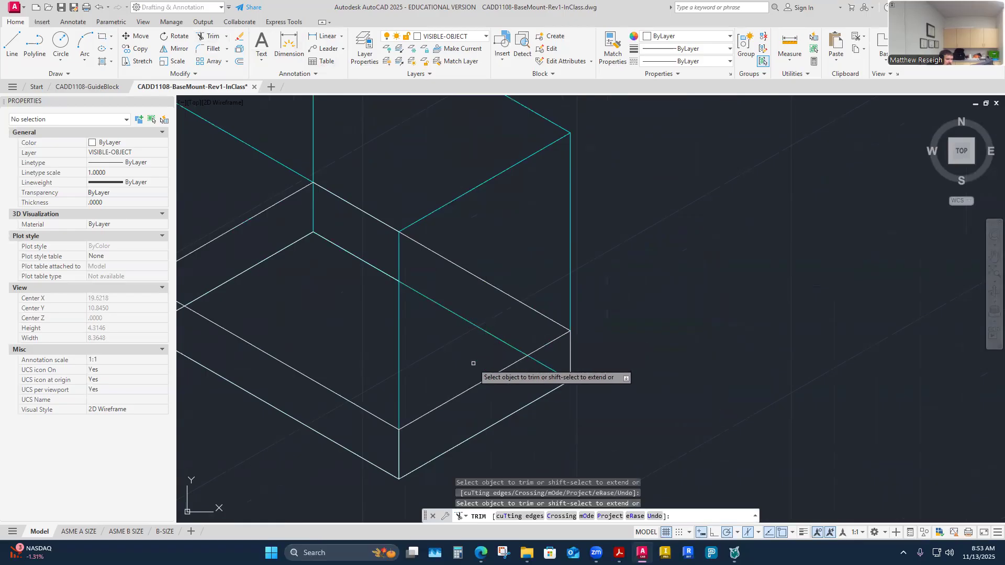
{"action": "scroll", "coordinate": [478, 362], "scroll_direction": "down", "scroll_amount": 2}
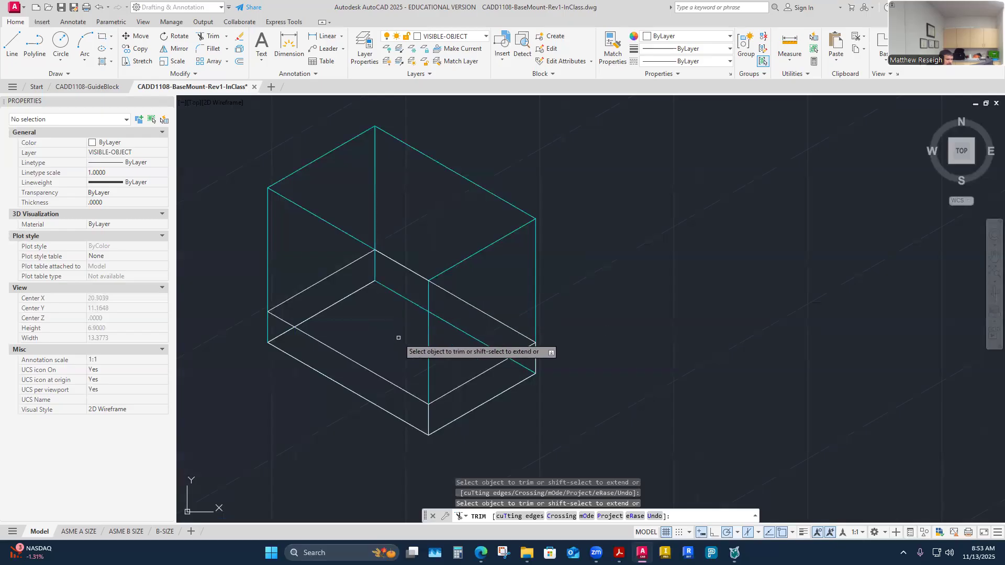
{"action": "scroll", "coordinate": [361, 327], "scroll_direction": "up", "scroll_amount": 2}
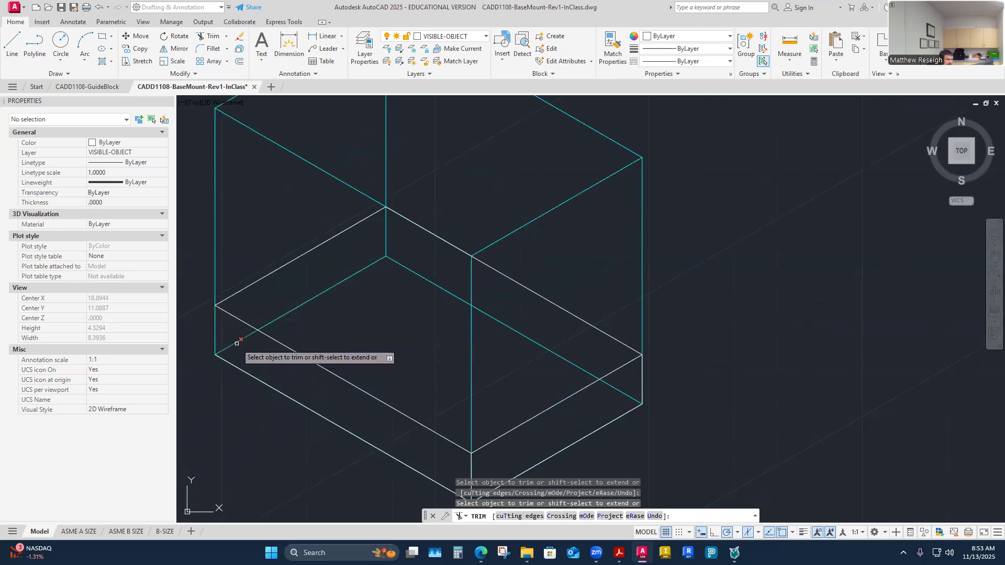
{"action": "right_click", "coordinate": [352, 337]}
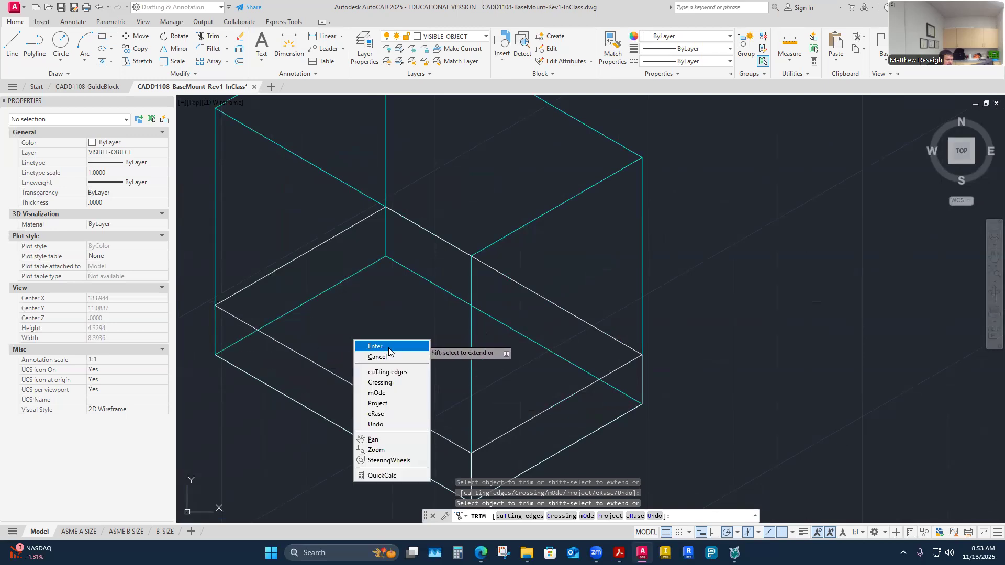
{"action": "left_click", "coordinate": [378, 343]}
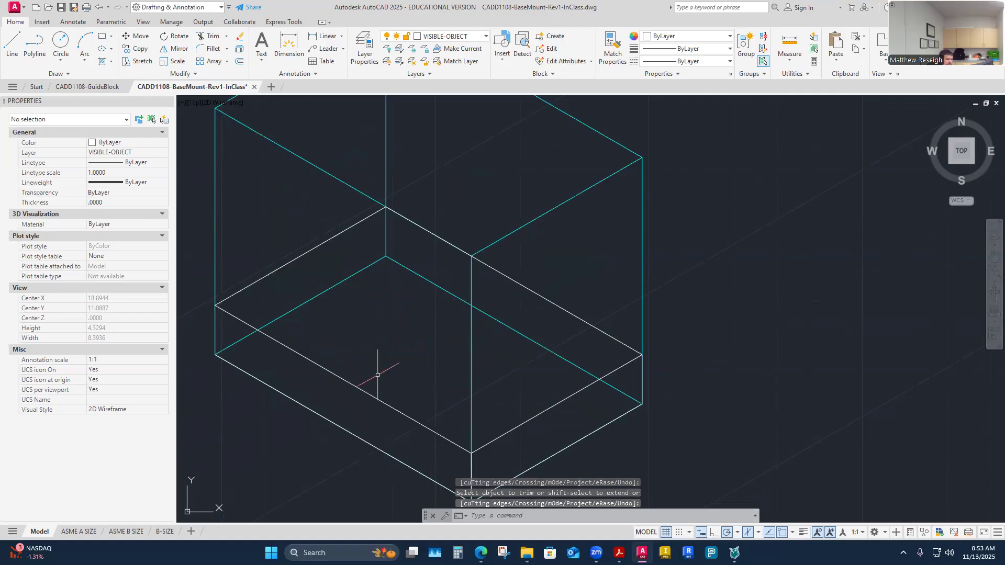
Turn off the CONSTRUCTION layer and draw the missing vertical edge at the base's left corner
{"action": "left_click", "coordinate": [478, 35]}
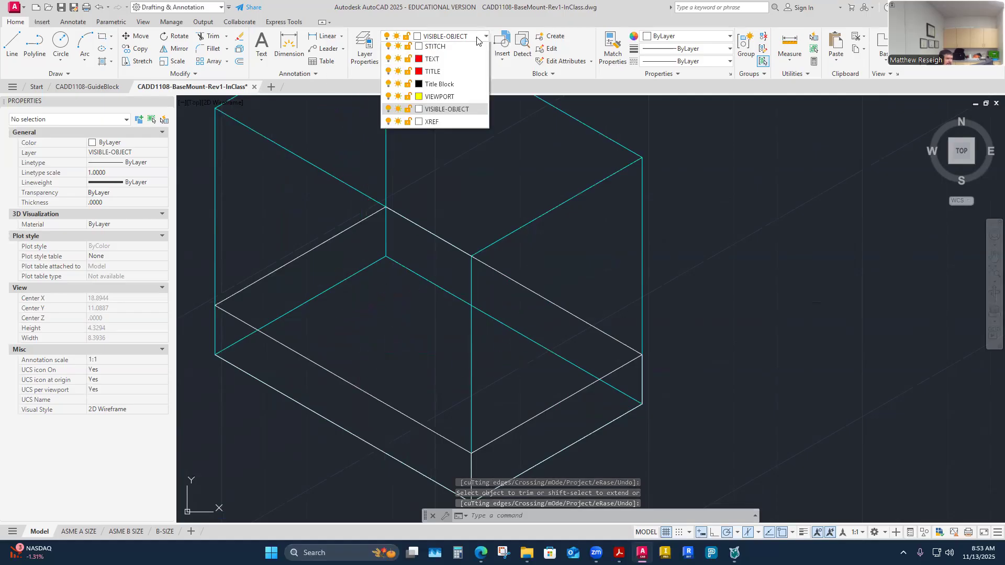
{"action": "left_click", "coordinate": [388, 125]}
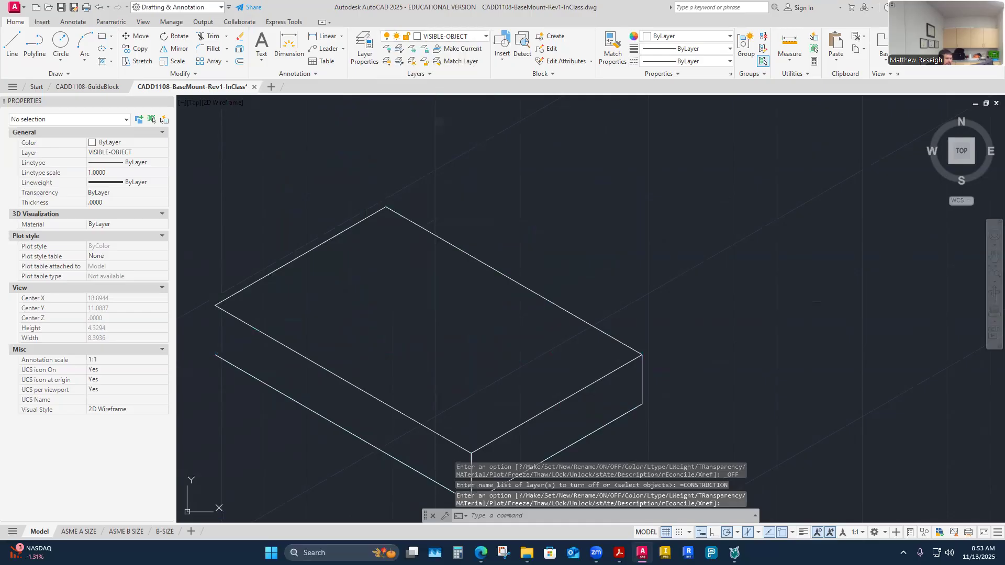
{"action": "left_click", "coordinate": [12, 45]}
{"action": "left_click", "coordinate": [216, 354]}
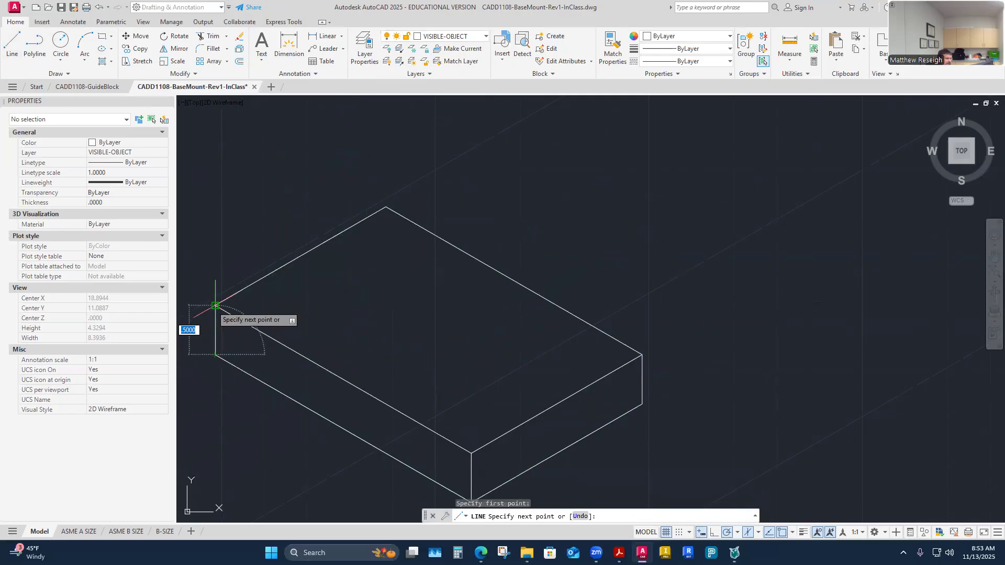
{"action": "left_click", "coordinate": [216, 305]}
{"action": "right_click", "coordinate": [215, 306]}
{"action": "left_click", "coordinate": [230, 311]}
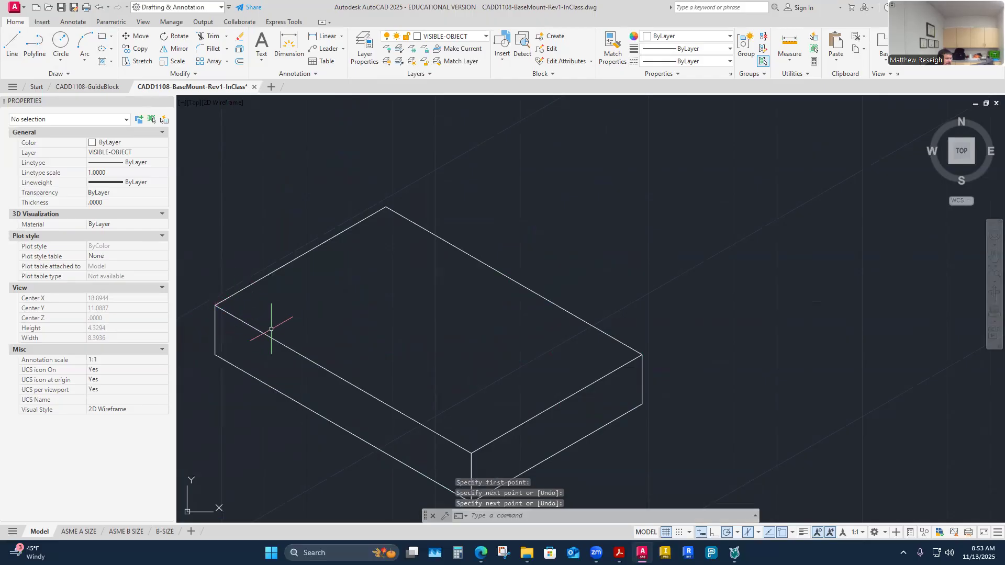
Turn the CONSTRUCTION layer back on to show the isometric box around the base
{"action": "scroll", "coordinate": [357, 278], "scroll_direction": "down", "scroll_amount": 4}
{"action": "scroll", "coordinate": [377, 277], "scroll_direction": "up", "scroll_amount": 2}
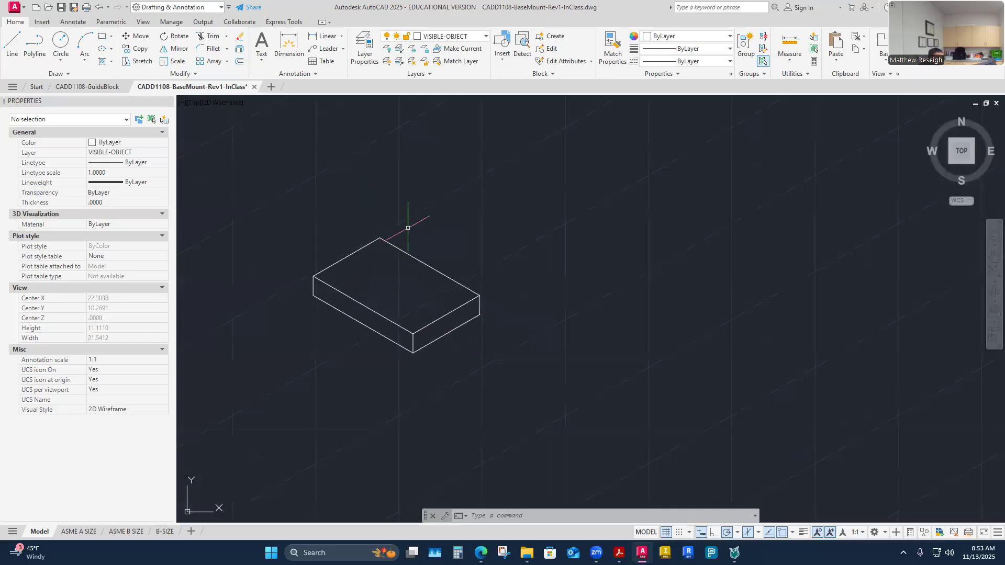
{"action": "left_click", "coordinate": [485, 36]}
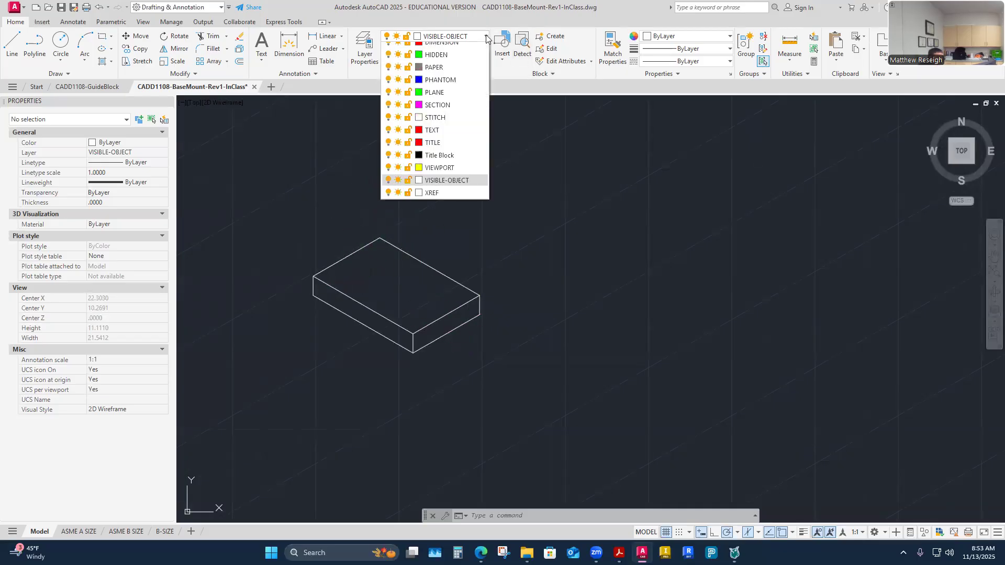
{"action": "left_click", "coordinate": [388, 124]}
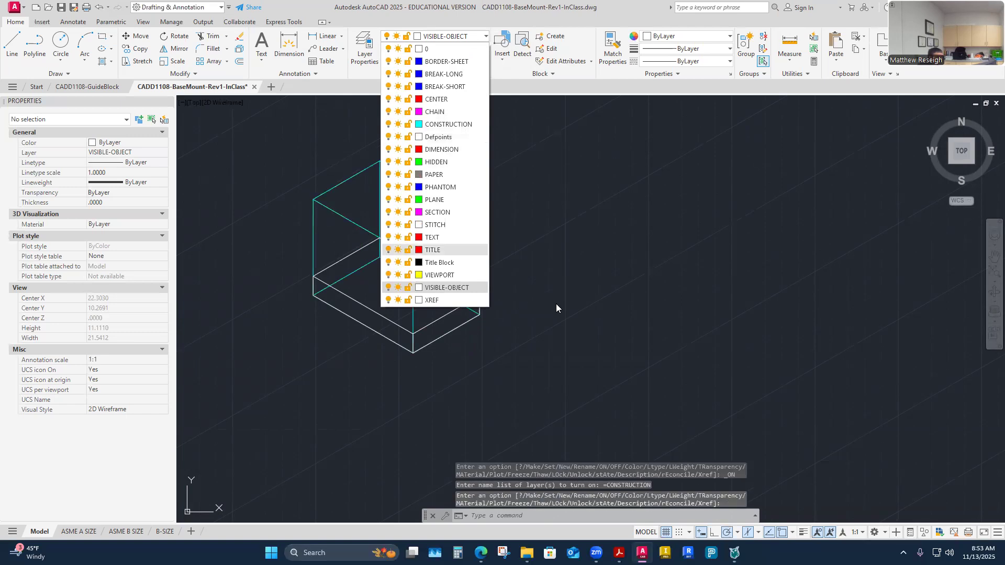
Draw a vertical line from the base's right top corner up to the construction box's upper right corner
{"action": "left_click", "coordinate": [556, 304]}
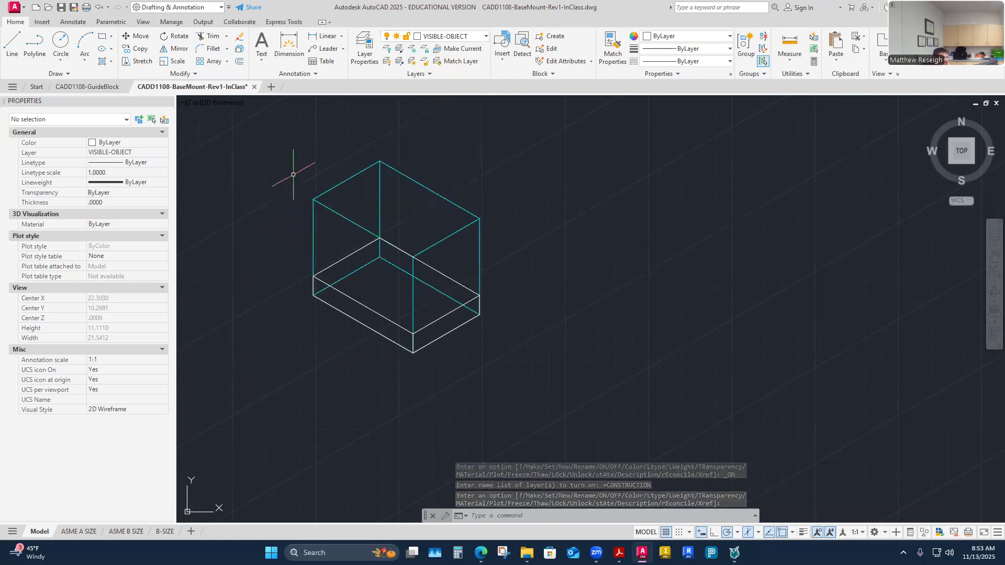
{"action": "scroll", "coordinate": [296, 199], "scroll_direction": "up", "scroll_amount": 3}
{"action": "scroll", "coordinate": [316, 195], "scroll_direction": "down", "scroll_amount": 1}
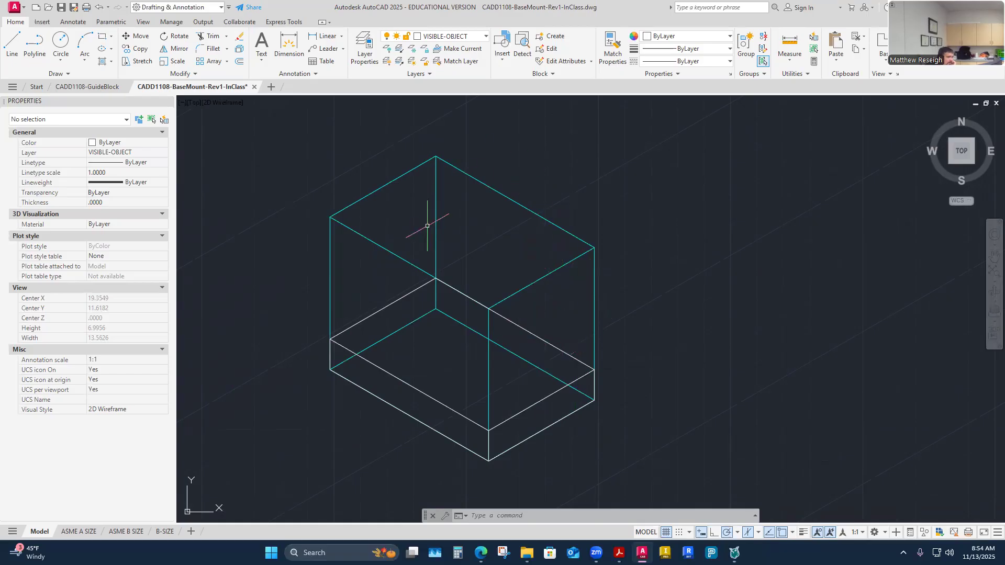
{"action": "left_click", "coordinate": [12, 44]}
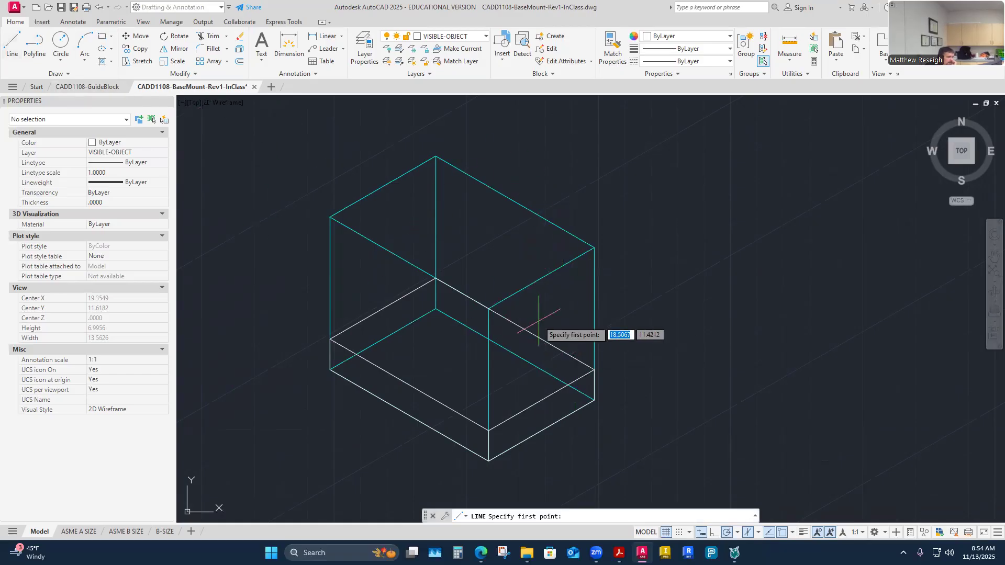
{"action": "left_click", "coordinate": [595, 370]}
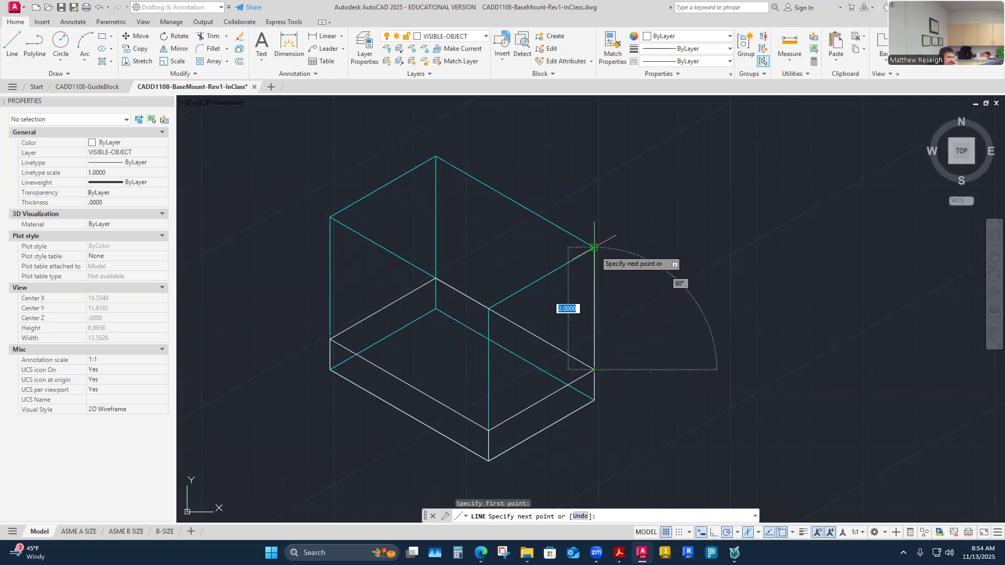
{"action": "left_click", "coordinate": [594, 247]}
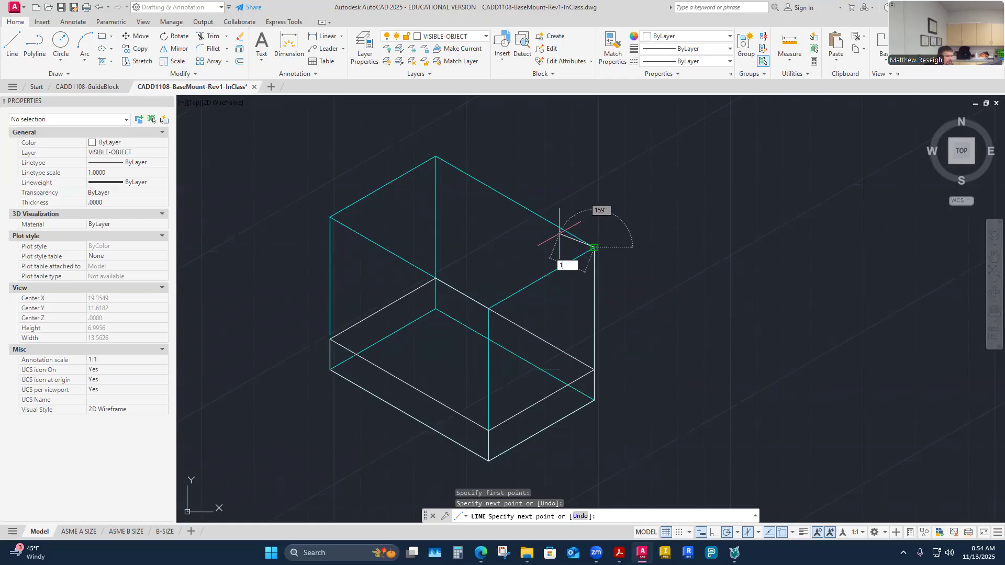
Continue 1 unit back along the construction box's rear top edge at 150°, and drop a vertical line to the base's rear top edge
{"action": "key", "text": "Escape"}
{"action": "scroll", "coordinate": [573, 234], "scroll_direction": "up", "scroll_amount": 4}
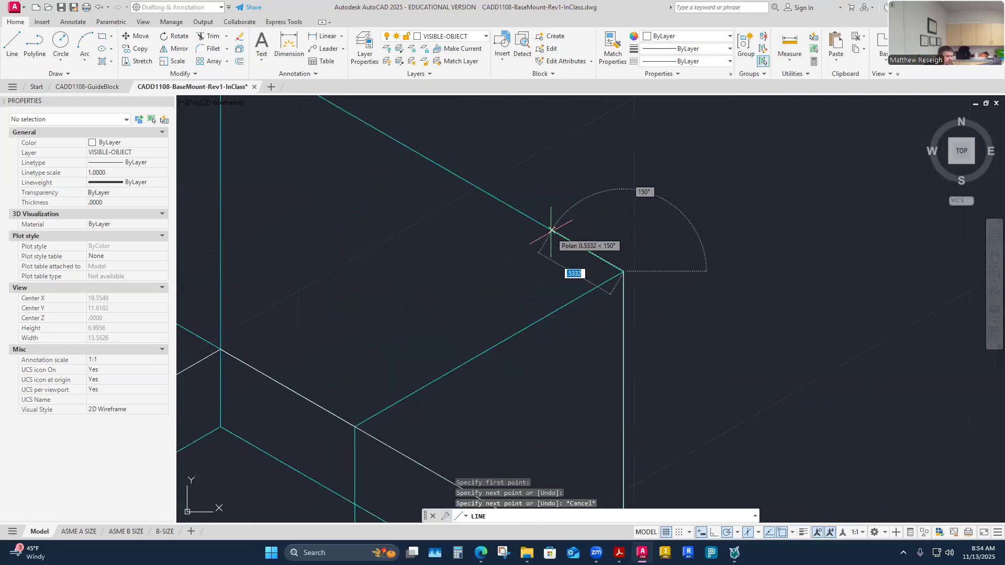
{"action": "type", "text": "1"}
{"action": "key", "text": "Return"}
{"action": "scroll", "coordinate": [482, 269], "scroll_direction": "down", "scroll_amount": 2}
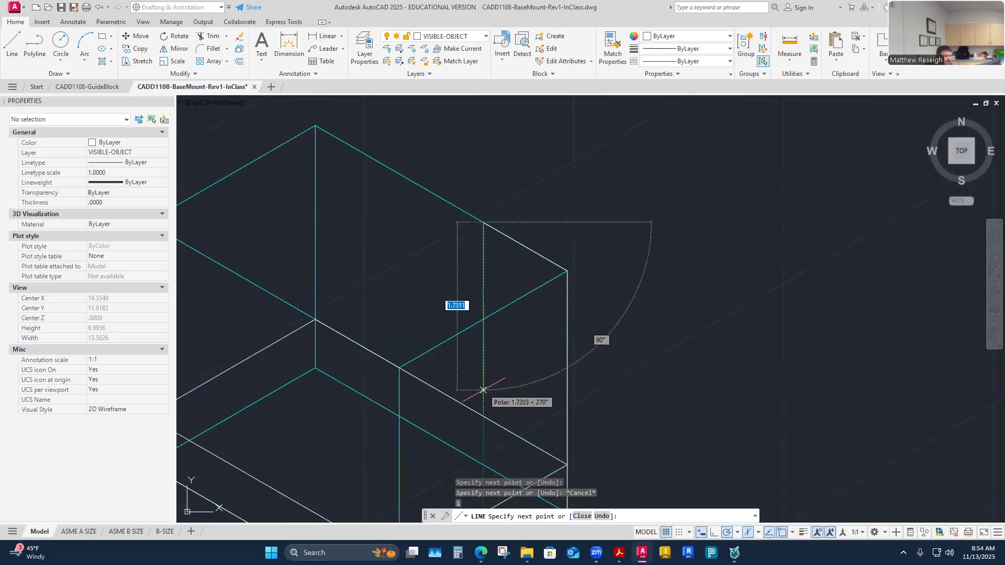
{"action": "left_click", "coordinate": [483, 416]}
{"action": "right_click", "coordinate": [483, 413]}
{"action": "left_click", "coordinate": [499, 417]}
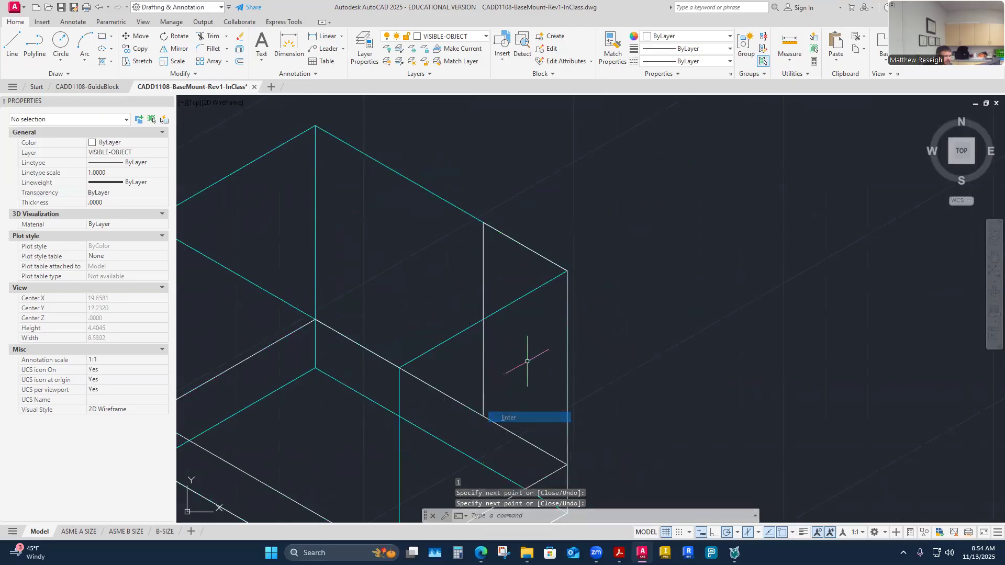
{"action": "scroll", "coordinate": [551, 339], "scroll_direction": "down", "scroll_amount": 5}
{"action": "scroll", "coordinate": [549, 332], "scroll_direction": "up", "scroll_amount": 5}
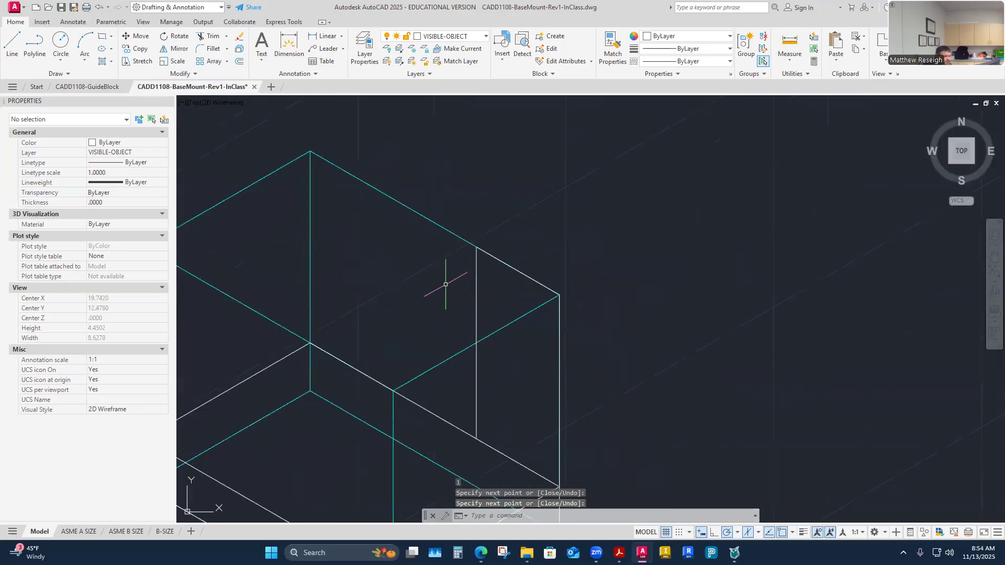
{"action": "scroll", "coordinate": [544, 239], "scroll_direction": "down", "scroll_amount": 5}
{"action": "scroll", "coordinate": [576, 249], "scroll_direction": "up", "scroll_amount": 5}
Draw a .5-unit line from the upright's right top corner along the box's end edge, with a vertical down to the base's top edge
{"action": "right_click", "coordinate": [587, 252]}
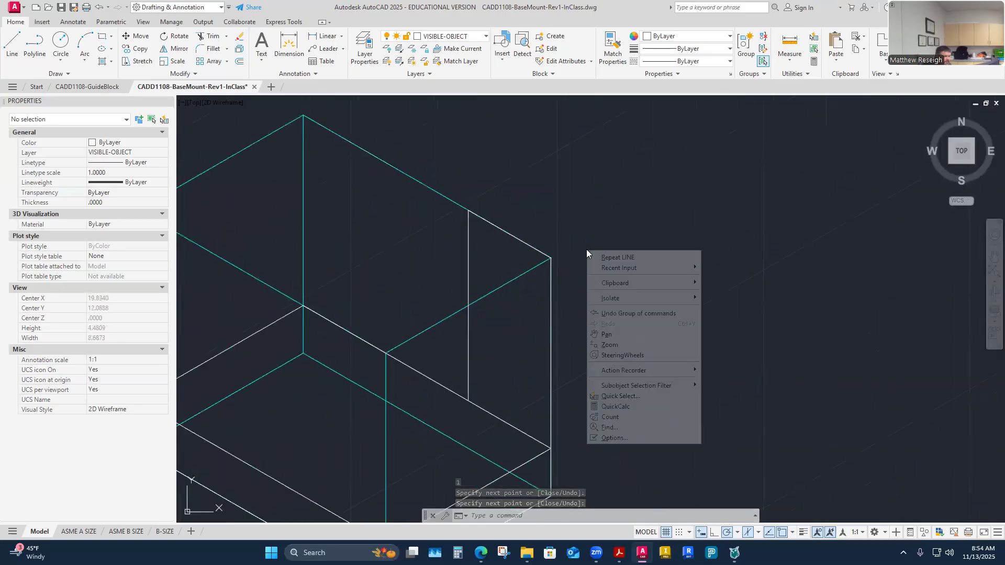
{"action": "left_click", "coordinate": [617, 258]}
{"action": "left_click", "coordinate": [551, 257]}
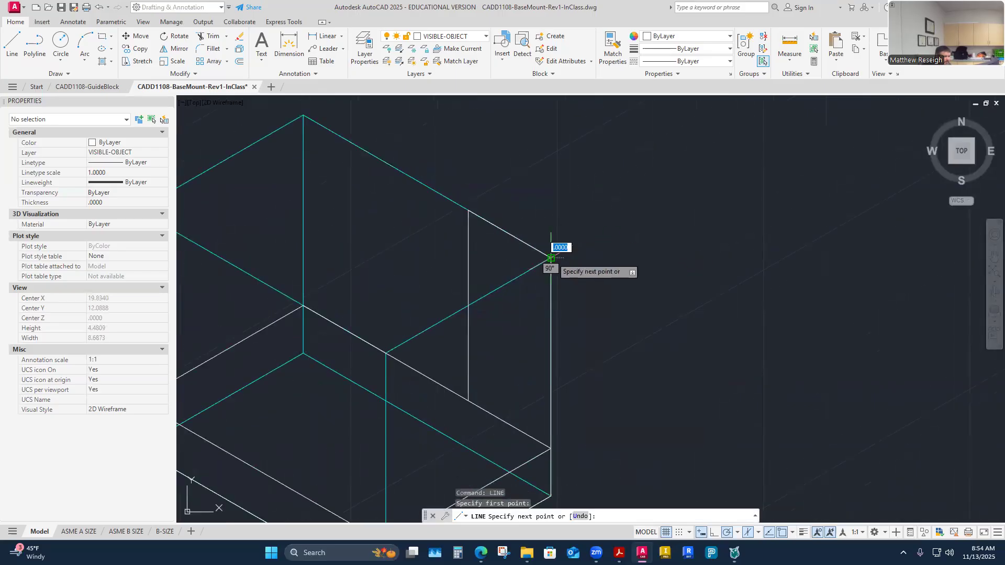
{"action": "type", "text": ".5"}
{"action": "key", "text": "Return"}
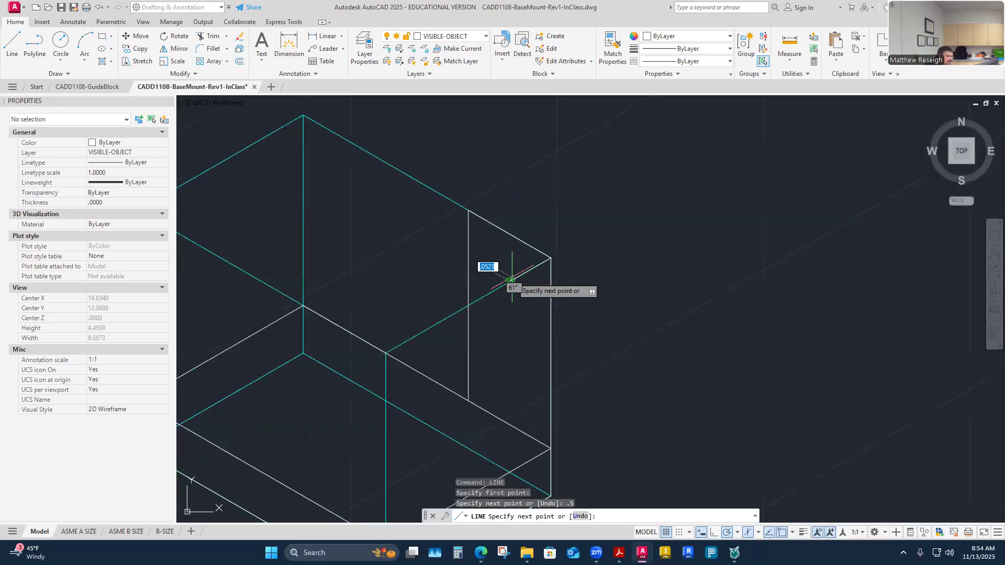
{"action": "scroll", "coordinate": [492, 311], "scroll_direction": "down", "scroll_amount": 2}
{"action": "scroll", "coordinate": [518, 390], "scroll_direction": "up", "scroll_amount": 5}
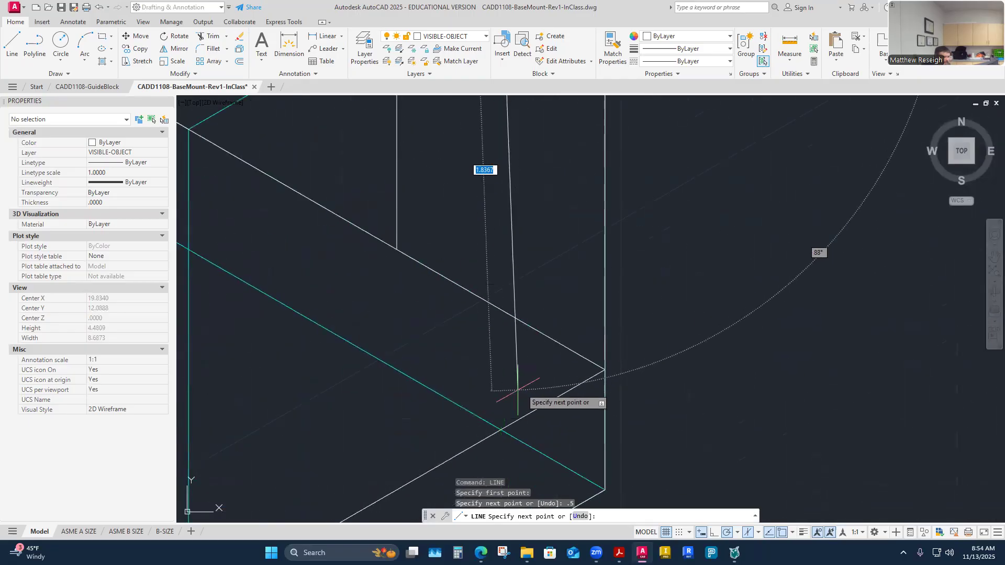
{"action": "scroll", "coordinate": [501, 401], "scroll_direction": "up", "scroll_amount": 4}
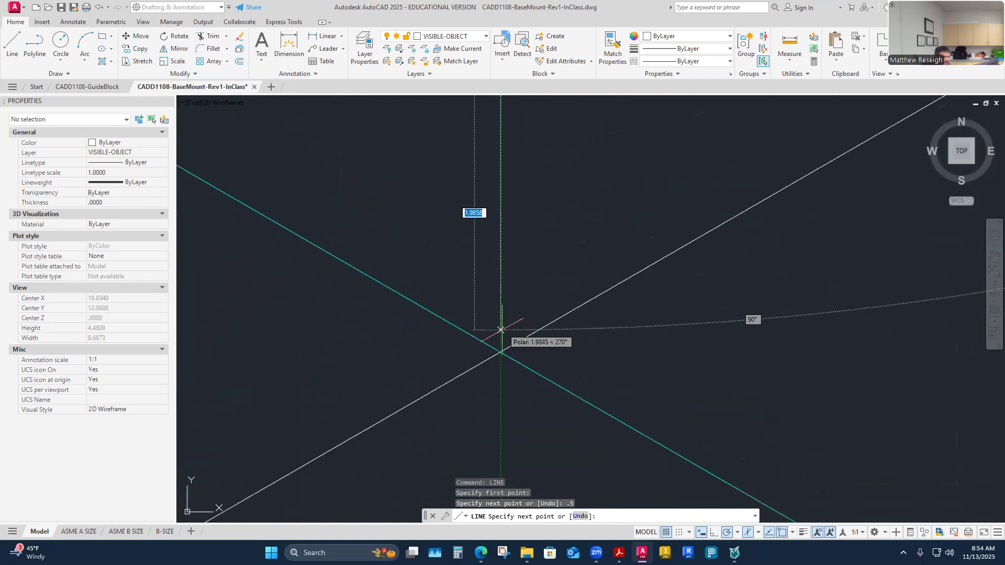
{"action": "left_click", "coordinate": [497, 375]}
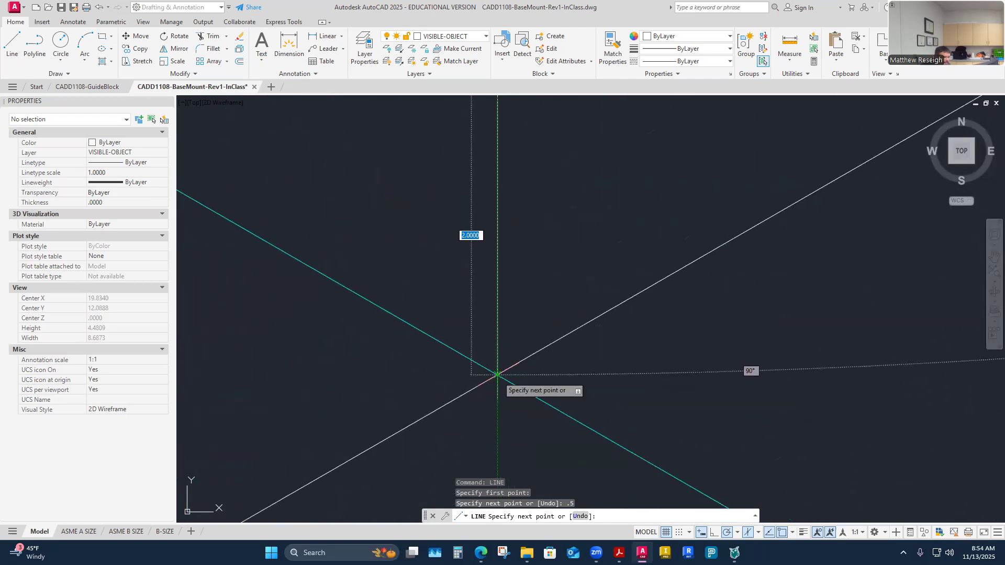
{"action": "key", "text": "Escape"}
{"action": "key", "text": "Escape"}
Complete the upright's top face with a 1-unit line at 150° from its front corner and a closing line to its rear corner
{"action": "scroll", "coordinate": [524, 356], "scroll_direction": "down", "scroll_amount": 10}
{"action": "scroll", "coordinate": [482, 253], "scroll_direction": "up", "scroll_amount": 3}
{"action": "right_click", "coordinate": [482, 252]}
{"action": "left_click", "coordinate": [515, 262]}
{"action": "scroll", "coordinate": [520, 251], "scroll_direction": "down", "scroll_amount": 3}
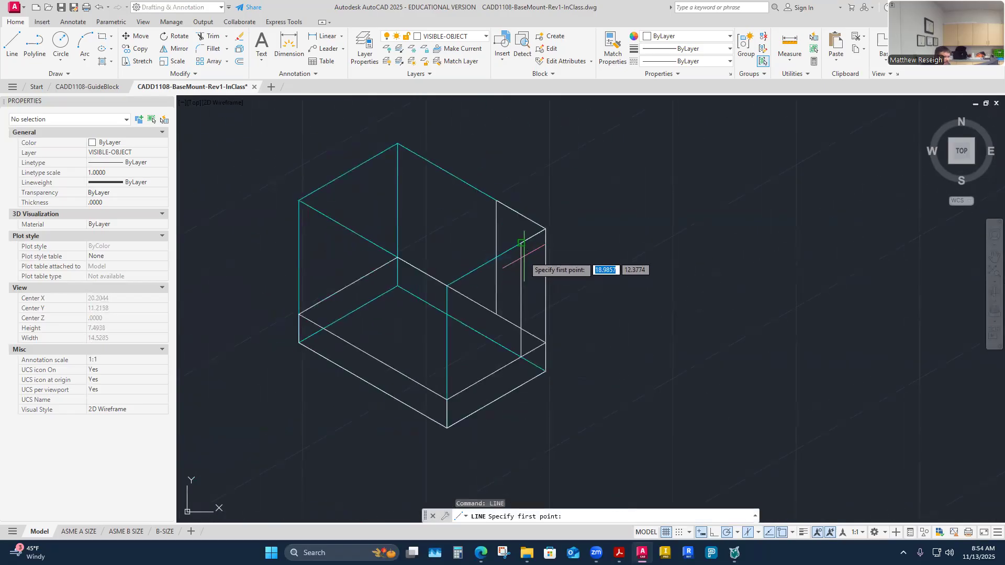
{"action": "left_click", "coordinate": [521, 243]}
{"action": "scroll", "coordinate": [489, 217], "scroll_direction": "up", "scroll_amount": 2}
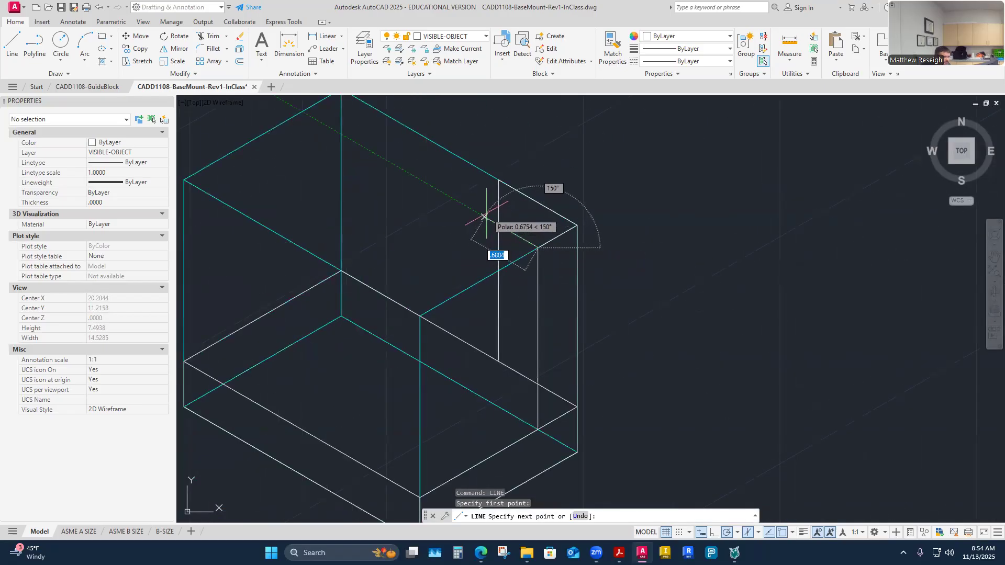
{"action": "type", "text": "1"}
{"action": "key", "text": "Return"}
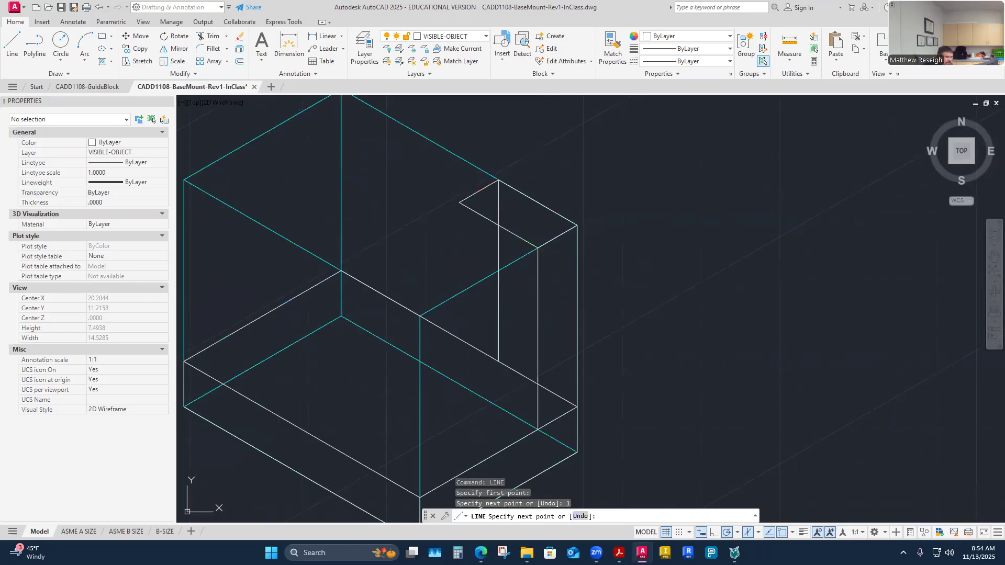
{"action": "left_click", "coordinate": [497, 180]}
{"action": "right_click", "coordinate": [497, 182]}
{"action": "left_click", "coordinate": [513, 190]}
{"action": "right_click", "coordinate": [447, 198]}
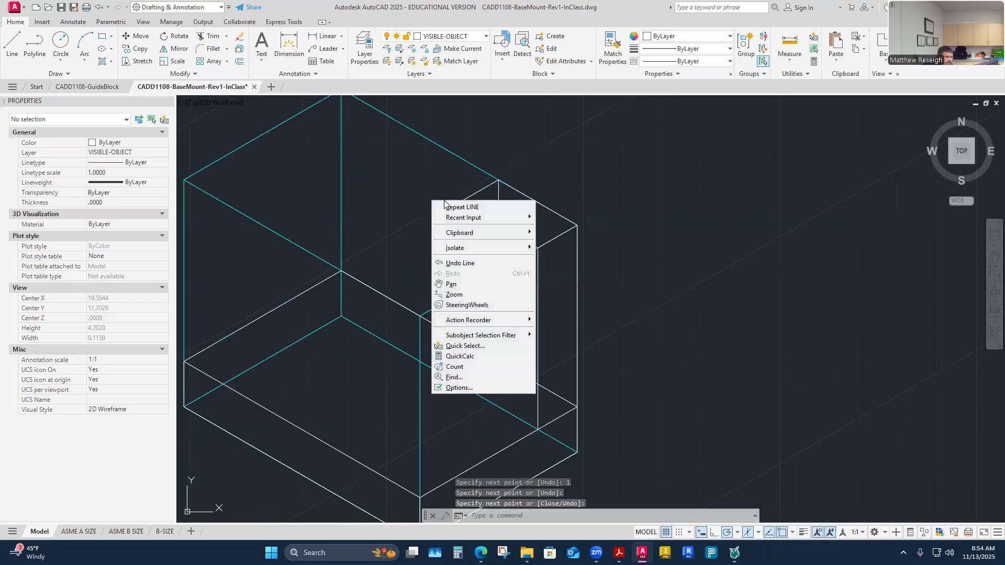
{"action": "left_click", "coordinate": [454, 204]}
{"action": "left_click", "coordinate": [460, 203]}
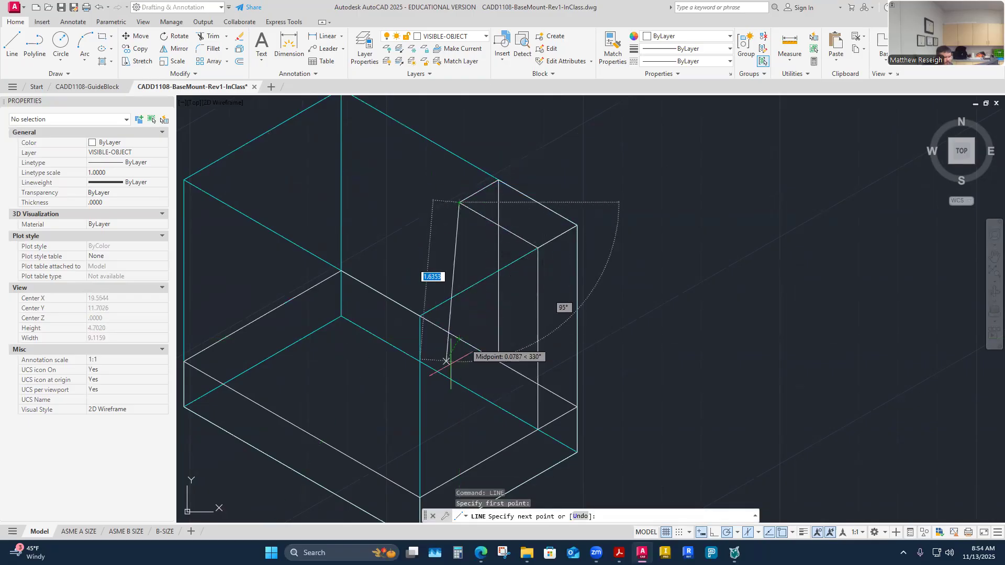
{"action": "key", "text": "Escape"}
Draw the upright's 1-unit bottom edge at 150° from the front vertical's foot and a vertical line up to its left top corner
{"action": "right_click", "coordinate": [638, 191]}
{"action": "left_click", "coordinate": [655, 198]}
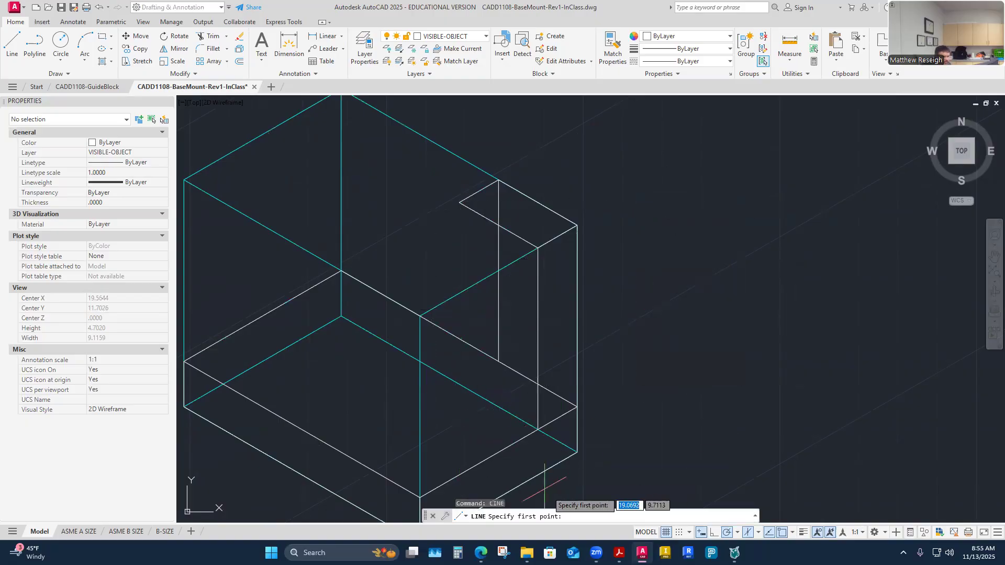
{"action": "left_click", "coordinate": [538, 429]}
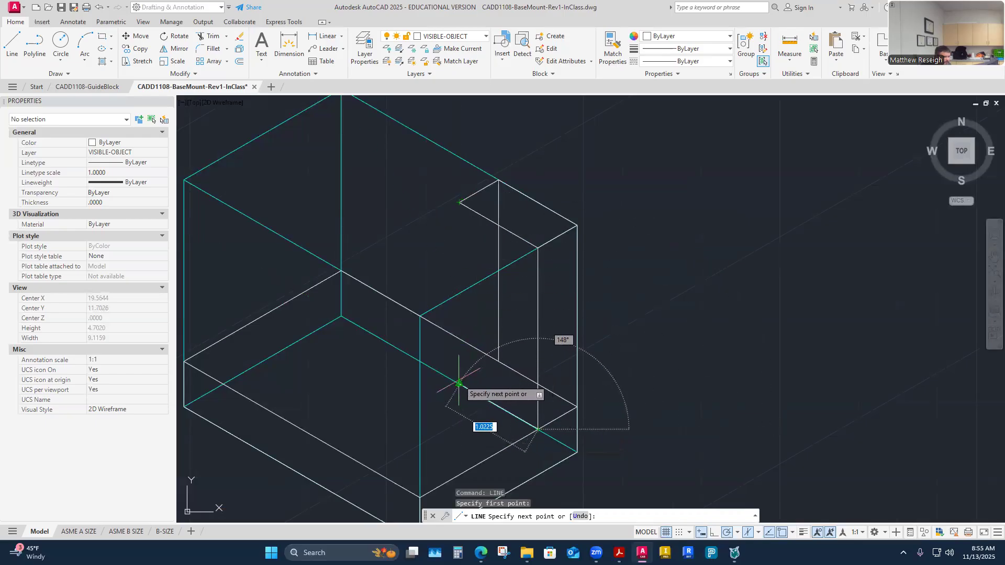
{"action": "type", "text": "1"}
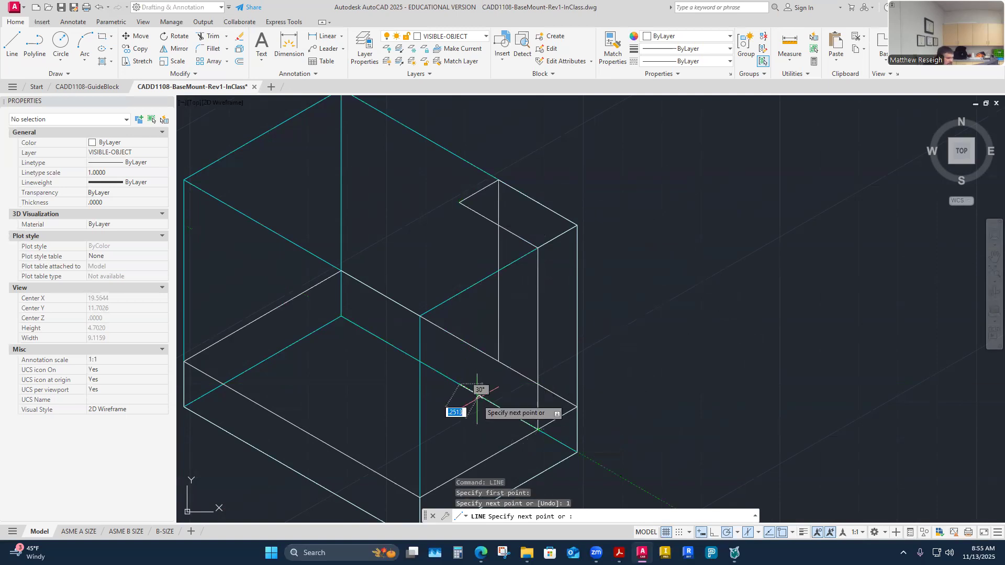
{"action": "key", "text": "Return"}
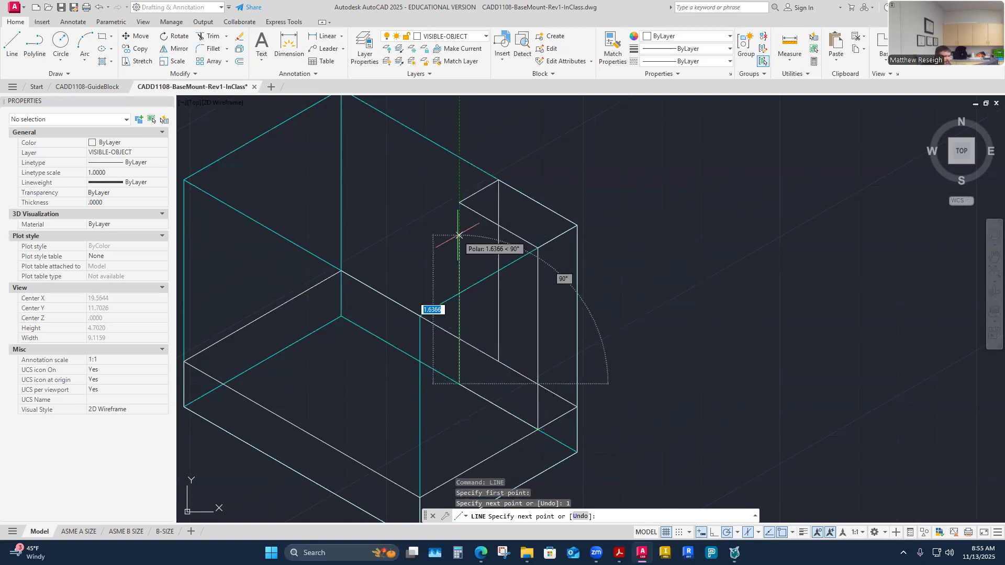
{"action": "left_click", "coordinate": [460, 203]}
{"action": "right_click", "coordinate": [460, 205]}
{"action": "left_click", "coordinate": [478, 213]}
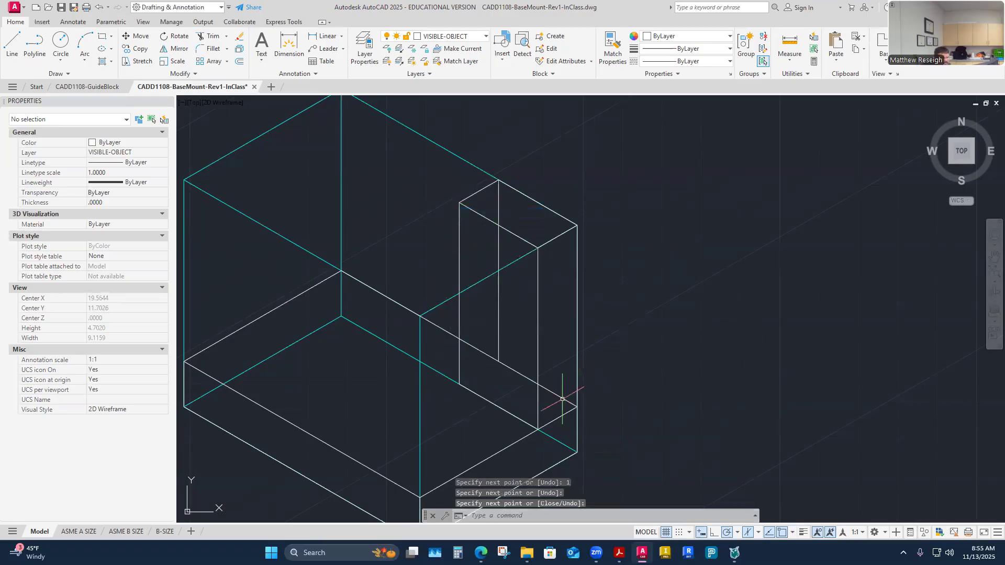
Turn off the CONSTRUCTION layer and trim away the upright's hidden rear vertical and the base's rear top edge behind the upright
{"action": "left_click", "coordinate": [478, 39]}
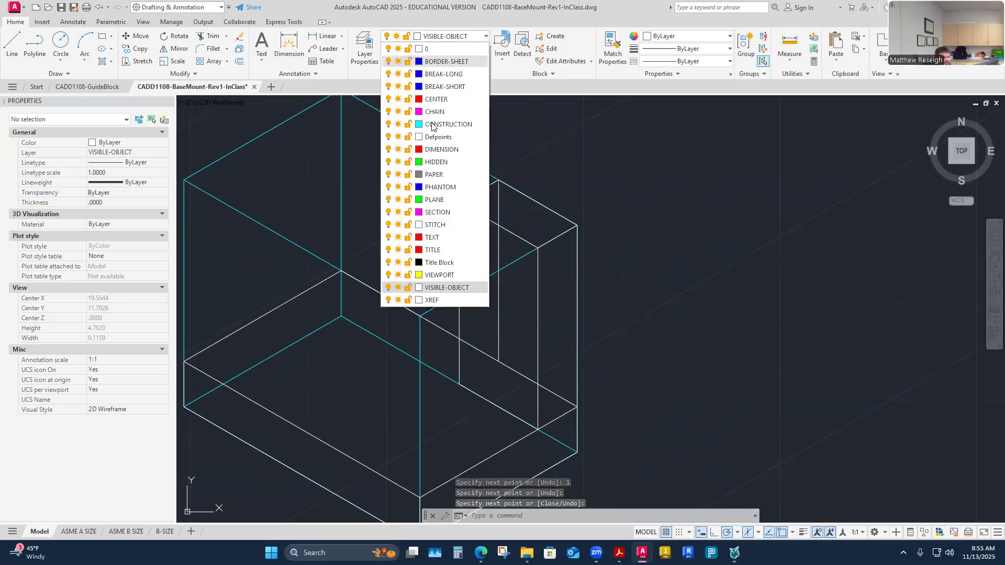
{"action": "left_click", "coordinate": [387, 124]}
{"action": "left_click", "coordinate": [715, 224]}
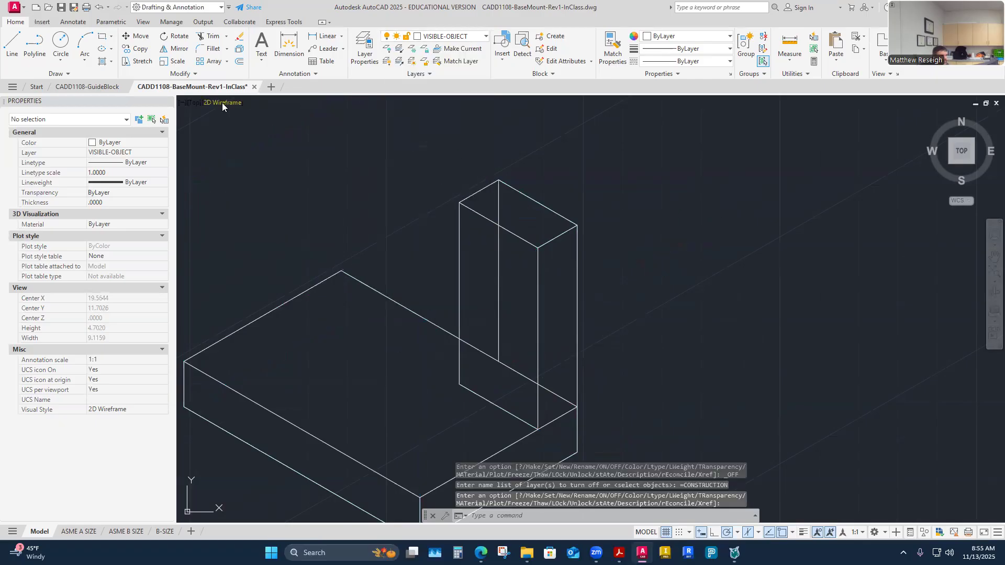
{"action": "left_click", "coordinate": [209, 36]}
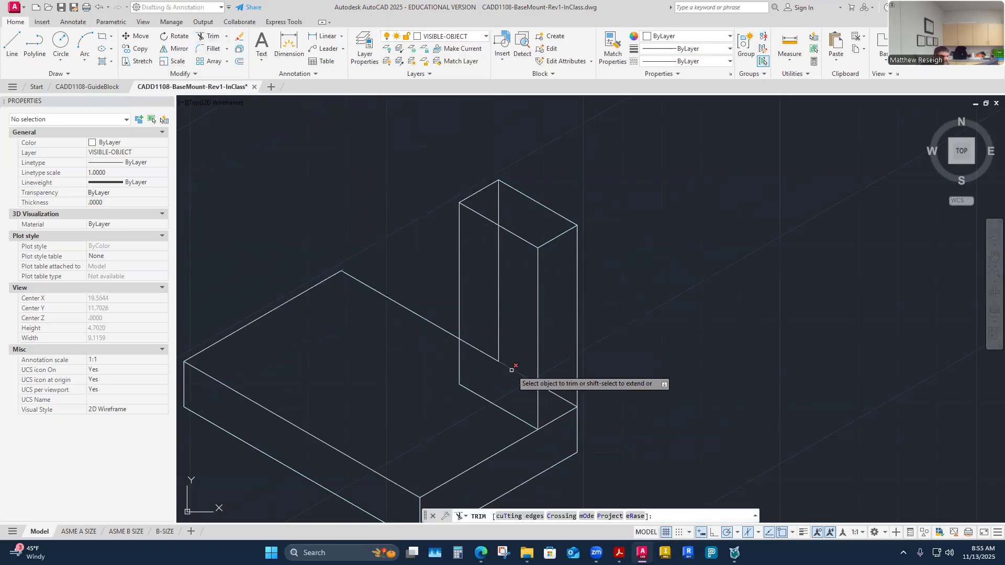
{"action": "left_click", "coordinate": [499, 330]}
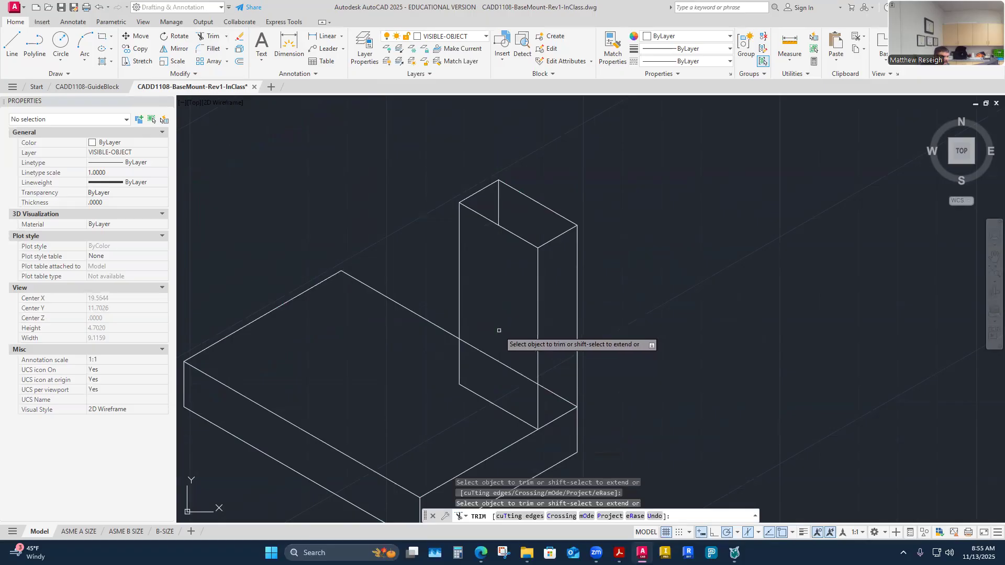
{"action": "left_click", "coordinate": [498, 204]}
{"action": "left_click", "coordinate": [505, 365]}
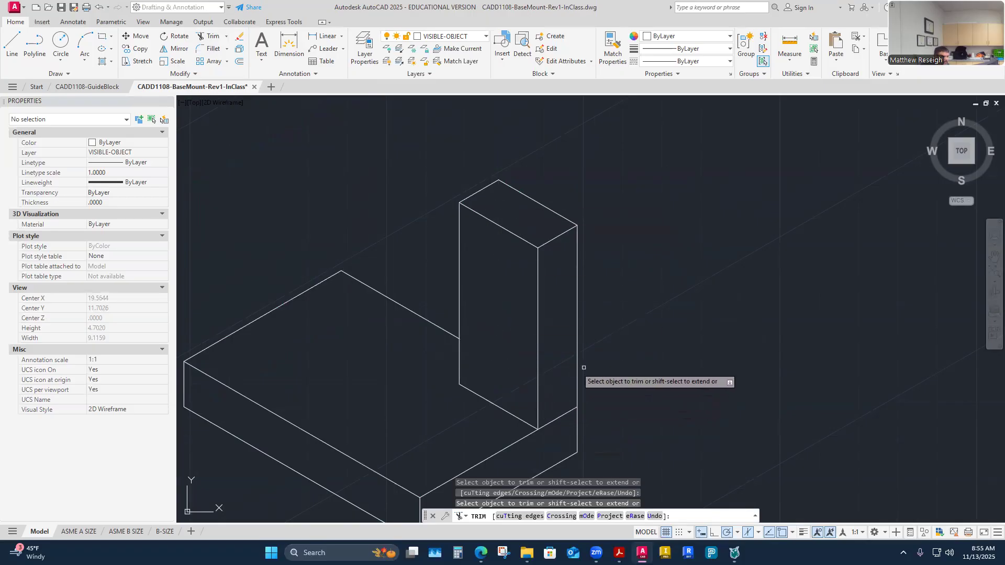
{"action": "key", "text": "Escape"}
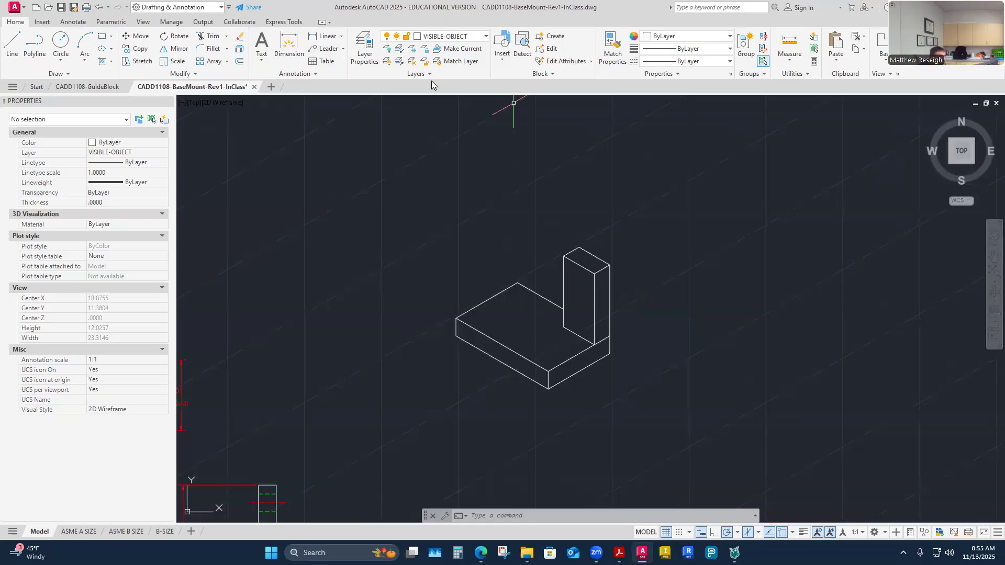
Turn the CONSTRUCTION layer back on and make it the current layer
{"action": "left_click", "coordinate": [481, 37]}
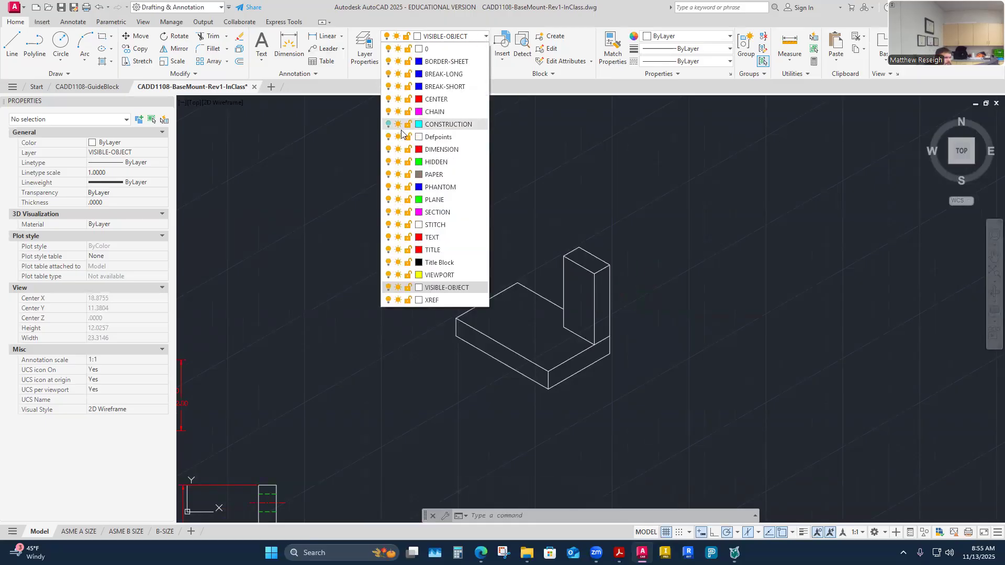
{"action": "left_click", "coordinate": [388, 124]}
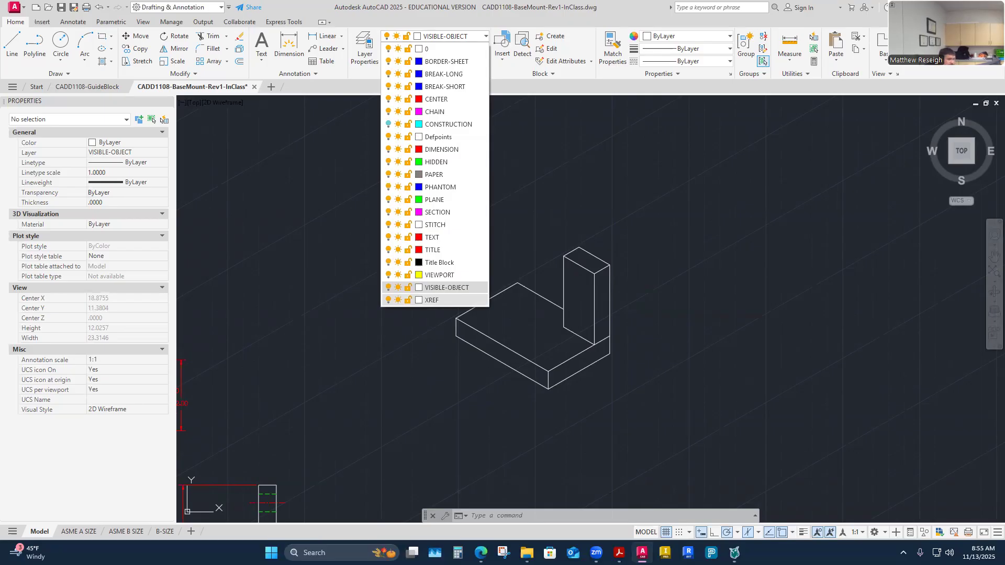
{"action": "left_click", "coordinate": [388, 124]}
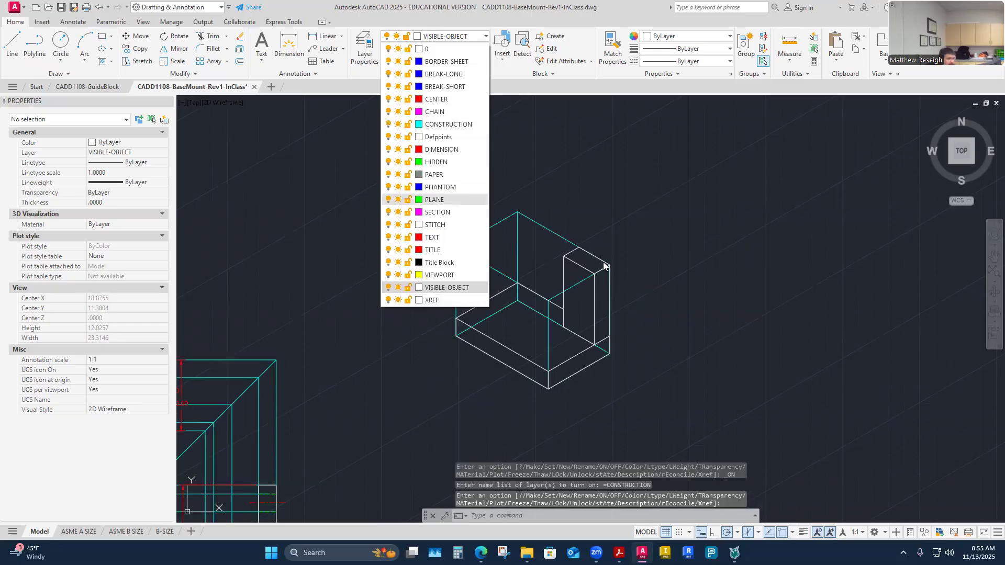
{"action": "scroll", "coordinate": [577, 256], "scroll_direction": "up", "scroll_amount": 4}
{"action": "left_click", "coordinate": [448, 124]}
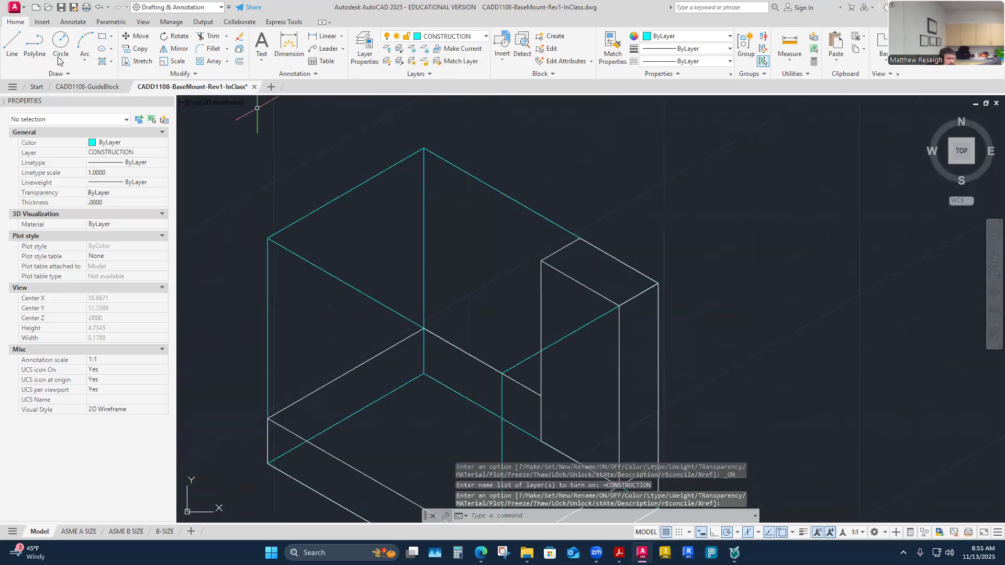
Draw a 0.5-unit vertical construction line downward from the point 0.5 units at 150° from the upright's top front corner, and check it
{"action": "left_click", "coordinate": [13, 44]}
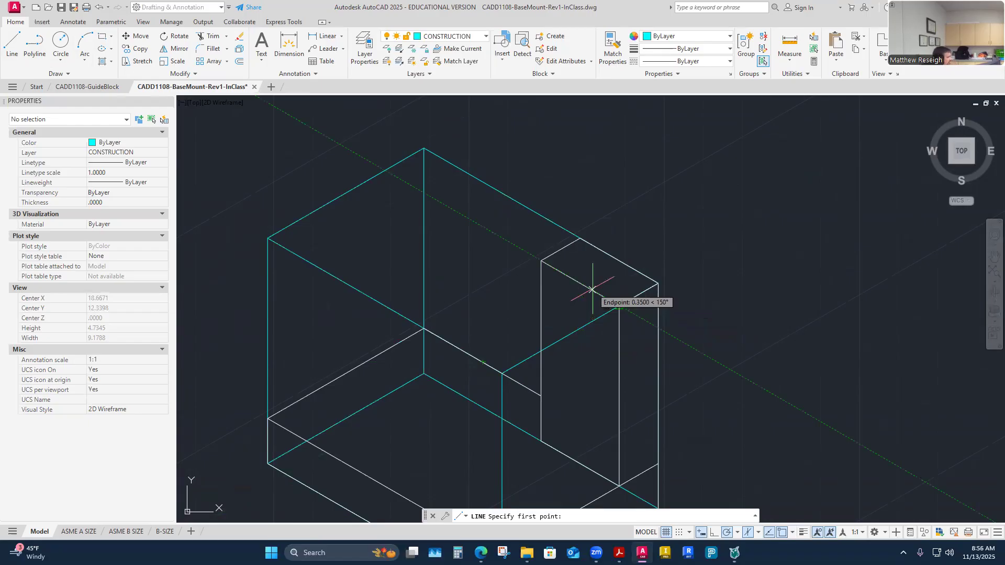
{"action": "type", "text": ".5"}
{"action": "key", "text": "Return"}
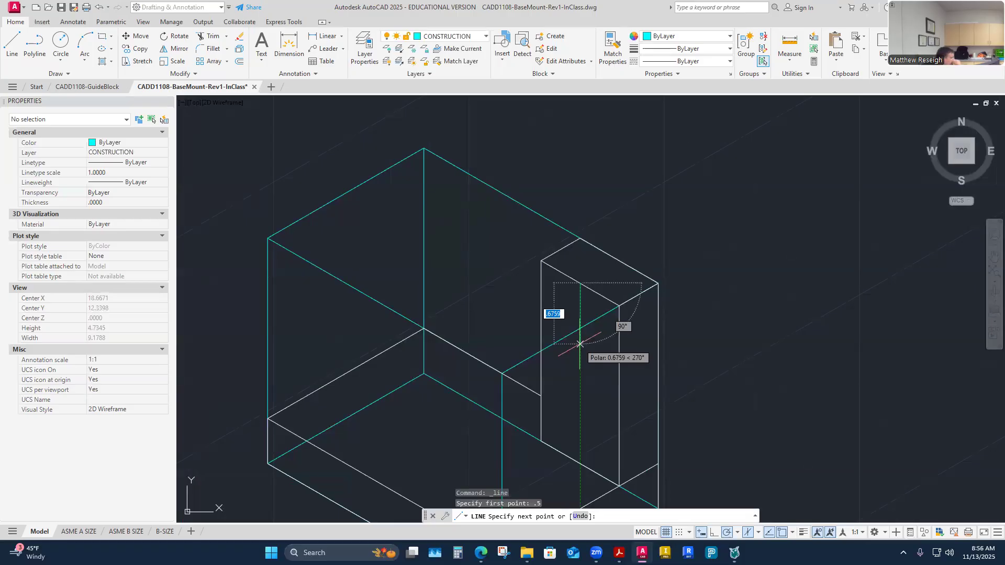
{"action": "type", "text": ".5"}
{"action": "key", "text": "Return"}
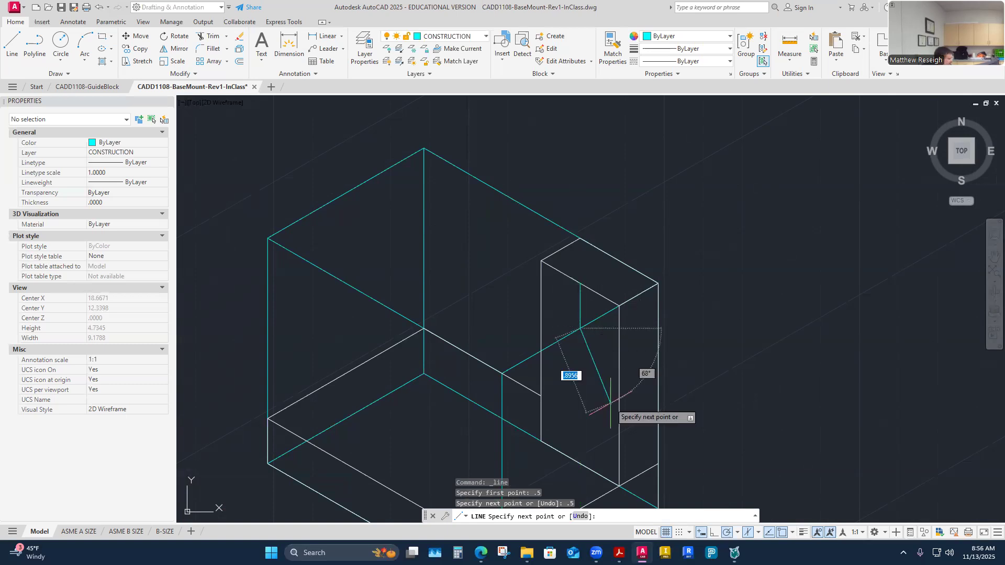
{"action": "key", "text": "Escape"}
{"action": "scroll", "coordinate": [581, 332], "scroll_direction": "up", "scroll_amount": 6}
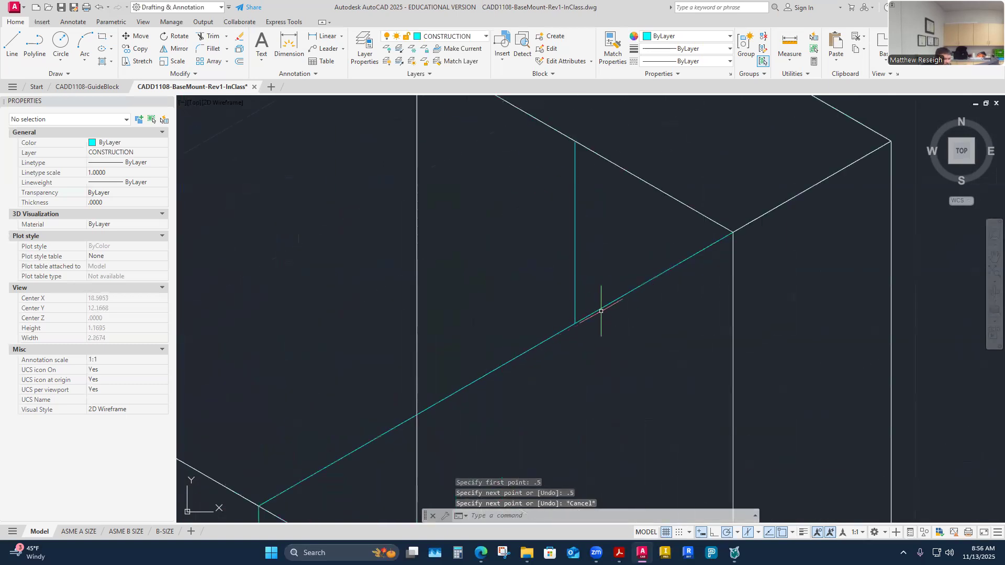
{"action": "left_click", "coordinate": [576, 314]}
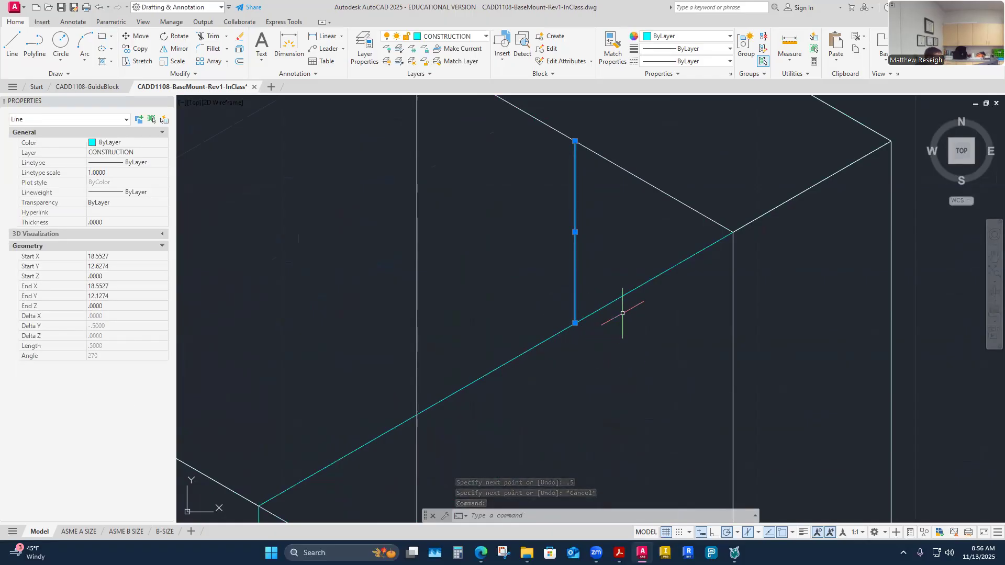
{"action": "key", "text": "Escape"}
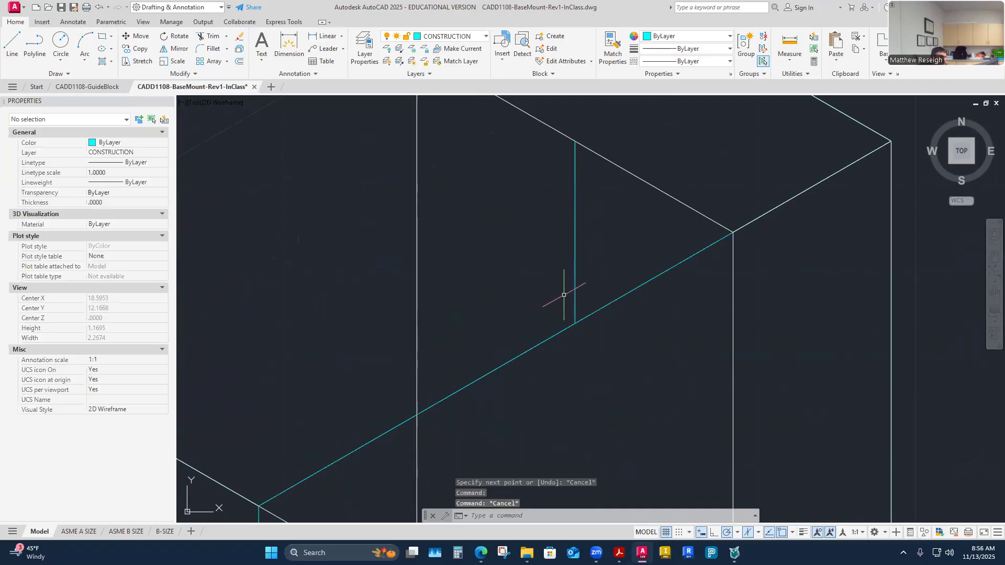
{"action": "left_click", "coordinate": [575, 290]}
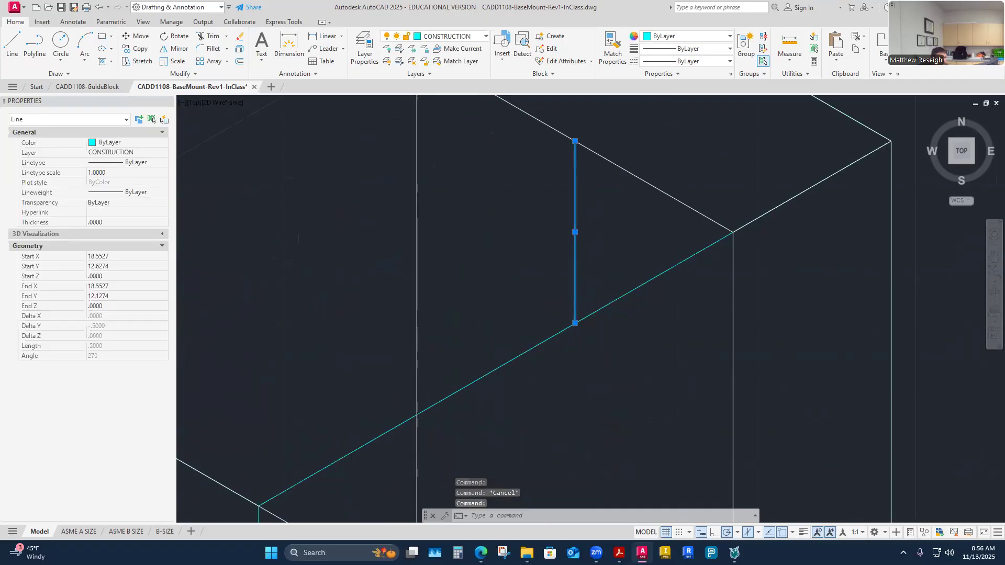
{"action": "scroll", "coordinate": [568, 314], "scroll_direction": "down", "scroll_amount": 1}
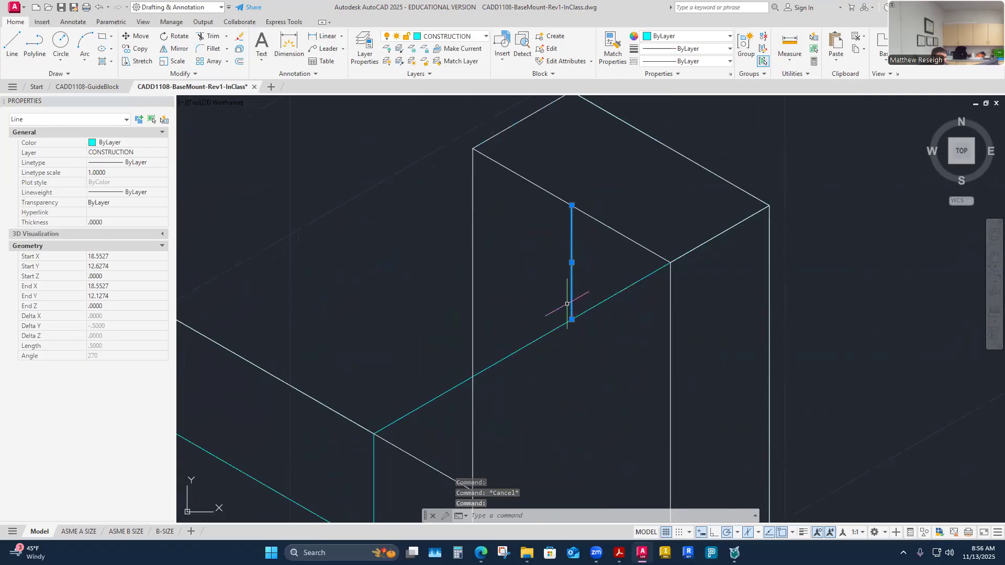
{"action": "key", "text": "Escape"}
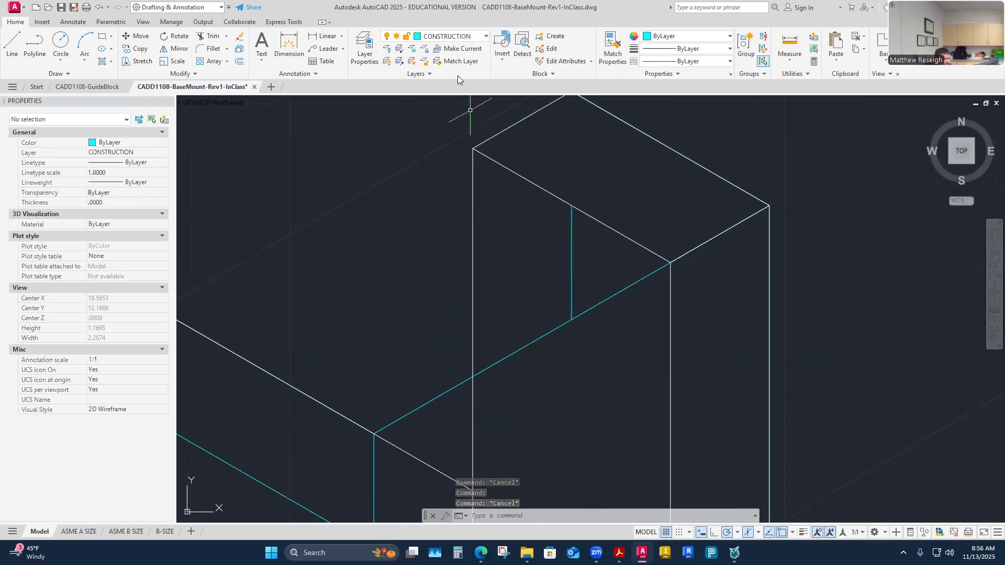
Make VISIBLE-OBJECT the current layer
{"action": "left_click", "coordinate": [485, 37]}
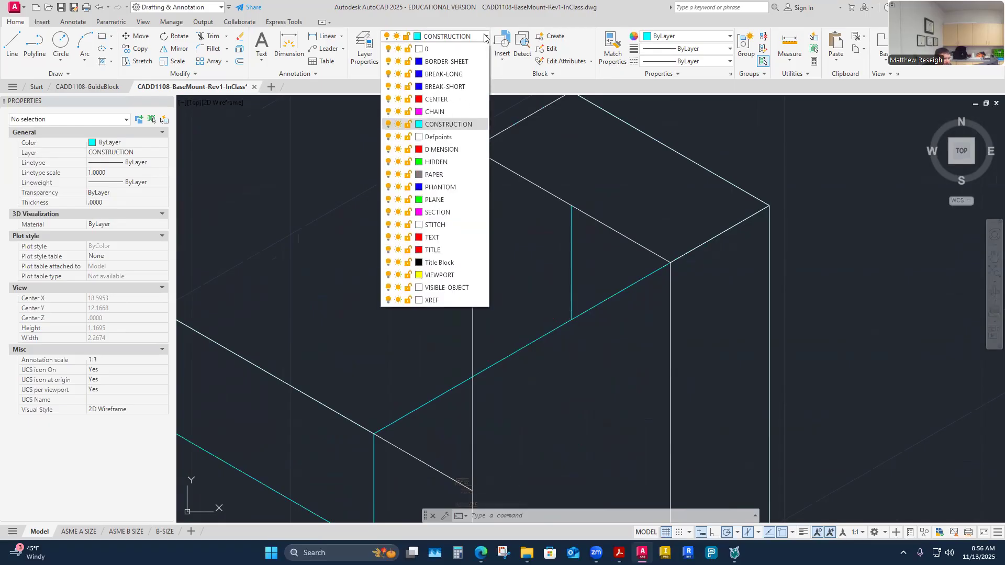
{"action": "left_click", "coordinate": [435, 49]}
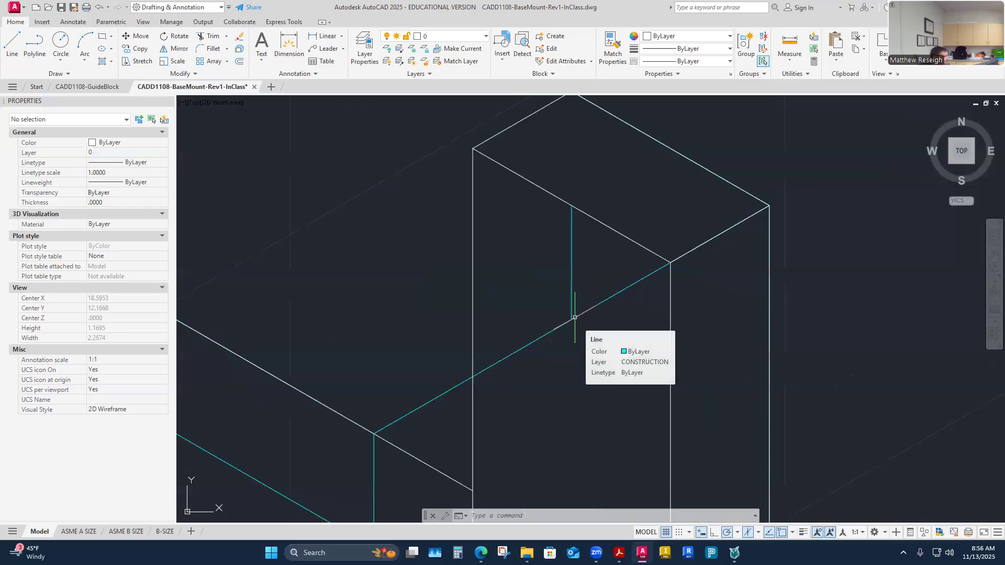
{"action": "left_click", "coordinate": [486, 36]}
{"action": "left_click", "coordinate": [437, 290]}
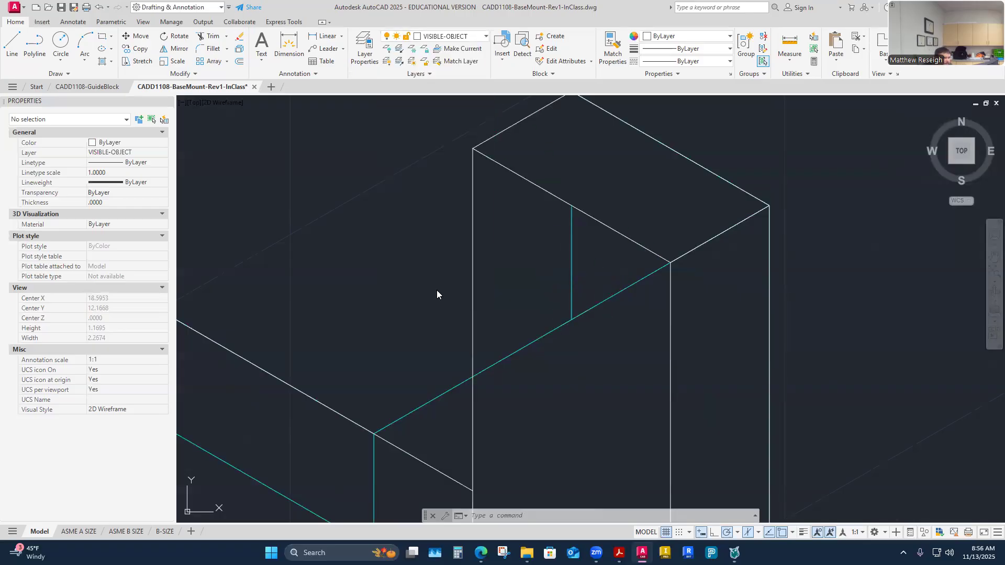
Try to draw a center-defined ellipse at the lower end of the short vertical construction line
{"action": "left_click", "coordinate": [112, 49]}
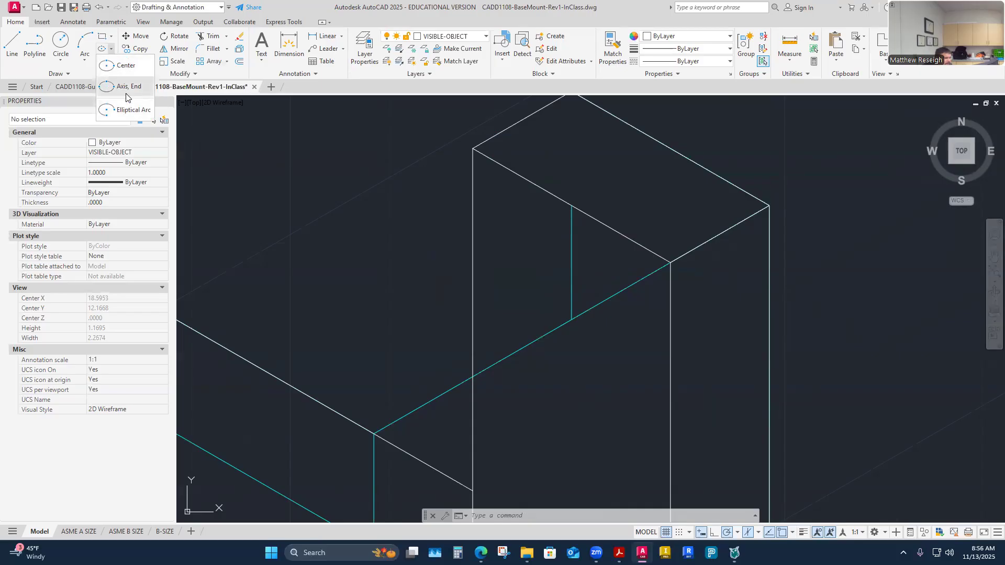
{"action": "left_click", "coordinate": [125, 66]}
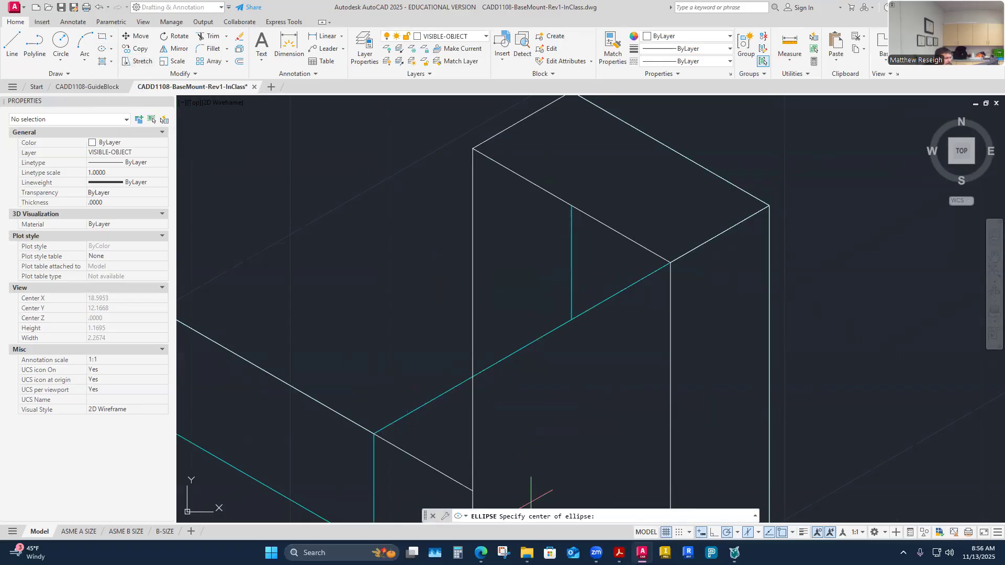
{"action": "left_click", "coordinate": [571, 320]}
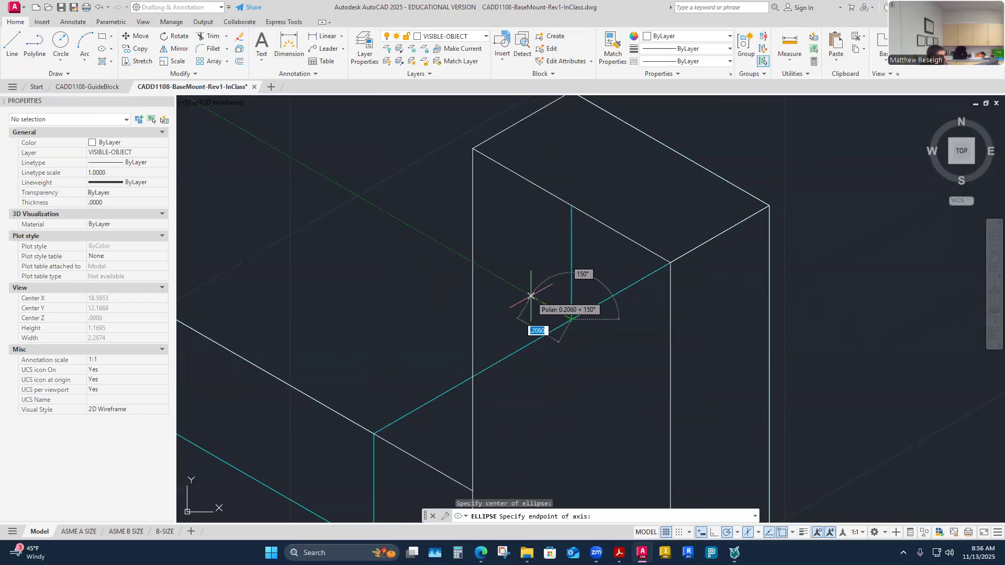
{"action": "key", "text": "Escape"}
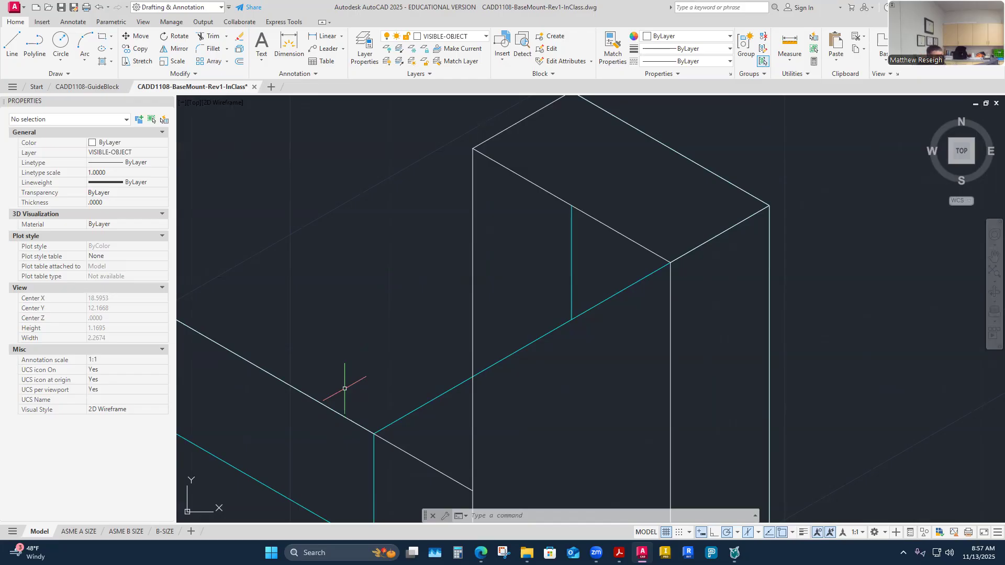
{"action": "scroll", "coordinate": [500, 273], "scroll_direction": "down", "scroll_amount": 6}
{"action": "scroll", "coordinate": [524, 238], "scroll_direction": "up", "scroll_amount": 4}
{"action": "scroll", "coordinate": [524, 238], "scroll_direction": "down", "scroll_amount": 1}
{"action": "scroll", "coordinate": [531, 305], "scroll_direction": "down", "scroll_amount": 1}
{"action": "scroll", "coordinate": [532, 305], "scroll_direction": "up", "scroll_amount": 2}
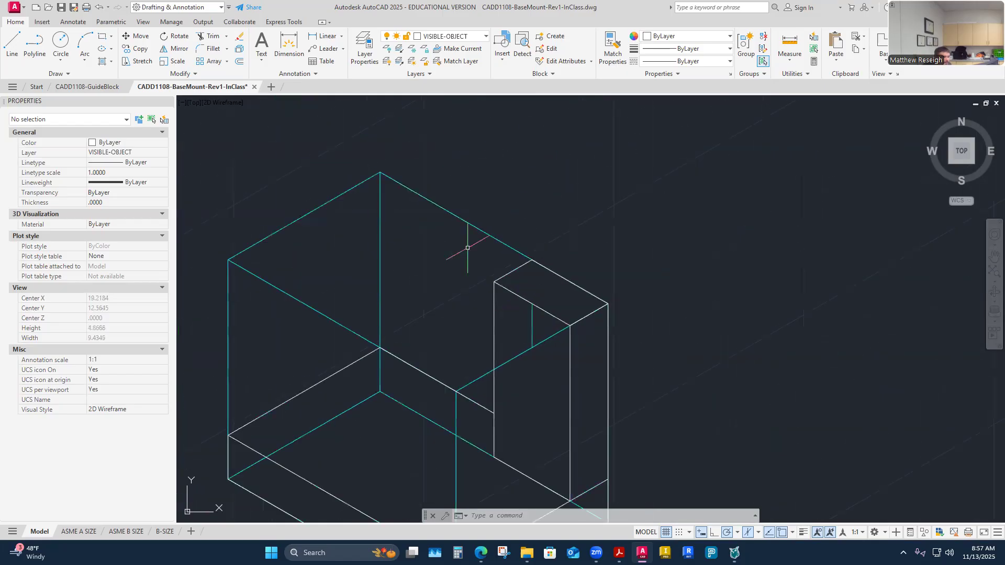
{"action": "left_click", "coordinate": [110, 50]}
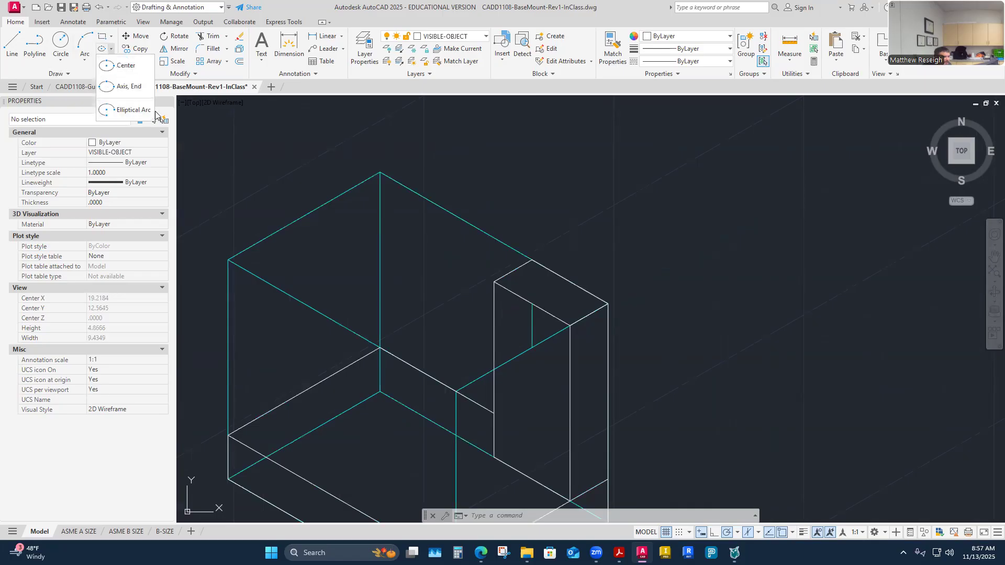
{"action": "left_click", "coordinate": [125, 65]}
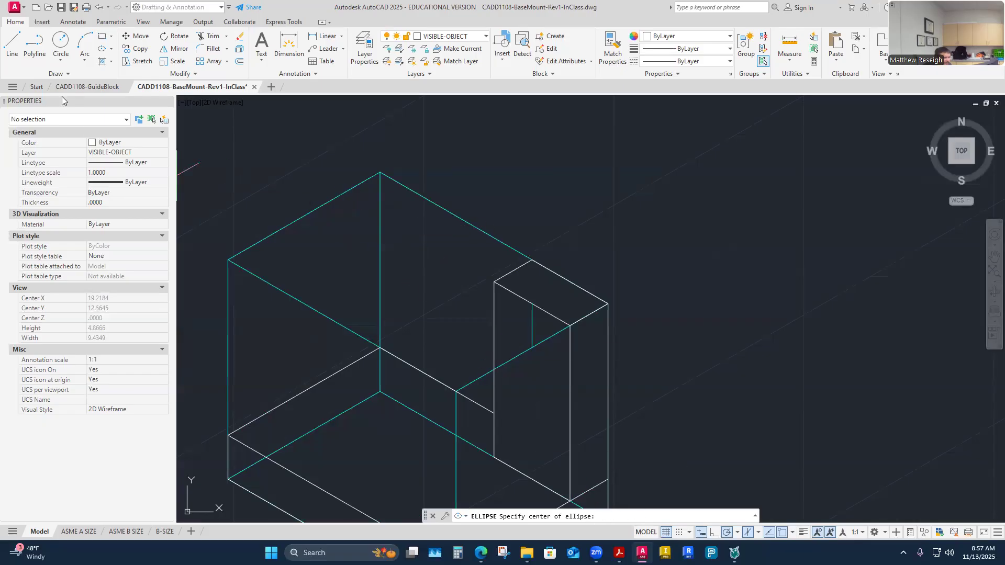
{"action": "left_click", "coordinate": [111, 49]}
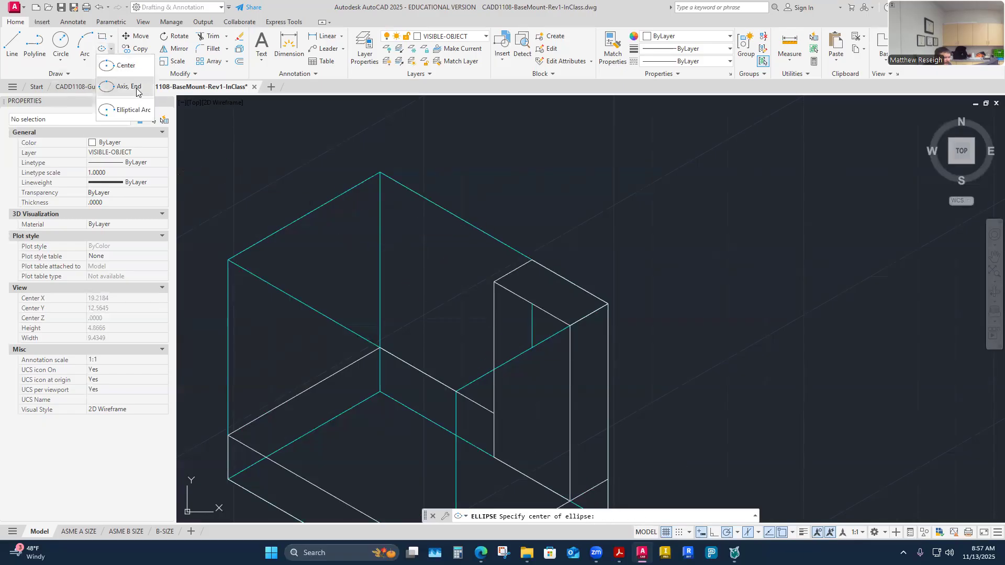
{"action": "left_click", "coordinate": [137, 88]}
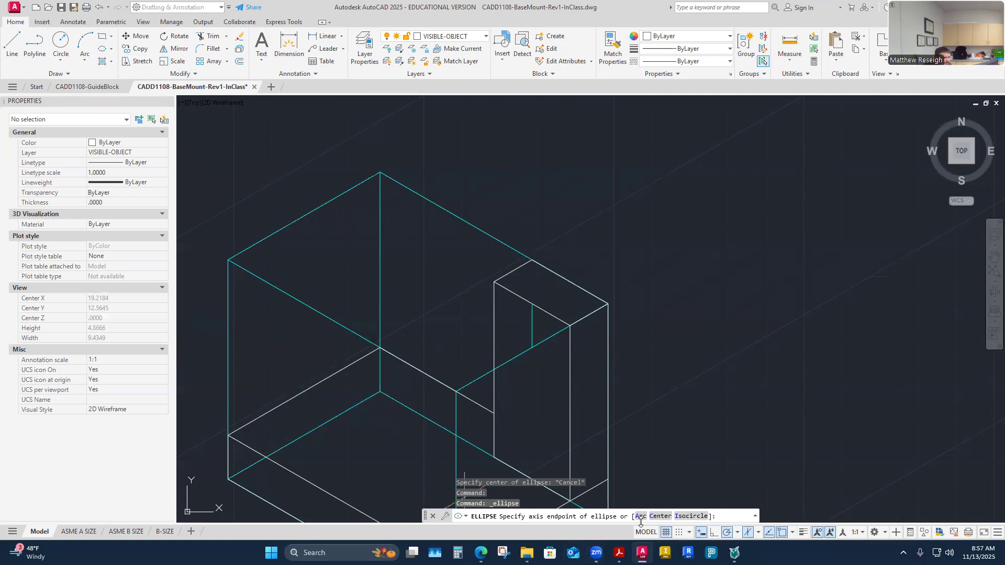
{"action": "left_click", "coordinate": [113, 51]}
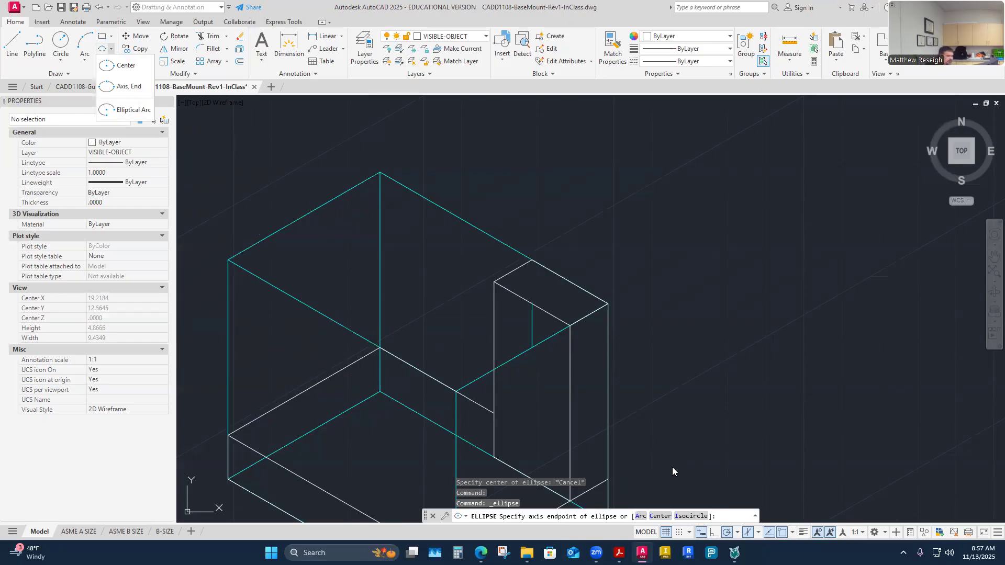
{"action": "key", "text": "Escape"}
{"action": "key", "text": "Escape"}
{"action": "key", "text": "Escape"}
Try to start an isocircle command directly by its name
{"action": "left_click", "coordinate": [674, 268]}
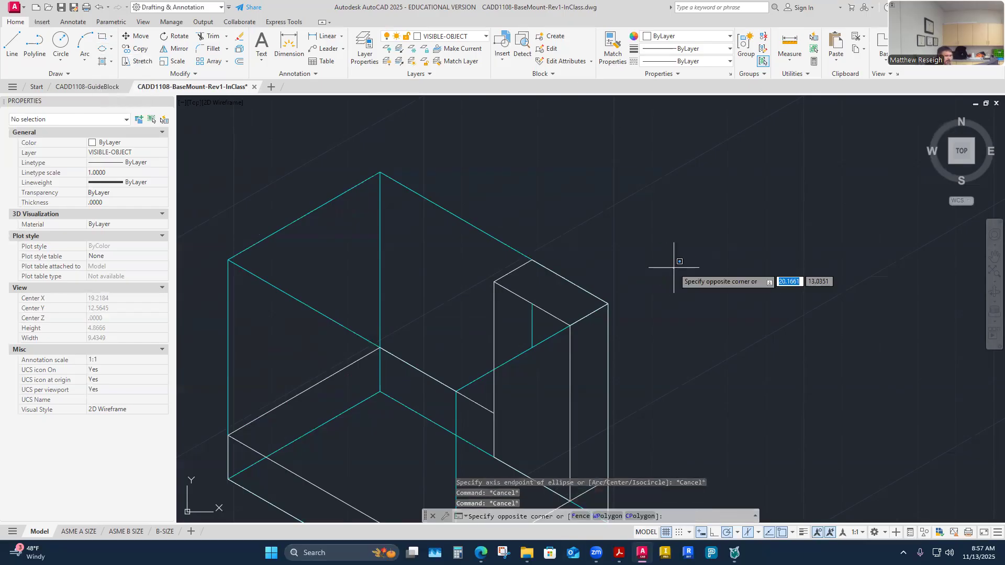
{"action": "type", "text": "iso"}
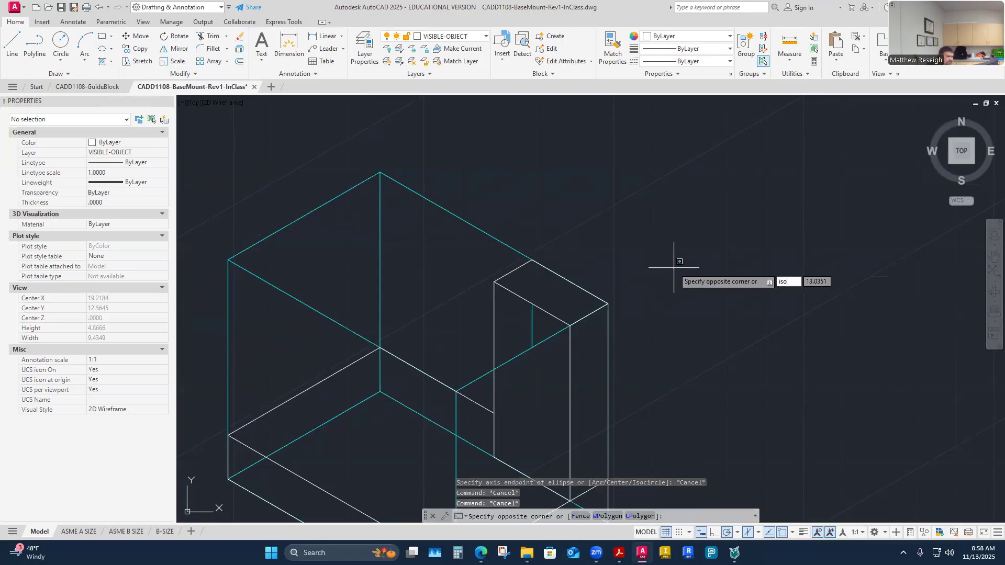
{"action": "type", "text": "circle"}
{"action": "key", "text": "Return"}
{"action": "key", "text": "Escape"}
{"action": "key", "text": "Escape"}
{"action": "key", "text": "Escape"}
{"action": "type", "text": "iso"}
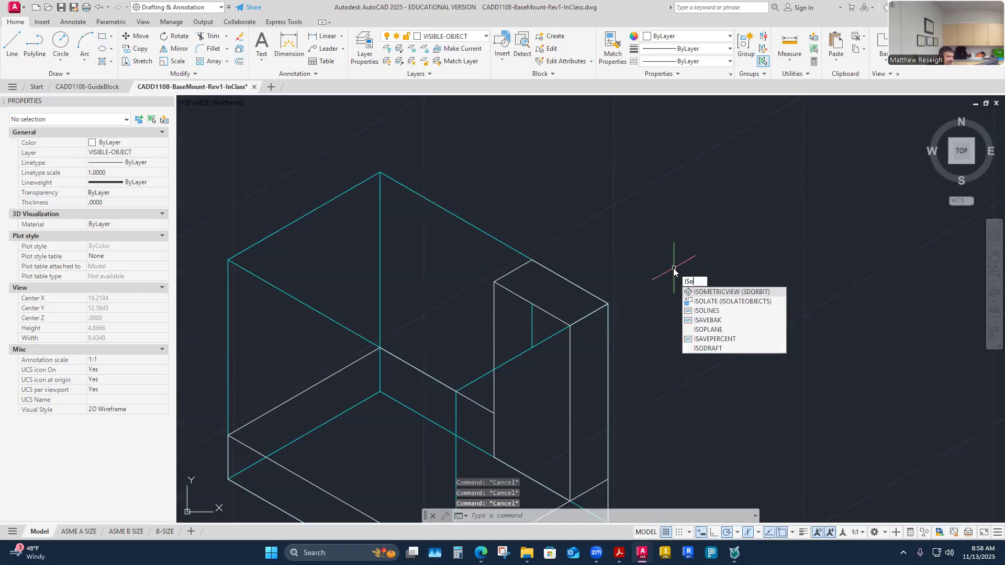
{"action": "type", "text": "cir"}
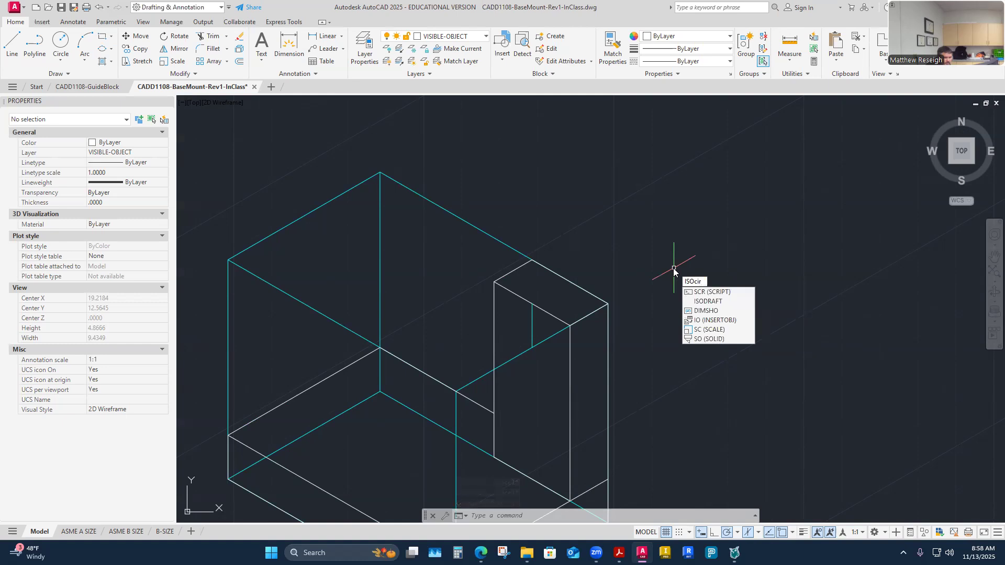
{"action": "type", "text": "cl"}
{"action": "key", "text": "BackSpace"}
{"action": "key", "text": "BackSpace"}
{"action": "key", "text": "BackSpace"}
{"action": "key", "text": "BackSpace"}
{"action": "key", "text": "BackSpace"}
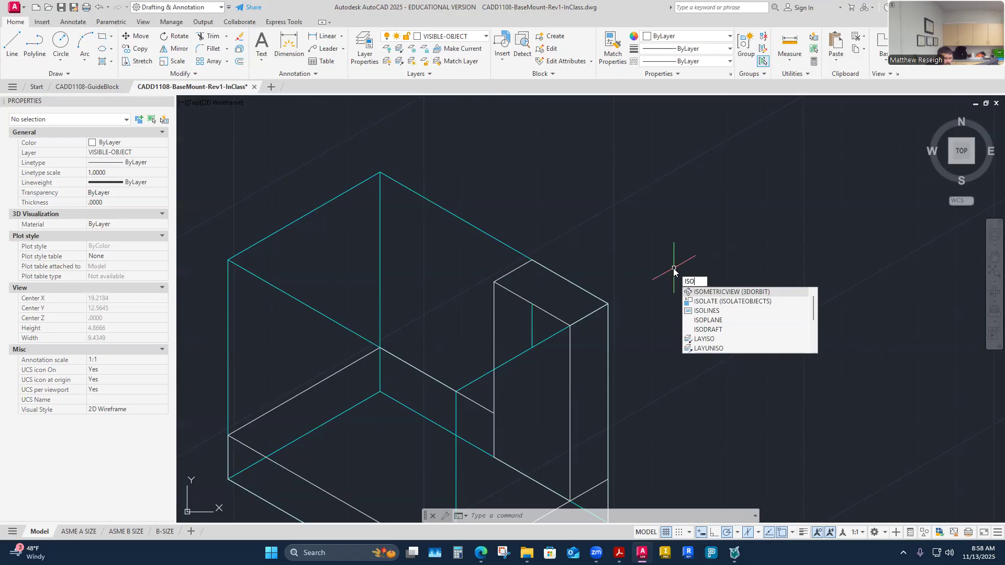
{"action": "key", "text": "BackSpace"}
{"action": "key", "text": "BackSpace"}
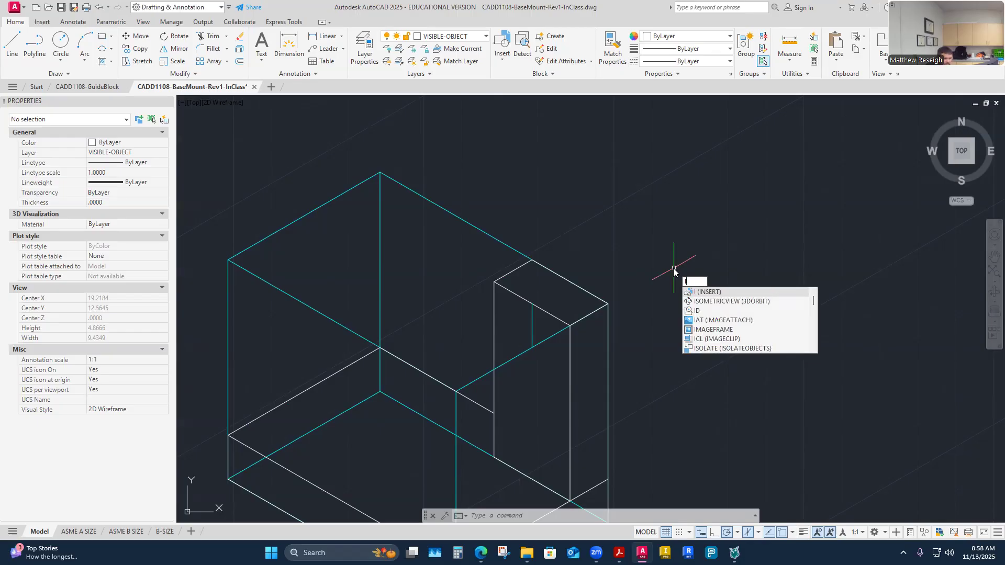
{"action": "key", "text": "BackSpace"}
{"action": "key", "text": "Escape"}
{"action": "key", "text": "Escape"}
{"action": "key", "text": "Escape"}
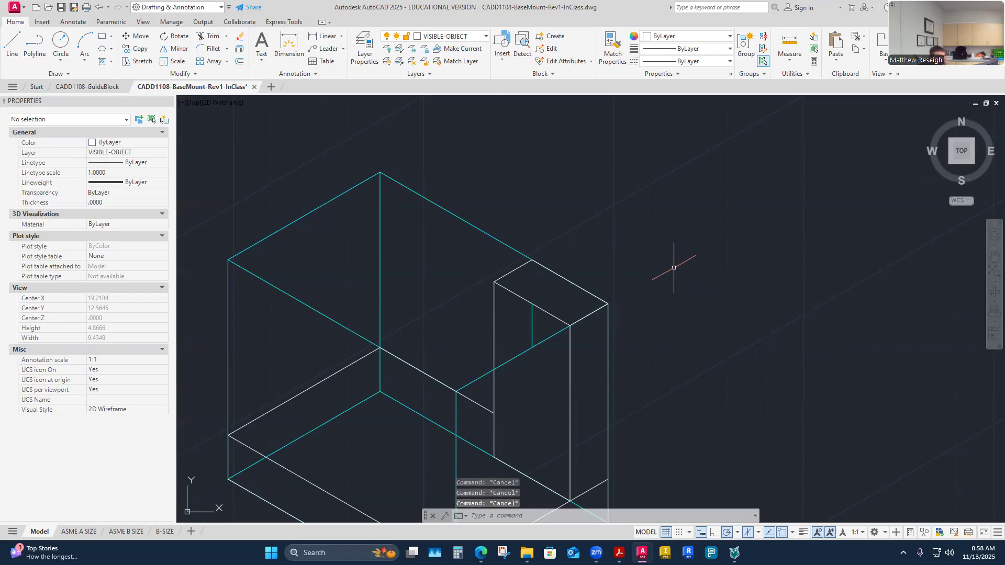
Try an isocircle centred on the lower end of the upright's short vertical construction line while the right isoplane is active
{"action": "scroll", "coordinate": [588, 241], "scroll_direction": "down", "scroll_amount": 4}
{"action": "scroll", "coordinate": [574, 264], "scroll_direction": "up", "scroll_amount": 2}
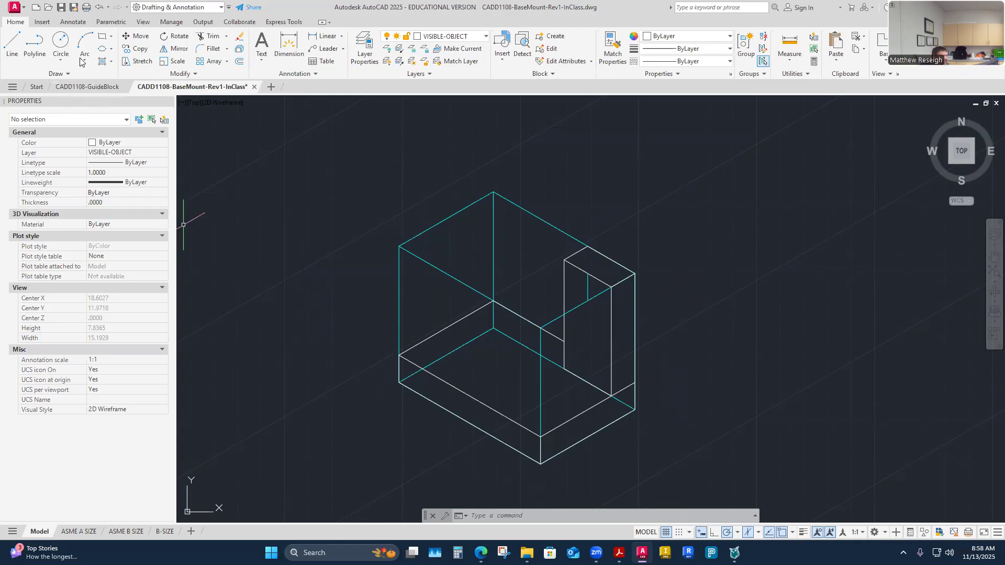
{"action": "left_click", "coordinate": [110, 50]}
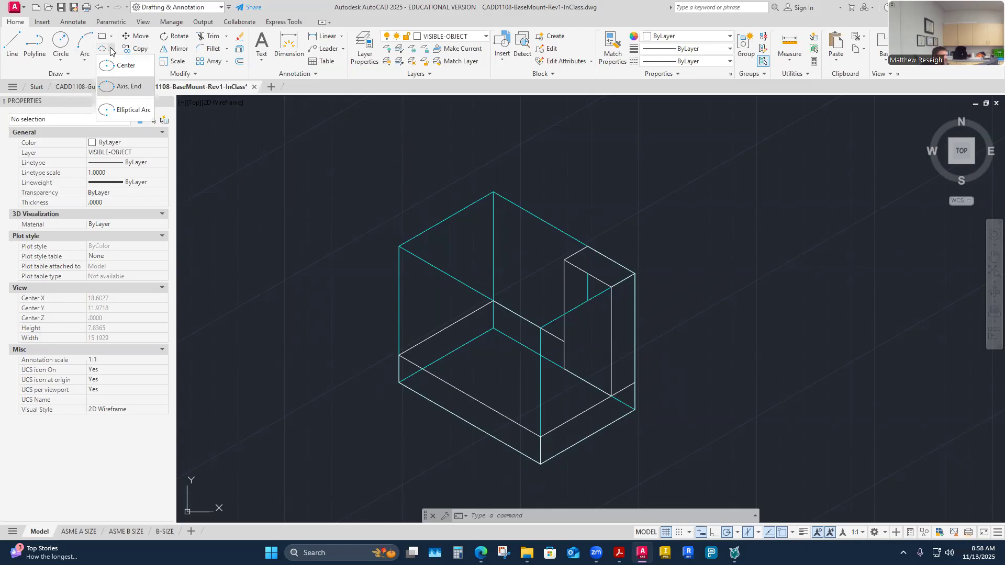
{"action": "left_click", "coordinate": [132, 91]}
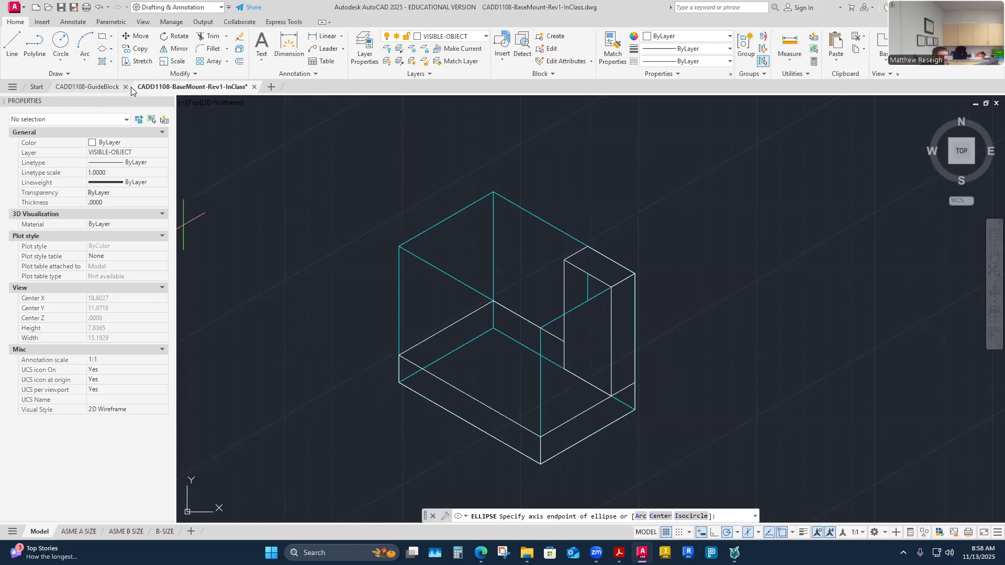
{"action": "left_click", "coordinate": [682, 517]}
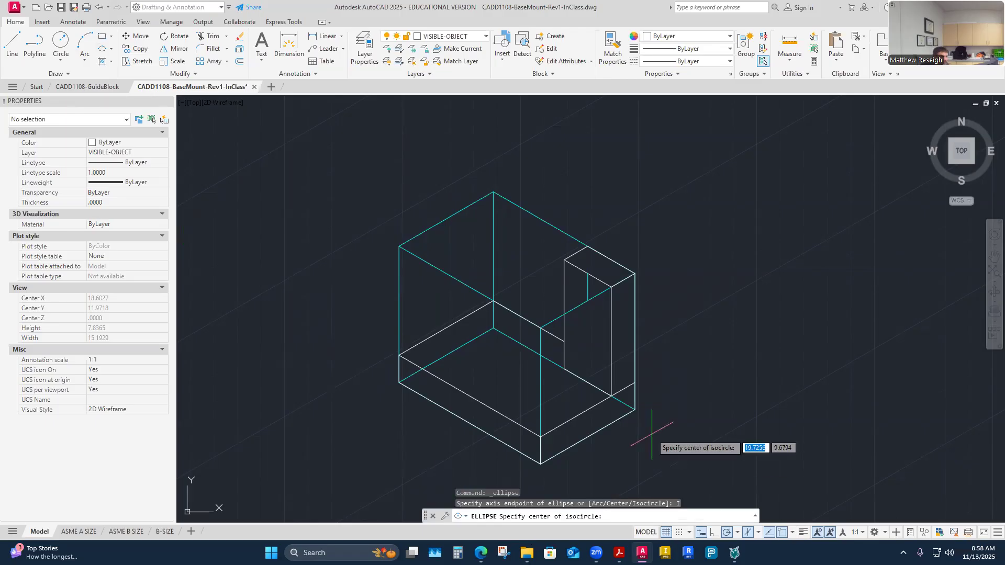
{"action": "scroll", "coordinate": [588, 301], "scroll_direction": "up", "scroll_amount": 6}
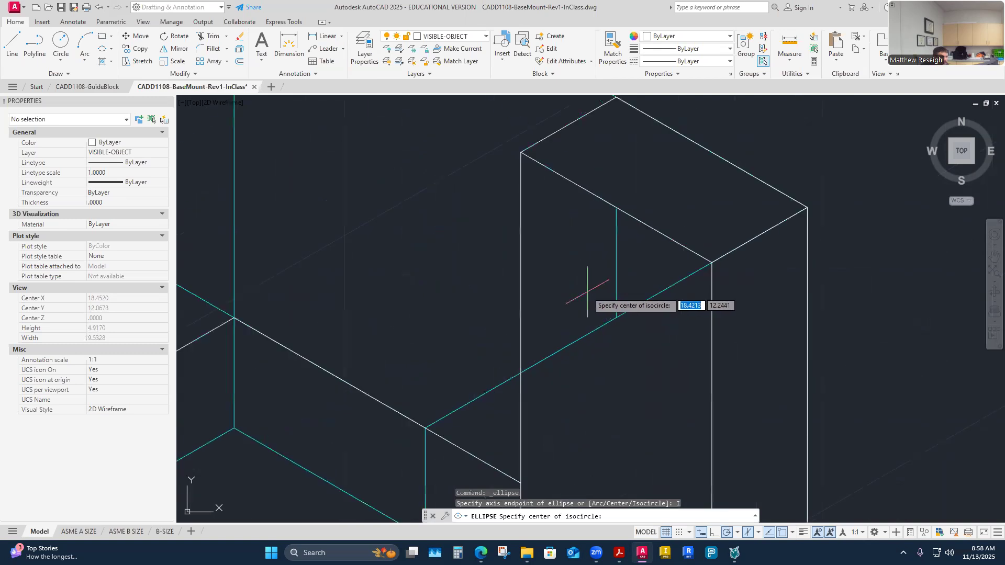
{"action": "left_click", "coordinate": [617, 316]}
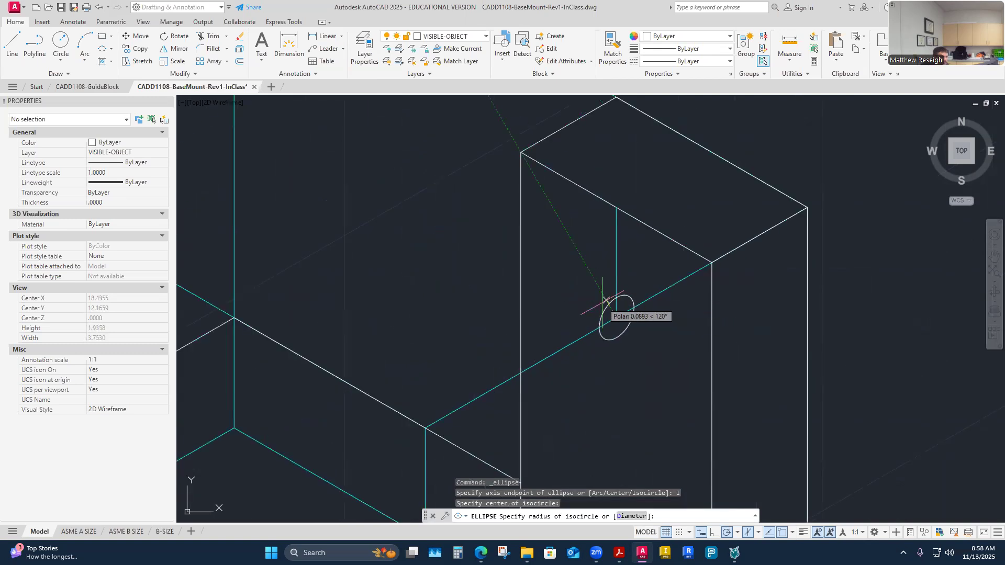
{"action": "scroll", "coordinate": [589, 293], "scroll_direction": "down", "scroll_amount": 3}
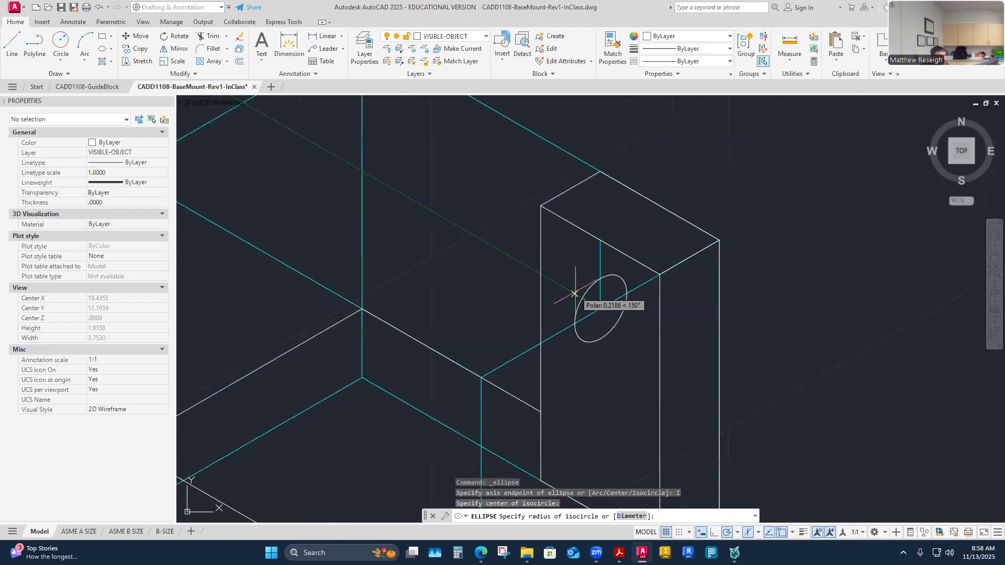
{"action": "scroll", "coordinate": [576, 292], "scroll_direction": "down", "scroll_amount": 5}
{"action": "scroll", "coordinate": [578, 289], "scroll_direction": "up", "scroll_amount": 4}
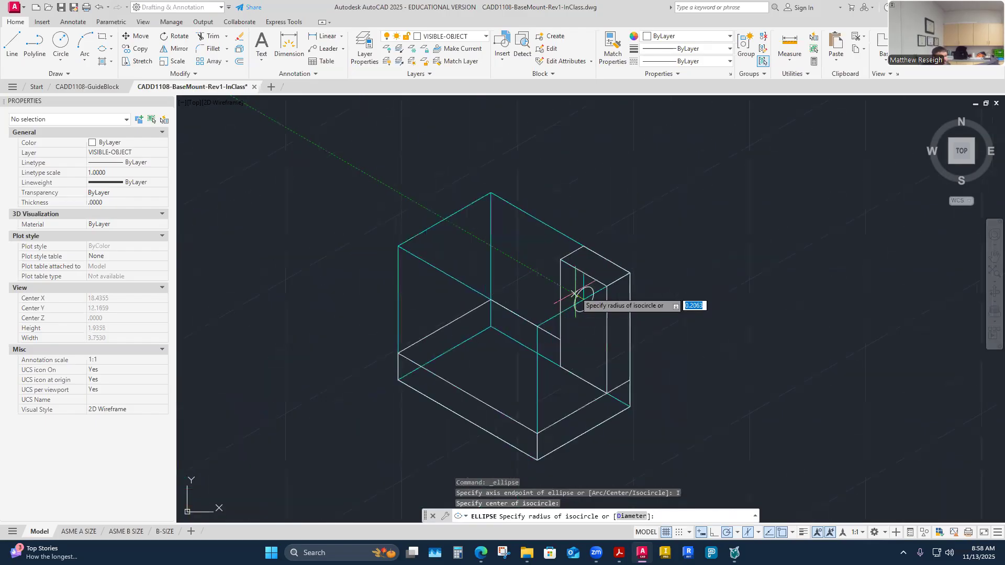
{"action": "scroll", "coordinate": [578, 289], "scroll_direction": "down", "scroll_amount": 2}
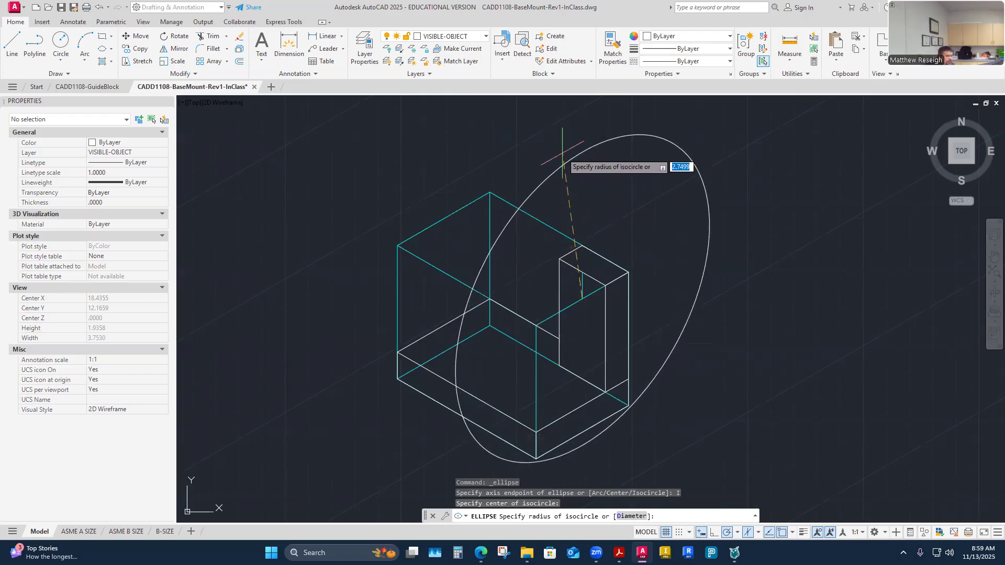
{"action": "key", "text": "Escape"}
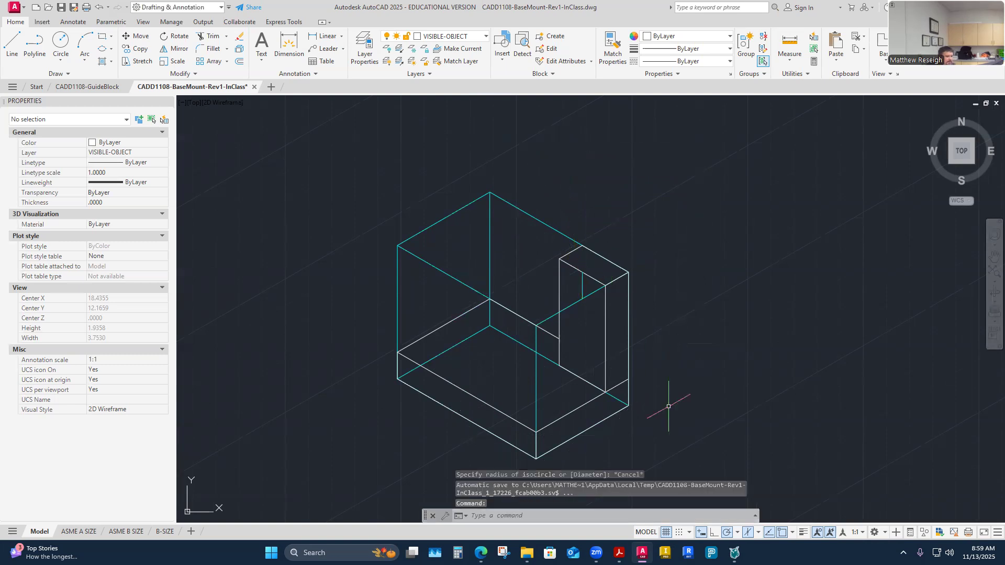
Switch to the left isoplane and preview an isocircle centred on the lower end of the short vertical construction line
{"action": "left_click", "coordinate": [758, 534]}
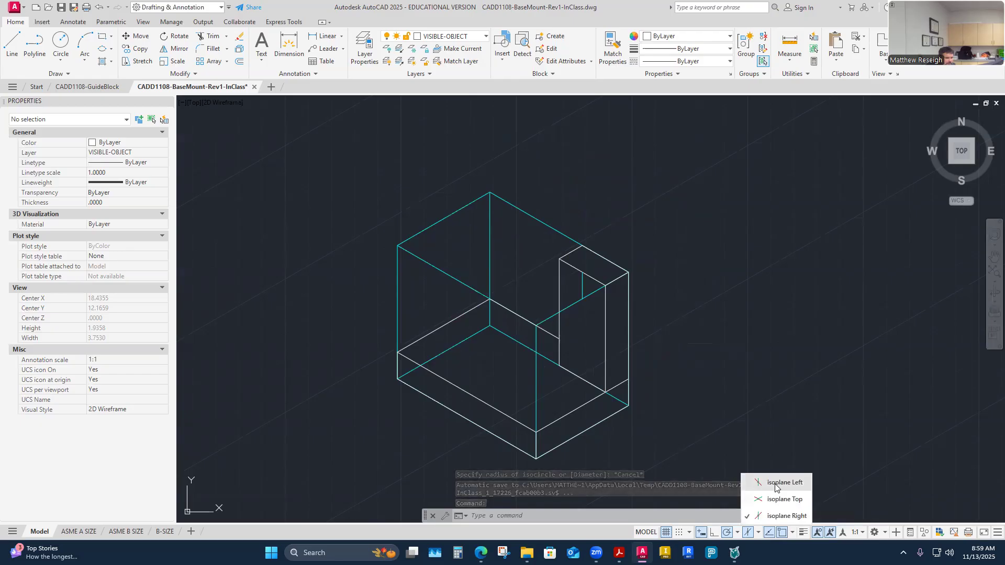
{"action": "left_click", "coordinate": [776, 488]}
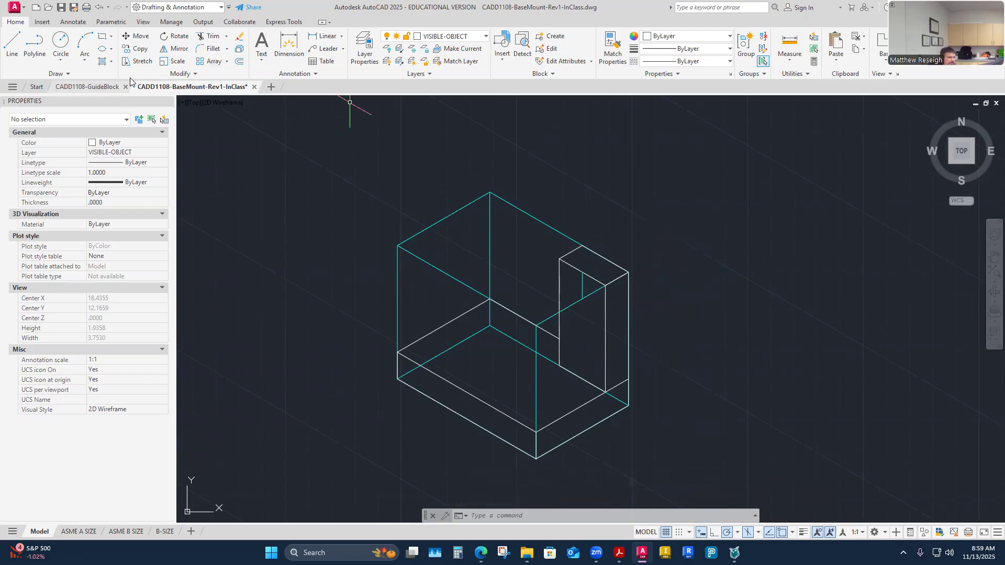
{"action": "left_click", "coordinate": [102, 49]}
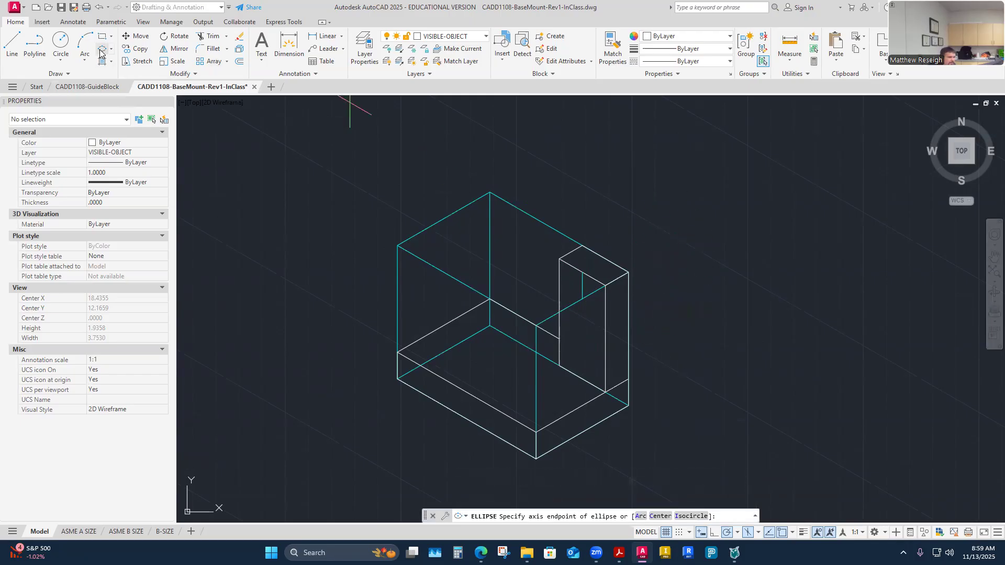
{"action": "left_click", "coordinate": [689, 518]}
{"action": "left_click", "coordinate": [581, 298]}
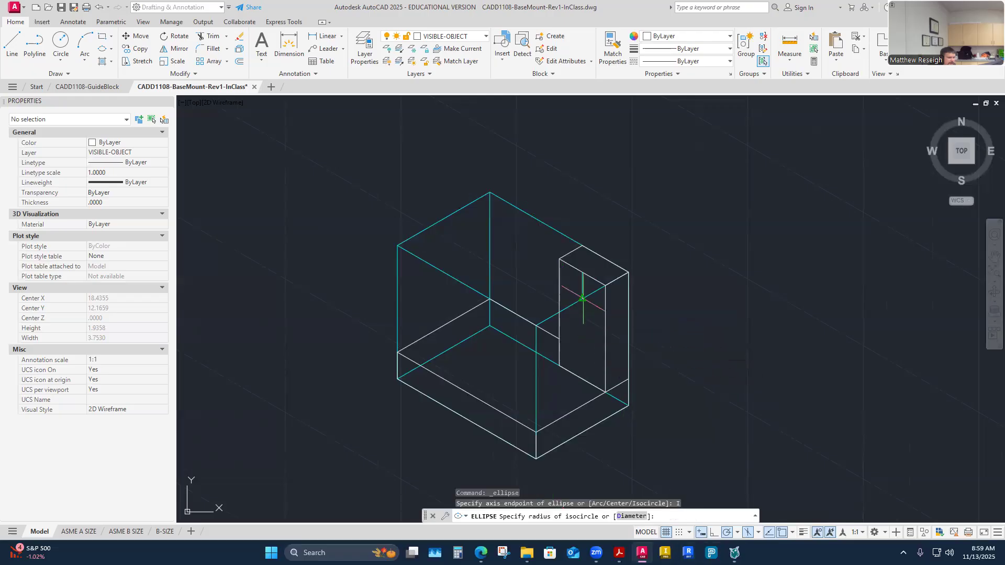
{"action": "scroll", "coordinate": [581, 288], "scroll_direction": "up", "scroll_amount": 4}
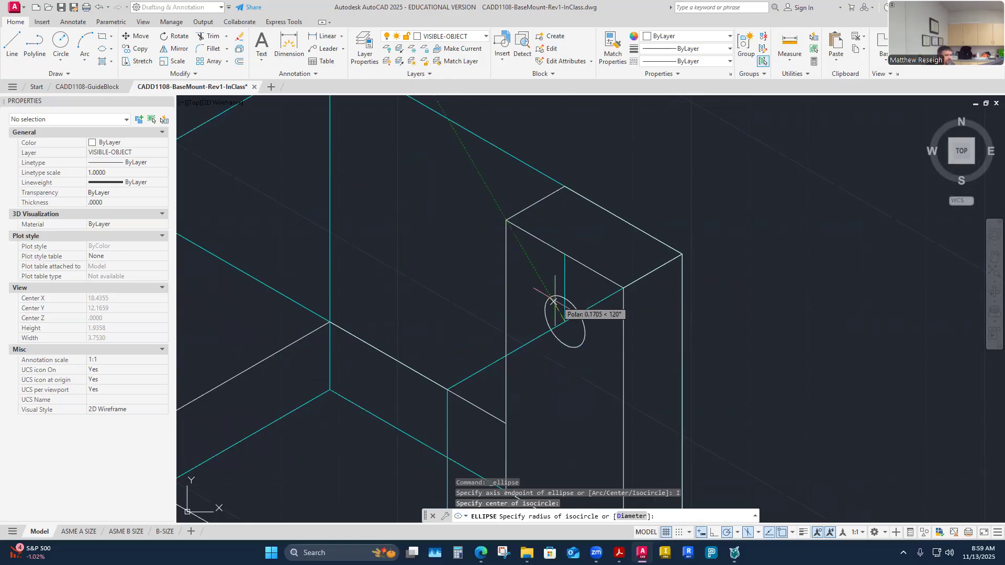
{"action": "scroll", "coordinate": [548, 298], "scroll_direction": "down", "scroll_amount": 4}
{"action": "scroll", "coordinate": [548, 303], "scroll_direction": "up", "scroll_amount": 2}
{"action": "scroll", "coordinate": [548, 298], "scroll_direction": "up", "scroll_amount": 2}
{"action": "key", "text": "Escape"}
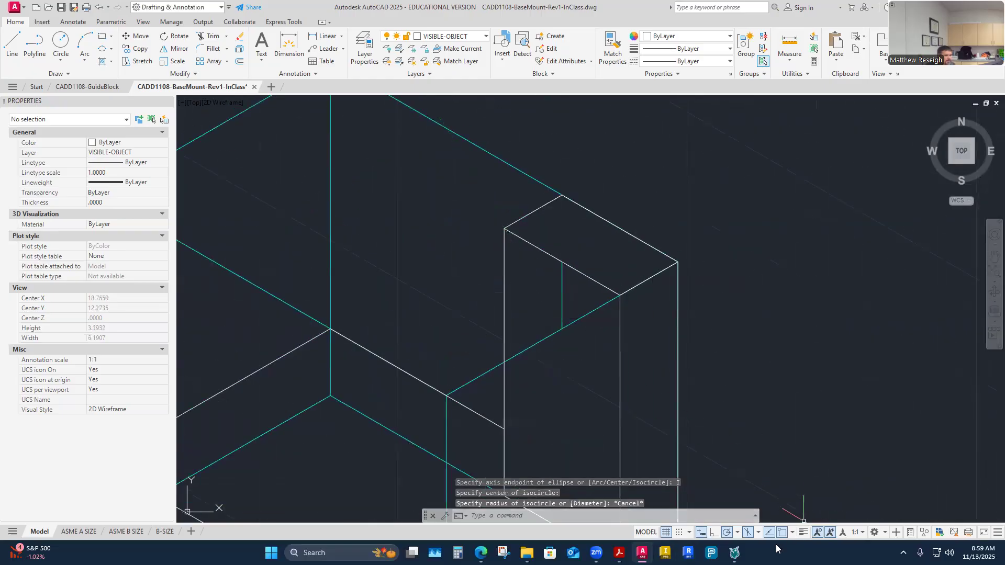
Return to the right isoplane and preview the isocircle again at the short vertical construction line's lower end
{"action": "left_click", "coordinate": [756, 533]}
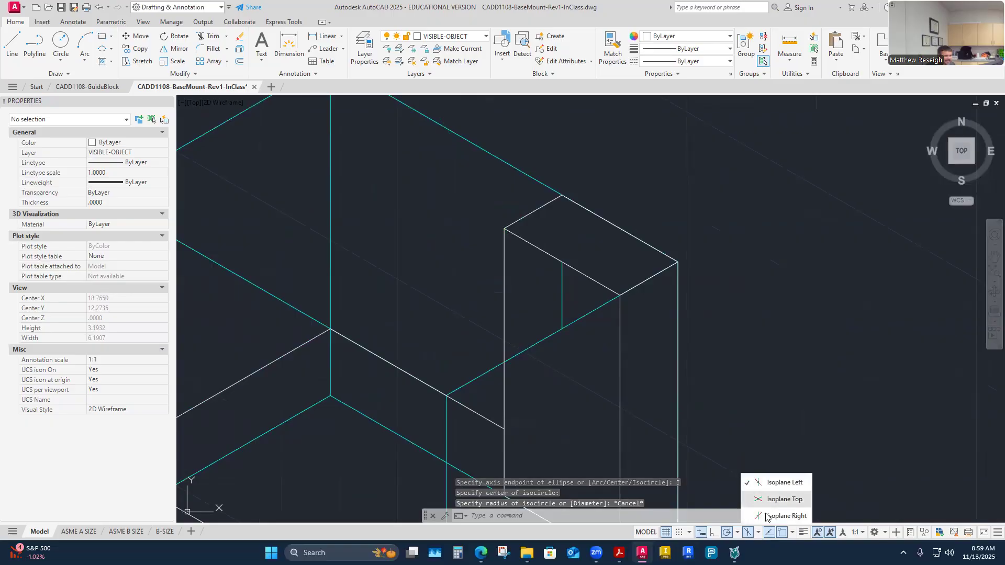
{"action": "left_click", "coordinate": [783, 516]}
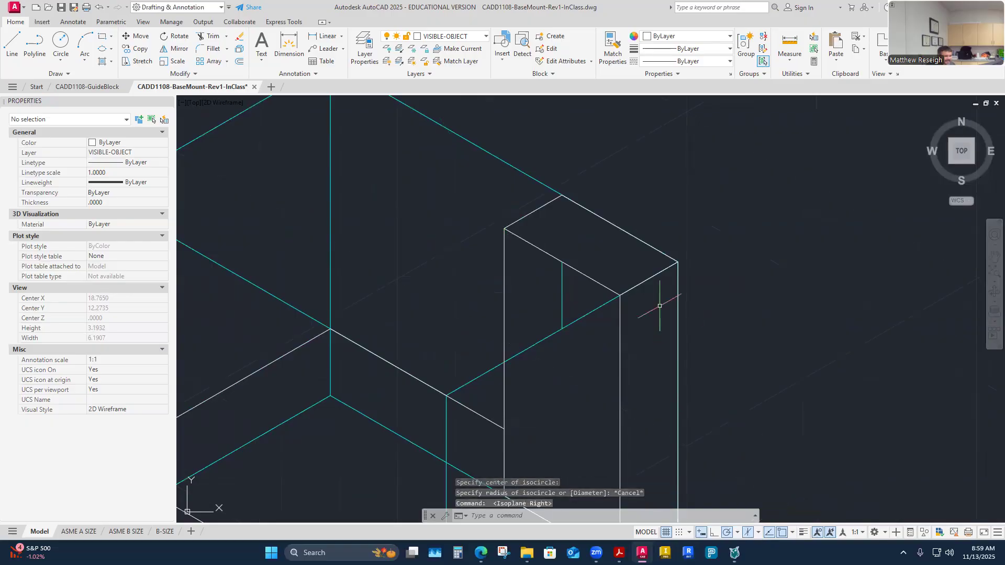
{"action": "left_click", "coordinate": [103, 48]}
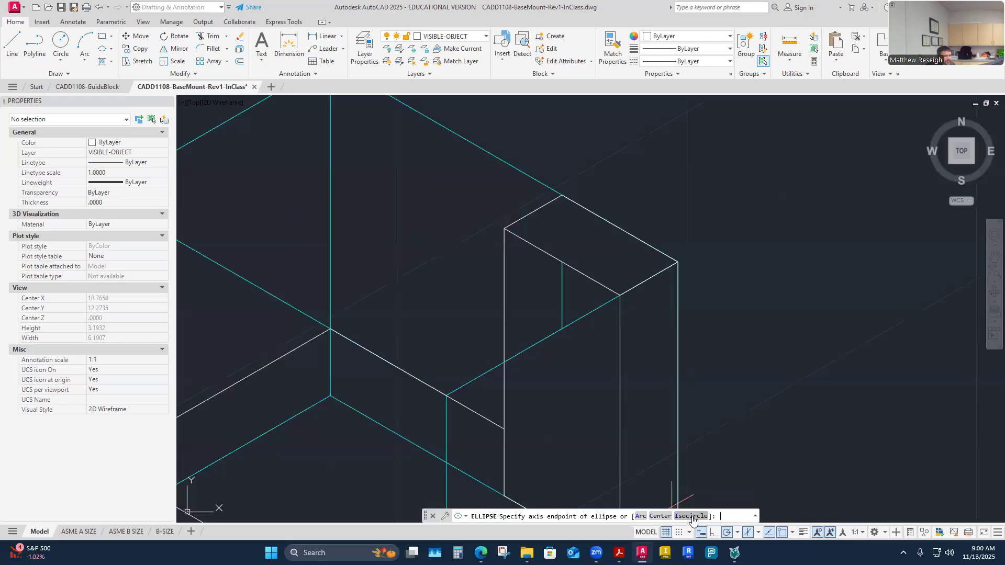
{"action": "left_click", "coordinate": [691, 516]}
{"action": "left_click", "coordinate": [561, 329]}
{"action": "scroll", "coordinate": [524, 288], "scroll_direction": "down", "scroll_amount": 3}
{"action": "scroll", "coordinate": [523, 291], "scroll_direction": "up", "scroll_amount": 2}
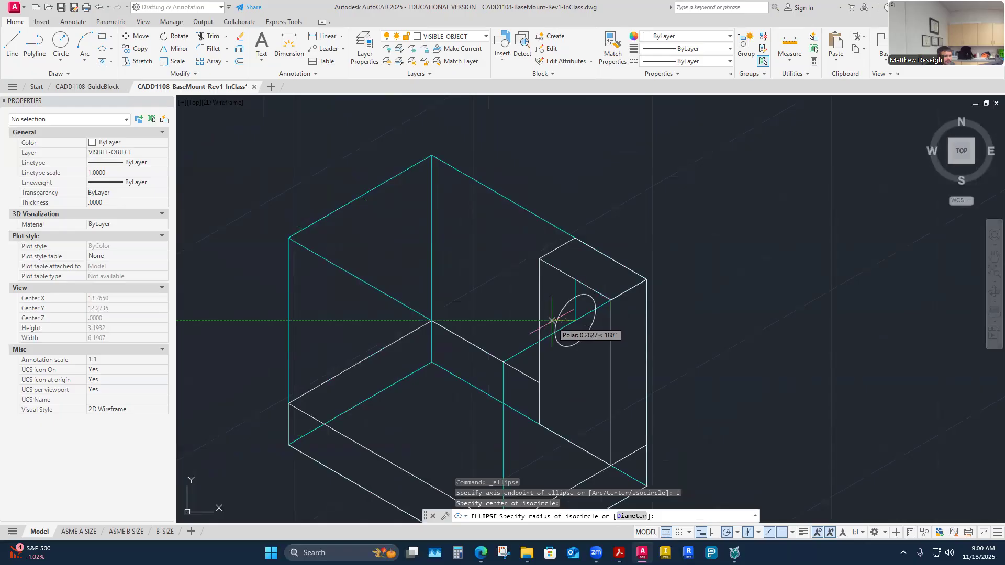
{"action": "key", "text": "Escape"}
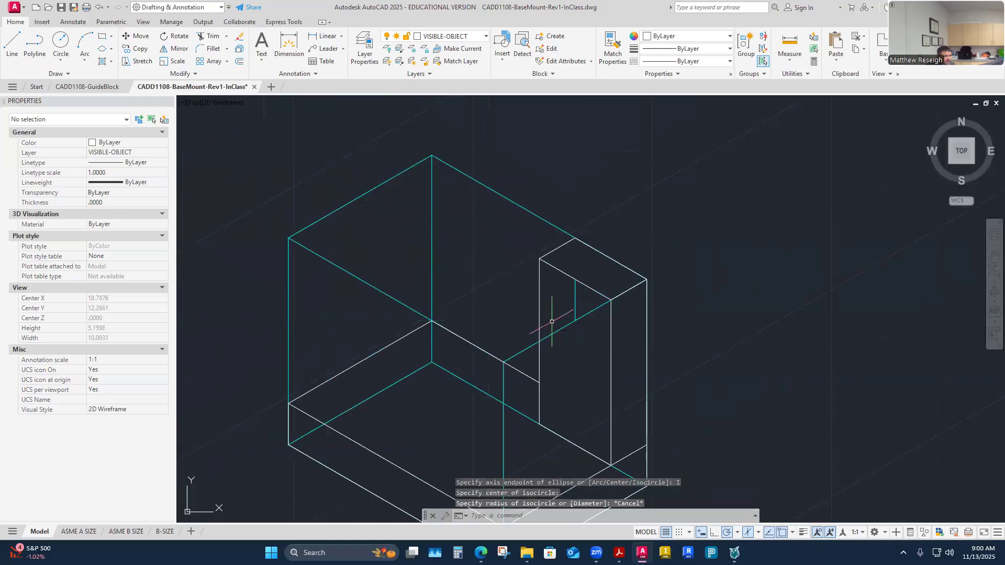
Switch to the top isoplane and preview an isocircle at the lower end of the short vertical construction line
{"action": "left_click", "coordinate": [757, 535]}
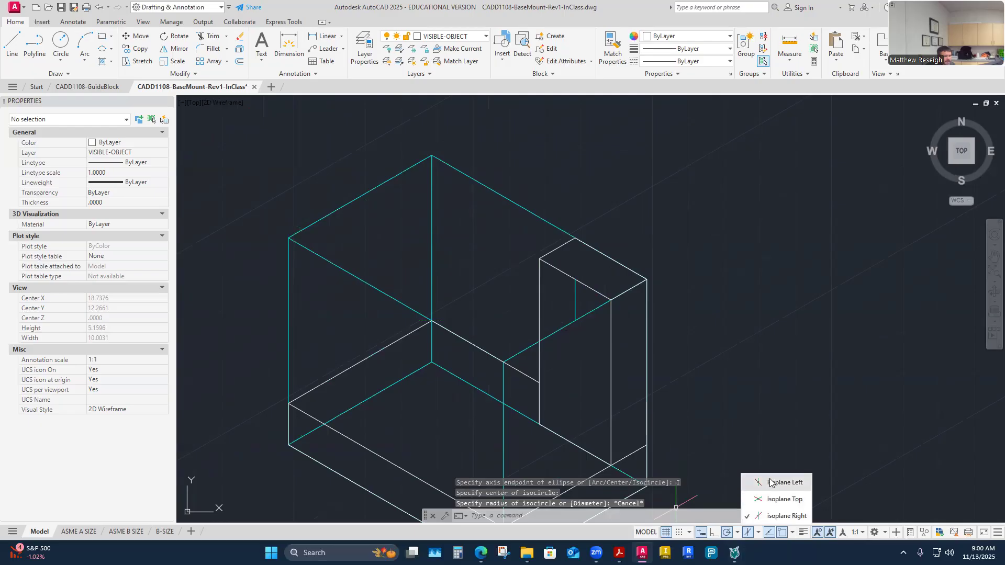
{"action": "left_click", "coordinate": [774, 501]}
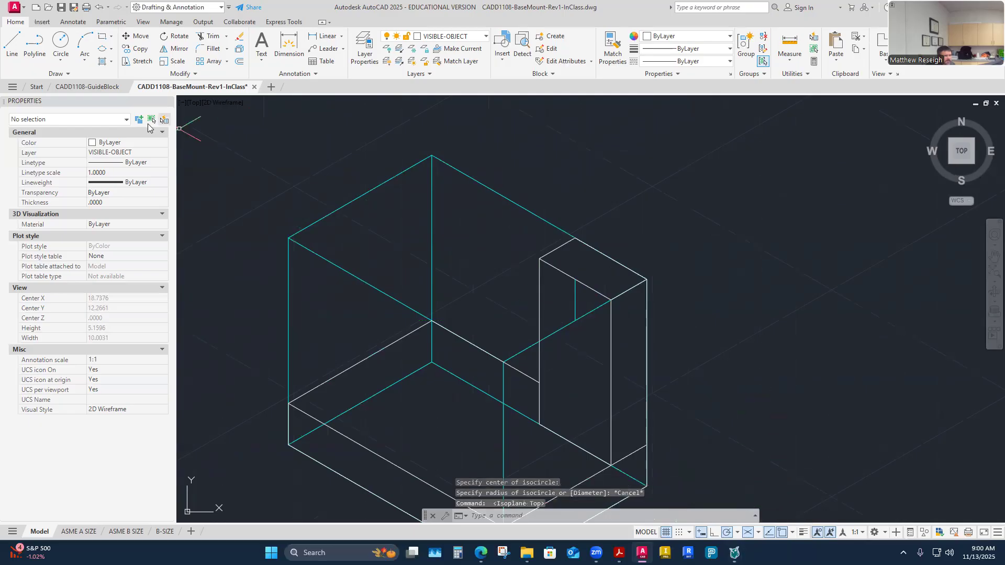
{"action": "left_click", "coordinate": [103, 48]}
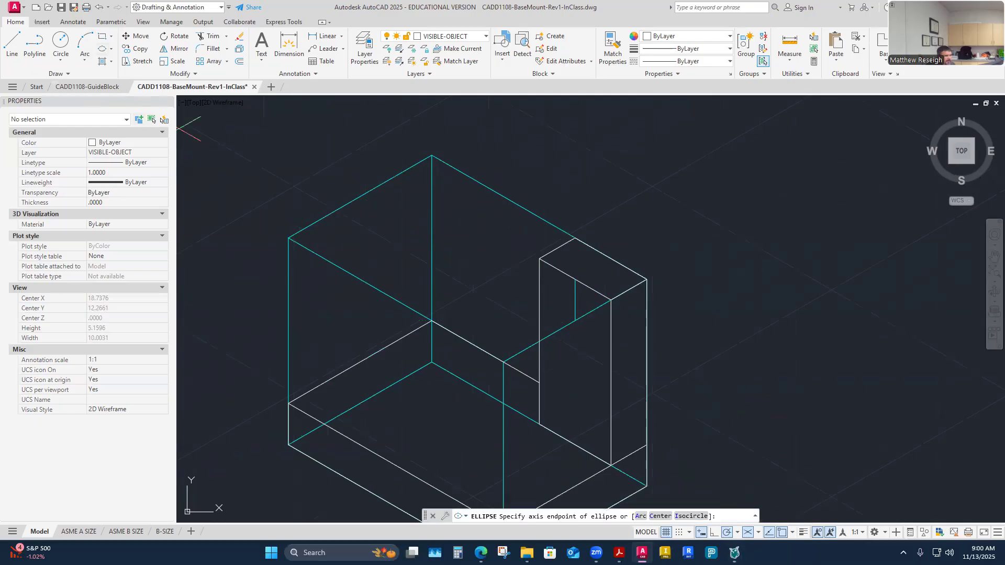
{"action": "left_click", "coordinate": [692, 517]}
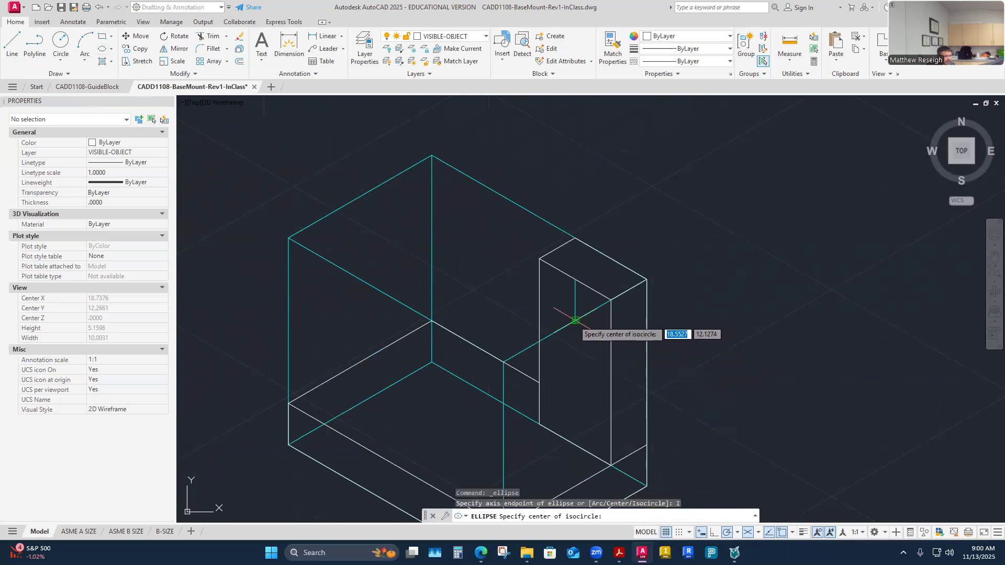
{"action": "left_click", "coordinate": [575, 320]}
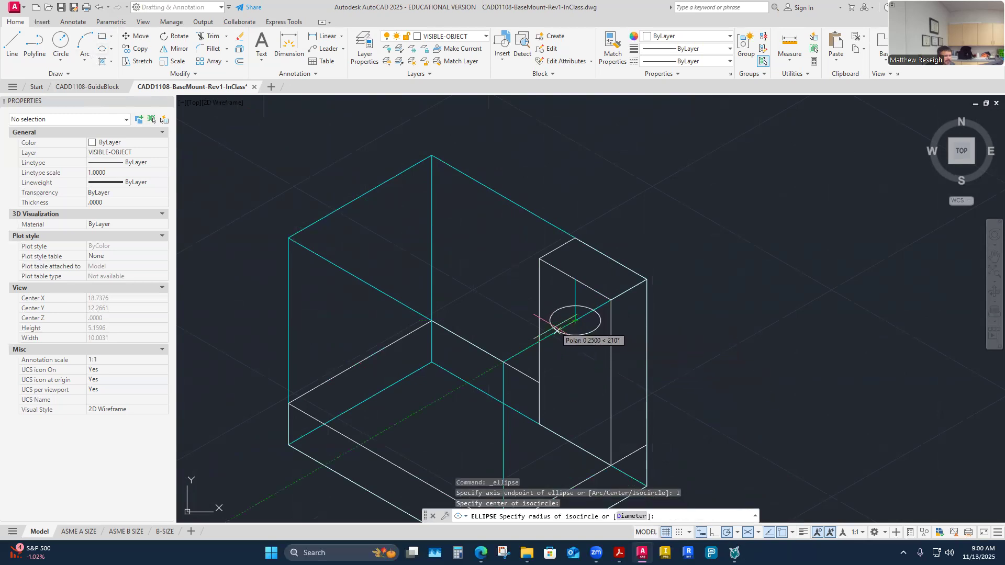
{"action": "scroll", "coordinate": [556, 331], "scroll_direction": "up", "scroll_amount": 2}
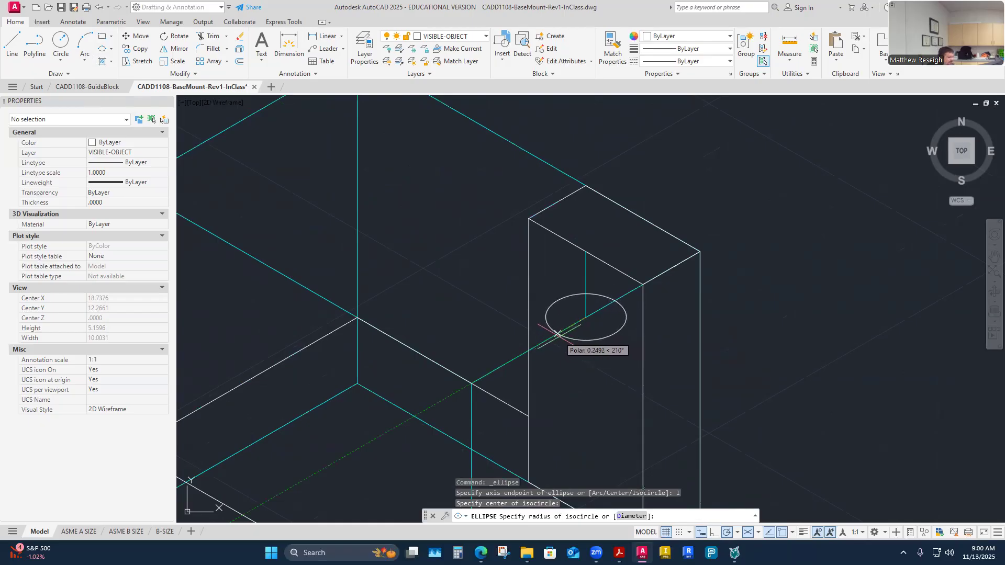
{"action": "key", "text": "Escape"}
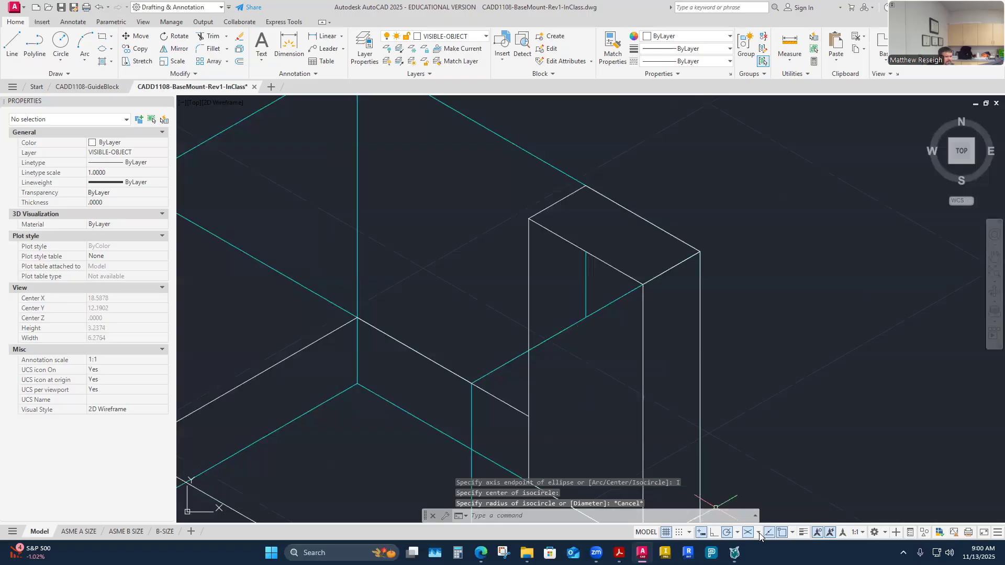
Set the left isoplane and draw a 0.25-radius isocircle centred on the lower end of the short vertical construction line
{"action": "left_click", "coordinate": [759, 533]}
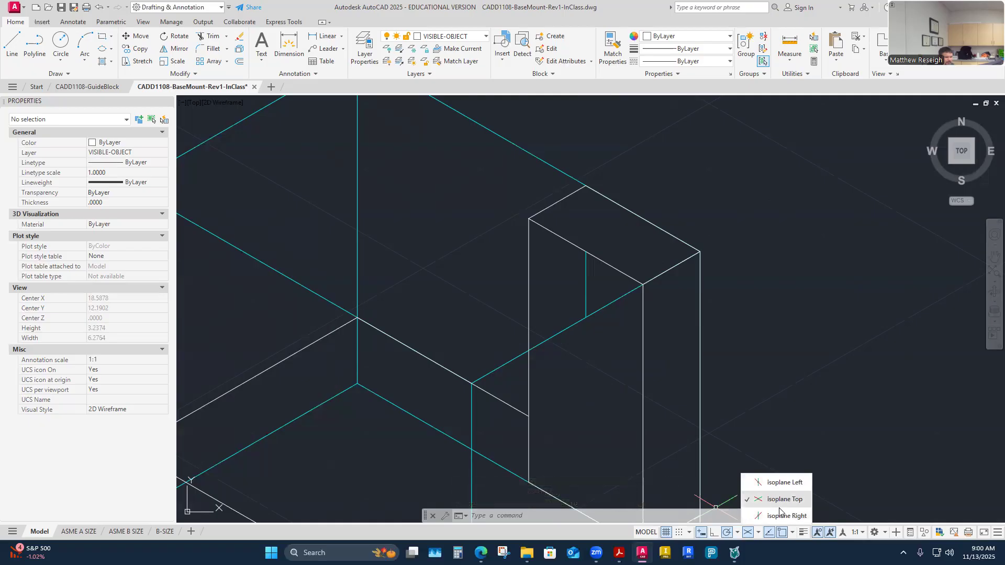
{"action": "left_click", "coordinate": [783, 482]}
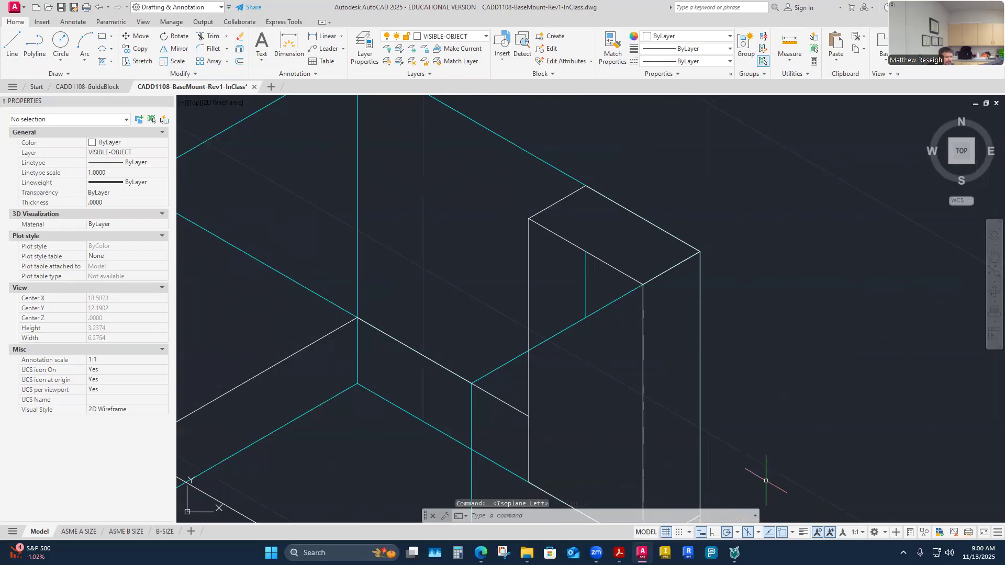
{"action": "left_click", "coordinate": [102, 48]}
{"action": "type", "text": "I"}
{"action": "key", "text": "Return"}
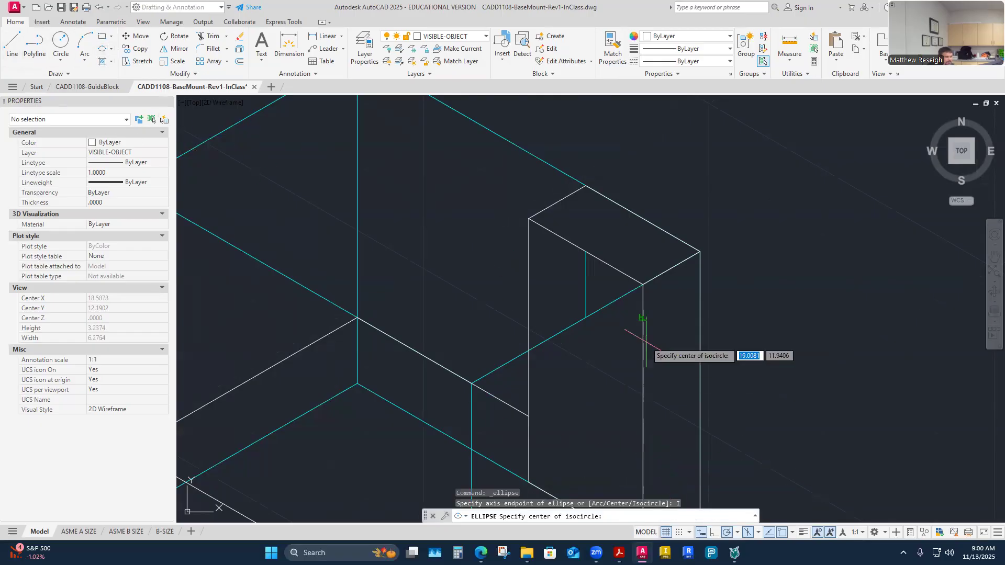
{"action": "left_click", "coordinate": [586, 317]}
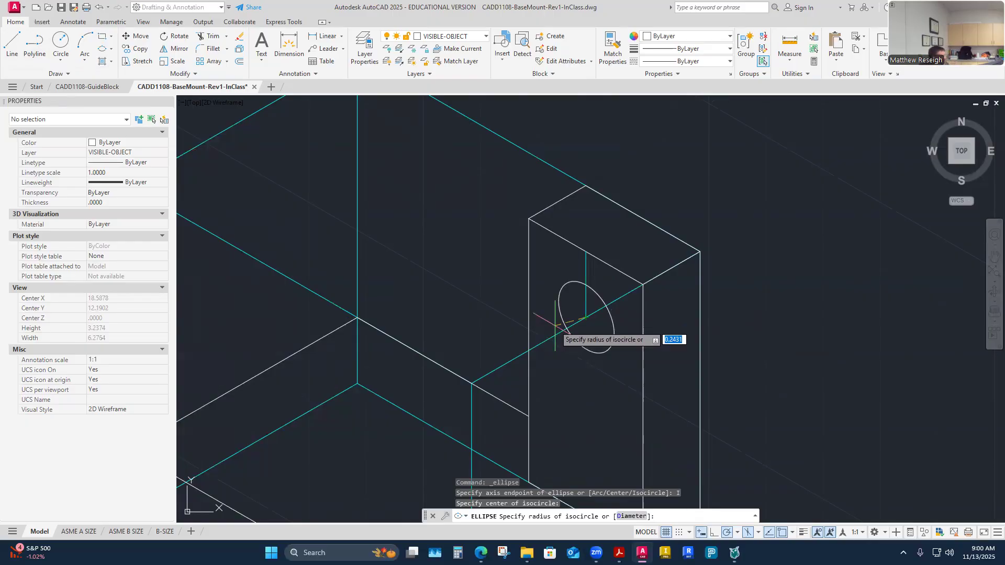
{"action": "type", "text": ".25"}
{"action": "key", "text": "Return"}
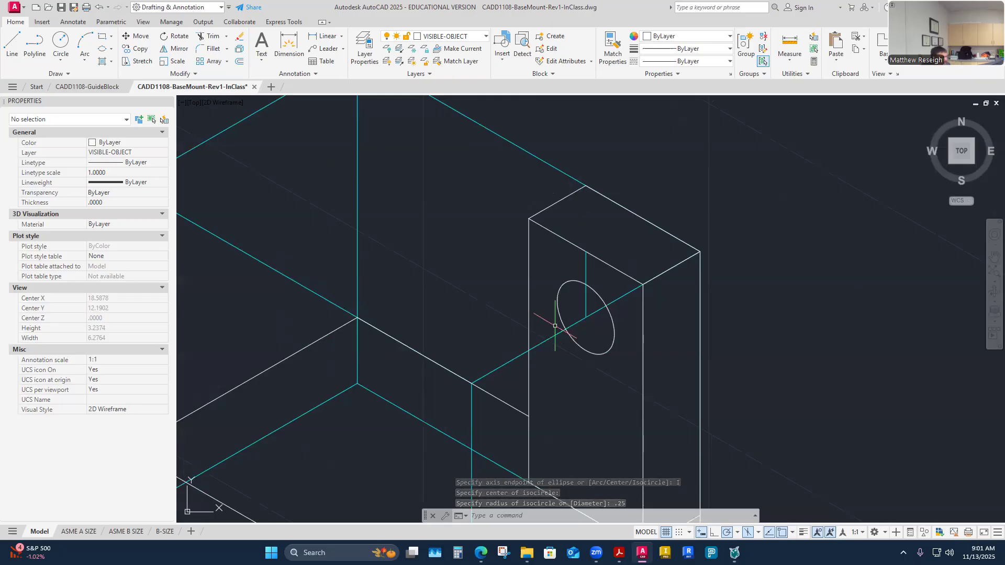
On the CONSTRUCTION layer, draw a 0.5-long vertical line downward, starting 0.5 along the upright's rear top edge from its right-hand corner
{"action": "scroll", "coordinate": [591, 271], "scroll_direction": "down", "scroll_amount": 5}
{"action": "scroll", "coordinate": [591, 271], "scroll_direction": "up", "scroll_amount": 5}
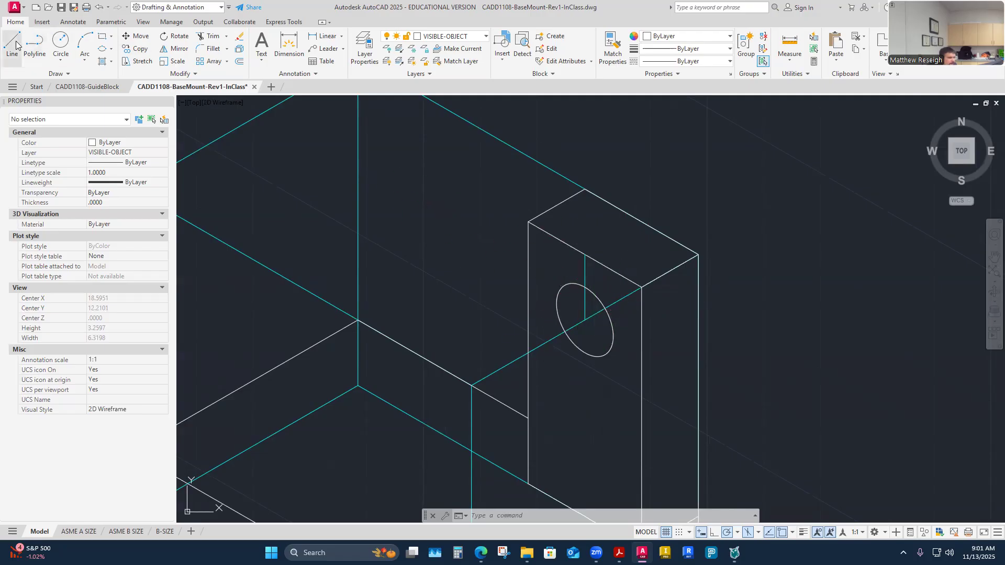
{"action": "left_click", "coordinate": [485, 36]}
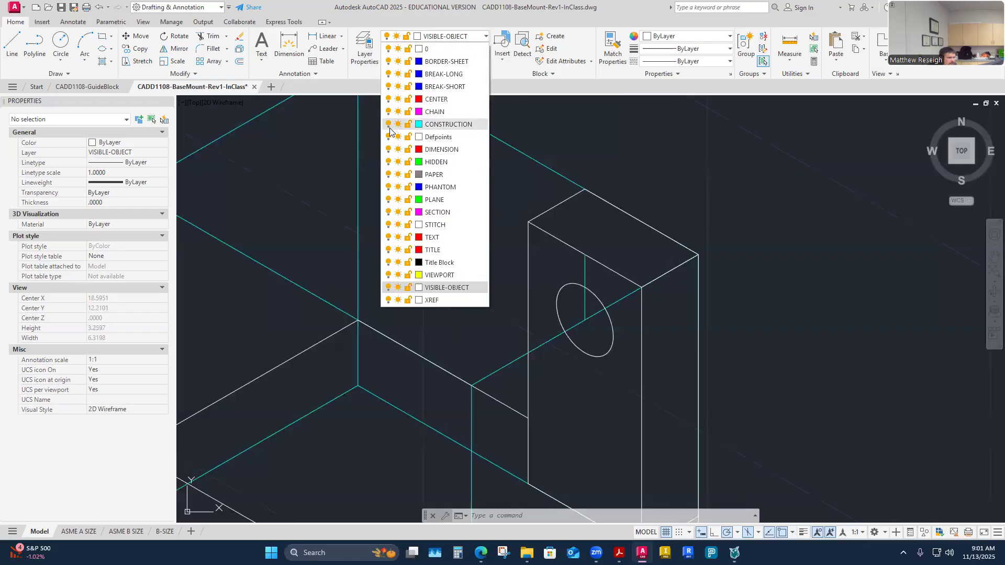
{"action": "left_click", "coordinate": [418, 129]}
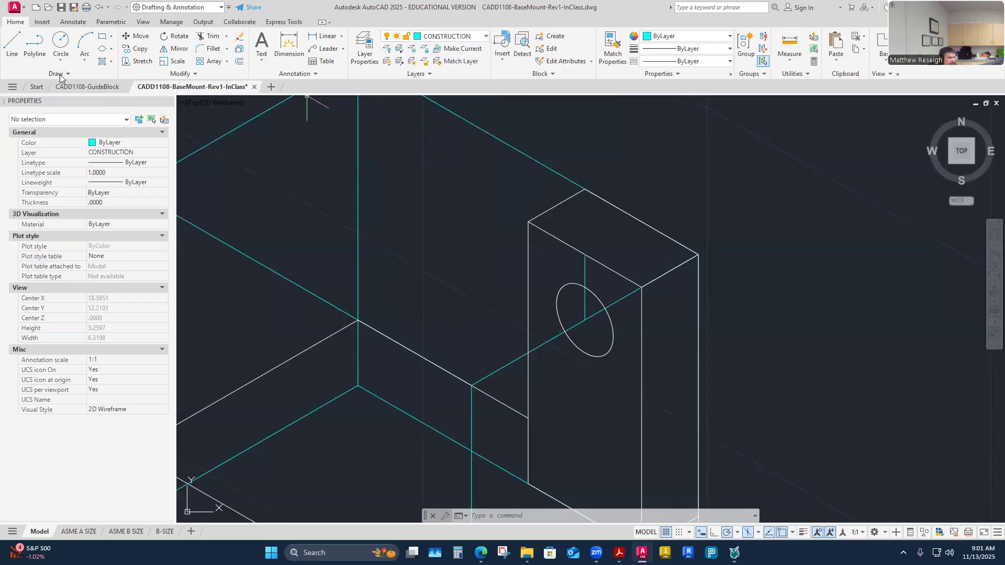
{"action": "left_click", "coordinate": [12, 41]}
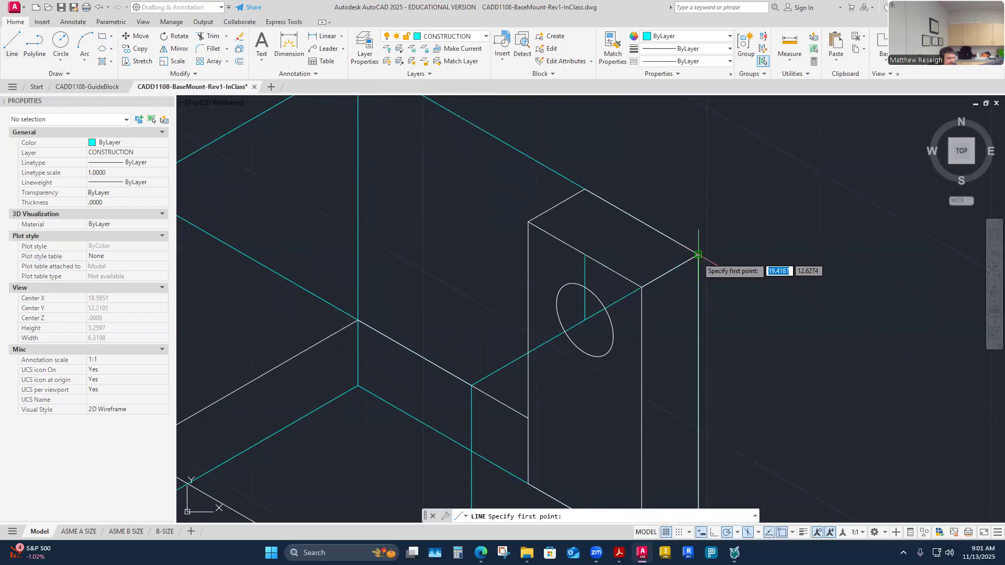
{"action": "type", "text": ".5"}
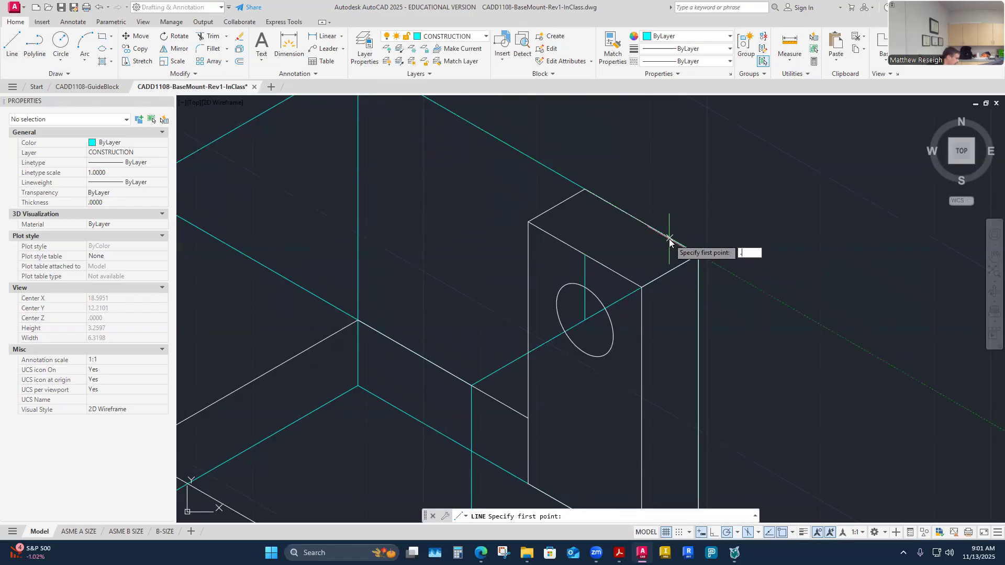
{"action": "key", "text": "Return"}
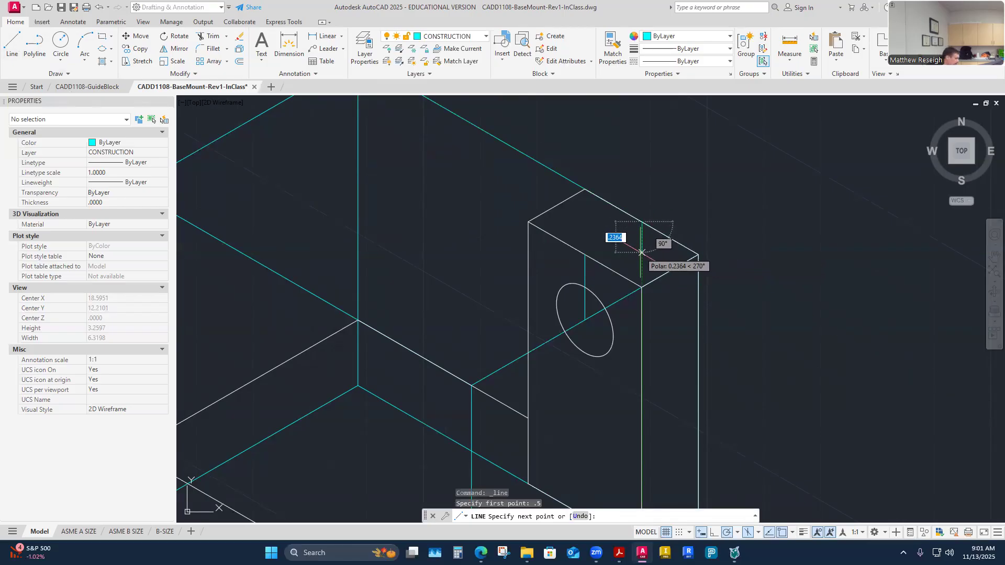
{"action": "type", "text": "."}
{"action": "key", "text": "Return"}
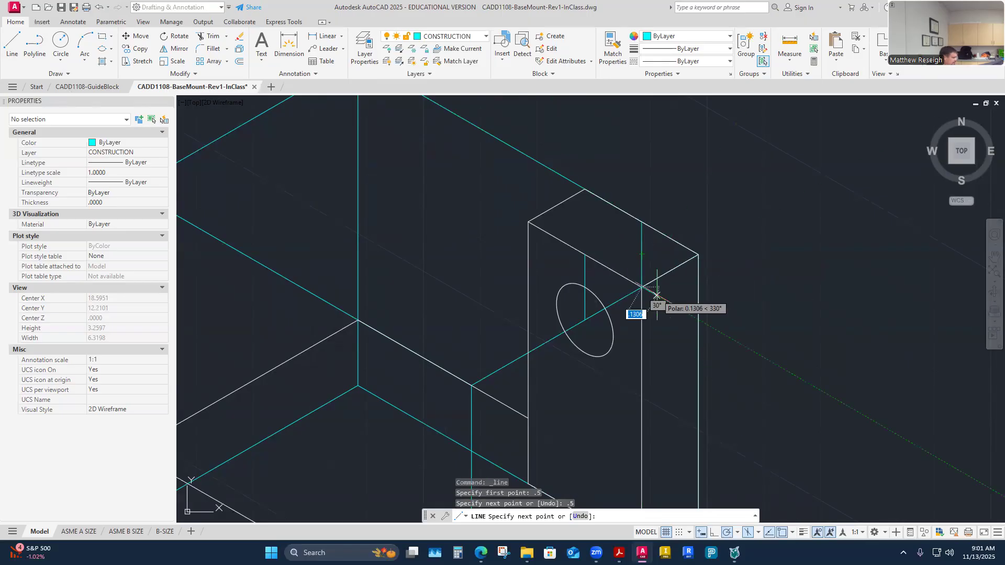
{"action": "key", "text": "Escape"}
{"action": "scroll", "coordinate": [650, 291], "scroll_direction": "up", "scroll_amount": 6}
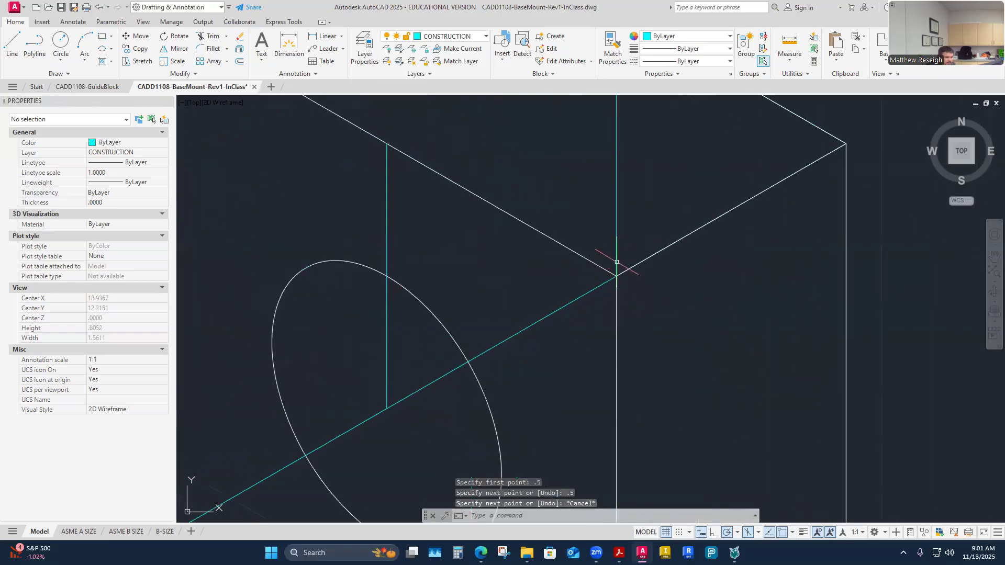
{"action": "left_click", "coordinate": [616, 268]}
{"action": "scroll", "coordinate": [610, 304], "scroll_direction": "down", "scroll_amount": 4}
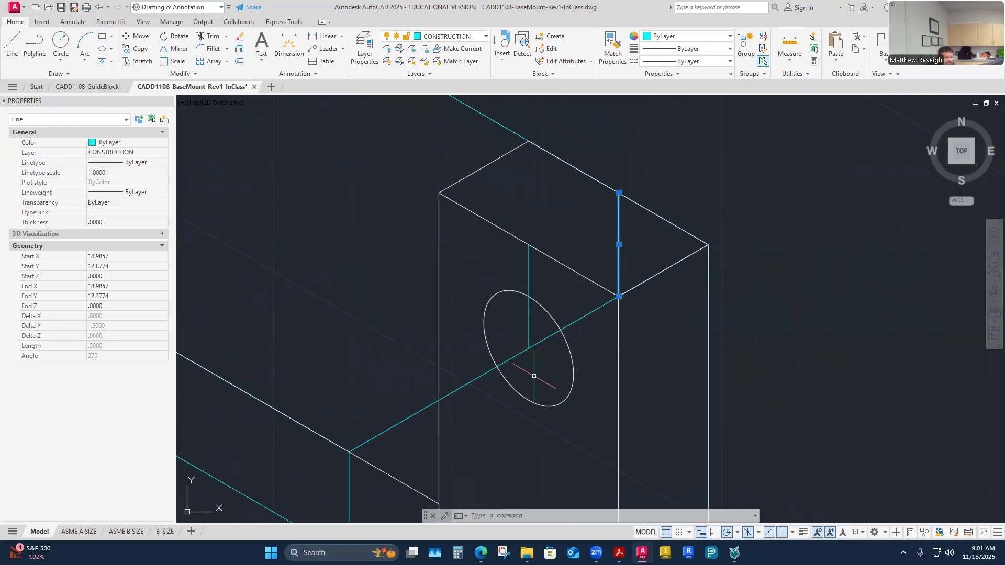
{"action": "key", "text": "Escape"}
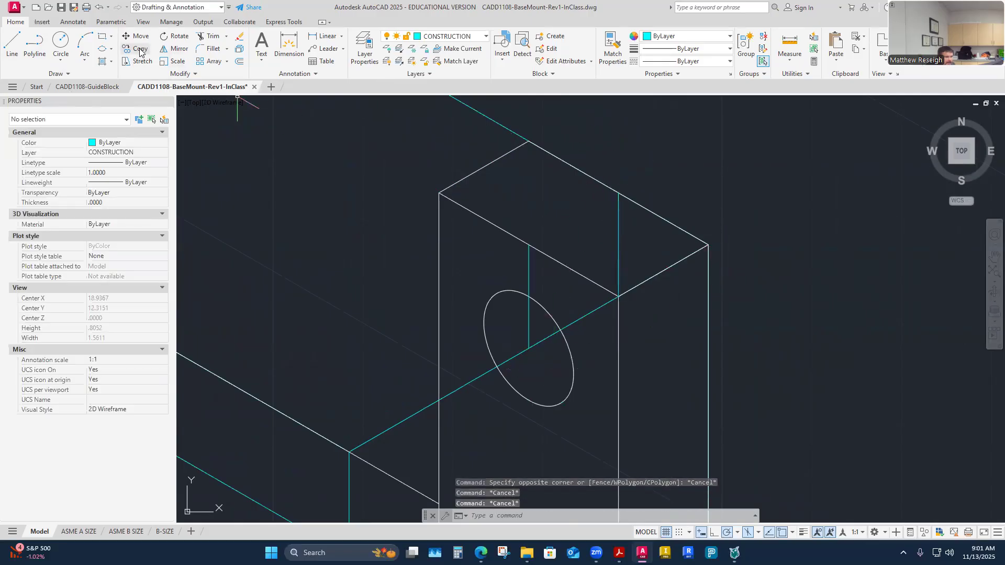
Copy the isocircle from its center to the lower end of the vertical construction line on the upright's top face
{"action": "left_click", "coordinate": [137, 48]}
{"action": "left_click", "coordinate": [491, 297]}
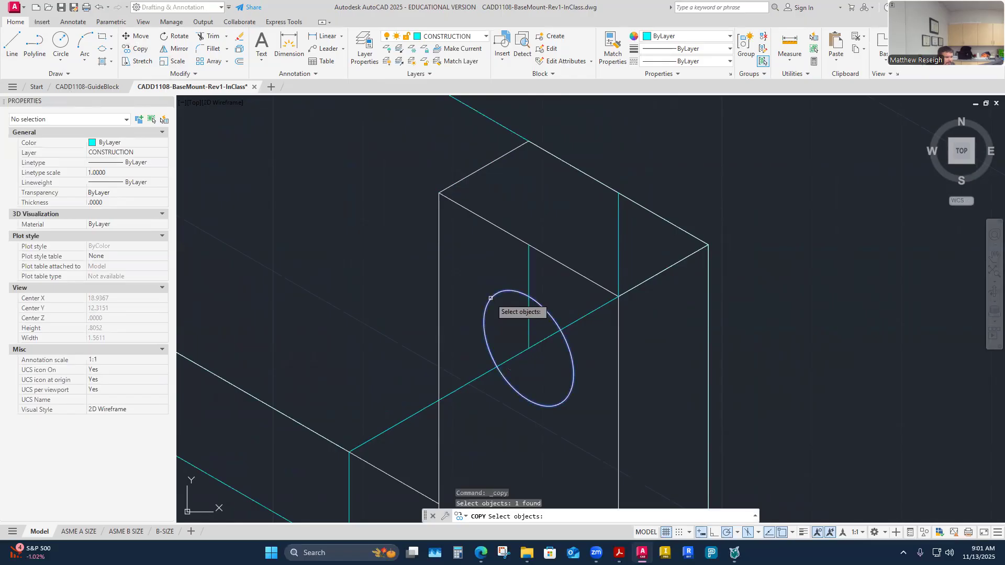
{"action": "key", "text": "Return"}
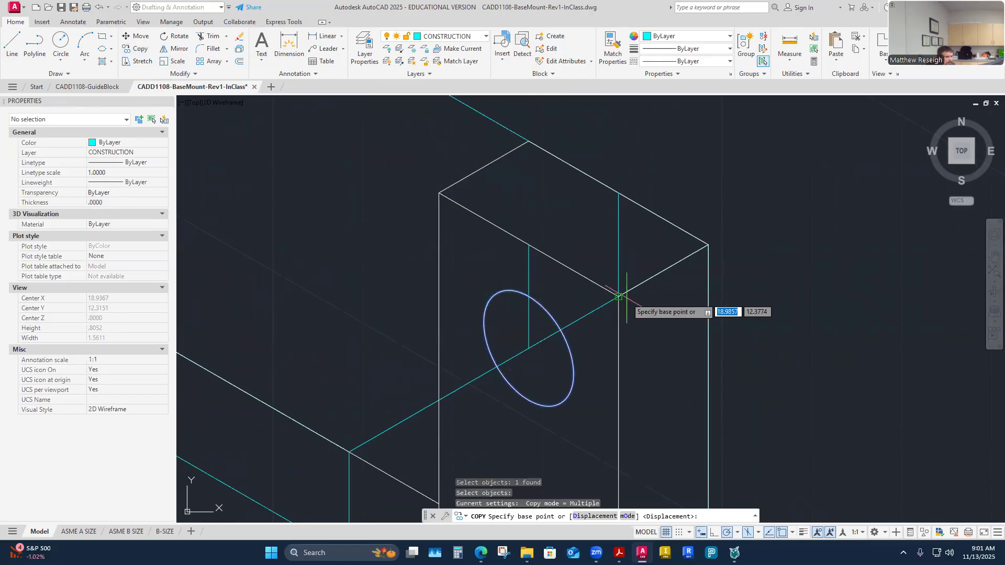
{"action": "left_click", "coordinate": [529, 348]}
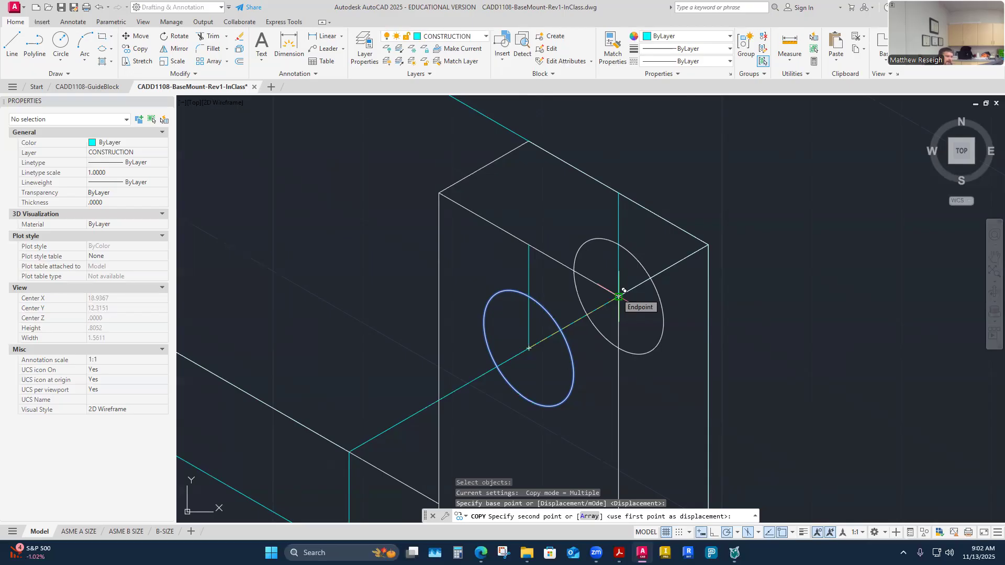
{"action": "key", "text": "Escape"}
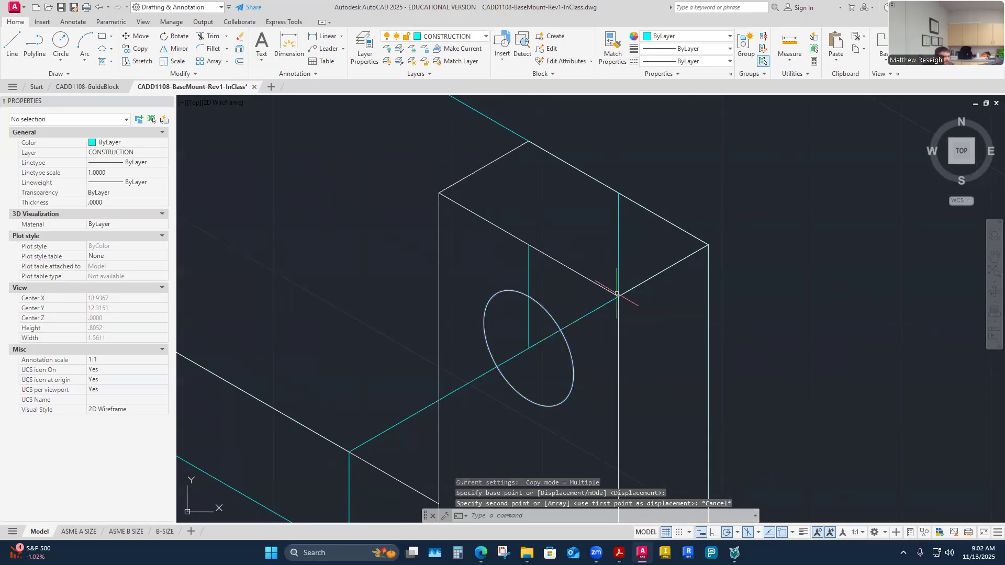
{"action": "scroll", "coordinate": [607, 299], "scroll_direction": "down", "scroll_amount": 5}
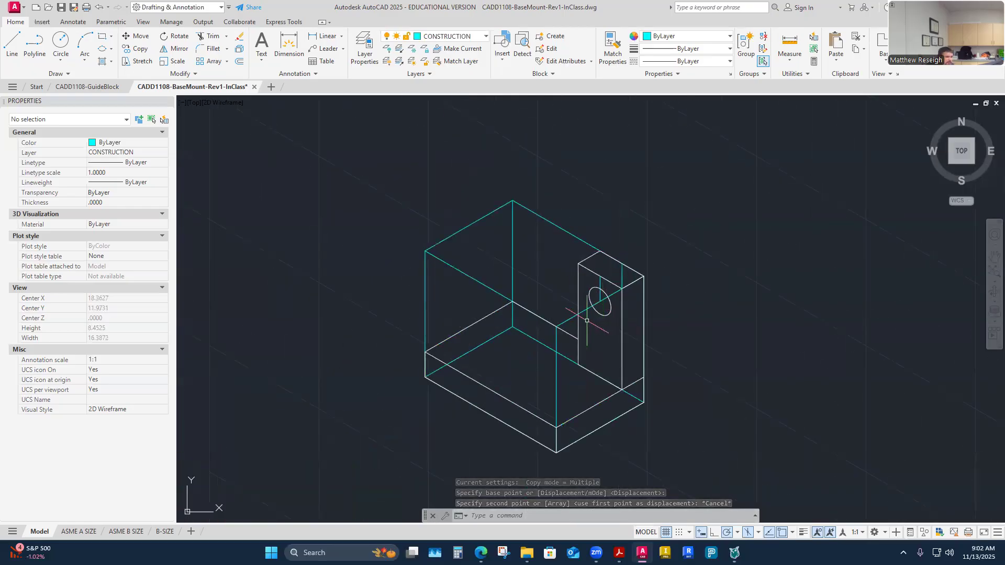
{"action": "scroll", "coordinate": [572, 404], "scroll_direction": "down", "scroll_amount": 4}
{"action": "scroll", "coordinate": [582, 392], "scroll_direction": "up", "scroll_amount": 4}
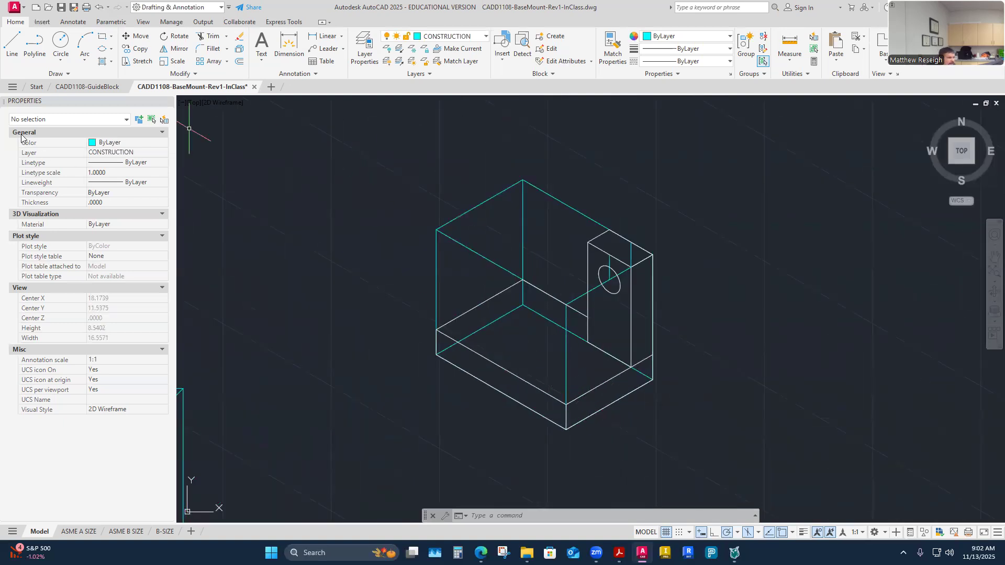
{"action": "left_click", "coordinate": [16, 52]}
{"action": "scroll", "coordinate": [550, 419], "scroll_direction": "up", "scroll_amount": 2}
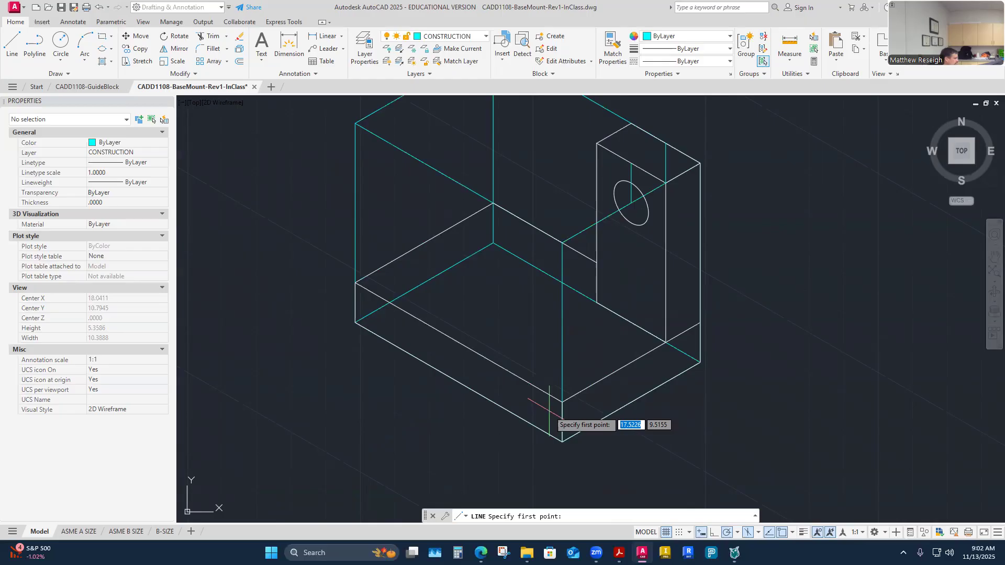
{"action": "key", "text": "Escape"}
{"action": "key", "text": "Escape"}
{"action": "key", "text": "Escape"}
{"action": "key", "text": "Escape"}
Offset the front-left top edge of the isometric base by .5 toward the inside of the top face
{"action": "left_click", "coordinate": [240, 62]}
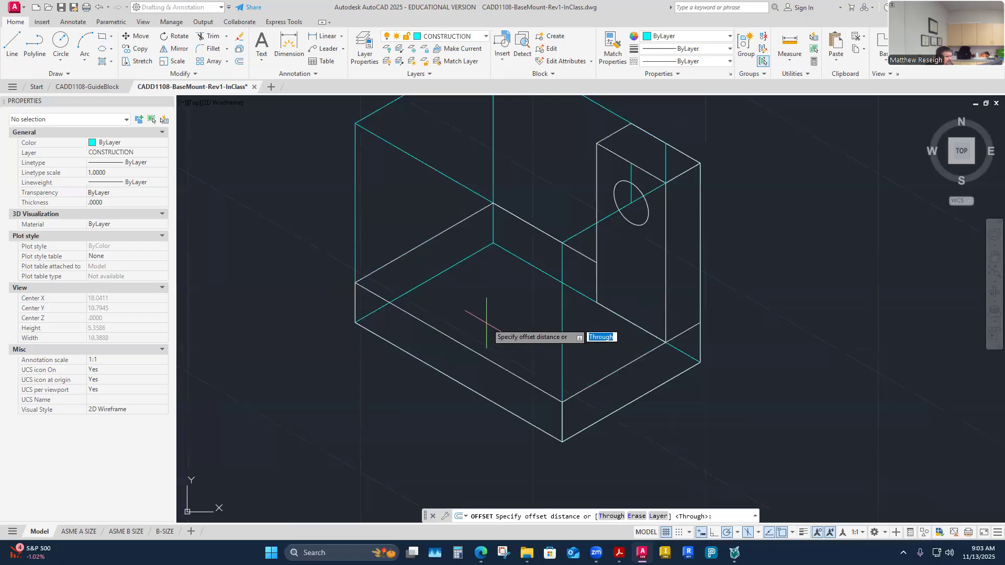
{"action": "type", "text": ".5"}
{"action": "key", "text": "Return"}
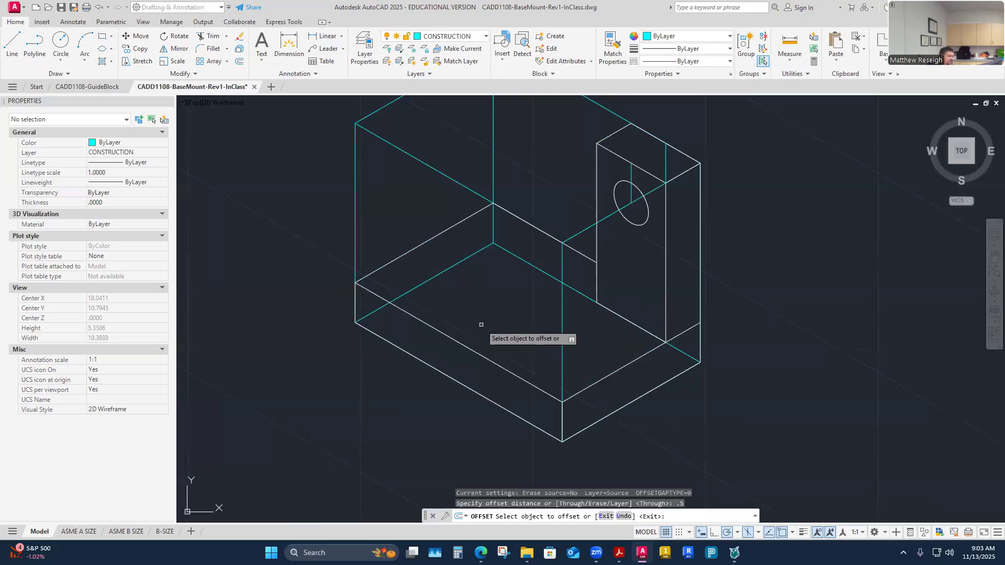
{"action": "left_click", "coordinate": [475, 353]}
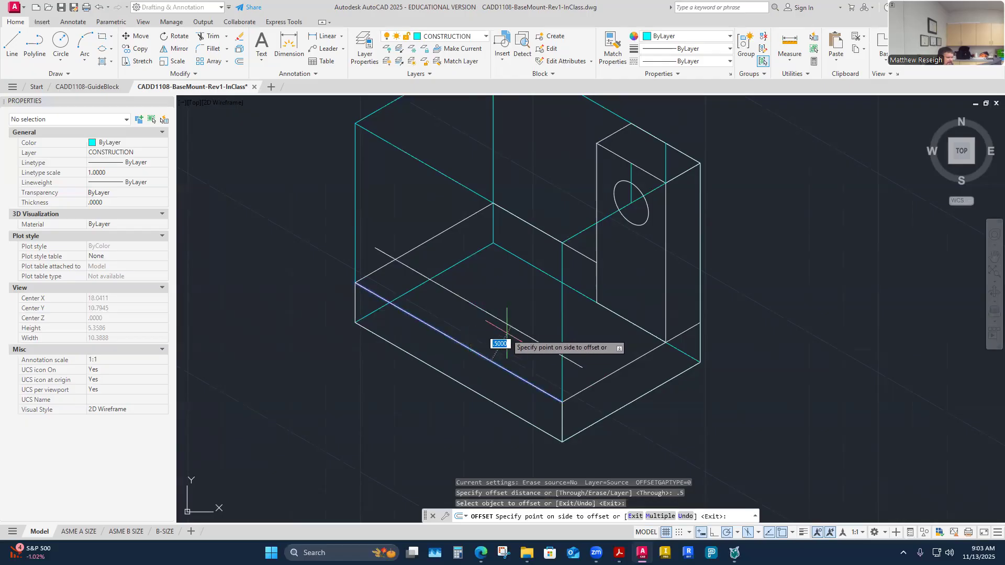
{"action": "left_click", "coordinate": [511, 333]}
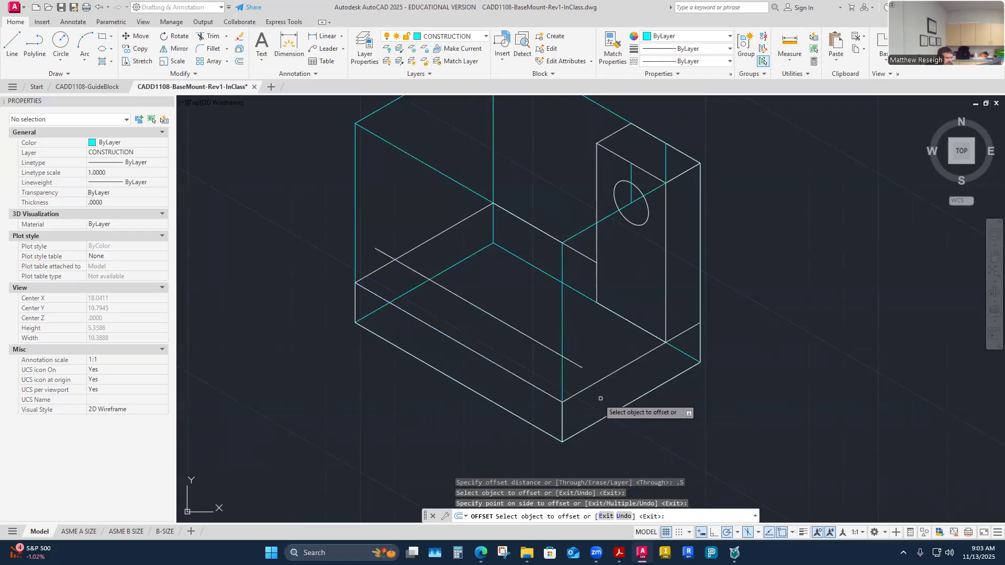
Measure the distance along the base's left top edge from its corner to the offset line
{"action": "scroll", "coordinate": [387, 249], "scroll_direction": "up", "scroll_amount": 2}
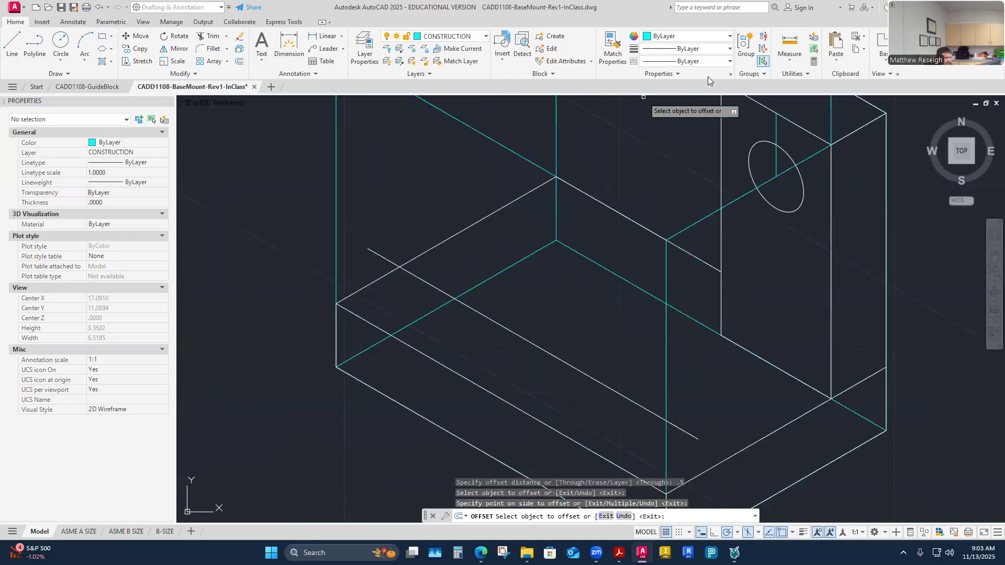
{"action": "left_click", "coordinate": [786, 58]}
{"action": "left_click", "coordinate": [809, 100]}
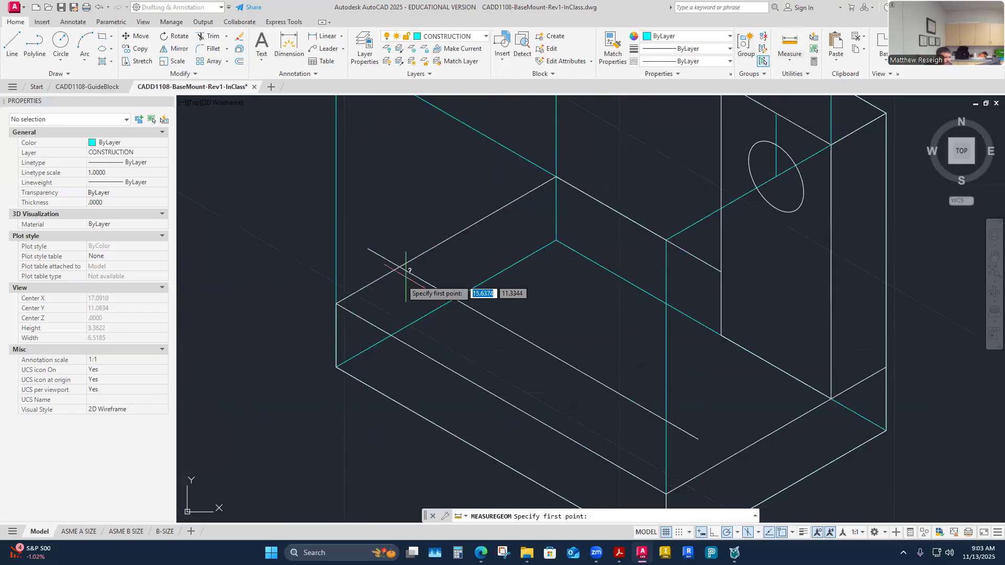
{"action": "left_click", "coordinate": [339, 303]}
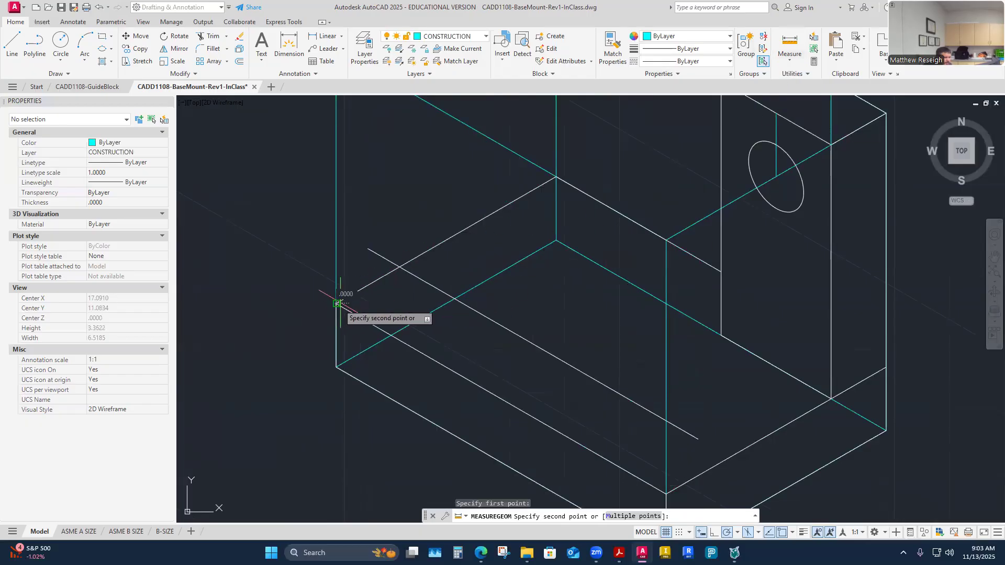
{"action": "left_click", "coordinate": [401, 267]}
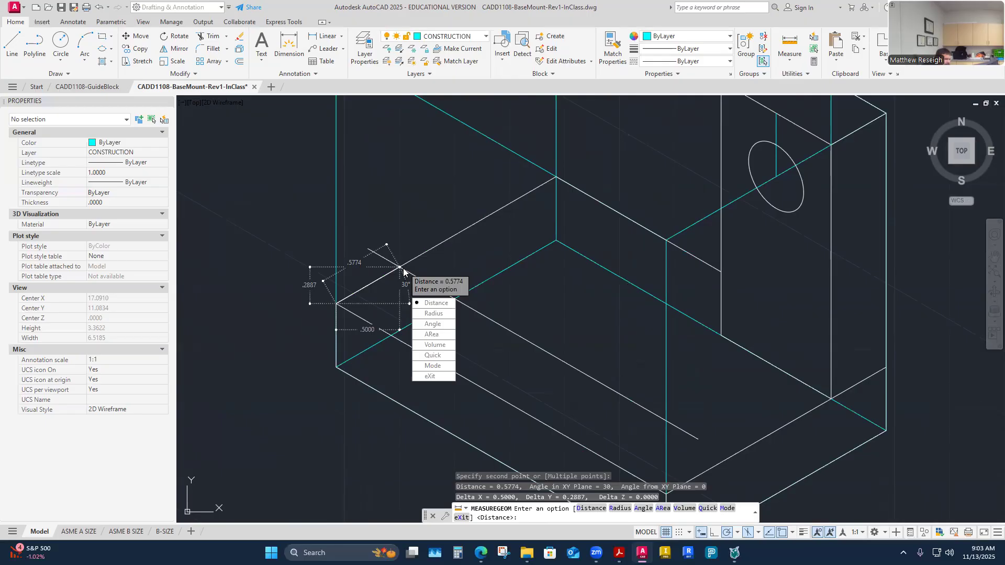
{"action": "key", "text": "Escape"}
{"action": "key", "text": "Escape"}
Erase the offset line from the base's top face
{"action": "left_click", "coordinate": [425, 283]}
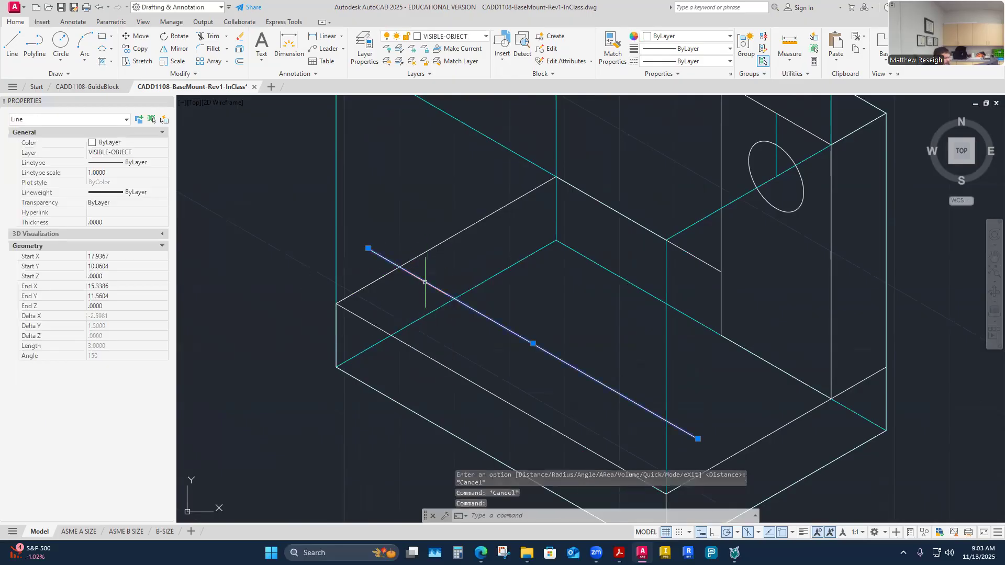
{"action": "key", "text": "Delete"}
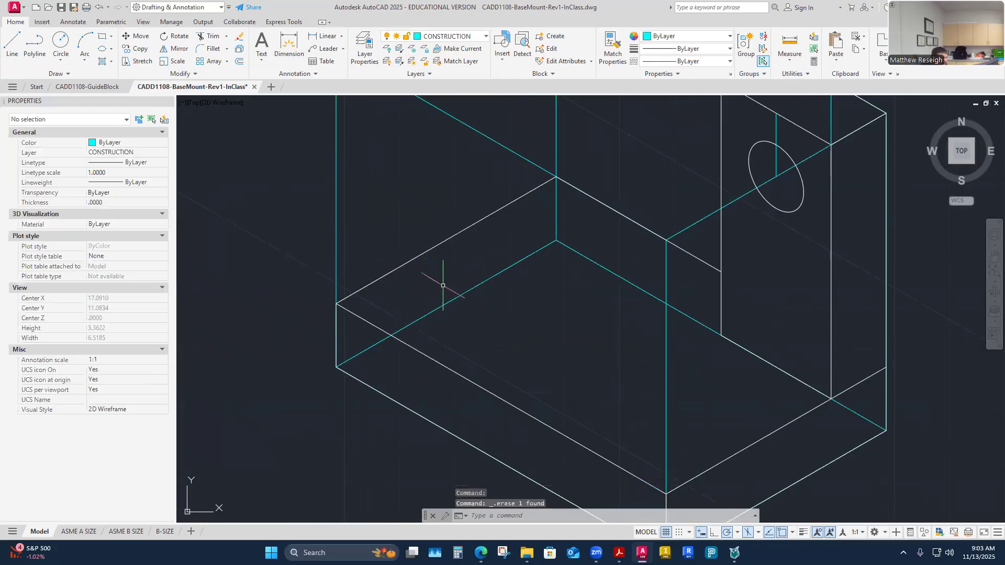
{"action": "scroll", "coordinate": [464, 287], "scroll_direction": "down", "scroll_amount": 2}
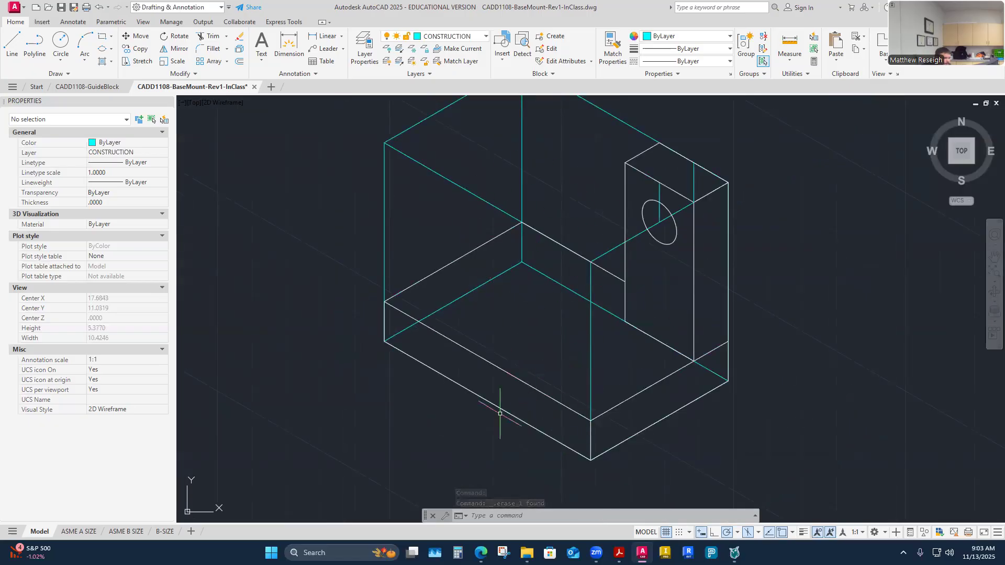
Draw a construction line across the base's top face, parallel to the front-left edge, starting .5 from the front corner along the right edge
{"action": "scroll", "coordinate": [555, 415], "scroll_direction": "up", "scroll_amount": 2}
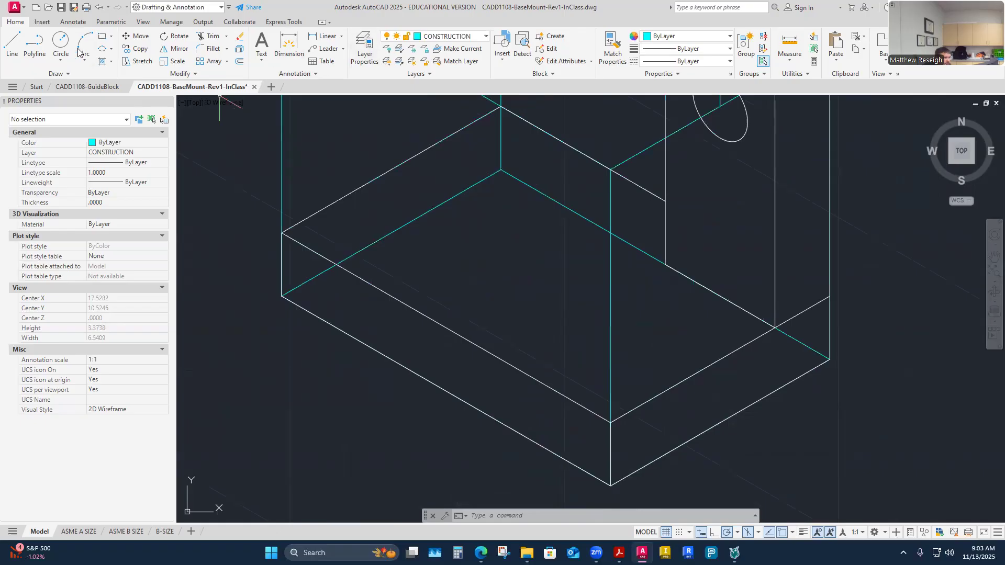
{"action": "left_click", "coordinate": [12, 42]}
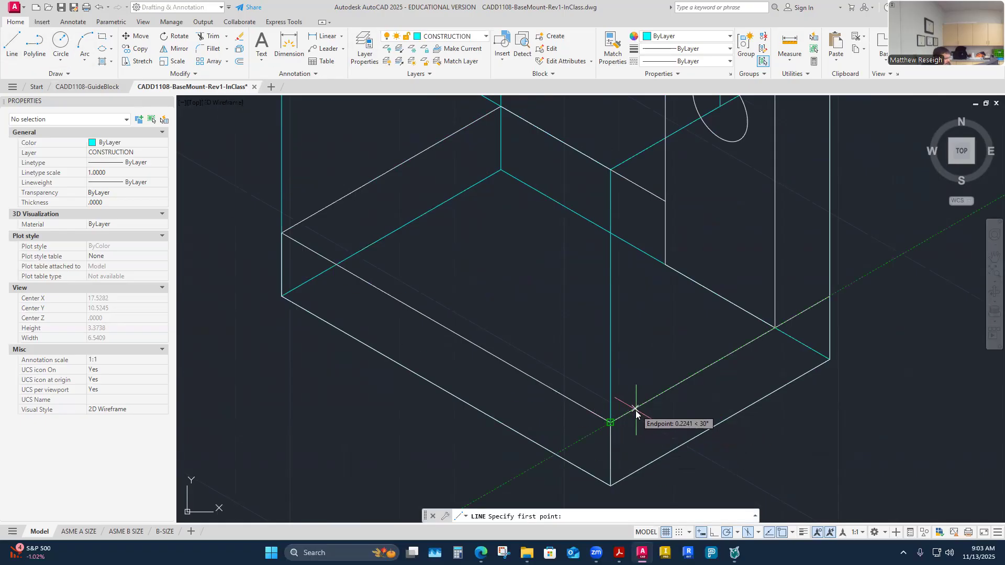
{"action": "type", "text": ".5"}
{"action": "key", "text": "Return"}
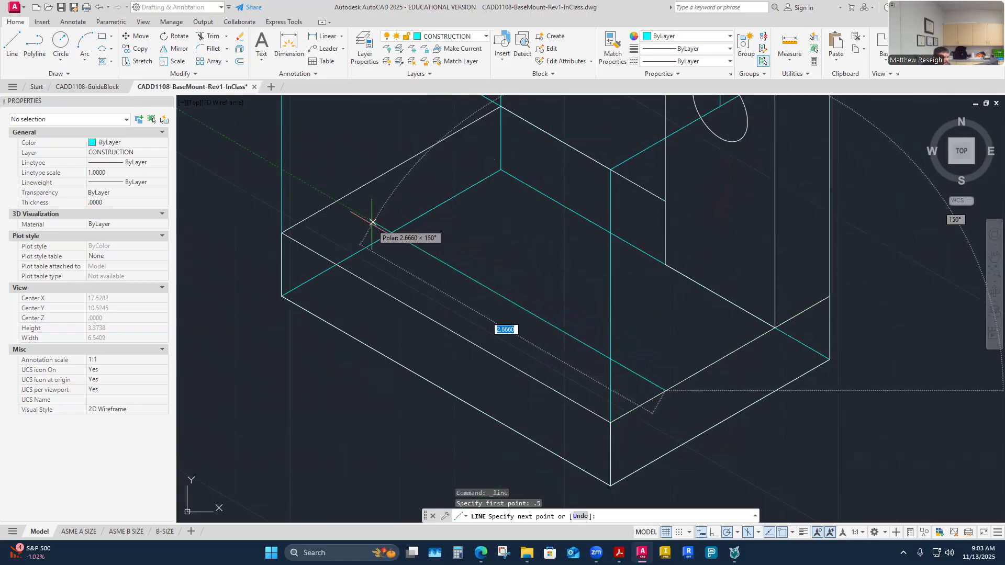
{"action": "right_click", "coordinate": [337, 201]}
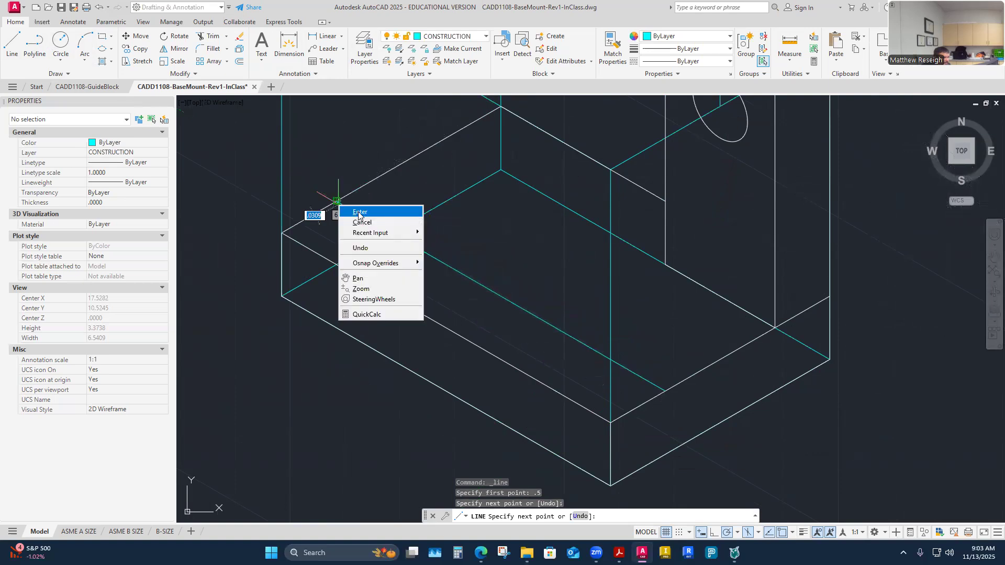
{"action": "left_click", "coordinate": [359, 213]}
{"action": "left_click", "coordinate": [791, 59]}
{"action": "left_click", "coordinate": [798, 102]}
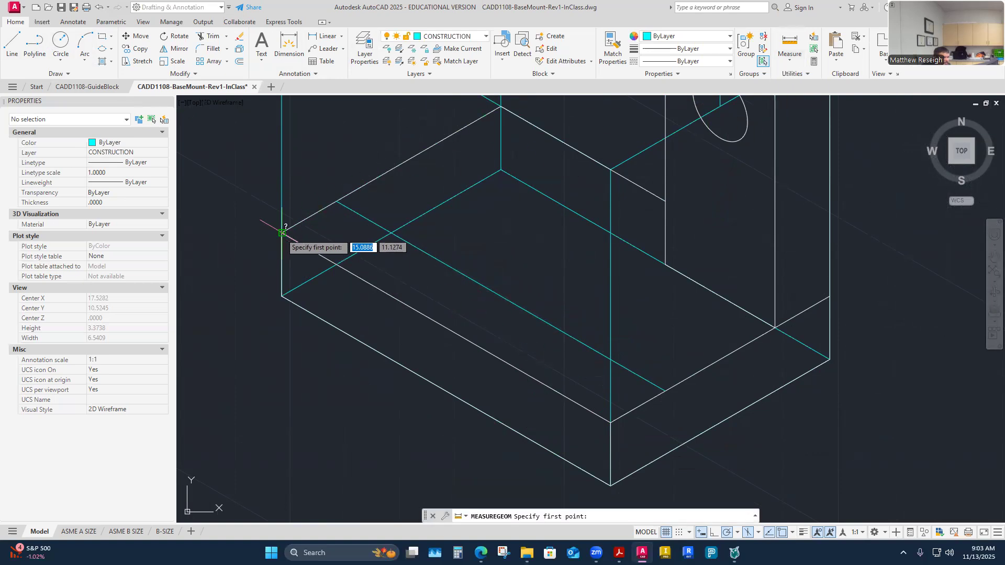
{"action": "left_click", "coordinate": [282, 233]}
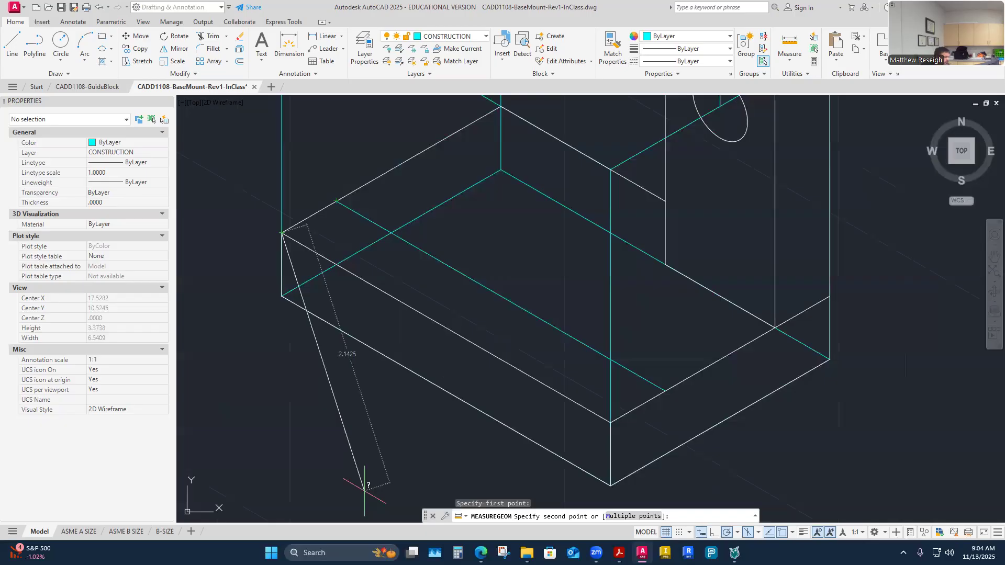
{"action": "key", "text": "Escape"}
{"action": "scroll", "coordinate": [408, 374], "scroll_direction": "down", "scroll_amount": 4}
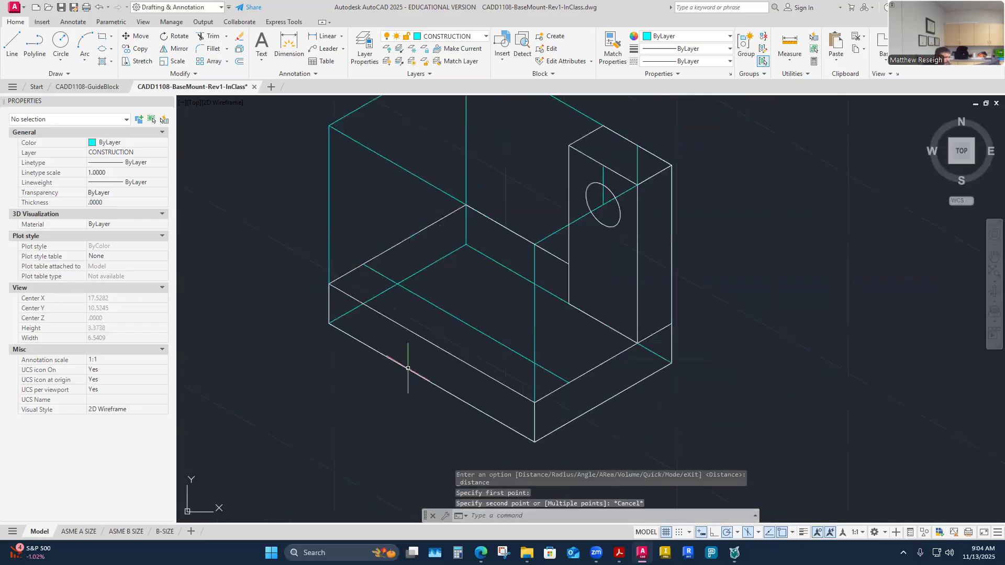
{"action": "scroll", "coordinate": [440, 335], "scroll_direction": "up", "scroll_amount": 2}
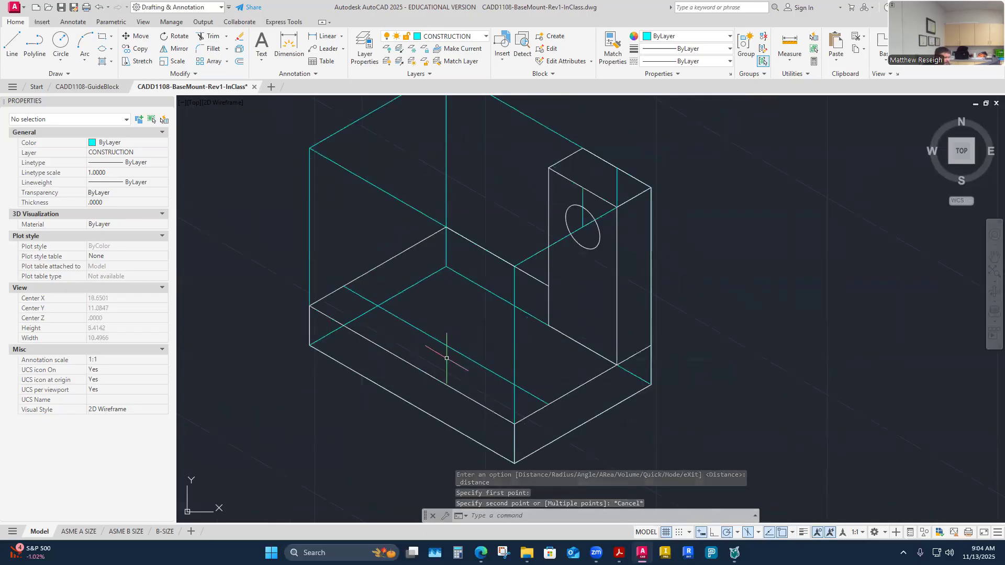
{"action": "scroll", "coordinate": [453, 366], "scroll_direction": "down", "scroll_amount": 2}
{"action": "scroll", "coordinate": [453, 367], "scroll_direction": "up", "scroll_amount": 2}
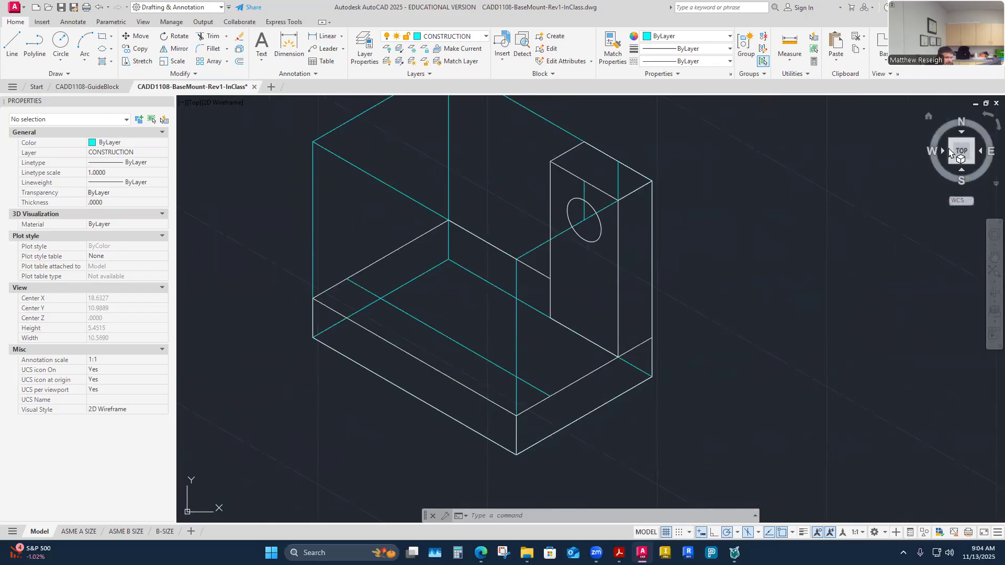
Try Perspective projection for the view and restore Parallel projection
{"action": "left_click", "coordinate": [996, 184]}
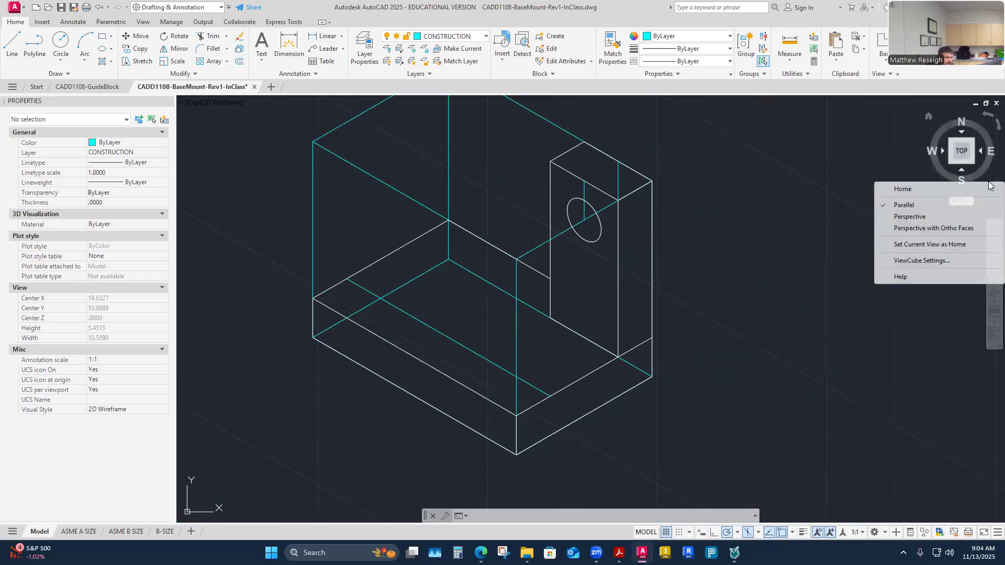
{"action": "left_click", "coordinate": [894, 218]}
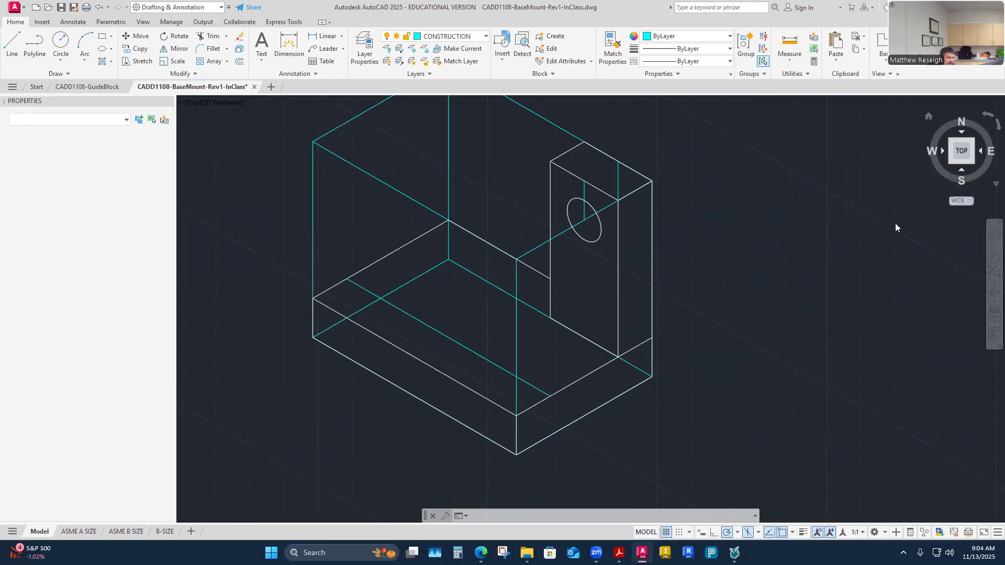
{"action": "left_click", "coordinate": [994, 185]}
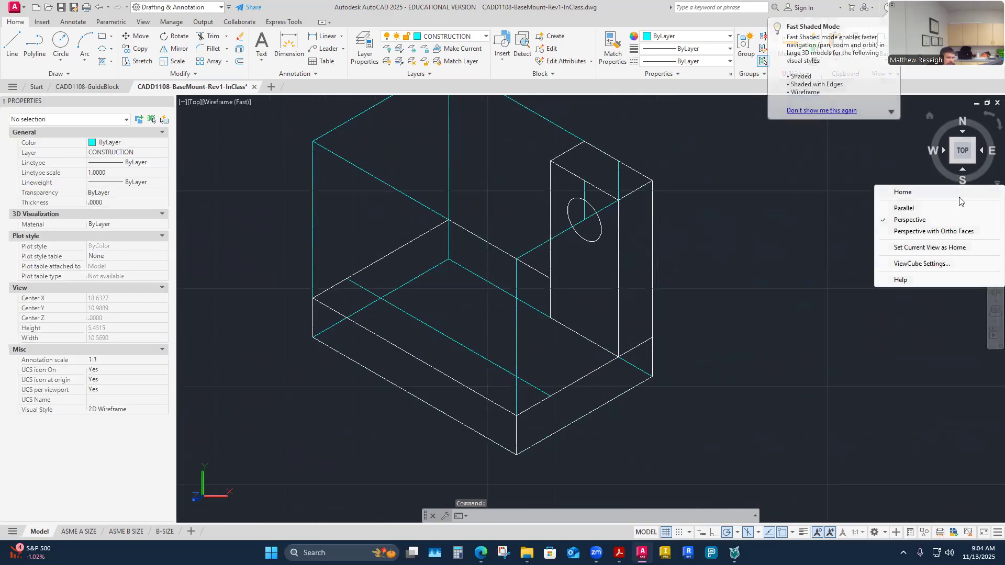
{"action": "left_click", "coordinate": [890, 208]}
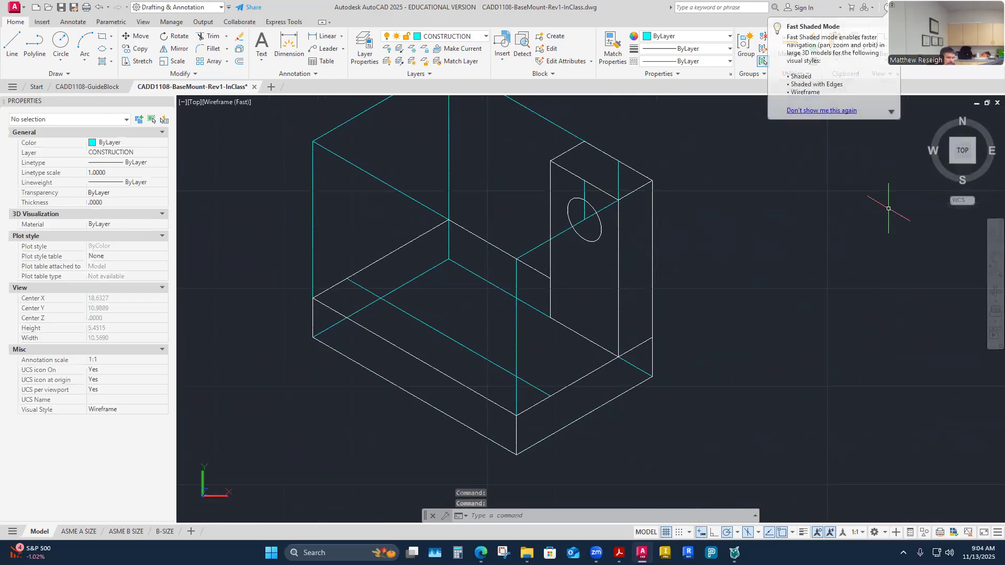
{"action": "left_click", "coordinate": [995, 184]}
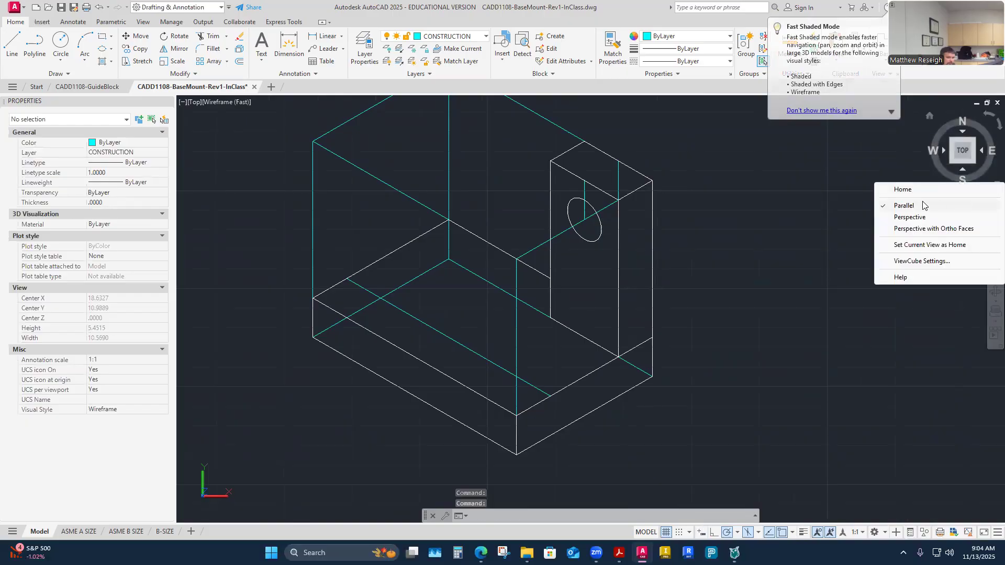
{"action": "key", "text": "Escape"}
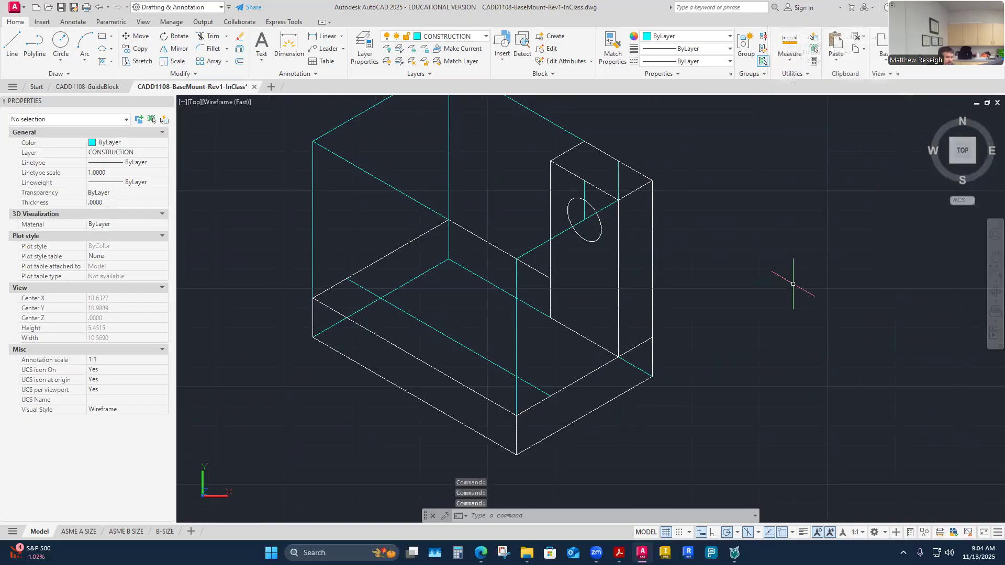
{"action": "key", "text": "Escape"}
{"action": "key", "text": "Escape"}
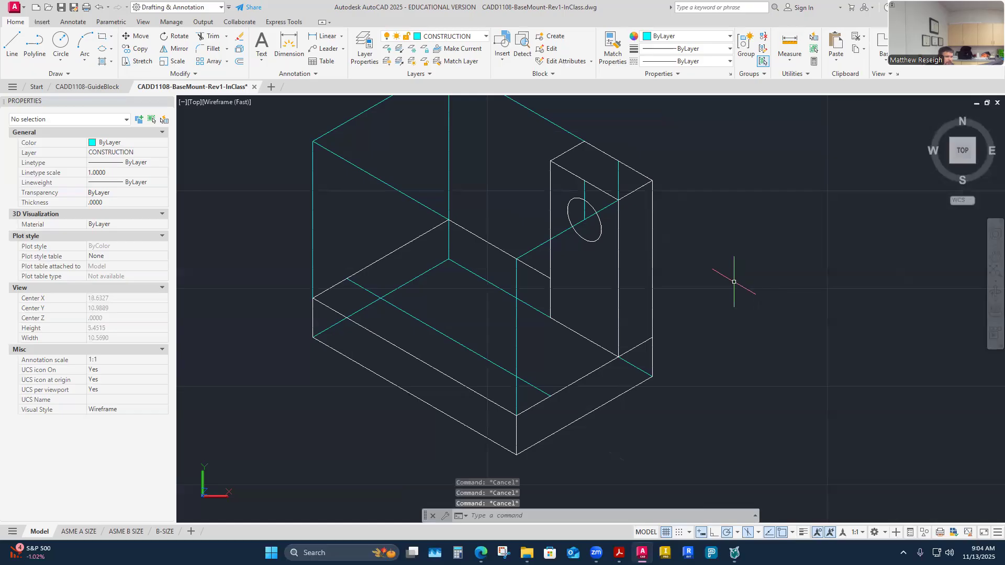
{"action": "scroll", "coordinate": [752, 310], "scroll_direction": "down", "scroll_amount": 6}
{"action": "scroll", "coordinate": [752, 310], "scroll_direction": "up", "scroll_amount": 9}
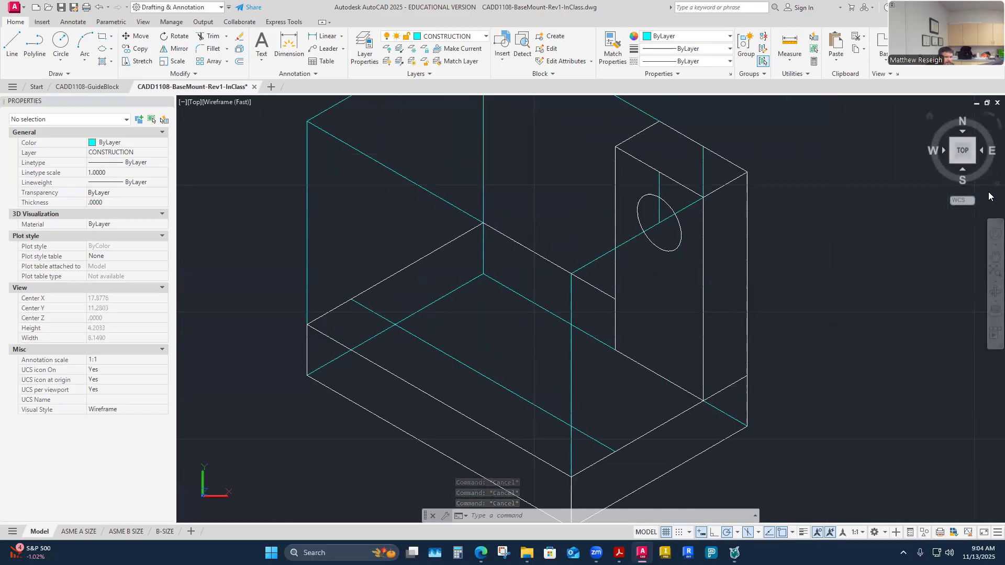
{"action": "right_click", "coordinate": [962, 181]}
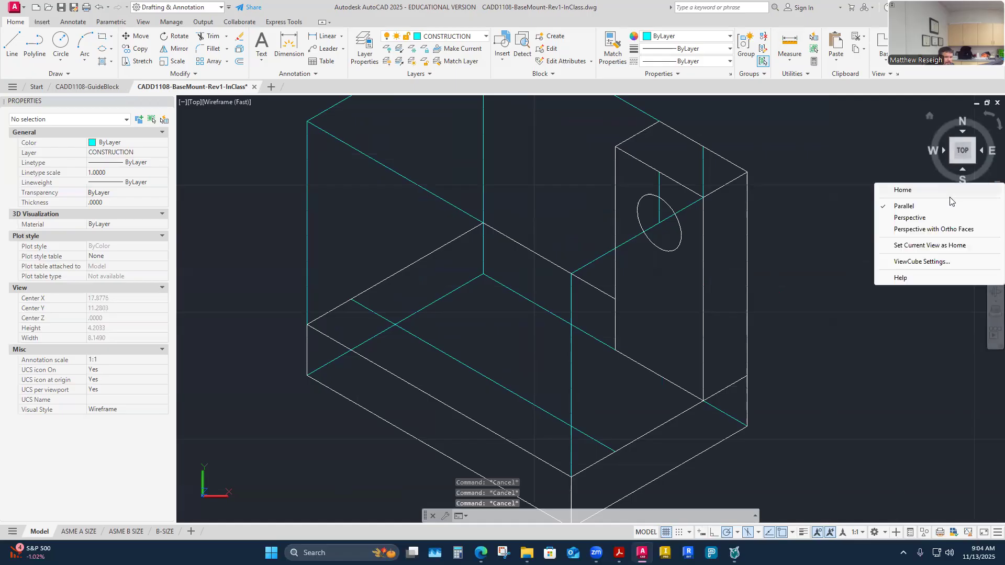
{"action": "left_click", "coordinate": [922, 208]}
{"action": "left_click", "coordinate": [594, 260]}
{"action": "key", "text": "Escape"}
{"action": "key", "text": "Escape"}
Review the drawing in the B-SIZE layout and return to model space
{"action": "scroll", "coordinate": [514, 238], "scroll_direction": "up", "scroll_amount": 5}
{"action": "scroll", "coordinate": [515, 240], "scroll_direction": "down", "scroll_amount": 10}
{"action": "scroll", "coordinate": [514, 273], "scroll_direction": "up", "scroll_amount": 4}
{"action": "scroll", "coordinate": [514, 272], "scroll_direction": "up", "scroll_amount": 2}
{"action": "scroll", "coordinate": [513, 273], "scroll_direction": "down", "scroll_amount": 4}
{"action": "left_click", "coordinate": [163, 532]}
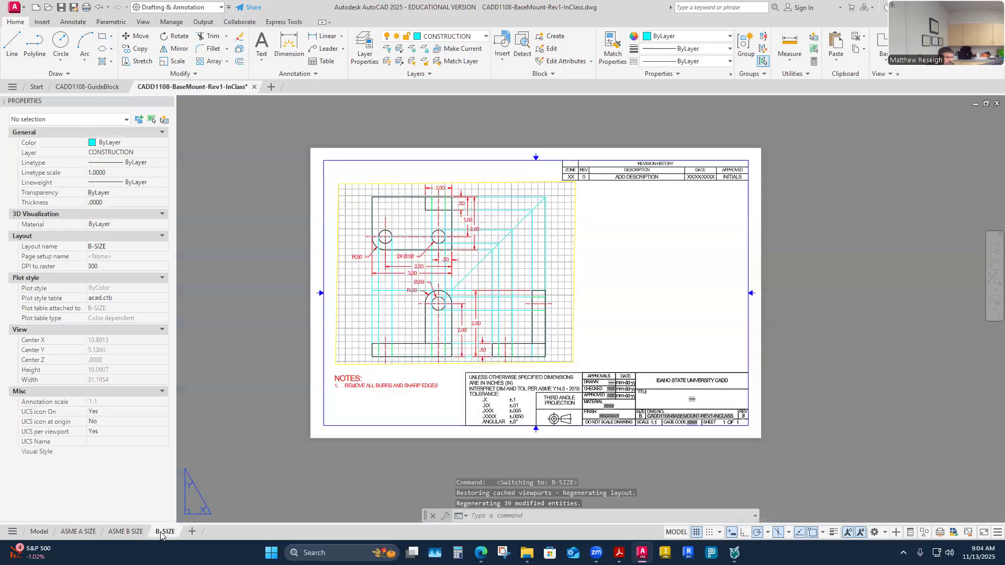
{"action": "left_click", "coordinate": [39, 532]}
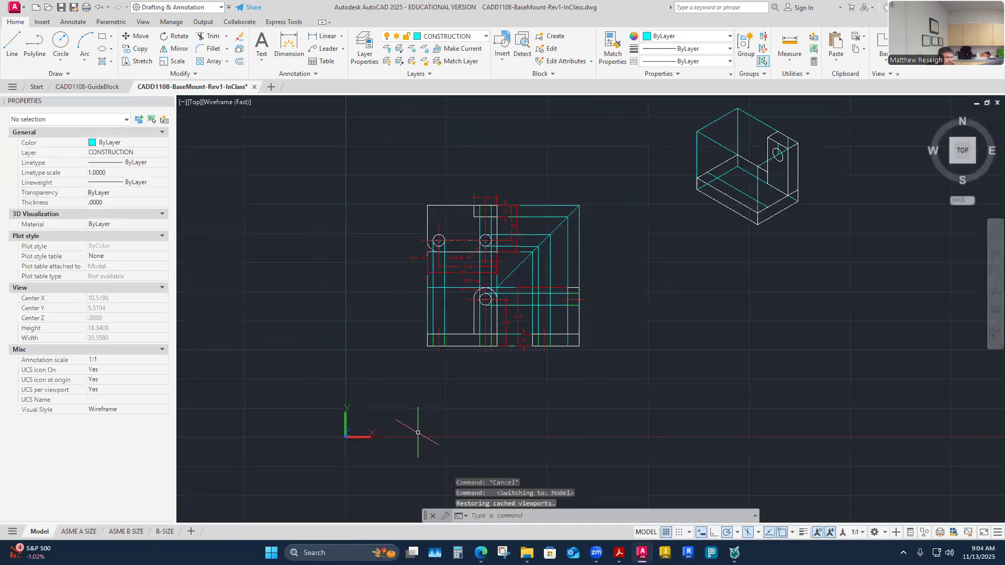
Undo the layout switches and view changes to restore the isometric drawing in the 2D Wireframe view
{"action": "scroll", "coordinate": [757, 111], "scroll_direction": "up", "scroll_amount": 6}
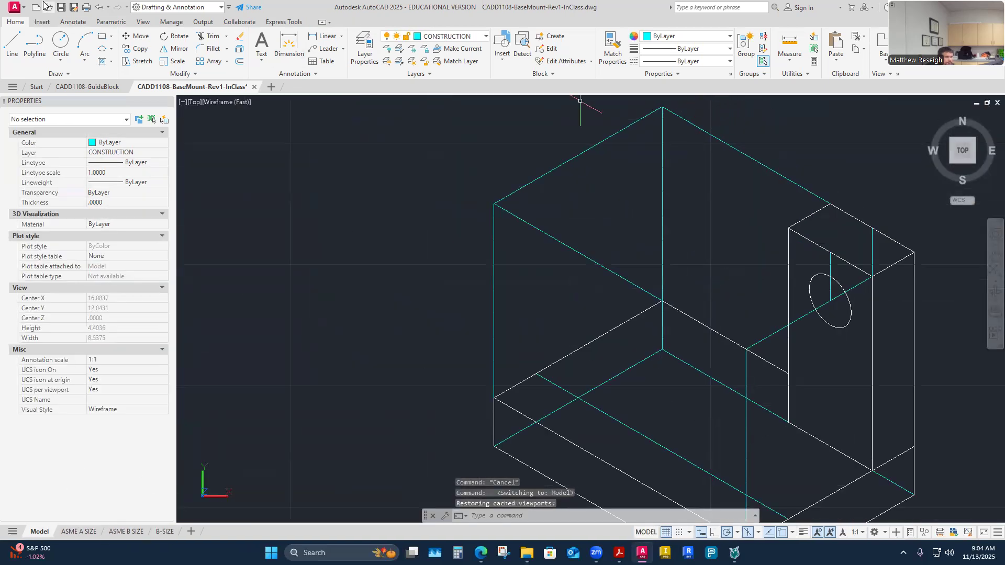
{"action": "left_click", "coordinate": [99, 7]}
{"action": "left_click", "coordinate": [99, 7]}
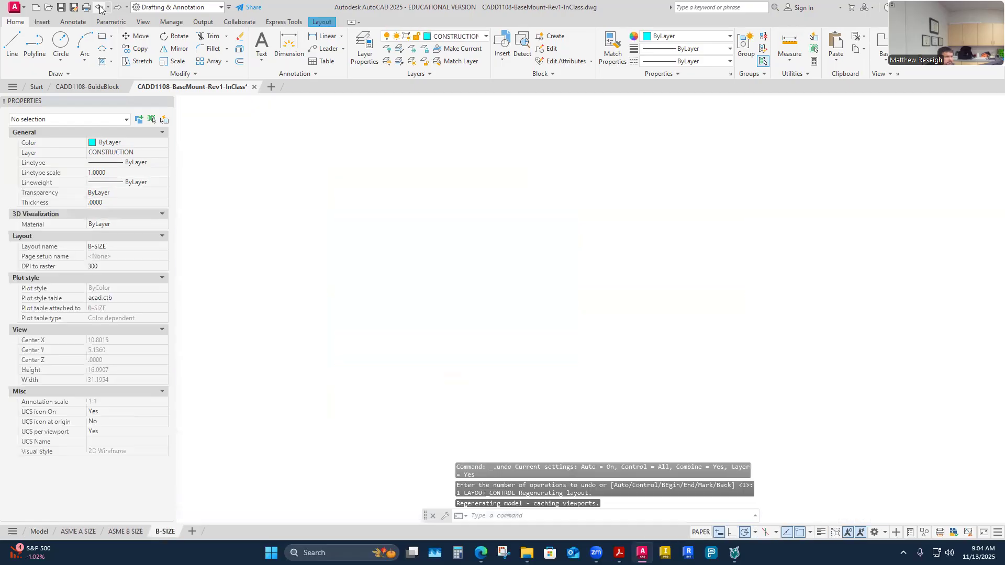
{"action": "left_click", "coordinate": [99, 8]}
{"action": "left_click", "coordinate": [99, 7]}
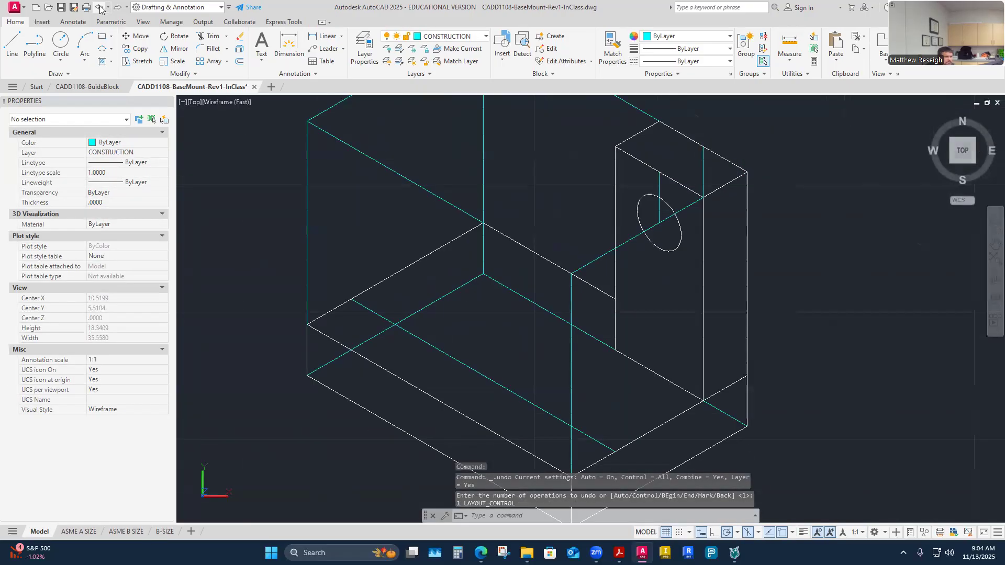
{"action": "left_click", "coordinate": [99, 7]}
{"action": "left_click", "coordinate": [100, 7]}
{"action": "left_click", "coordinate": [100, 8]}
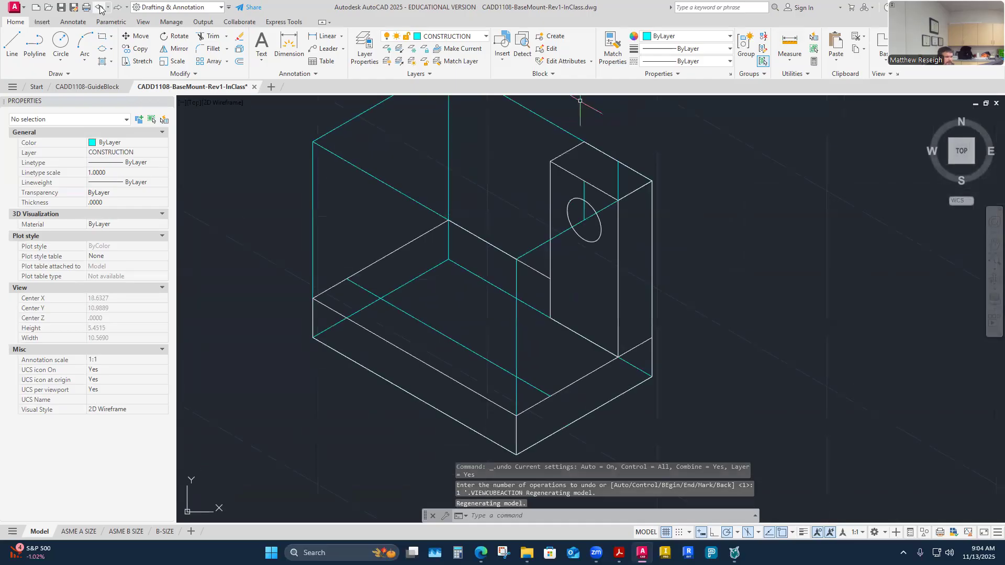
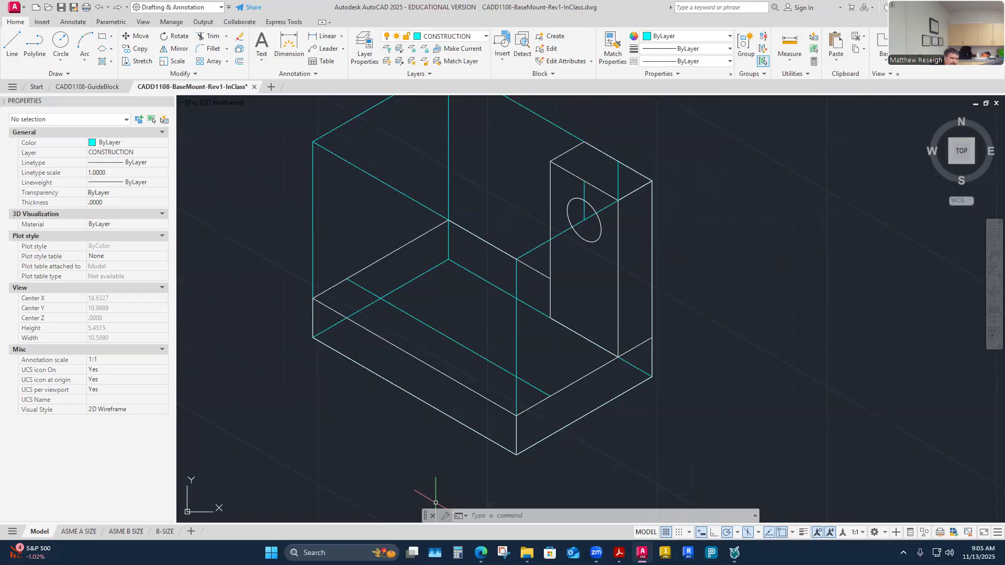
{"action": "scroll", "coordinate": [502, 377], "scroll_direction": "down", "scroll_amount": 4}
{"action": "scroll", "coordinate": [485, 325], "scroll_direction": "up", "scroll_amount": 6}
{"action": "scroll", "coordinate": [485, 326], "scroll_direction": "down", "scroll_amount": 4}
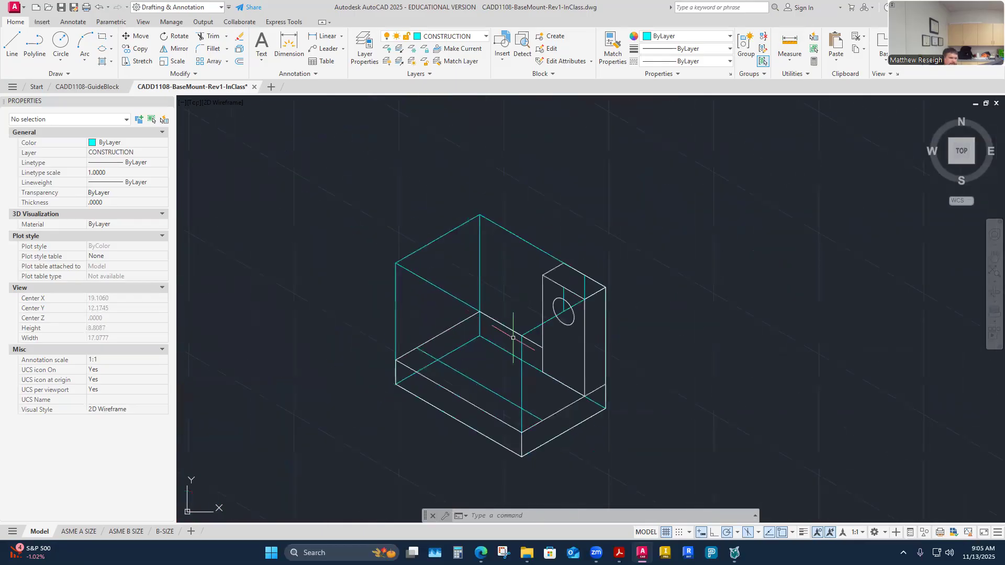
{"action": "scroll", "coordinate": [535, 381], "scroll_direction": "down", "scroll_amount": 4}
{"action": "scroll", "coordinate": [535, 380], "scroll_direction": "up", "scroll_amount": 6}
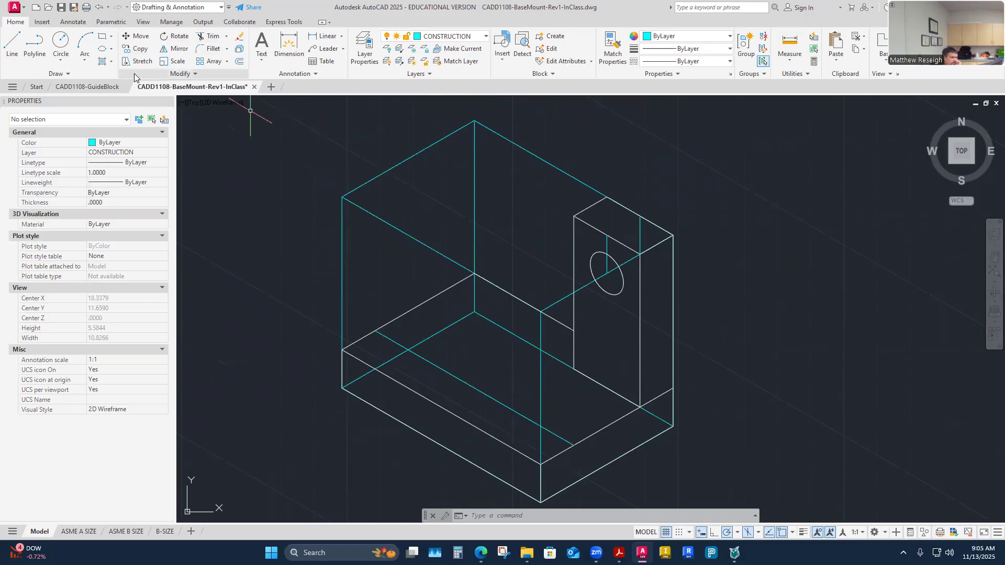
{"action": "left_click", "coordinate": [12, 45]}
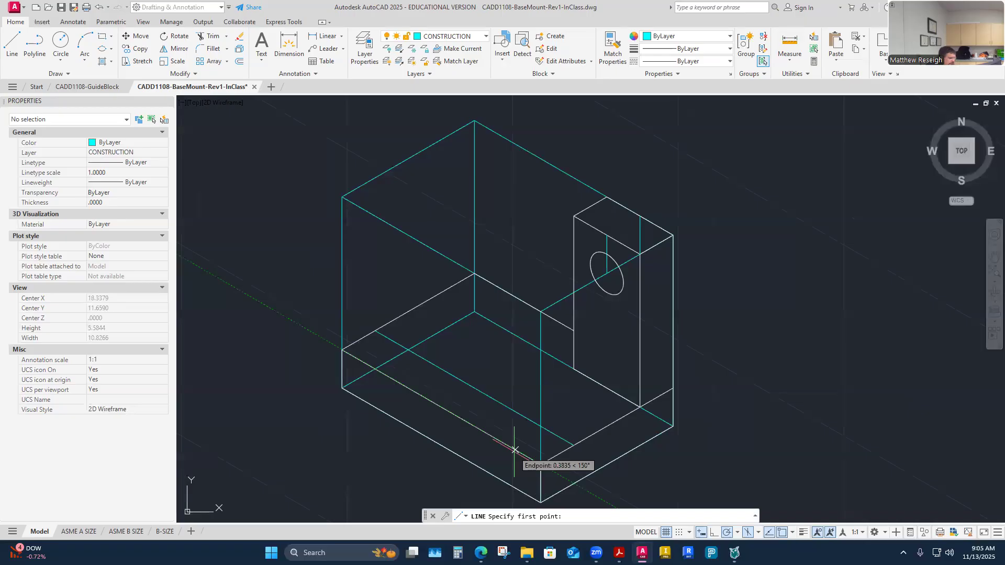
{"action": "type", "text": "5"}
{"action": "key", "text": "Return"}
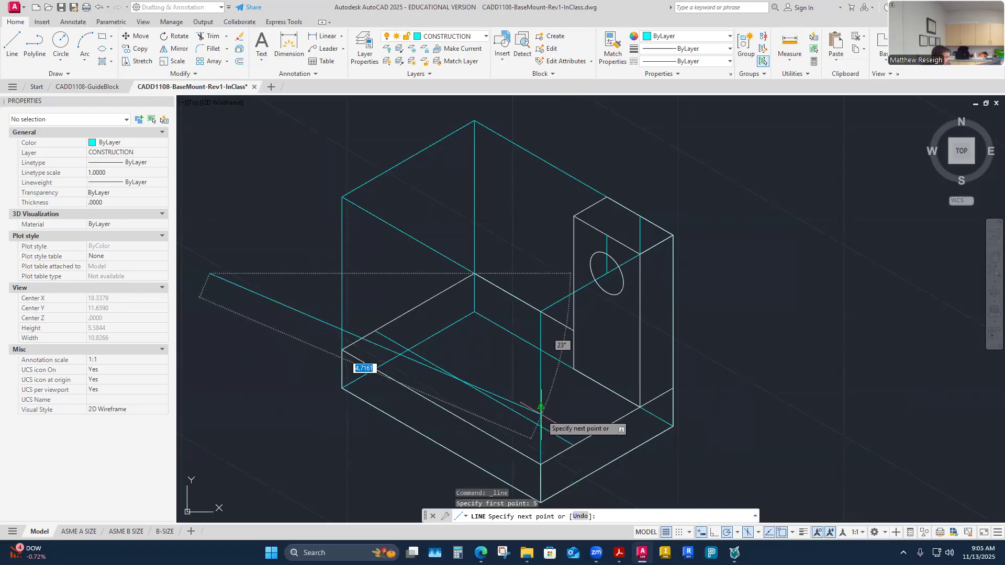
{"action": "key", "text": "Escape"}
Draw a construction line on the base's top face from .5 along the front-left edge, measured from the front corner, to the existing lengthwise construction line
{"action": "left_click", "coordinate": [12, 43]}
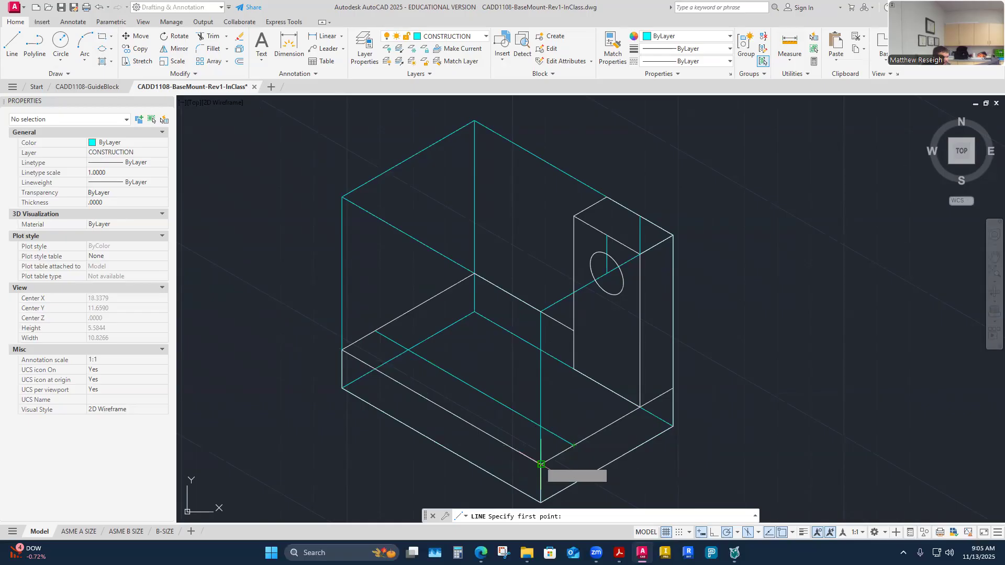
{"action": "scroll", "coordinate": [542, 466], "scroll_direction": "up", "scroll_amount": 3}
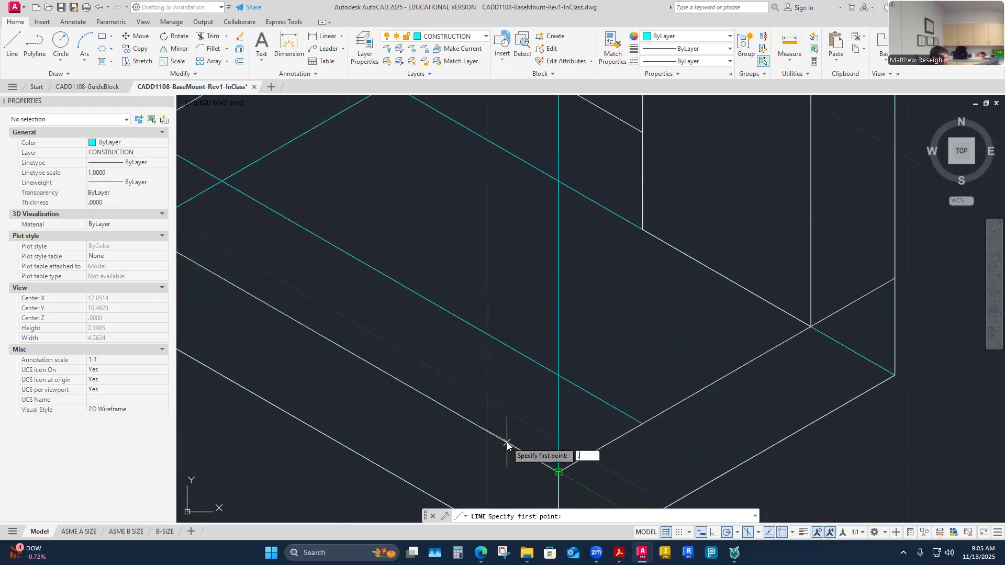
{"action": "type", "text": ".5"}
{"action": "key", "text": "Return"}
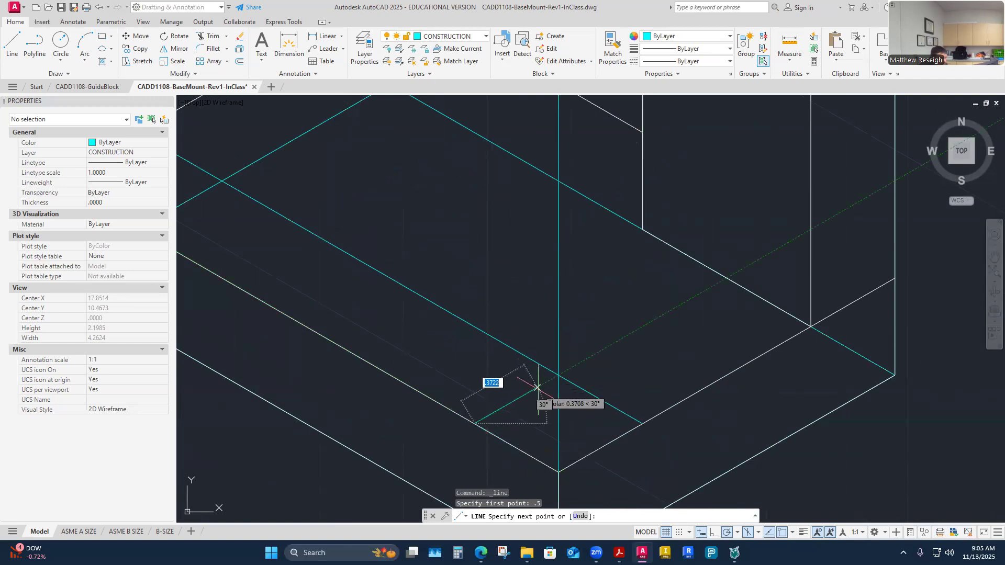
{"action": "left_click", "coordinate": [559, 375]}
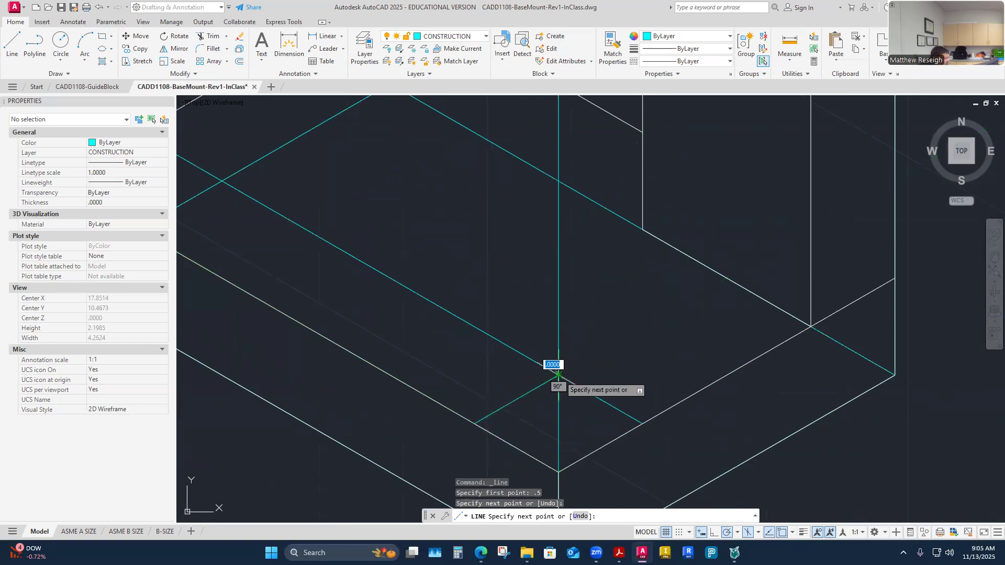
{"action": "key", "text": "Escape"}
Draw a second short construction line from 2.5 along the front-left edge, measured from the front corner, to the lengthwise construction line
{"action": "scroll", "coordinate": [619, 390], "scroll_direction": "down", "scroll_amount": 4}
{"action": "scroll", "coordinate": [461, 262], "scroll_direction": "up", "scroll_amount": 3}
{"action": "left_click", "coordinate": [11, 52]}
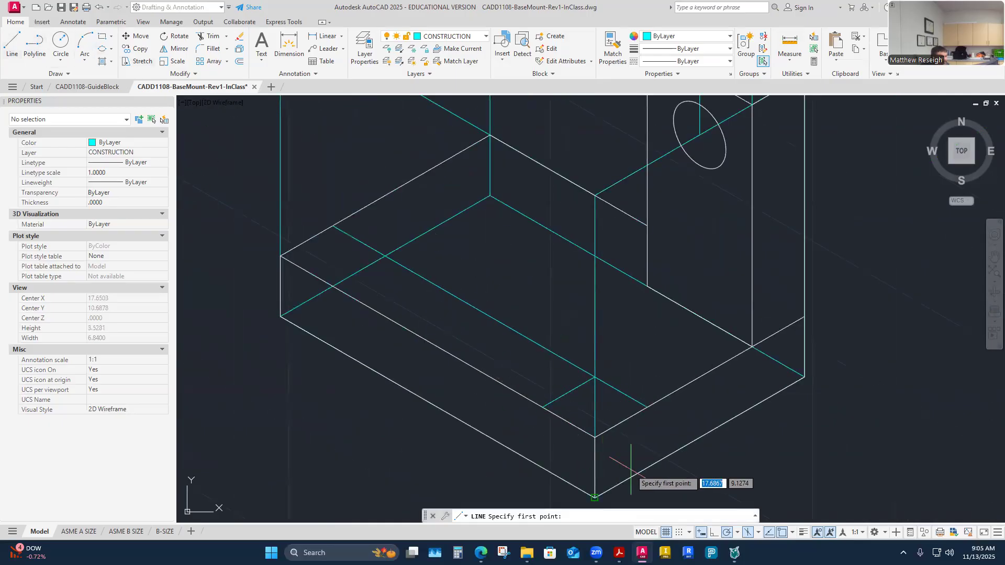
{"action": "type", "text": "2.5"}
{"action": "key", "text": "Return"}
{"action": "scroll", "coordinate": [385, 259], "scroll_direction": "up", "scroll_amount": 3}
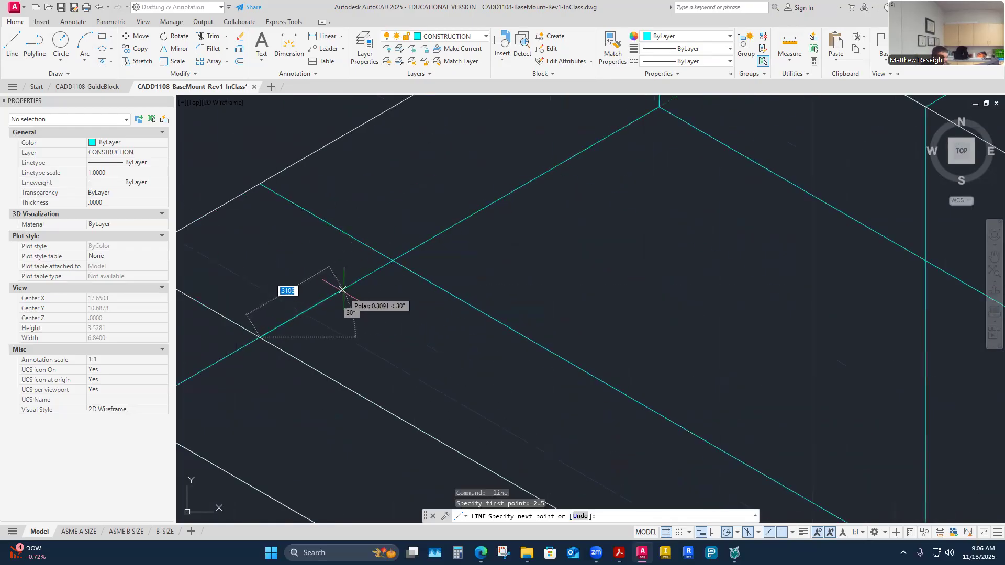
{"action": "right_click", "coordinate": [393, 261]}
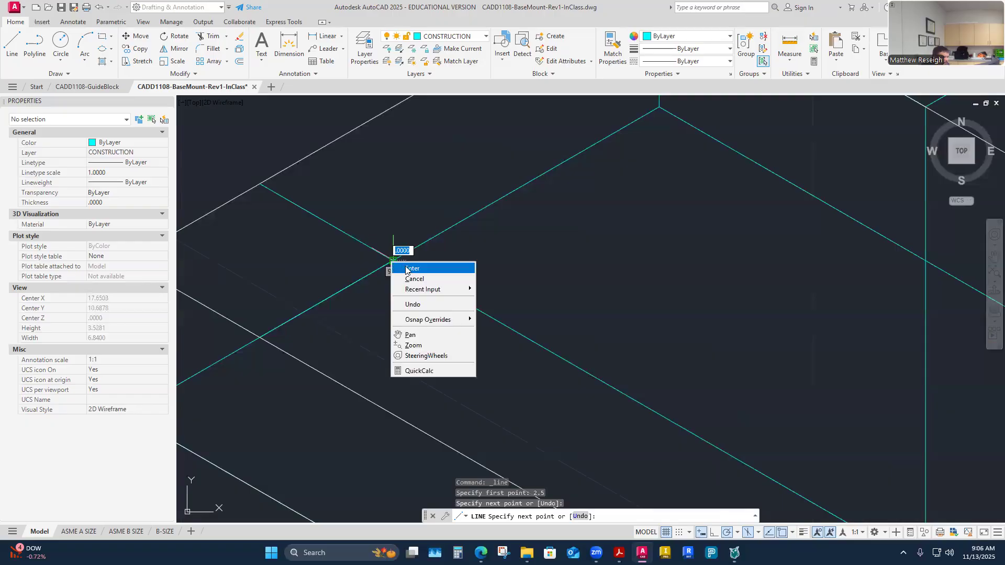
{"action": "left_click", "coordinate": [410, 271]}
{"action": "scroll", "coordinate": [392, 296], "scroll_direction": "down", "scroll_amount": 3}
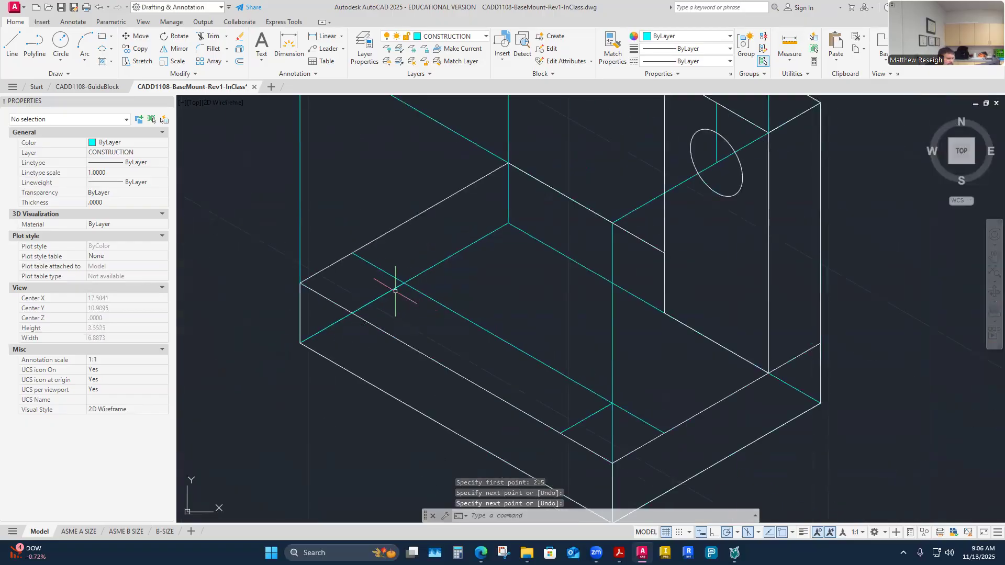
{"action": "left_click", "coordinate": [401, 285]}
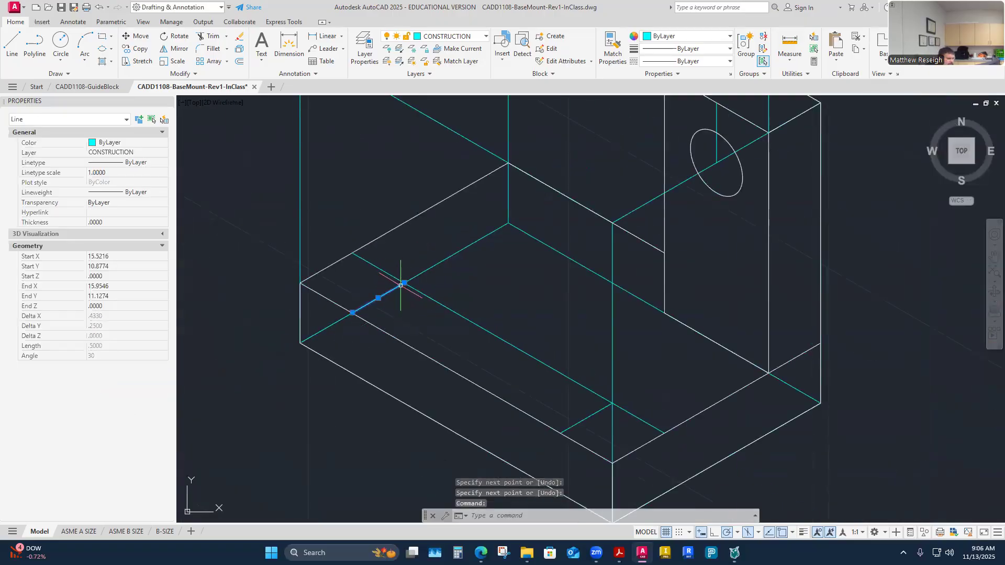
{"action": "left_click", "coordinate": [605, 413]}
{"action": "key", "text": "Escape"}
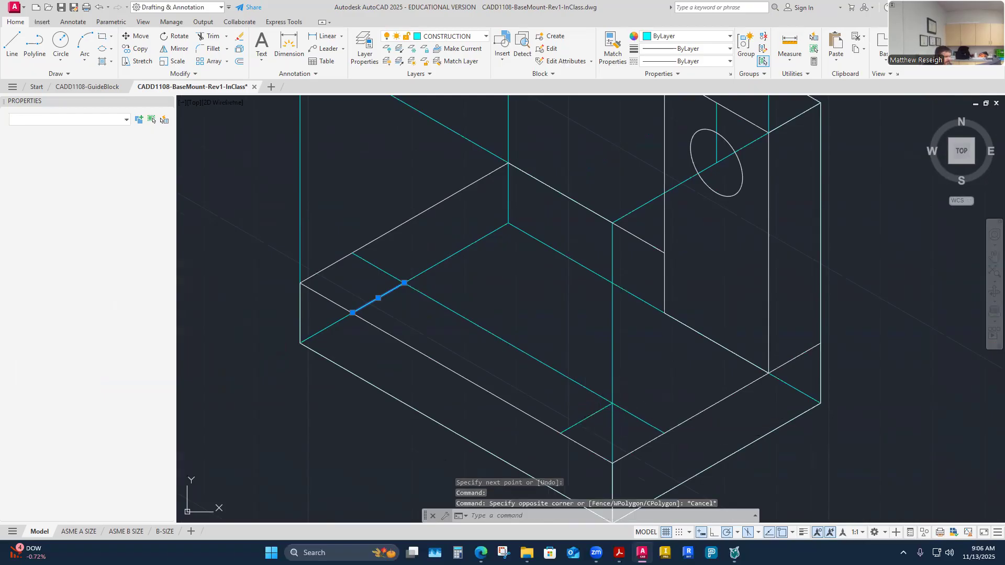
{"action": "key", "text": "Escape"}
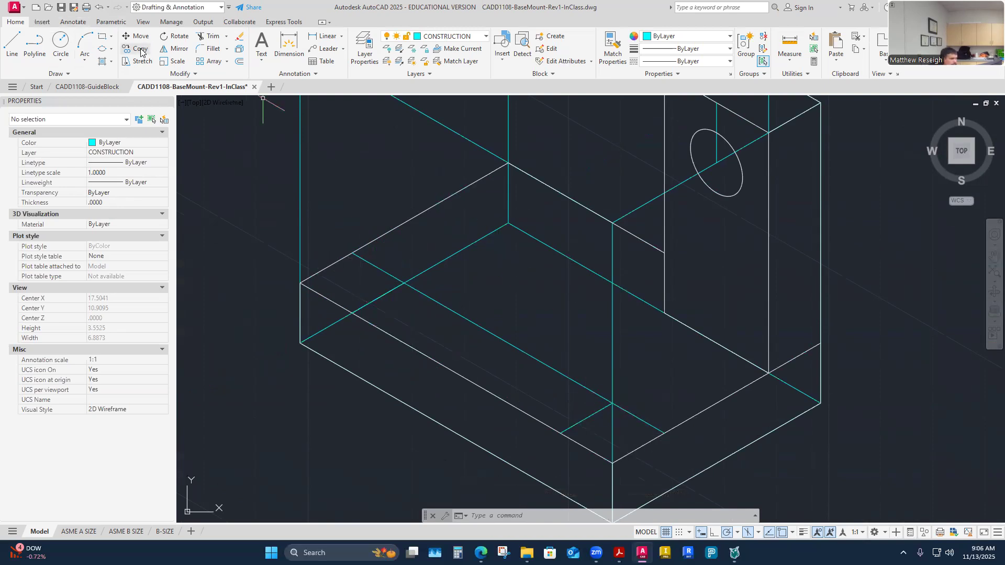
Make VISIBLE-OBJECT the current layer
{"action": "left_click", "coordinate": [485, 37]}
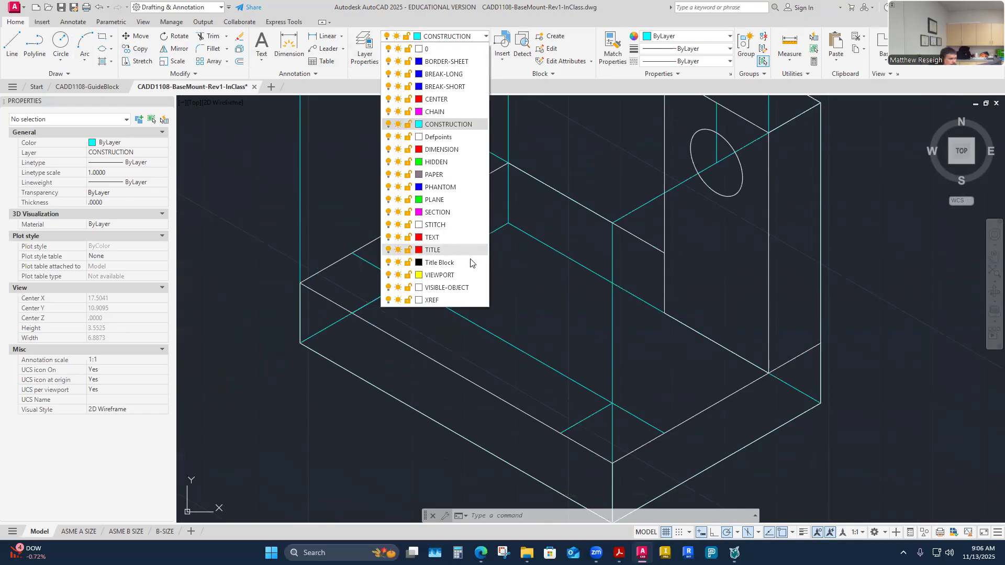
{"action": "left_click", "coordinate": [453, 293]}
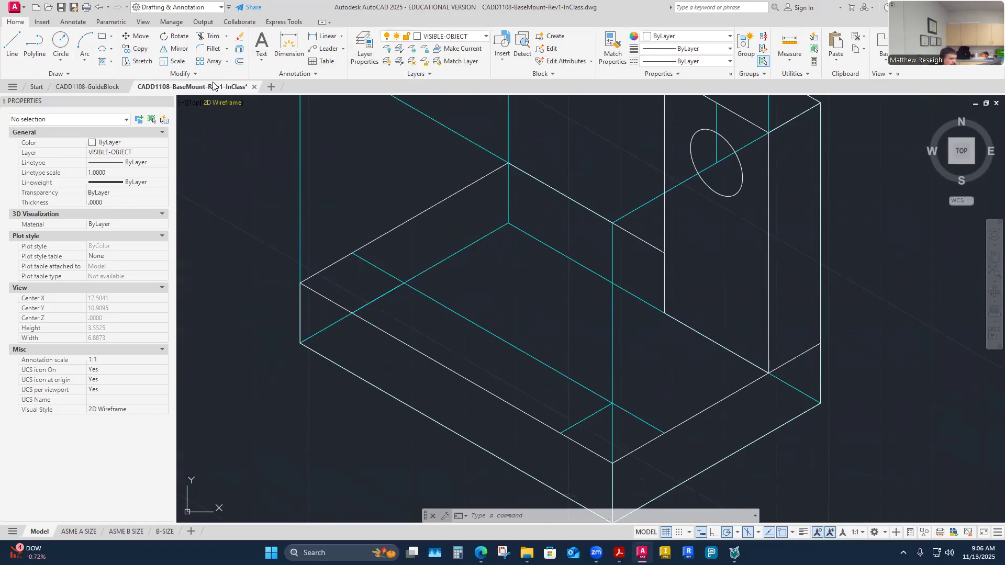
{"action": "left_click", "coordinate": [103, 49]}
{"action": "type", "text": "I"}
{"action": "key", "text": "Return"}
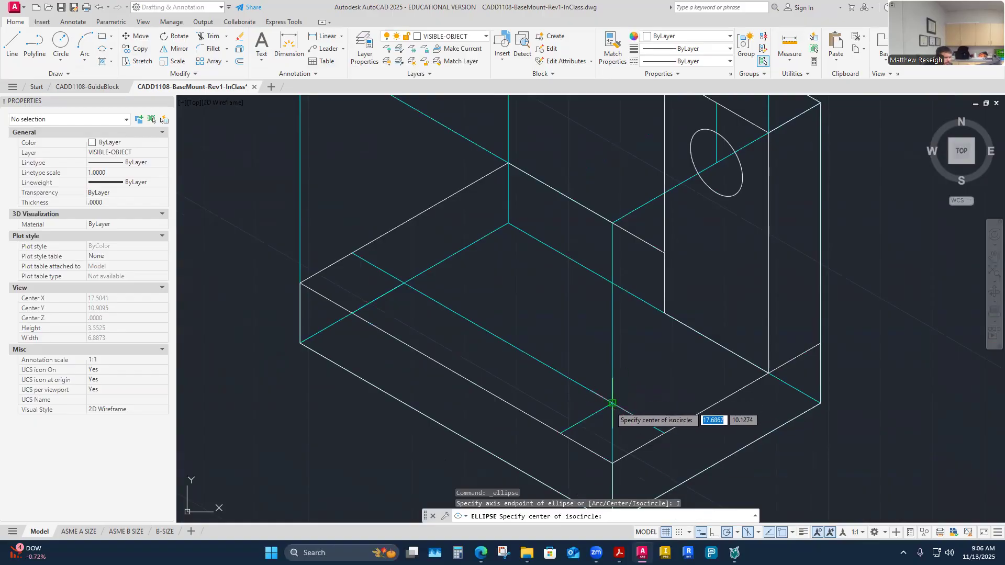
{"action": "left_click", "coordinate": [612, 404]}
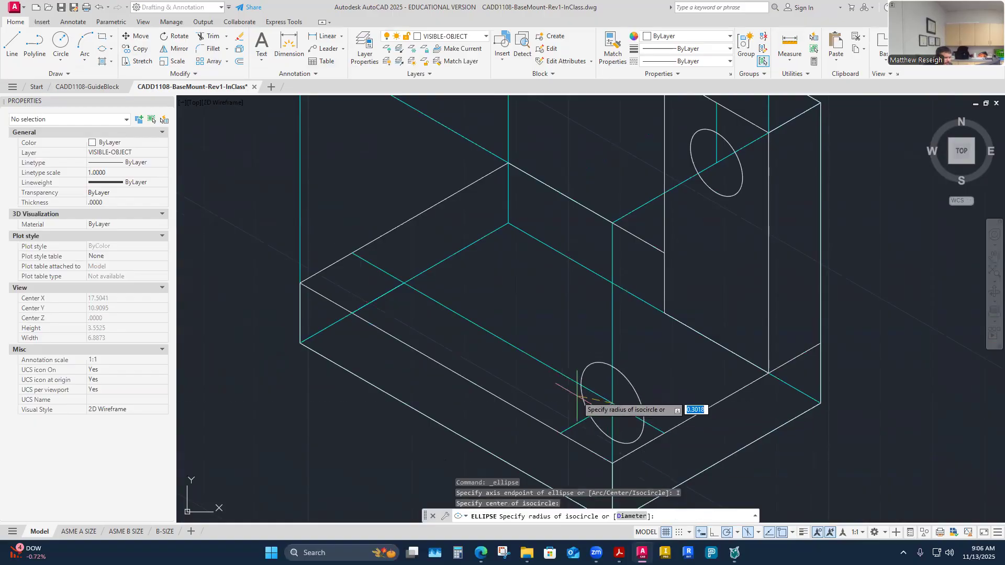
{"action": "key", "text": "Escape"}
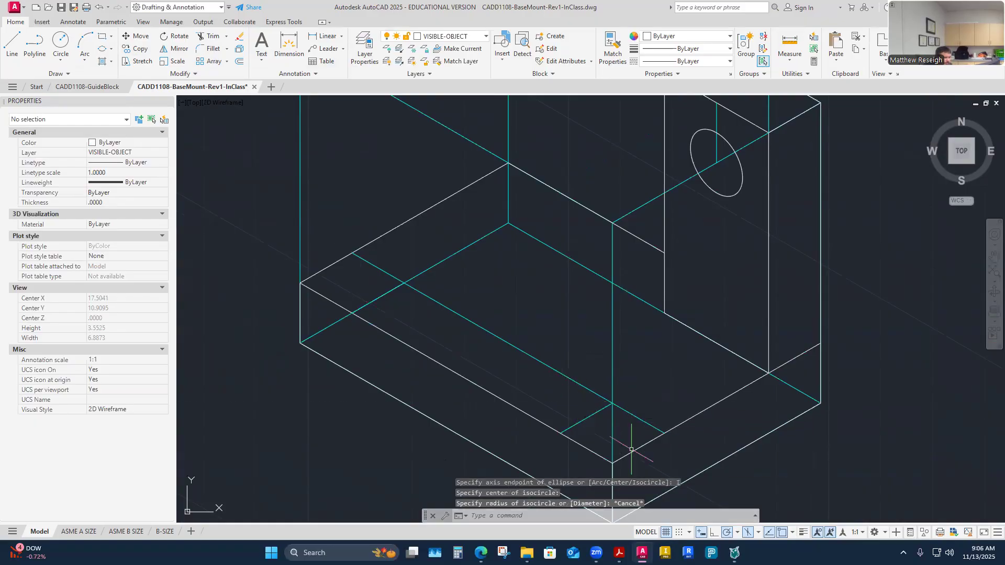
Switch to the top isoplane and draw an isocircle of radius .25 centred on the construction line intersection near the base's front corner
{"action": "left_click", "coordinate": [758, 533]}
{"action": "left_click", "coordinate": [780, 500]}
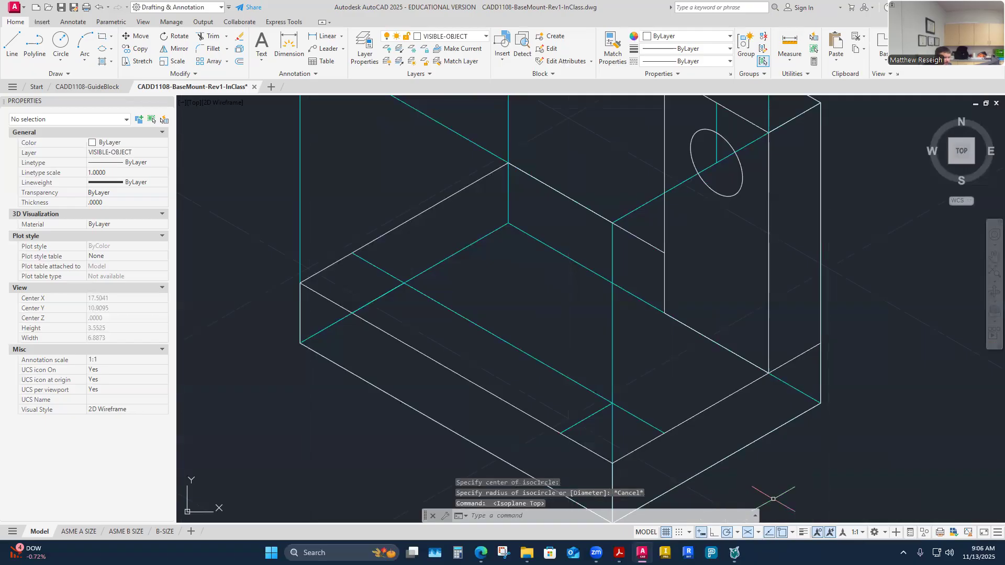
{"action": "scroll", "coordinate": [621, 328], "scroll_direction": "down", "scroll_amount": 2}
{"action": "scroll", "coordinate": [621, 328], "scroll_direction": "up", "scroll_amount": 2}
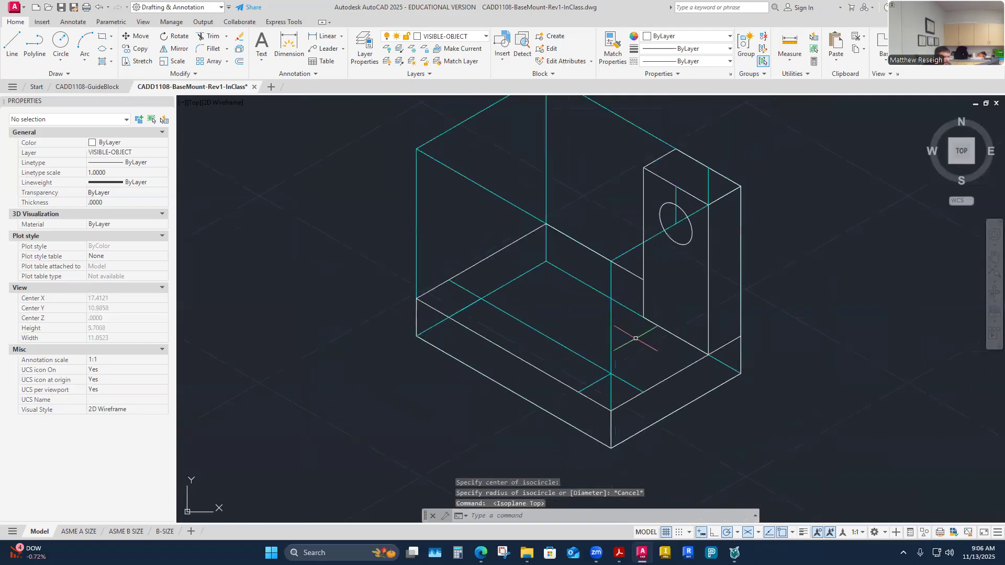
{"action": "left_click", "coordinate": [102, 50]}
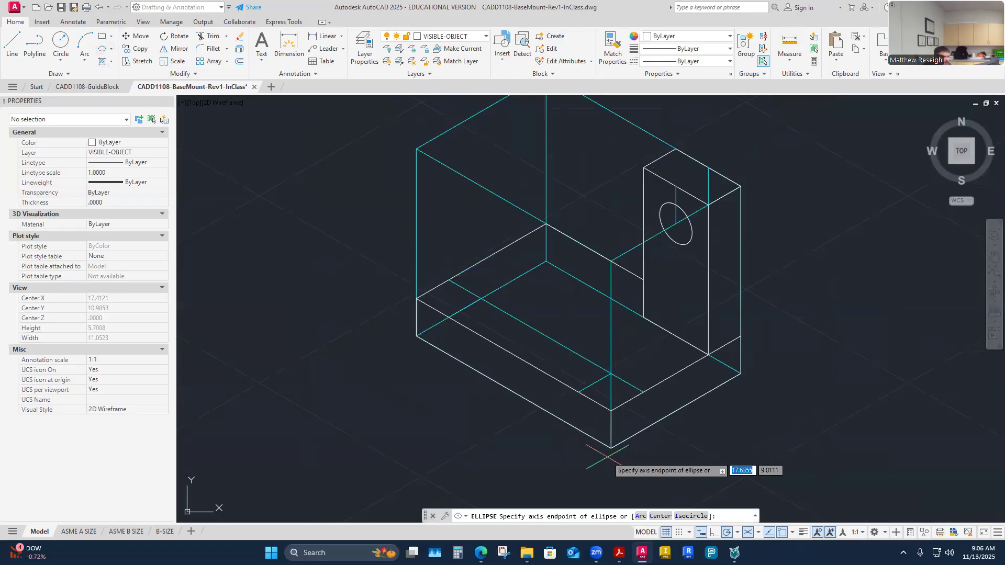
{"action": "left_click", "coordinate": [699, 517]}
{"action": "left_click", "coordinate": [612, 373]}
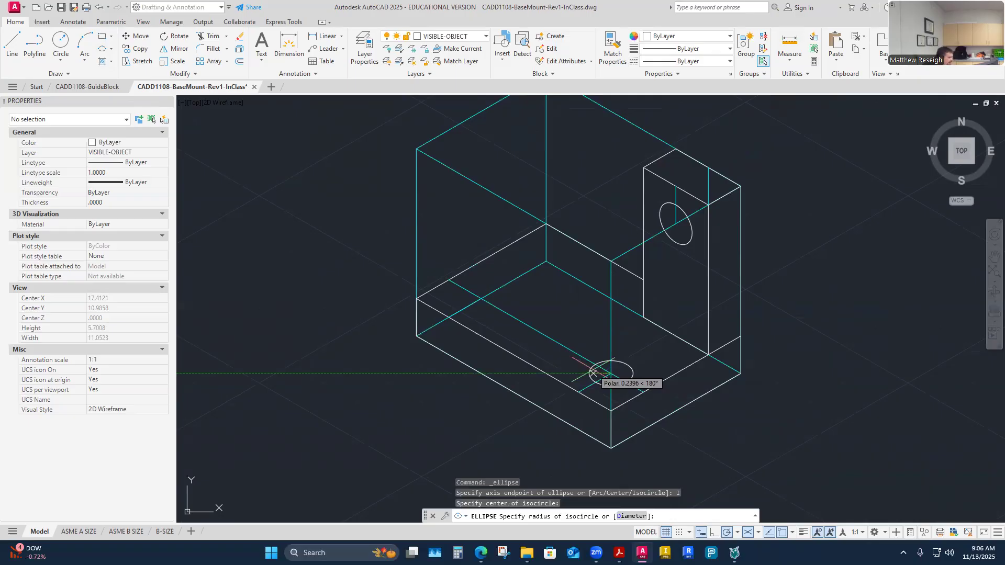
{"action": "type", "text": ".25"}
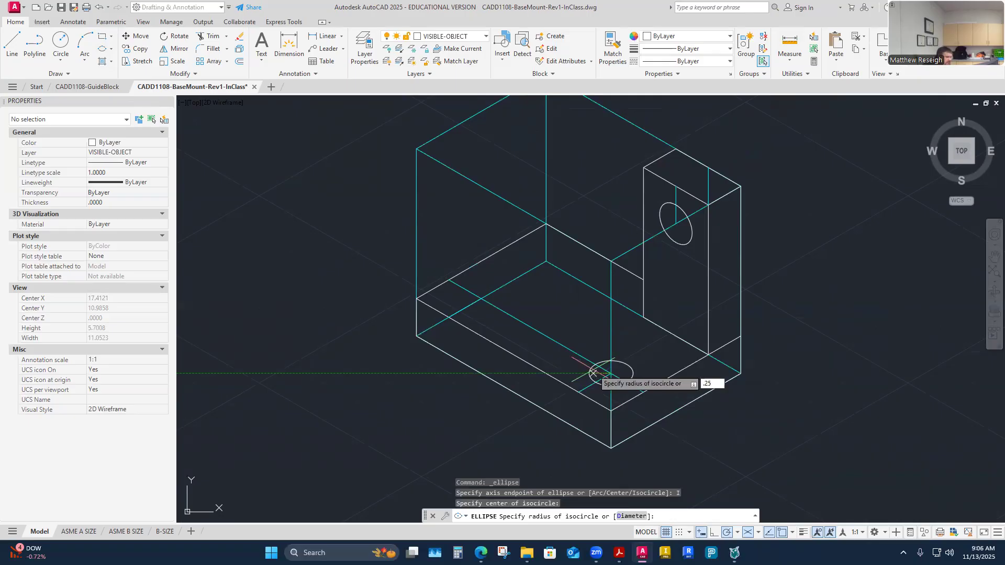
{"action": "key", "text": "Return"}
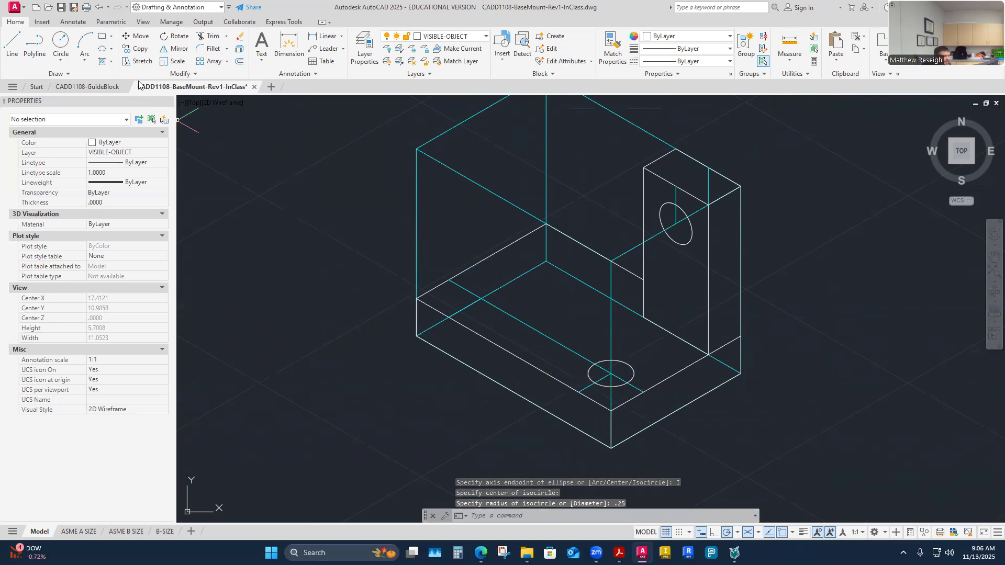
Copy the isocircle on the base's top face from its centre to the construction line intersection near the left corner
{"action": "left_click", "coordinate": [138, 48]}
{"action": "scroll", "coordinate": [596, 361], "scroll_direction": "up", "scroll_amount": 2}
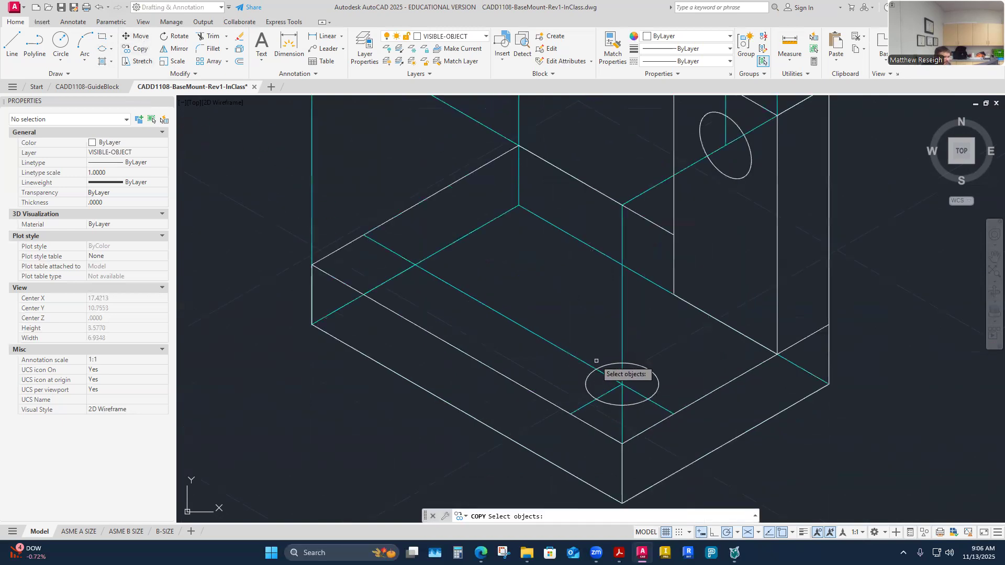
{"action": "left_click", "coordinate": [604, 368]}
{"action": "key", "text": "Return"}
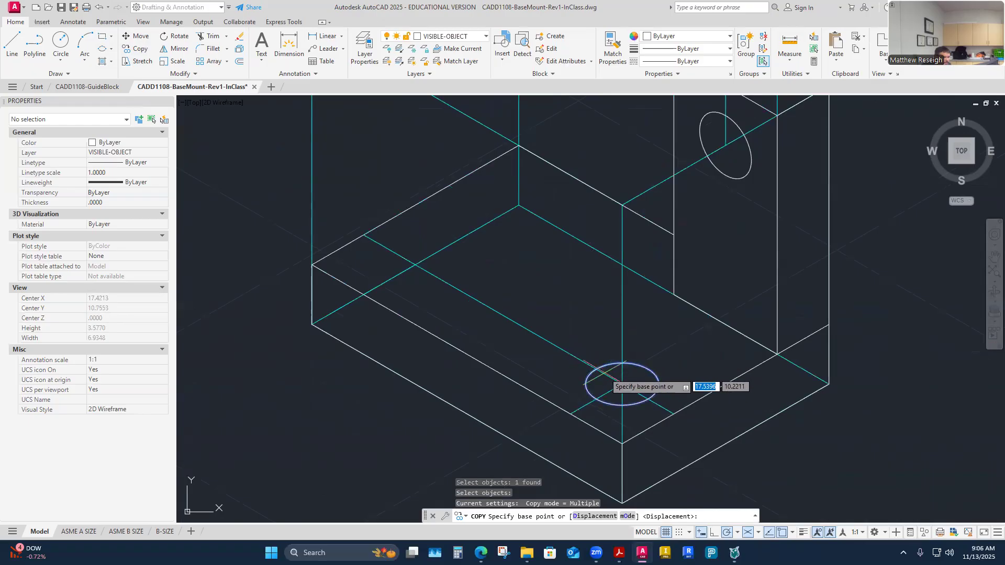
{"action": "left_click", "coordinate": [622, 384]}
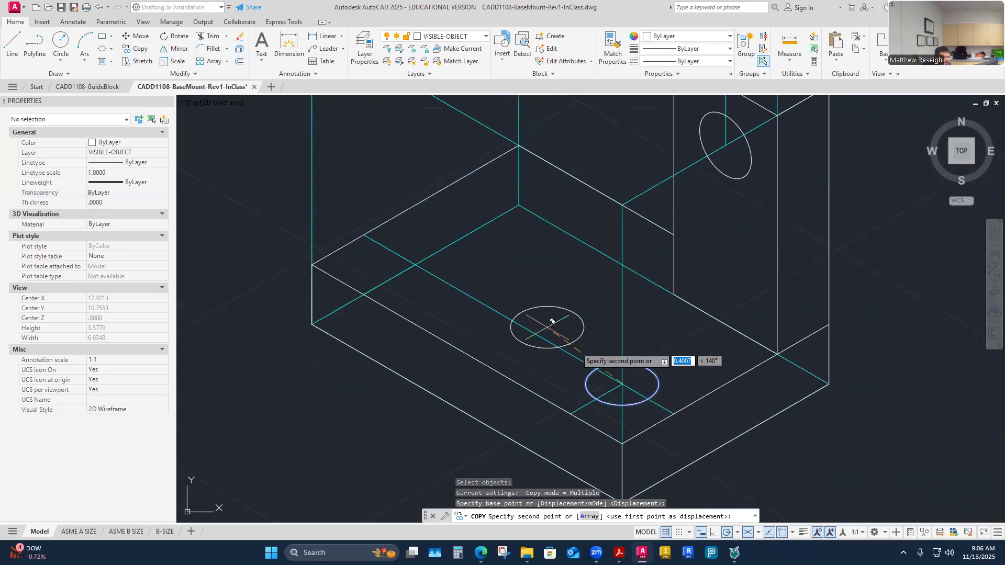
{"action": "left_click", "coordinate": [424, 257]}
{"action": "key", "text": "Escape"}
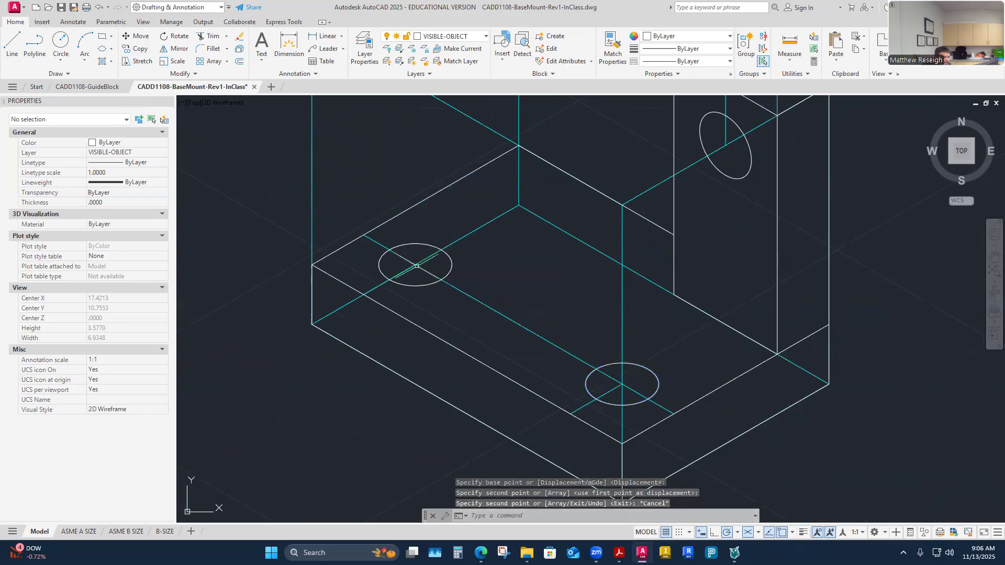
{"action": "left_click", "coordinate": [111, 48]}
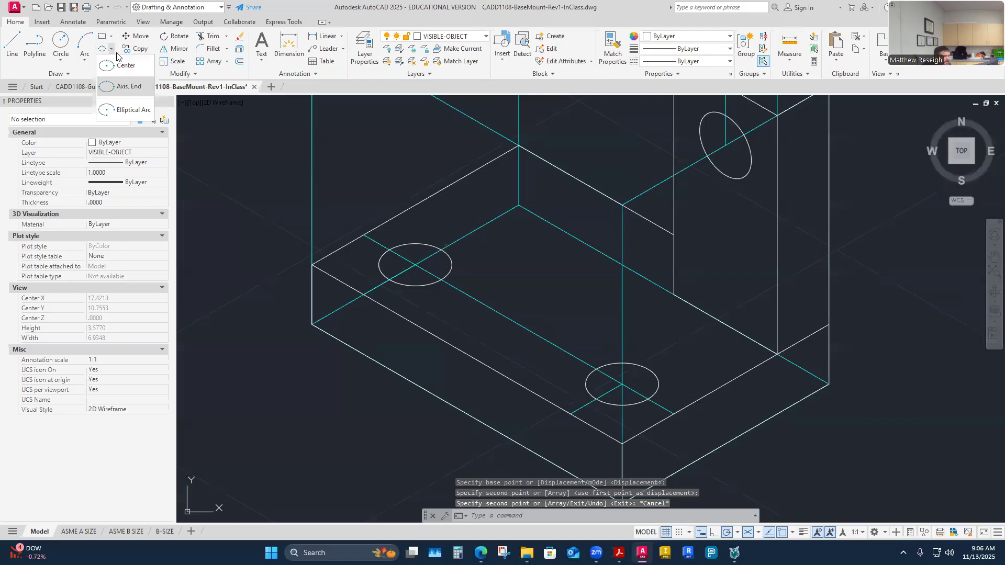
{"action": "left_click", "coordinate": [121, 94]}
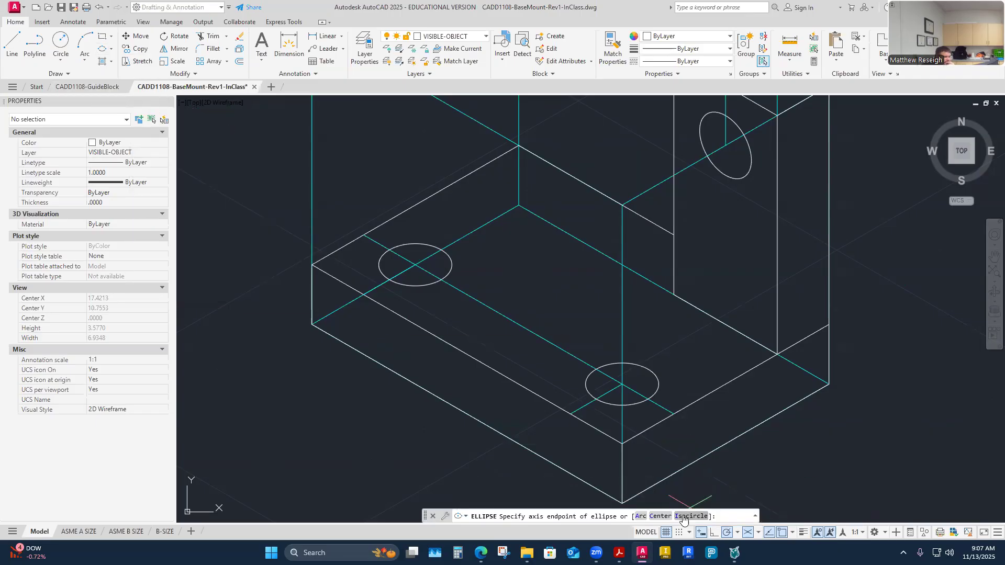
{"action": "left_click", "coordinate": [111, 49]}
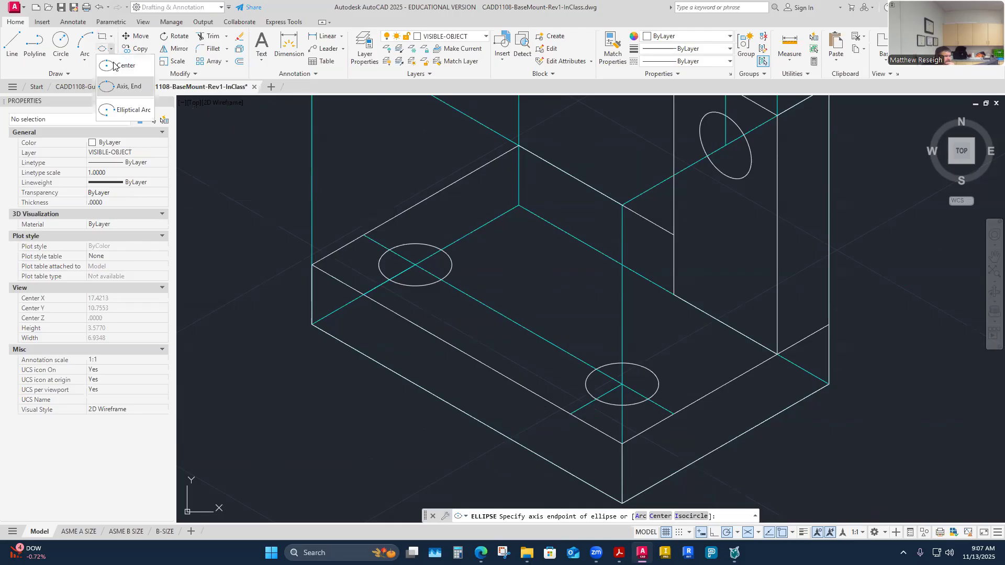
{"action": "left_click", "coordinate": [122, 111]}
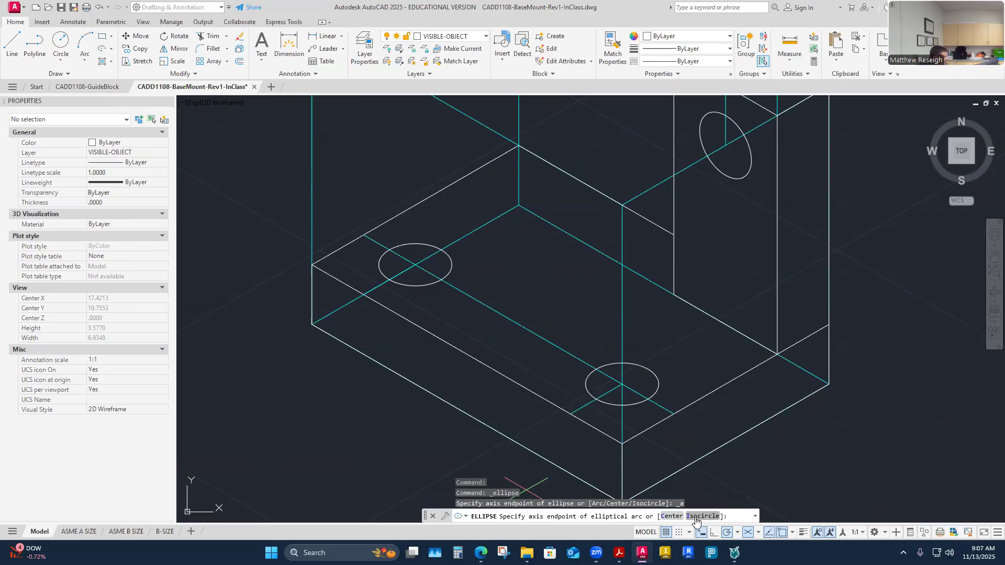
{"action": "key", "text": "Escape"}
{"action": "key", "text": "Escape"}
{"action": "scroll", "coordinate": [622, 340], "scroll_direction": "down", "scroll_amount": 4}
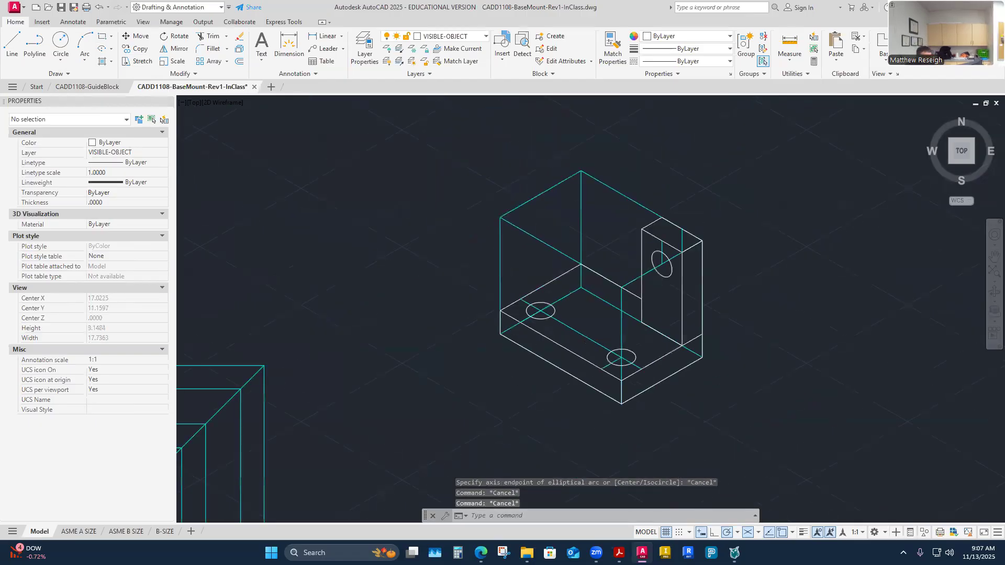
{"action": "scroll", "coordinate": [607, 343], "scroll_direction": "up", "scroll_amount": 4}
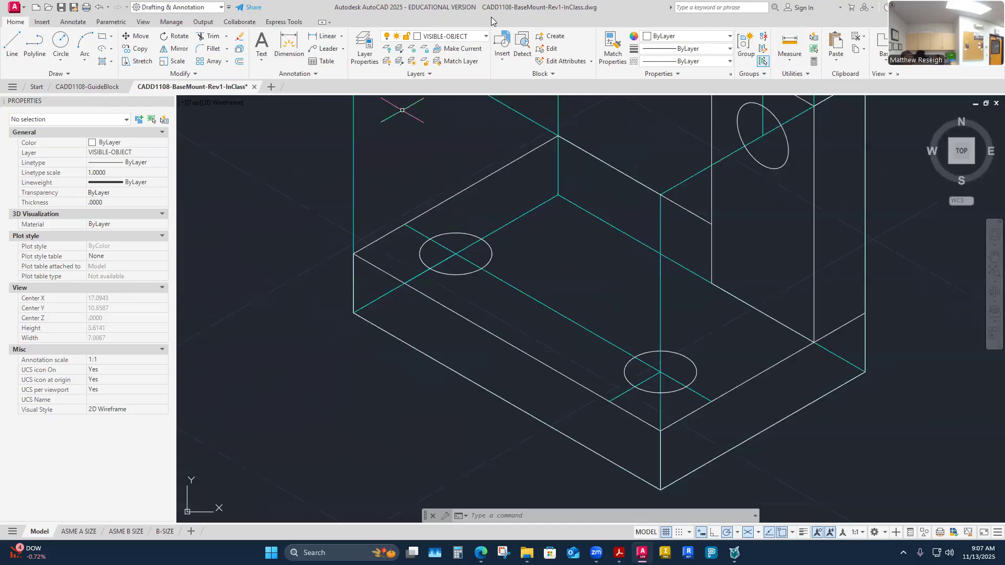
Make CONSTRUCTION the current layer and draw a .5 vertical line downward from the centre of the top-face hole near the left corner
{"action": "left_click", "coordinate": [486, 37]}
{"action": "left_click", "coordinate": [445, 126]}
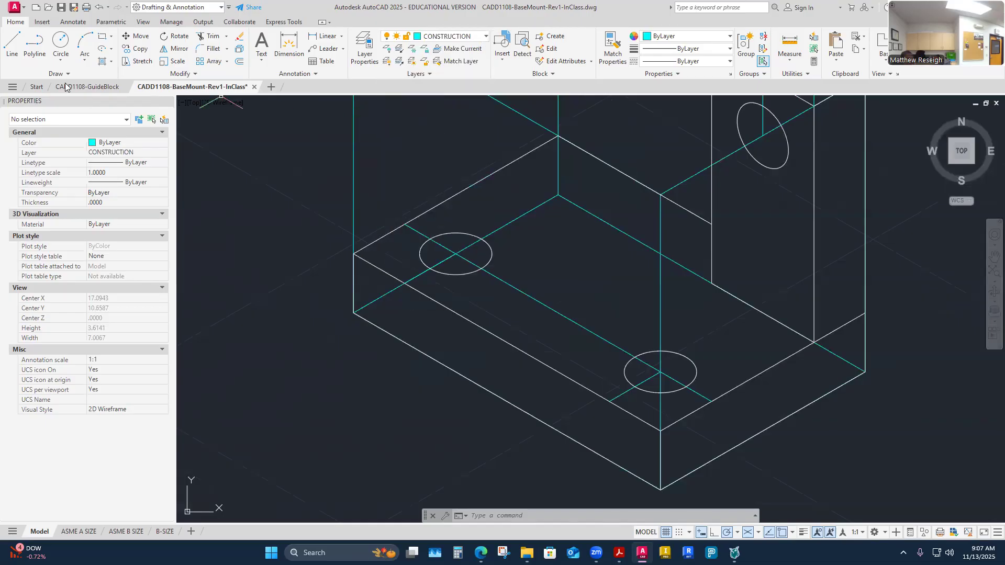
{"action": "left_click", "coordinate": [6, 47]}
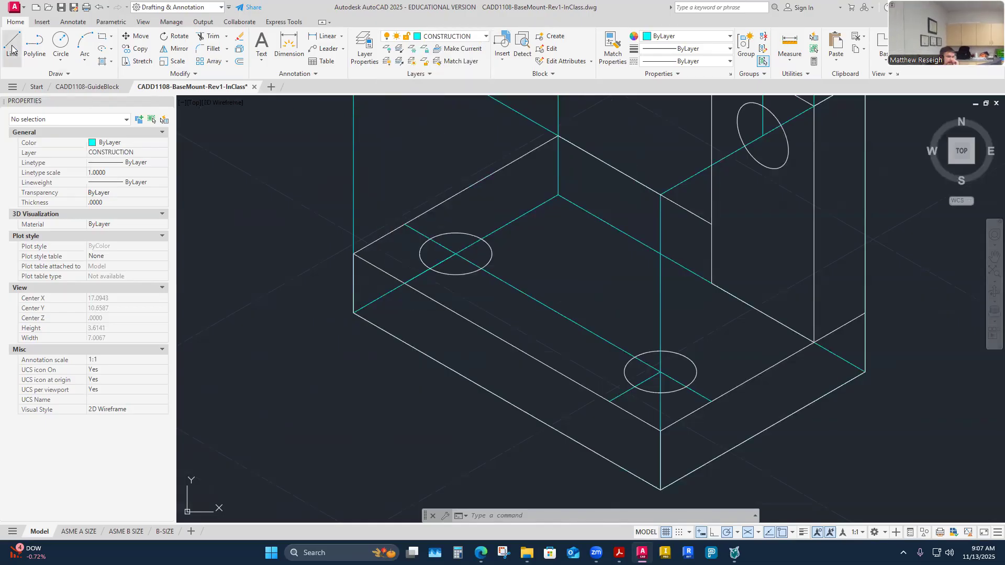
{"action": "left_click", "coordinate": [456, 254]}
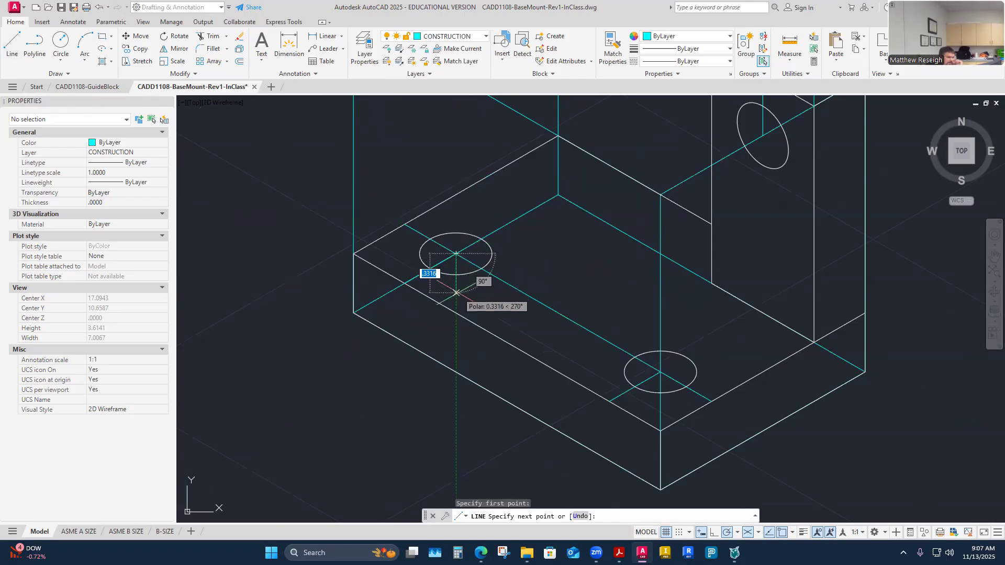
{"action": "type", "text": ".5"}
{"action": "key", "text": "Return"}
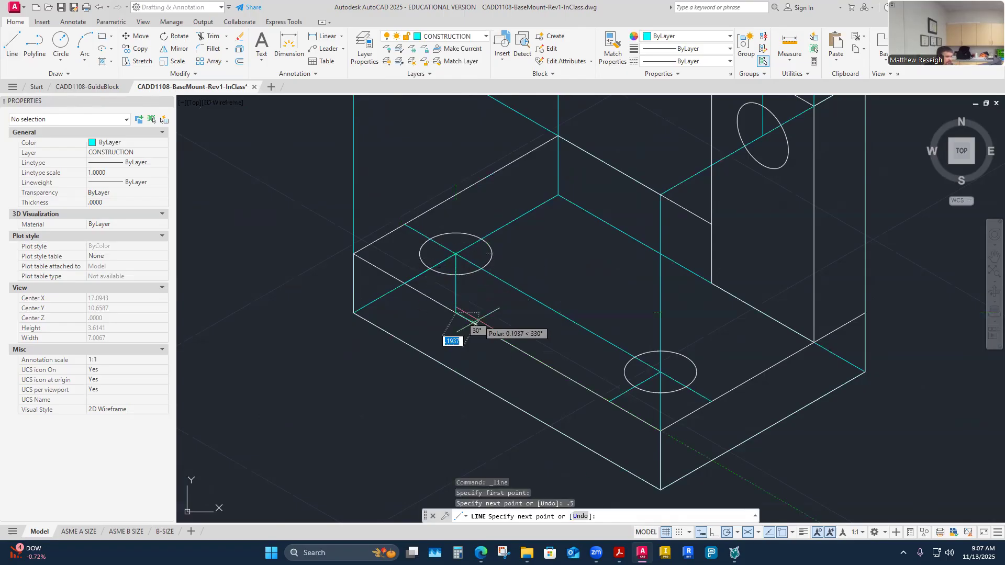
{"action": "key", "text": "Escape"}
{"action": "left_click", "coordinate": [455, 301]}
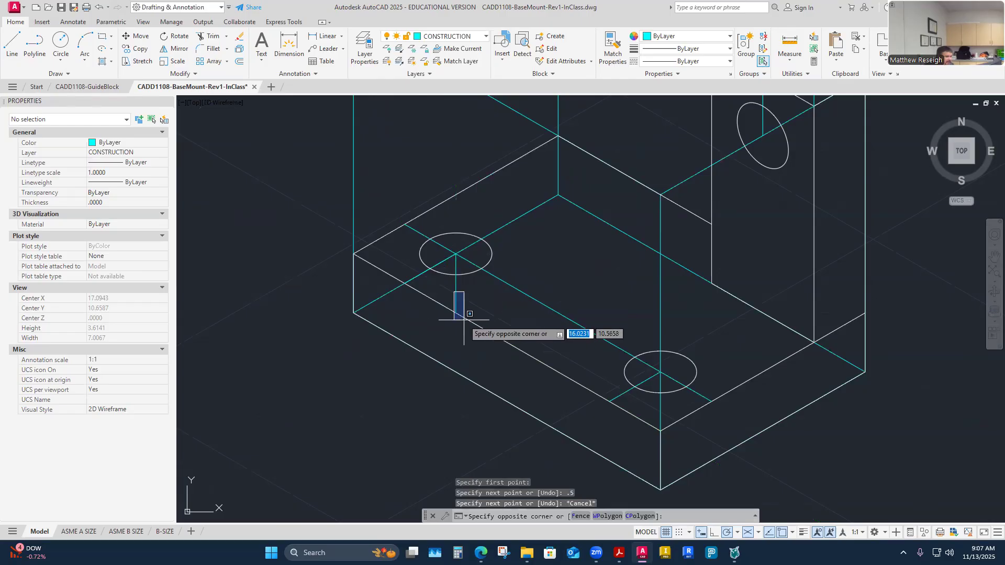
{"action": "key", "text": "Escape"}
{"action": "left_click", "coordinate": [456, 301]}
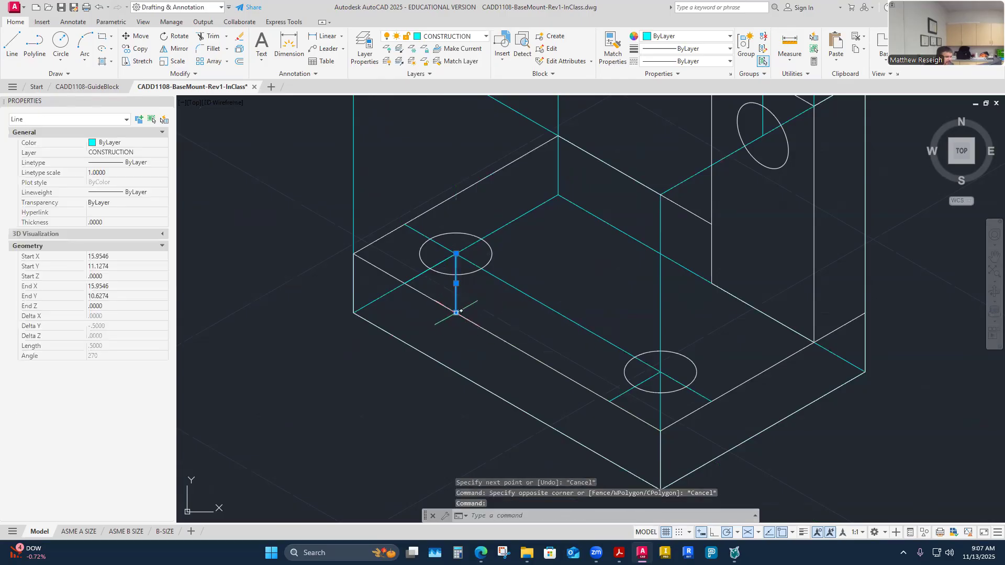
{"action": "key", "text": "Escape"}
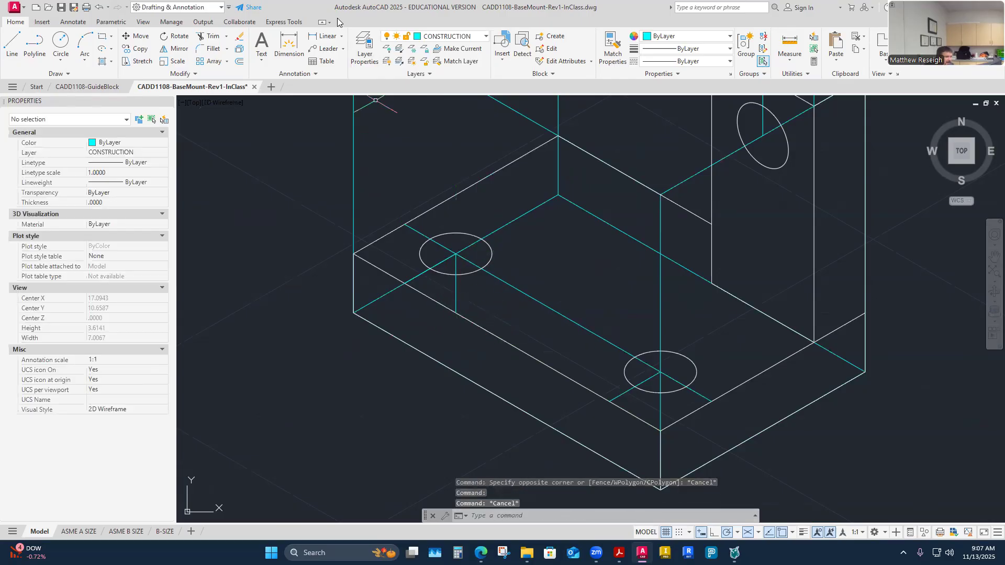
{"action": "left_click", "coordinate": [140, 48]}
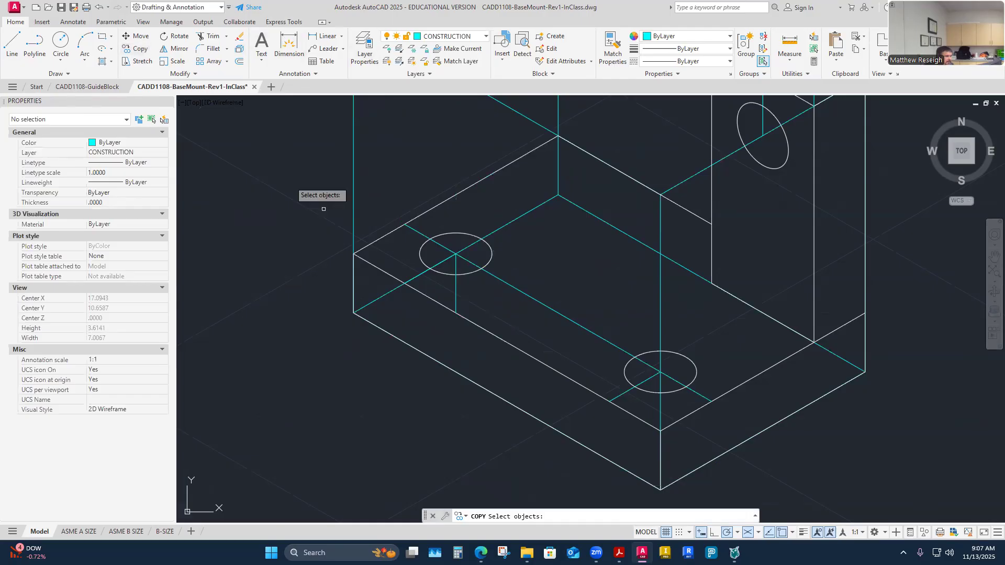
{"action": "left_click", "coordinate": [419, 254]}
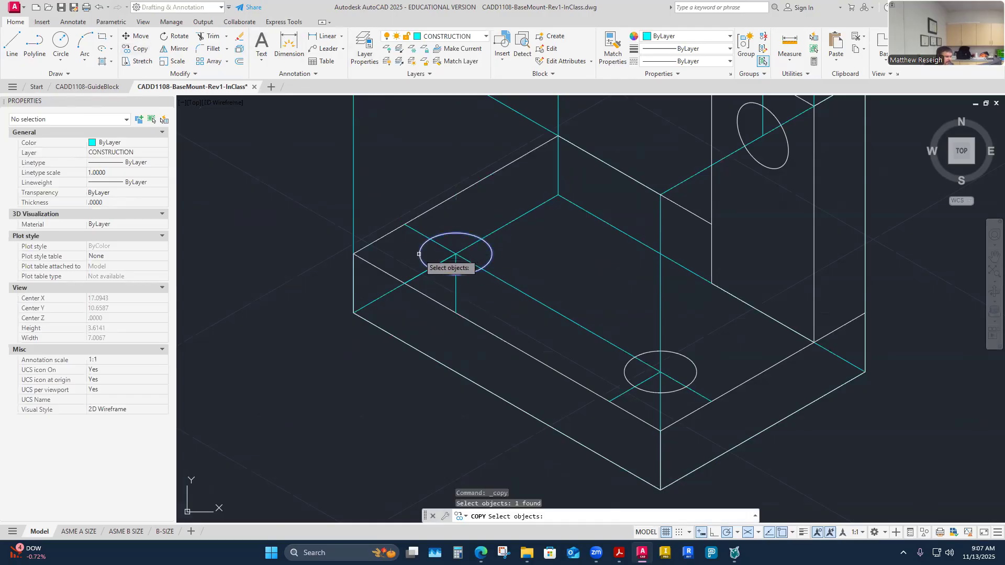
{"action": "key", "text": "Return"}
{"action": "left_click", "coordinate": [457, 252]}
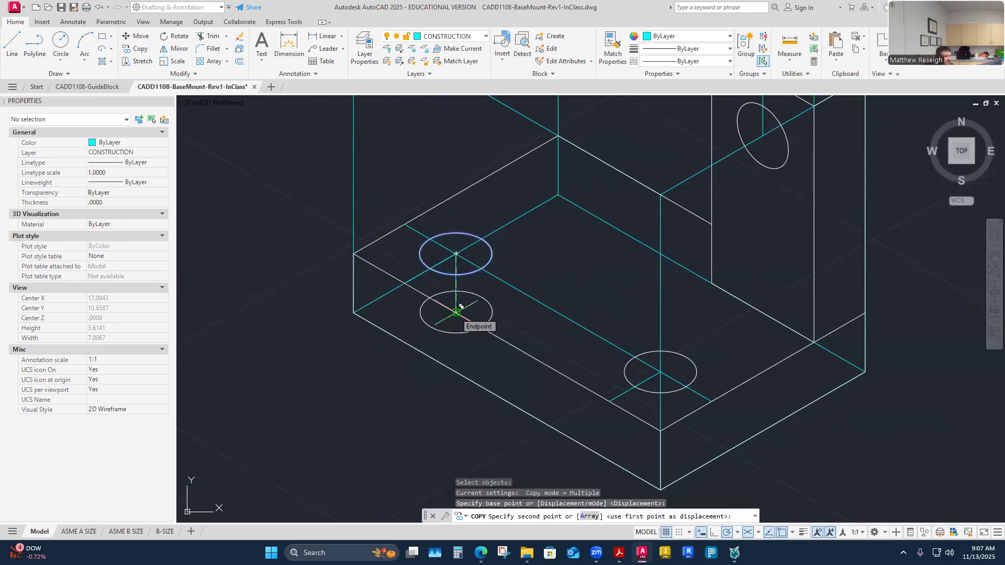
{"action": "key", "text": "Escape"}
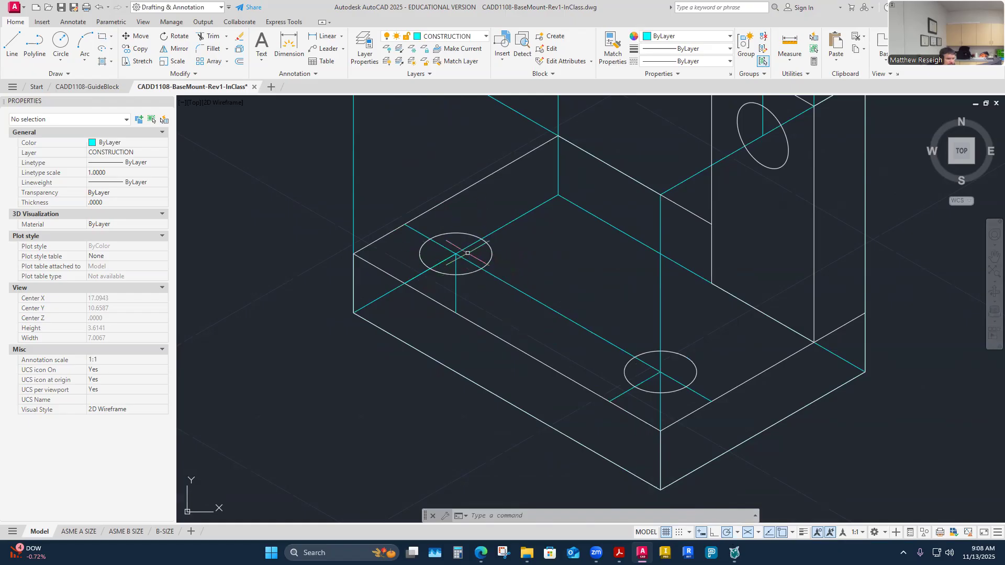
Draw a larger isocircle centred on the left hole, with its radius reaching the construction line's intersection with the top face's front-left edge
{"action": "left_click", "coordinate": [102, 50]}
{"action": "left_click", "coordinate": [111, 50]}
{"action": "left_click", "coordinate": [121, 91]}
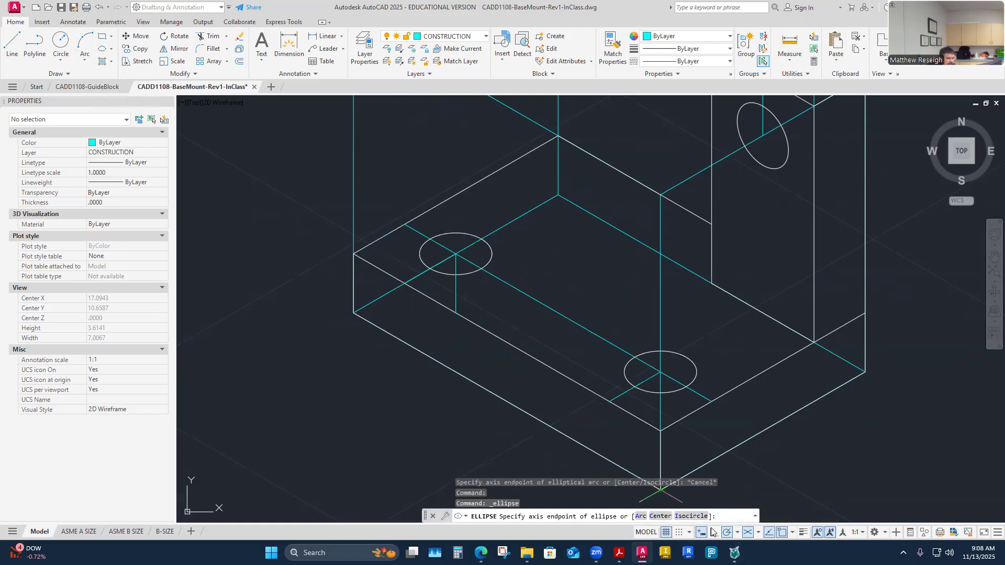
{"action": "left_click", "coordinate": [691, 516]}
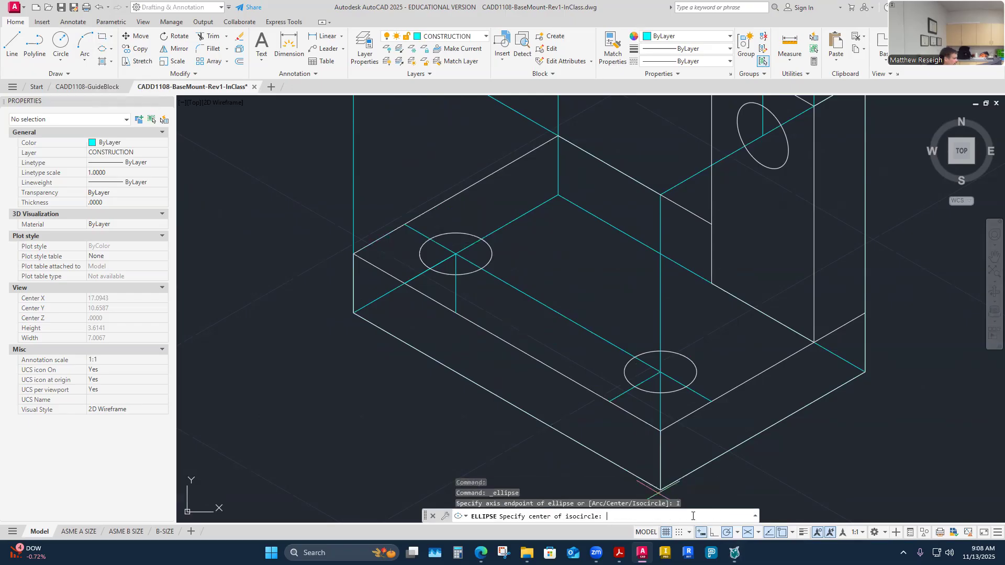
{"action": "left_click", "coordinate": [456, 253]}
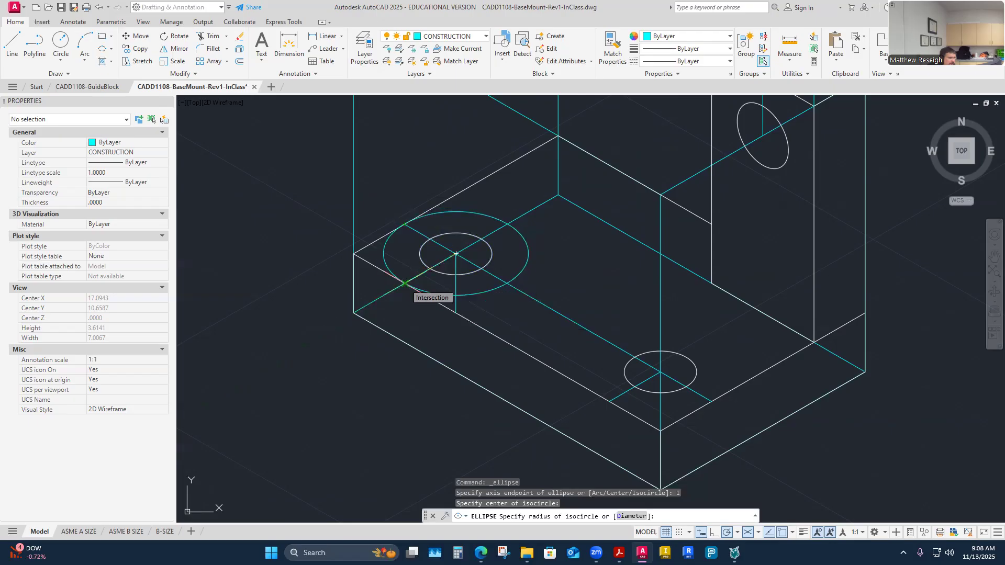
{"action": "left_click", "coordinate": [405, 283]}
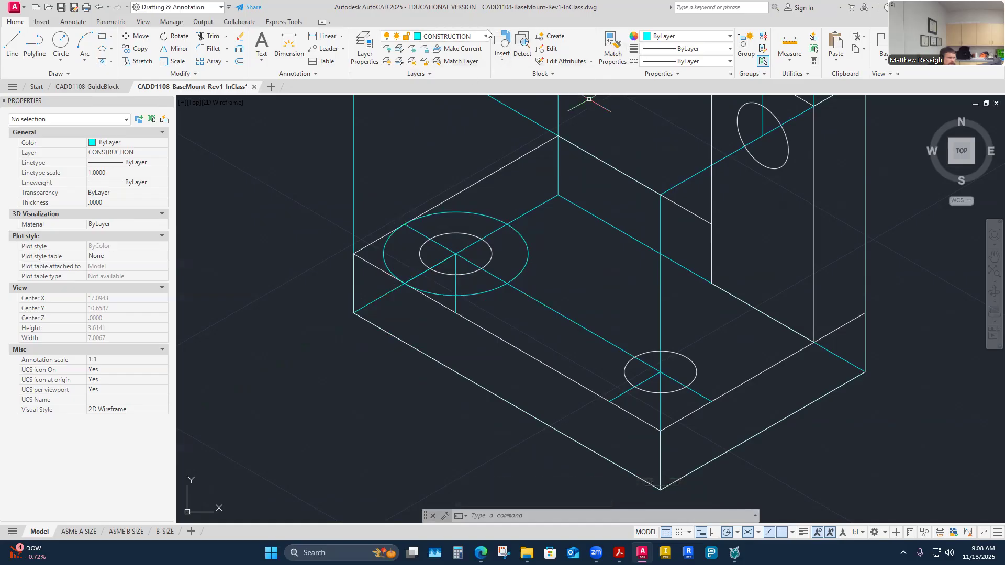
Match the larger isocircle's properties to those of the base's visible top-face edge
{"action": "left_click", "coordinate": [613, 49]}
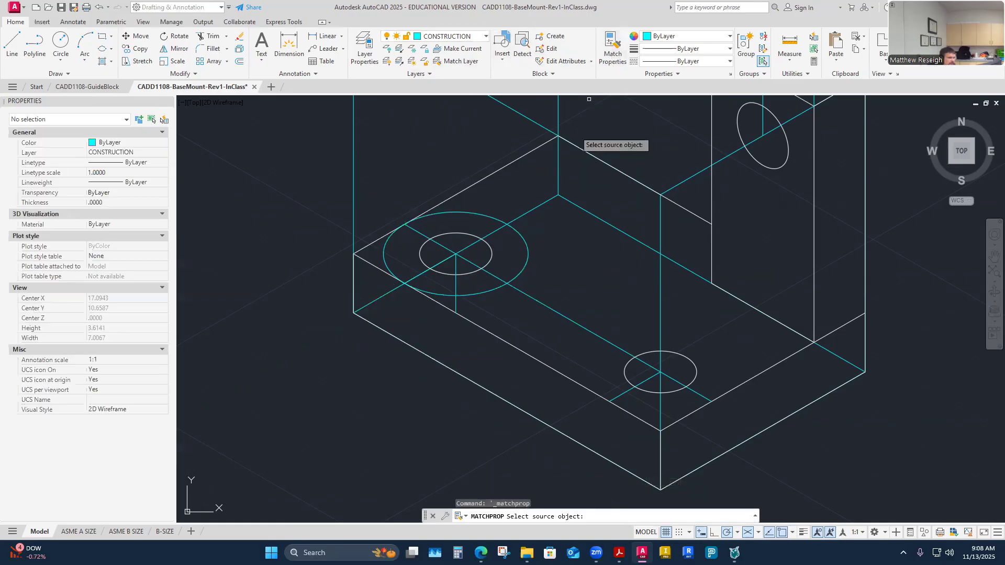
{"action": "left_click", "coordinate": [489, 175]}
{"action": "left_click", "coordinate": [498, 212]}
{"action": "right_click", "coordinate": [430, 142]}
{"action": "left_click", "coordinate": [451, 149]}
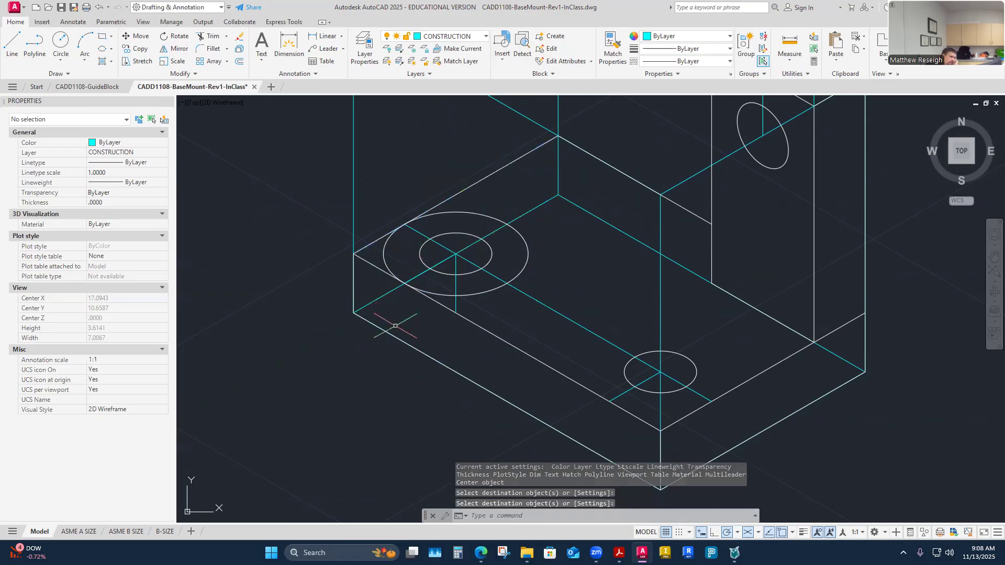
{"action": "left_click", "coordinate": [455, 266]}
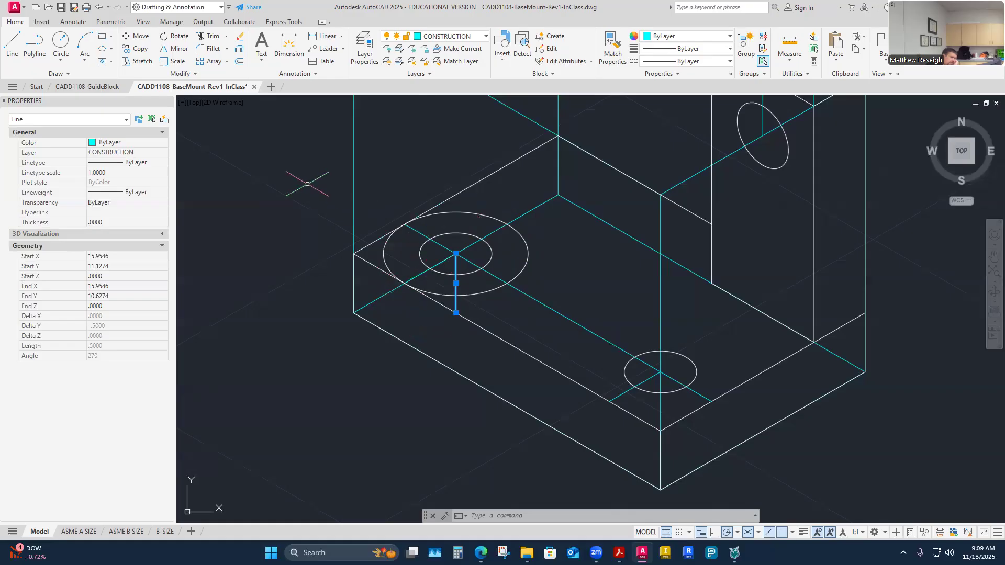
{"action": "key", "text": "Escape"}
{"action": "key", "text": "Escape"}
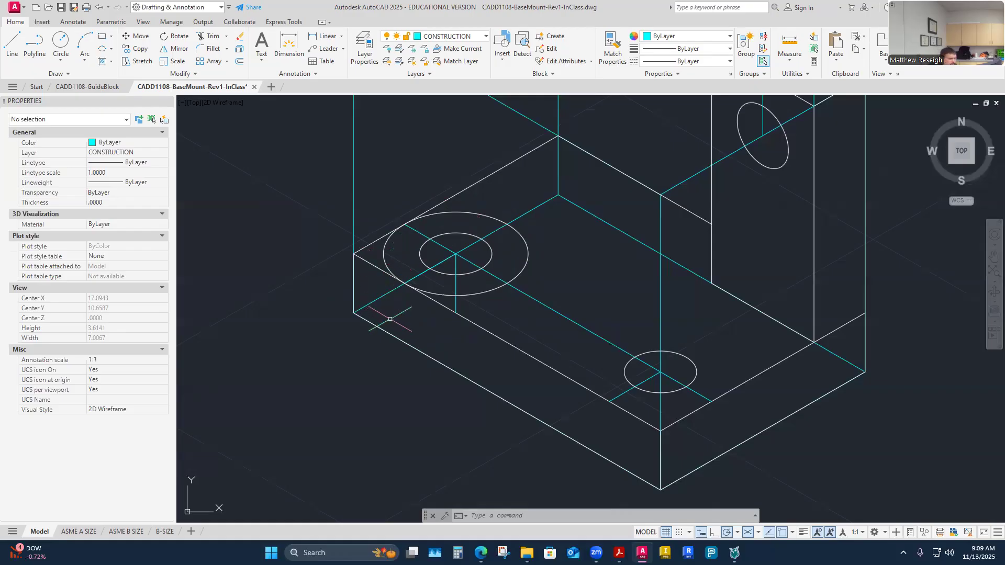
Copy the larger isocircle from its centre to the lower end of the .5 vertical construction line
{"action": "left_click", "coordinate": [135, 49]}
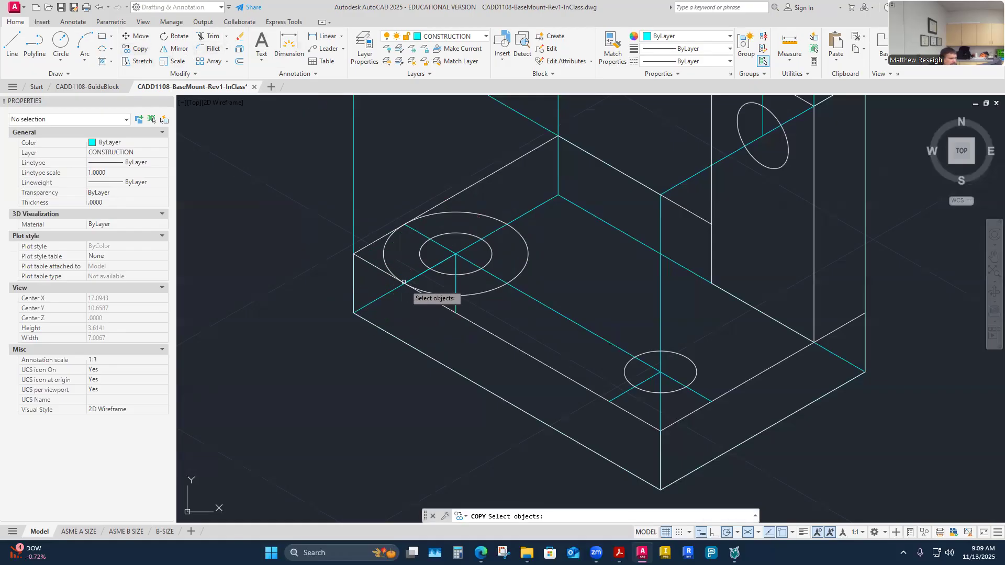
{"action": "left_click", "coordinate": [388, 238]}
{"action": "key", "text": "Return"}
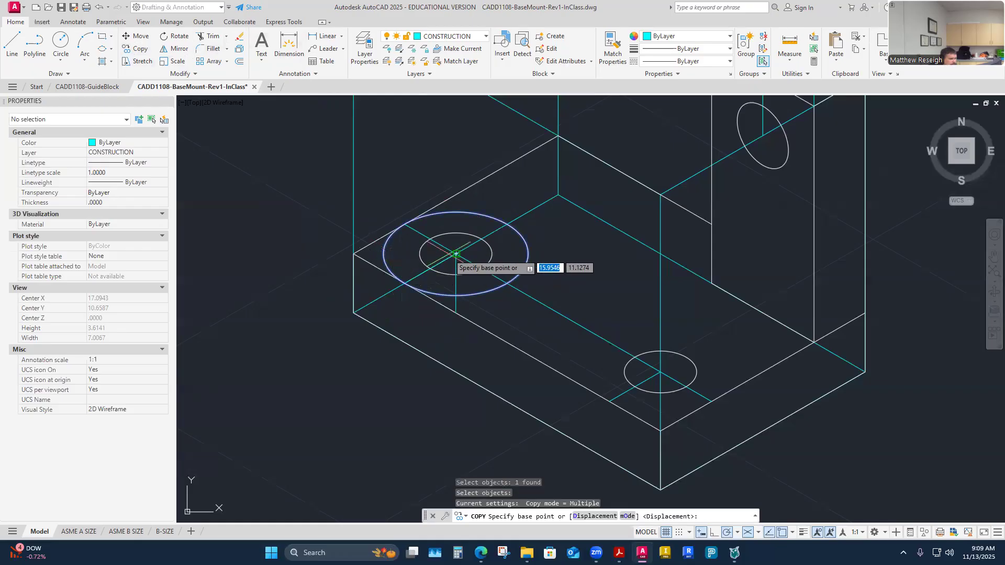
{"action": "left_click", "coordinate": [456, 253]}
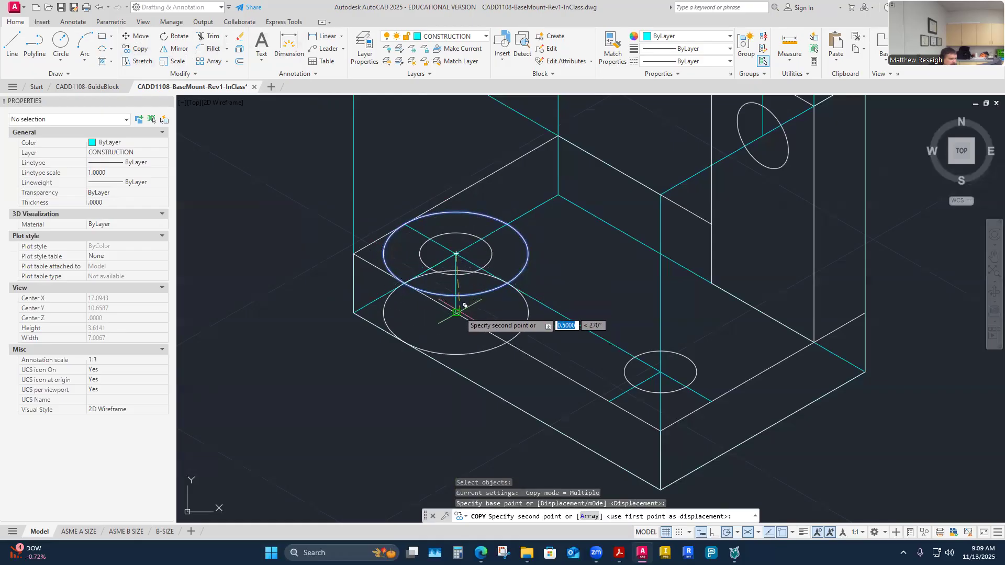
{"action": "left_click", "coordinate": [459, 309]}
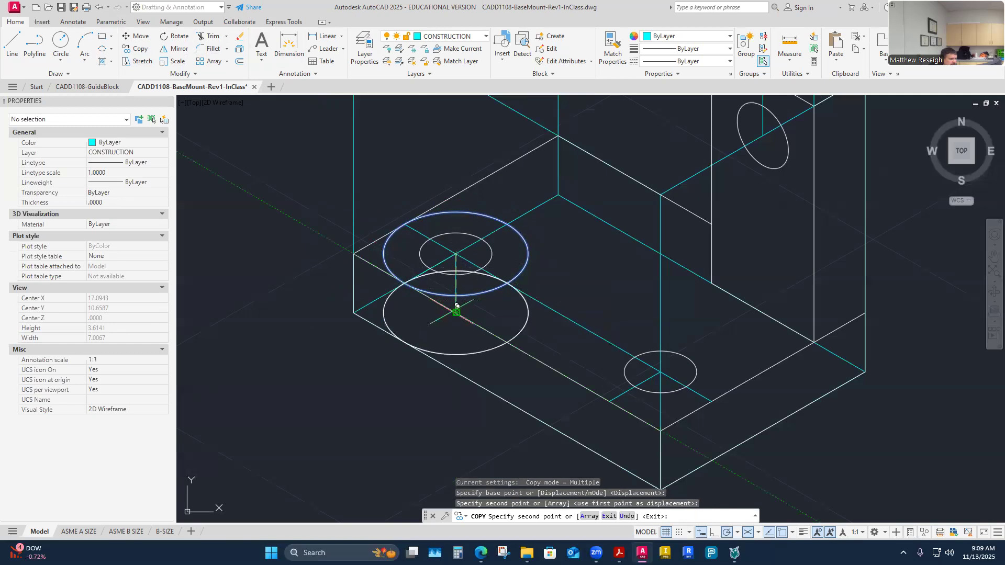
{"action": "key", "text": "Escape"}
Turn off the CONSTRUCTION layer to hide the construction lines
{"action": "scroll", "coordinate": [439, 348], "scroll_direction": "up", "scroll_amount": 6}
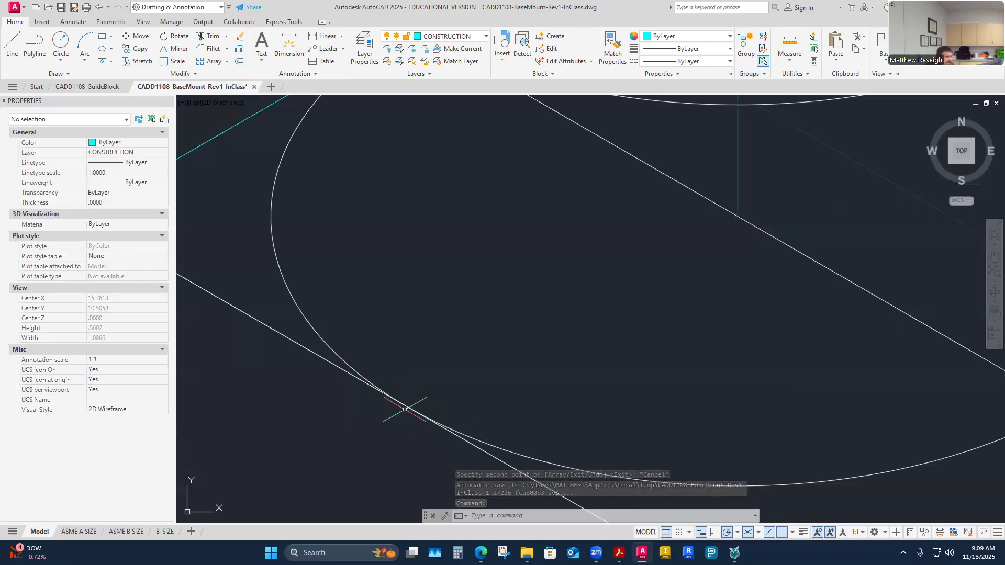
{"action": "scroll", "coordinate": [419, 388], "scroll_direction": "down", "scroll_amount": 6}
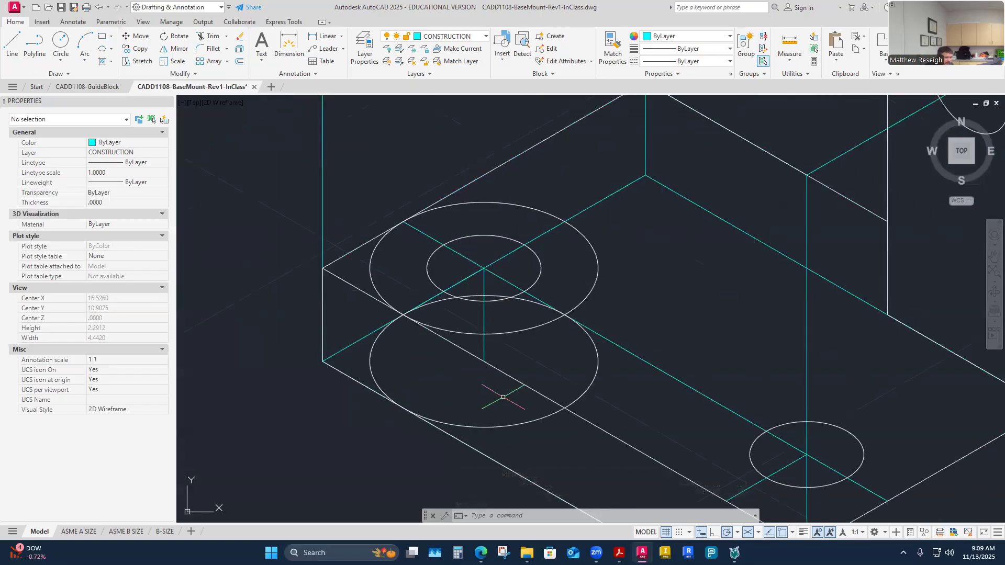
{"action": "scroll", "coordinate": [405, 326], "scroll_direction": "up", "scroll_amount": 4}
{"action": "scroll", "coordinate": [403, 344], "scroll_direction": "down", "scroll_amount": 10}
{"action": "scroll", "coordinate": [410, 343], "scroll_direction": "up", "scroll_amount": 4}
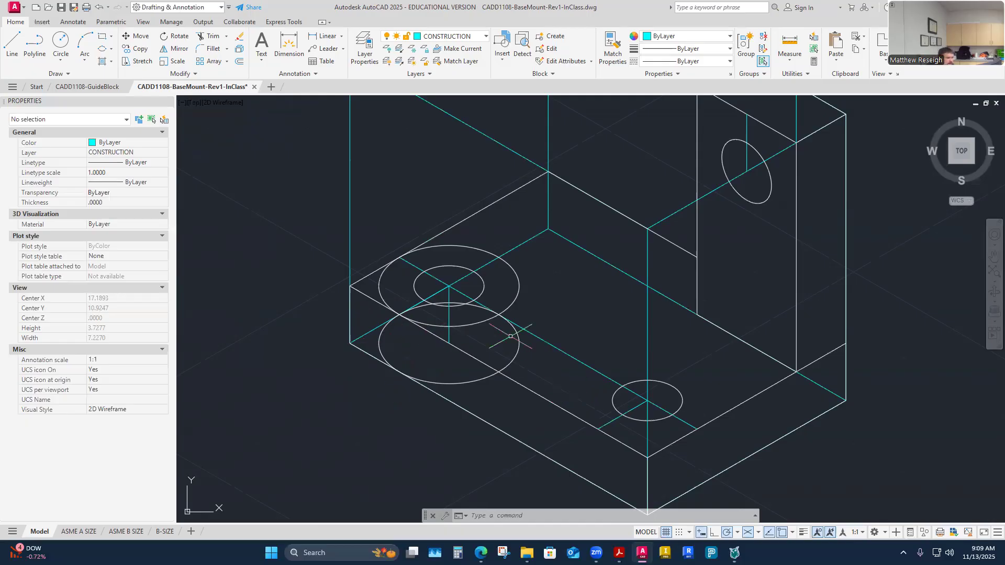
{"action": "left_click", "coordinate": [481, 36]}
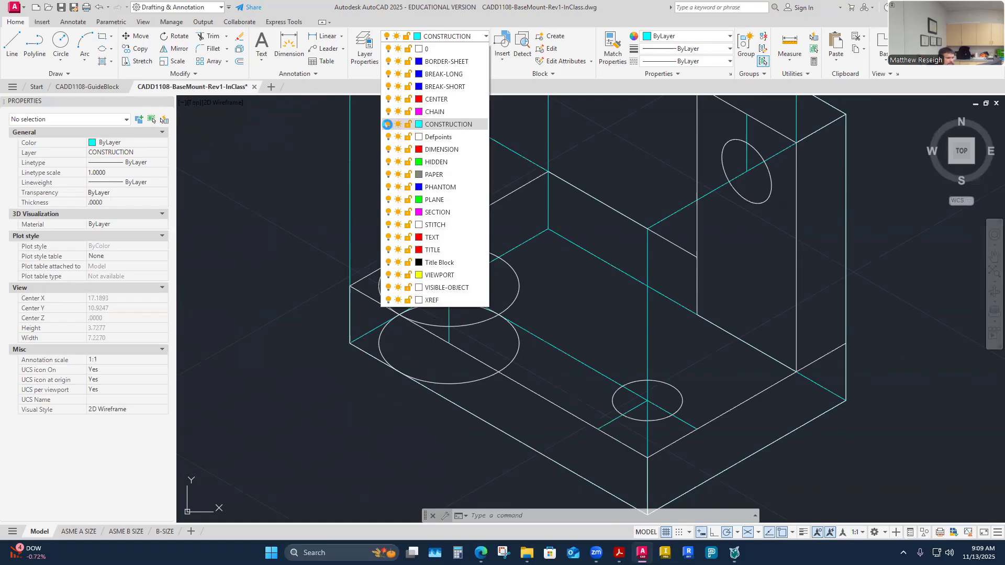
{"action": "left_click", "coordinate": [388, 124]}
{"action": "left_click", "coordinate": [423, 255]}
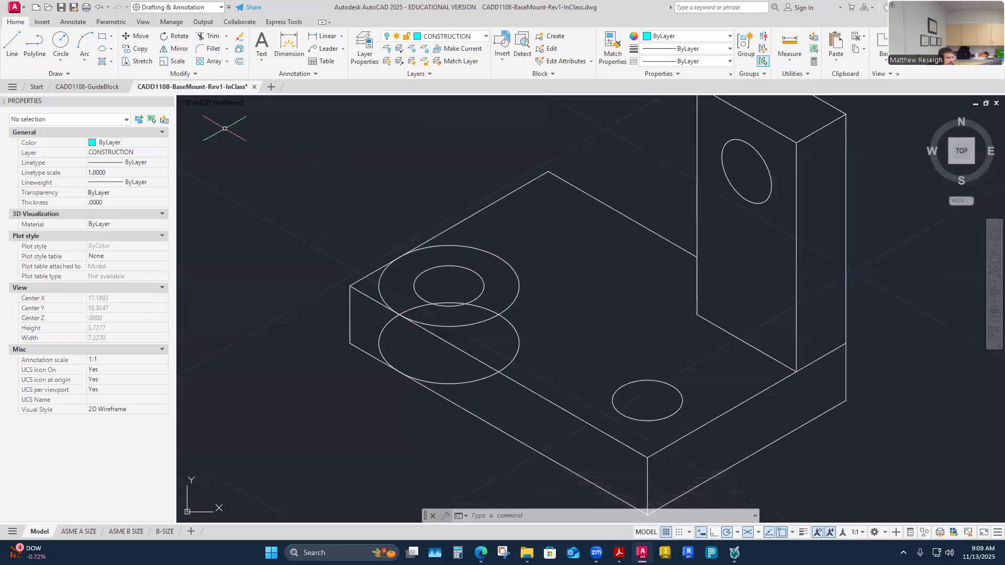
Trim the upper large isocircle on the base's top face, keeping only the arc that rounds the left corner
{"action": "left_click", "coordinate": [217, 40]}
{"action": "scroll", "coordinate": [406, 241], "scroll_direction": "up", "scroll_amount": 5}
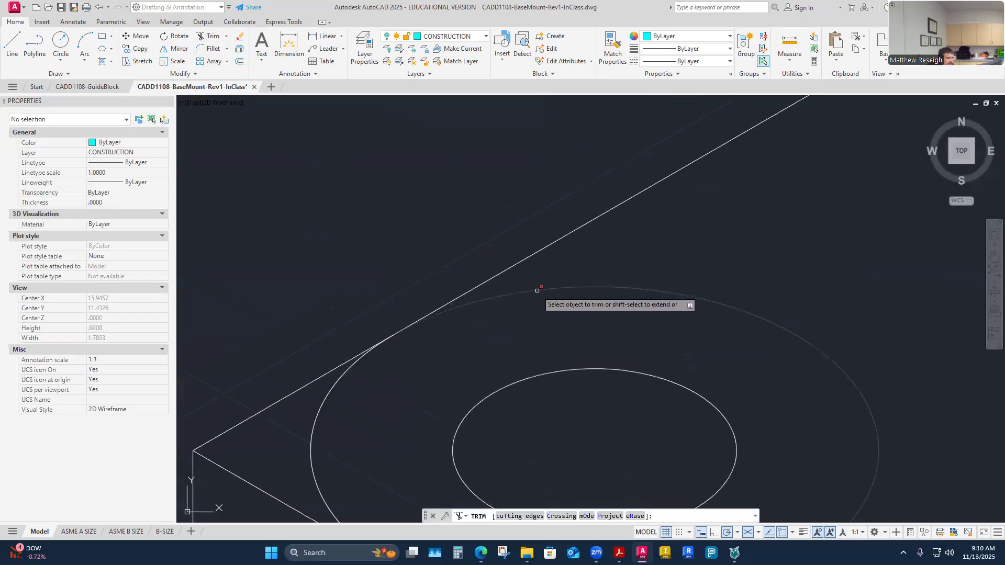
{"action": "scroll", "coordinate": [618, 287], "scroll_direction": "down", "scroll_amount": 5}
{"action": "scroll", "coordinate": [722, 335], "scroll_direction": "up", "scroll_amount": 3}
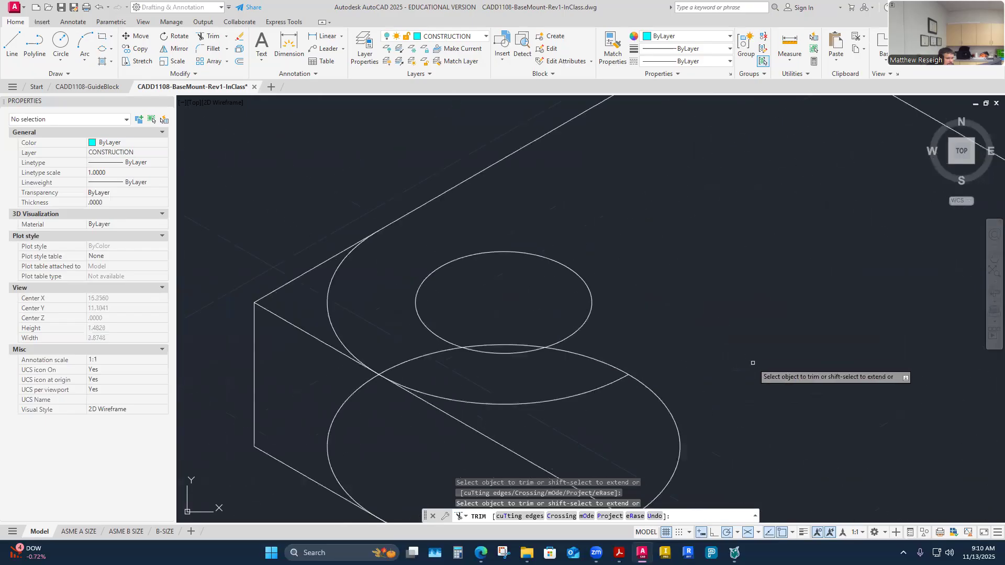
{"action": "left_click", "coordinate": [557, 399]}
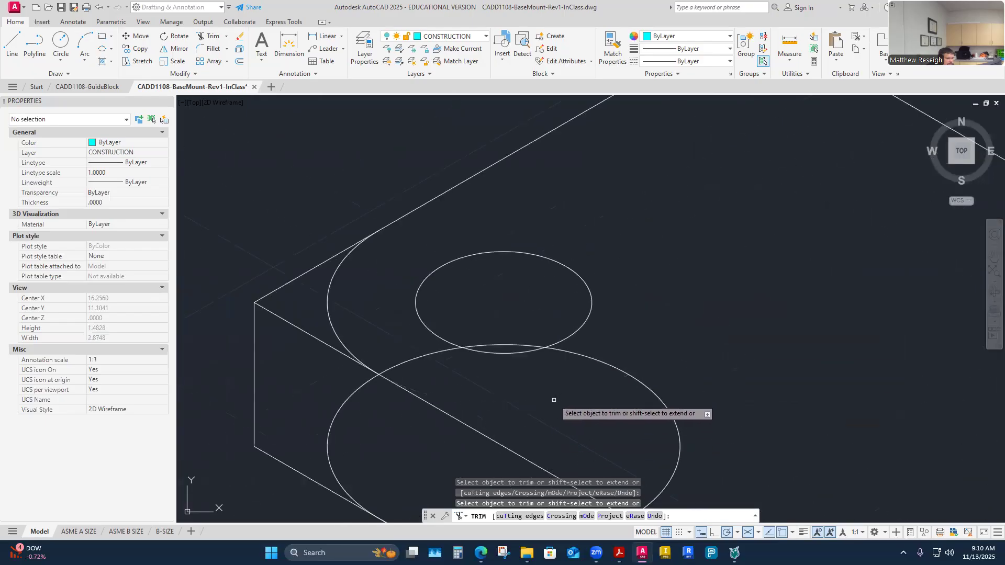
Trim the lower large isocircle to the arc that rounds the left corner below the top face's front-left edge
{"action": "scroll", "coordinate": [539, 407], "scroll_direction": "up", "scroll_amount": 8}
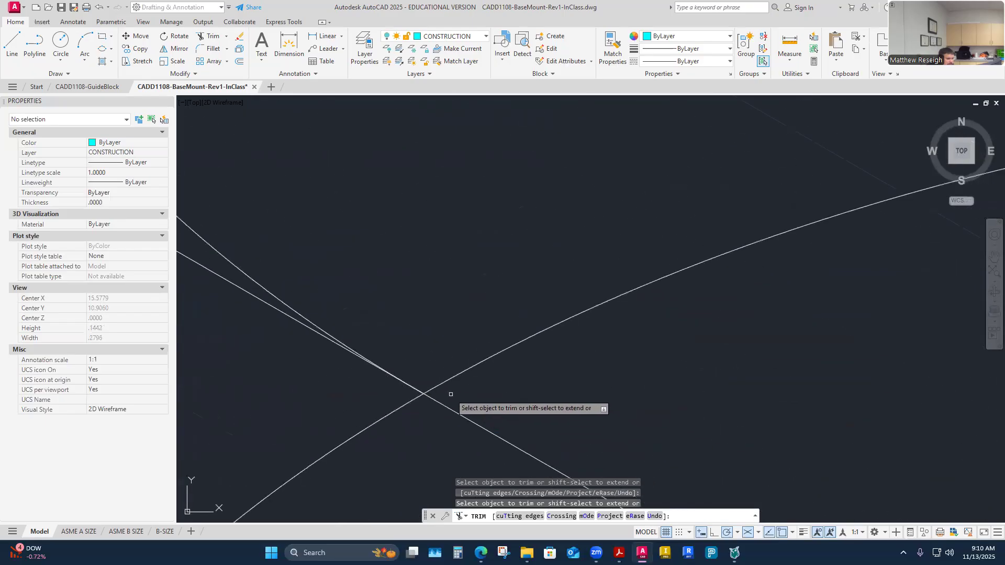
{"action": "scroll", "coordinate": [491, 403], "scroll_direction": "down", "scroll_amount": 12}
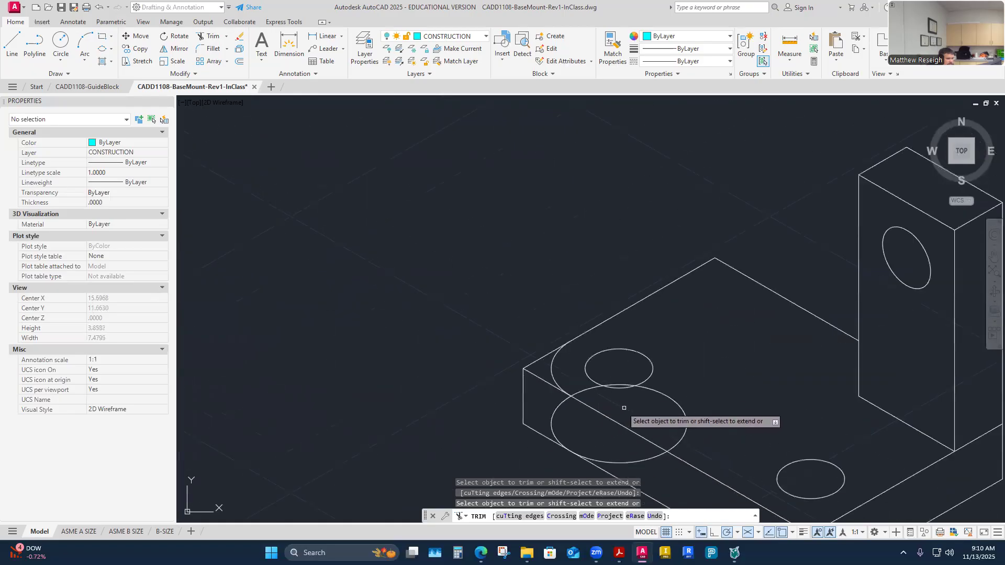
{"action": "scroll", "coordinate": [608, 398], "scroll_direction": "up", "scroll_amount": 2}
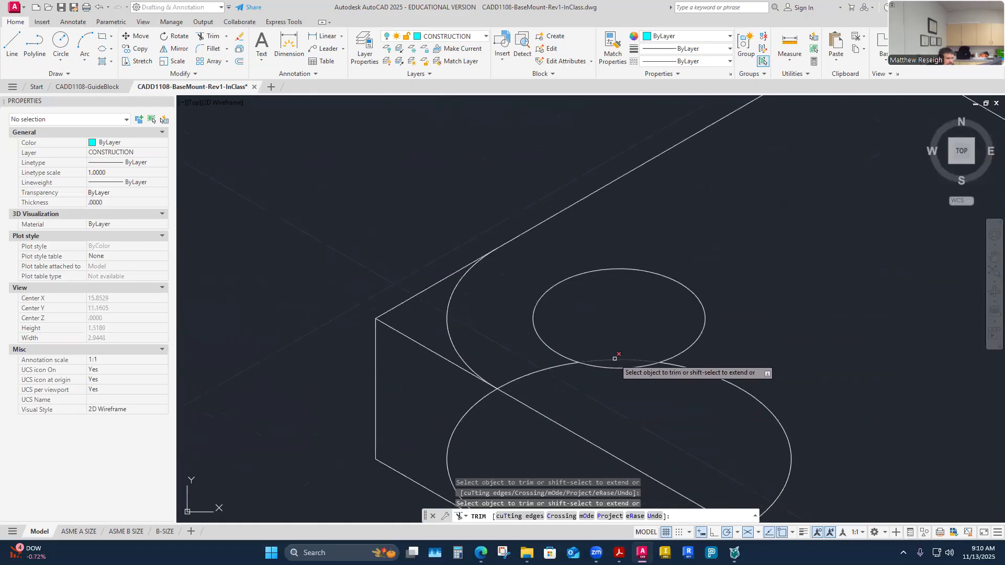
{"action": "left_click", "coordinate": [719, 379]}
{"action": "scroll", "coordinate": [719, 379], "scroll_direction": "down", "scroll_amount": 4}
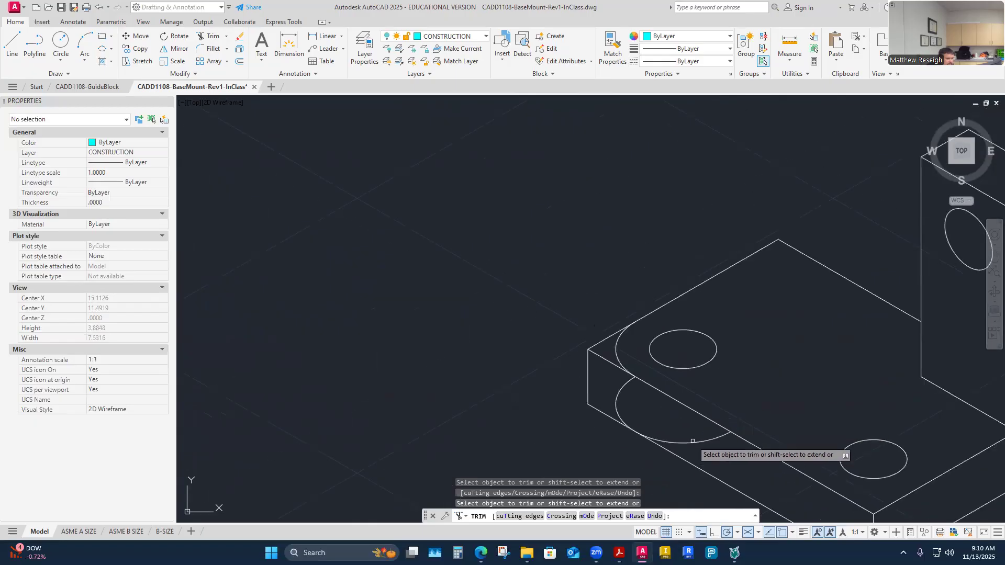
{"action": "scroll", "coordinate": [691, 438], "scroll_direction": "up", "scroll_amount": 4}
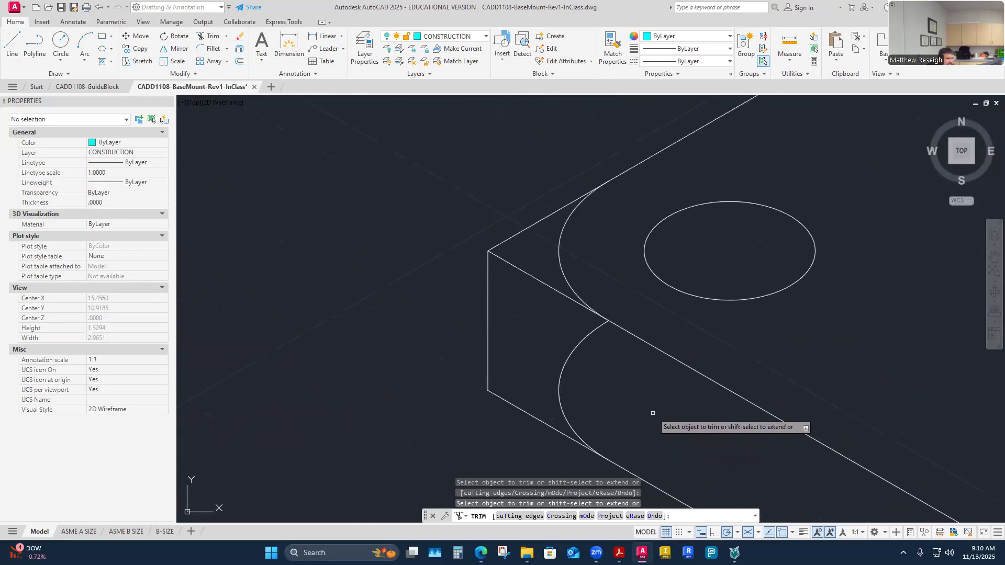
{"action": "scroll", "coordinate": [681, 401], "scroll_direction": "down", "scroll_amount": 4}
{"action": "scroll", "coordinate": [734, 382], "scroll_direction": "up", "scroll_amount": 3}
{"action": "scroll", "coordinate": [746, 363], "scroll_direction": "up", "scroll_amount": 2}
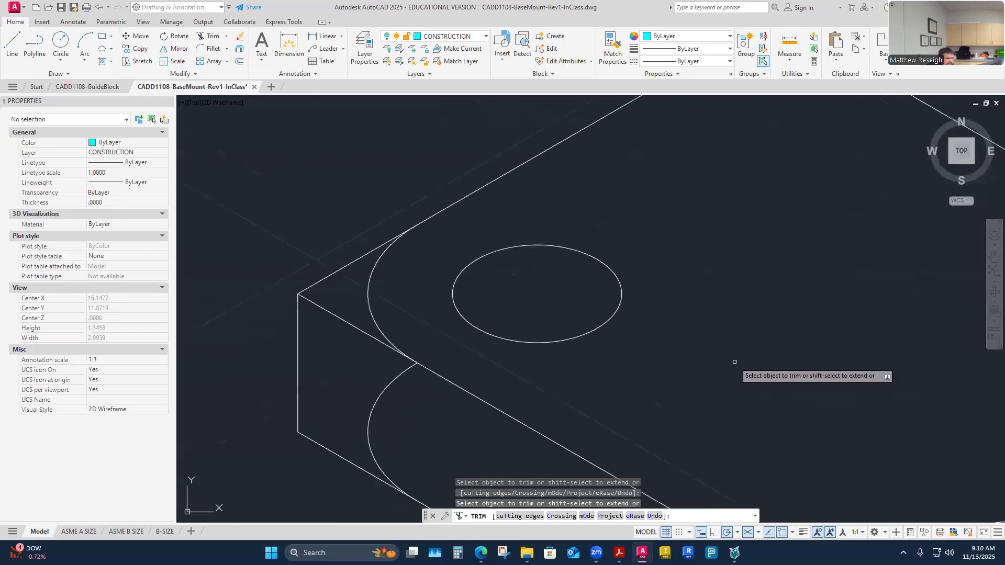
Make VISIBLE-OBJECT the current layer and draw a vertical line joining the left quadrants of the upper and lower corner arcs
{"action": "left_click", "coordinate": [482, 41]}
{"action": "left_click", "coordinate": [451, 288]}
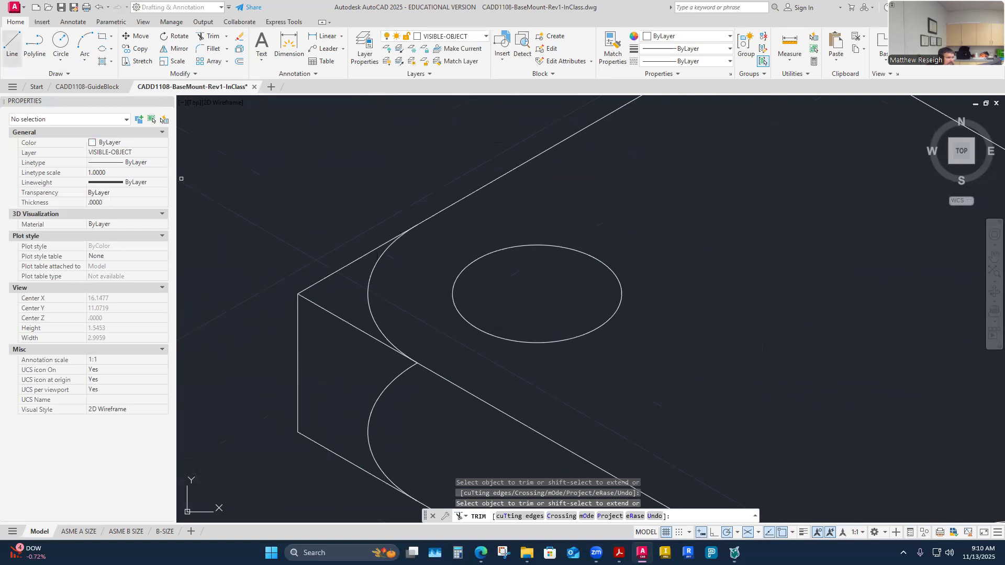
{"action": "left_click", "coordinate": [11, 46]}
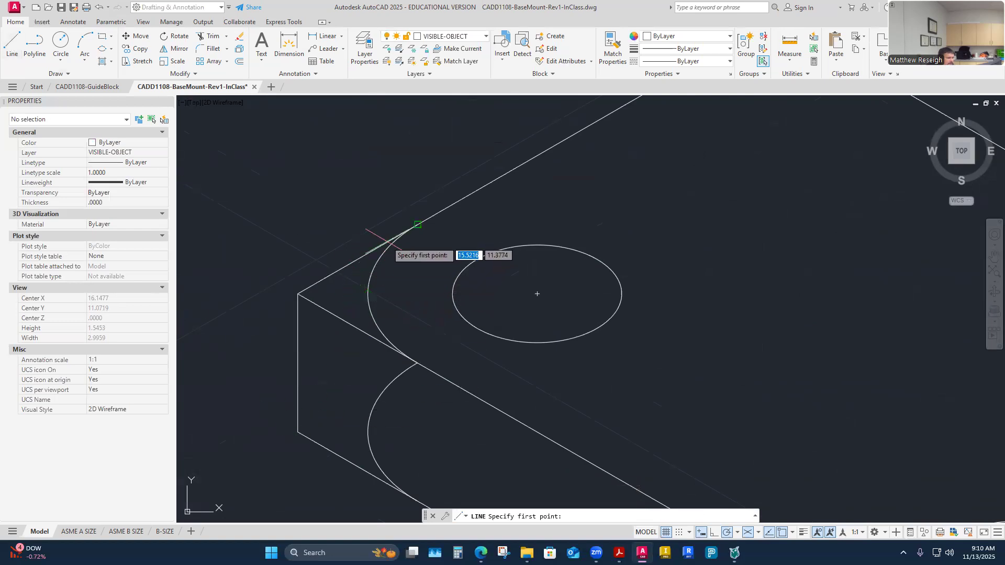
{"action": "left_click", "coordinate": [368, 294]}
{"action": "scroll", "coordinate": [368, 296], "scroll_direction": "down", "scroll_amount": 2}
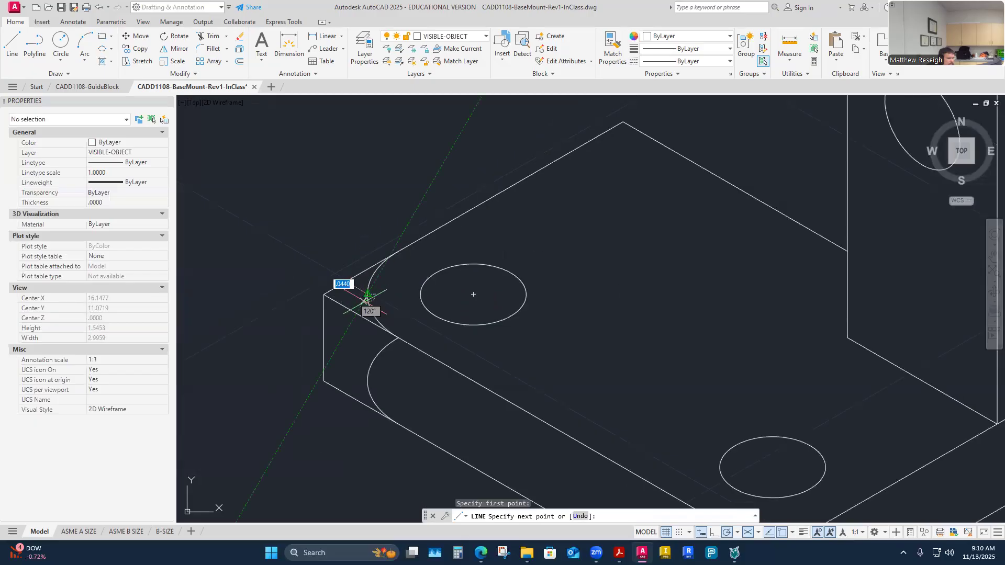
{"action": "left_click", "coordinate": [367, 381]}
{"action": "right_click", "coordinate": [367, 384]}
{"action": "left_click", "coordinate": [390, 391]}
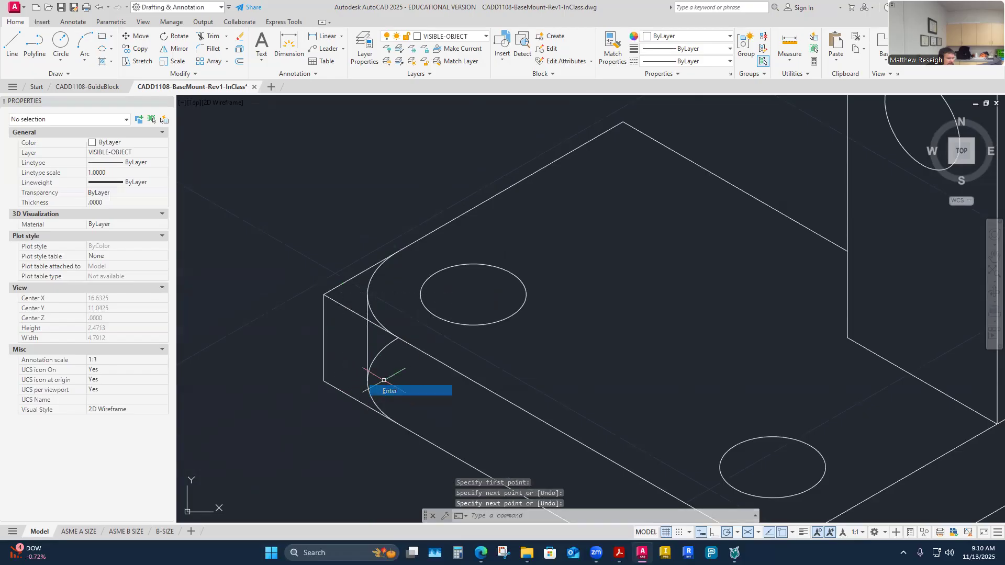
{"action": "left_click", "coordinate": [368, 369]}
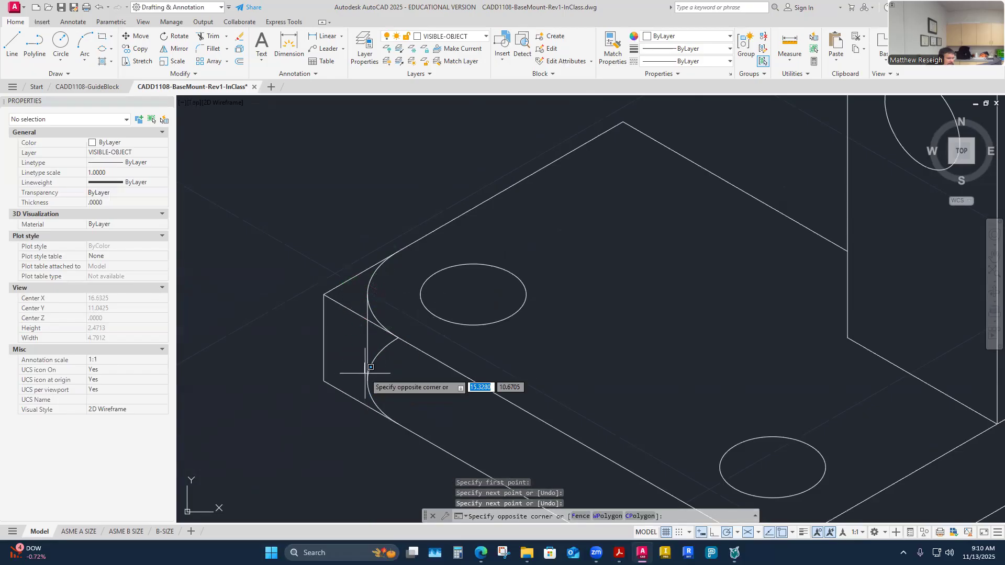
{"action": "key", "text": "Escape"}
{"action": "key", "text": "Escape"}
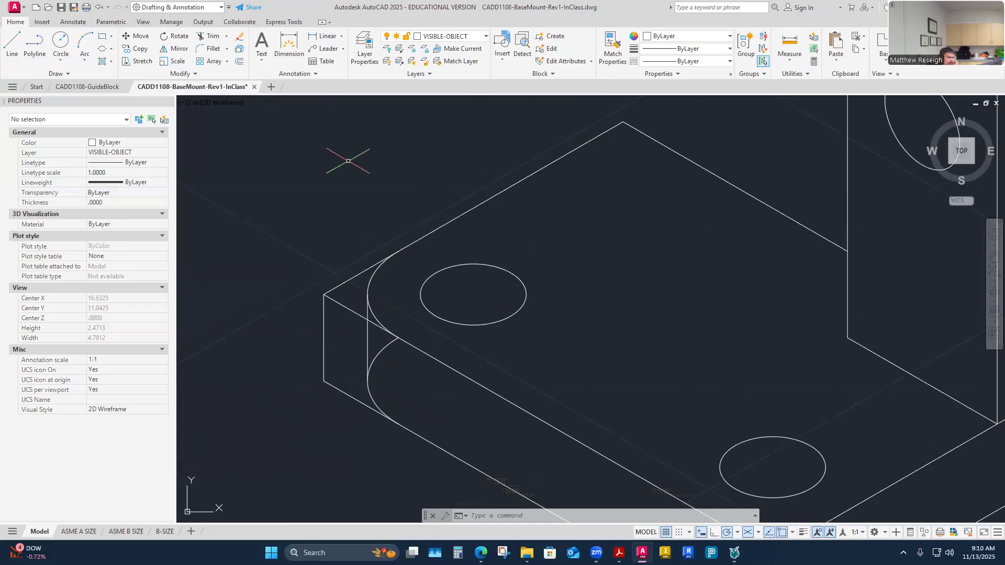
Trim off the base's square left corner, its leftover edge segments and the part of the lower arc inside the new vertical line
{"action": "left_click", "coordinate": [211, 36]}
{"action": "mouse_move", "coordinate": [338, 265]}
{"action": "left_mouse_down"}
{"action": "mouse_move", "coordinate": [348, 360]}
{"action": "mouse_move", "coordinate": [296, 336]}
{"action": "left_mouse_up"}
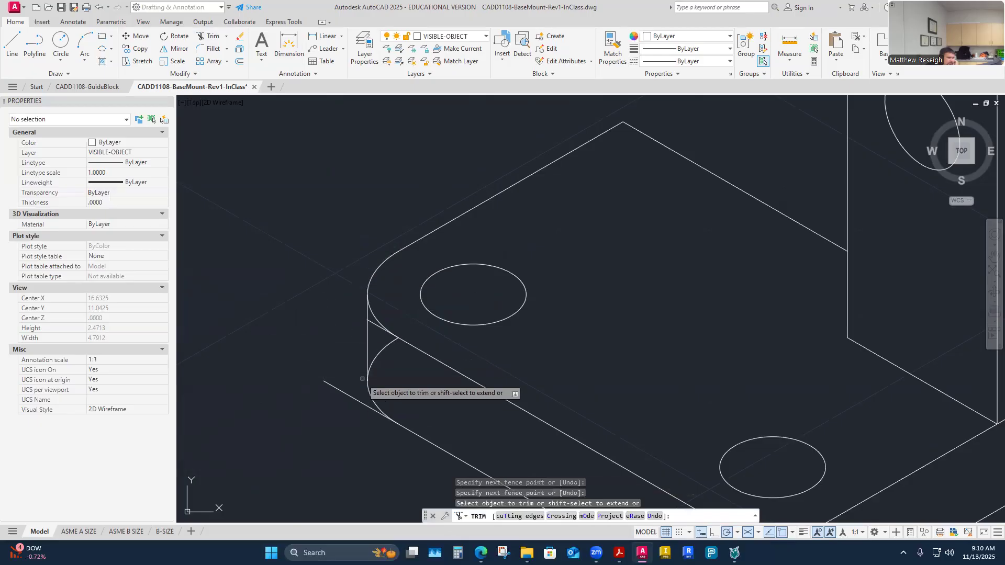
{"action": "scroll", "coordinate": [332, 333], "scroll_direction": "up", "scroll_amount": 2}
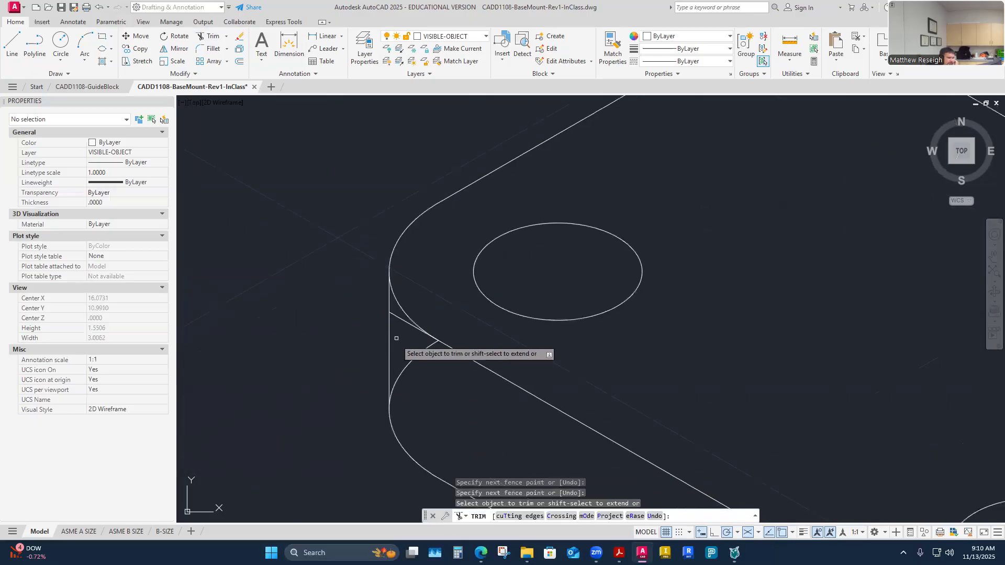
{"action": "scroll", "coordinate": [397, 338], "scroll_direction": "up", "scroll_amount": 2}
{"action": "mouse_move", "coordinate": [423, 389]}
{"action": "left_mouse_down"}
{"action": "mouse_move", "coordinate": [449, 445]}
{"action": "mouse_move", "coordinate": [405, 335]}
{"action": "mouse_move", "coordinate": [399, 288]}
{"action": "left_mouse_up"}
{"action": "scroll", "coordinate": [417, 375], "scroll_direction": "down", "scroll_amount": 2}
{"action": "scroll", "coordinate": [280, 393], "scroll_direction": "down", "scroll_amount": 6}
{"action": "scroll", "coordinate": [286, 412], "scroll_direction": "up", "scroll_amount": 4}
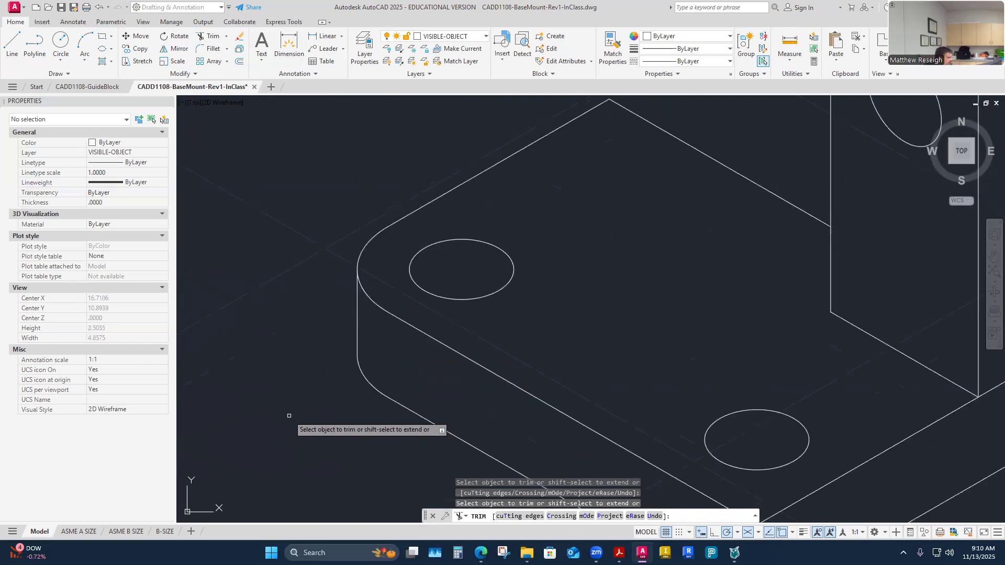
{"action": "key", "text": "Escape"}
Examine the properties of the lower and upper corner arcs, and check the rounded corner in the whole isometric view
{"action": "left_click", "coordinate": [365, 378]}
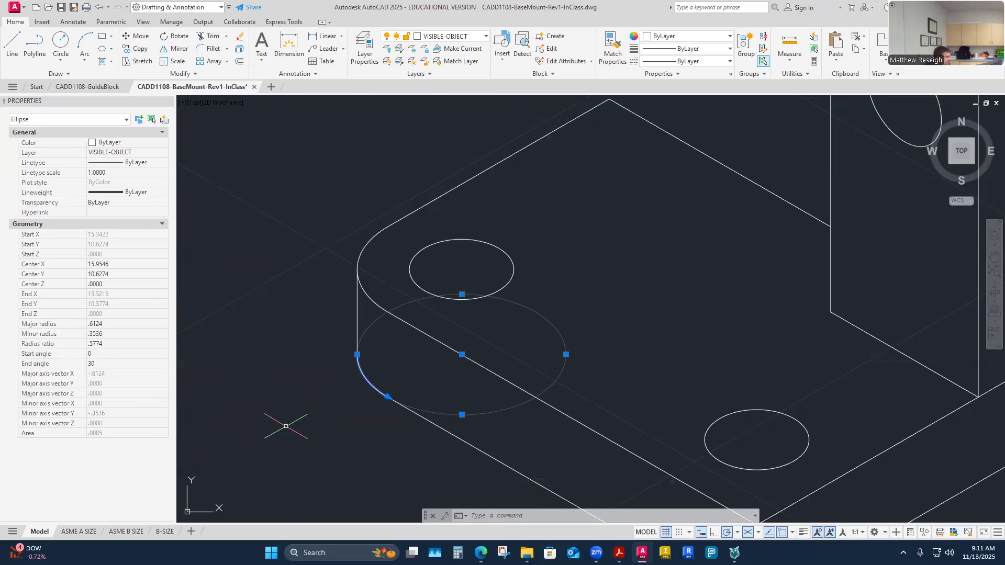
{"action": "key", "text": "Escape"}
{"action": "key", "text": "Escape"}
{"action": "left_click", "coordinate": [366, 296]}
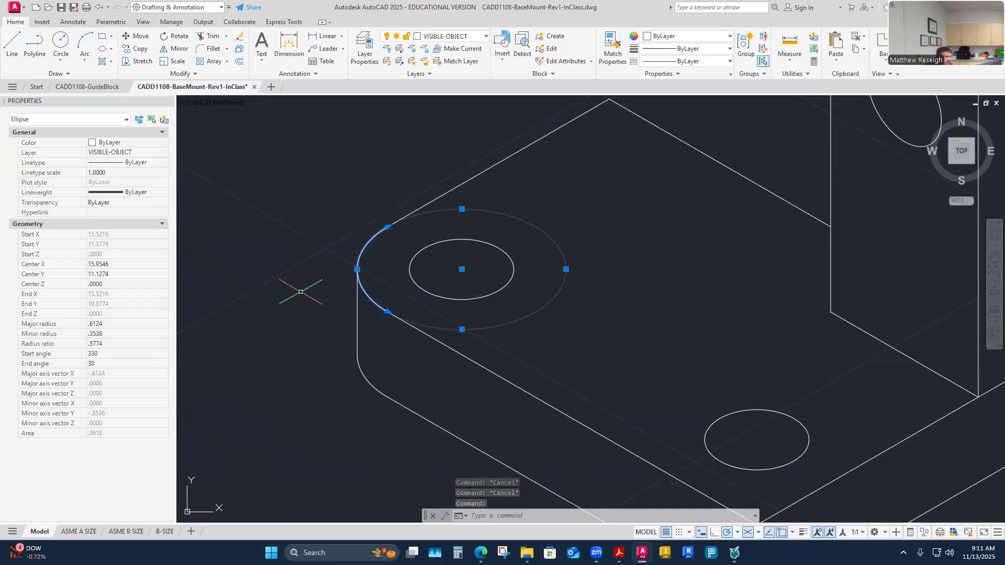
{"action": "key", "text": "Escape"}
{"action": "scroll", "coordinate": [301, 291], "scroll_direction": "down", "scroll_amount": 2}
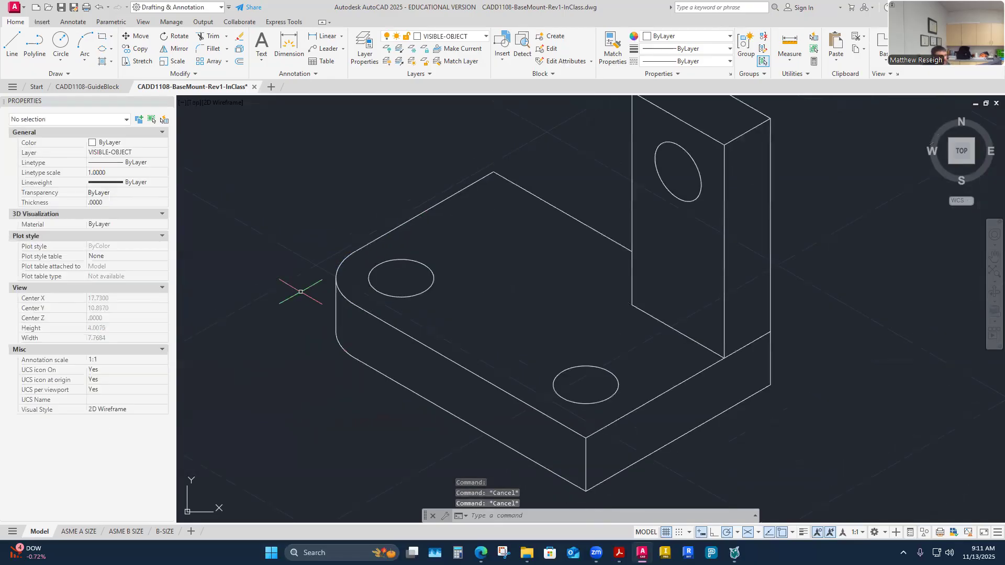
{"action": "scroll", "coordinate": [300, 292], "scroll_direction": "down", "scroll_amount": 2}
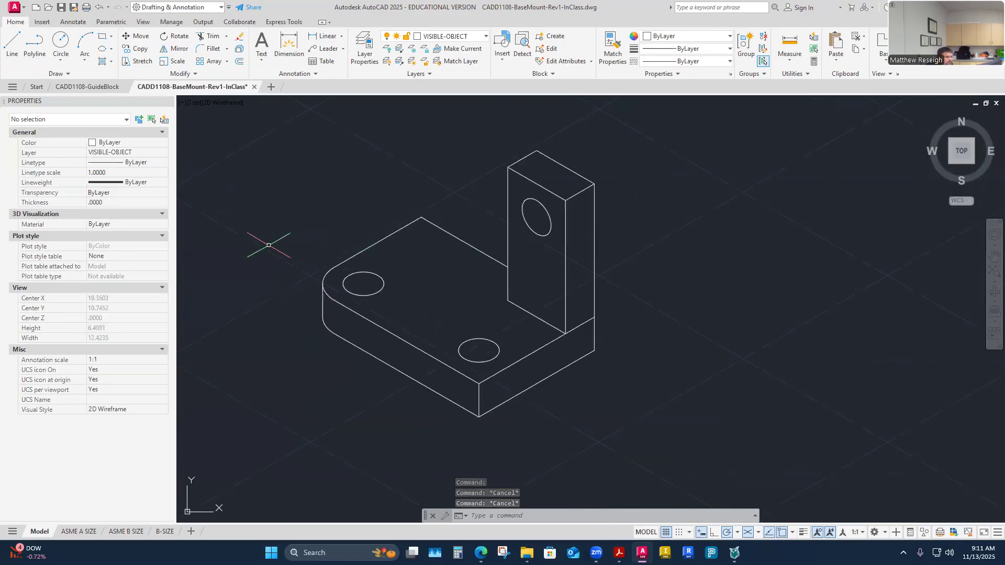
{"action": "scroll", "coordinate": [283, 266], "scroll_direction": "down", "scroll_amount": 1}
{"action": "scroll", "coordinate": [273, 208], "scroll_direction": "up", "scroll_amount": 1}
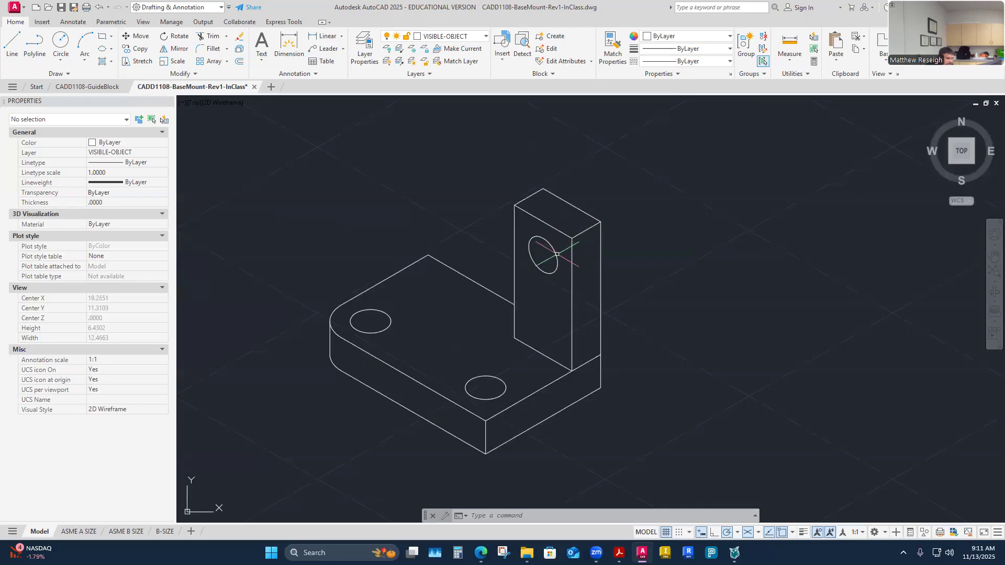
Turn the CONSTRUCTION layer back on to show the construction lines
{"action": "left_click", "coordinate": [477, 36]}
{"action": "left_click", "coordinate": [386, 125]}
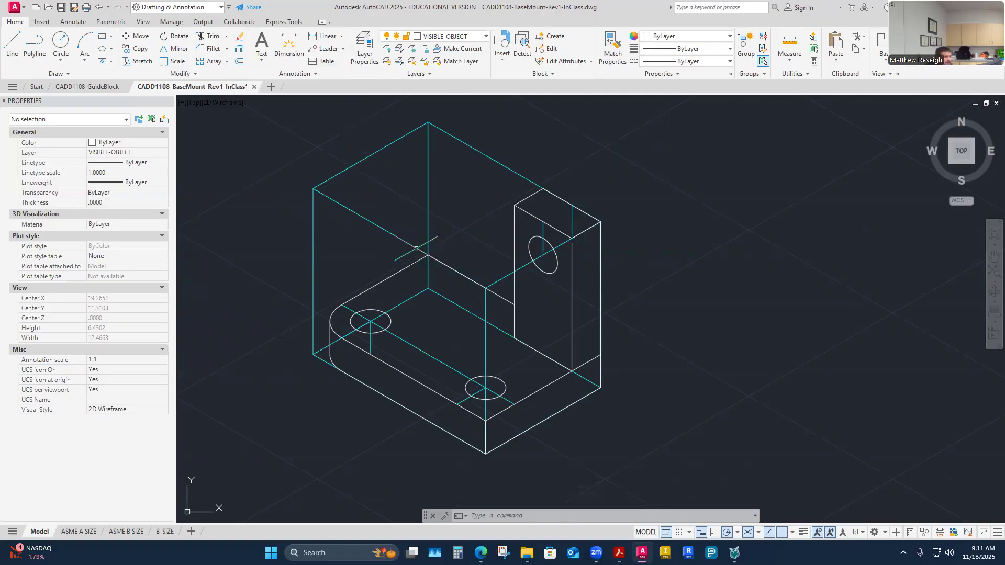
{"action": "left_click", "coordinate": [103, 49]}
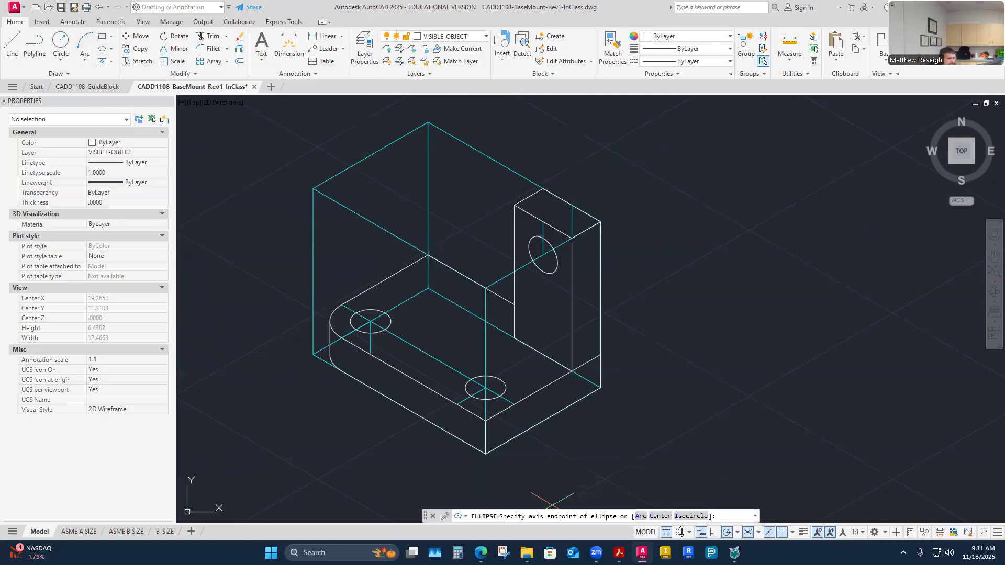
{"action": "left_click", "coordinate": [688, 516]}
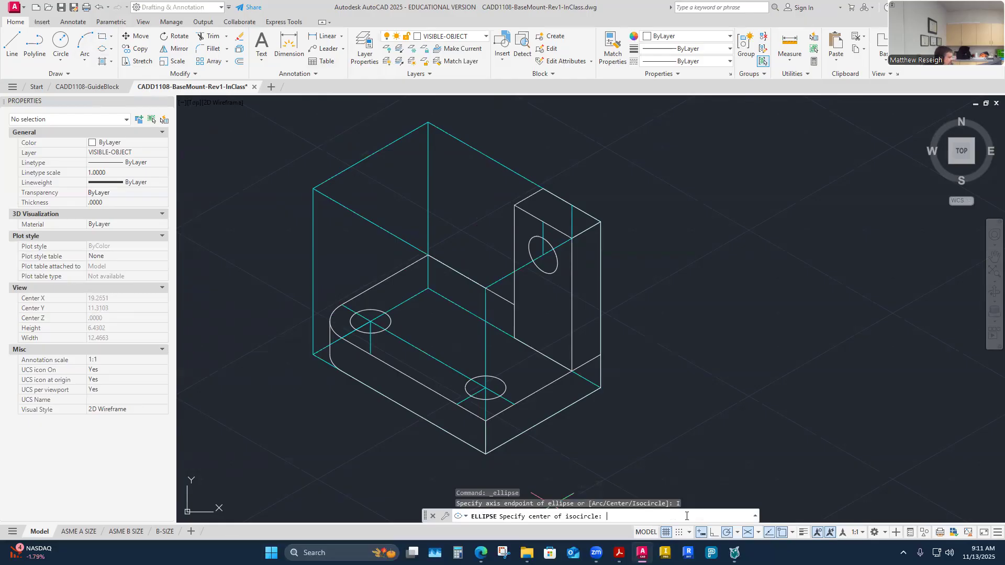
{"action": "key", "text": "Escape"}
{"action": "key", "text": "Escape"}
{"action": "key", "text": "Escape"}
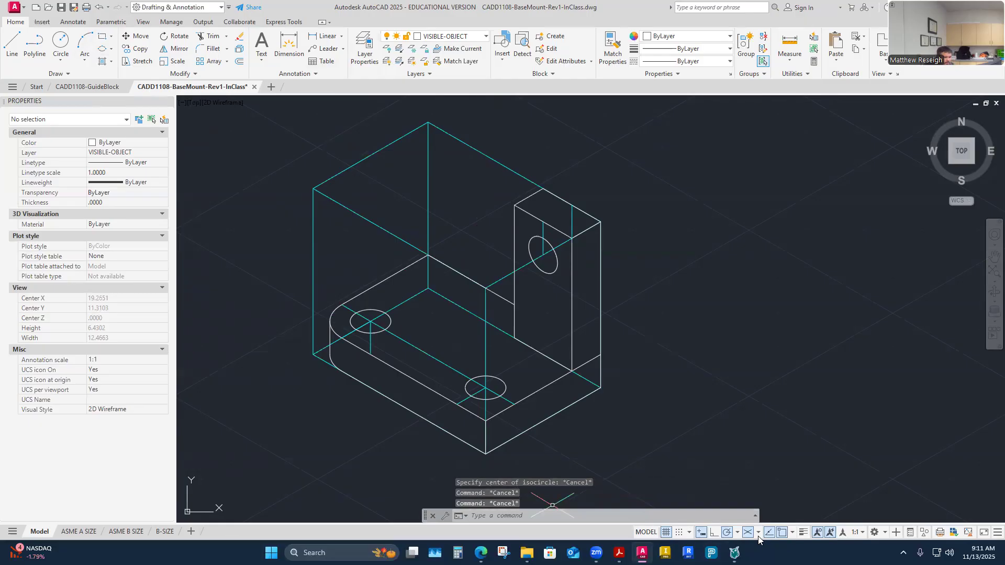
Switch to the left isoplane and draw an isocircle centred on the upright's hole, its radius reaching the vertical construction line's upper end
{"action": "left_click", "coordinate": [760, 534]}
{"action": "left_click", "coordinate": [769, 483]}
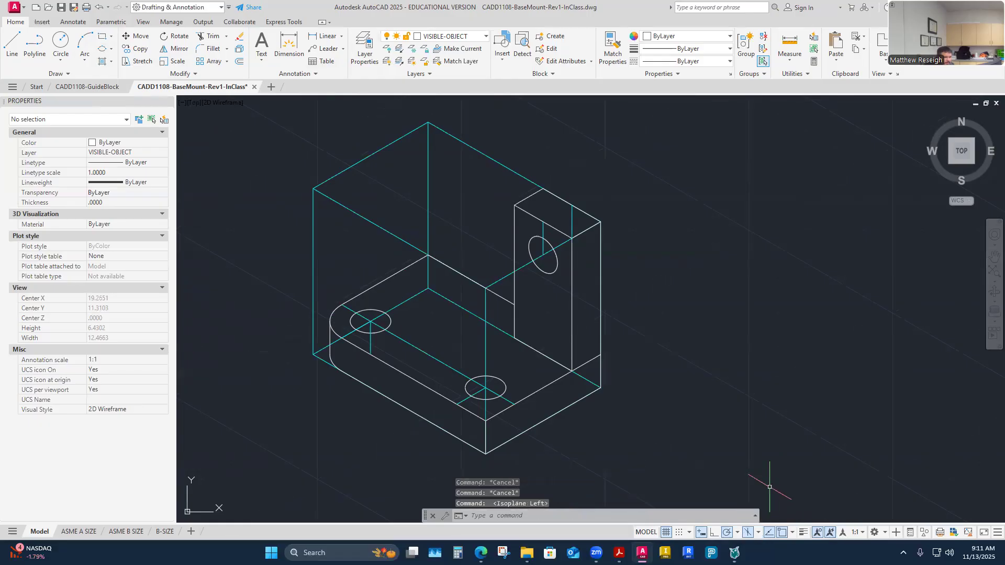
{"action": "left_click", "coordinate": [102, 50]}
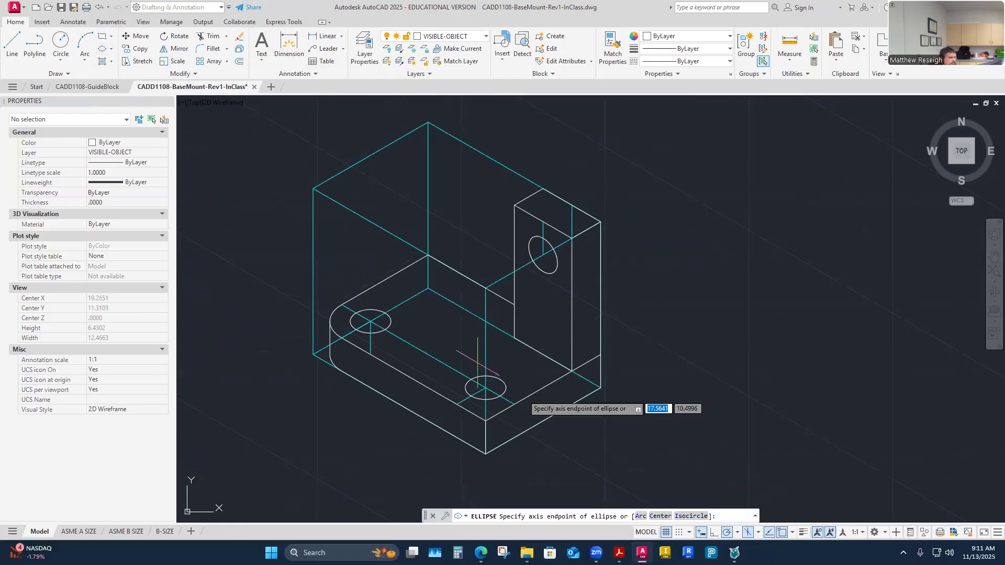
{"action": "left_click", "coordinate": [697, 516]}
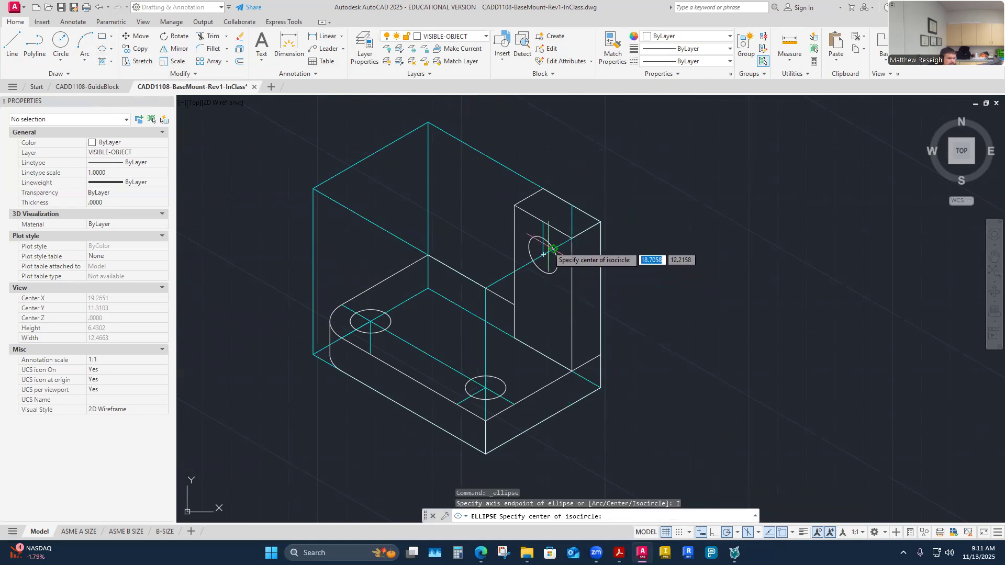
{"action": "scroll", "coordinate": [540, 257], "scroll_direction": "up", "scroll_amount": 3}
{"action": "left_click", "coordinate": [537, 272]}
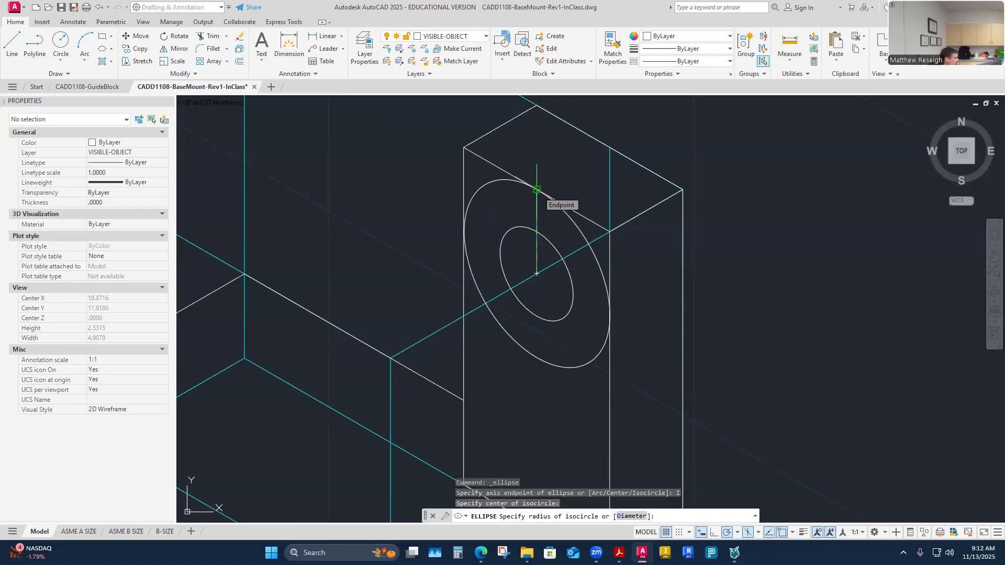
{"action": "left_click", "coordinate": [536, 189]}
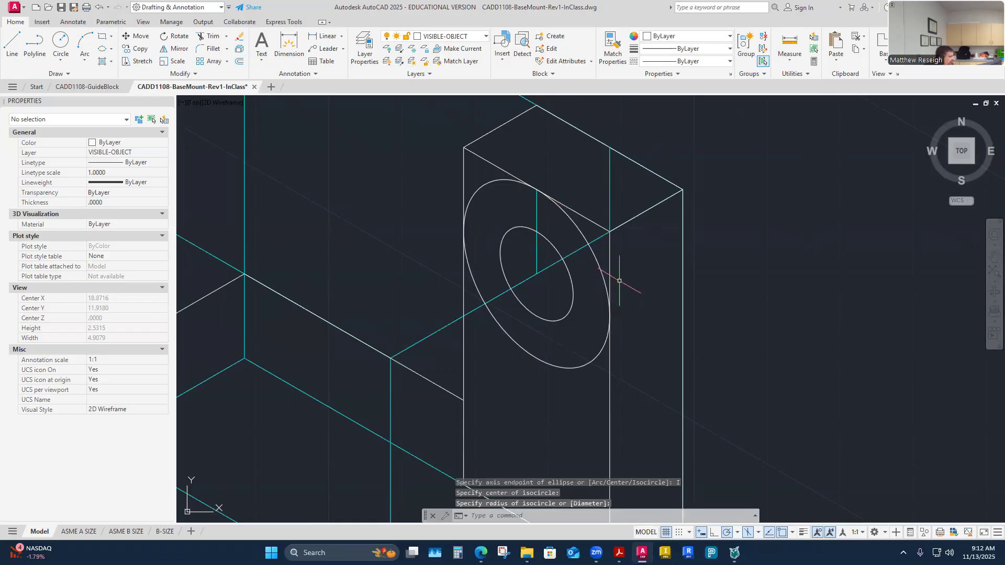
Copy the large isocircle from the front hole's centre to the rear end of the 30° construction line, 0.5000 away
{"action": "key", "text": "Escape"}
{"action": "left_click", "coordinate": [609, 188]}
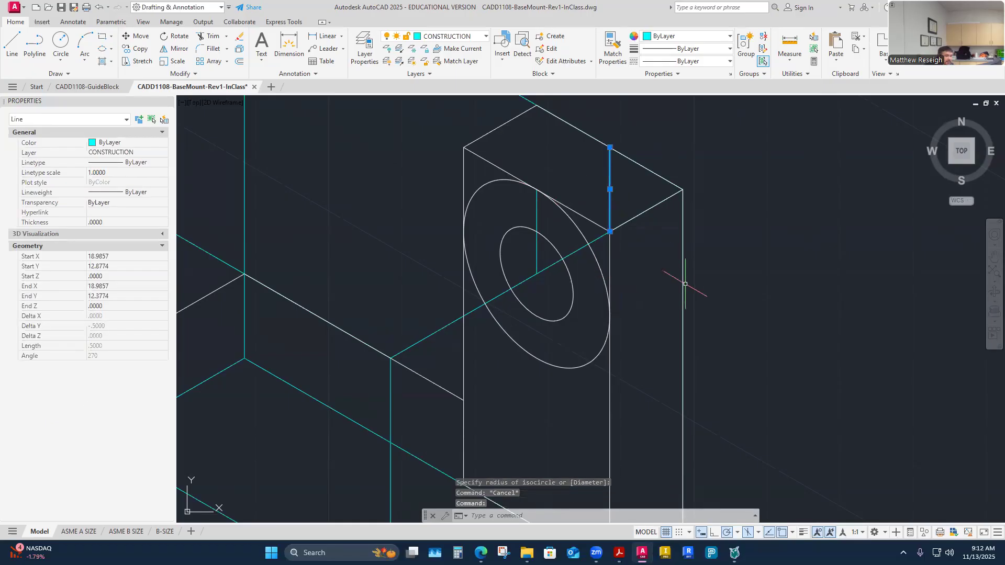
{"action": "key", "text": "Escape"}
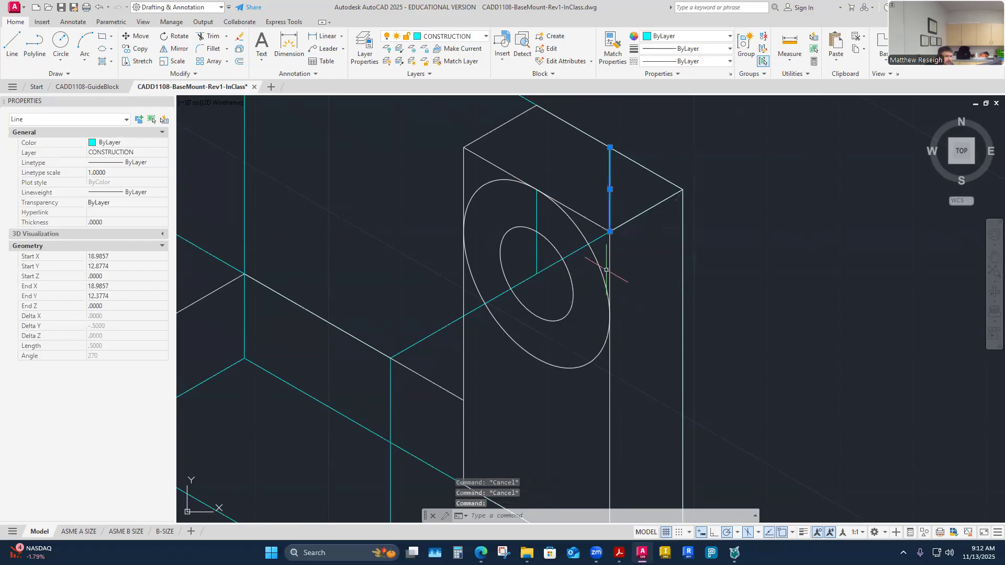
{"action": "key", "text": "Escape"}
{"action": "left_click", "coordinate": [135, 48]}
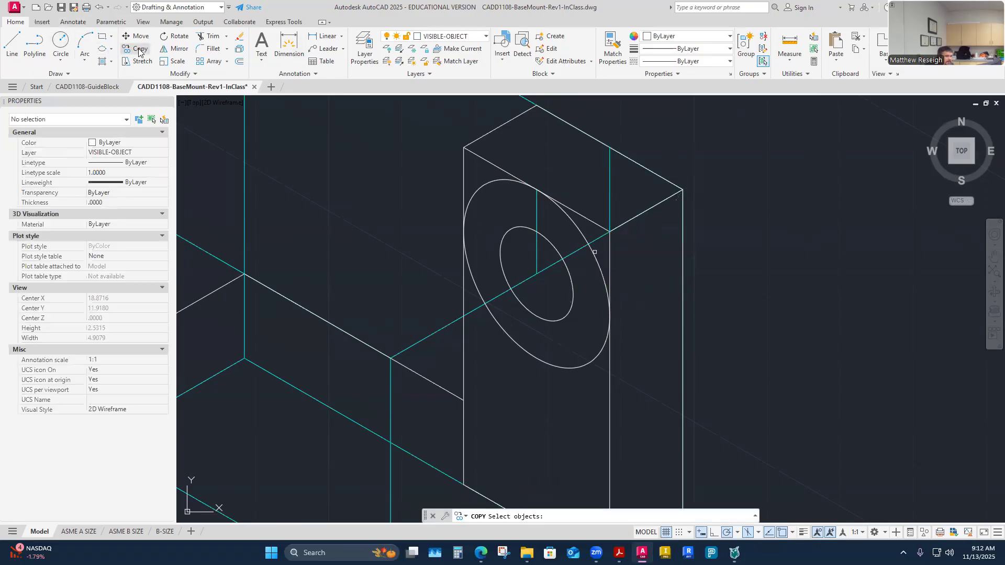
{"action": "left_click", "coordinate": [487, 184]}
{"action": "key", "text": "Return"}
{"action": "left_click", "coordinate": [537, 273]}
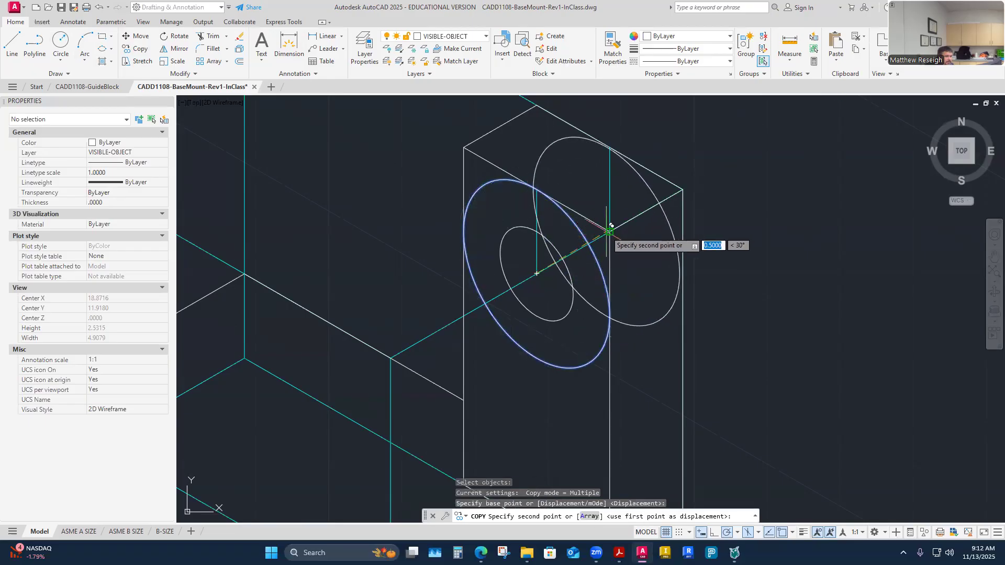
{"action": "left_click", "coordinate": [608, 230]}
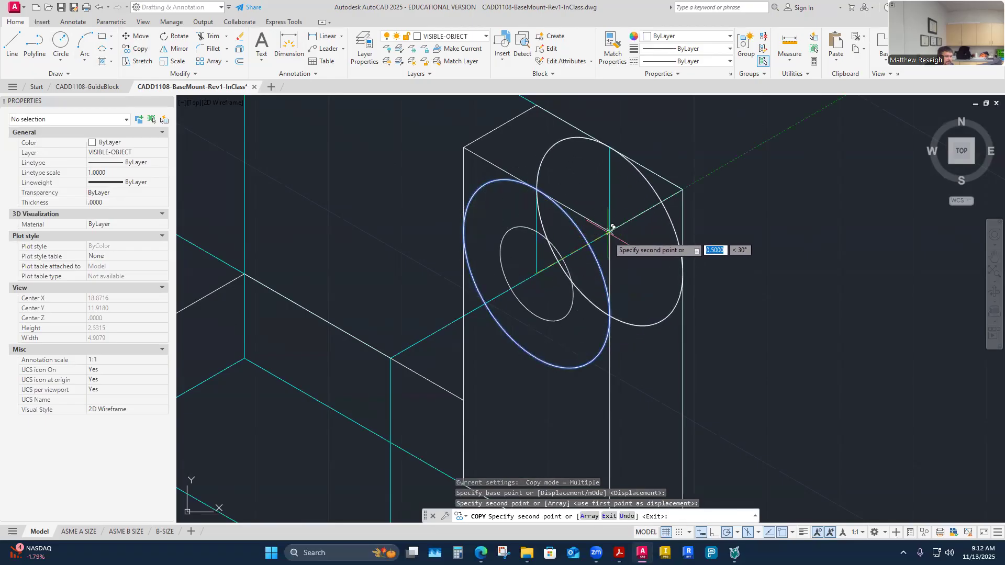
{"action": "key", "text": "Escape"}
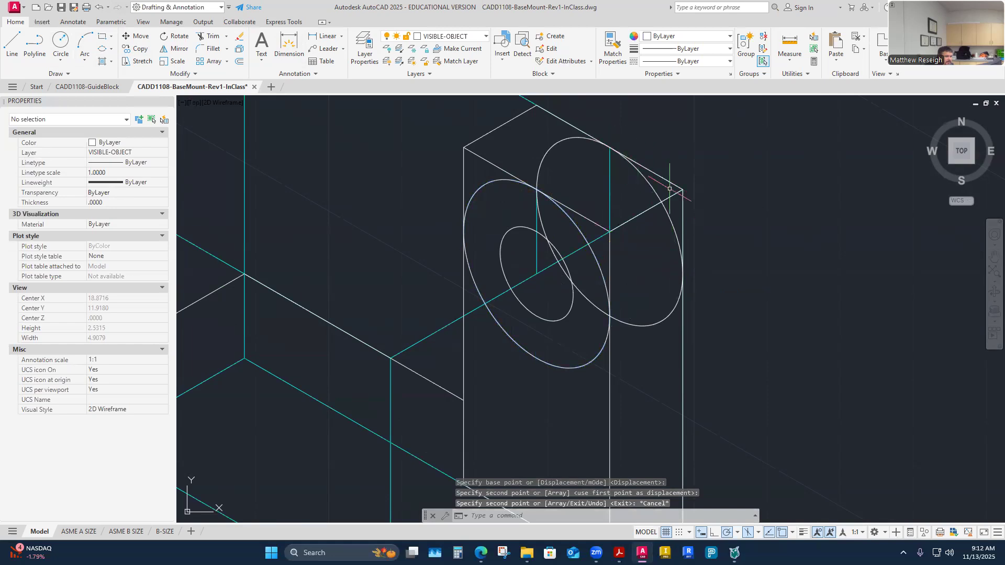
Turn off the CONSTRUCTION layer to hide the construction lines
{"action": "left_click", "coordinate": [486, 36]}
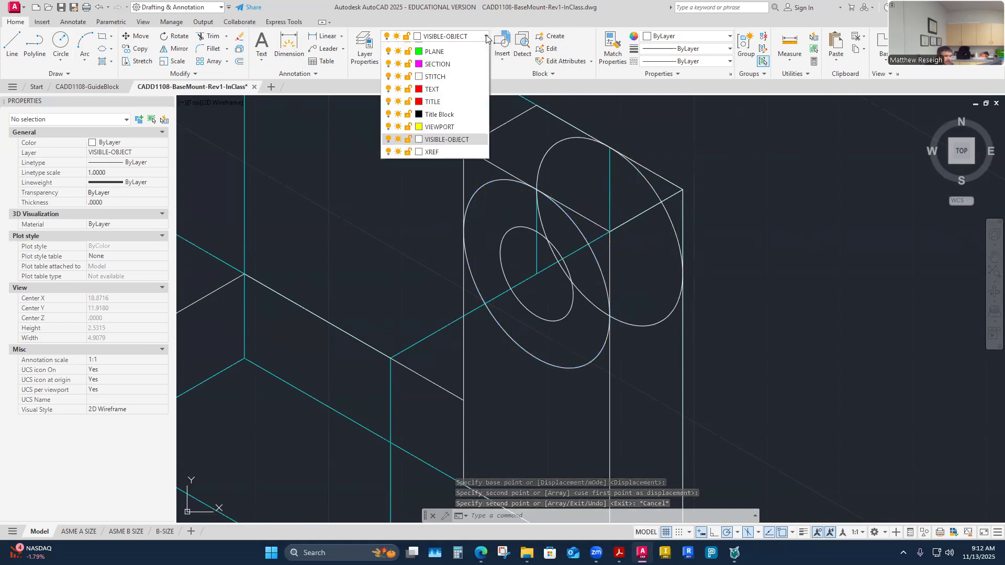
{"action": "left_click", "coordinate": [389, 125]}
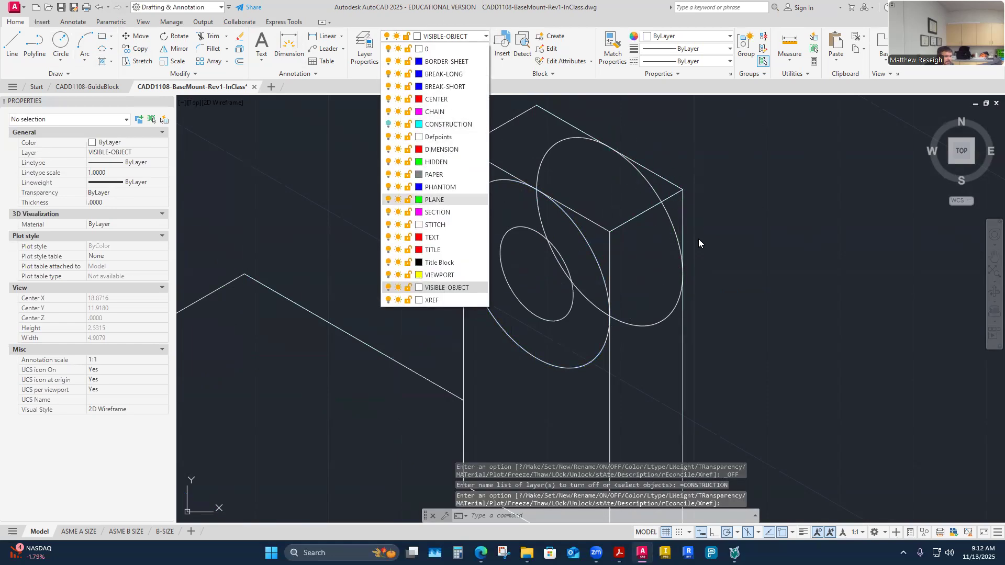
{"action": "key", "text": "Escape"}
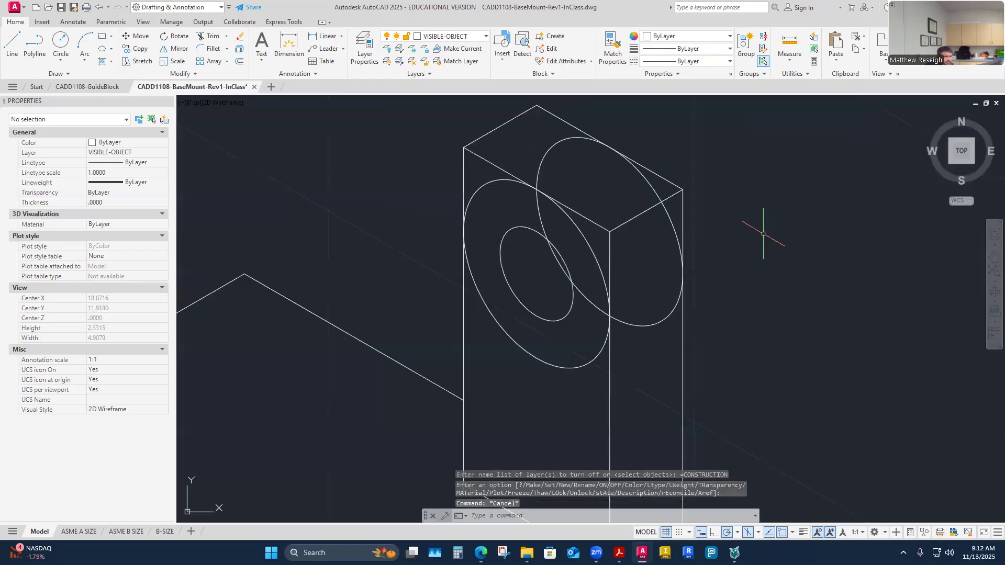
Trim the lower half of the front isocircle, and the lower part and hidden left portion of the rear isocircle
{"action": "left_click", "coordinate": [208, 35]}
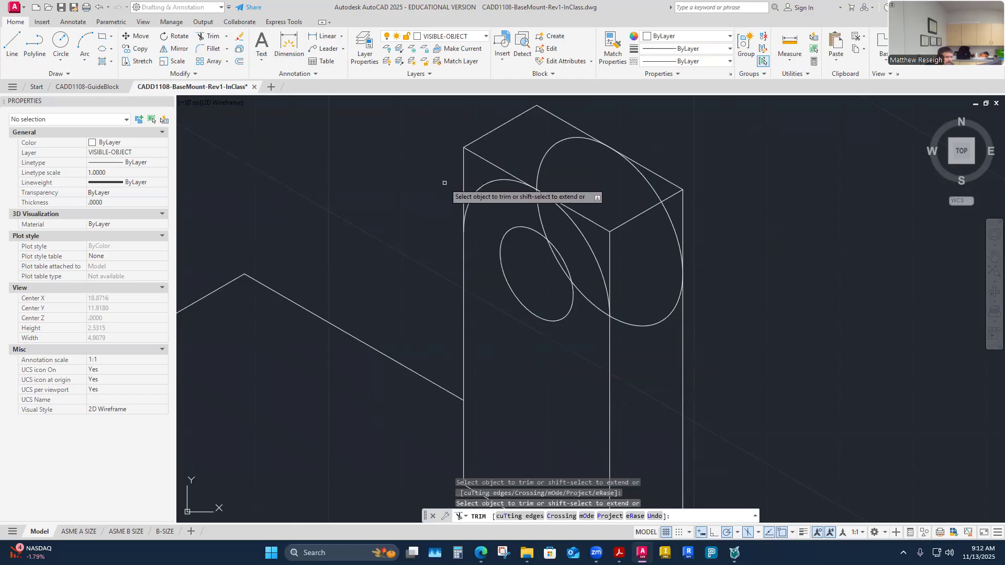
{"action": "scroll", "coordinate": [518, 275], "scroll_direction": "up", "scroll_amount": 2}
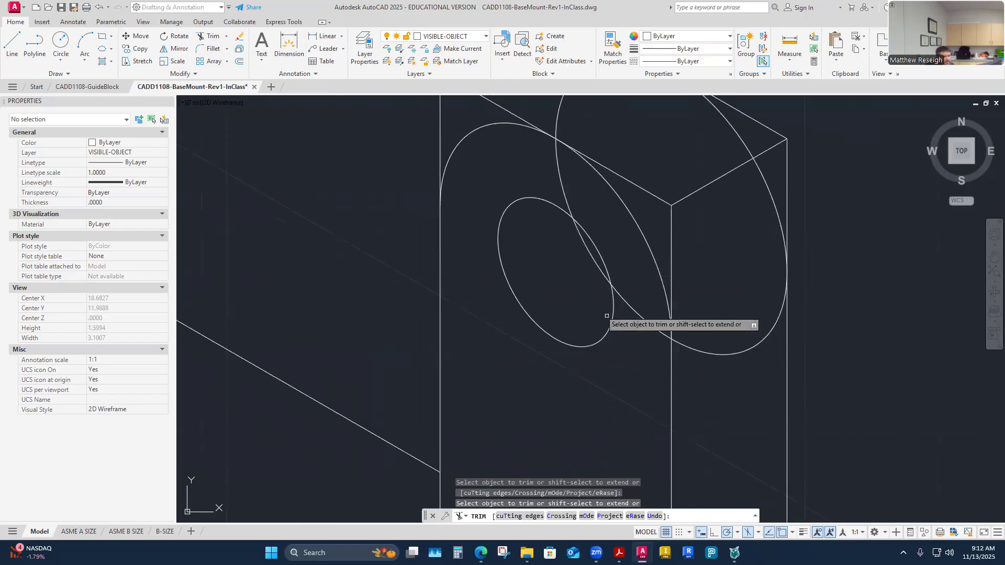
{"action": "scroll", "coordinate": [673, 326], "scroll_direction": "down", "scroll_amount": 4}
{"action": "scroll", "coordinate": [663, 242], "scroll_direction": "up", "scroll_amount": 2}
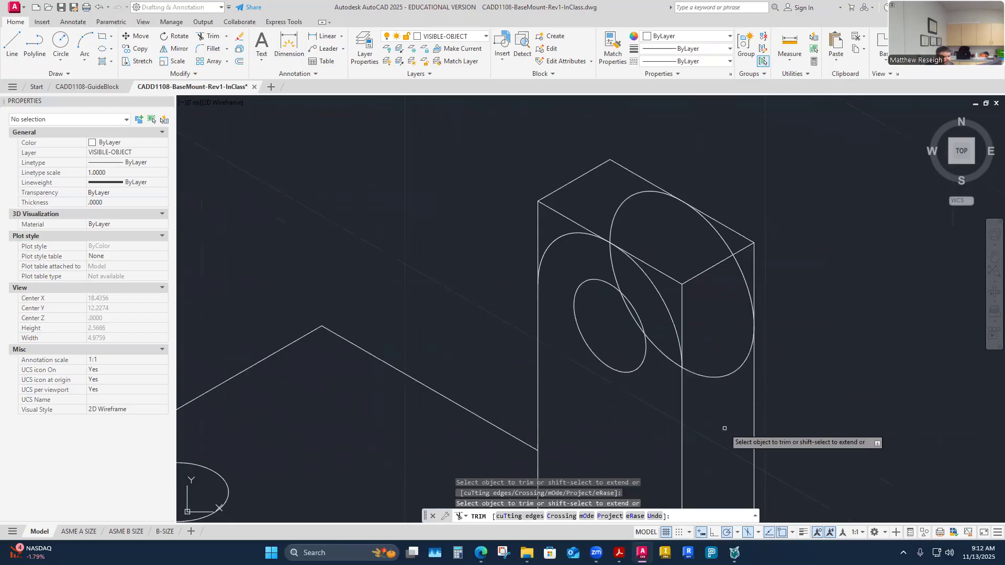
{"action": "left_click", "coordinate": [721, 375]}
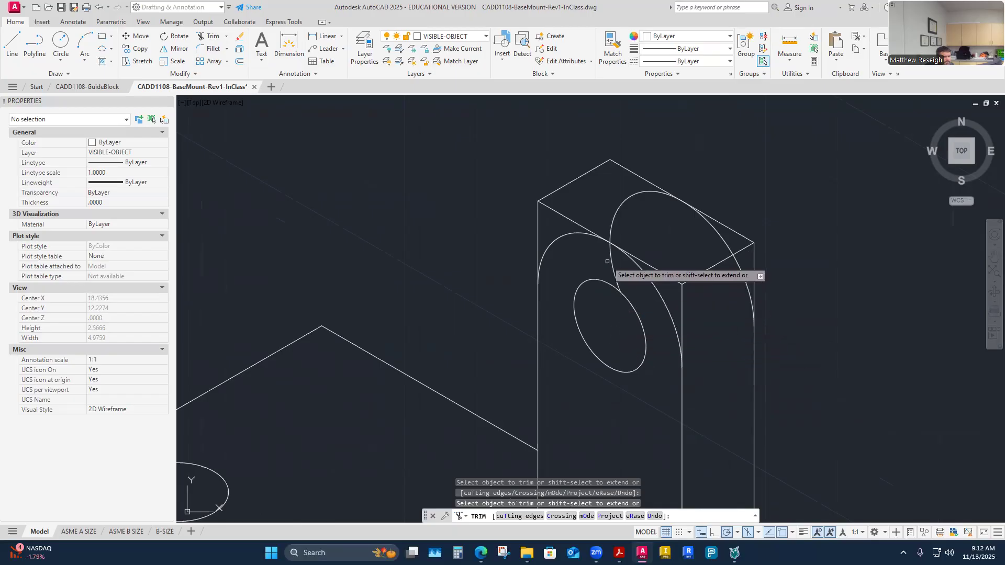
{"action": "left_click", "coordinate": [620, 205]}
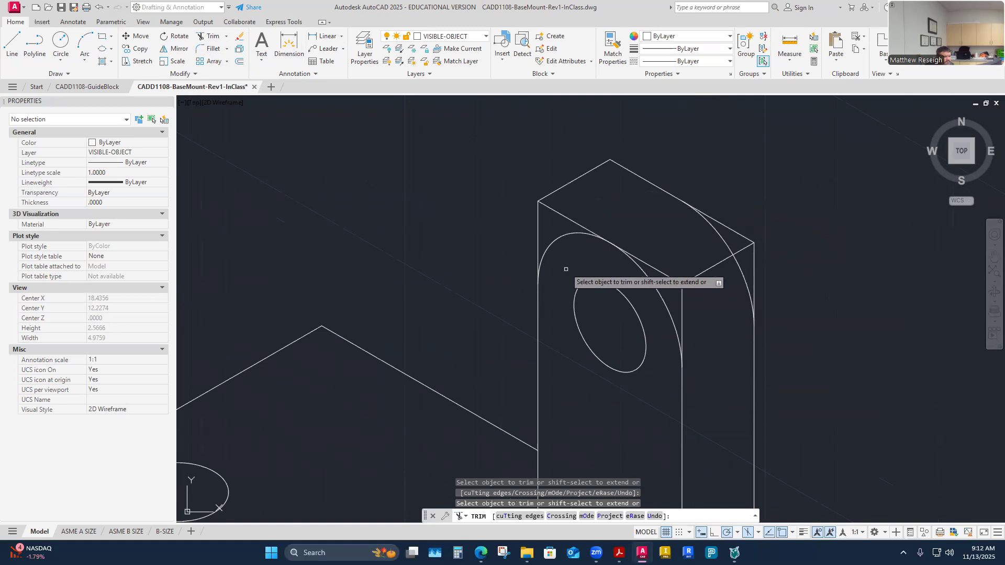
{"action": "key", "text": "Escape"}
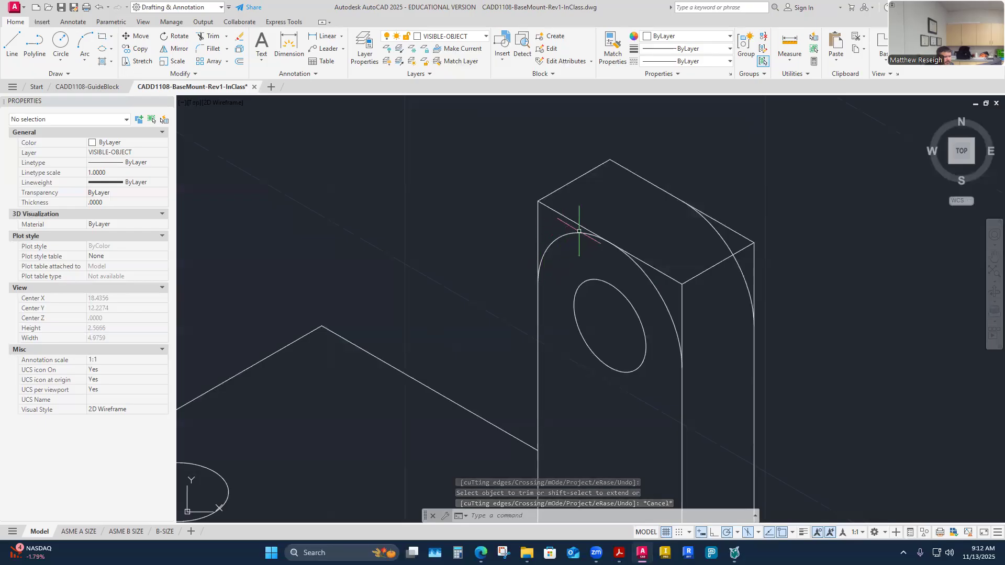
Examine the rear and front arcs that round the upright's top
{"action": "left_click", "coordinate": [713, 228]}
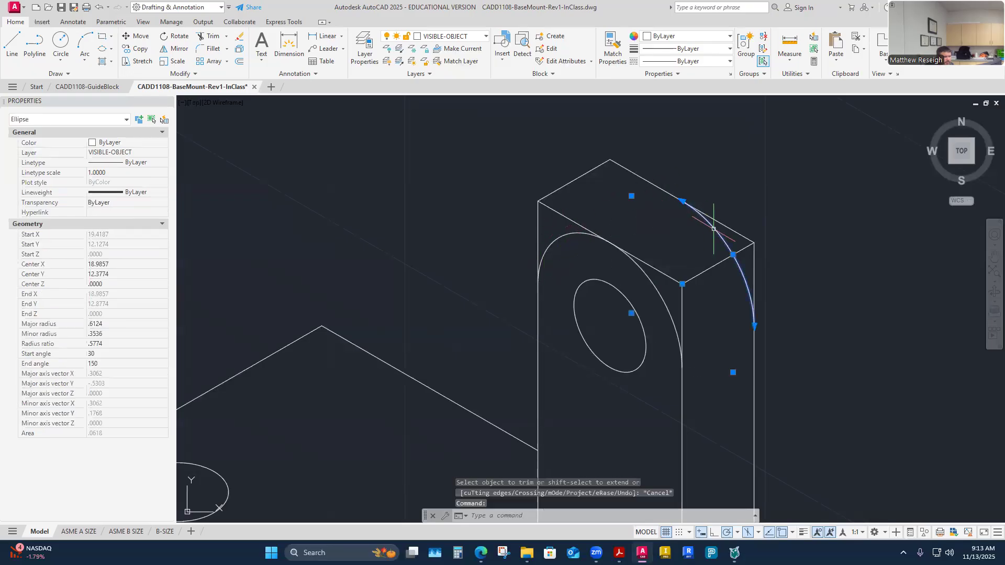
{"action": "key", "text": "Escape"}
{"action": "left_click", "coordinate": [570, 229]}
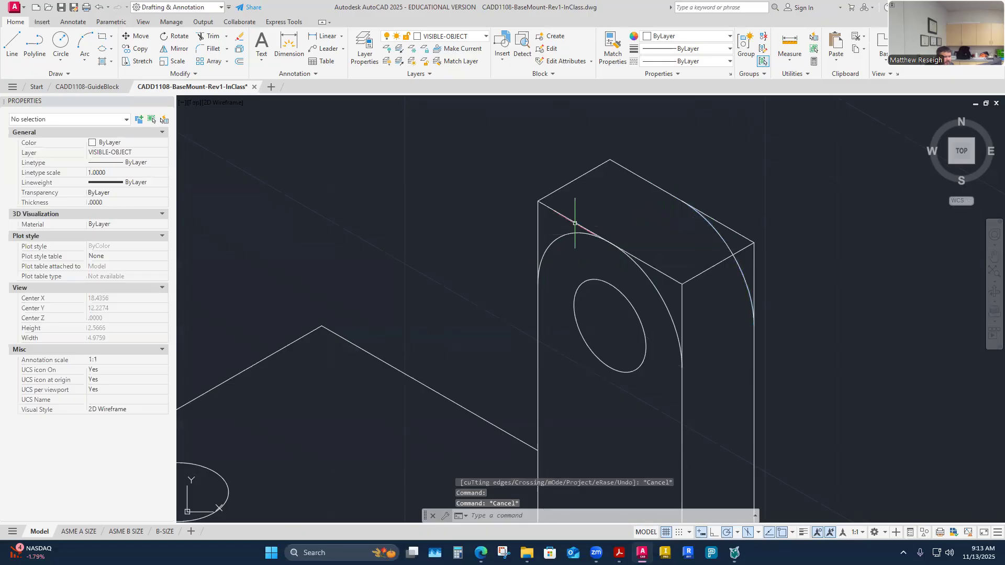
{"action": "key", "text": "Escape"}
{"action": "left_click", "coordinate": [571, 229]}
{"action": "key", "text": "Escape"}
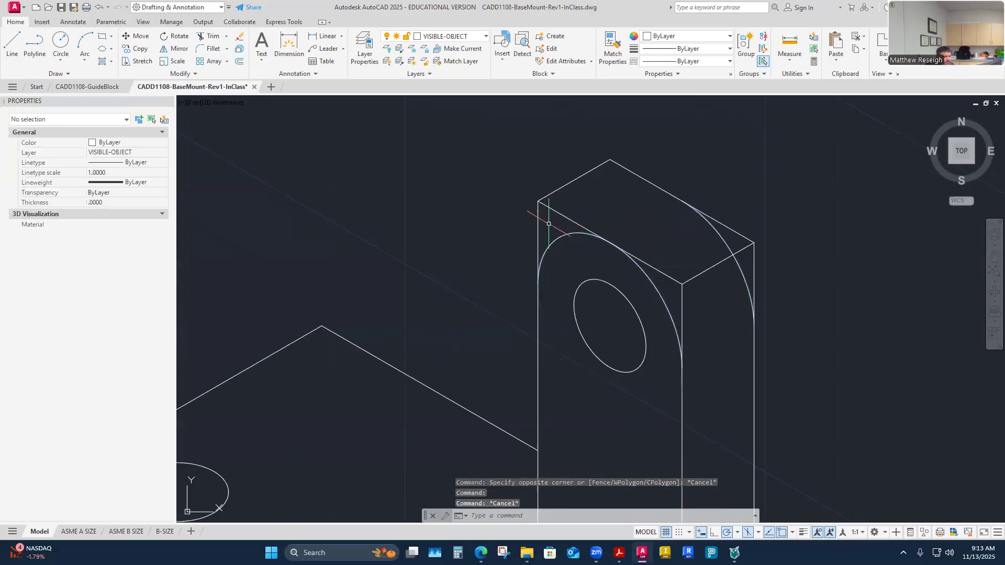
Draw a 30° line from the front arc's upper quadrant to the upright's rear top edge
{"action": "left_click", "coordinate": [12, 41]}
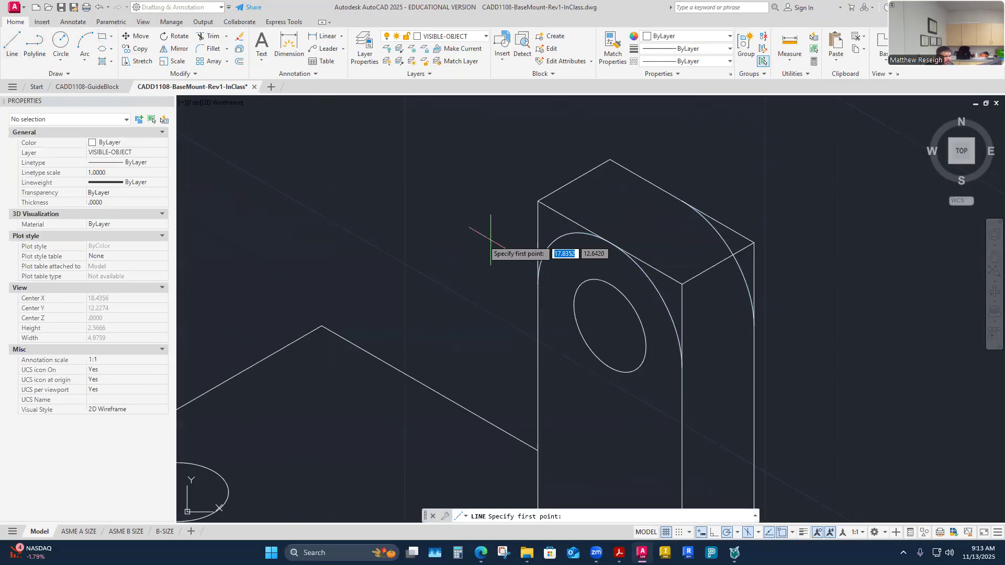
{"action": "left_click", "coordinate": [559, 237]}
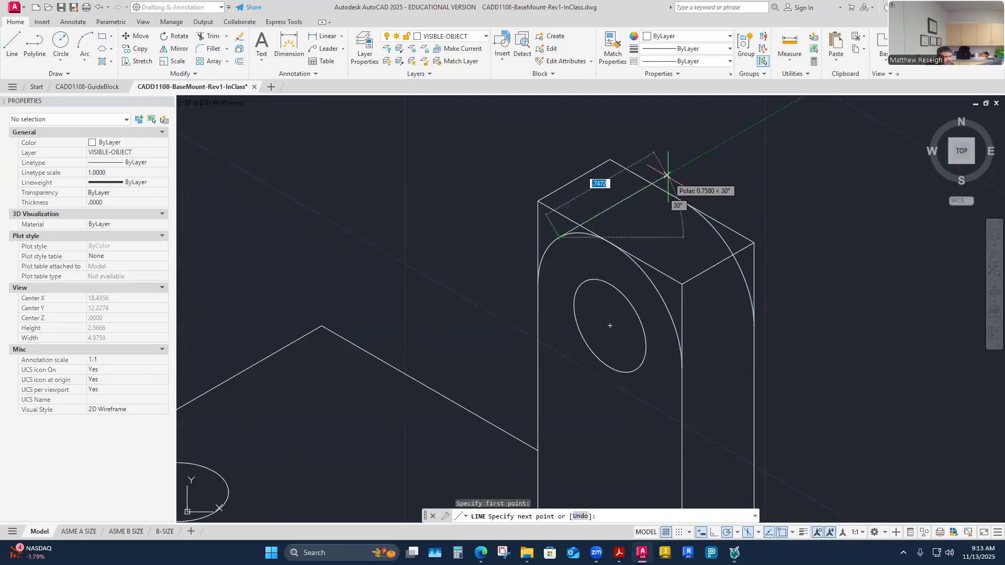
{"action": "left_click", "coordinate": [654, 184]}
{"action": "key", "text": "Escape"}
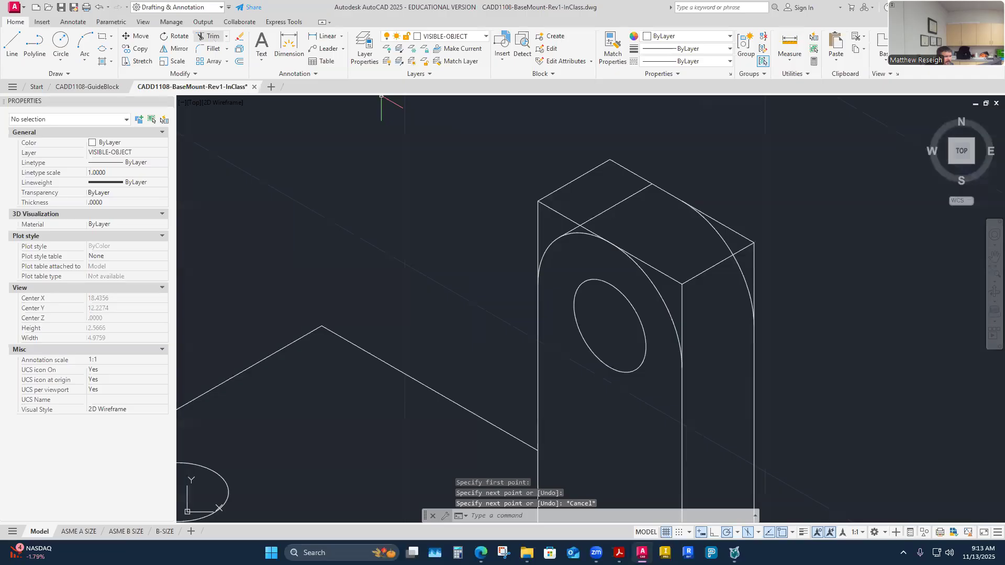
Trim off the upright's square left top corner and the leftover front edge segment beside the front arc
{"action": "left_click", "coordinate": [209, 37]}
{"action": "mouse_move", "coordinate": [632, 157]}
{"action": "left_mouse_down"}
{"action": "mouse_move", "coordinate": [550, 191]}
{"action": "mouse_move", "coordinate": [541, 213]}
{"action": "left_mouse_up"}
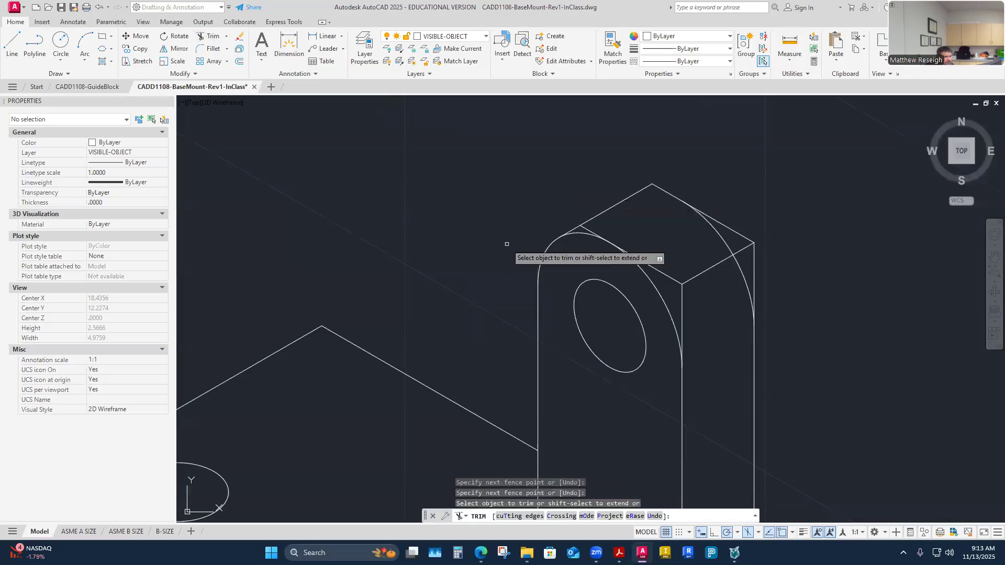
{"action": "scroll", "coordinate": [576, 209], "scroll_direction": "up", "scroll_amount": 6}
{"action": "left_click", "coordinate": [590, 312]}
{"action": "scroll", "coordinate": [611, 307], "scroll_direction": "down", "scroll_amount": 6}
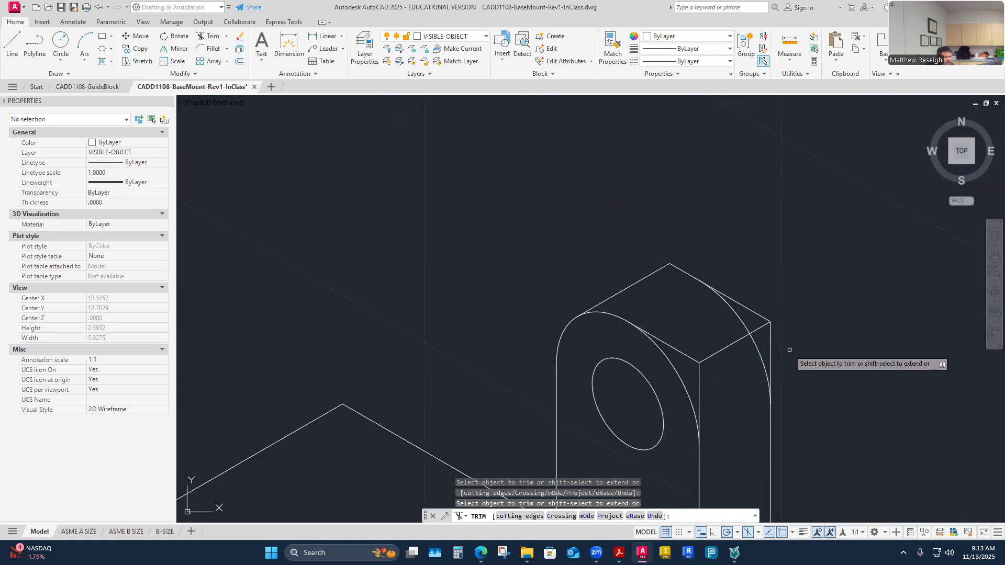
{"action": "scroll", "coordinate": [789, 350], "scroll_direction": "up", "scroll_amount": 2}
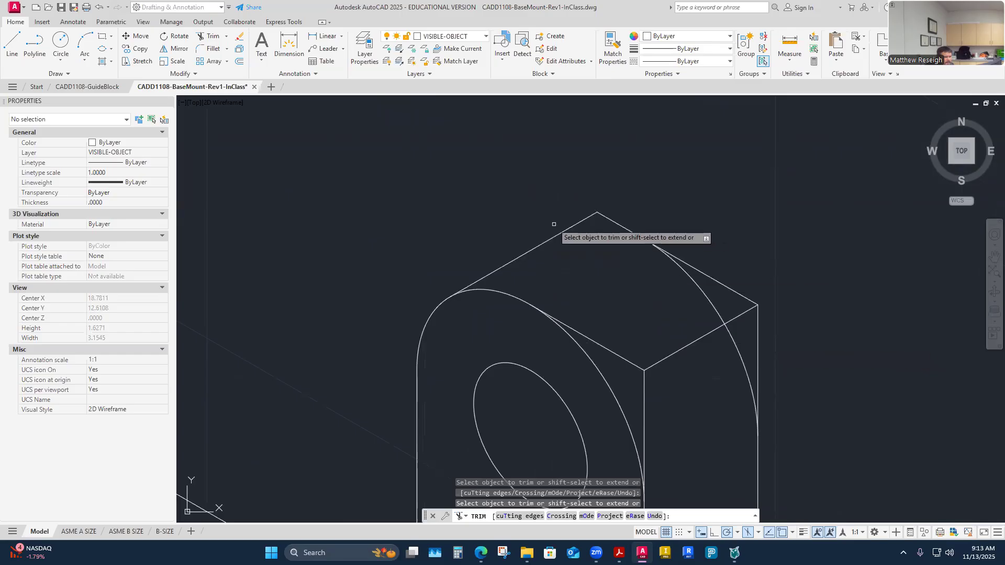
{"action": "key", "text": "Escape"}
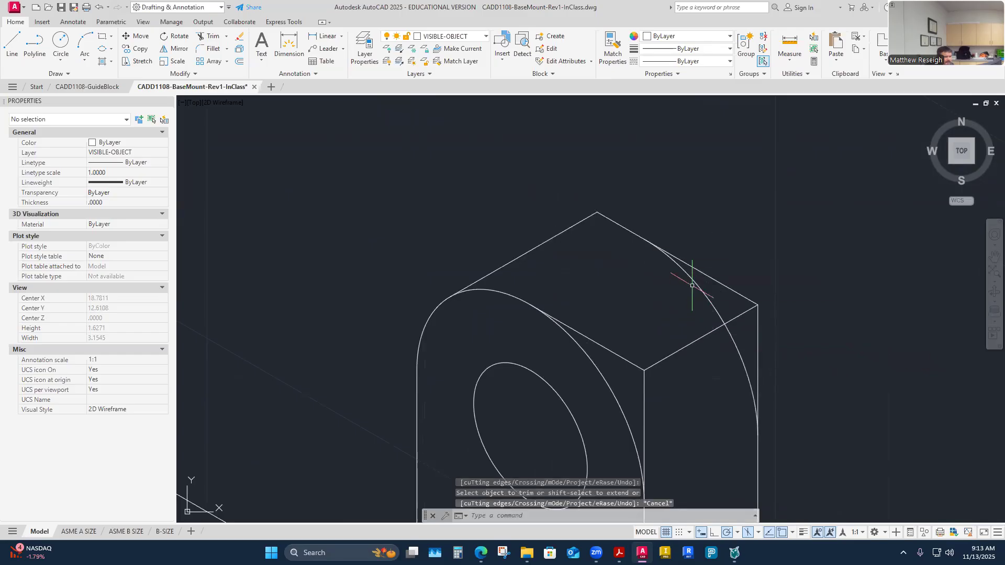
Try to stretch the rear arc's upper end to its ellipse quadrant on the 30° line, and undo that stretch
{"action": "left_click", "coordinate": [692, 281]}
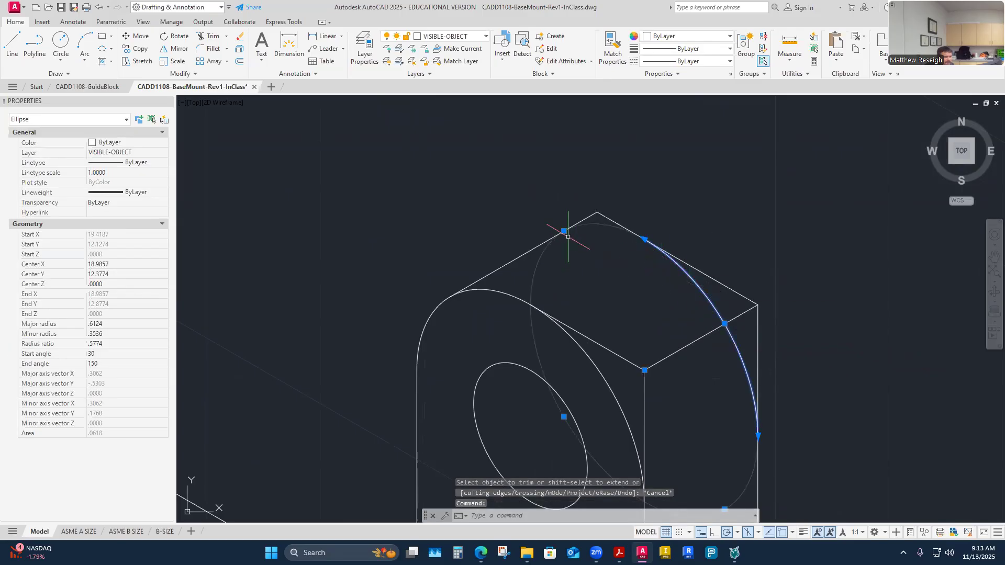
{"action": "left_click", "coordinate": [645, 239]}
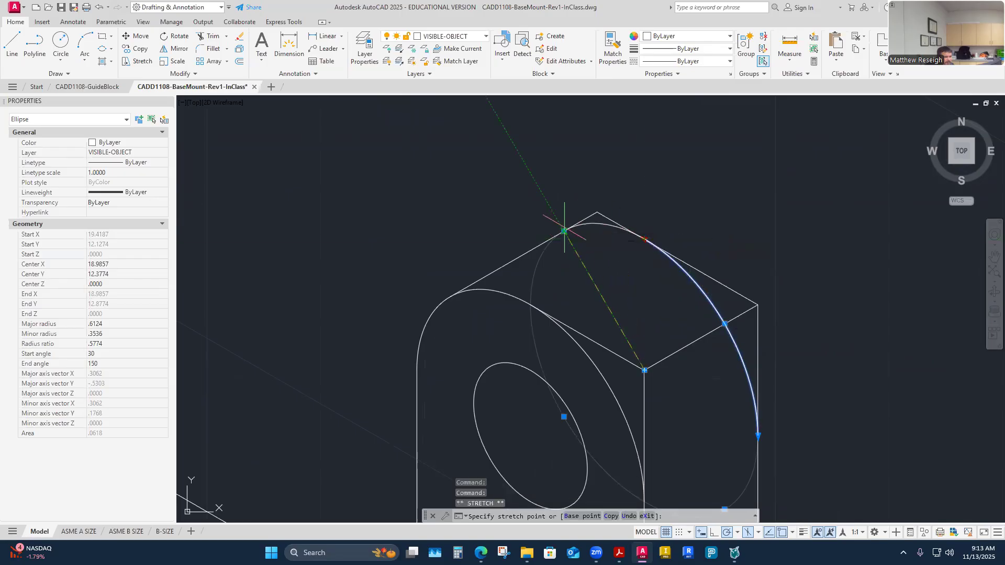
{"action": "key", "text": "Escape"}
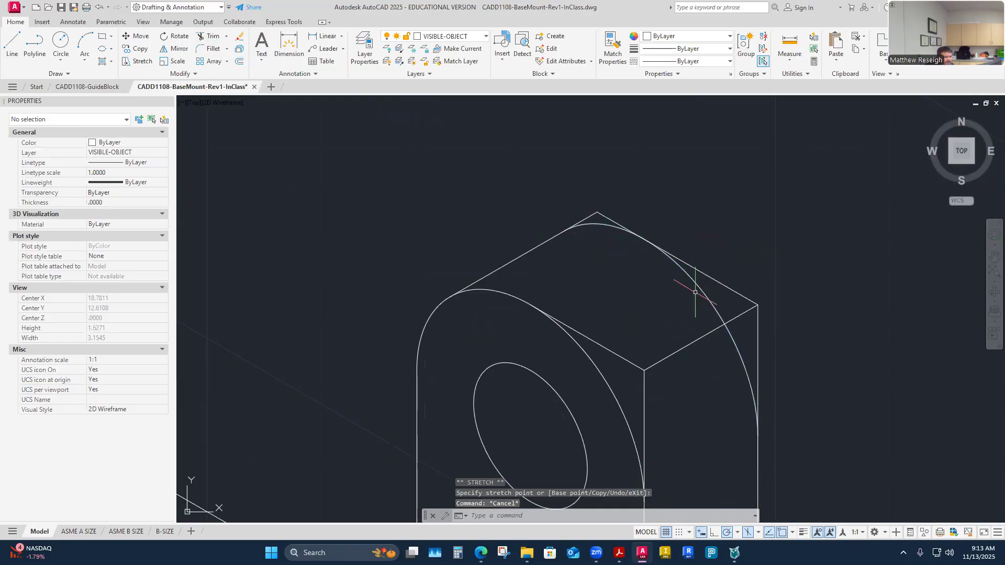
{"action": "left_click", "coordinate": [696, 290]}
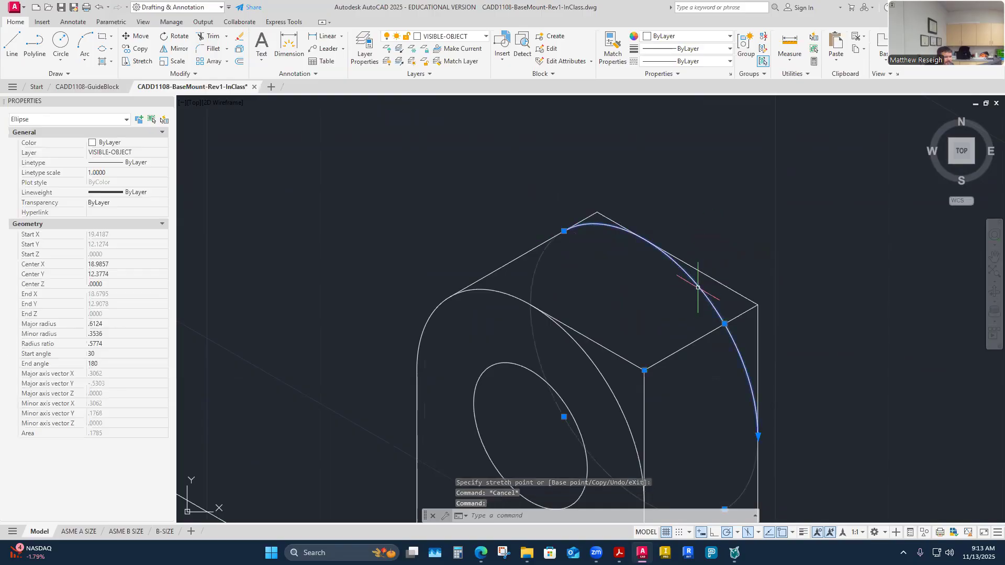
{"action": "key", "text": "Escape"}
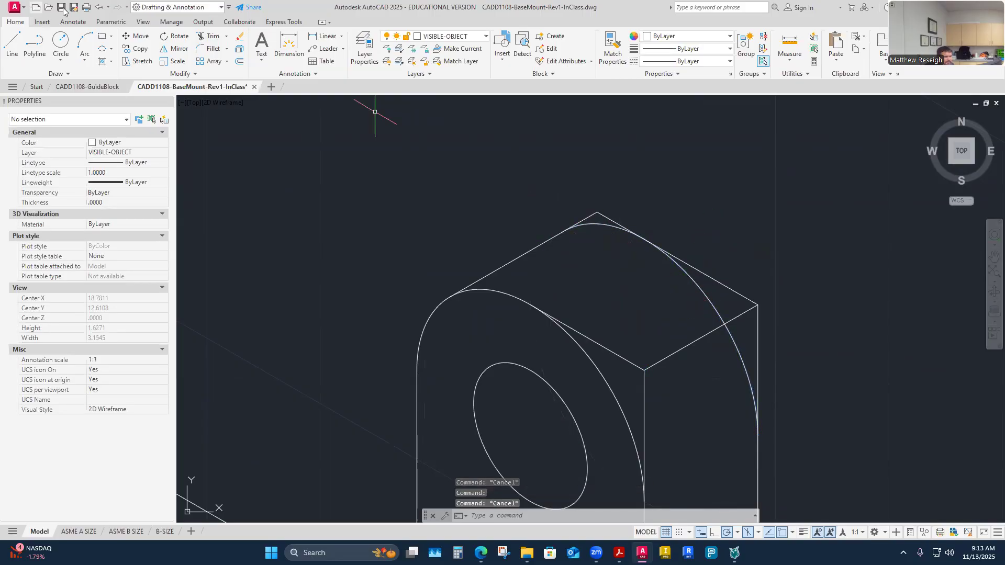
{"action": "left_click", "coordinate": [96, 7]}
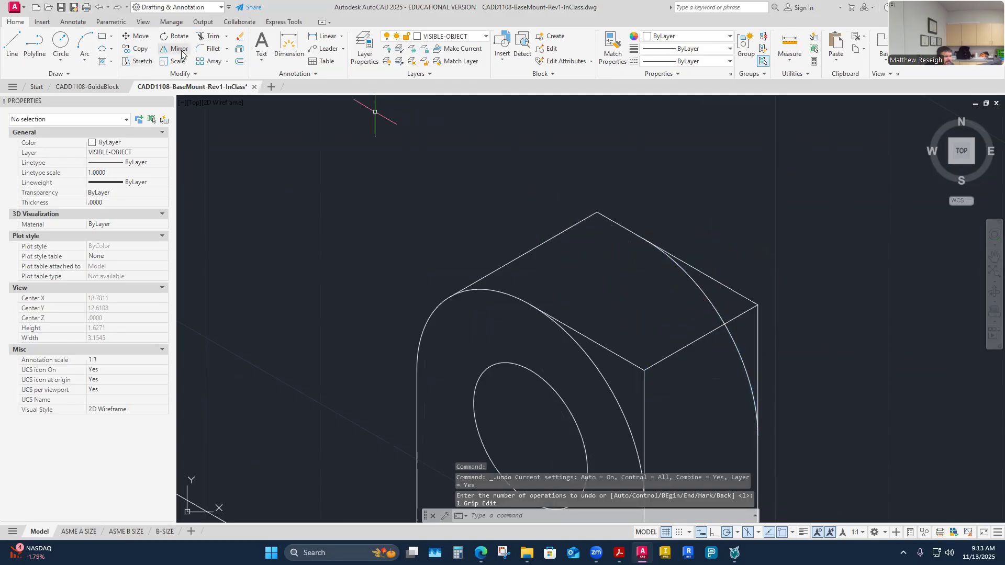
Extend the rear arc's upper end to the 30° line along the upright's top
{"action": "left_click", "coordinate": [225, 40]}
{"action": "left_click", "coordinate": [218, 74]}
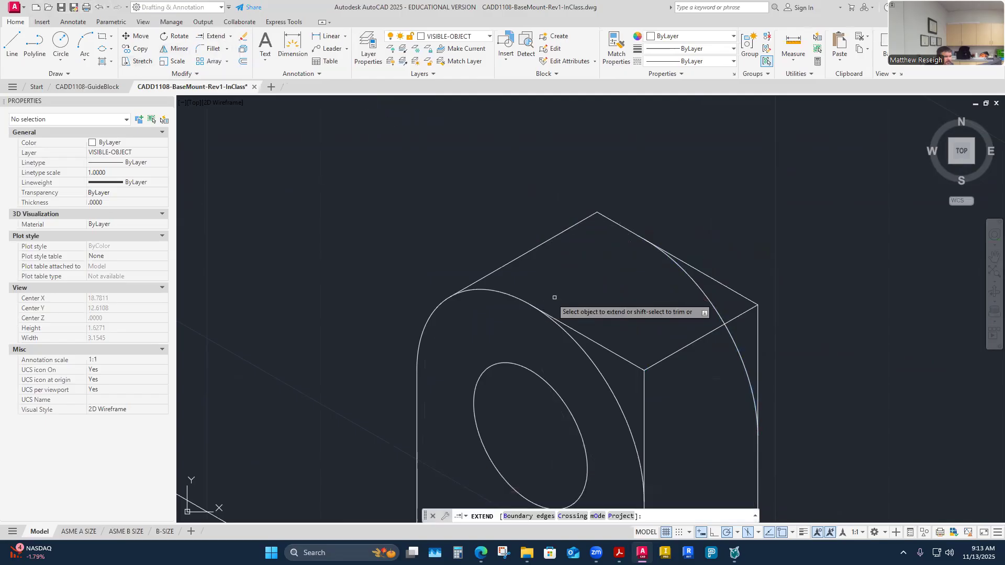
{"action": "left_click", "coordinate": [683, 276]}
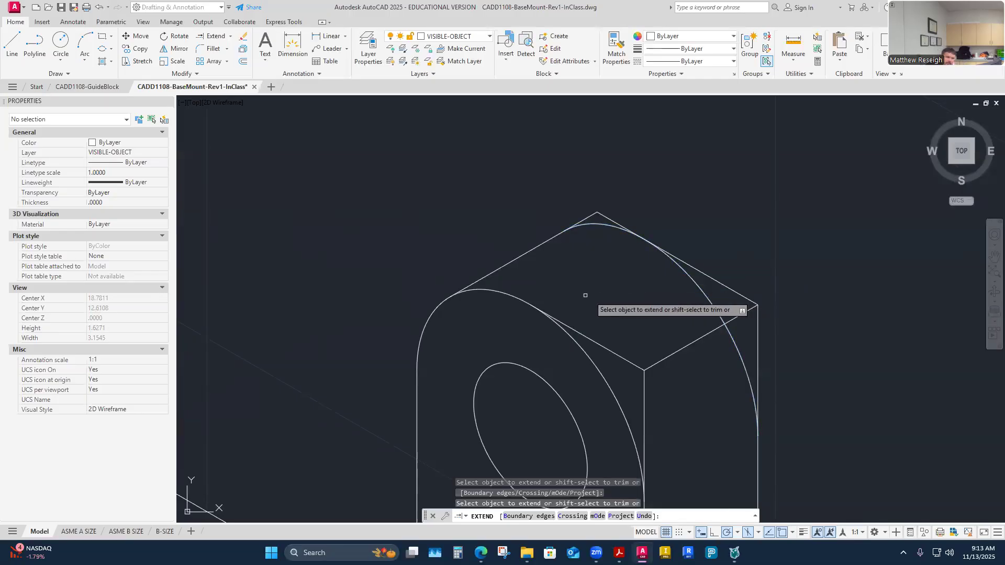
Trim off the upright's square rear left top corner above the rear arc
{"action": "left_click", "coordinate": [231, 38]}
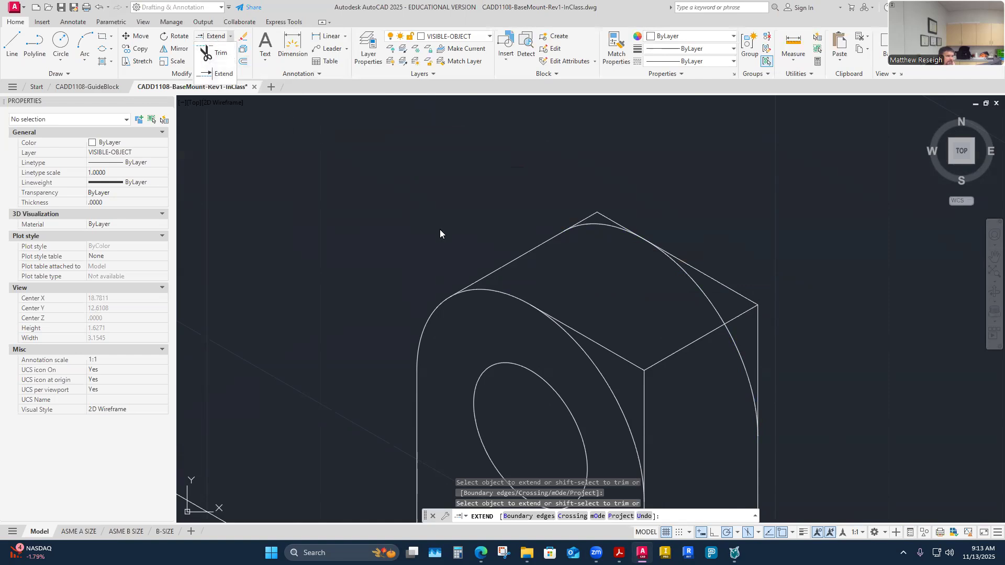
{"action": "scroll", "coordinate": [597, 205], "scroll_direction": "up", "scroll_amount": 4}
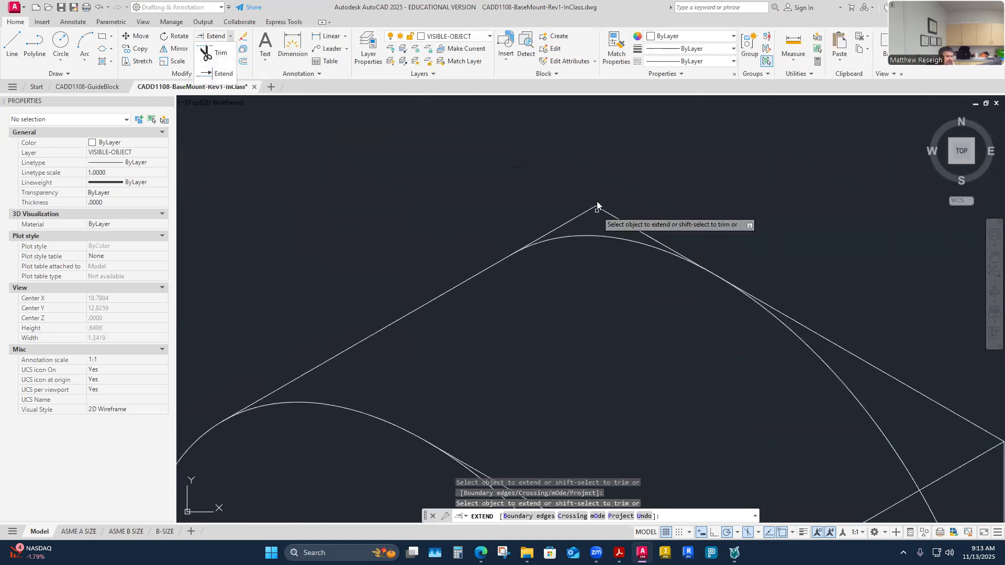
{"action": "left_click", "coordinate": [209, 52]}
{"action": "left_click_drag", "start_coordinate": [678, 222], "coordinate": [577, 161]}
{"action": "scroll", "coordinate": [578, 161], "scroll_direction": "down", "scroll_amount": 3}
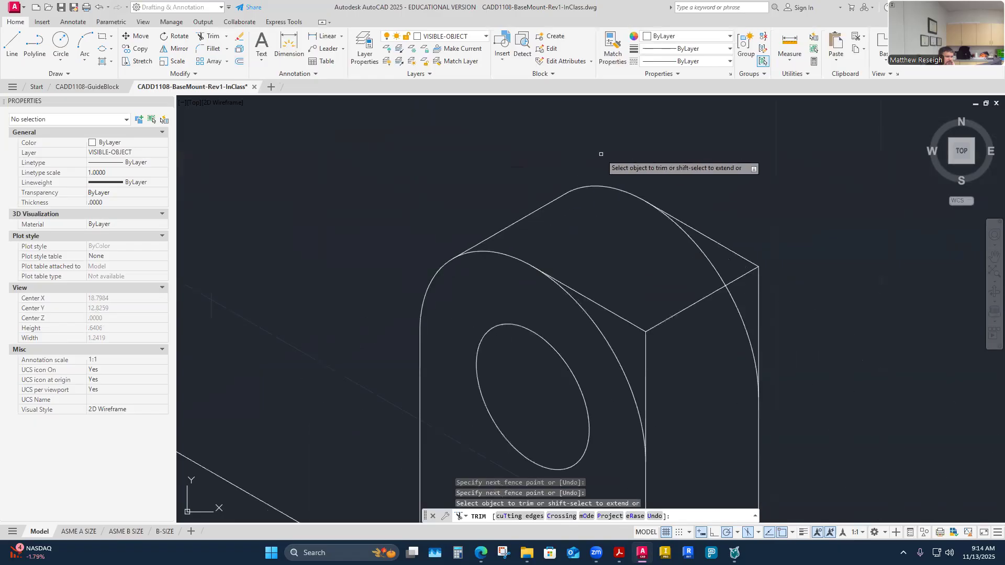
Trim off the upright's square right top corner and the leftover straight edges outside the front arc and between the two arcs
{"action": "mouse_move", "coordinate": [709, 206]}
{"action": "left_mouse_down"}
{"action": "mouse_move", "coordinate": [744, 261]}
{"action": "mouse_move", "coordinate": [808, 292]}
{"action": "left_mouse_up"}
{"action": "scroll", "coordinate": [774, 274], "scroll_direction": "down", "scroll_amount": 3}
{"action": "scroll", "coordinate": [799, 280], "scroll_direction": "up", "scroll_amount": 3}
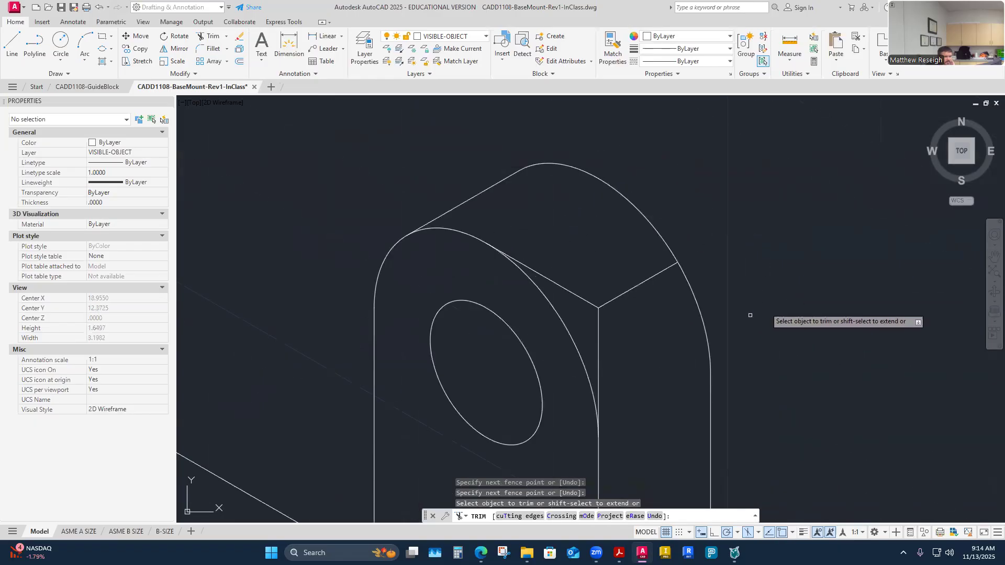
{"action": "left_click", "coordinate": [583, 300]}
{"action": "left_click", "coordinate": [599, 340]}
{"action": "left_click", "coordinate": [636, 287]}
{"action": "scroll", "coordinate": [630, 330], "scroll_direction": "down", "scroll_amount": 4}
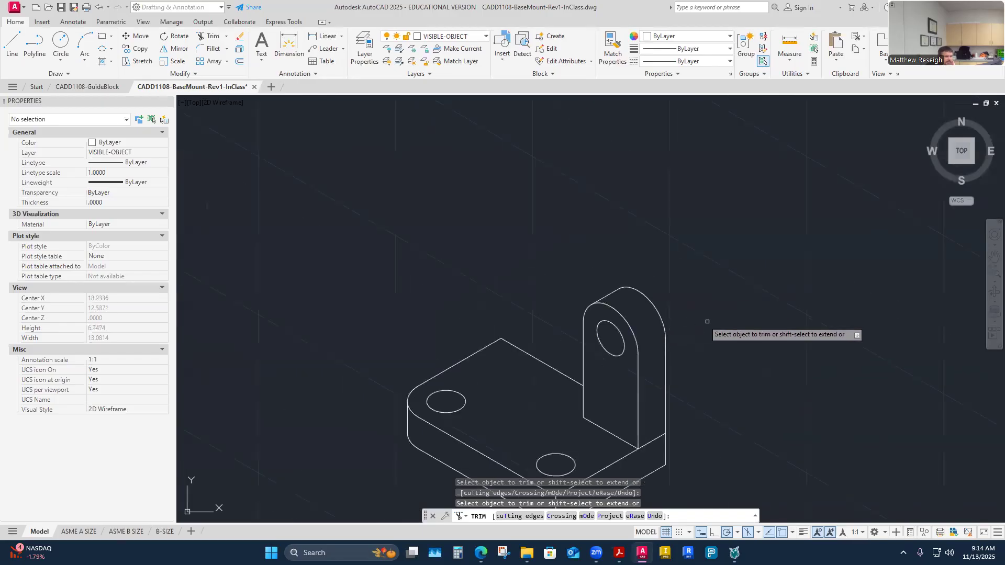
{"action": "scroll", "coordinate": [717, 335], "scroll_direction": "down", "scroll_amount": 3}
{"action": "scroll", "coordinate": [718, 338], "scroll_direction": "up", "scroll_amount": 3}
{"action": "scroll", "coordinate": [675, 324], "scroll_direction": "up", "scroll_amount": 4}
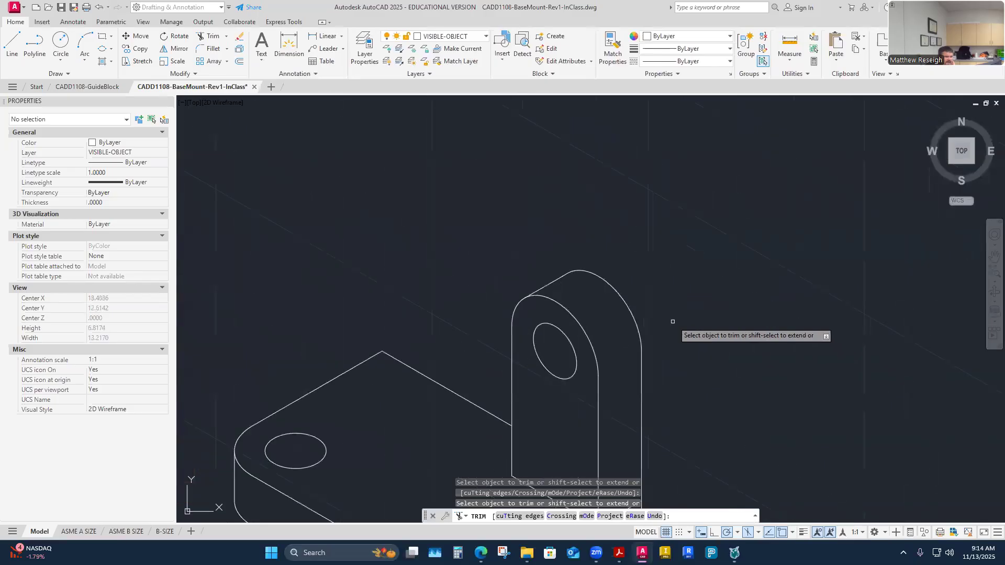
{"action": "scroll", "coordinate": [675, 324], "scroll_direction": "down", "scroll_amount": 2}
{"action": "scroll", "coordinate": [672, 329], "scroll_direction": "down", "scroll_amount": 6}
{"action": "scroll", "coordinate": [654, 314], "scroll_direction": "up", "scroll_amount": 4}
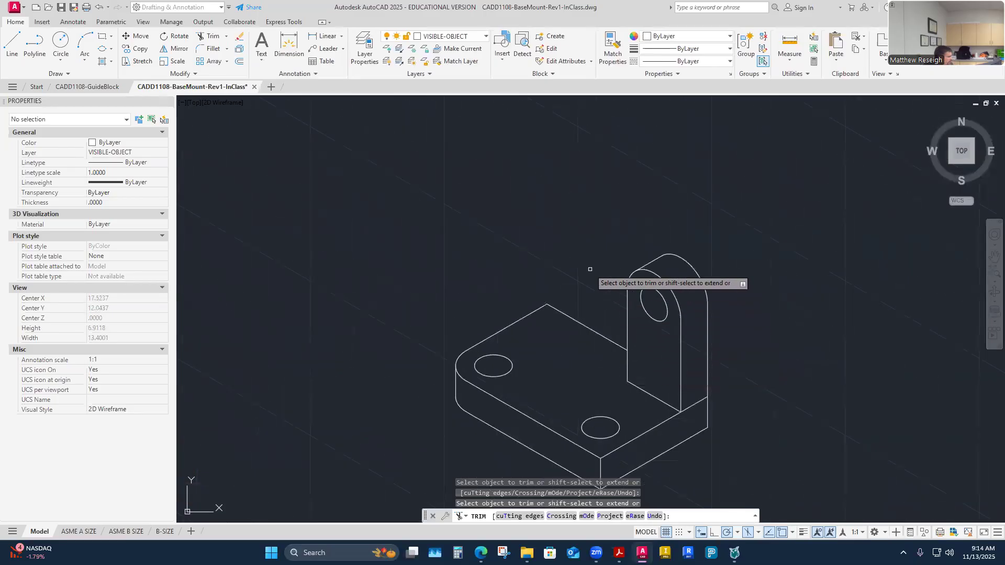
{"action": "key", "text": "Escape"}
Examine the isometric base mount as a whole and the upright's rounded top up close
{"action": "scroll", "coordinate": [576, 251], "scroll_direction": "down", "scroll_amount": 3}
{"action": "scroll", "coordinate": [617, 271], "scroll_direction": "up", "scroll_amount": 3}
{"action": "scroll", "coordinate": [630, 273], "scroll_direction": "up", "scroll_amount": 2}
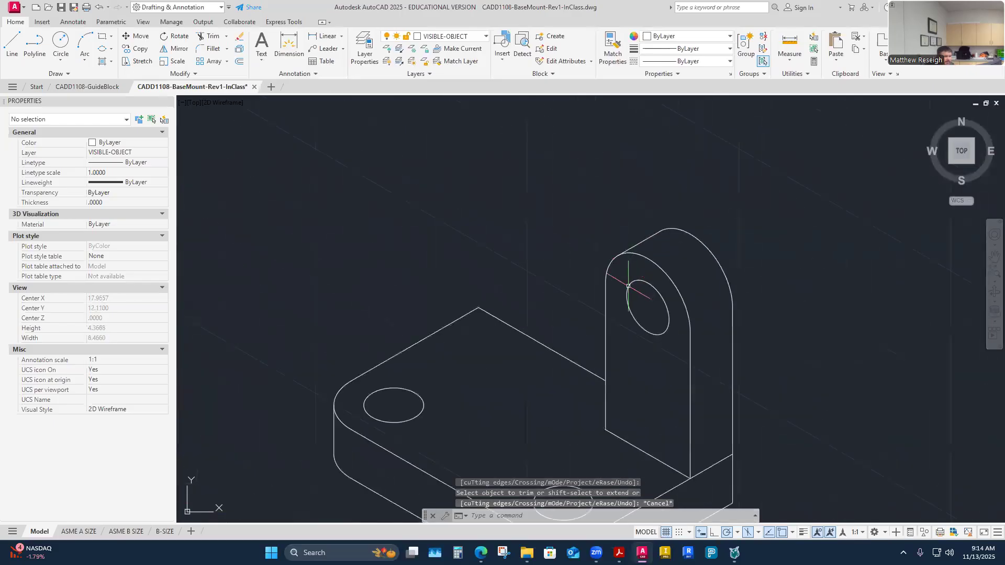
{"action": "scroll", "coordinate": [545, 290], "scroll_direction": "down", "scroll_amount": 5}
{"action": "scroll", "coordinate": [515, 284], "scroll_direction": "up", "scroll_amount": 1}
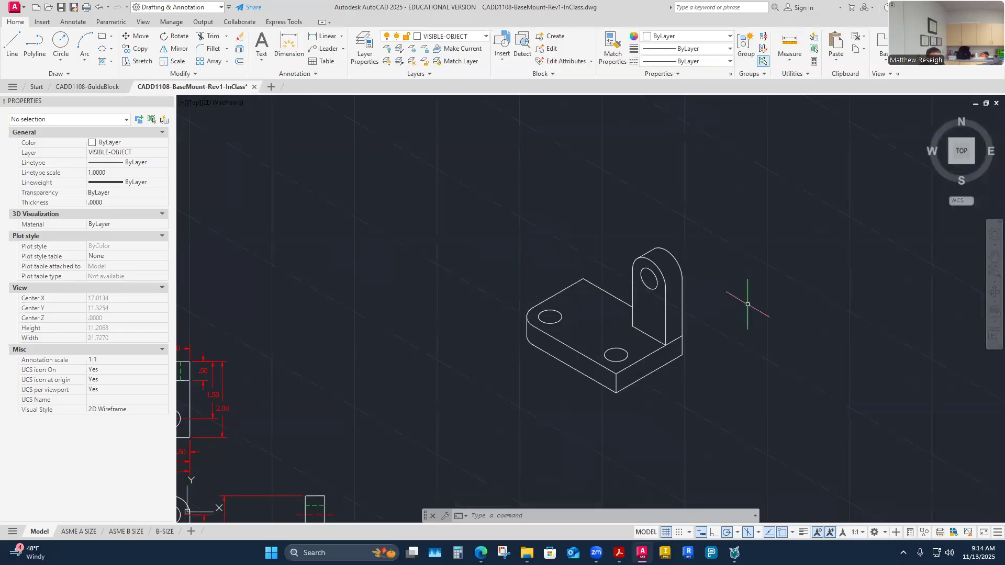
{"action": "scroll", "coordinate": [655, 265], "scroll_direction": "up", "scroll_amount": 3}
{"action": "scroll", "coordinate": [741, 264], "scroll_direction": "down", "scroll_amount": 4}
{"action": "scroll", "coordinate": [787, 302], "scroll_direction": "up", "scroll_amount": 2}
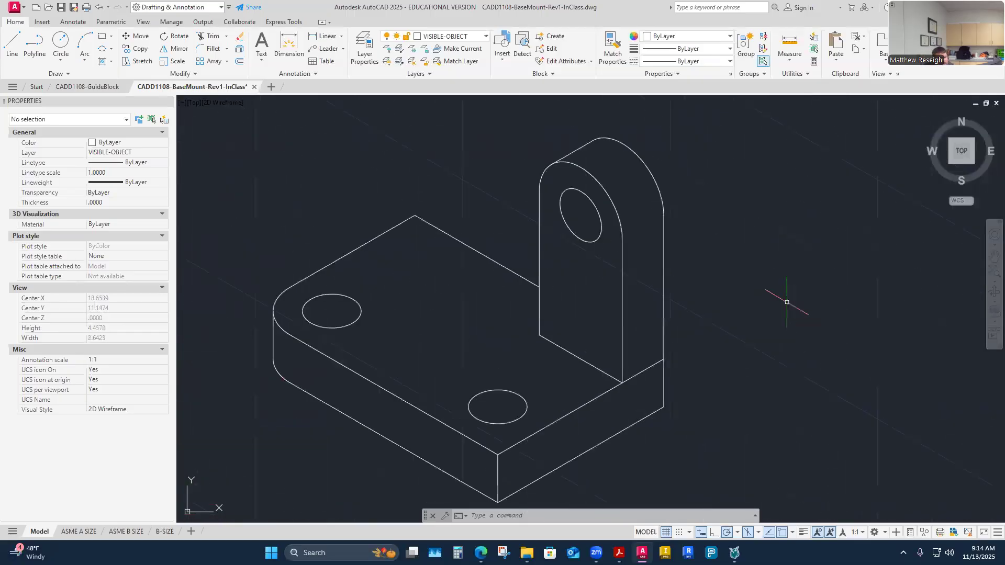
Measure the upright's thickness between its front and rear right corners on the base plate's top edge
{"action": "left_click", "coordinate": [790, 57]}
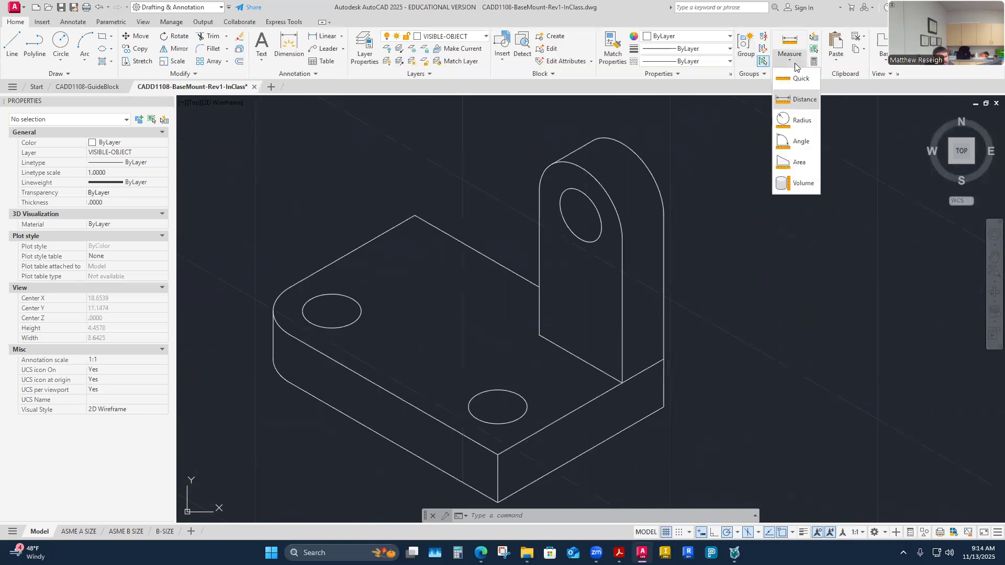
{"action": "left_click", "coordinate": [806, 100]}
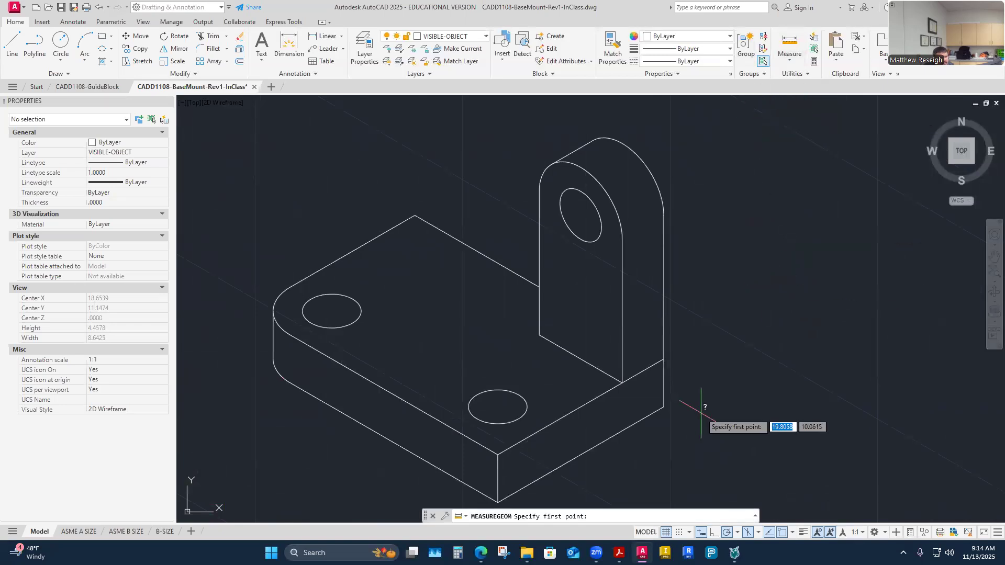
{"action": "left_click", "coordinate": [623, 382]}
{"action": "left_click", "coordinate": [664, 360]}
{"action": "key", "text": "Escape"}
Measure the distance between the lower right ends of the upright's front and rear arcs
{"action": "left_click", "coordinate": [789, 57]}
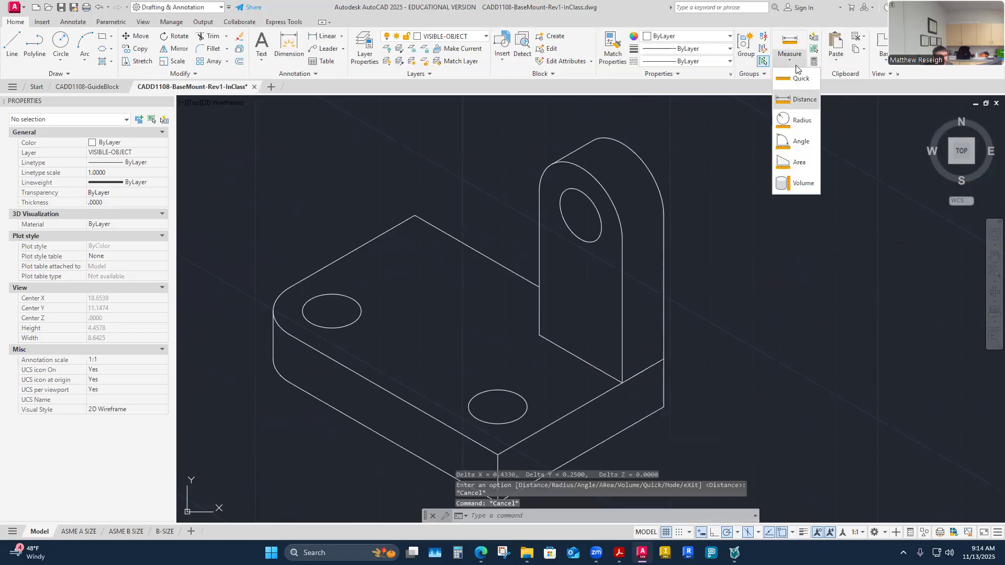
{"action": "left_click", "coordinate": [803, 99]}
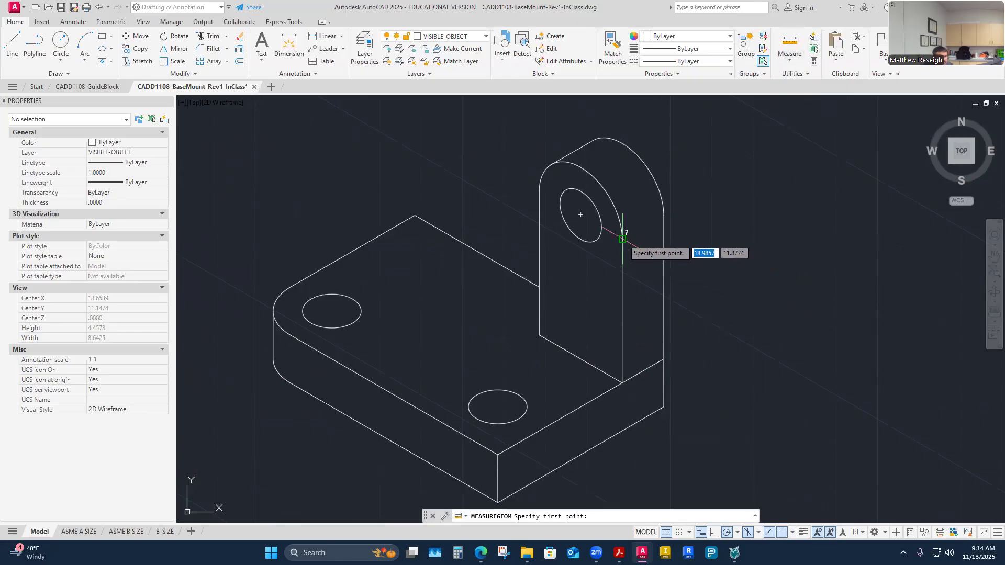
{"action": "left_click", "coordinate": [622, 239]}
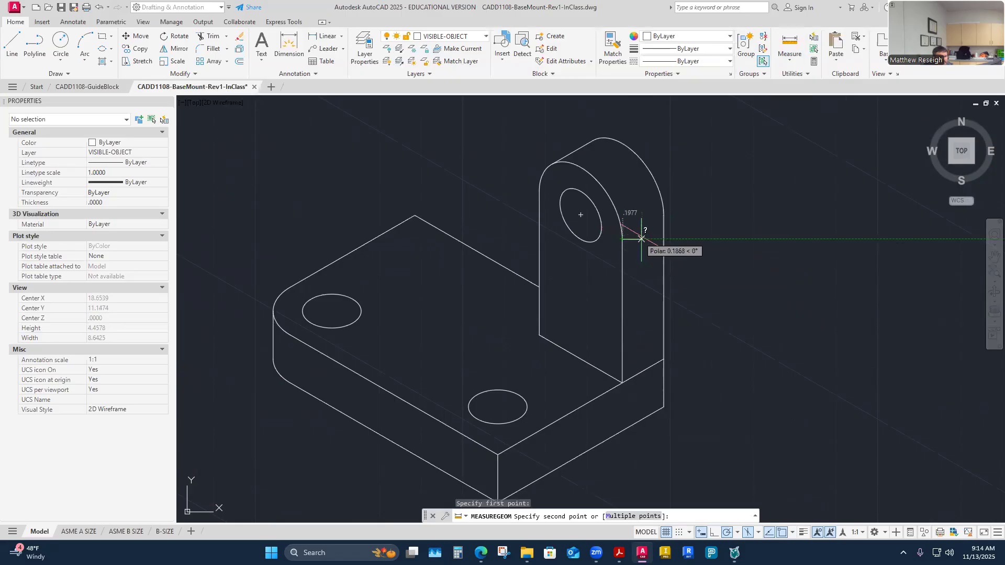
{"action": "left_click", "coordinate": [664, 214]}
{"action": "key", "text": "Escape"}
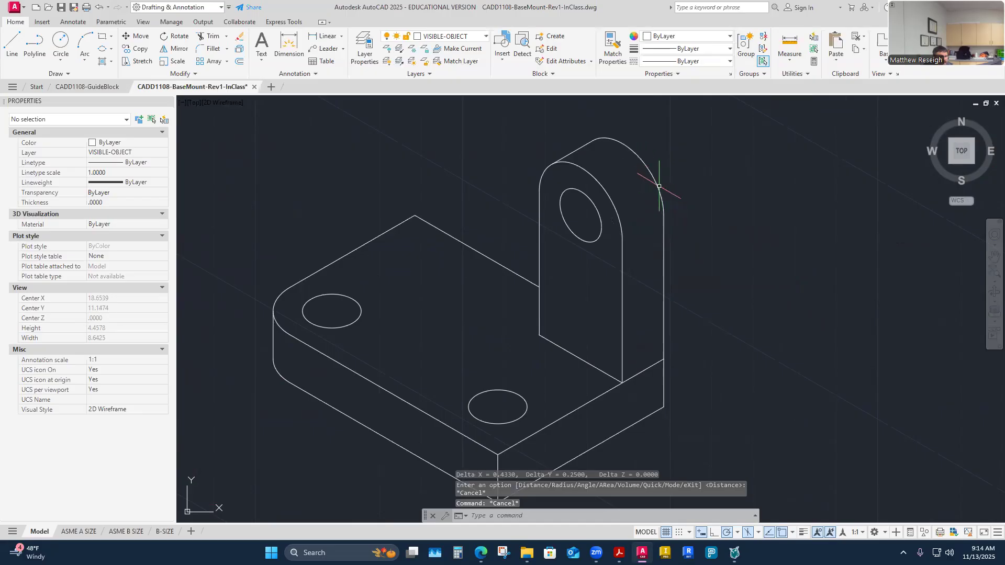
Check the distance from the upright's hole centre to the rear arc's centre, then cancel the measurement
{"action": "left_click", "coordinate": [789, 58]}
{"action": "left_click", "coordinate": [798, 100]}
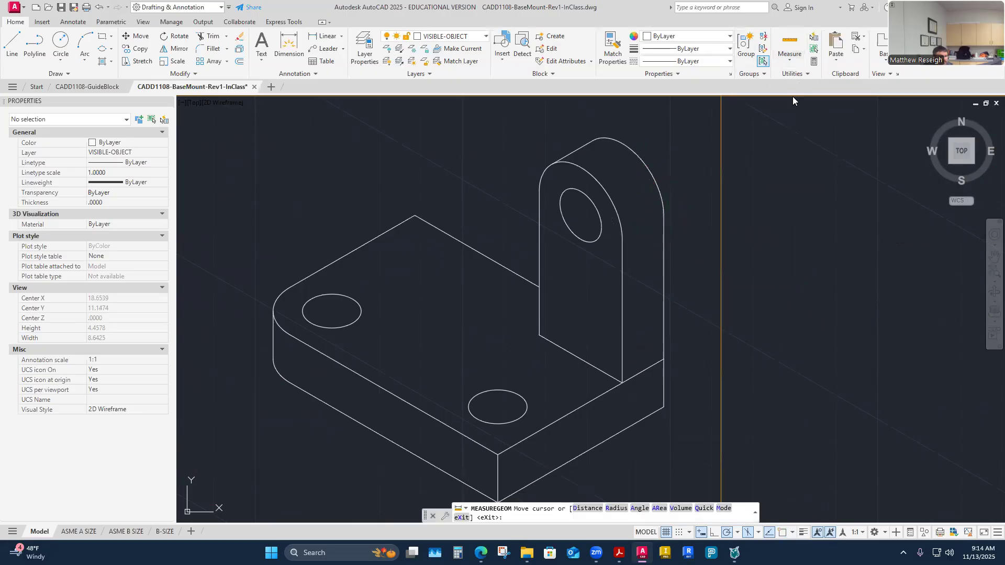
{"action": "left_click", "coordinate": [790, 61]}
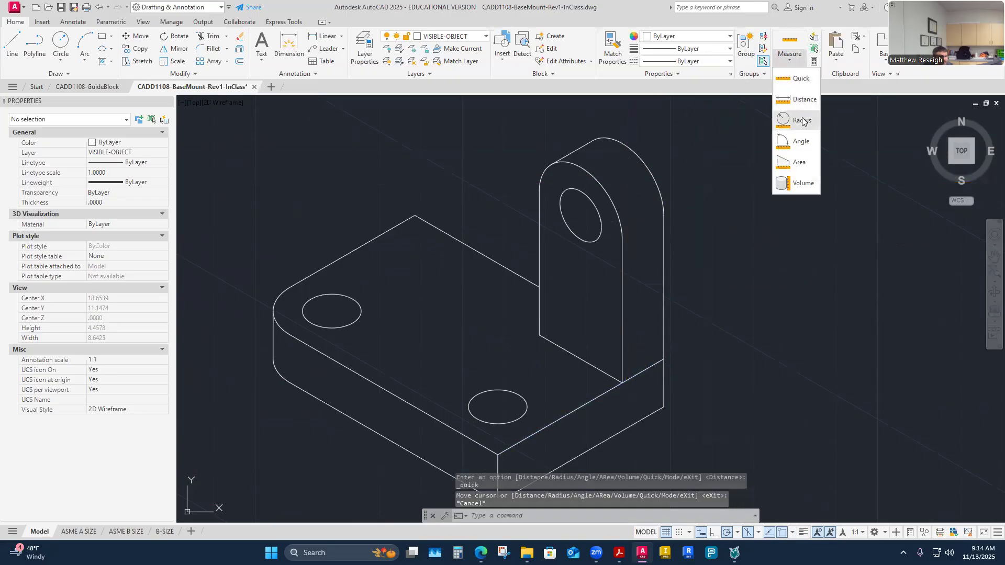
{"action": "left_click", "coordinate": [802, 100]}
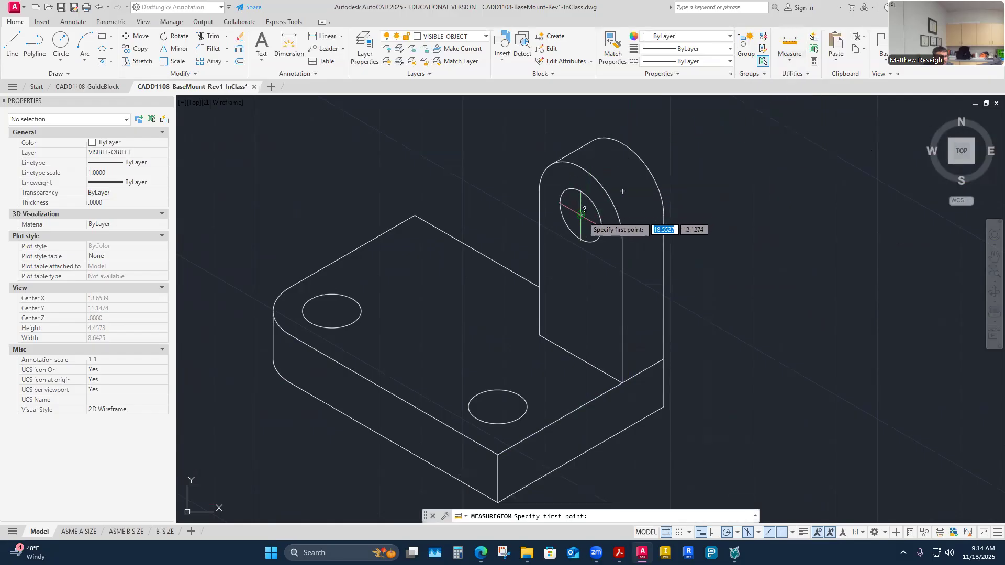
{"action": "left_click", "coordinate": [580, 215]}
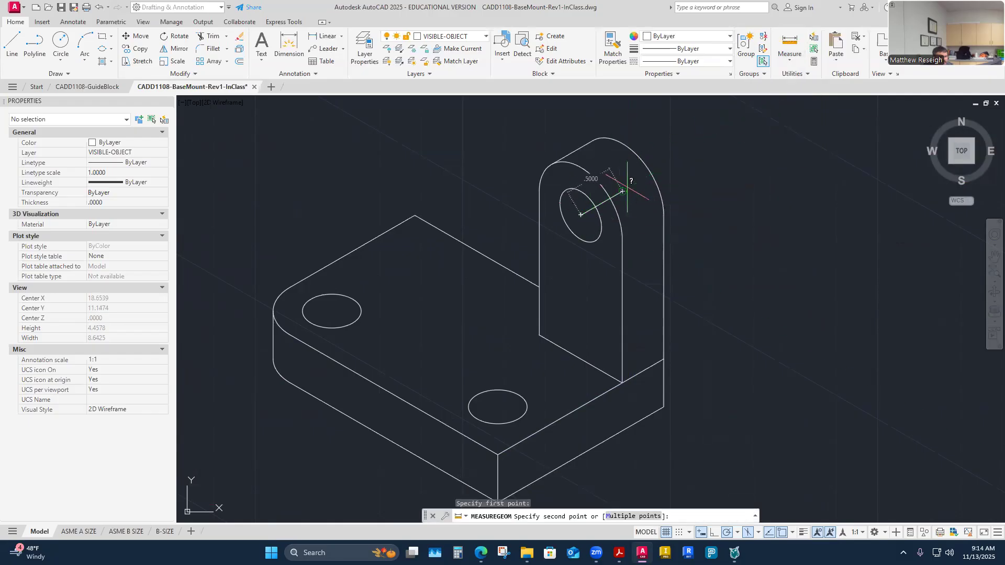
{"action": "key", "text": "Escape"}
{"action": "key", "text": "Escape"}
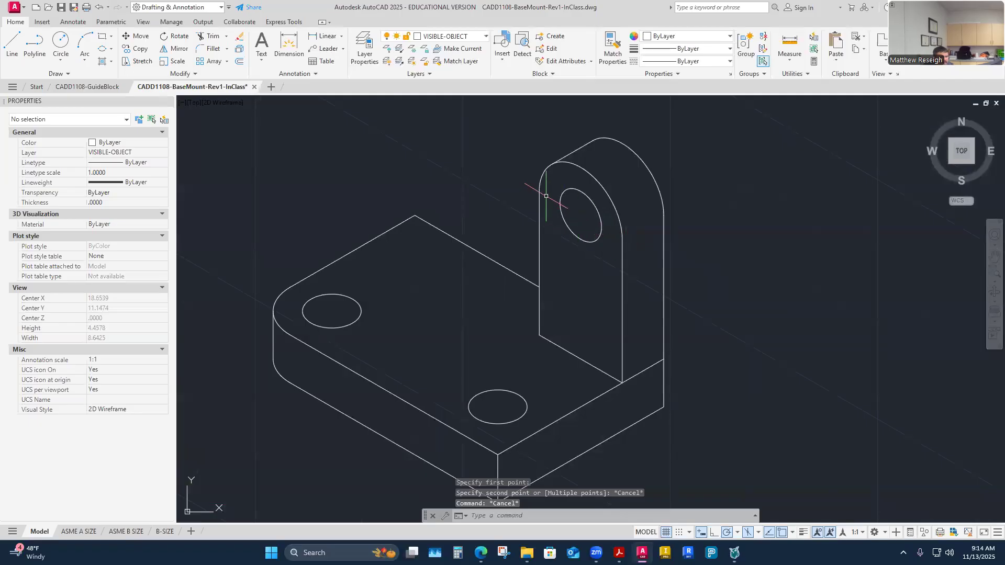
Inspect the upright's rear arc and its ellipse properties, and clear the selection
{"action": "scroll", "coordinate": [738, 234], "scroll_direction": "down", "scroll_amount": 5}
{"action": "scroll", "coordinate": [692, 237], "scroll_direction": "up", "scroll_amount": 3}
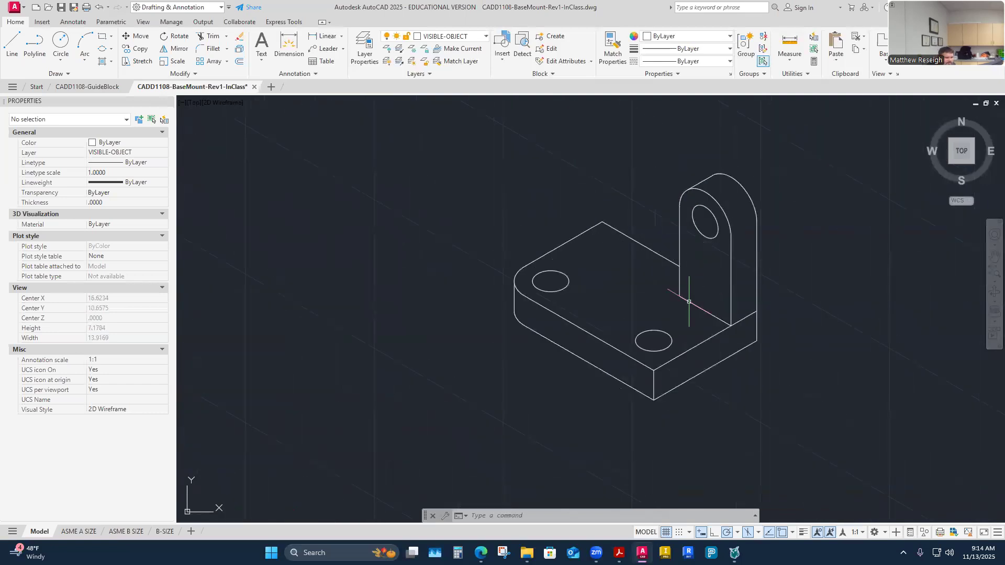
{"action": "scroll", "coordinate": [793, 300], "scroll_direction": "down", "scroll_amount": 5}
{"action": "scroll", "coordinate": [673, 314], "scroll_direction": "up", "scroll_amount": 8}
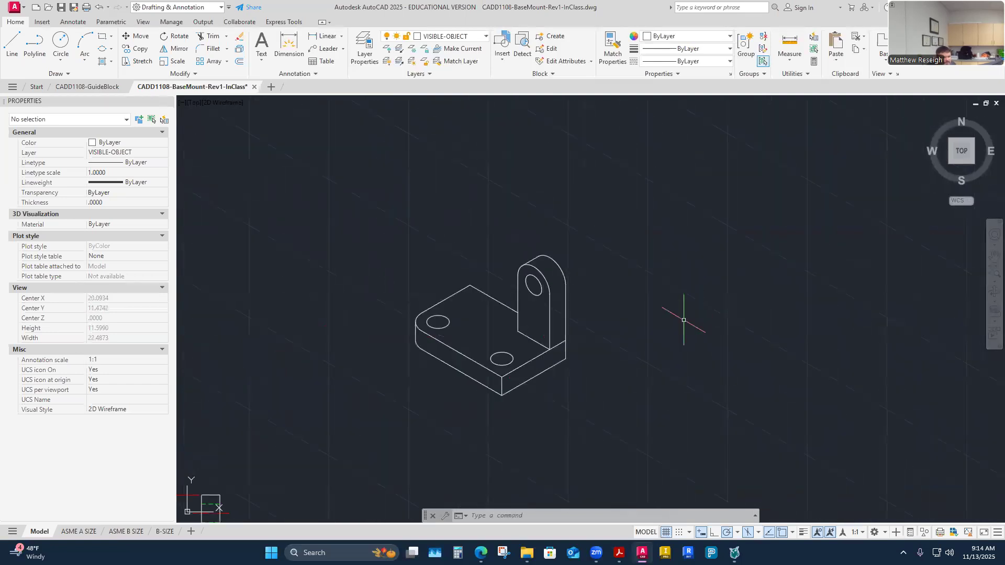
{"action": "scroll", "coordinate": [555, 289], "scroll_direction": "up", "scroll_amount": 2}
{"action": "left_click", "coordinate": [584, 163]}
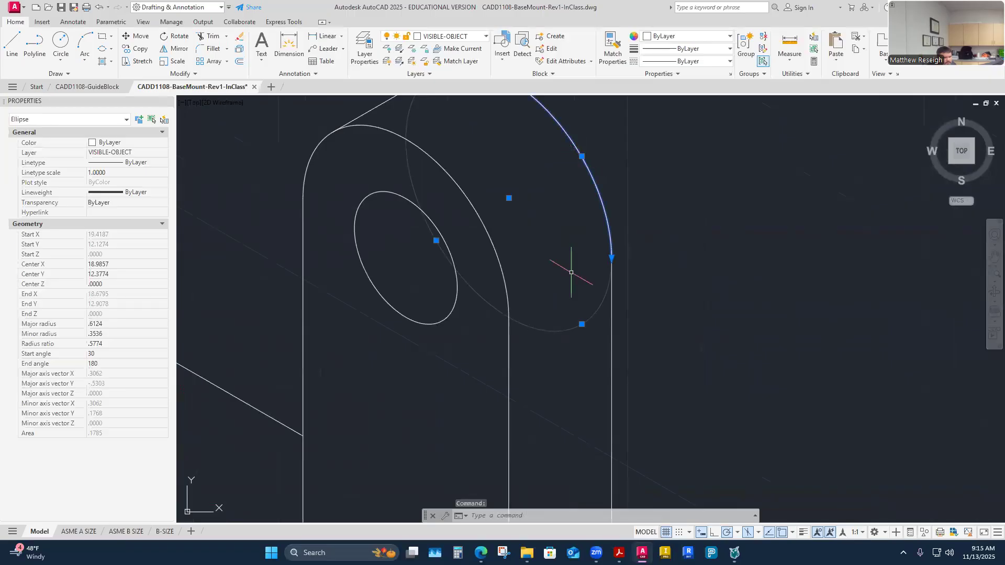
{"action": "scroll", "coordinate": [613, 321], "scroll_direction": "down", "scroll_amount": 2}
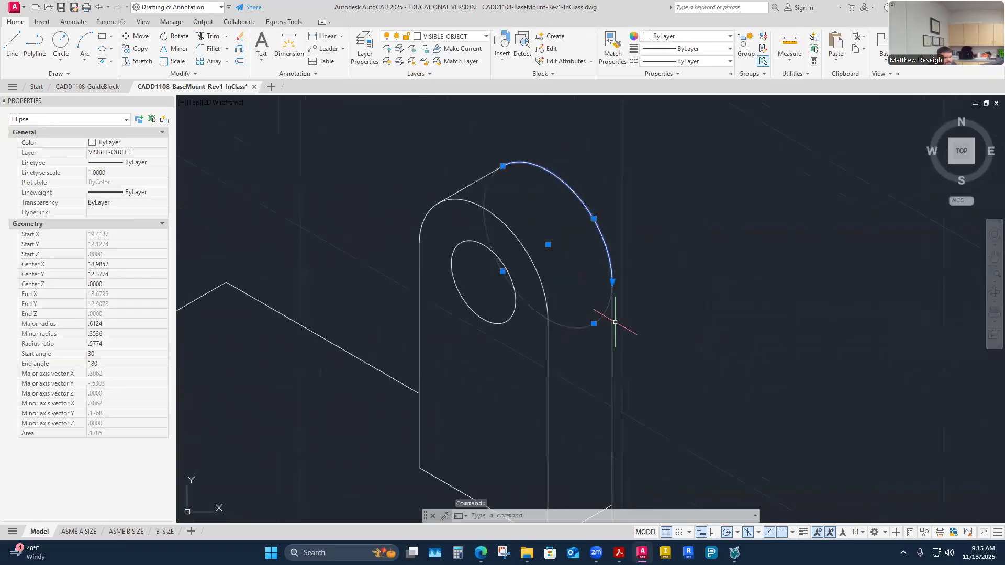
{"action": "key", "text": "Escape"}
{"action": "key", "text": "Escape"}
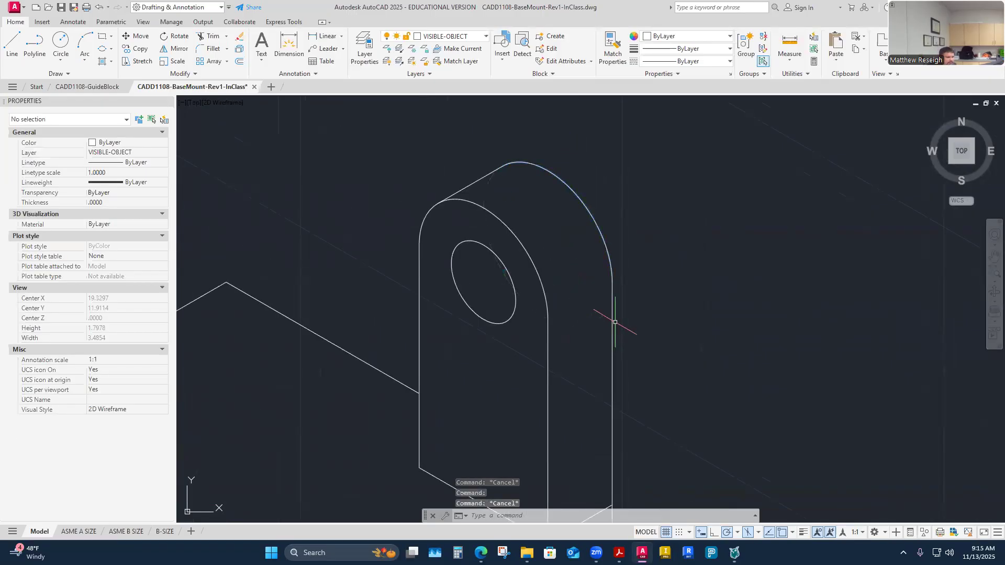
Switch the view projection to Perspective and look over the isometric base mount
{"action": "scroll", "coordinate": [645, 274], "scroll_direction": "down", "scroll_amount": 3}
{"action": "scroll", "coordinate": [570, 297], "scroll_direction": "down", "scroll_amount": 2}
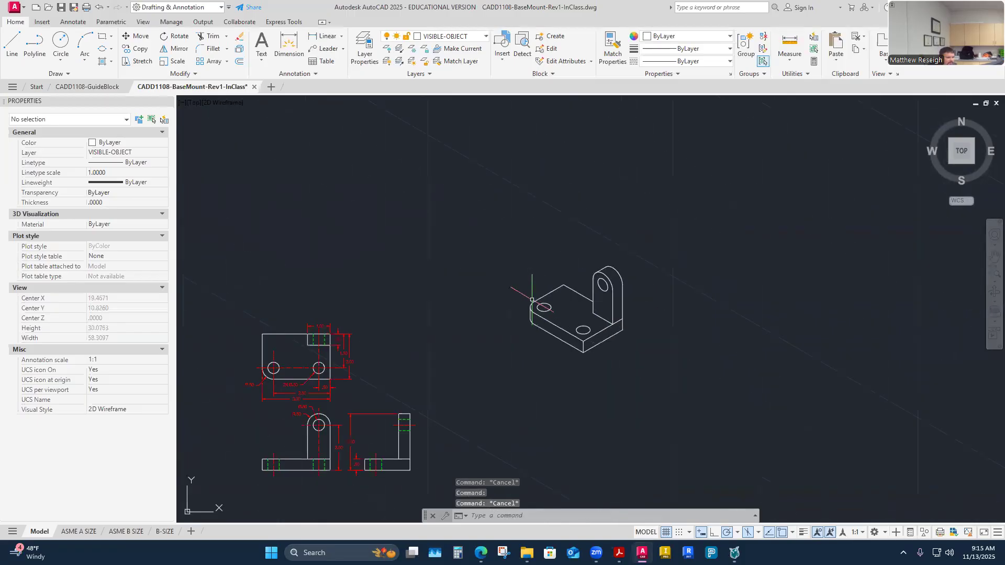
{"action": "scroll", "coordinate": [532, 300], "scroll_direction": "up", "scroll_amount": 2}
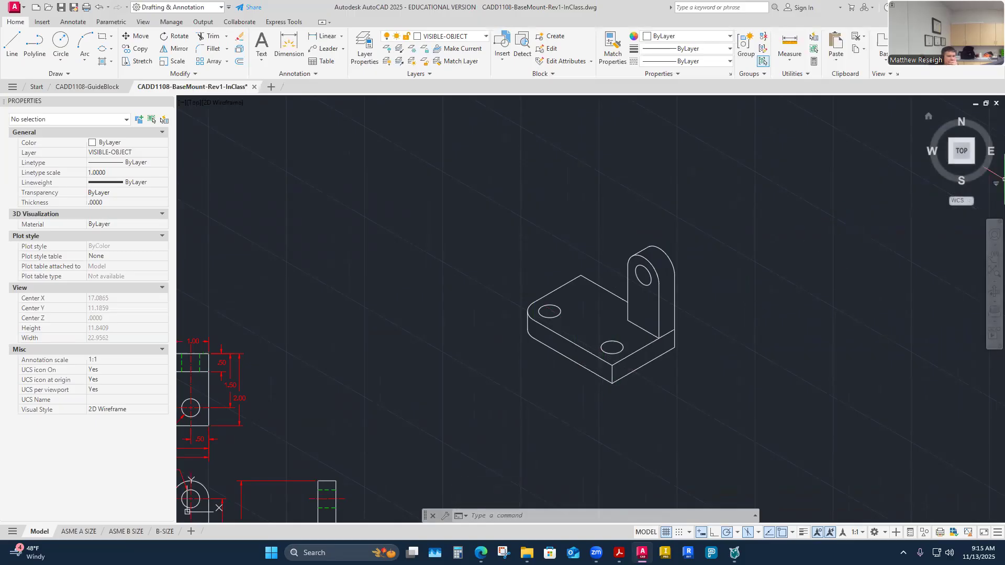
{"action": "left_click", "coordinate": [989, 186]}
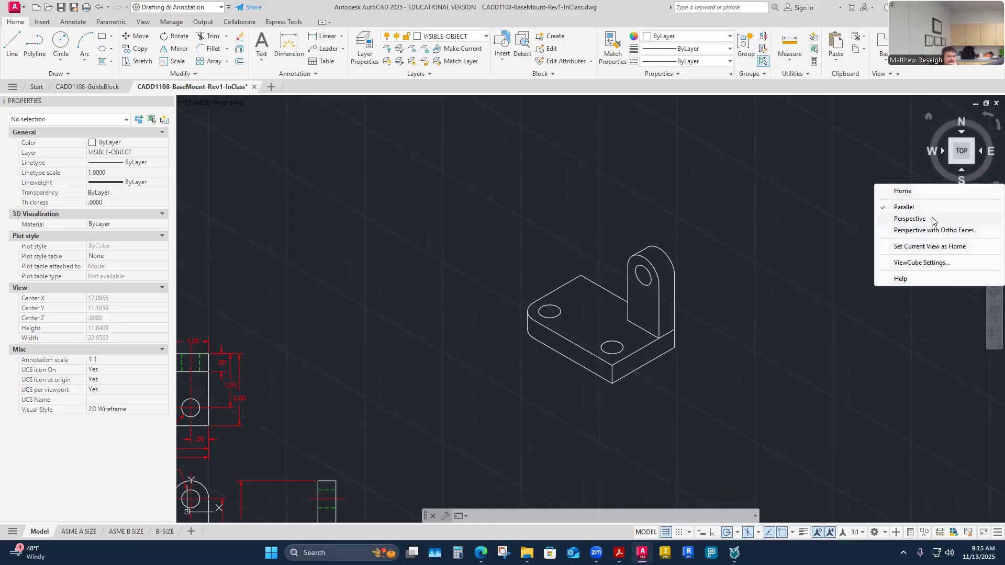
{"action": "left_click", "coordinate": [892, 219]}
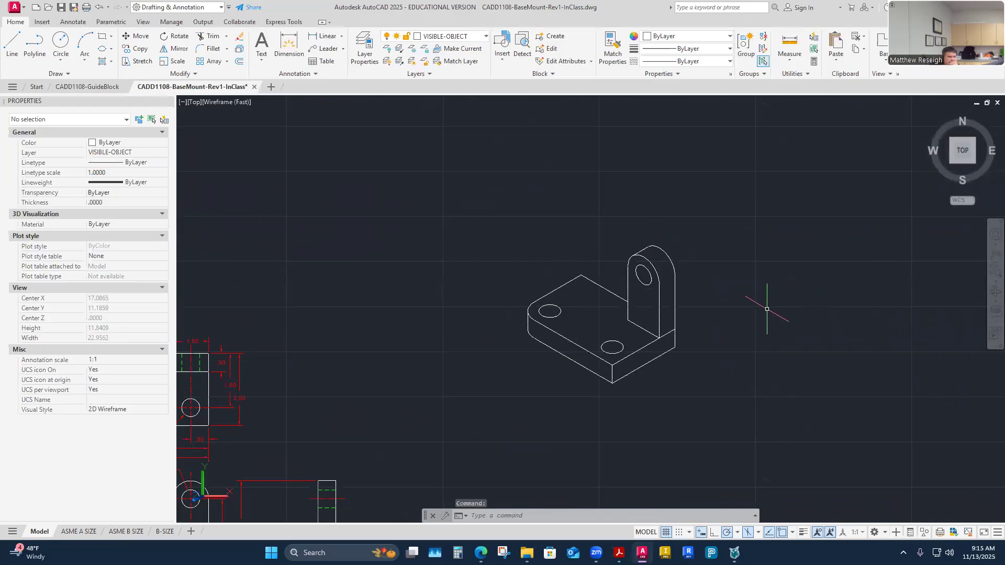
{"action": "scroll", "coordinate": [679, 370], "scroll_direction": "up", "scroll_amount": 5}
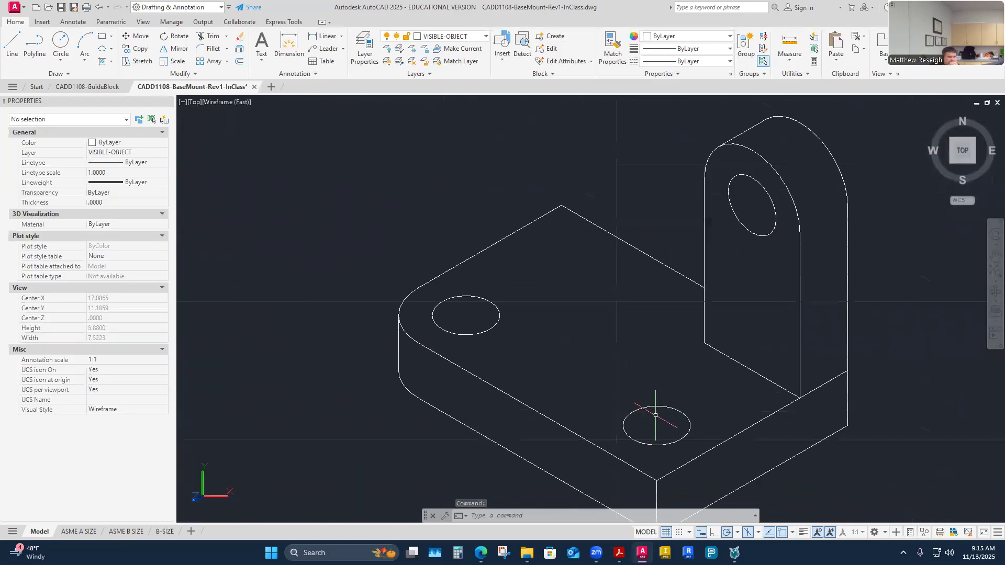
{"action": "scroll", "coordinate": [705, 452], "scroll_direction": "down", "scroll_amount": 2}
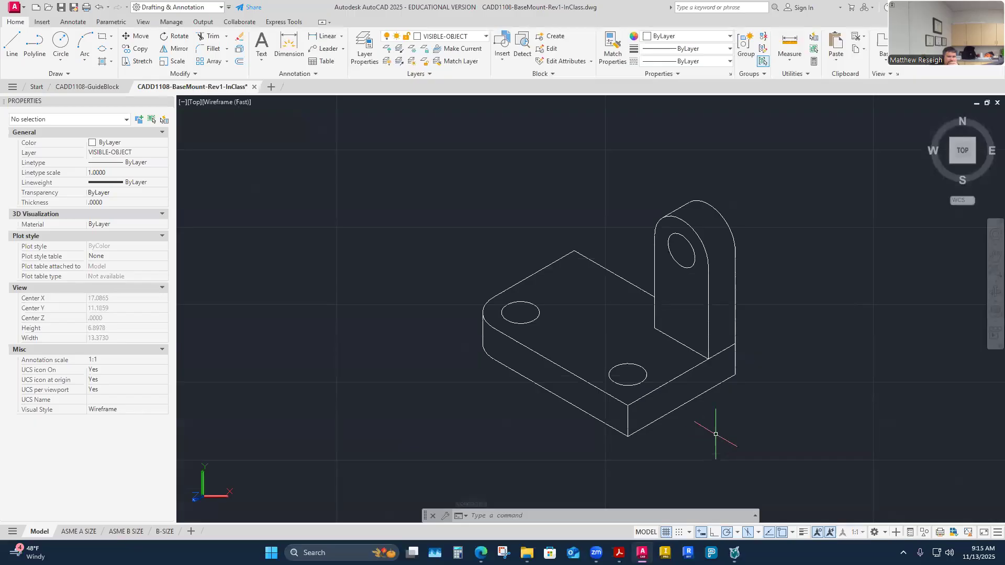
Return the view projection to Parallel
{"action": "left_click", "coordinate": [989, 185]}
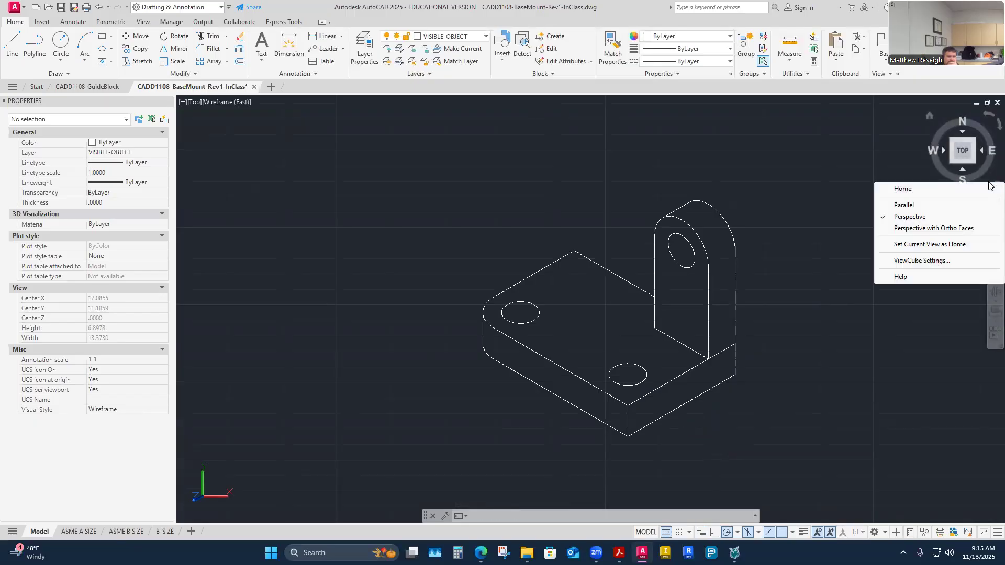
{"action": "left_click", "coordinate": [895, 206]}
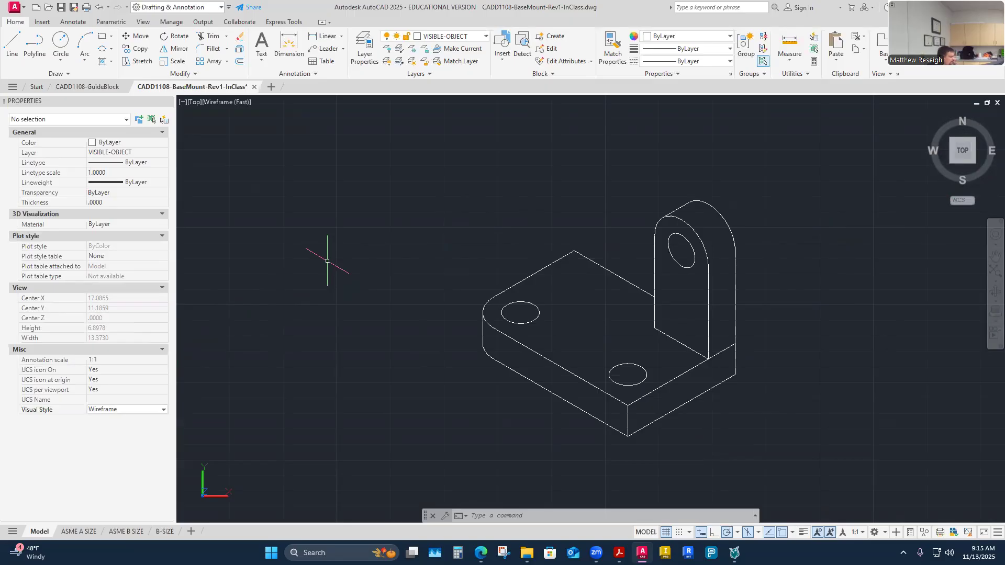
{"action": "key", "text": "Escape"}
{"action": "key", "text": "Escape"}
{"action": "key", "text": "Escape"}
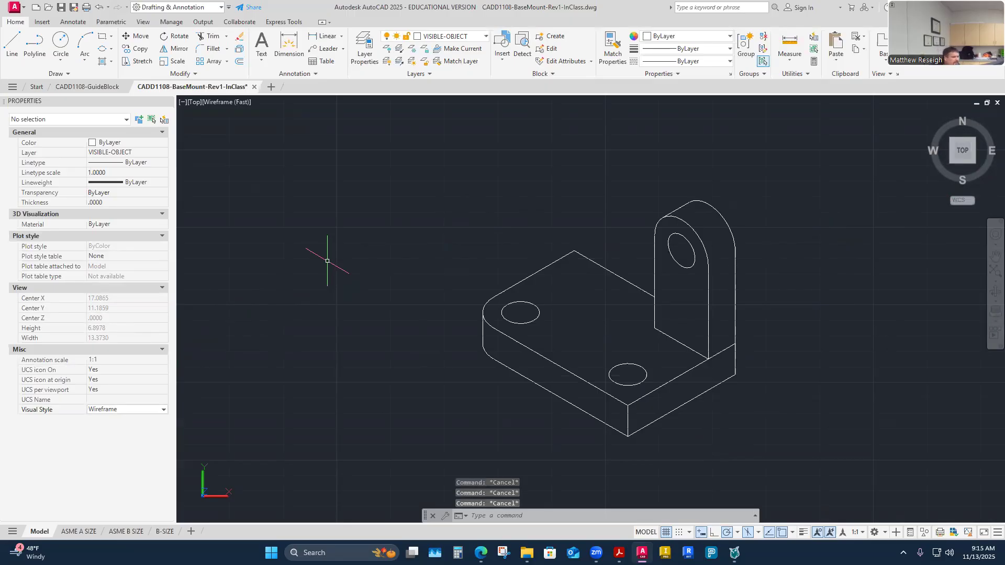
{"action": "left_click", "coordinate": [142, 22]}
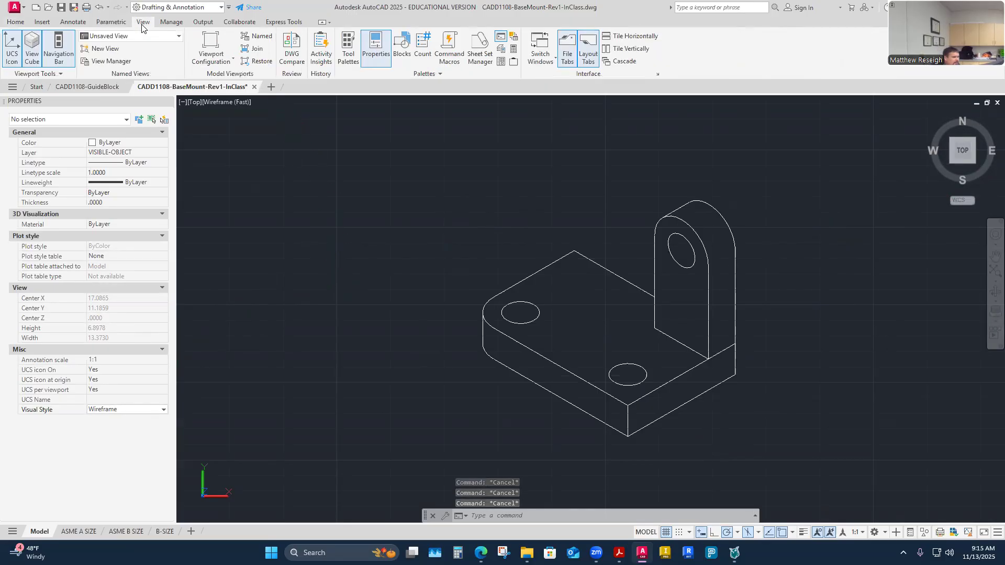
{"action": "left_click", "coordinate": [39, 22]}
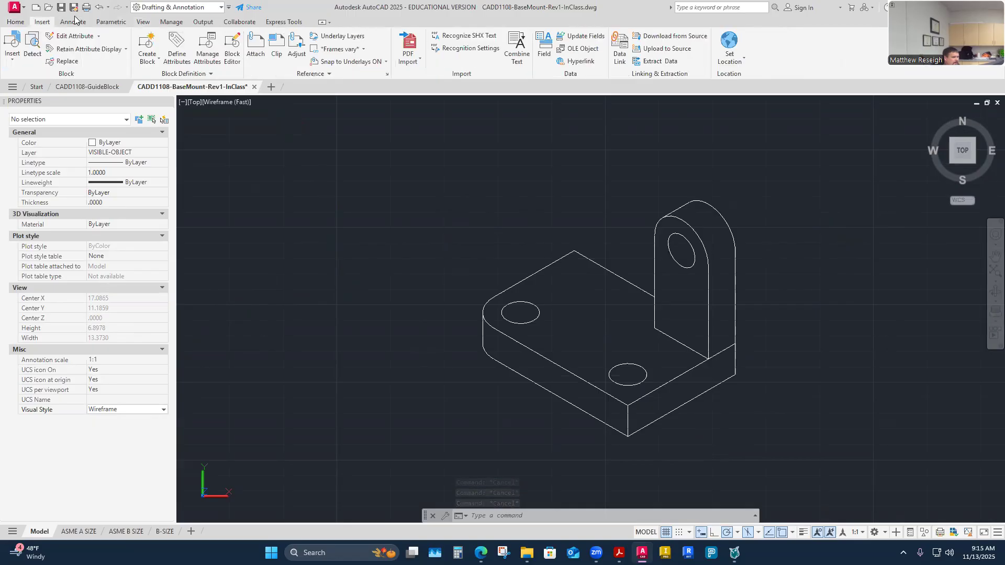
{"action": "left_click", "coordinate": [72, 22]}
{"action": "left_click", "coordinate": [107, 23]}
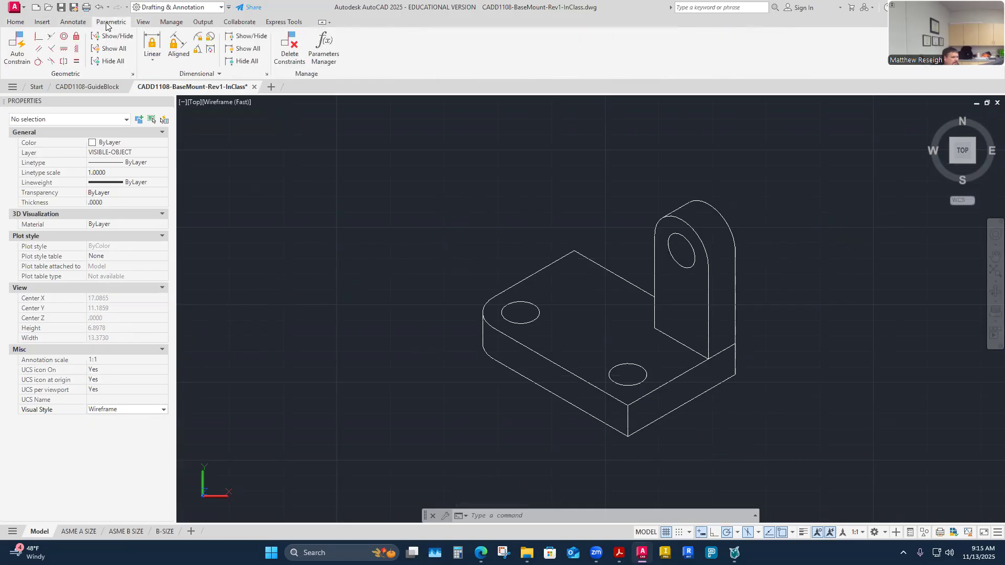
{"action": "left_click", "coordinate": [146, 23]}
{"action": "left_click", "coordinate": [170, 23]}
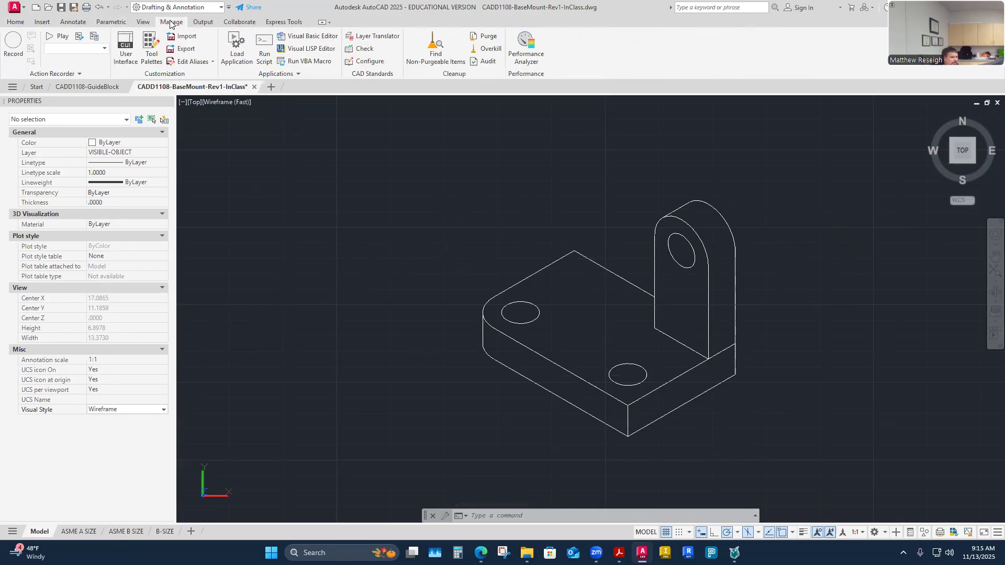
{"action": "left_click", "coordinate": [203, 22]}
{"action": "left_click", "coordinate": [237, 22]}
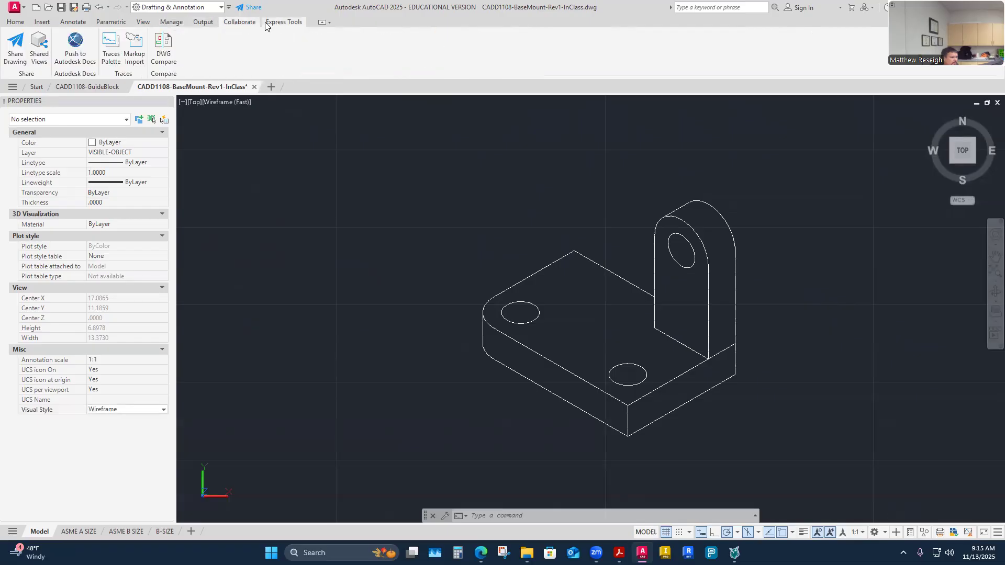
{"action": "left_click", "coordinate": [43, 22]}
{"action": "left_click", "coordinate": [70, 25]}
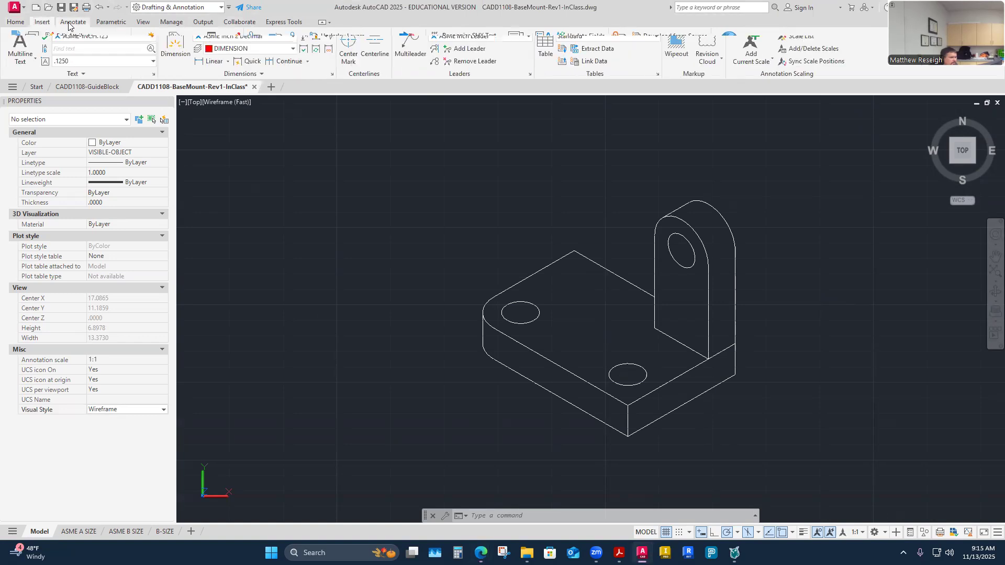
{"action": "left_click", "coordinate": [111, 24]}
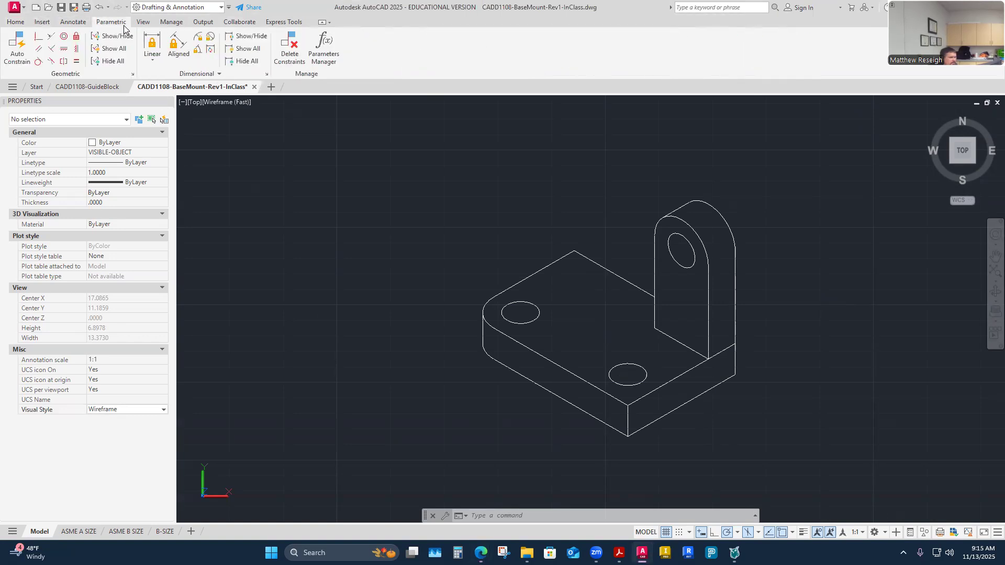
{"action": "left_click", "coordinate": [148, 27]}
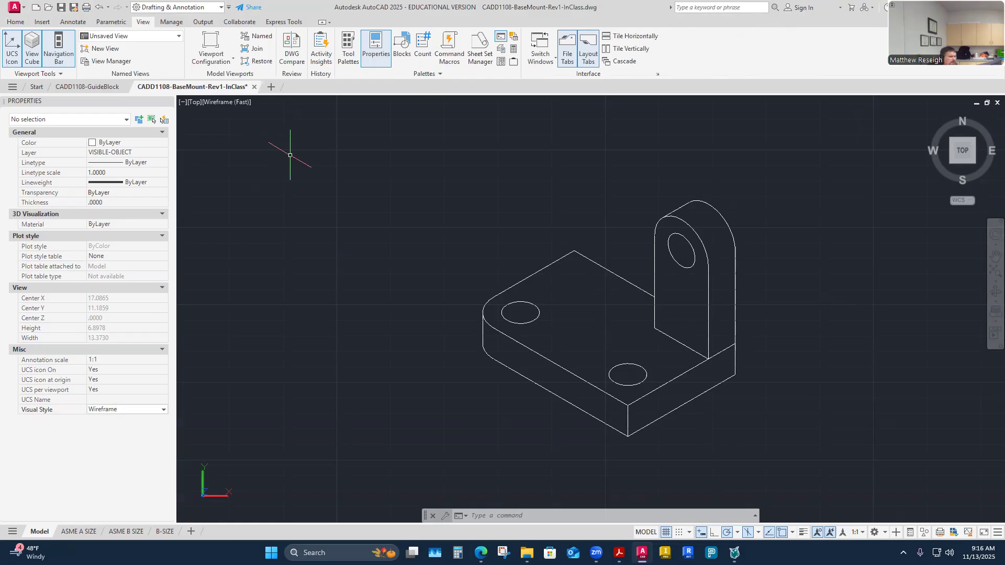
{"action": "key", "text": "F1"}
{"action": "left_click", "coordinate": [873, 122]}
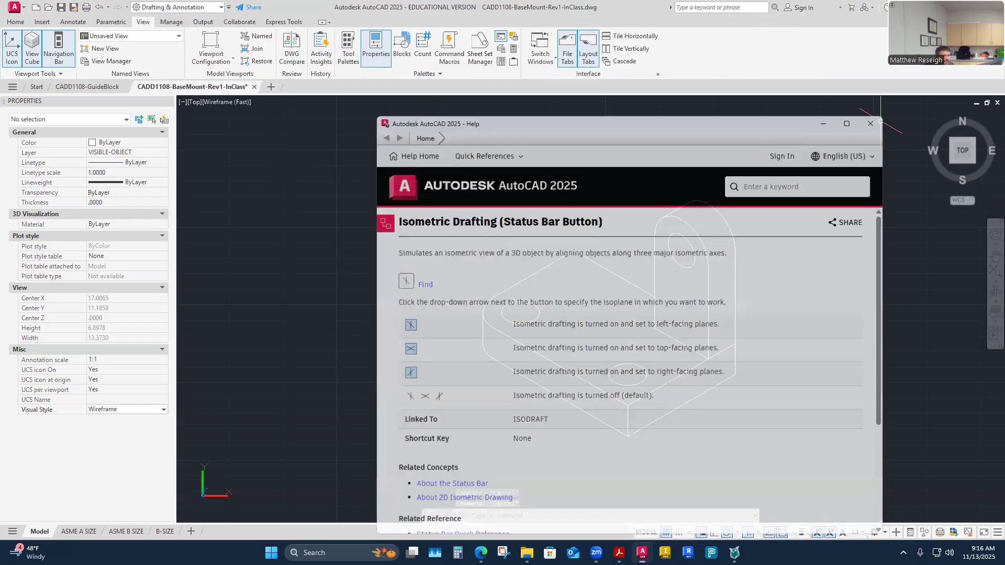
{"action": "left_click", "coordinate": [220, 101]}
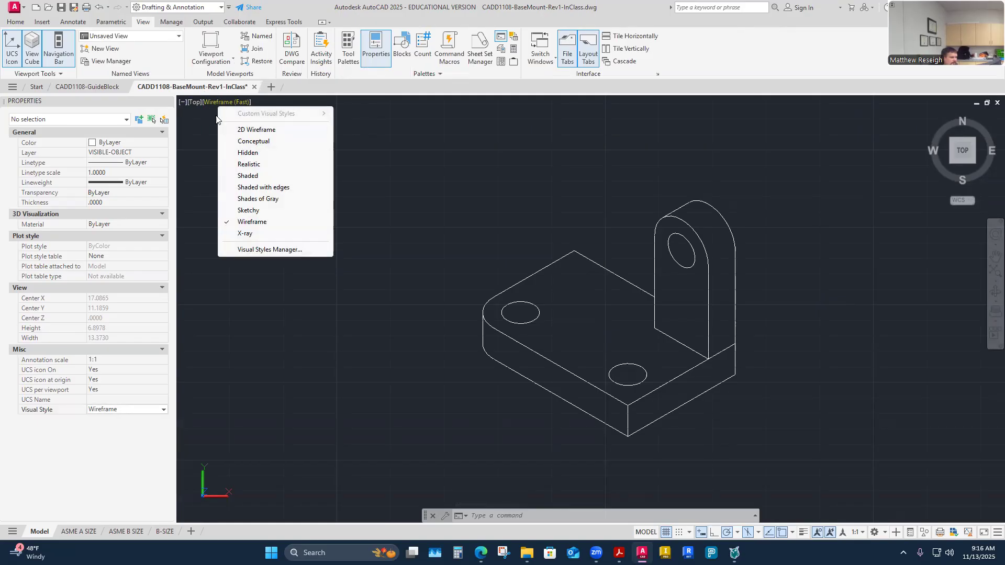
{"action": "left_click", "coordinate": [206, 129]}
{"action": "key", "text": "Escape"}
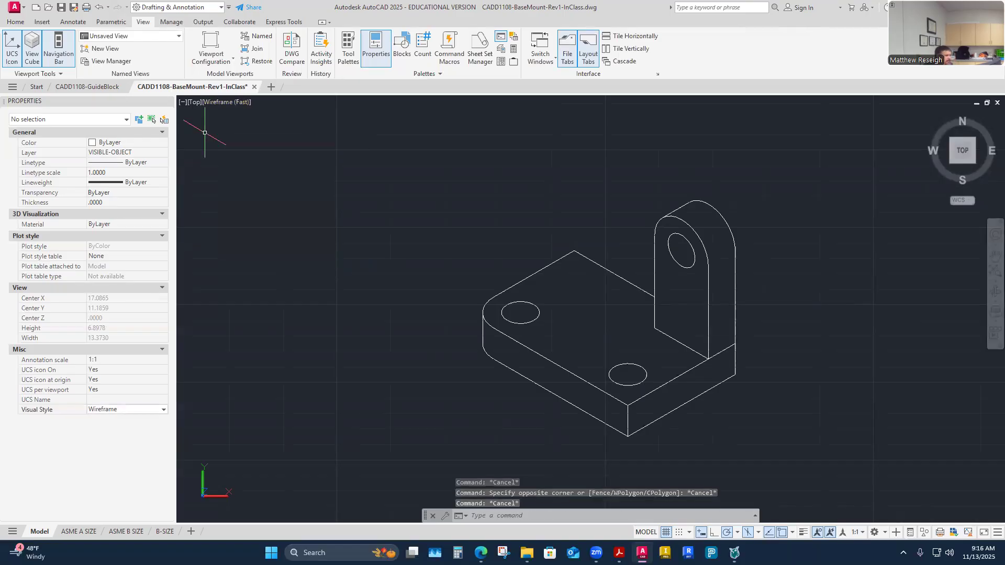
Set the visual style to 2D Wireframe and look over the isometric base mount beside the orthographic views
{"action": "left_click", "coordinate": [224, 102]}
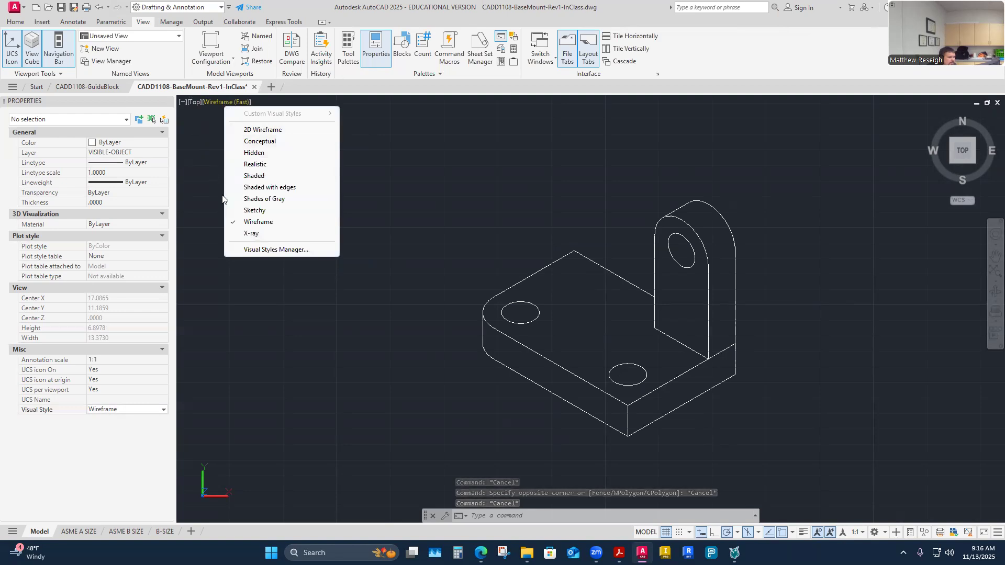
{"action": "left_click", "coordinate": [262, 130]}
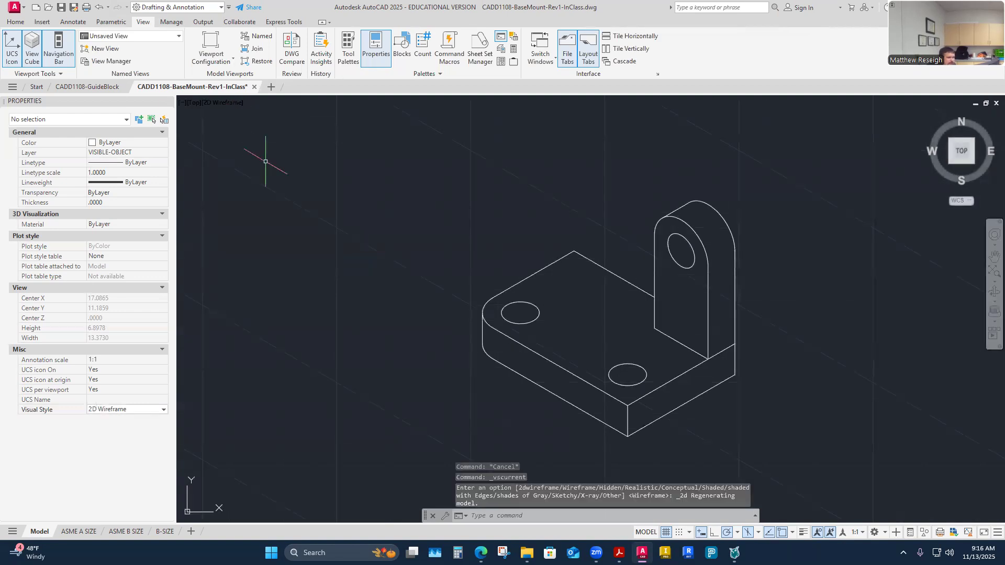
{"action": "scroll", "coordinate": [468, 244], "scroll_direction": "down", "scroll_amount": 6}
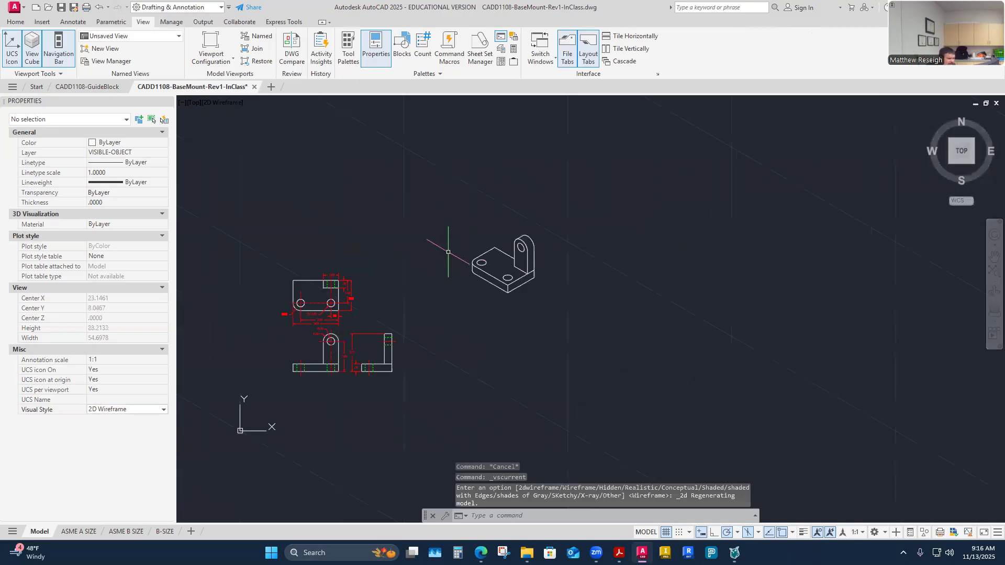
{"action": "scroll", "coordinate": [982, 182], "scroll_direction": "up", "scroll_amount": 2}
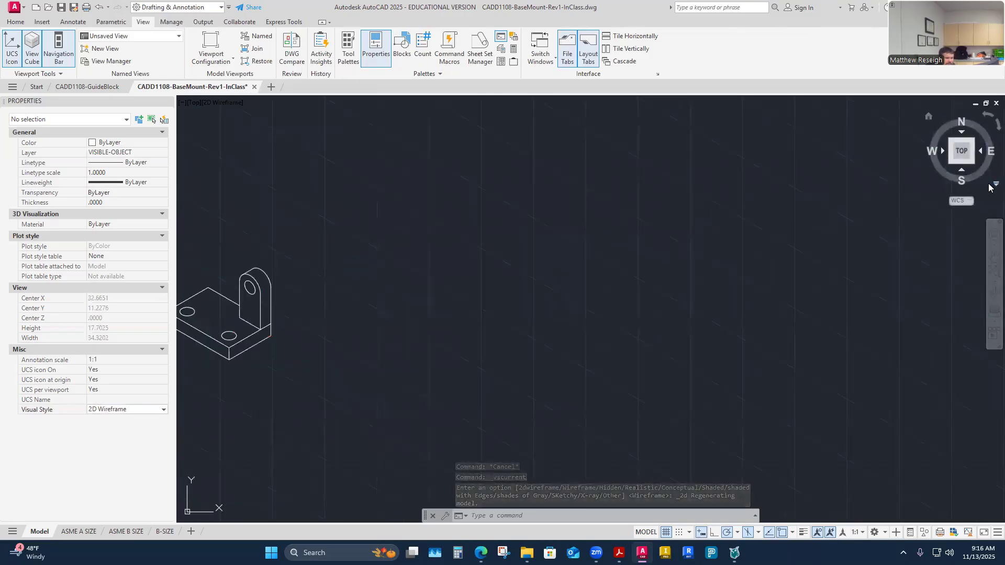
Switch the view projection to Perspective and look over the isometric base mount with the orthographic views
{"action": "left_click", "coordinate": [995, 184]}
{"action": "left_click", "coordinate": [894, 220]}
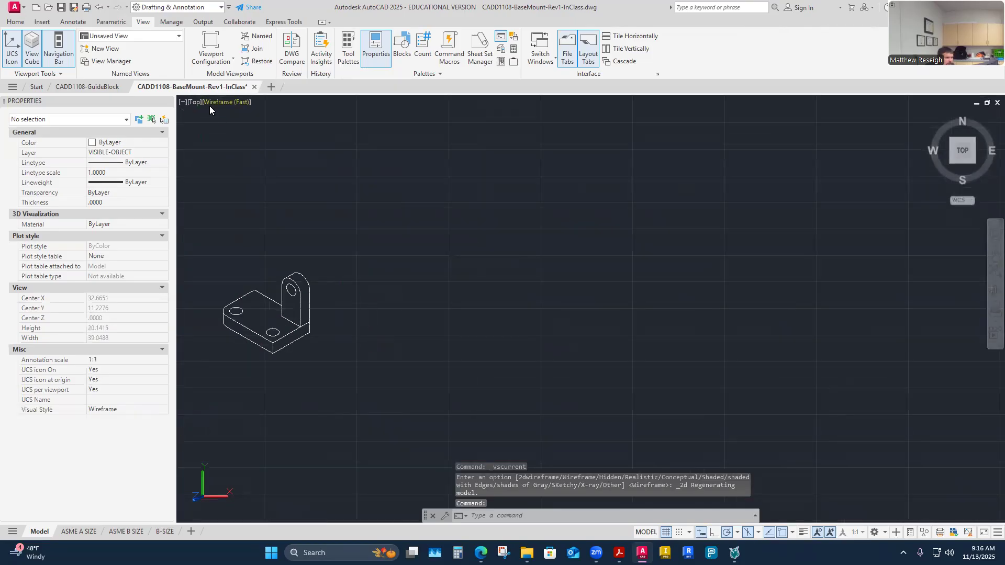
{"action": "scroll", "coordinate": [447, 296], "scroll_direction": "down", "scroll_amount": 2}
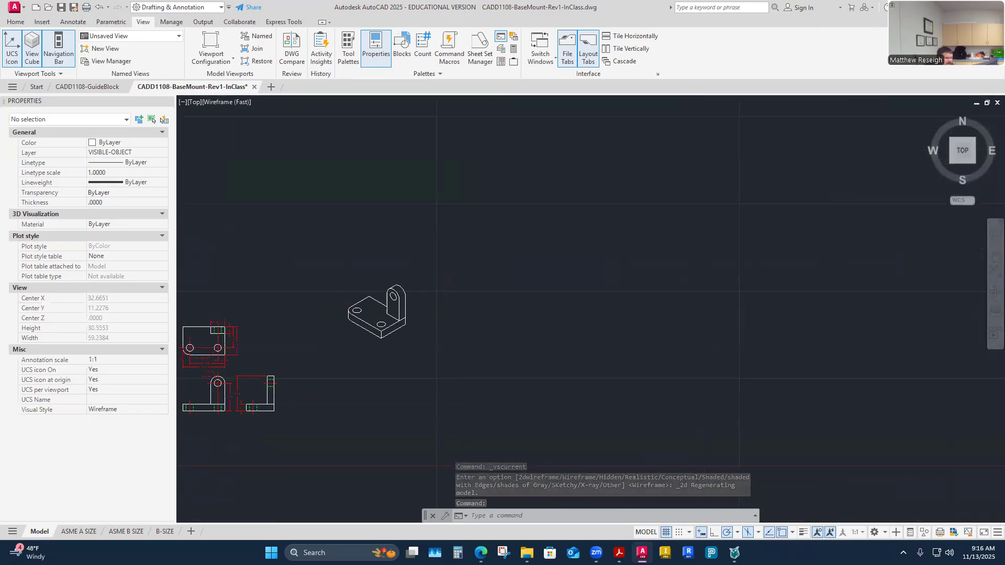
{"action": "scroll", "coordinate": [440, 291], "scroll_direction": "down", "scroll_amount": 1}
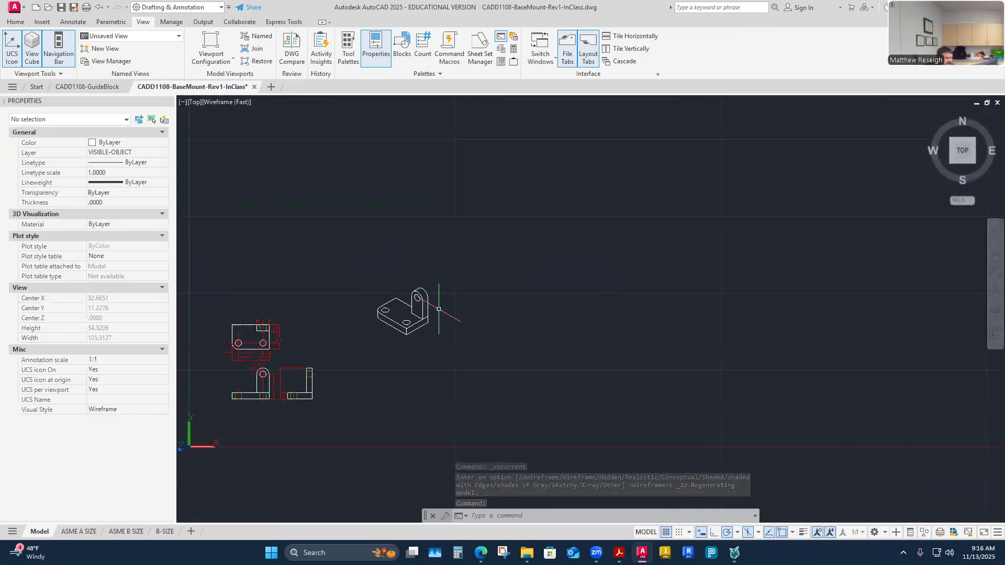
Try the Shades of Gray visual style on the model space drawing
{"action": "left_click", "coordinate": [227, 103]}
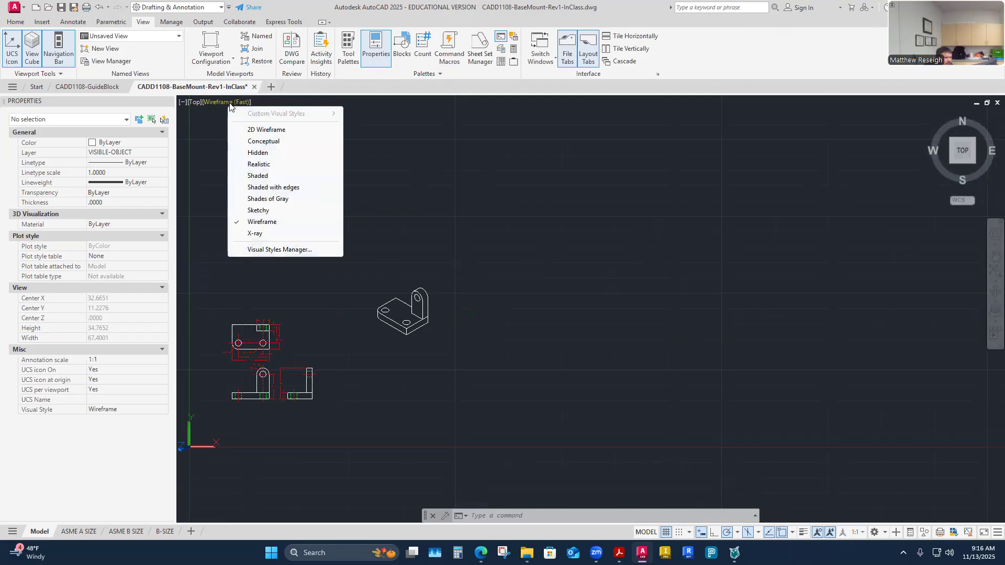
{"action": "left_click", "coordinate": [244, 199]}
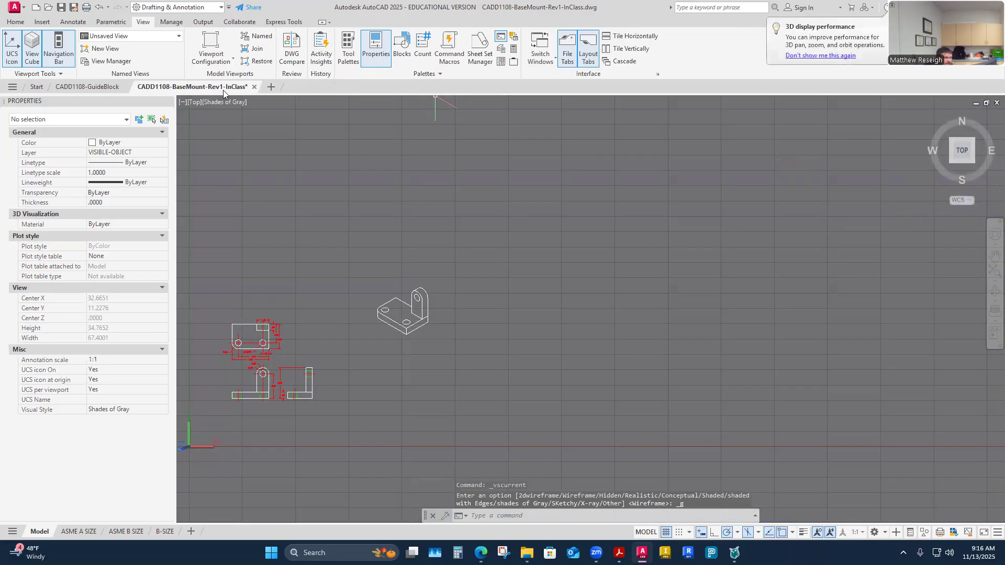
{"action": "mouse_move", "coordinate": [245, 90]}
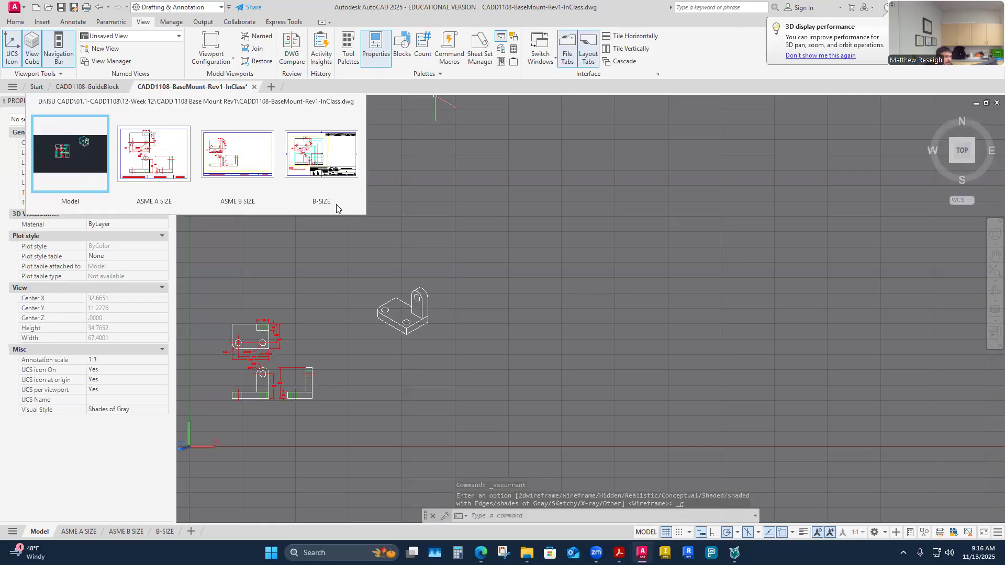
{"action": "left_click", "coordinate": [70, 153]}
Return the visual style to 2D Wireframe, and check the ASME B SIZE layout before going back to model space
{"action": "left_click", "coordinate": [232, 104]}
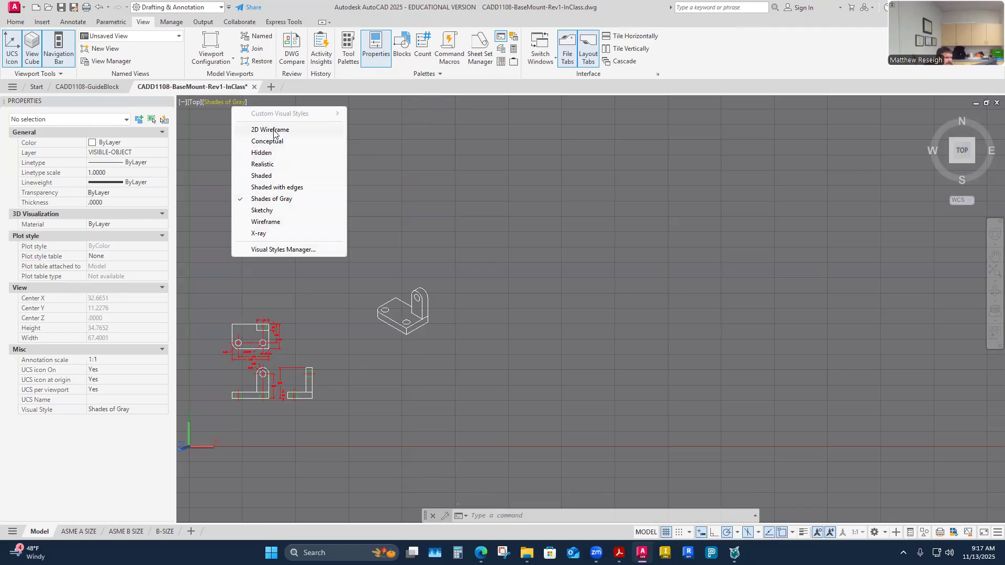
{"action": "left_click", "coordinate": [248, 130]}
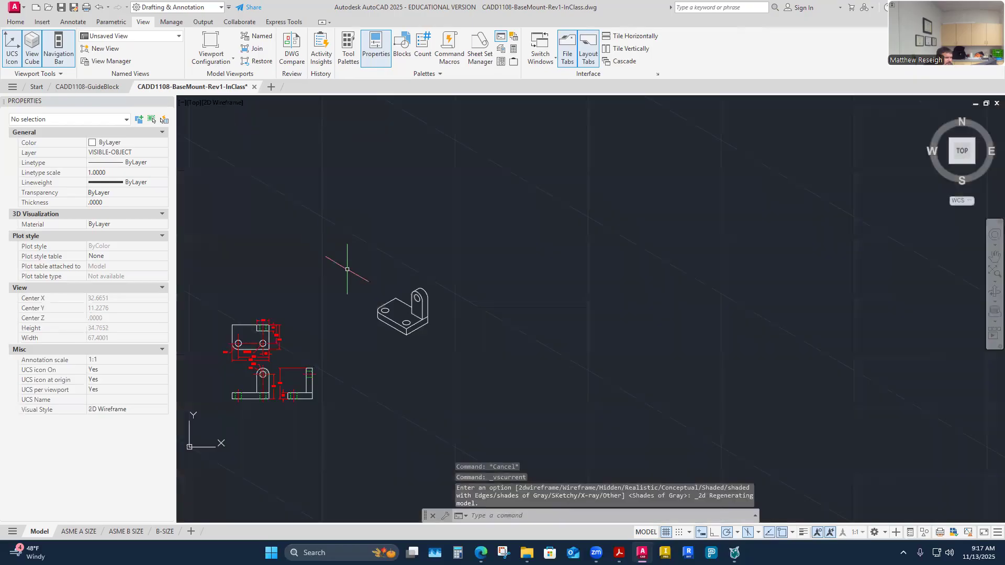
{"action": "mouse_move", "coordinate": [235, 90]}
{"action": "left_click", "coordinate": [320, 157]}
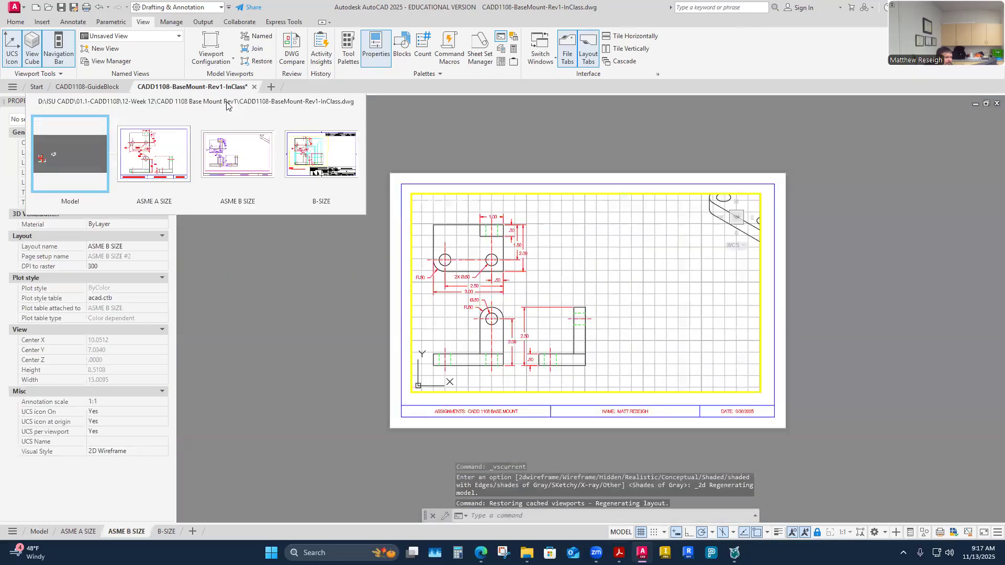
{"action": "left_click", "coordinate": [70, 154]}
Apply the Sketchy visual style and examine the isometric base mount's edges up close
{"action": "left_click", "coordinate": [223, 102]}
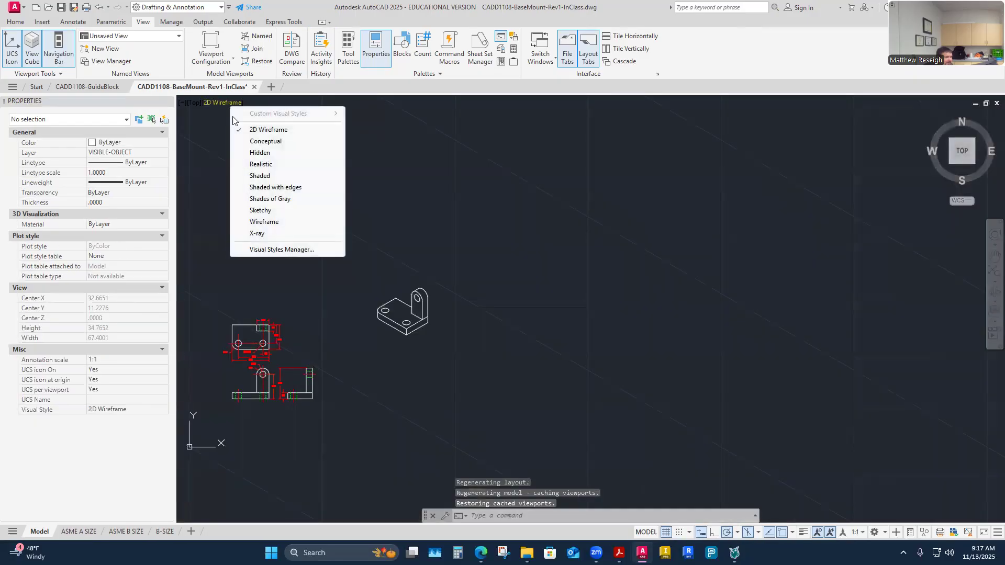
{"action": "left_click", "coordinate": [260, 209]}
{"action": "scroll", "coordinate": [394, 322], "scroll_direction": "up", "scroll_amount": 9}
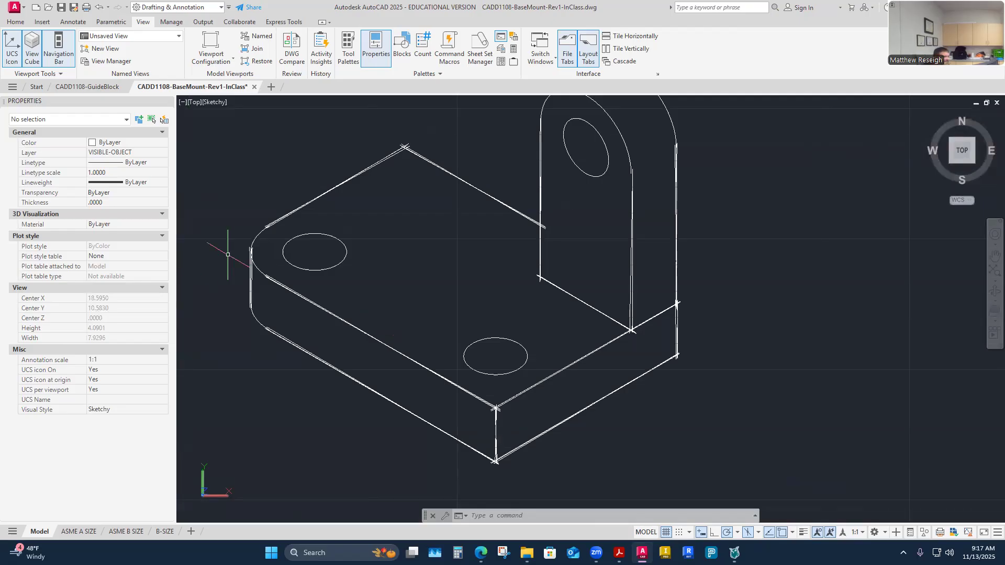
Open an enlarged Visual Styles Manager, look through the visual styles available in the drawing, and close it
{"action": "left_click", "coordinate": [214, 102]}
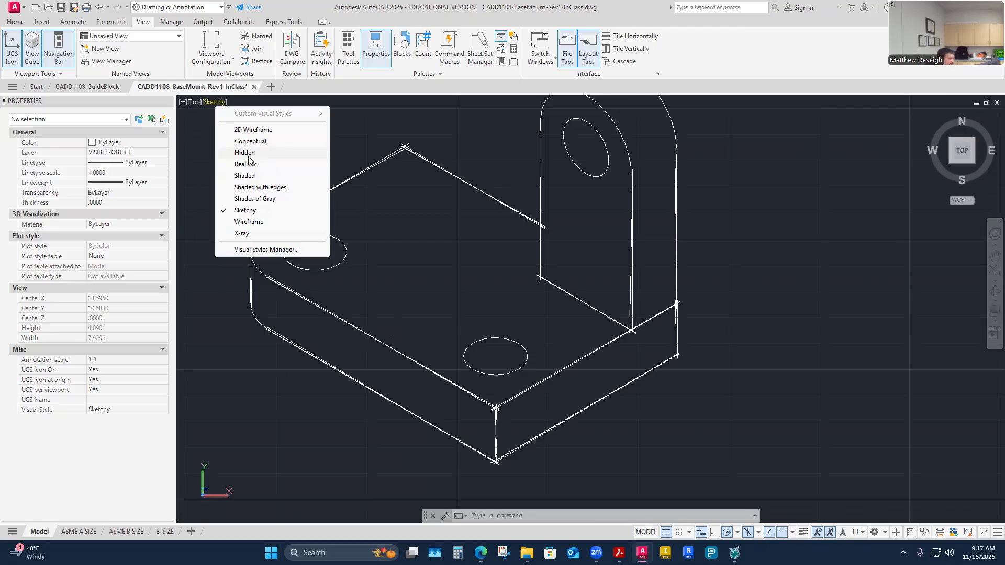
{"action": "left_click", "coordinate": [275, 250]}
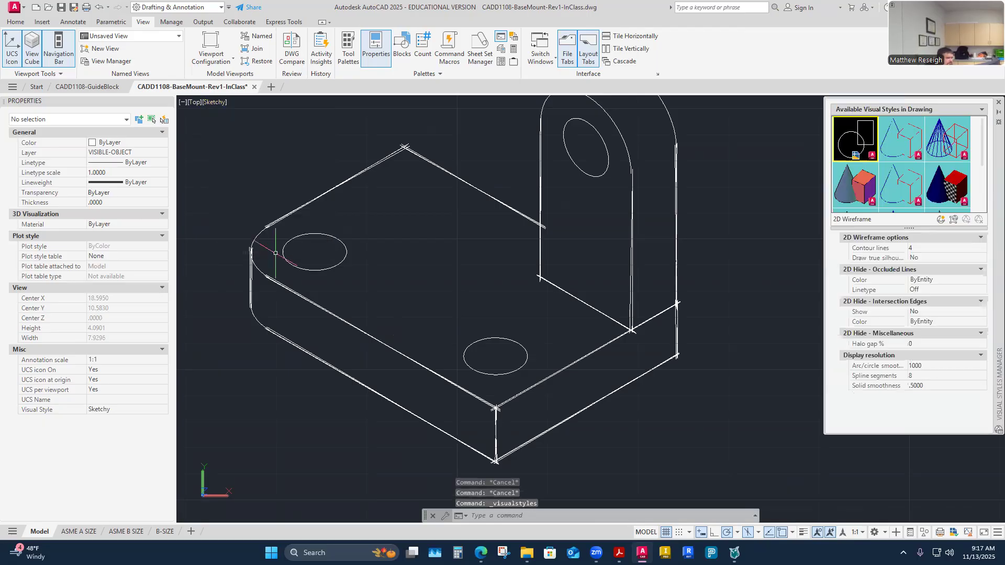
{"action": "left_click_drag", "start_coordinate": [995, 223], "coordinate": [571, 236]}
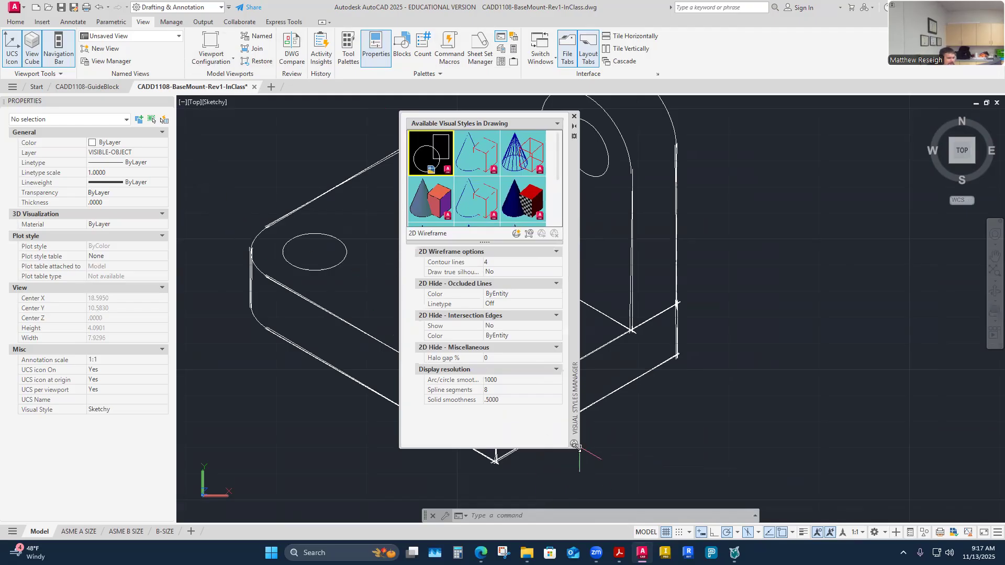
{"action": "left_click_drag", "start_coordinate": [575, 444], "coordinate": [706, 496]}
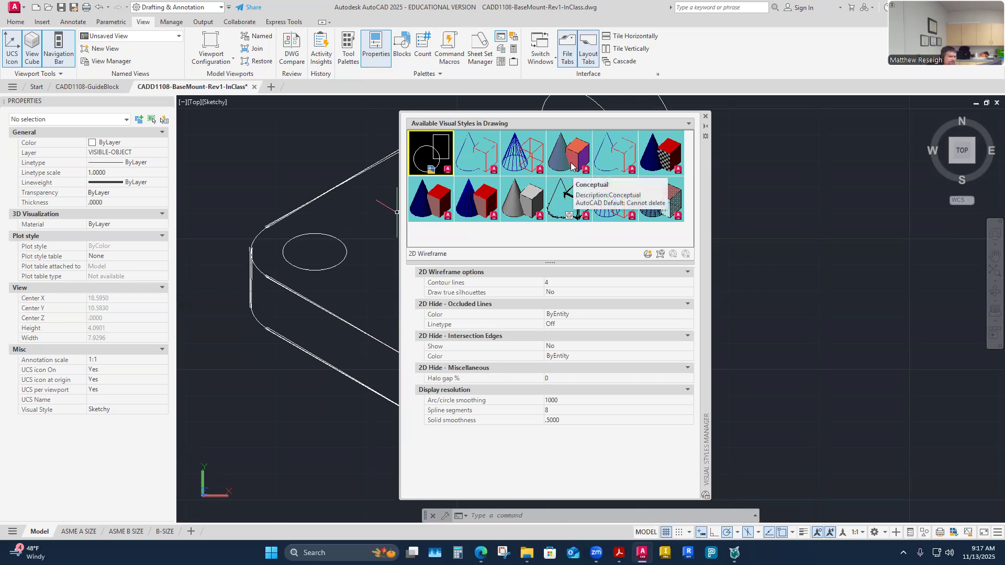
{"action": "left_click", "coordinate": [705, 118]}
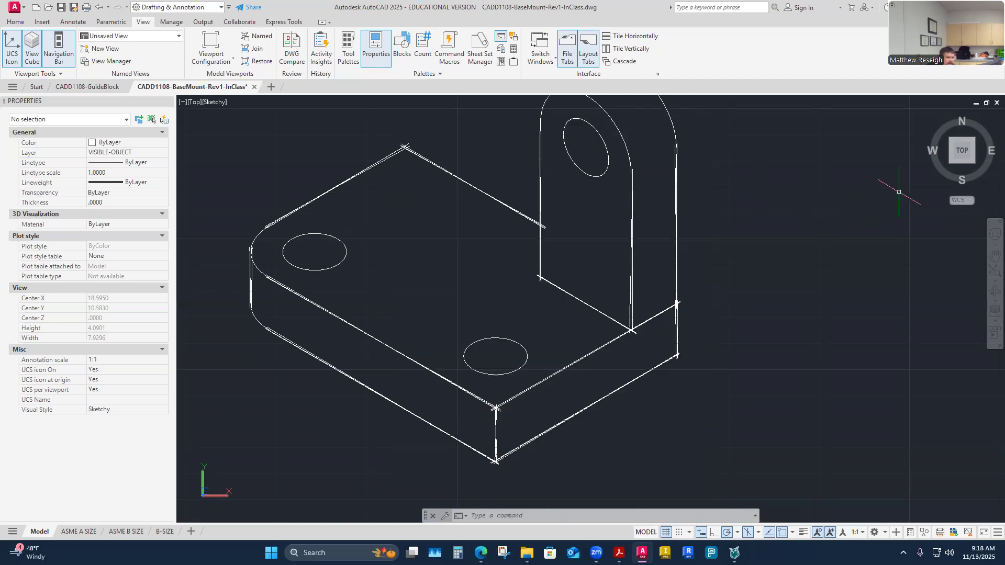
Try the Perspective projection, and set the visual style back to 2D Wireframe with the whole isometric base mount in view
{"action": "right_click", "coordinate": [989, 184]}
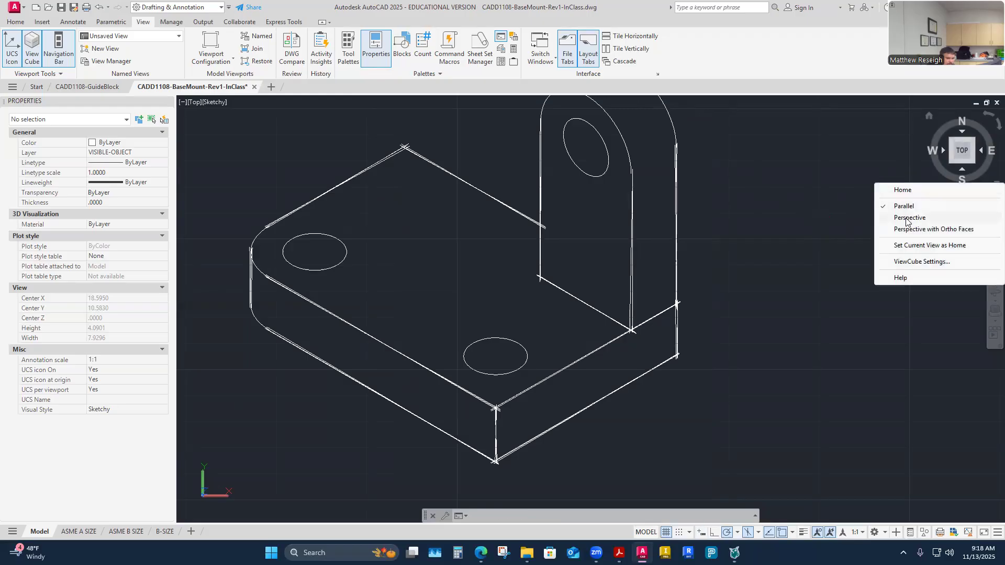
{"action": "left_click", "coordinate": [890, 216]}
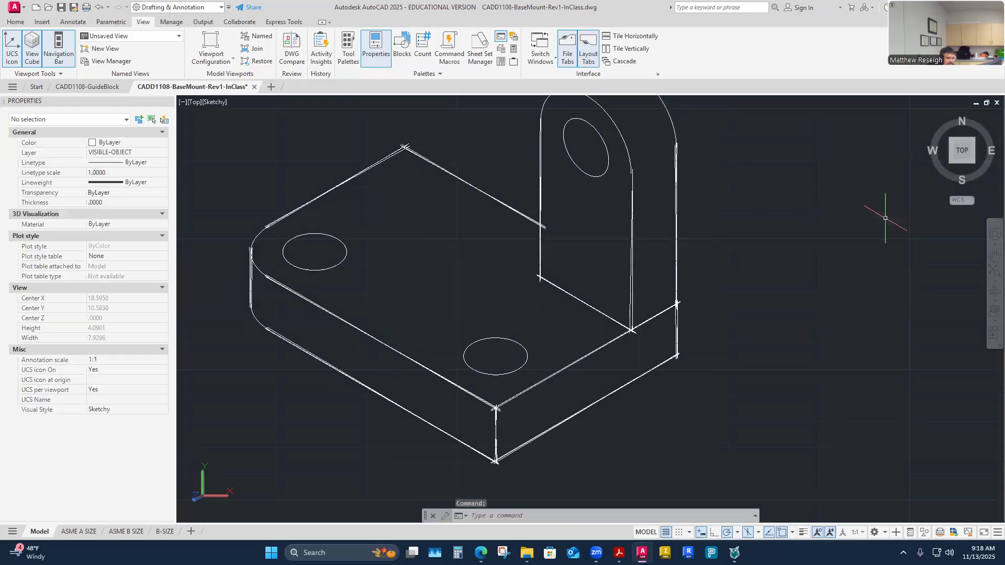
{"action": "left_click", "coordinate": [212, 102]}
{"action": "left_click", "coordinate": [247, 129]}
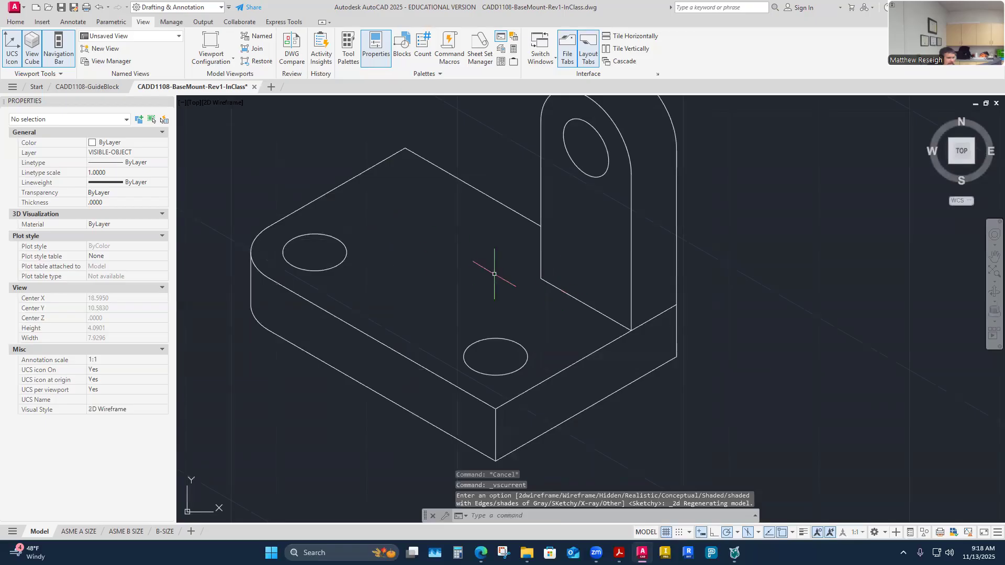
{"action": "scroll", "coordinate": [547, 277], "scroll_direction": "down", "scroll_amount": 6}
{"action": "scroll", "coordinate": [494, 274], "scroll_direction": "up", "scroll_amount": 4}
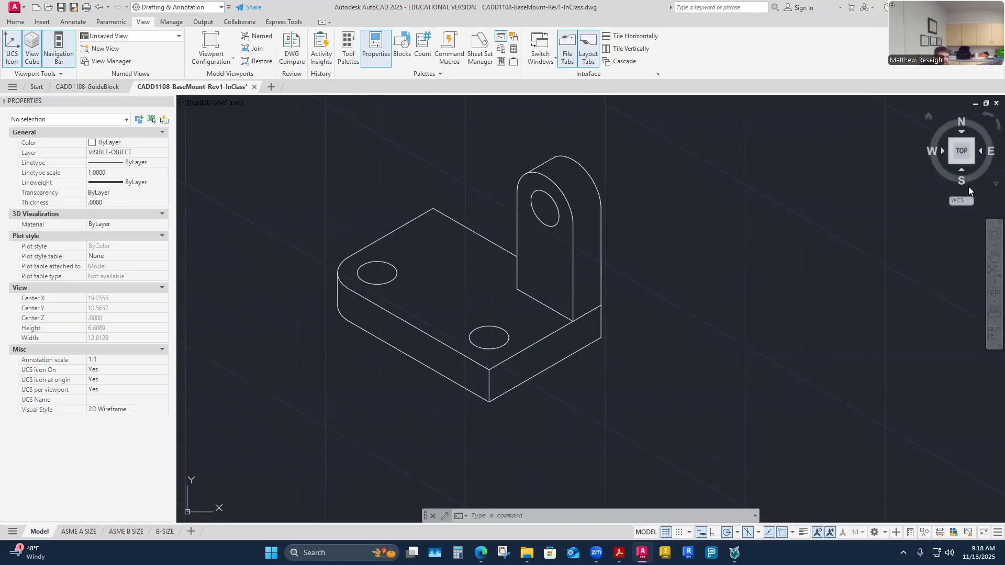
Try the Perspective projection on the isometric base mount and return the visual style to 2D Wireframe
{"action": "left_click", "coordinate": [990, 186]}
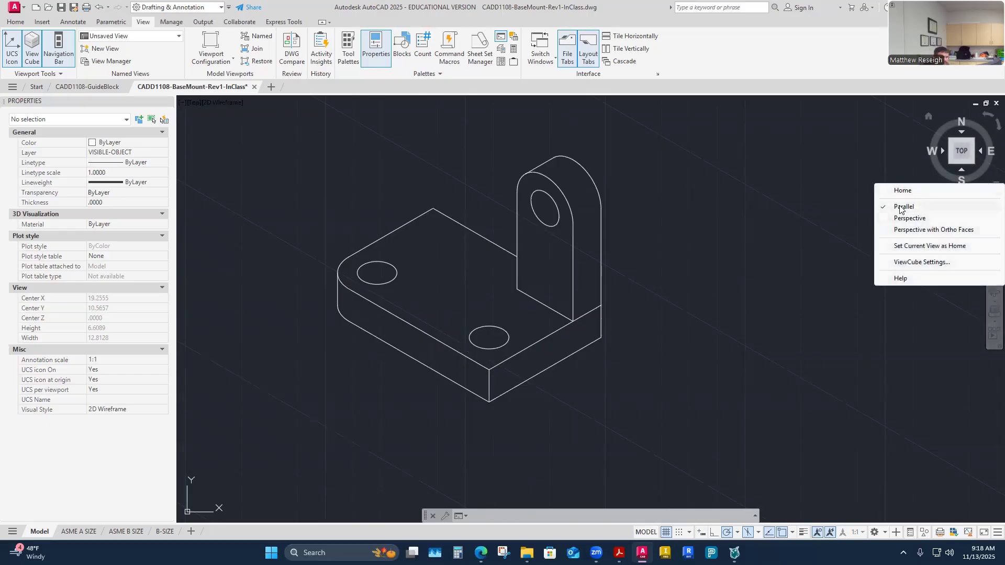
{"action": "left_click", "coordinate": [906, 219]}
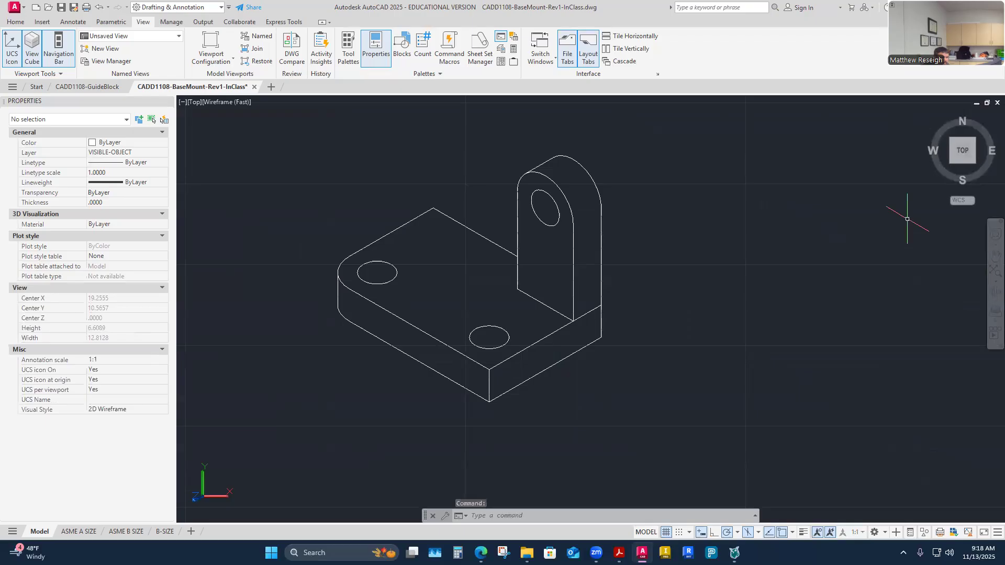
{"action": "left_click", "coordinate": [225, 101]}
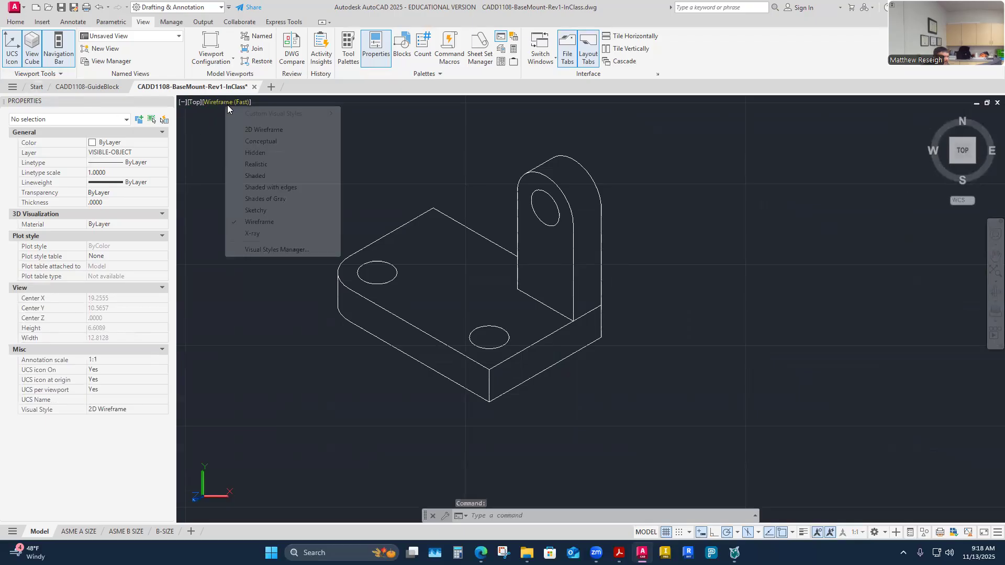
{"action": "left_click", "coordinate": [254, 131]}
Try the Perspective projection with the Conceptual visual style, and restore Parallel projection and 2D Wireframe
{"action": "right_click", "coordinate": [921, 186]}
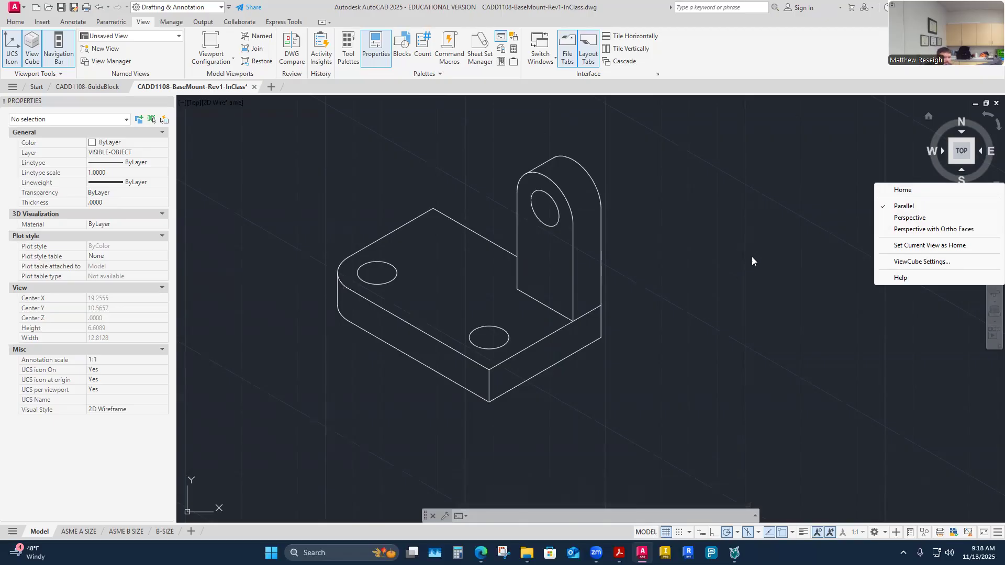
{"action": "left_click", "coordinate": [884, 218]}
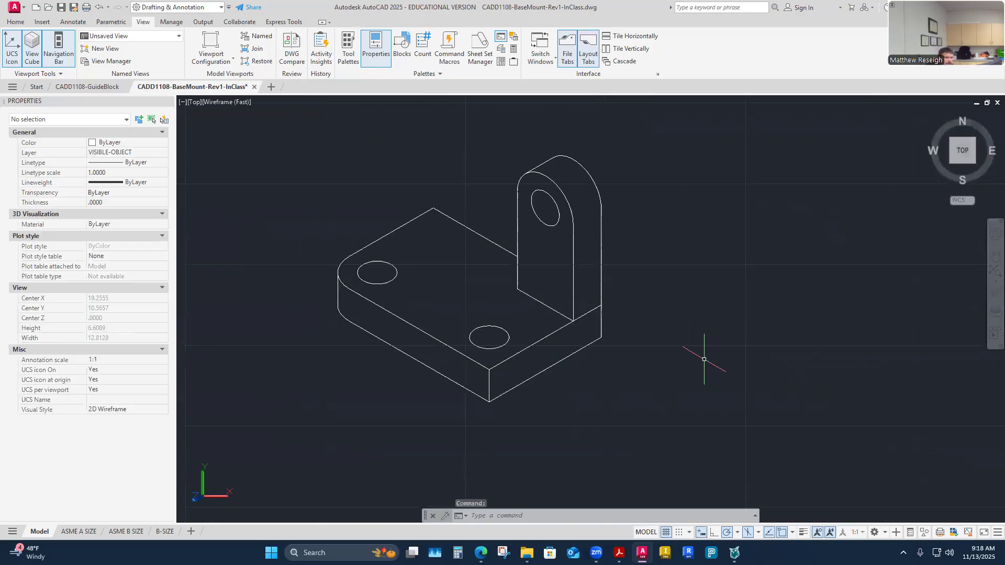
{"action": "left_click", "coordinate": [226, 102]}
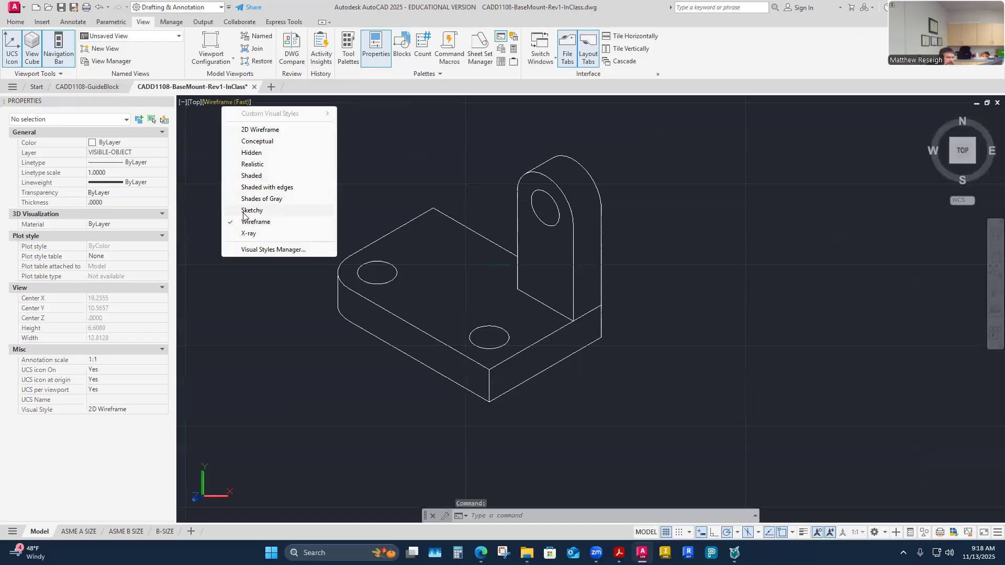
{"action": "left_click", "coordinate": [257, 141]}
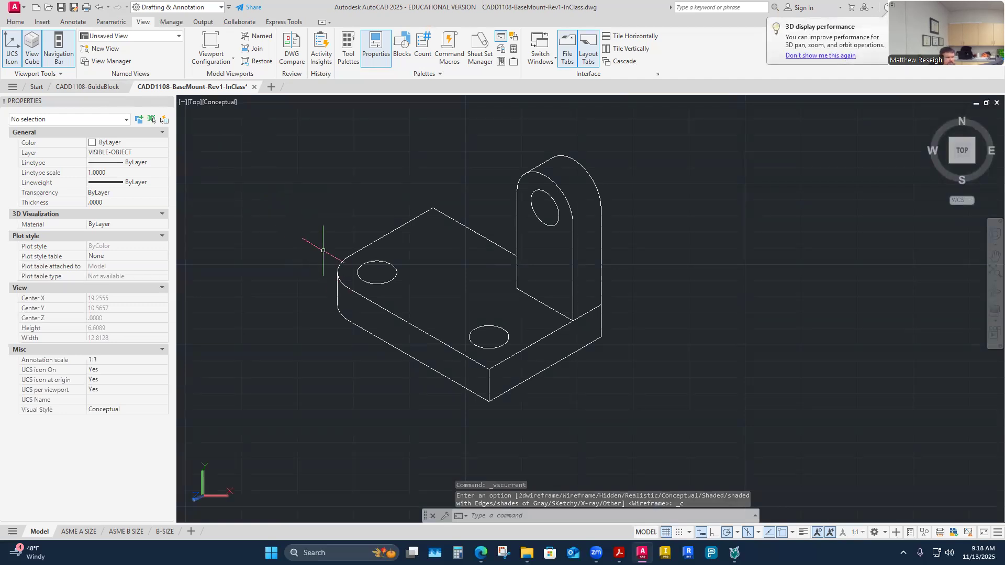
{"action": "left_click", "coordinate": [996, 184]}
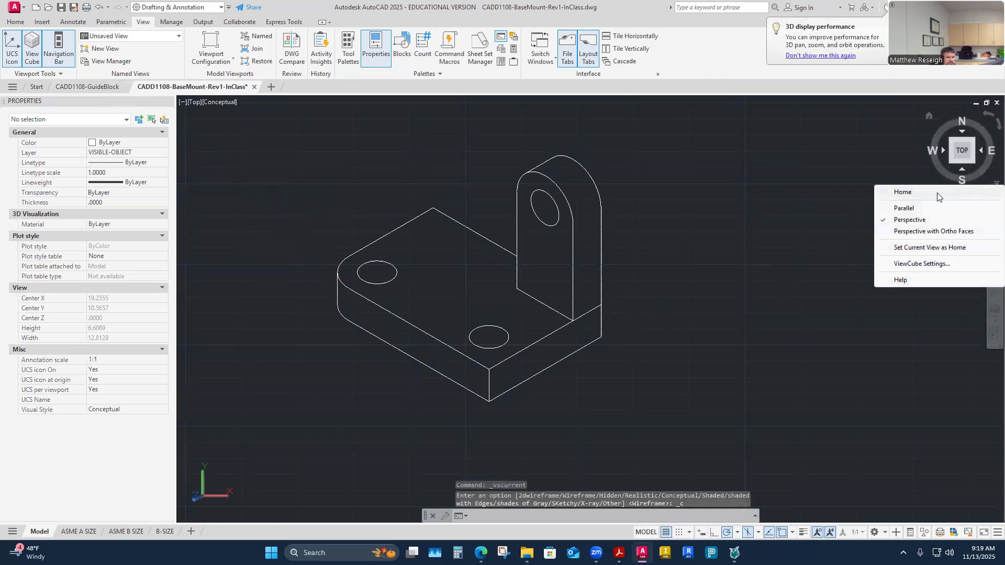
{"action": "left_click", "coordinate": [904, 208]}
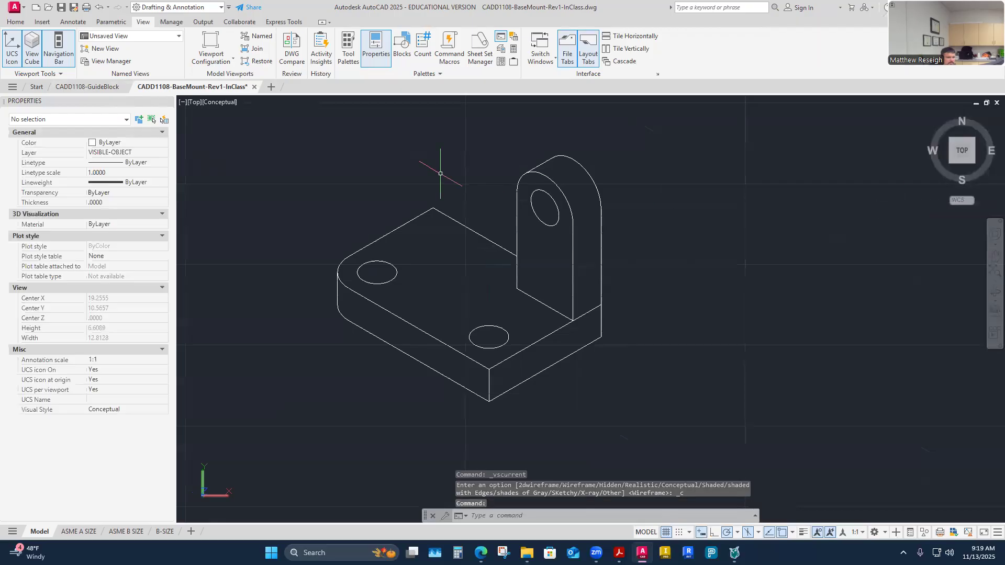
{"action": "left_click", "coordinate": [219, 103]}
{"action": "left_click", "coordinate": [256, 130]}
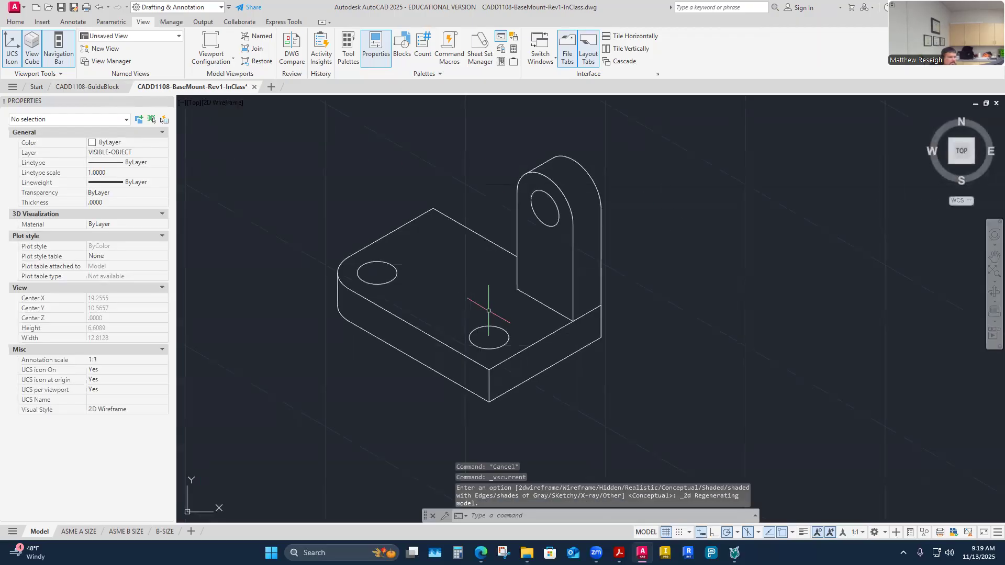
{"action": "right_click", "coordinate": [979, 184]}
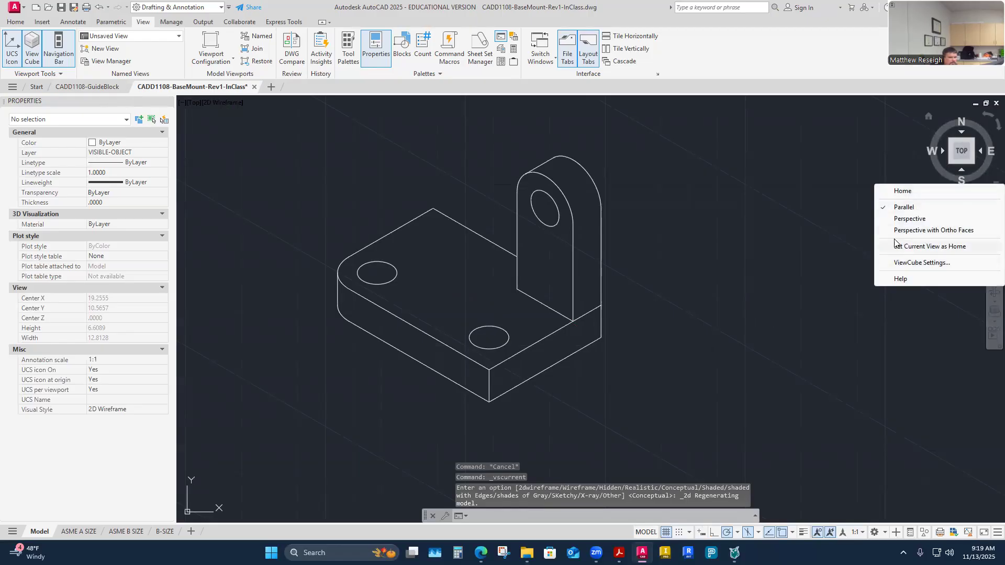
{"action": "left_click", "coordinate": [795, 298]}
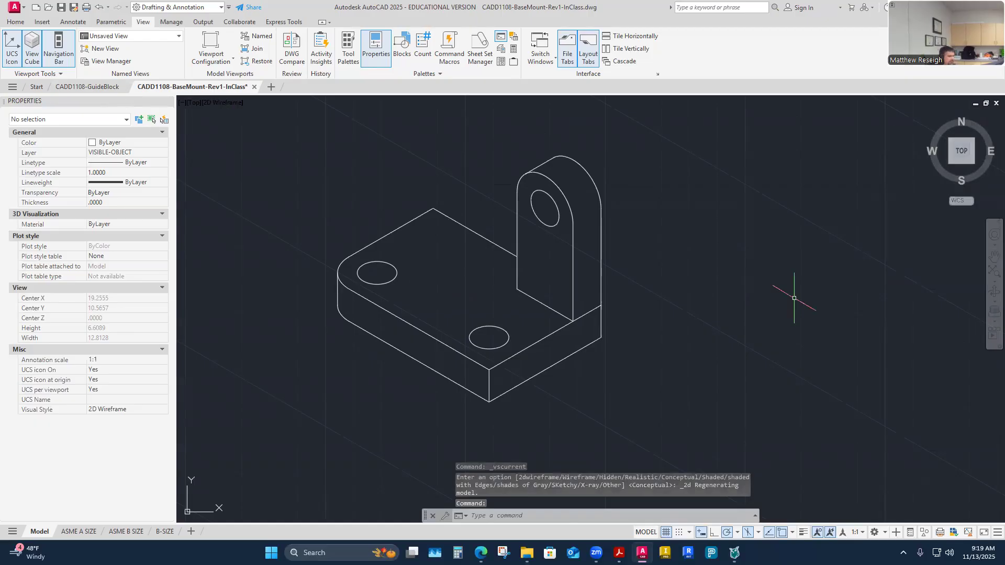
{"action": "key", "text": "Escape"}
In the B-SIZE layout, stretch the orthographic viewport's lower edge and upper corner to a height of about 7.35
{"action": "scroll", "coordinate": [696, 240], "scroll_direction": "down", "scroll_amount": 6}
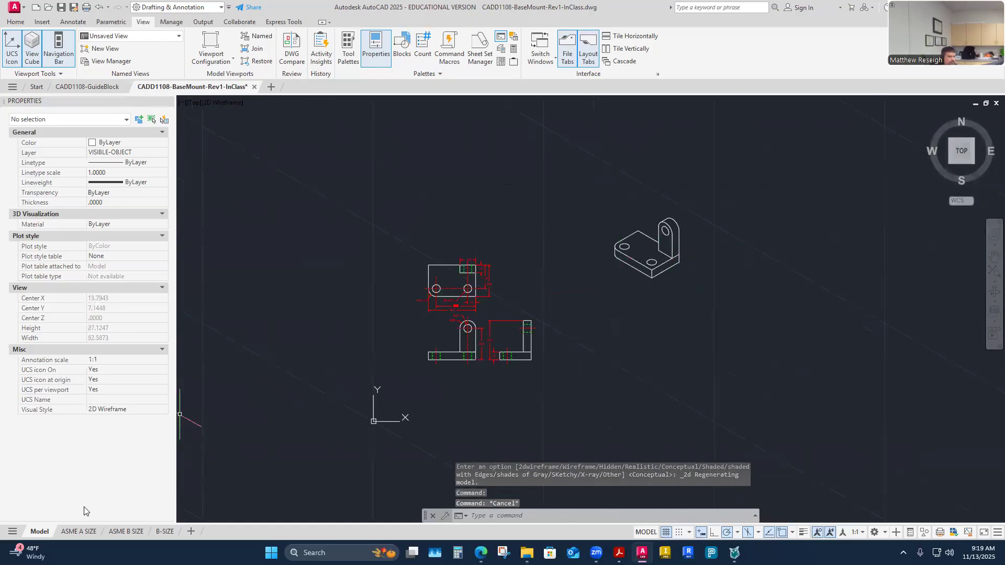
{"action": "left_click", "coordinate": [126, 531]}
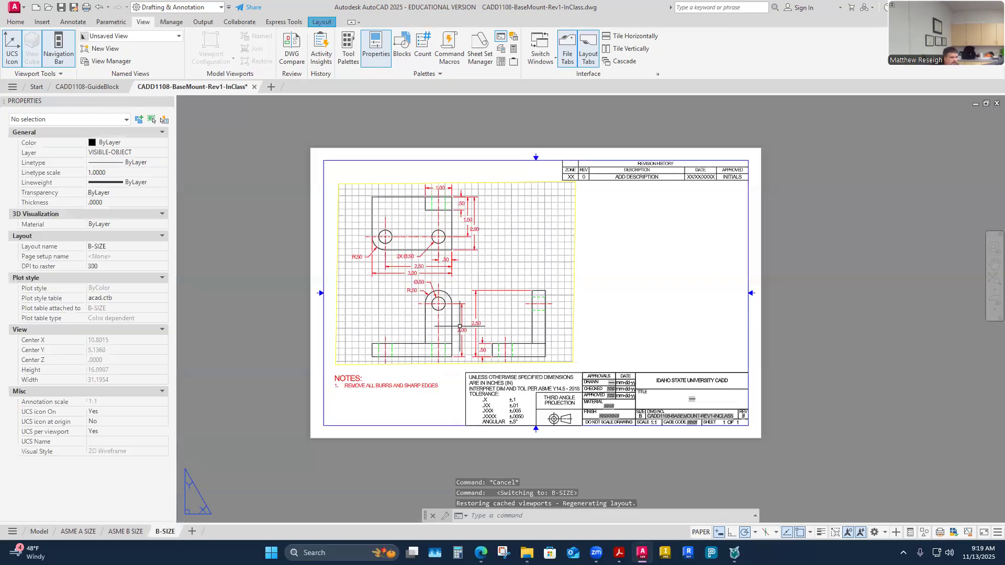
{"action": "scroll", "coordinate": [436, 372], "scroll_direction": "up", "scroll_amount": 2}
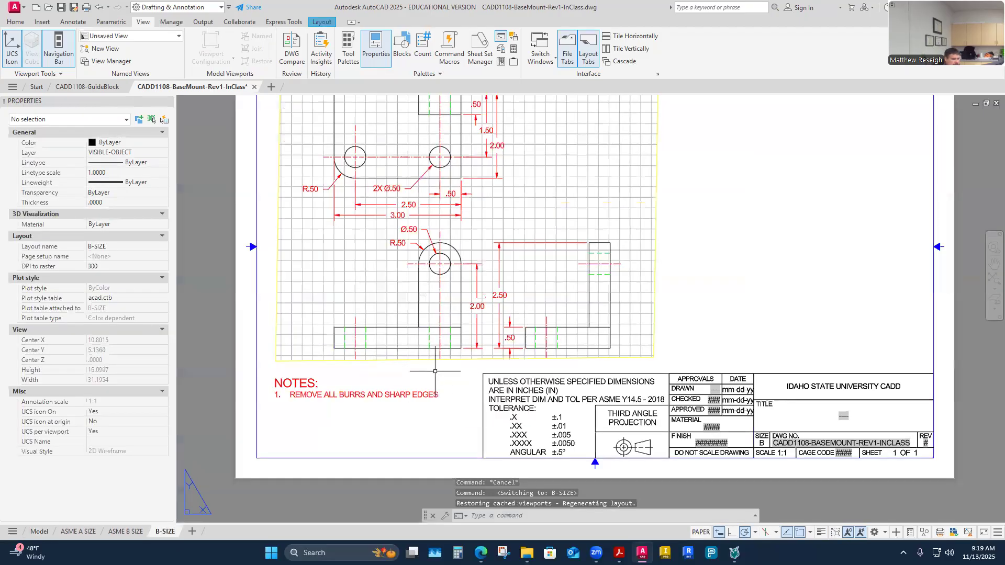
{"action": "left_click", "coordinate": [436, 359]}
{"action": "left_click", "coordinate": [465, 360]}
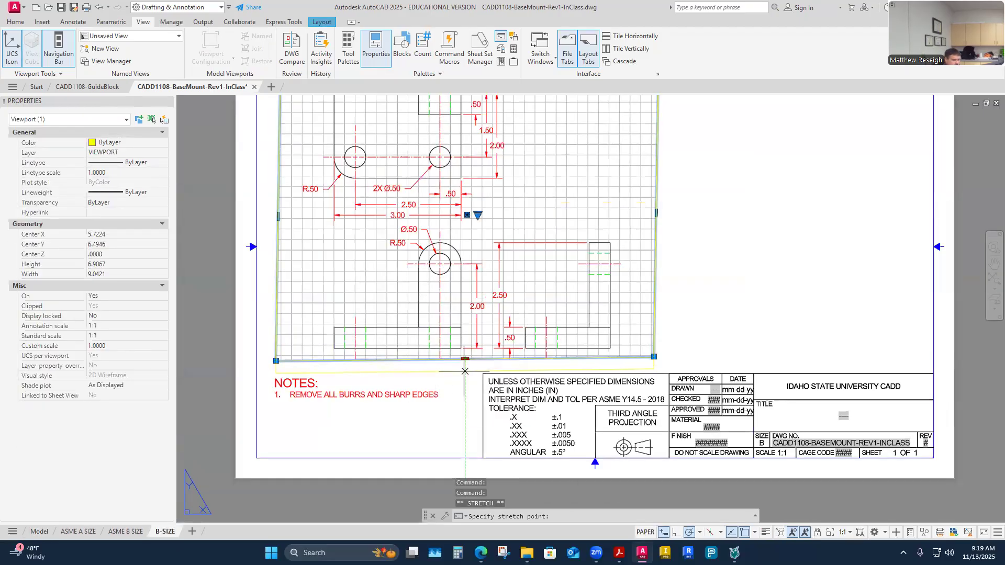
{"action": "scroll", "coordinate": [544, 298], "scroll_direction": "down", "scroll_amount": 2}
{"action": "scroll", "coordinate": [618, 152], "scroll_direction": "up", "scroll_amount": 2}
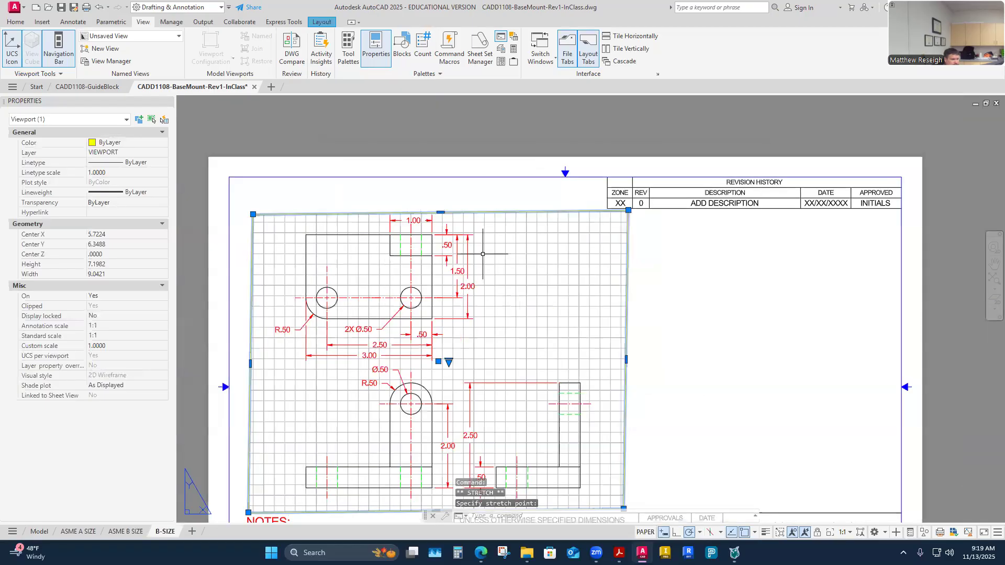
{"action": "left_click", "coordinate": [254, 204]}
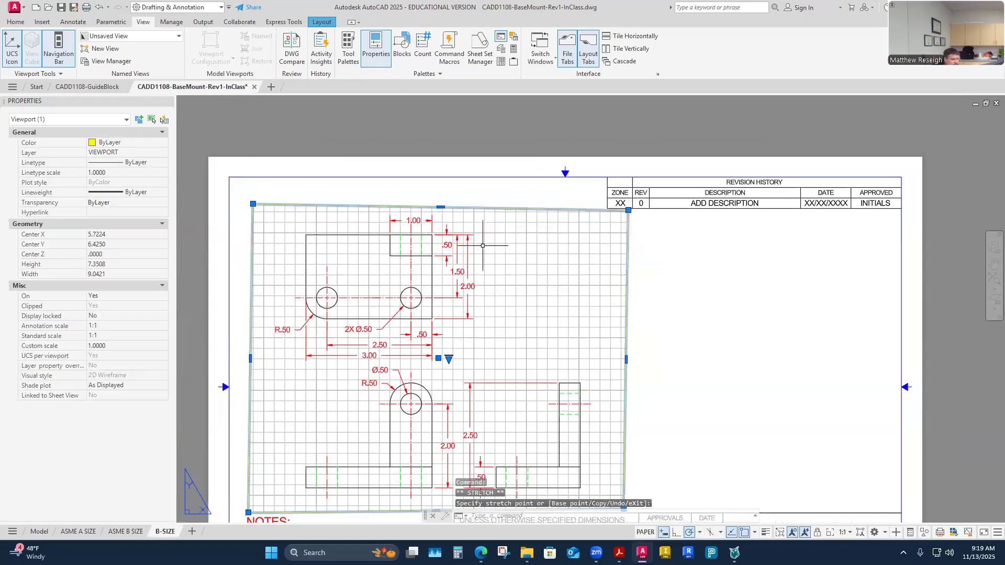
Stretch the orthographic viewport inward from both sides to about 8.28 wide and 7.25 high around the dimensioned views
{"action": "left_click", "coordinate": [626, 360]}
{"action": "left_click", "coordinate": [599, 360]}
{"action": "scroll", "coordinate": [602, 361], "scroll_direction": "down", "scroll_amount": 4}
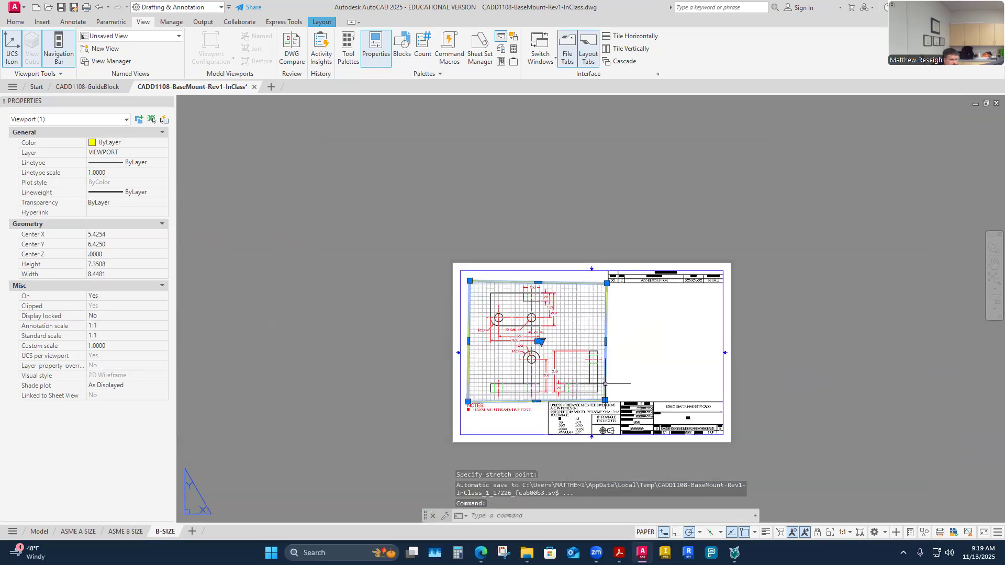
{"action": "scroll", "coordinate": [599, 391], "scroll_direction": "up", "scroll_amount": 2}
{"action": "scroll", "coordinate": [599, 400], "scroll_direction": "up", "scroll_amount": 2}
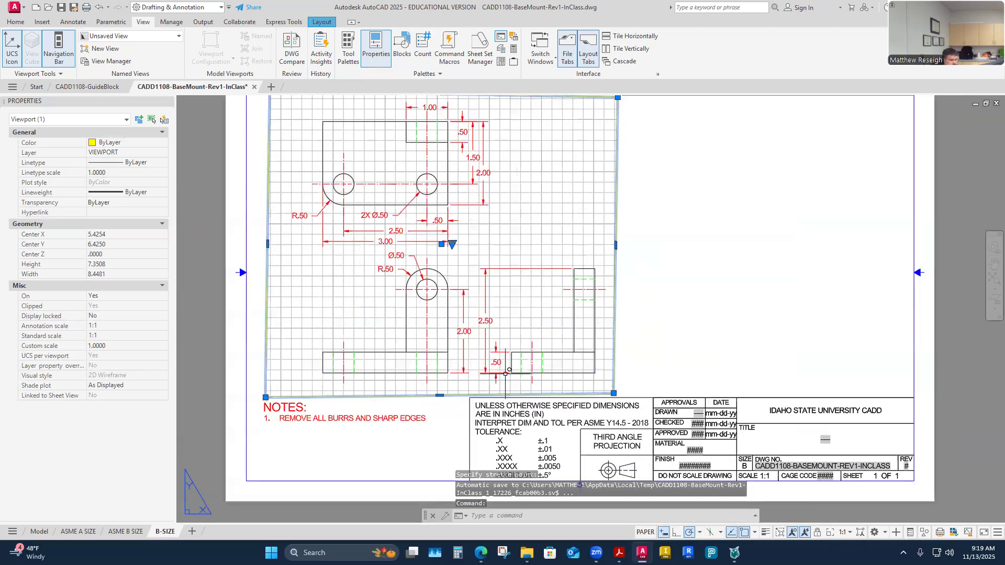
{"action": "left_click", "coordinate": [267, 244]}
{"action": "left_click", "coordinate": [275, 244]}
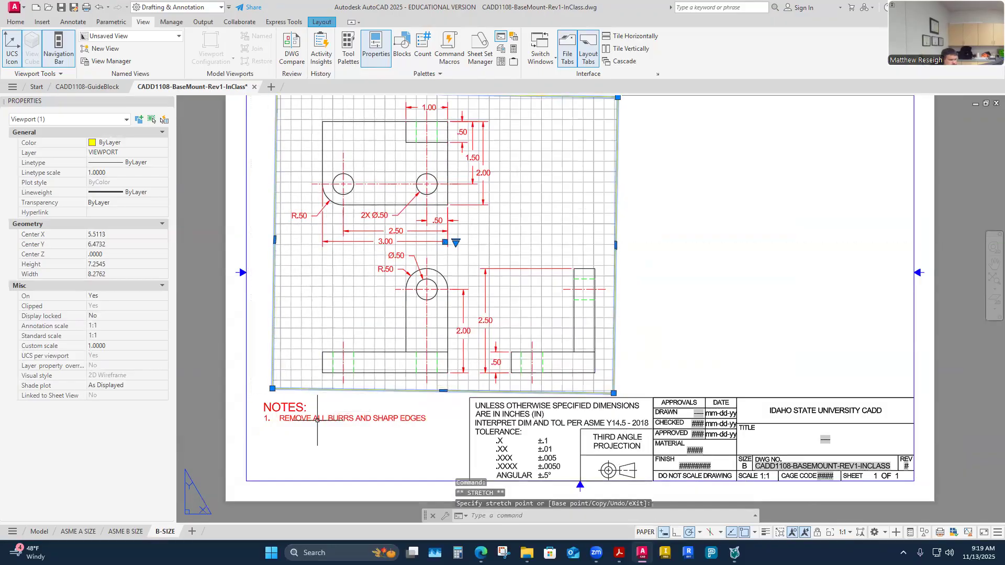
{"action": "left_click", "coordinate": [273, 388]}
Clear the viewport selection and make VIEWPORT the current layer
{"action": "left_click", "coordinate": [323, 22]}
{"action": "left_click", "coordinate": [146, 152]}
{"action": "left_click", "coordinate": [163, 152]}
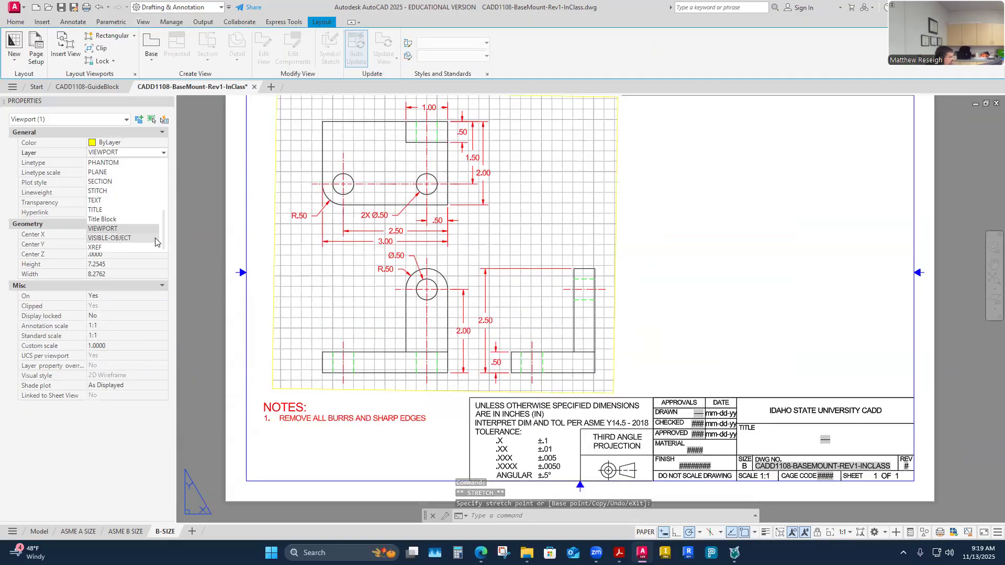
{"action": "key", "text": "Escape"}
{"action": "key", "text": "Escape"}
{"action": "left_click", "coordinate": [682, 205]}
{"action": "key", "text": "Escape"}
{"action": "key", "text": "Escape"}
{"action": "left_click", "coordinate": [150, 153]}
{"action": "left_click", "coordinate": [123, 236]}
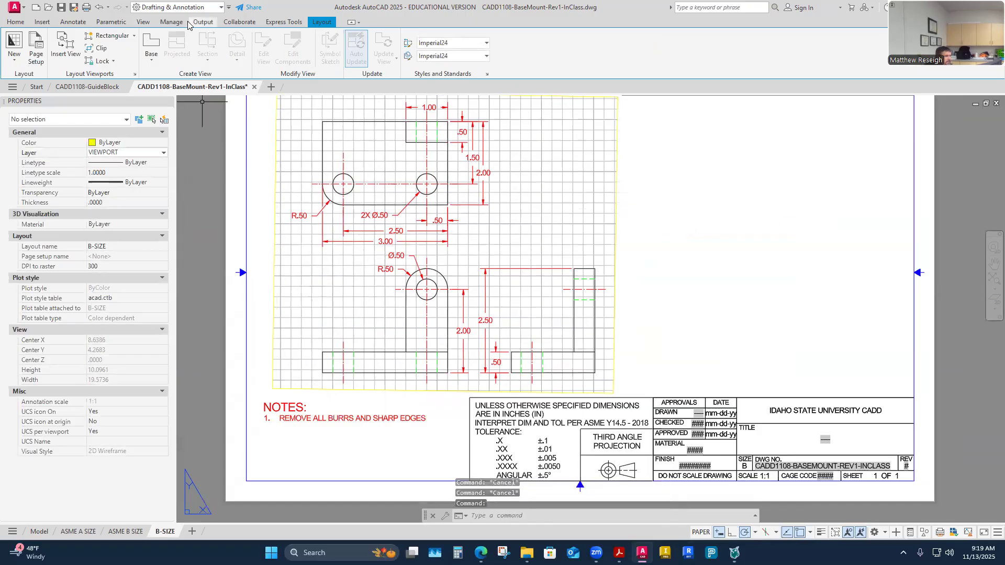
Create a rectangular viewport about 5.69 by 4.67 in the blank sheet area beside the orthographic views
{"action": "left_click", "coordinate": [116, 35]}
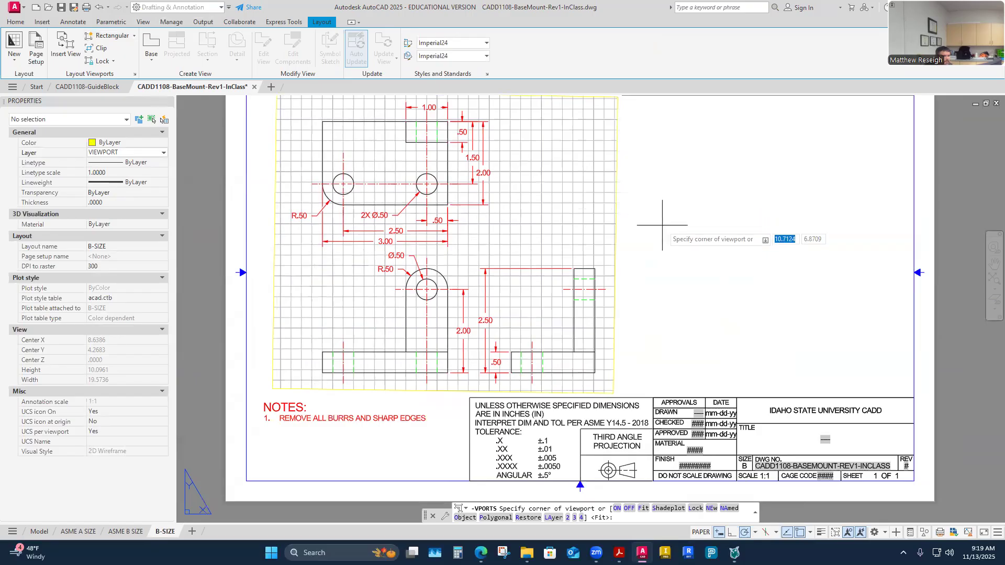
{"action": "scroll", "coordinate": [676, 225], "scroll_direction": "down", "scroll_amount": 2}
{"action": "scroll", "coordinate": [668, 202], "scroll_direction": "up", "scroll_amount": 2}
{"action": "left_click", "coordinate": [622, 186]}
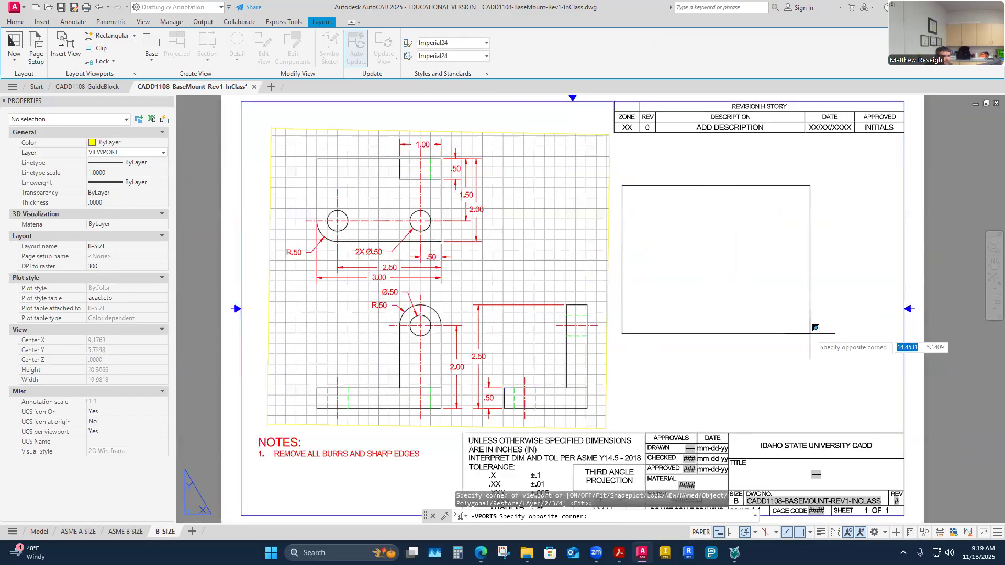
{"action": "left_click", "coordinate": [858, 379]}
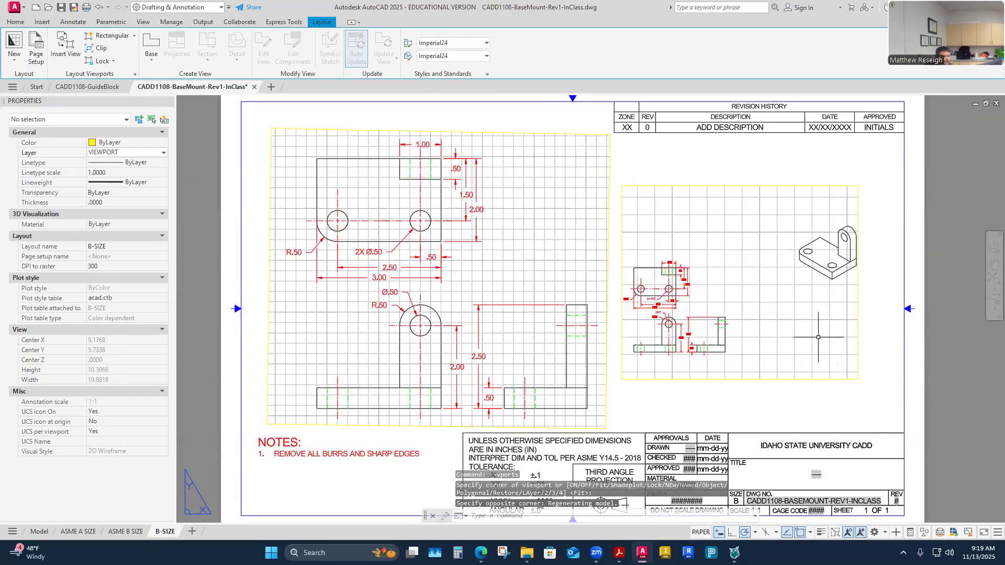
Set the new viewport's scale to 1:1, centre the isometric base mount in it, and return to paper space
{"action": "double_click", "coordinate": [818, 335]}
{"action": "middle_click_drag", "start_coordinate": [806, 329], "coordinate": [698, 359]}
{"action": "left_click", "coordinate": [850, 533]}
{"action": "left_click", "coordinate": [549, 278]}
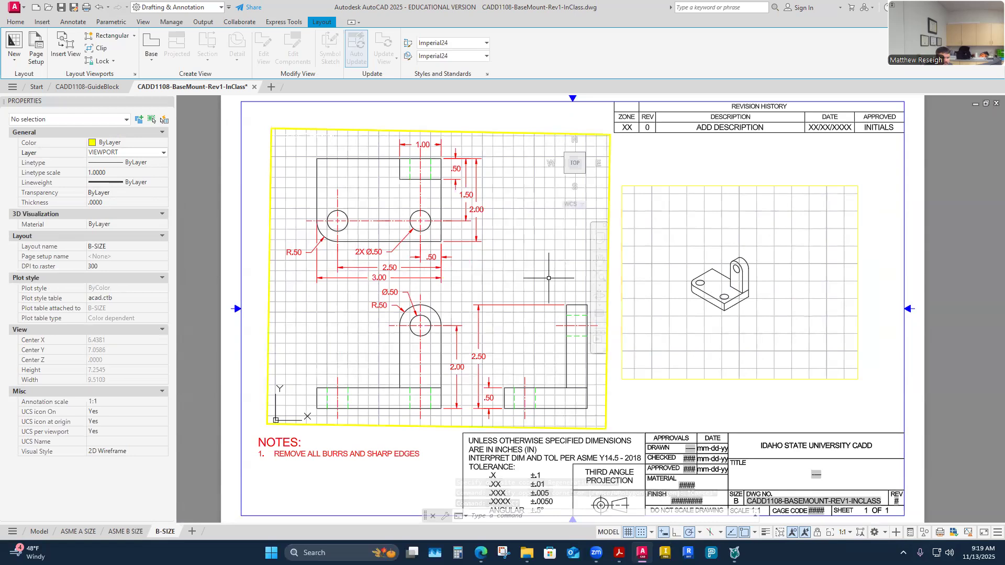
{"action": "left_click", "coordinate": [787, 338]}
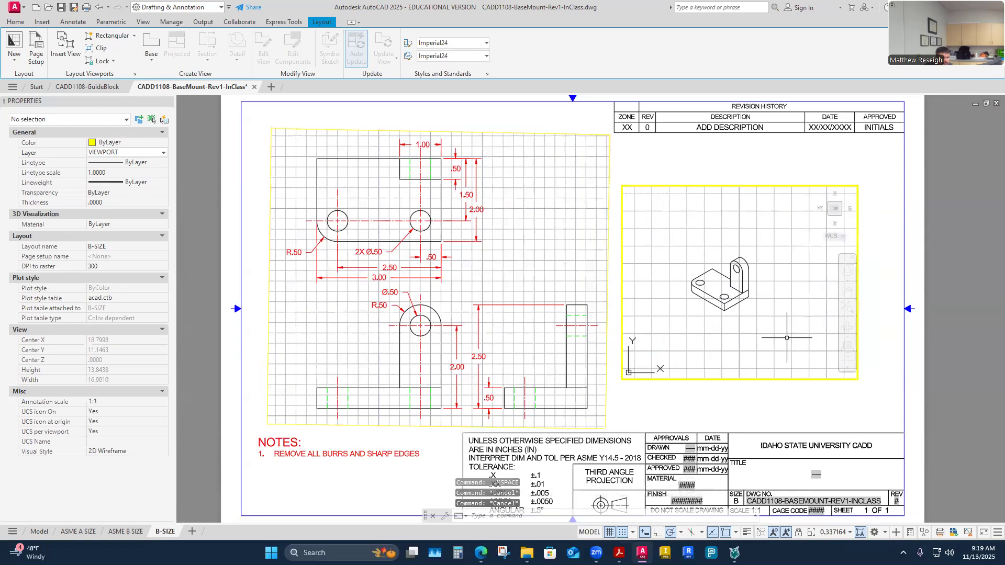
{"action": "left_click", "coordinate": [850, 532]}
{"action": "left_click", "coordinate": [825, 230]}
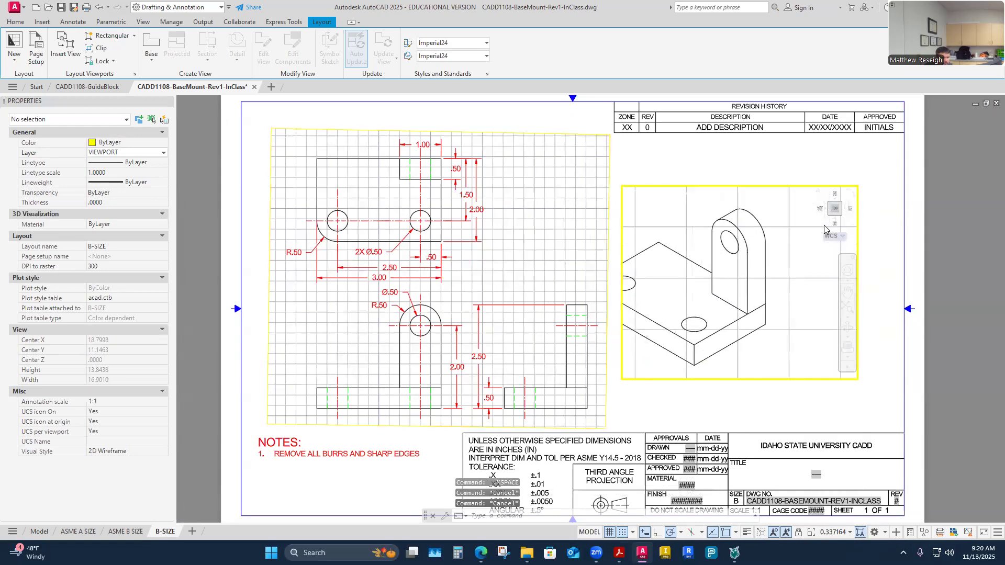
{"action": "middle_click_drag", "start_coordinate": [738, 364], "coordinate": [788, 354]}
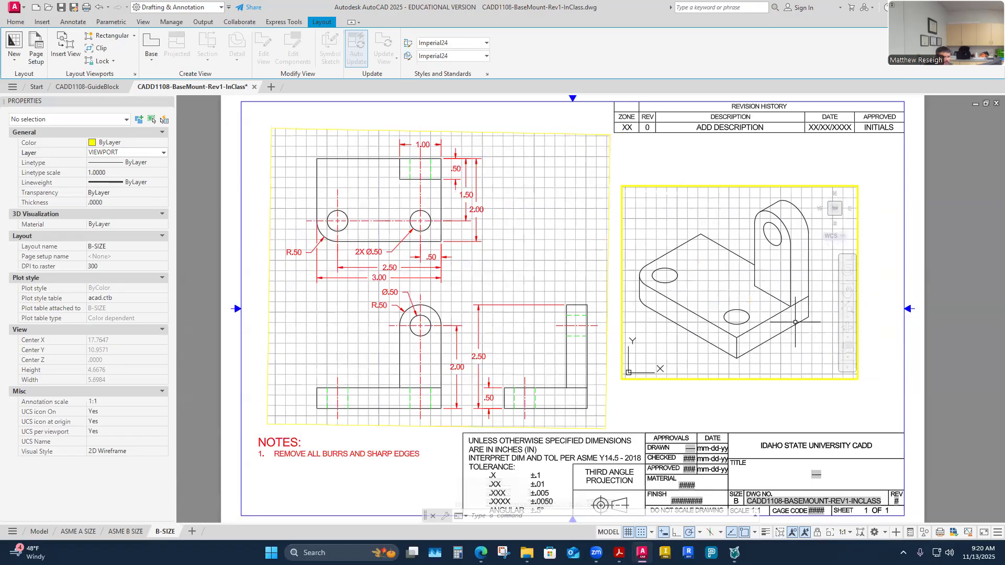
{"action": "double_click", "coordinate": [791, 174]}
Move the isometric viewport to the area beneath the revision history block, centred at about 12.19, 7.07
{"action": "left_click", "coordinate": [753, 187]}
{"action": "key", "text": "Escape"}
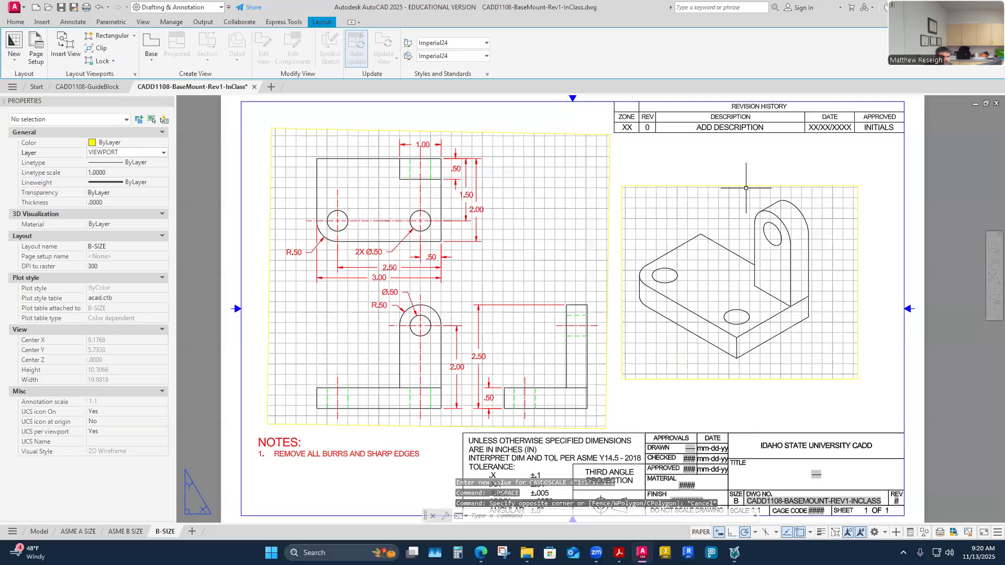
{"action": "left_click", "coordinate": [746, 187]}
{"action": "left_click", "coordinate": [740, 282]}
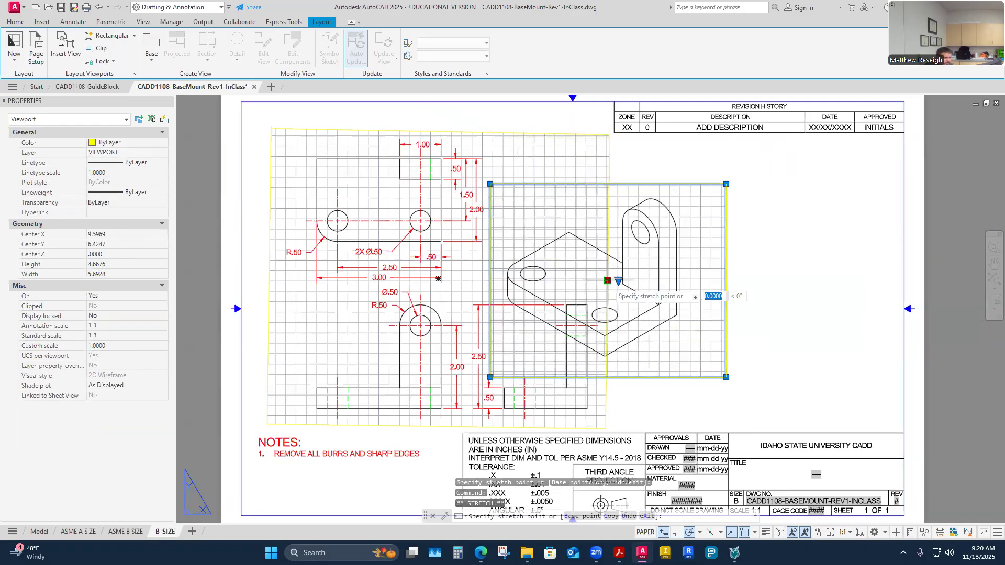
{"action": "left_click", "coordinate": [607, 230]}
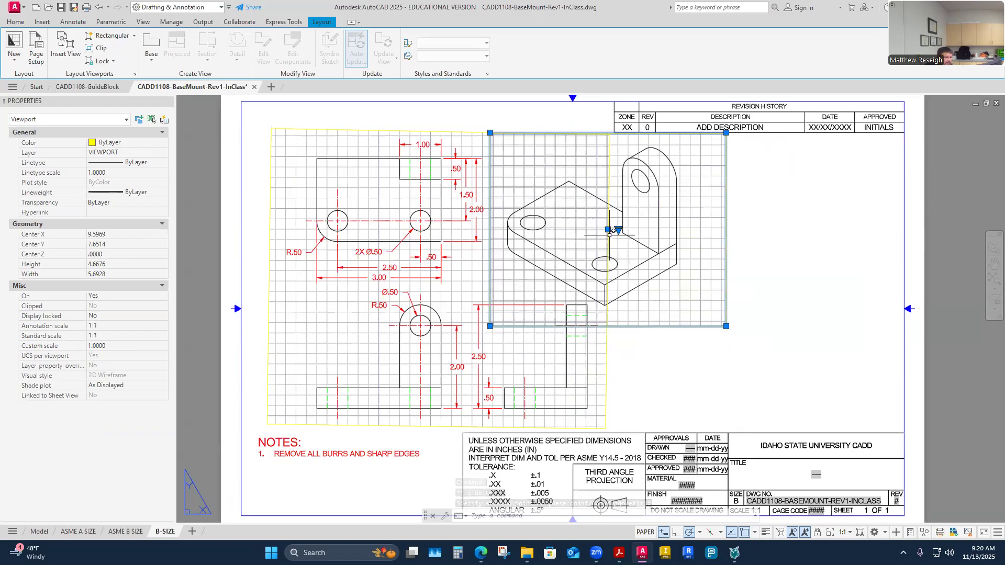
{"action": "left_click", "coordinate": [608, 229]}
{"action": "left_click", "coordinate": [676, 253]}
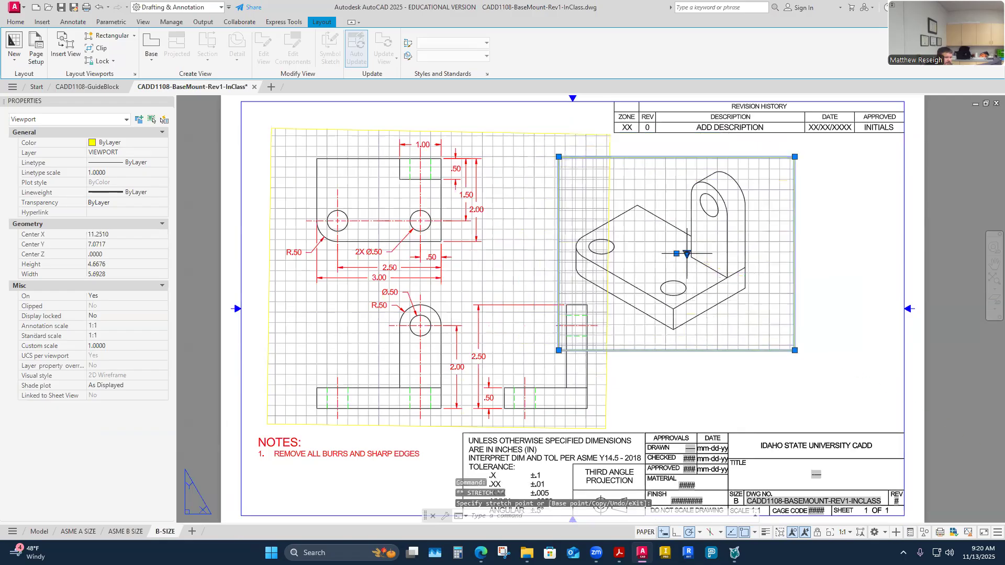
{"action": "left_click", "coordinate": [677, 253]}
{"action": "left_click", "coordinate": [715, 253]}
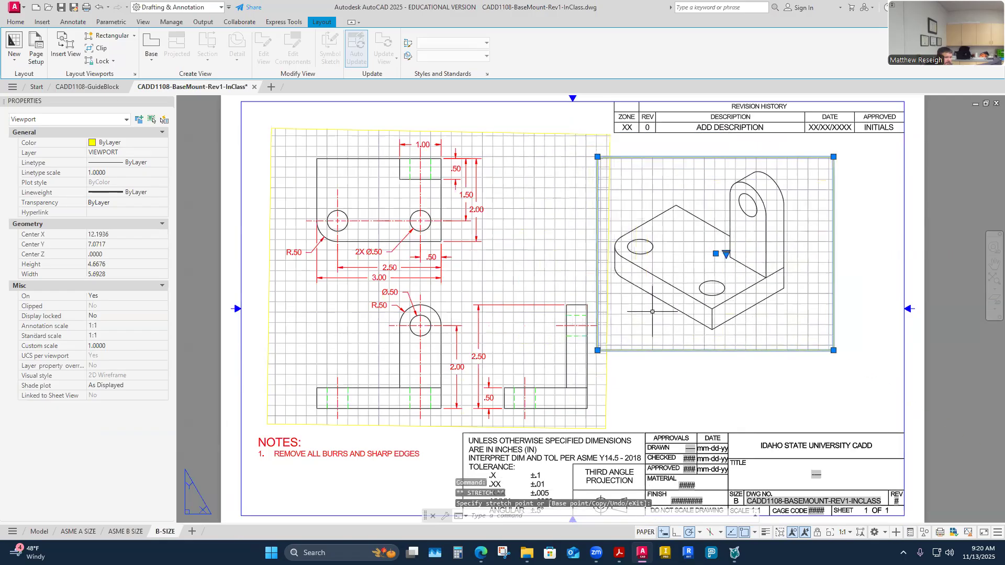
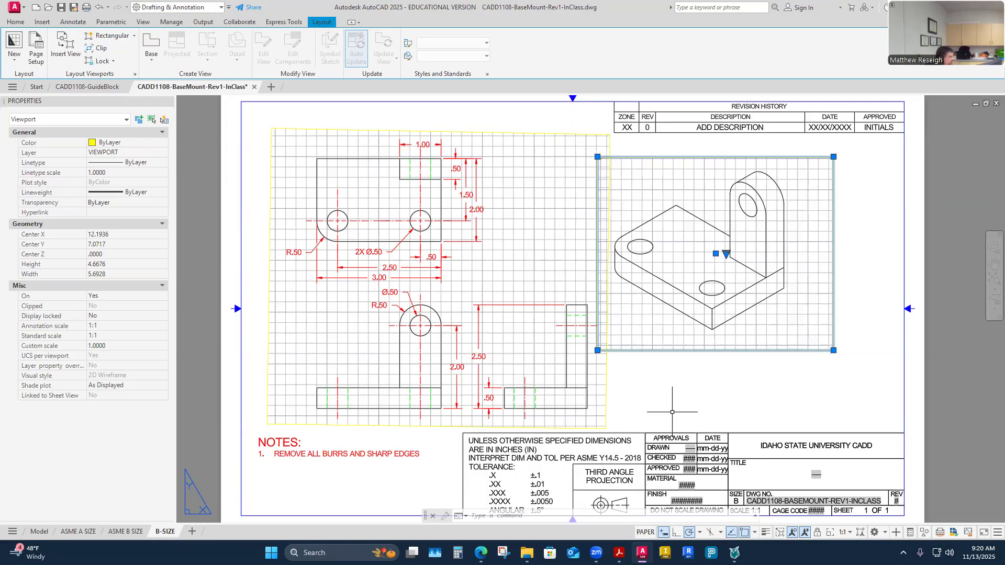
Move the isometric viewport mostly off the sheet, beyond its left edge, centred at about -1.14, 9.19
{"action": "left_click", "coordinate": [716, 254]}
{"action": "scroll", "coordinate": [716, 254], "scroll_direction": "down", "scroll_amount": 2}
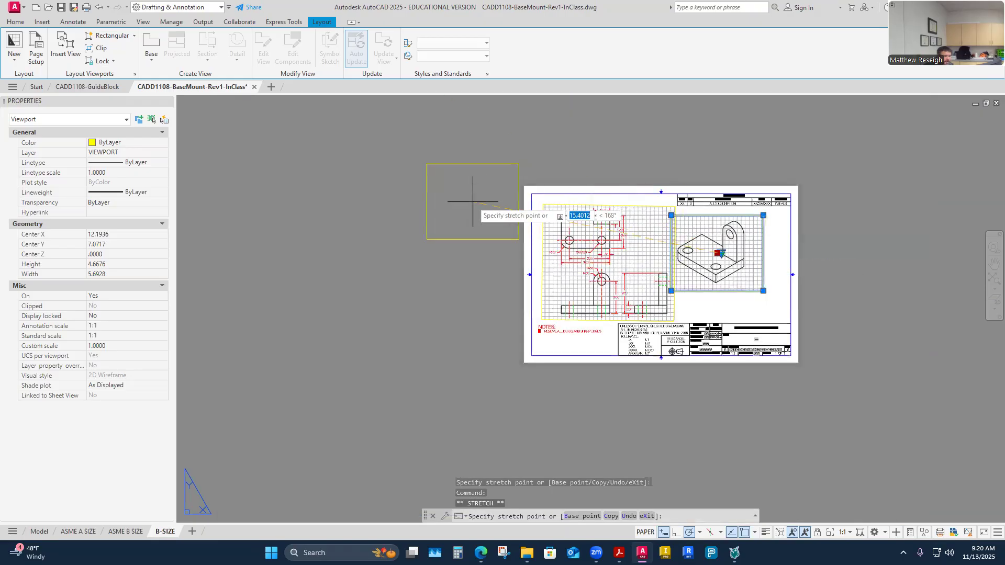
{"action": "scroll", "coordinate": [483, 224], "scroll_direction": "up", "scroll_amount": 2}
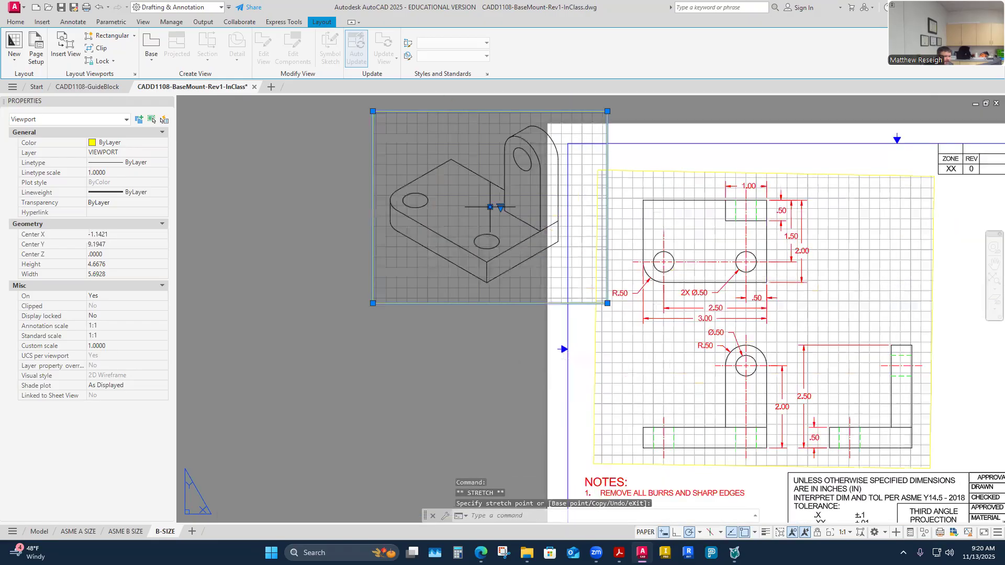
{"action": "scroll", "coordinate": [544, 287], "scroll_direction": "down", "scroll_amount": 2}
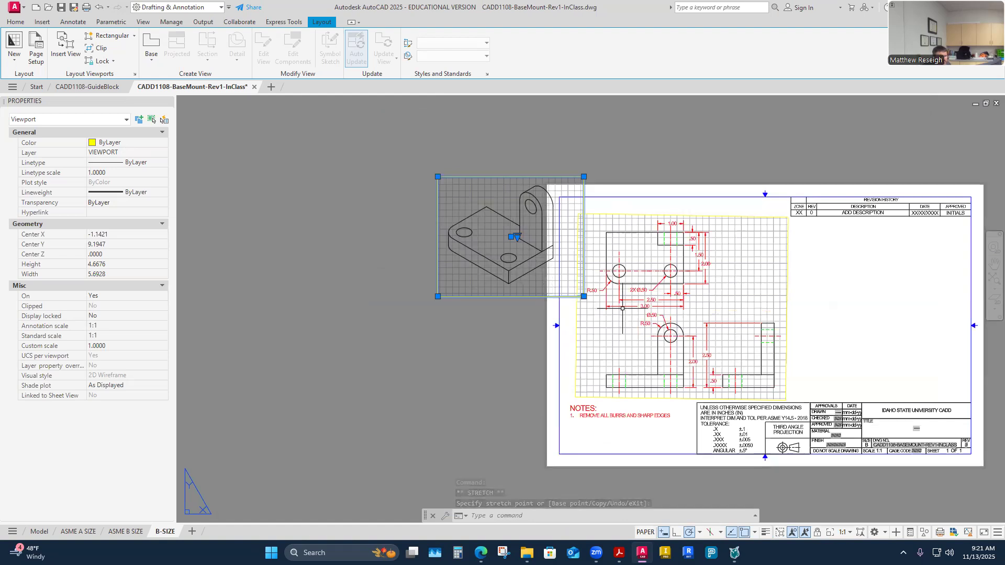
Move the isometric viewport back onto the sheet, centred at about 11.42, 6.69, so it overlaps the orthographic side view
{"action": "left_click", "coordinate": [511, 237]}
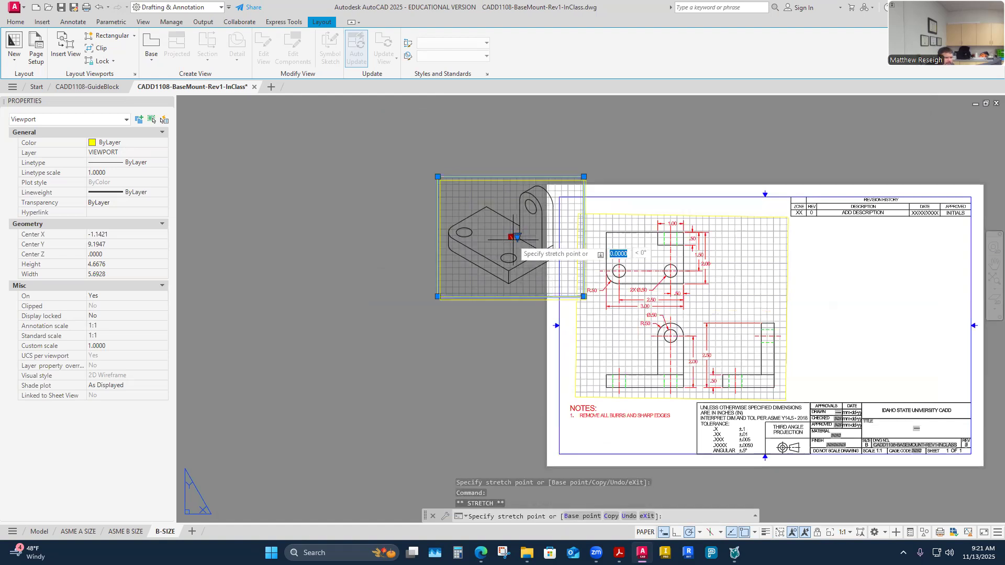
{"action": "left_click", "coordinate": [842, 298]}
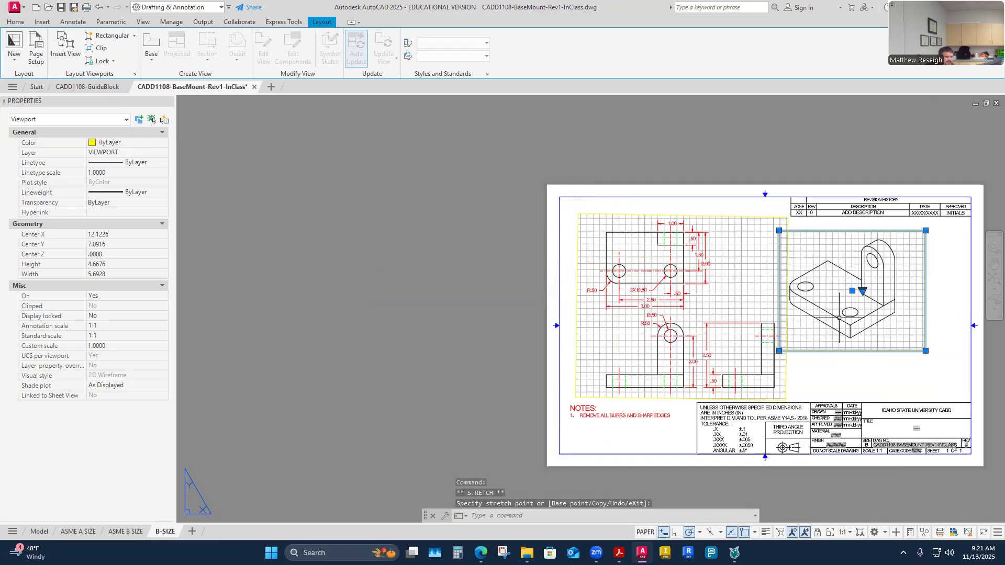
{"action": "left_click", "coordinate": [852, 293]}
{"action": "left_click", "coordinate": [834, 301]}
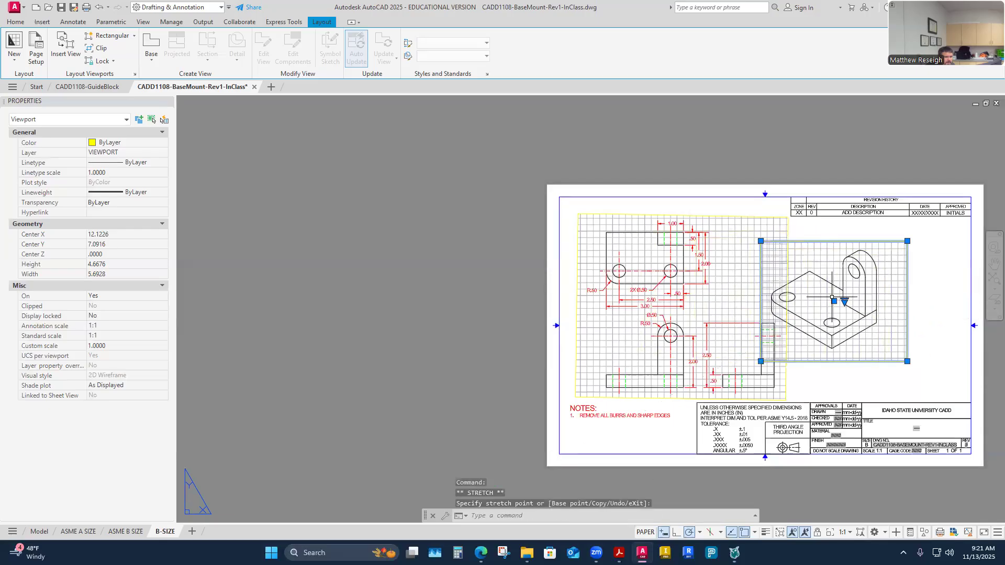
{"action": "scroll", "coordinate": [800, 331], "scroll_direction": "up", "scroll_amount": 2}
{"action": "scroll", "coordinate": [799, 330], "scroll_direction": "up", "scroll_amount": 2}
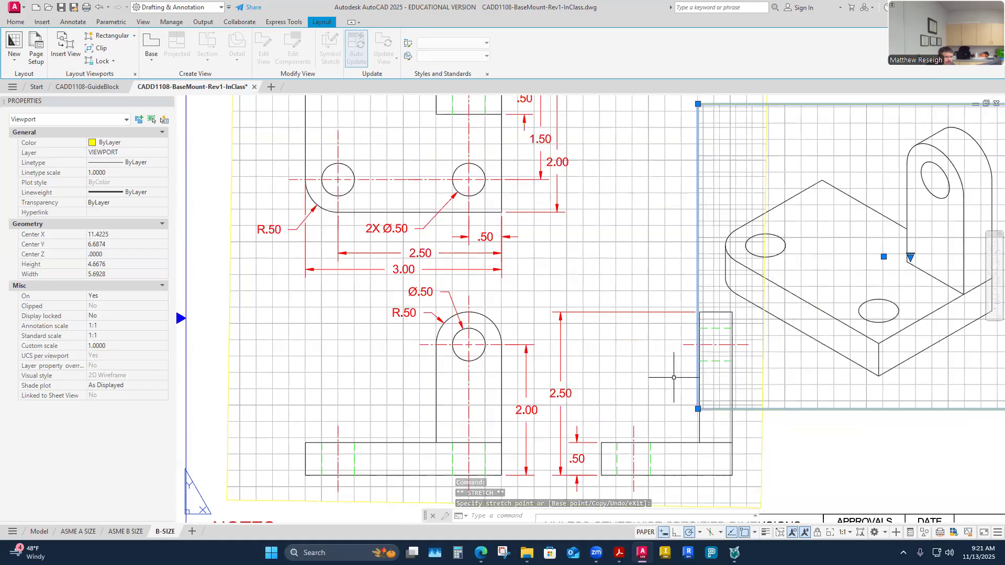
{"action": "scroll", "coordinate": [812, 372], "scroll_direction": "down", "scroll_amount": 2}
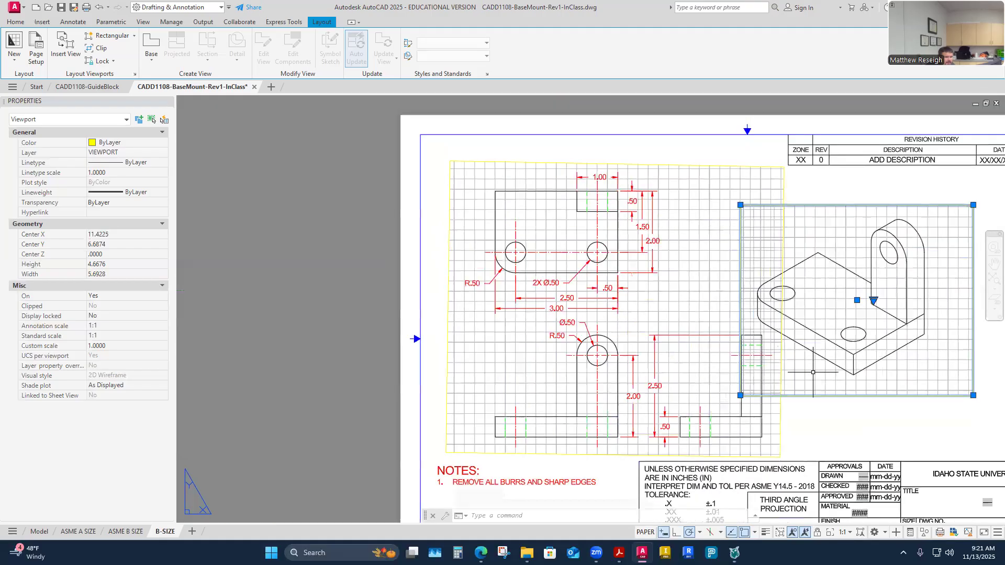
Move the isometric viewport off the sheet and back beneath the revision history block, centred at about 11.77, 7.37
{"action": "left_click", "coordinate": [857, 300]}
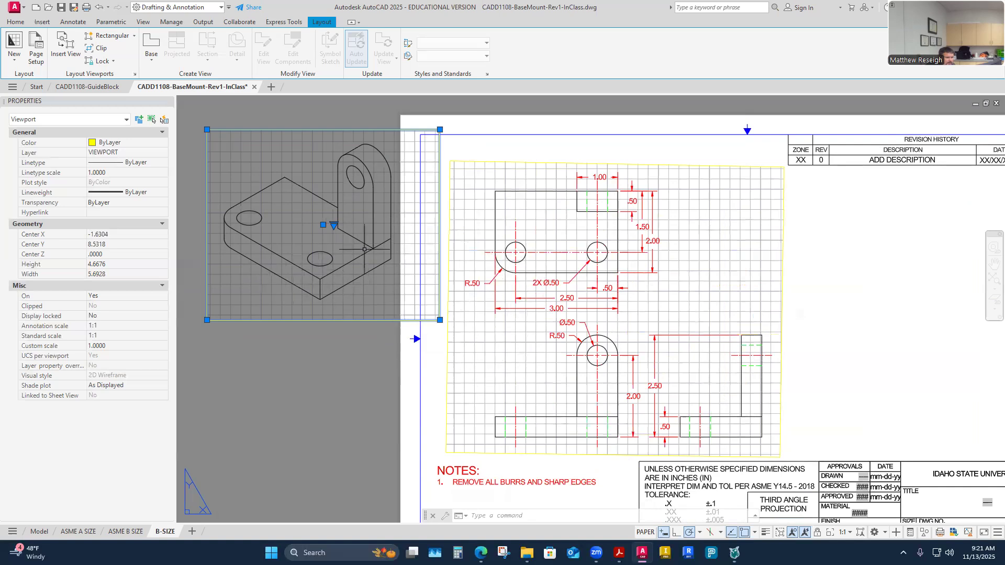
{"action": "left_click", "coordinate": [323, 226]}
{"action": "scroll", "coordinate": [323, 225], "scroll_direction": "down", "scroll_amount": 2}
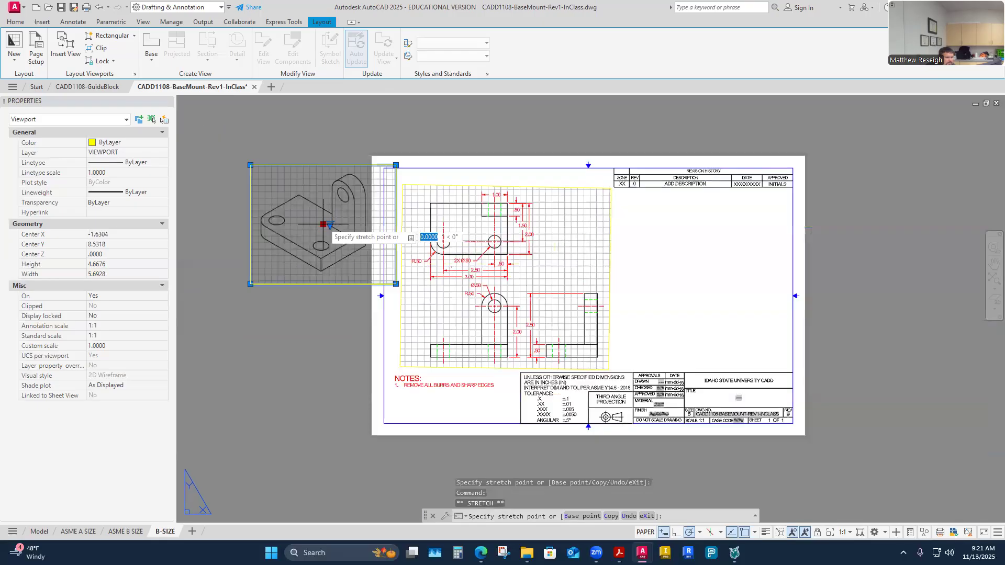
{"action": "left_click", "coordinate": [666, 254]}
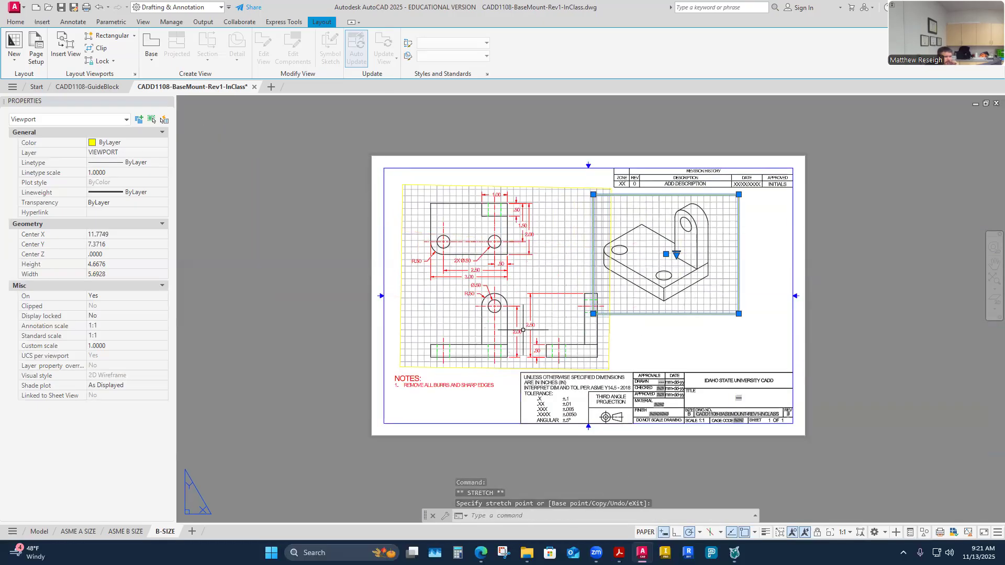
{"action": "scroll", "coordinate": [520, 286], "scroll_direction": "up", "scroll_amount": 2}
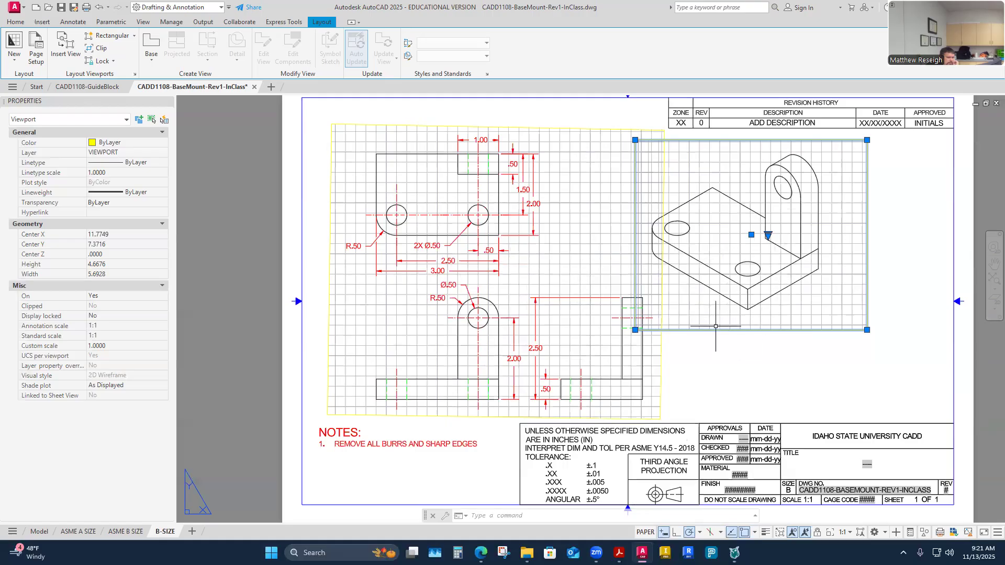
{"action": "scroll", "coordinate": [717, 321], "scroll_direction": "down", "scroll_amount": 2}
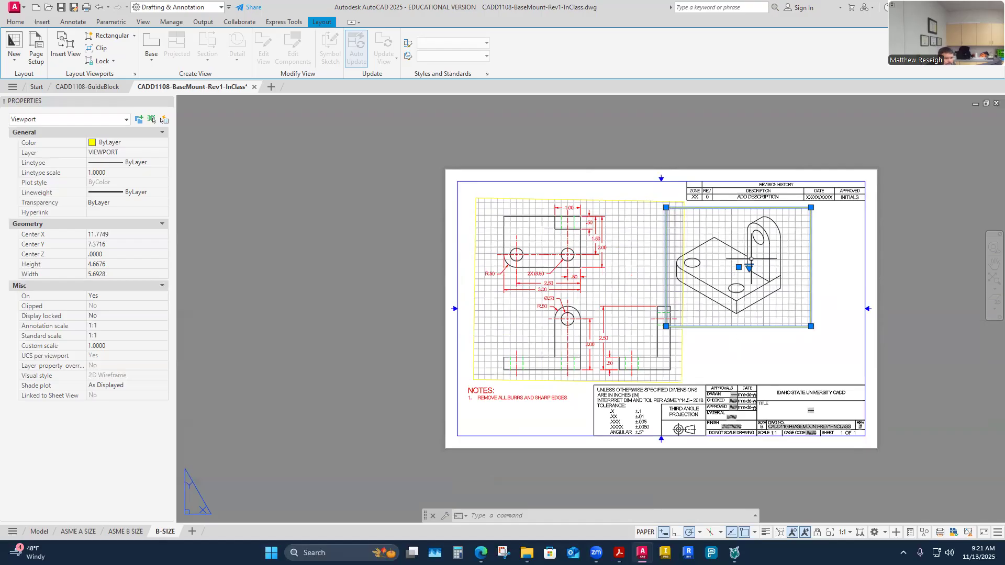
Move the isometric viewport clear of the orthographic views, against their viewport's right edge, centred at about 12.39, 6.75
{"action": "scroll", "coordinate": [739, 266], "scroll_direction": "up", "scroll_amount": 2}
{"action": "scroll", "coordinate": [739, 266], "scroll_direction": "up", "scroll_amount": 2}
{"action": "left_click", "coordinate": [735, 270]}
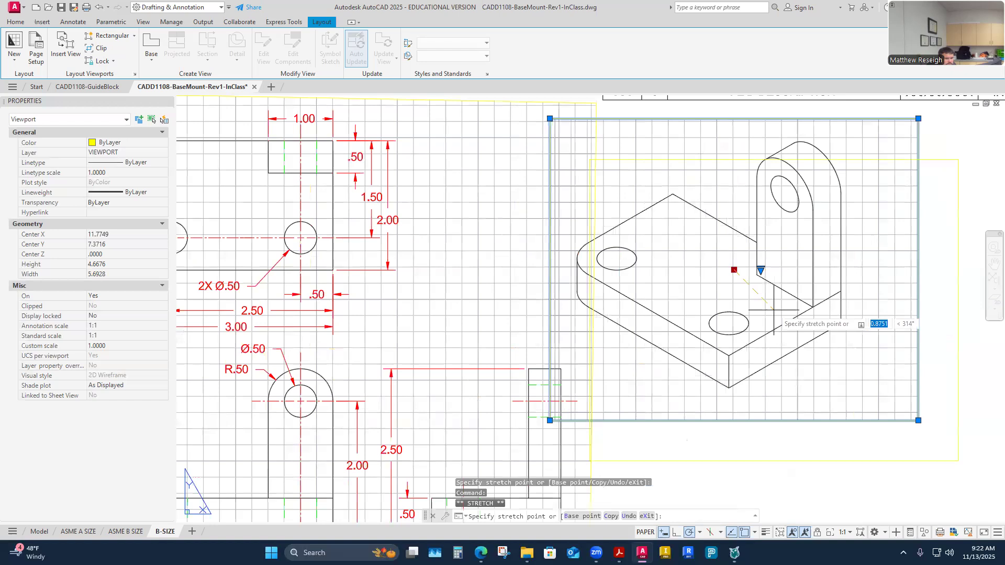
{"action": "scroll", "coordinate": [680, 297], "scroll_direction": "down", "scroll_amount": 2}
{"action": "scroll", "coordinate": [680, 297], "scroll_direction": "down", "scroll_amount": 2}
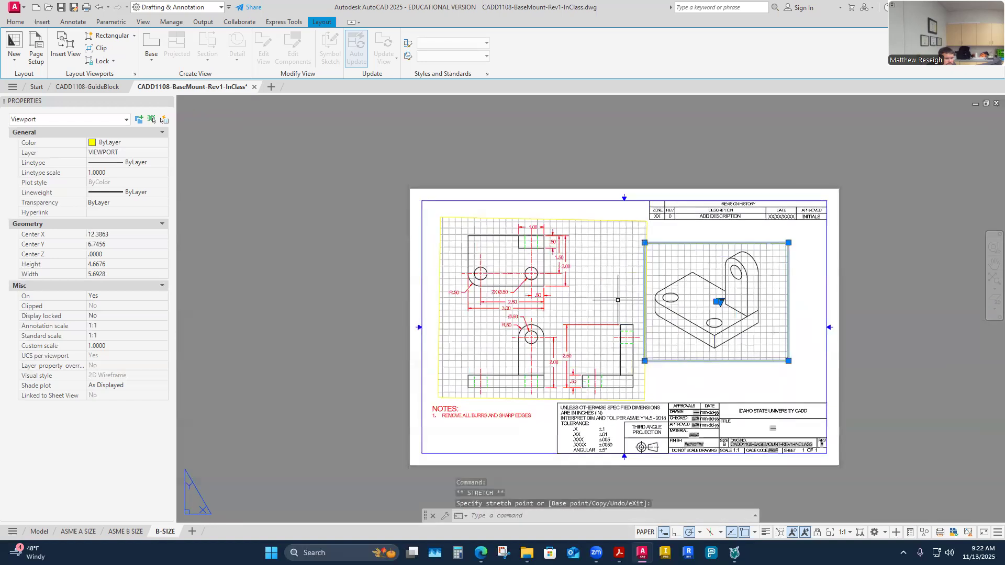
Activate the orthographic viewport and turn off its grid and snap
{"action": "scroll", "coordinate": [618, 300], "scroll_direction": "up", "scroll_amount": 2}
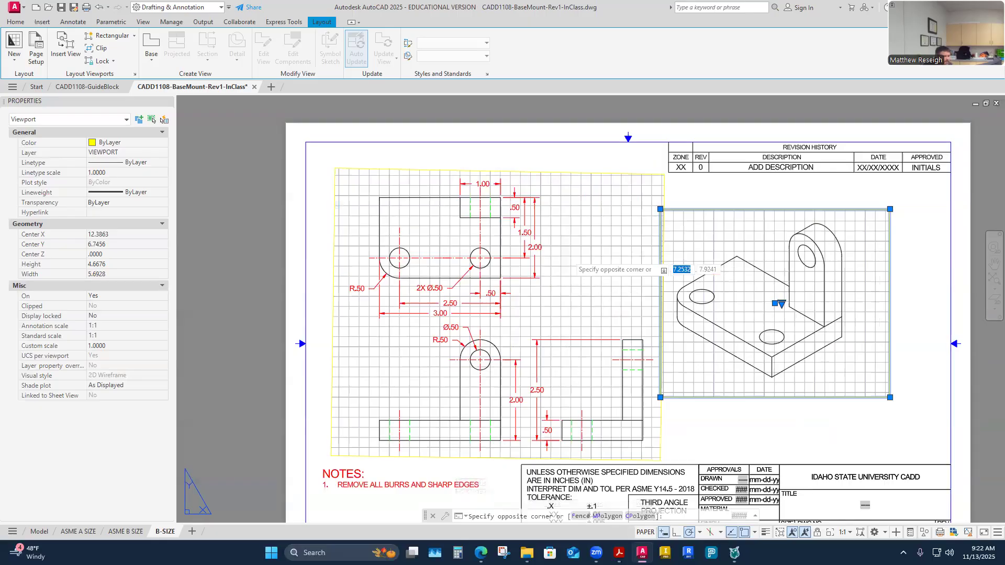
{"action": "double_click", "coordinate": [616, 294]}
{"action": "left_click", "coordinate": [628, 533]}
{"action": "left_click", "coordinate": [641, 533]}
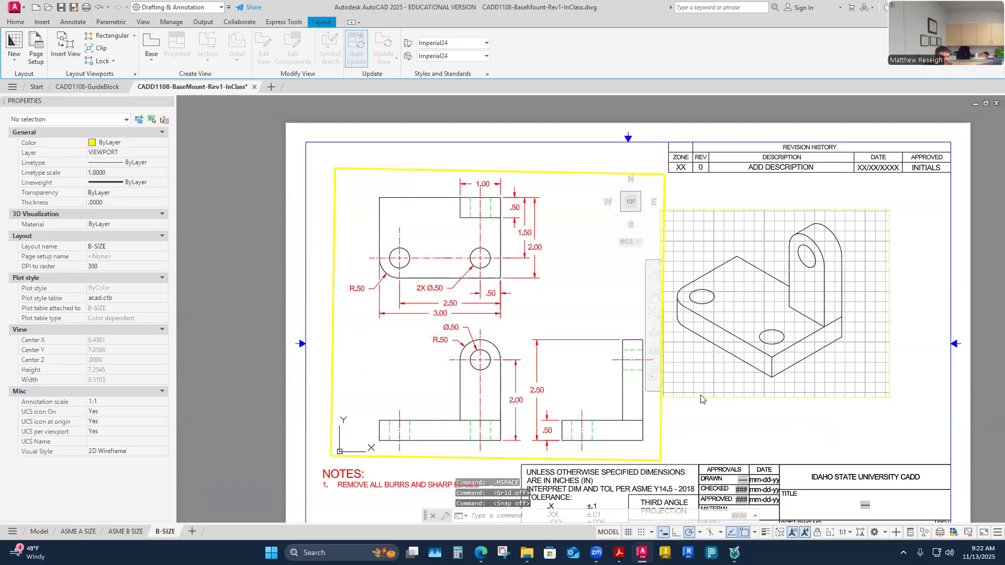
Activate the isometric viewport, lock its display, and turn off its grid and snap
{"action": "left_click", "coordinate": [701, 395]}
{"action": "left_click", "coordinate": [817, 533]}
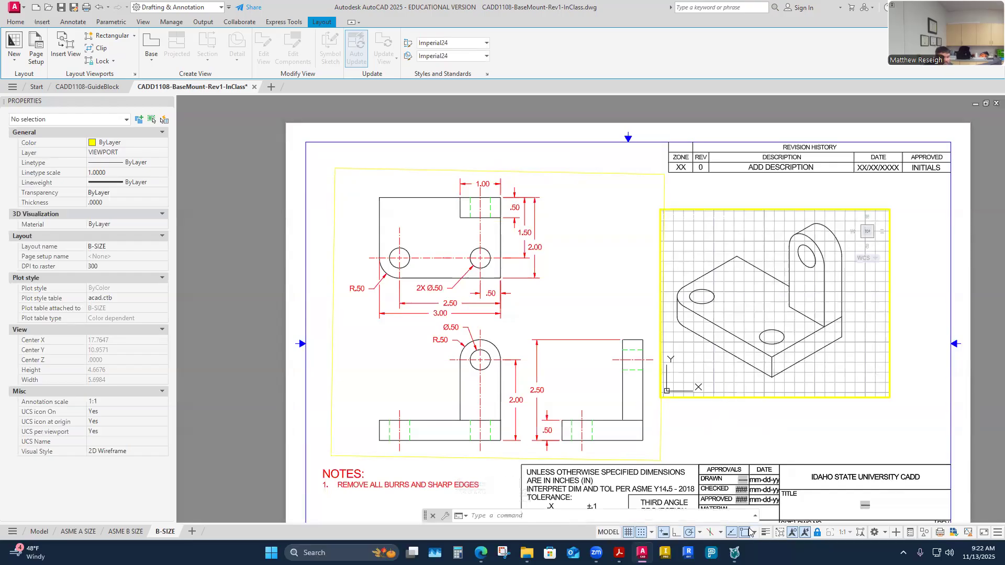
{"action": "left_click", "coordinate": [629, 532]}
{"action": "key", "text": "Escape"}
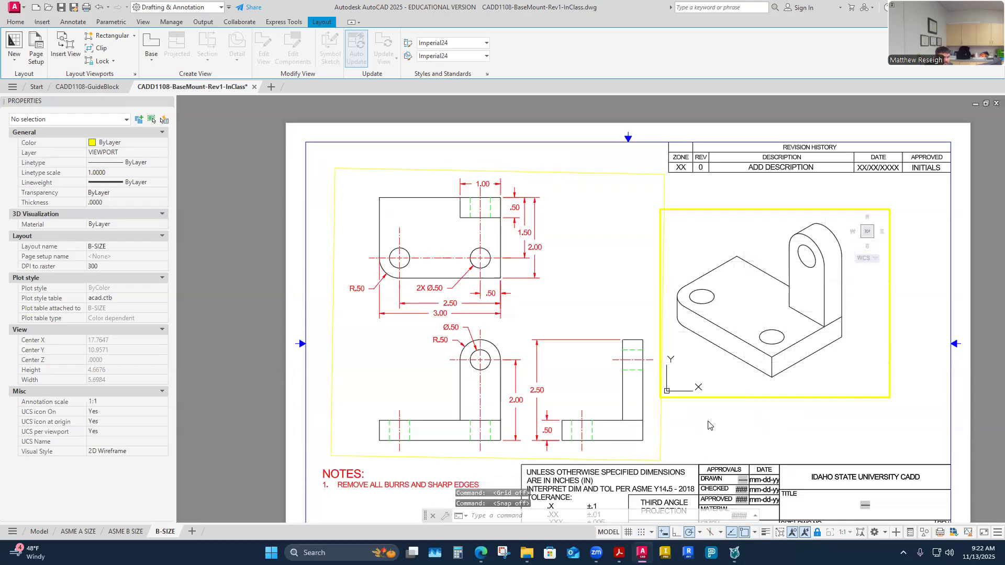
{"action": "key", "text": "Escape"}
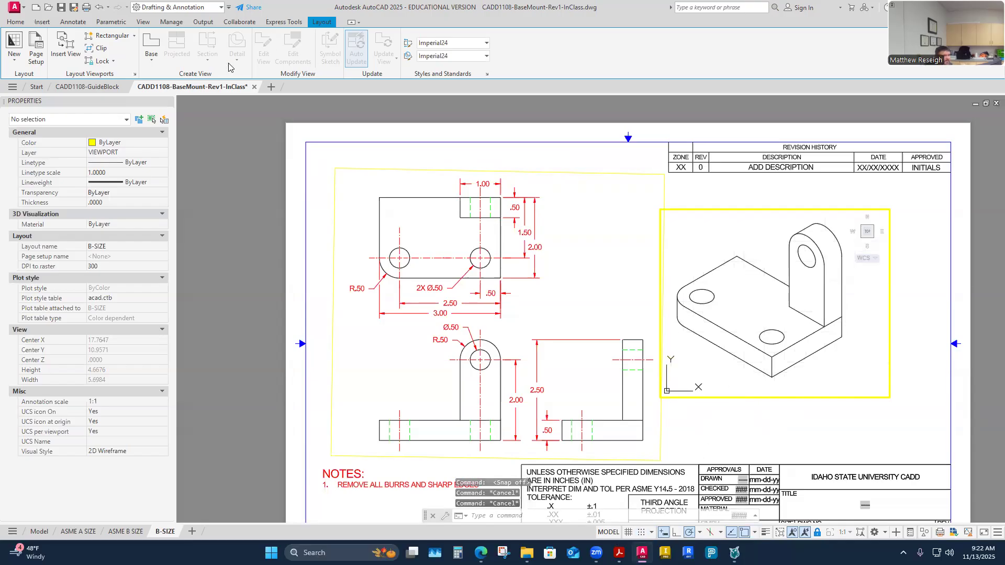
Save the drawing and preview the B-SIZE layout's plot with DWG To PDF.pc3, without plotting it
{"action": "left_click", "coordinate": [62, 8]}
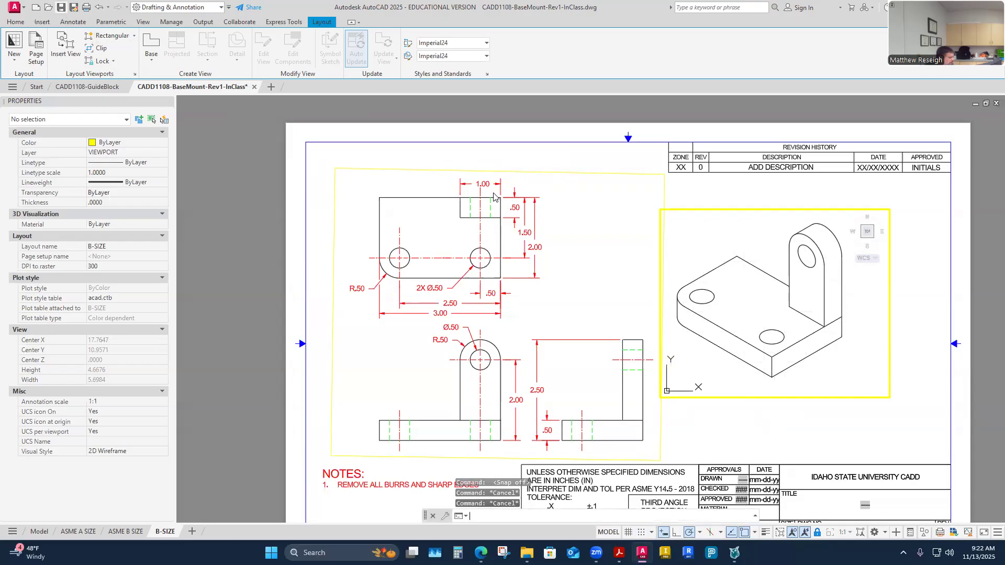
{"action": "key", "text": "ctrl+p"}
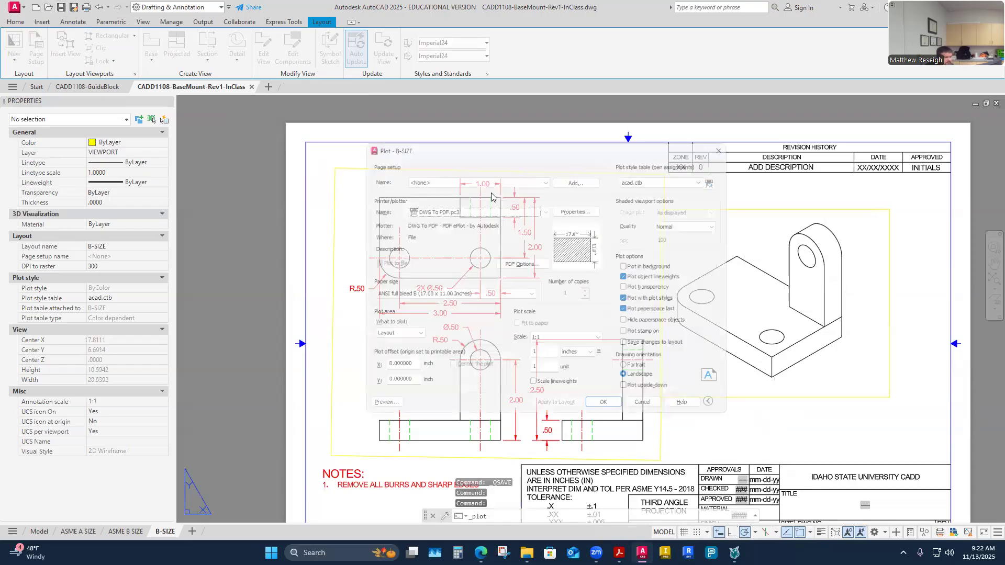
{"action": "left_click", "coordinate": [386, 412]}
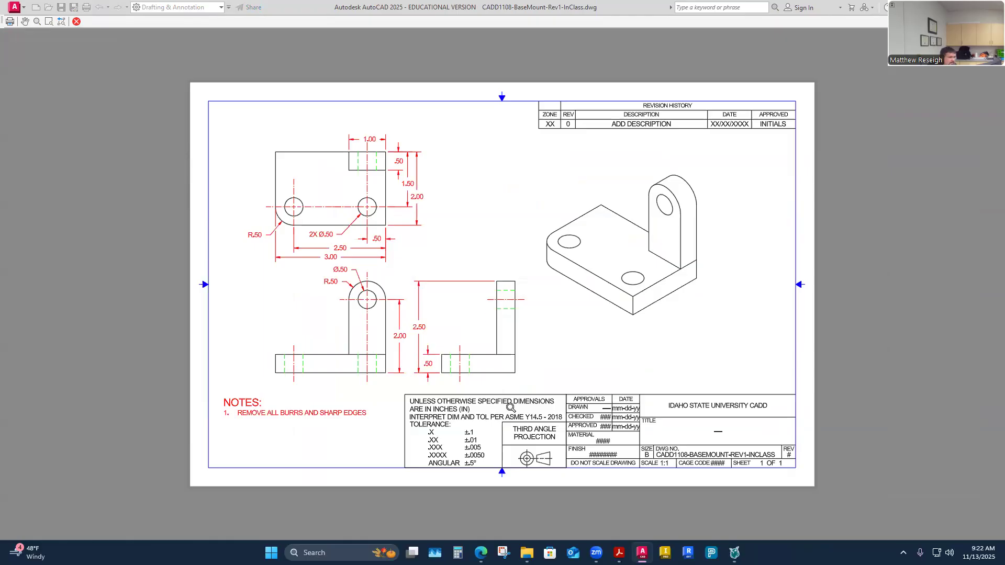
{"action": "left_click", "coordinate": [76, 21]}
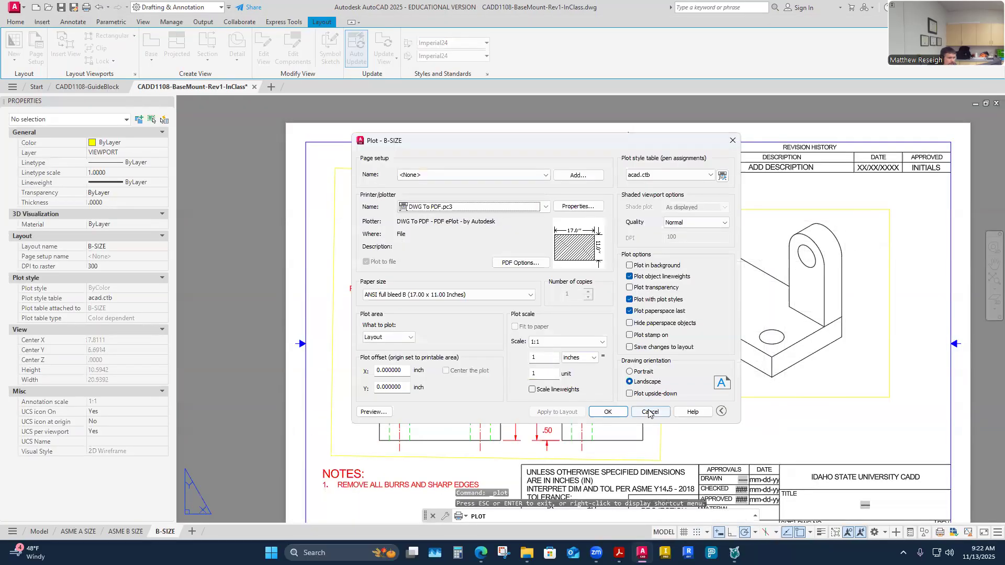
{"action": "left_click", "coordinate": [650, 412]}
On the ASME B SIZE layout, return to paper space and shrink the viewport's right side to frame only the orthographic views
{"action": "left_click", "coordinate": [125, 532]}
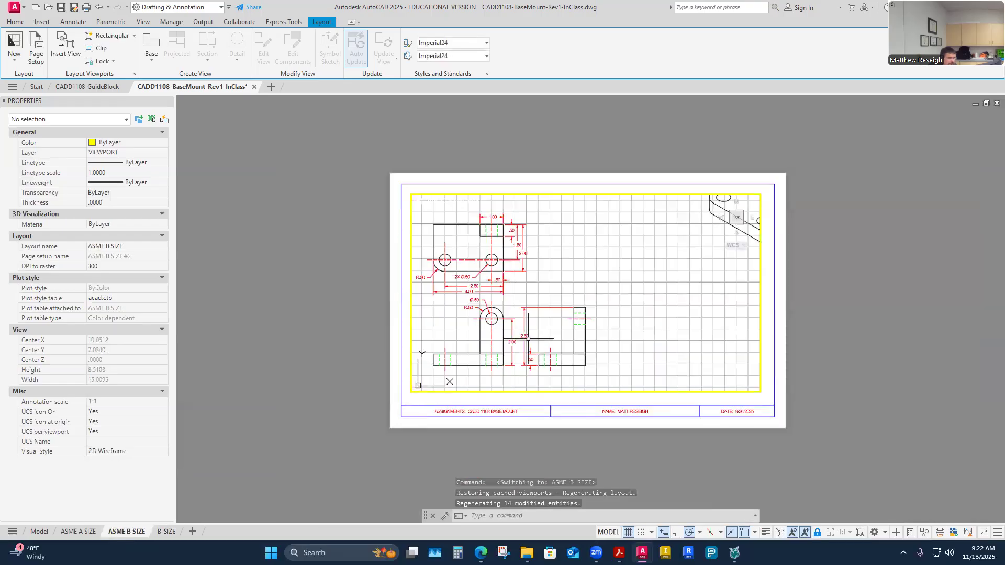
{"action": "left_click", "coordinate": [757, 326]}
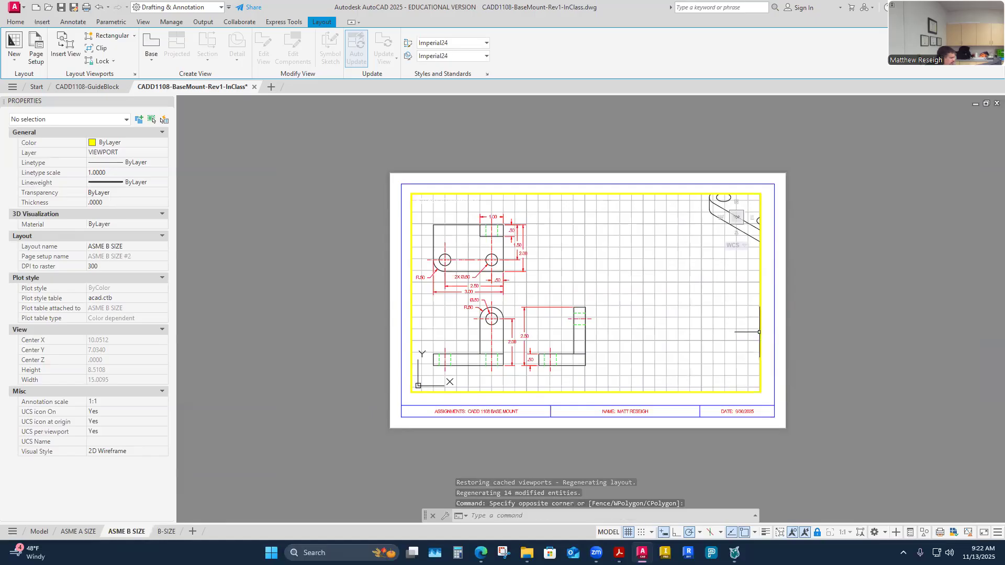
{"action": "key", "text": "Escape"}
{"action": "key", "text": "Escape"}
{"action": "double_click", "coordinate": [777, 334]}
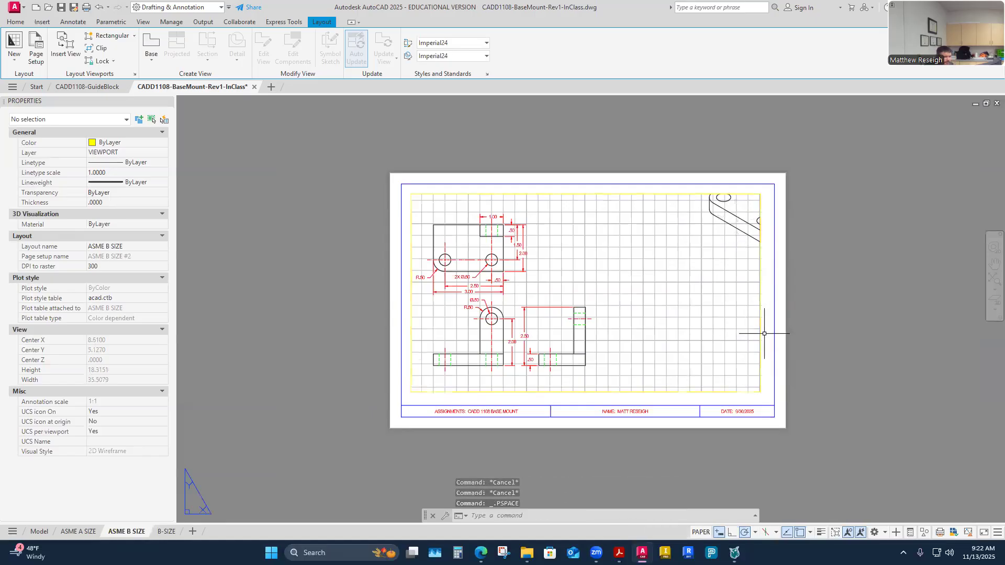
{"action": "left_click", "coordinate": [760, 331]}
{"action": "left_click", "coordinate": [761, 193]}
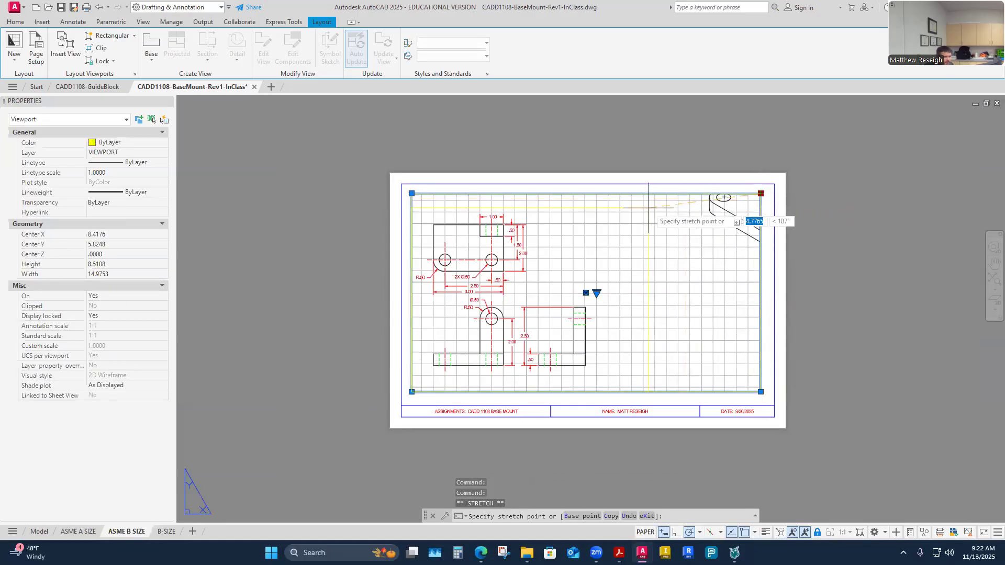
{"action": "key", "text": "Escape"}
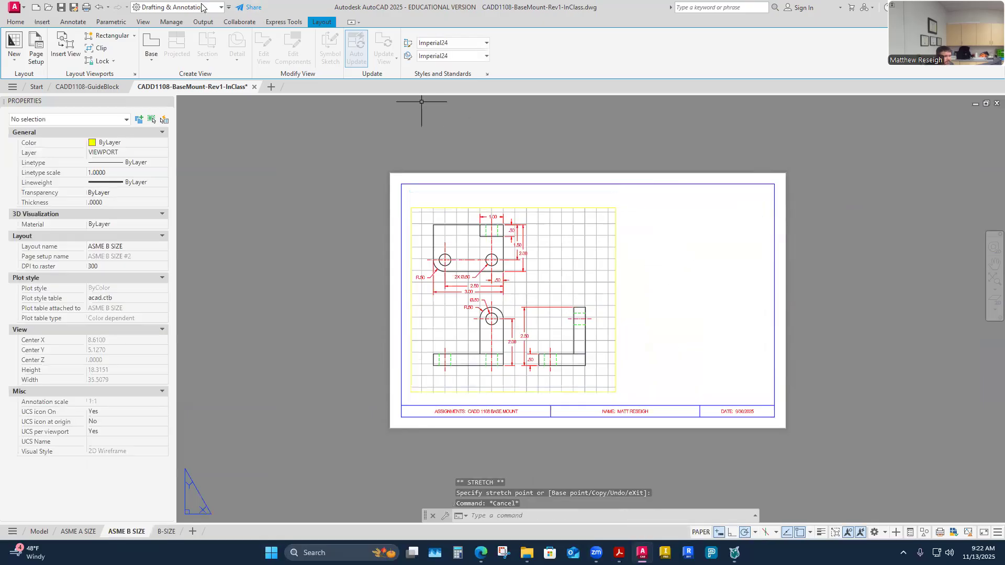
Create a rectangular viewport about 5.6 by 5.1 in the blank sheet area beside the orthographic views
{"action": "left_click", "coordinate": [107, 35]}
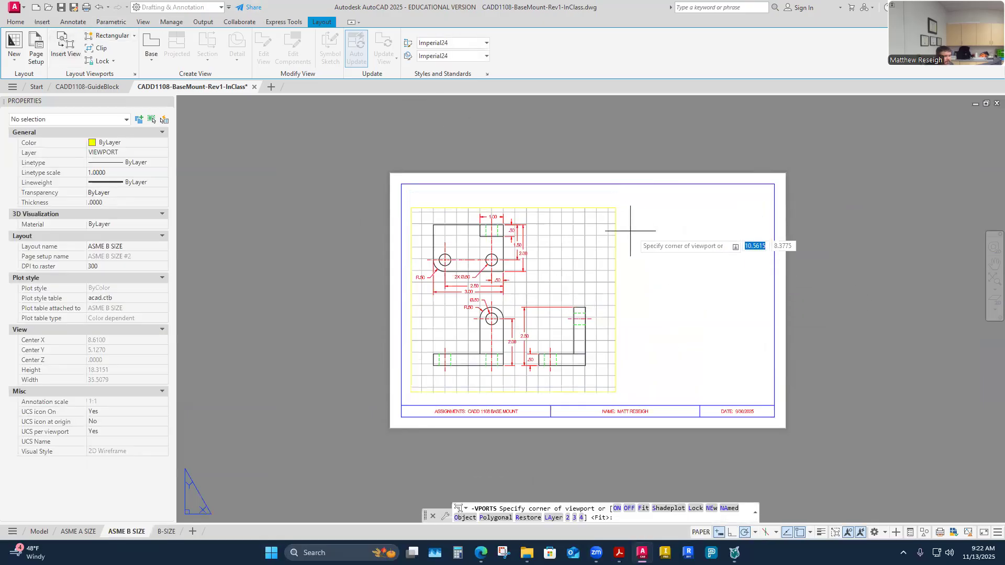
{"action": "left_click", "coordinate": [628, 223]}
{"action": "left_click", "coordinate": [760, 343]}
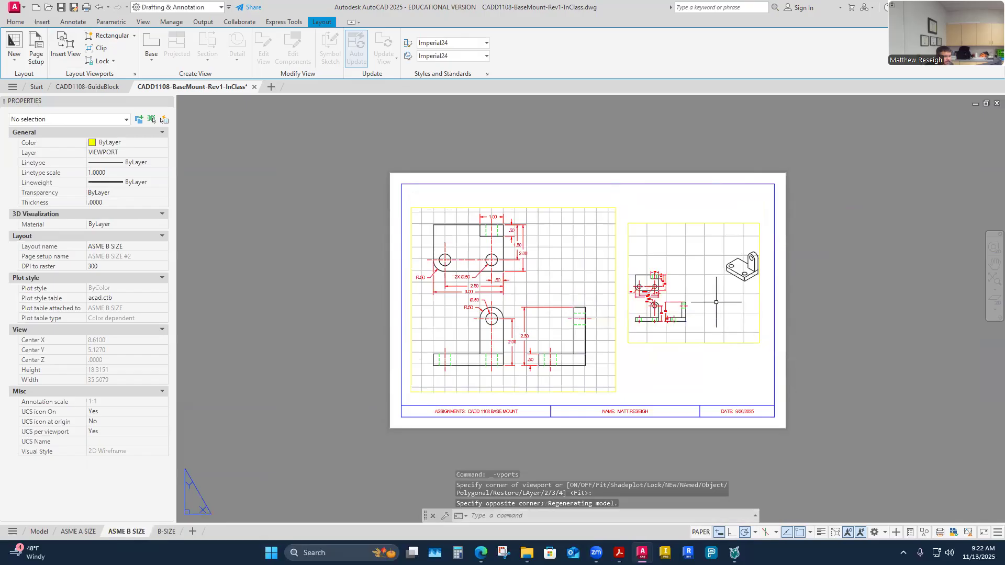
Activate the new ASME B SIZE viewport, set its scale to 1:1, and centre the isometric base mount in it
{"action": "double_click", "coordinate": [554, 284]}
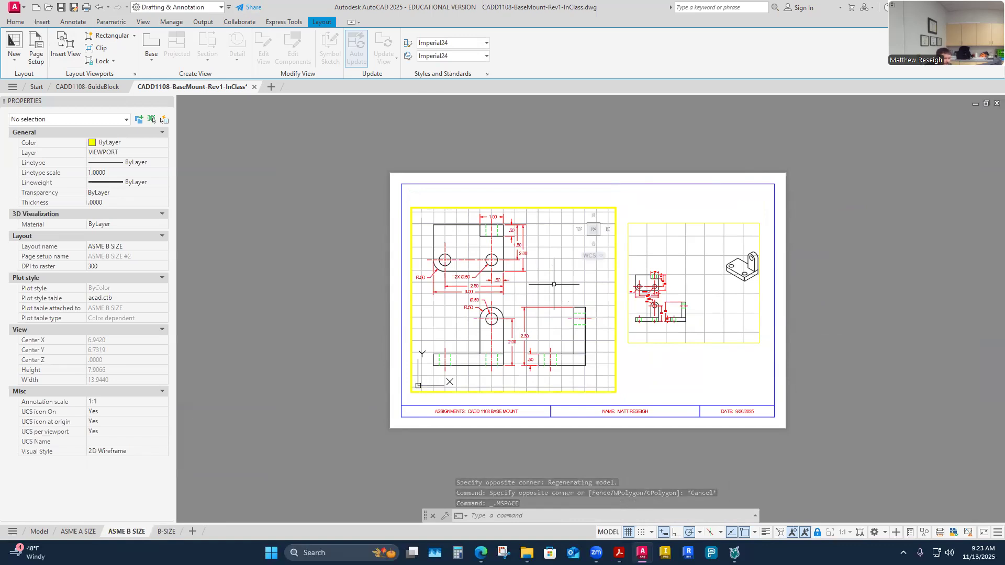
{"action": "left_click", "coordinate": [690, 282]}
{"action": "left_click", "coordinate": [850, 532]}
{"action": "left_click", "coordinate": [825, 217]}
{"action": "middle_click_drag", "start_coordinate": [705, 296], "coordinate": [557, 294]}
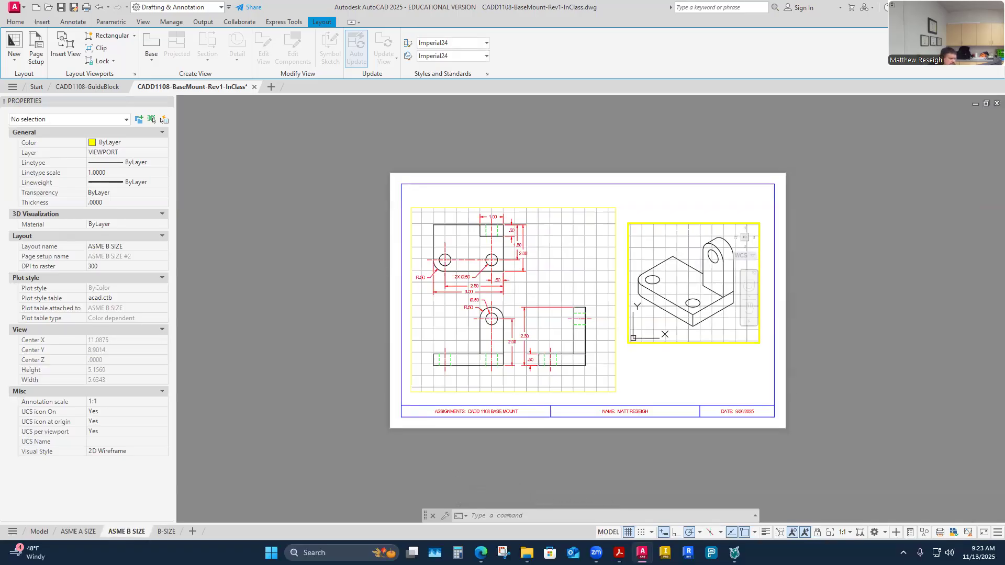
Switch to the browser and examine the CADD 1108 Base Mount Rev1 assignment's layout and batch plot requirements
{"action": "mouse_move", "coordinate": [481, 553]}
{"action": "left_click", "coordinate": [528, 502]}
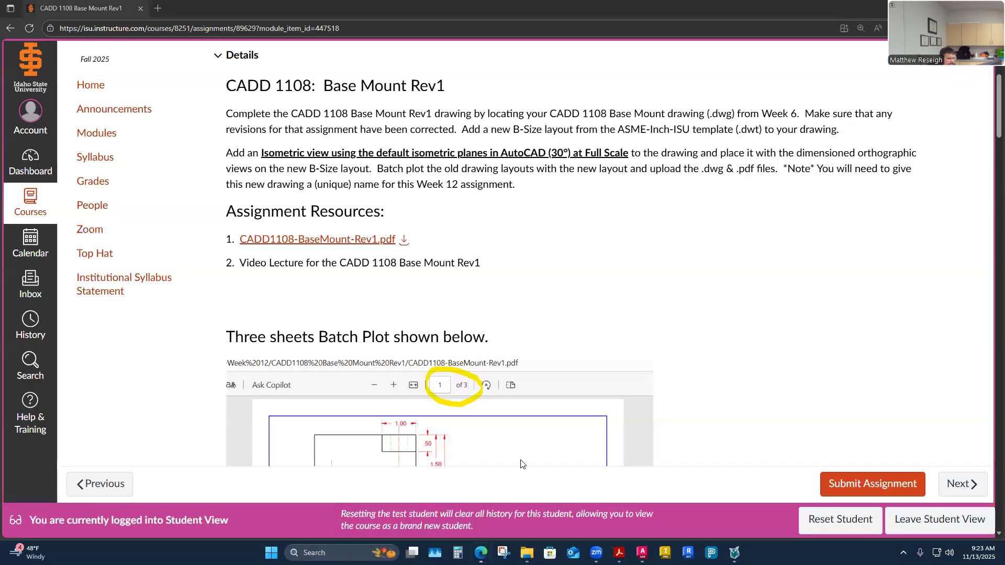
Examine the assignment's three example sheets, including the B-size revision history and title block entries
{"action": "scroll", "coordinate": [536, 314], "scroll_direction": "down", "scroll_amount": 5}
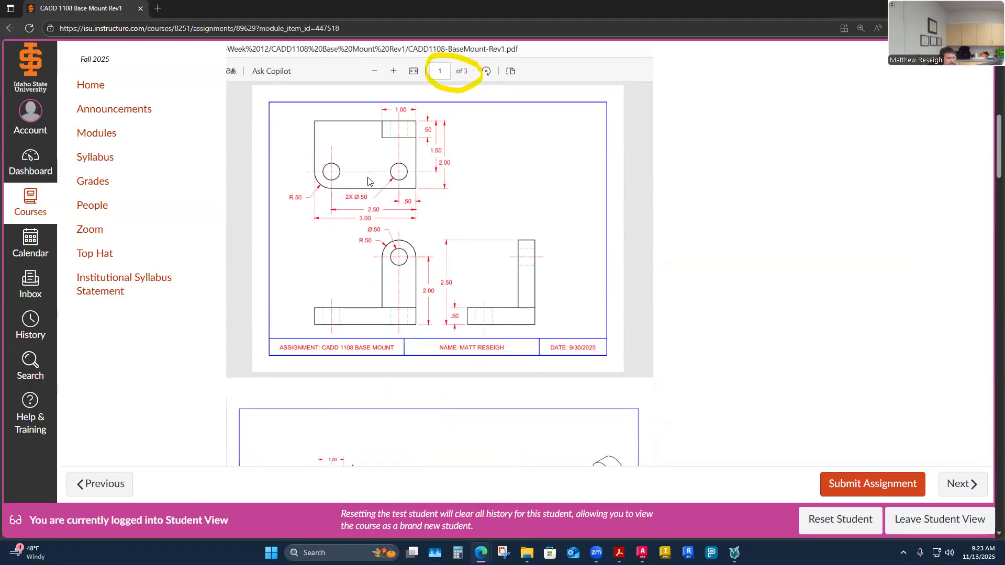
{"action": "scroll", "coordinate": [528, 201], "scroll_direction": "down", "scroll_amount": 5}
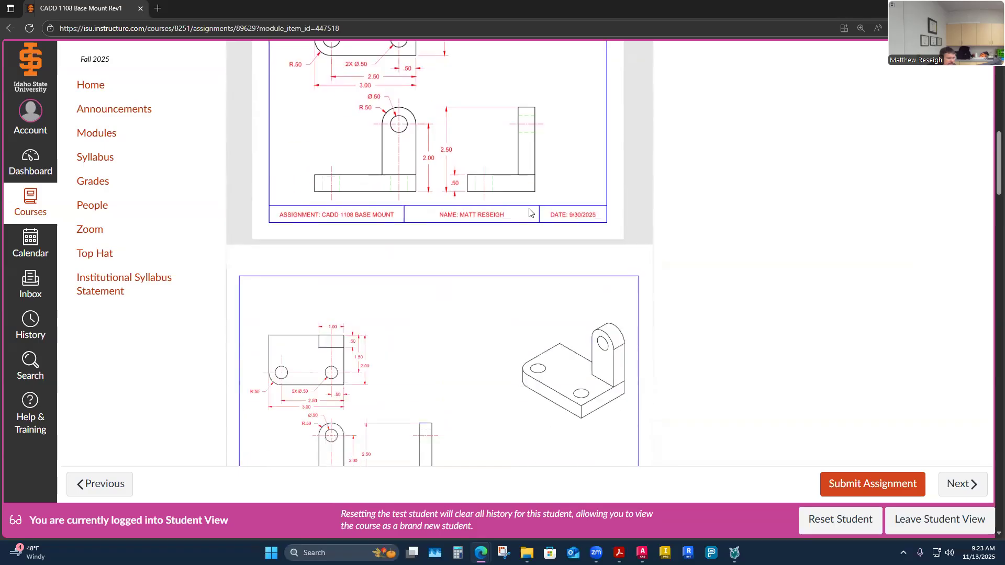
{"action": "scroll", "coordinate": [559, 291], "scroll_direction": "down", "scroll_amount": 4}
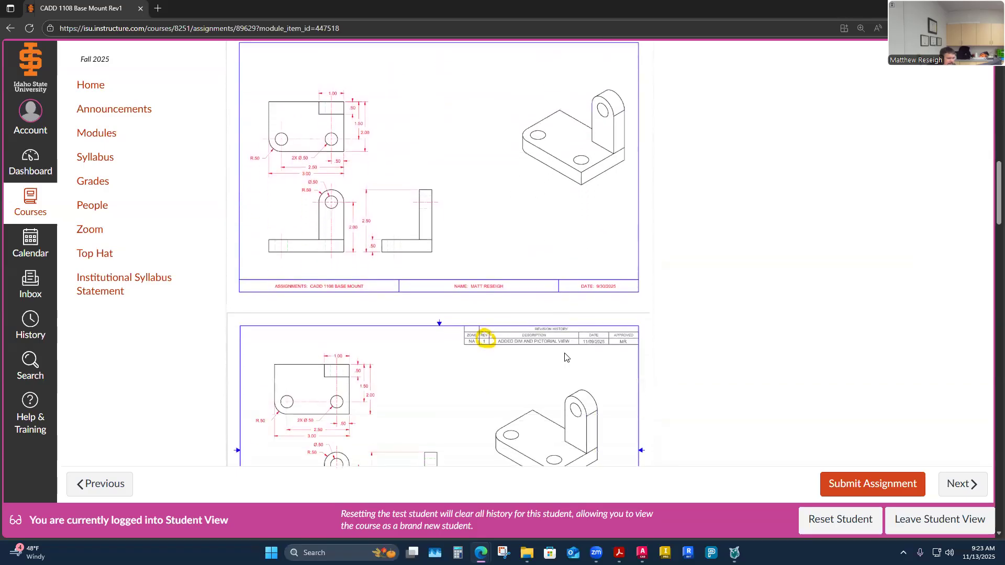
{"action": "scroll", "coordinate": [512, 360], "scroll_direction": "up", "scroll_amount": 4}
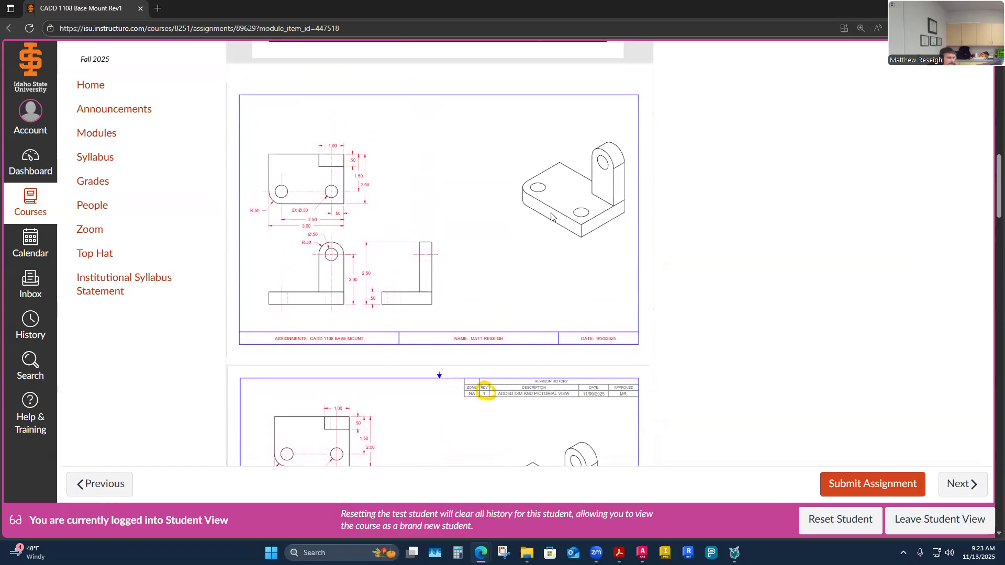
{"action": "scroll", "coordinate": [490, 243], "scroll_direction": "down", "scroll_amount": 5}
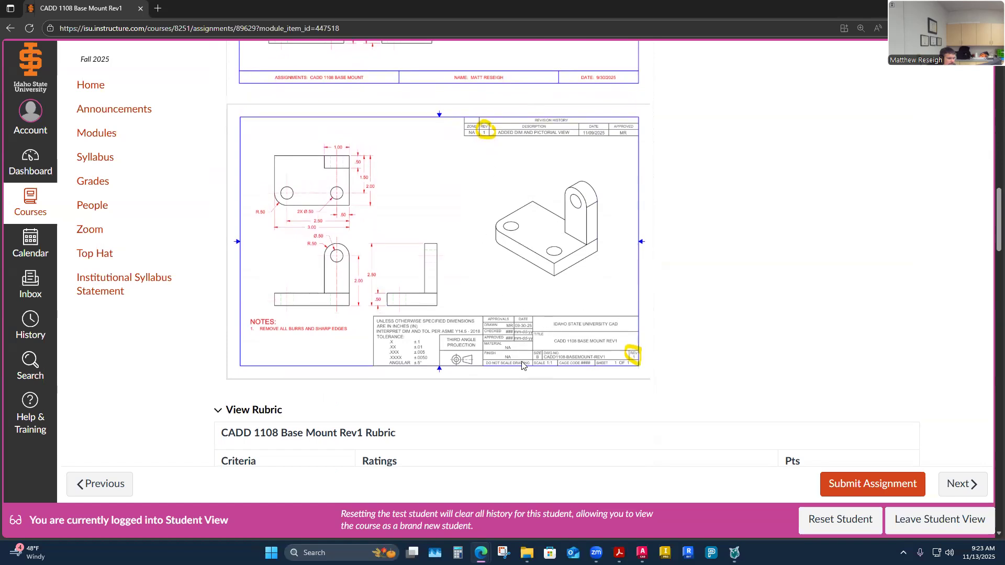
{"action": "scroll", "coordinate": [521, 366], "scroll_direction": "up", "scroll_amount": 6}
{"action": "scroll", "coordinate": [522, 367], "scroll_direction": "up", "scroll_amount": 5}
{"action": "scroll", "coordinate": [521, 366], "scroll_direction": "up", "scroll_amount": 2}
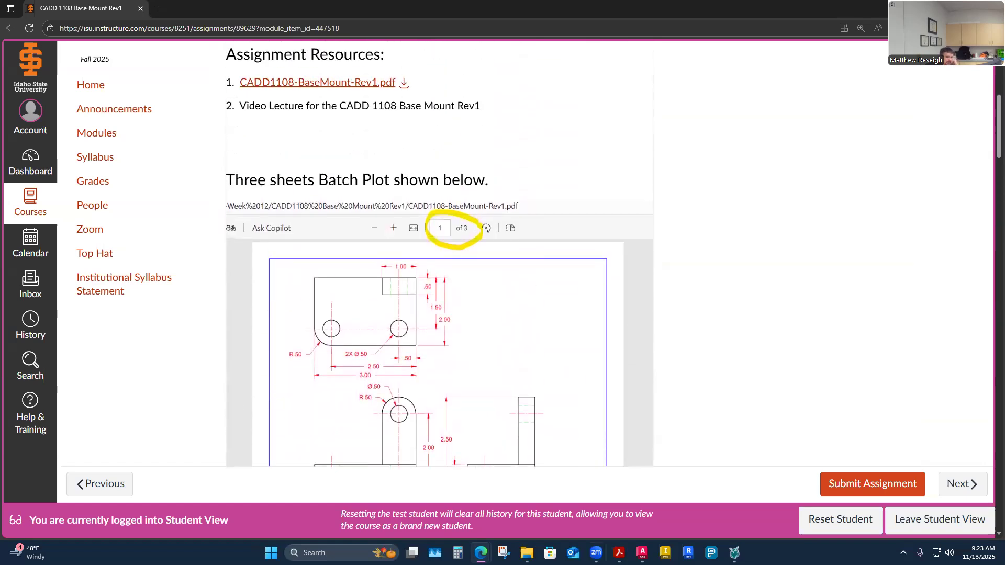
Switch to AutoCAD, check the ASME A SIZE layout, and bring up the B-SIZE layout
{"action": "left_click", "coordinate": [642, 552]}
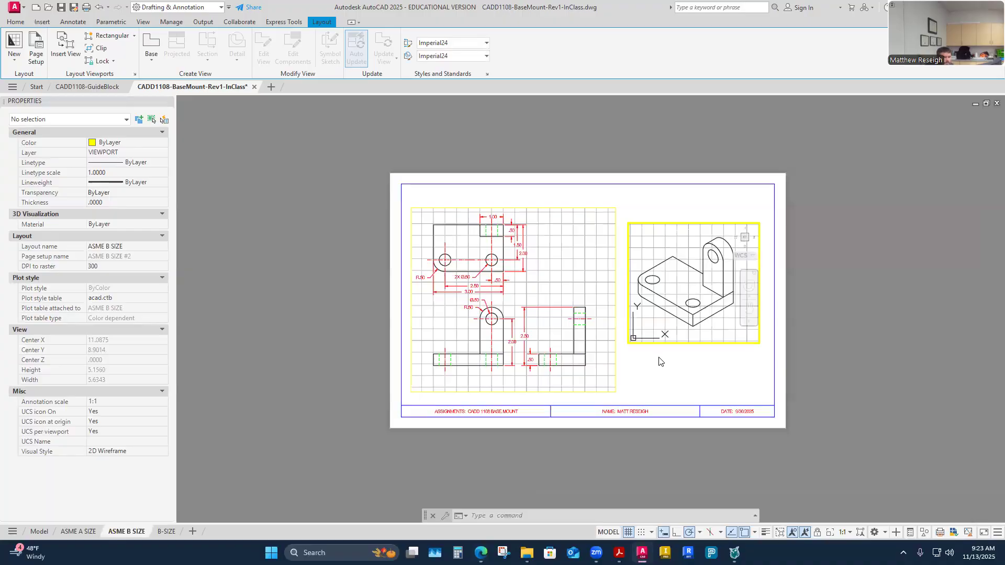
{"action": "left_click", "coordinate": [697, 333]}
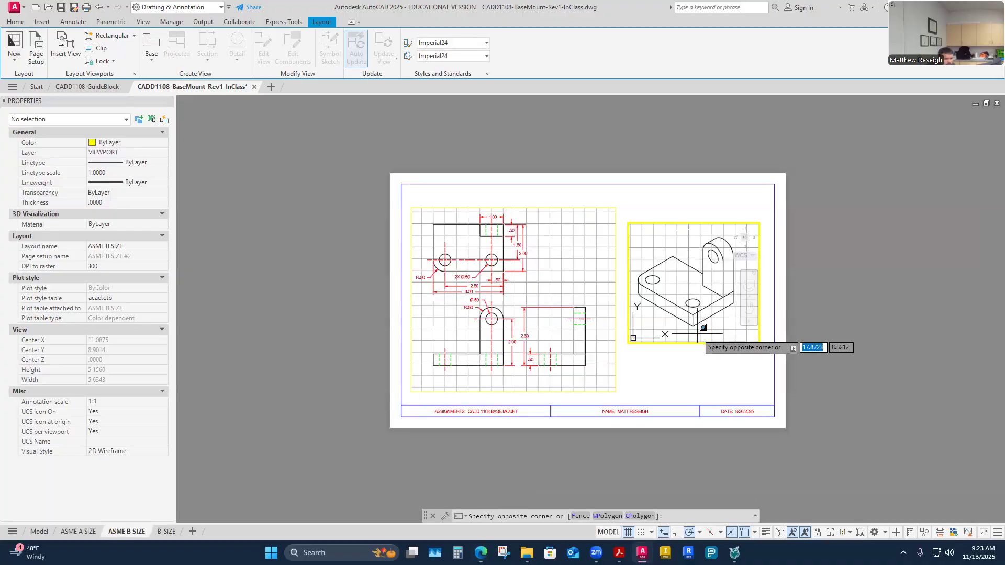
{"action": "key", "text": "Escape"}
{"action": "key", "text": "Escape"}
{"action": "key", "text": "Escape"}
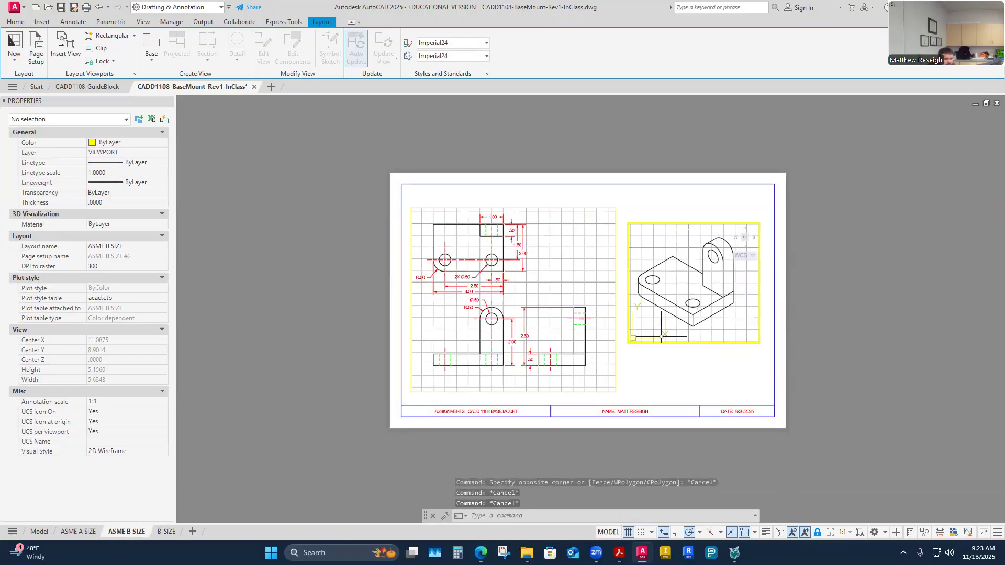
{"action": "left_click", "coordinate": [83, 532]}
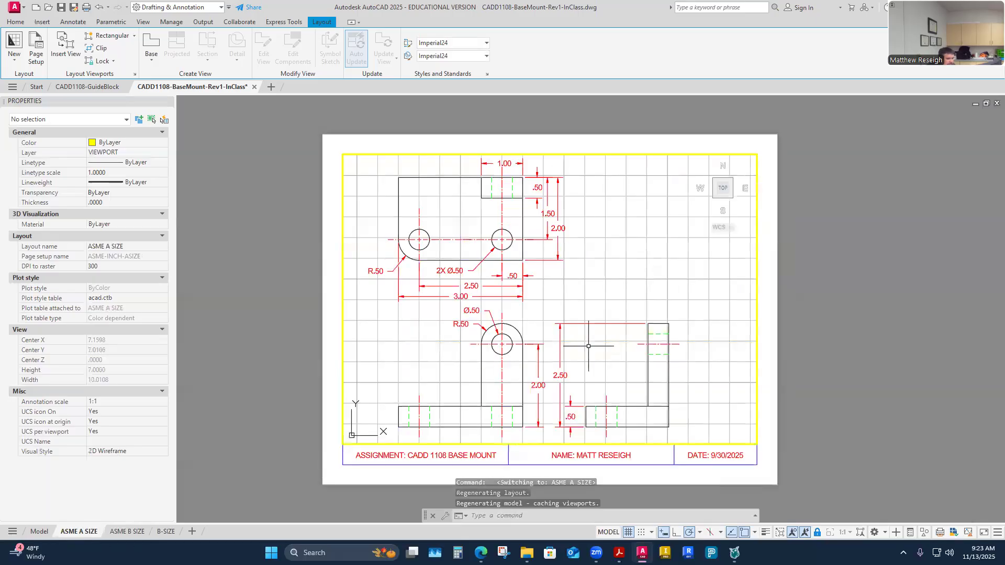
{"action": "left_click", "coordinate": [167, 532]}
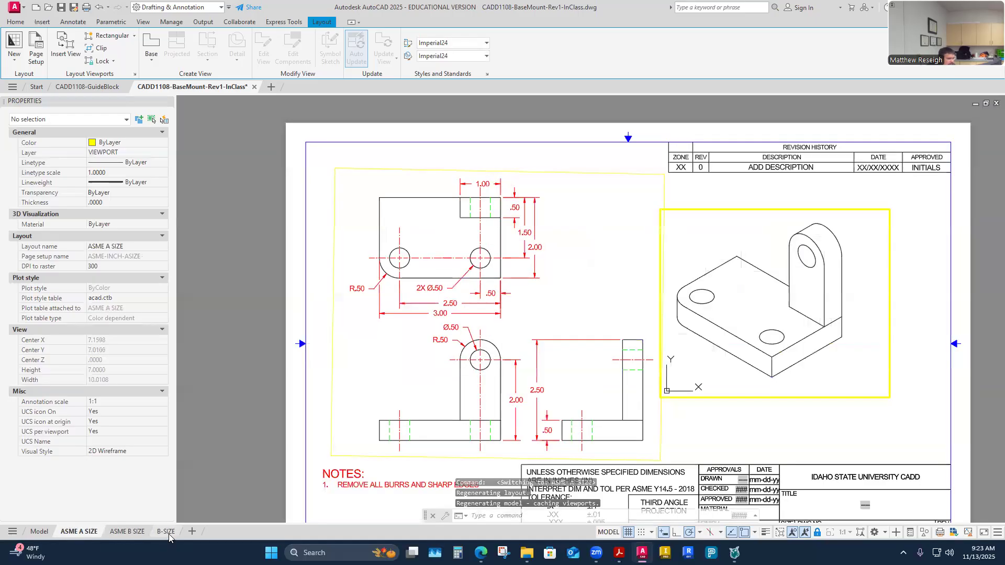
Open the revision history block's attributes on the B-SIZE layout and enter the approver's initials for APPROVED
{"action": "double_click", "coordinate": [775, 165]}
{"action": "left_click", "coordinate": [776, 163]}
{"action": "double_click", "coordinate": [776, 165]}
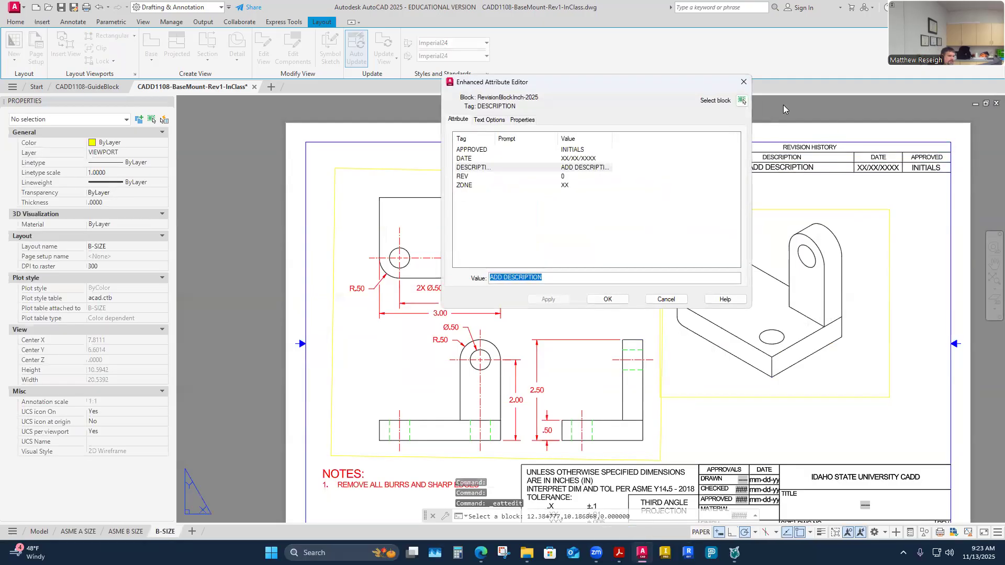
{"action": "left_click", "coordinate": [575, 150]}
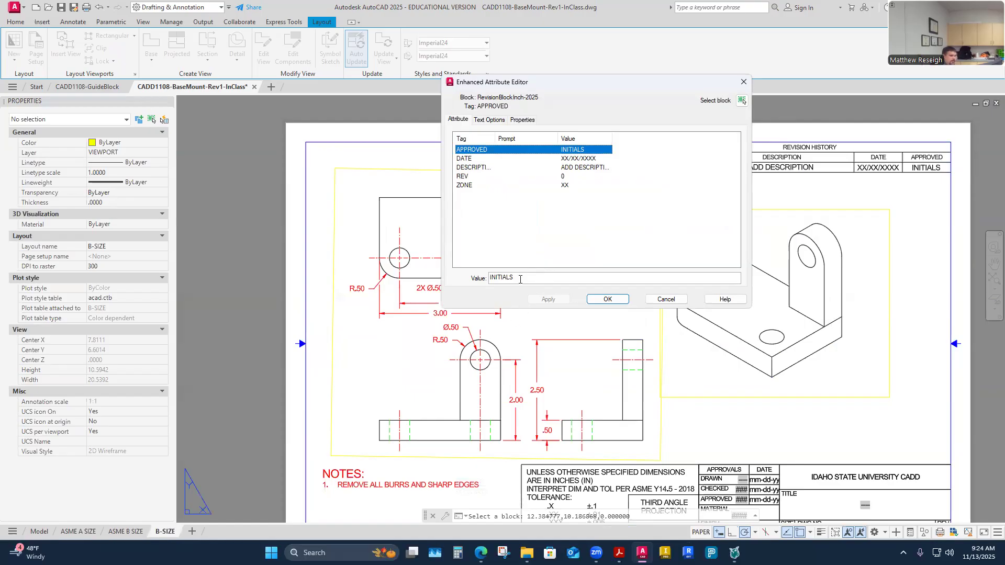
{"action": "left_click_drag", "start_coordinate": [520, 279], "coordinate": [438, 278]}
{"action": "type", "text": "MR"}
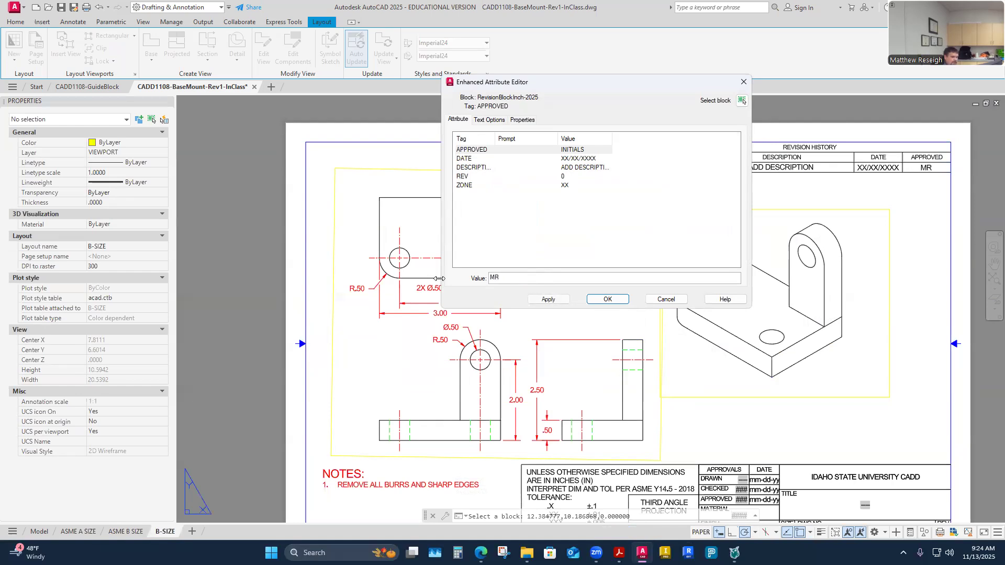
Set the revision block's DATE attribute to 11/13/2025 and apply it
{"action": "left_click", "coordinate": [573, 159]}
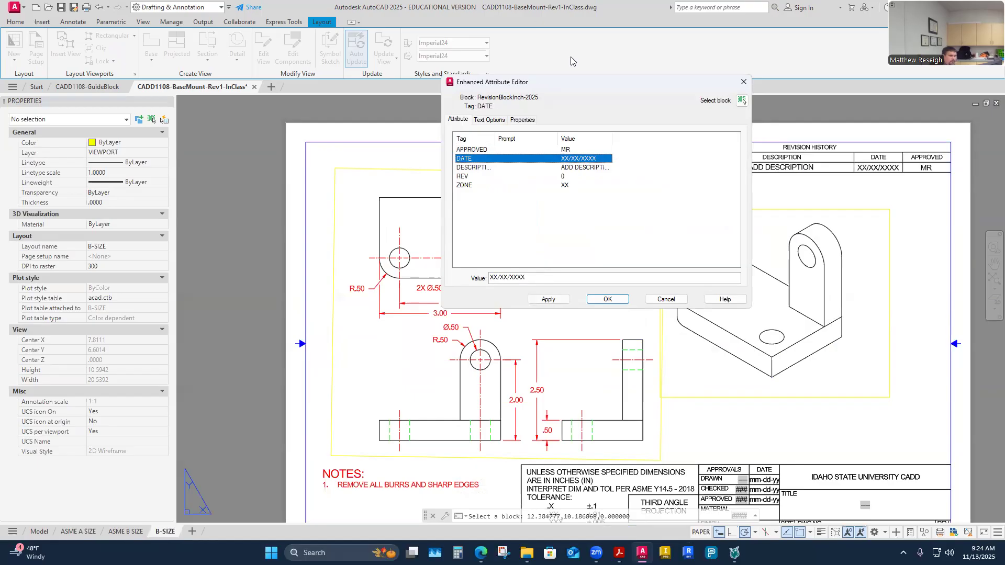
{"action": "left_click_drag", "start_coordinate": [530, 277], "coordinate": [452, 276]}
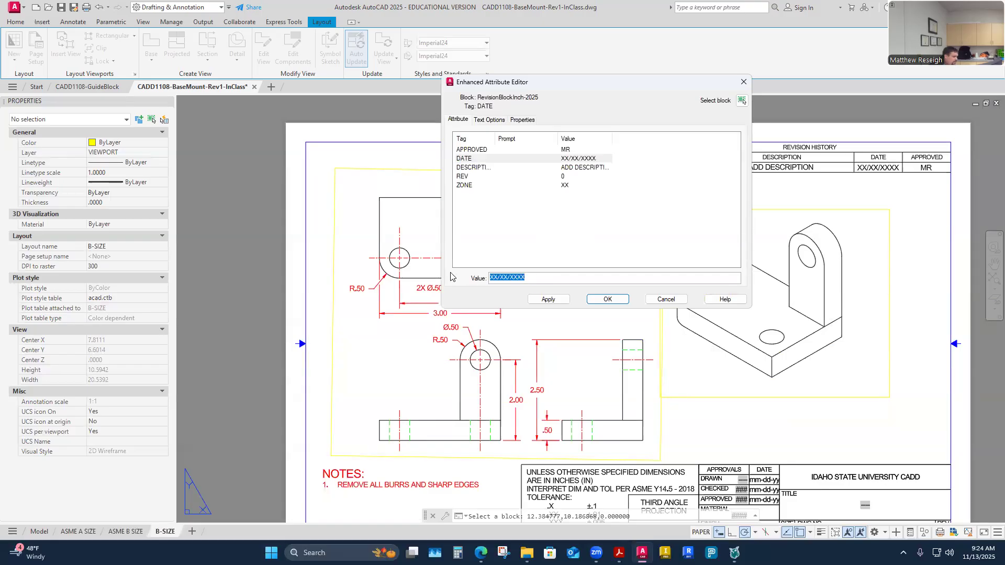
{"action": "type", "text": "11/13/2025"}
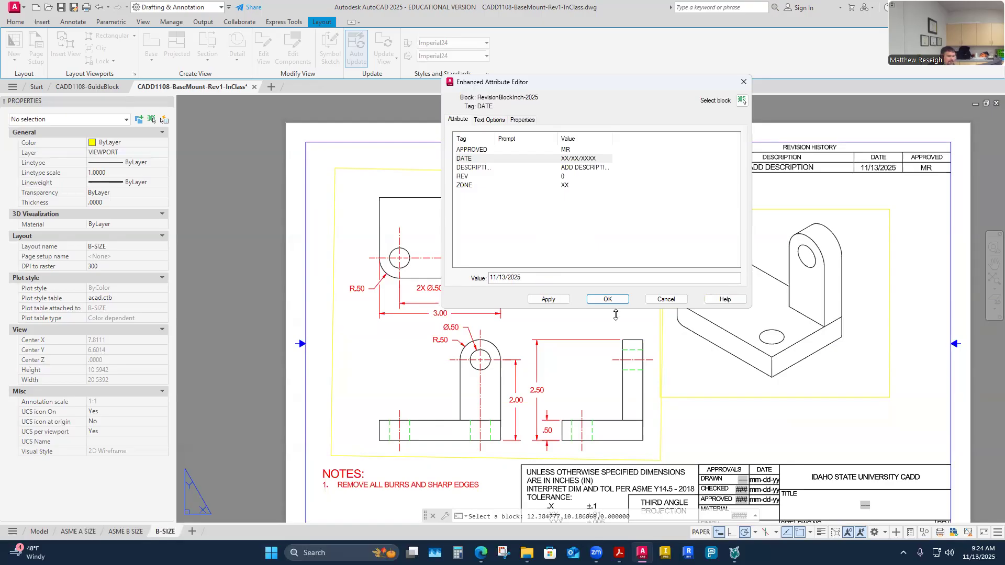
{"action": "left_click", "coordinate": [548, 299]}
Set the revision block's DESCRIPTION attribute to ADD LAYOUT AND ISO VIEW
{"action": "left_click", "coordinate": [576, 168]}
{"action": "left_click_drag", "start_coordinate": [549, 279], "coordinate": [452, 288]}
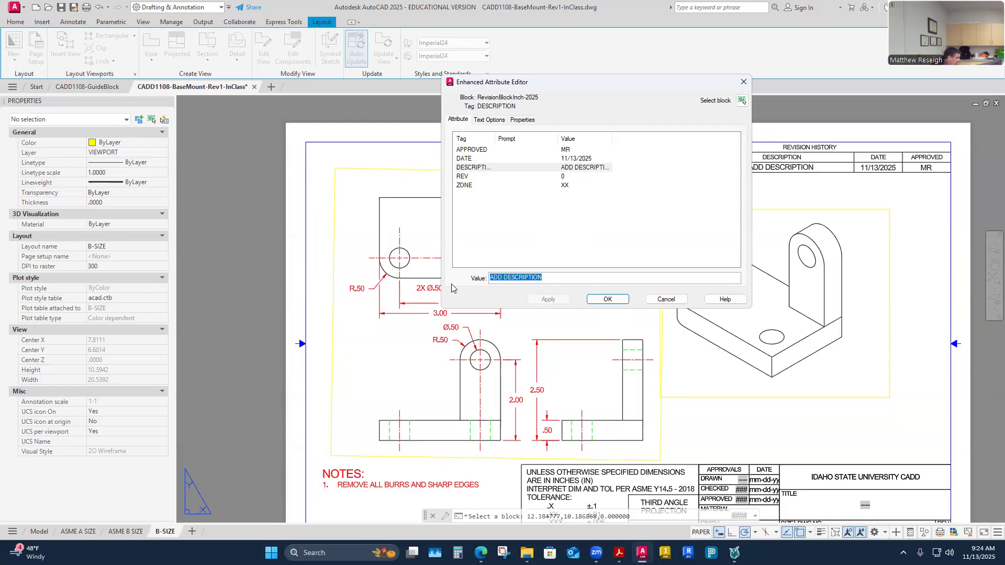
{"action": "type", "text": "ADD LAY"}
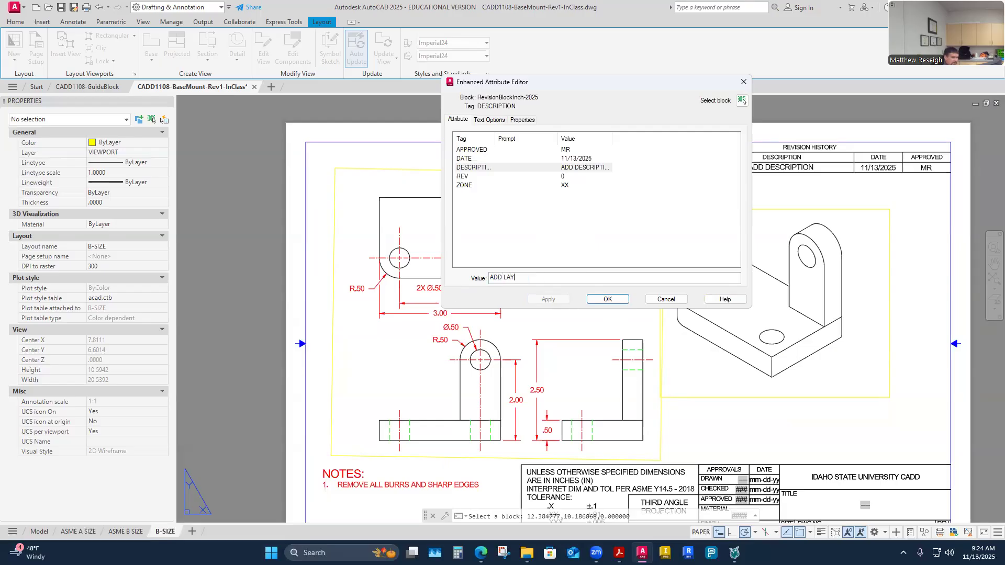
{"action": "type", "text": "OUT"}
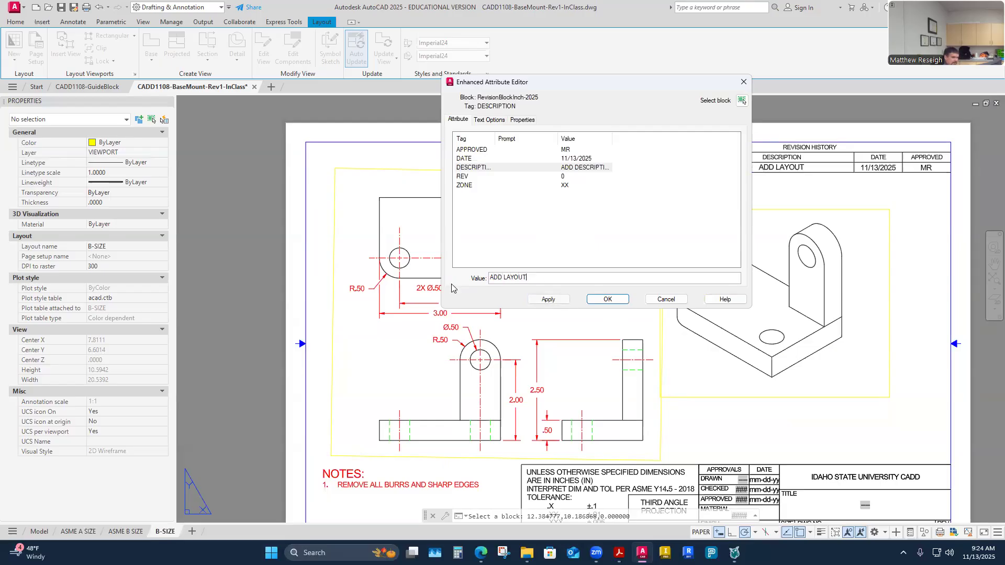
{"action": "type", "text": " AND ISO VIEW"}
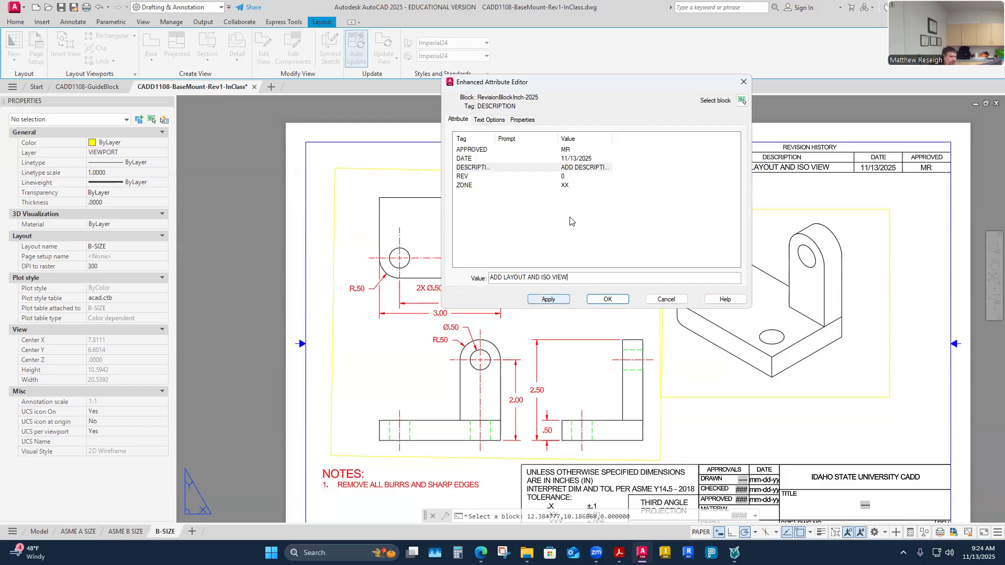
Set the revision block's REV to 1 and ZONE to NA, and accept the attribute changes
{"action": "left_click", "coordinate": [566, 177]}
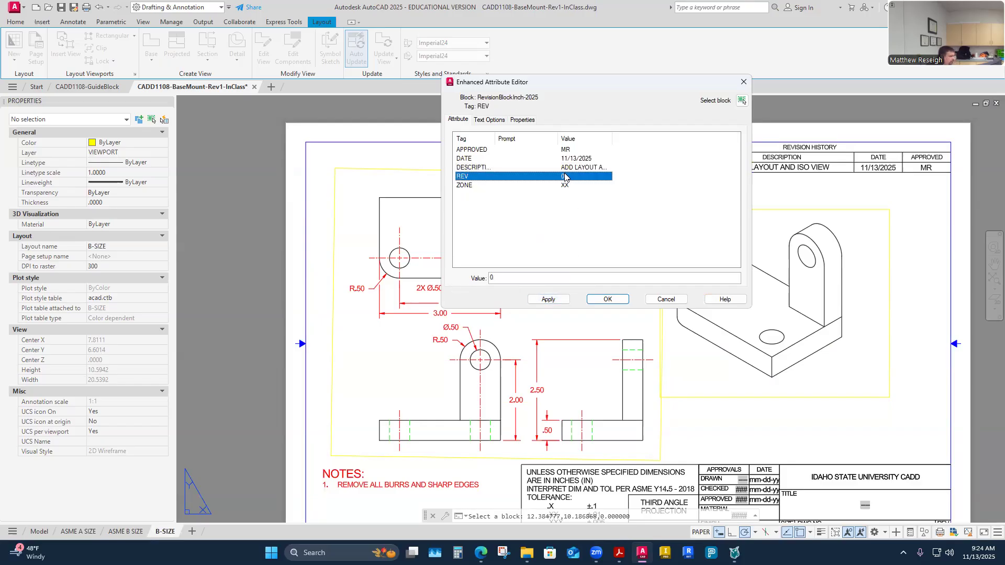
{"action": "key", "text": "Tab"}
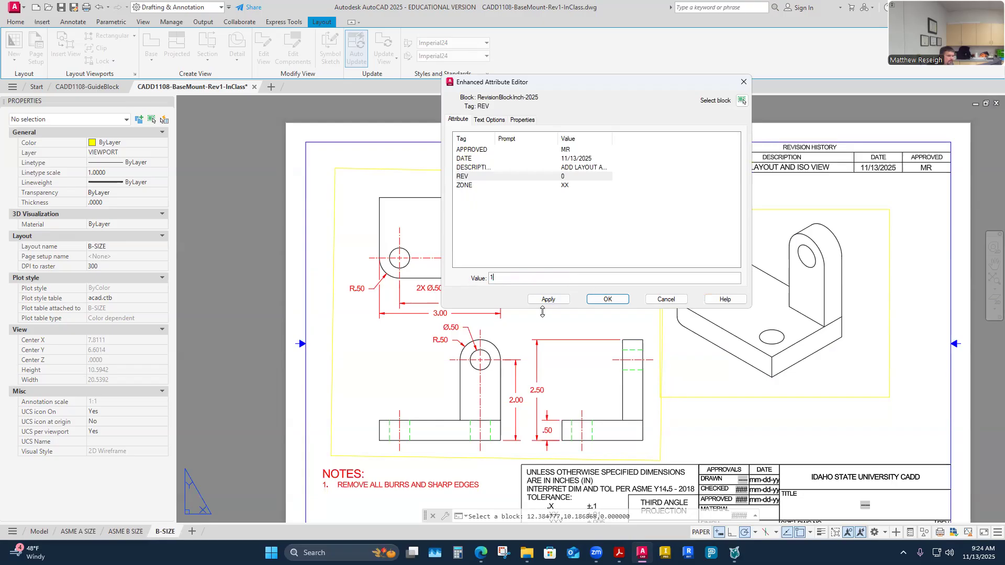
{"action": "left_click", "coordinate": [565, 187]}
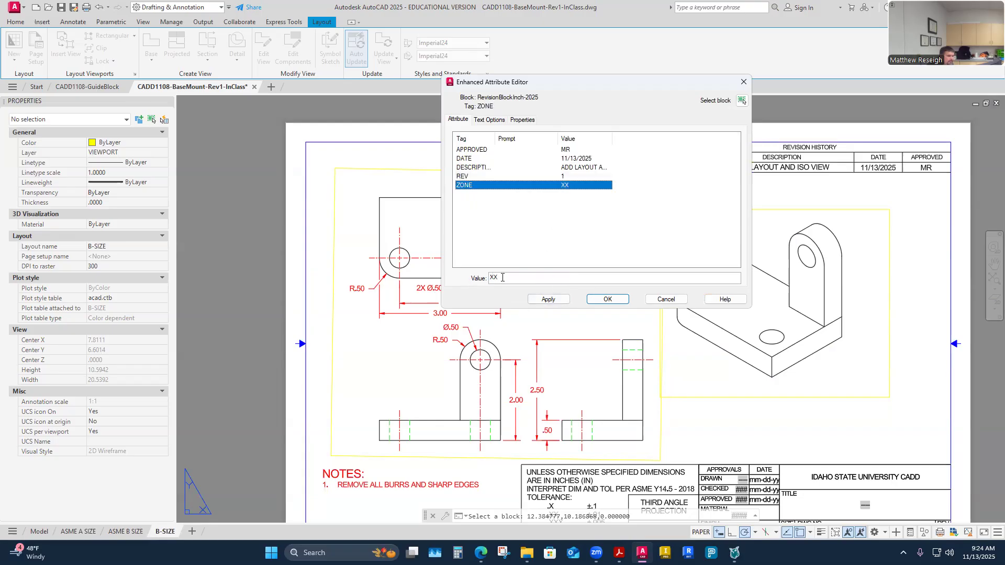
{"action": "key", "text": "Tab"}
{"action": "type", "text": "NA"}
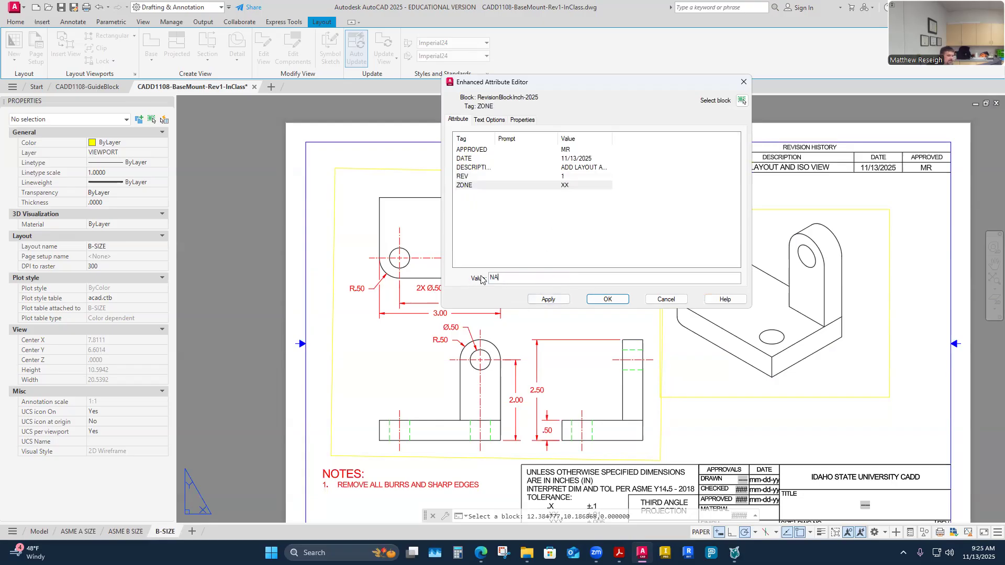
{"action": "left_click", "coordinate": [548, 299]}
{"action": "left_click", "coordinate": [604, 298]}
Inspect the revision and title blocks on B-SIZE and read the drawing date on the ASME B SIZE layout
{"action": "scroll", "coordinate": [512, 199], "scroll_direction": "down", "scroll_amount": 6}
{"action": "scroll", "coordinate": [559, 202], "scroll_direction": "up", "scroll_amount": 6}
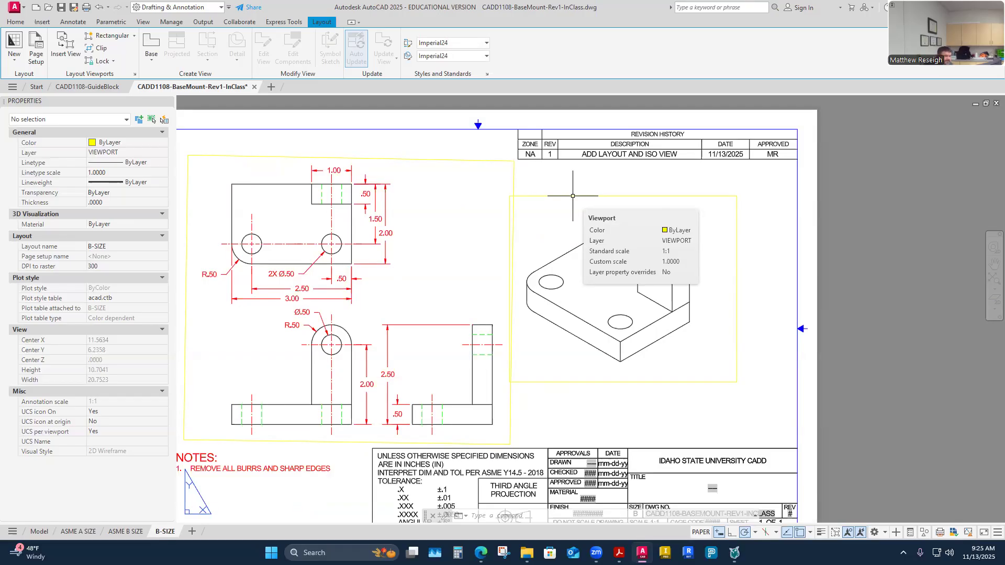
{"action": "scroll", "coordinate": [529, 403], "scroll_direction": "down", "scroll_amount": 5}
{"action": "scroll", "coordinate": [570, 418], "scroll_direction": "up", "scroll_amount": 5}
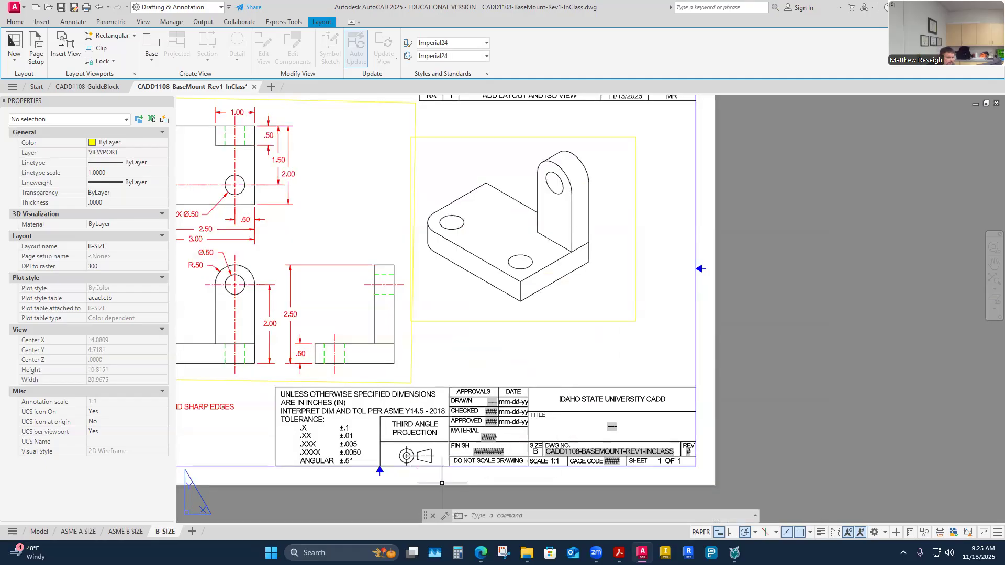
{"action": "left_click", "coordinate": [125, 532]}
{"action": "scroll", "coordinate": [745, 421], "scroll_direction": "up", "scroll_amount": 2}
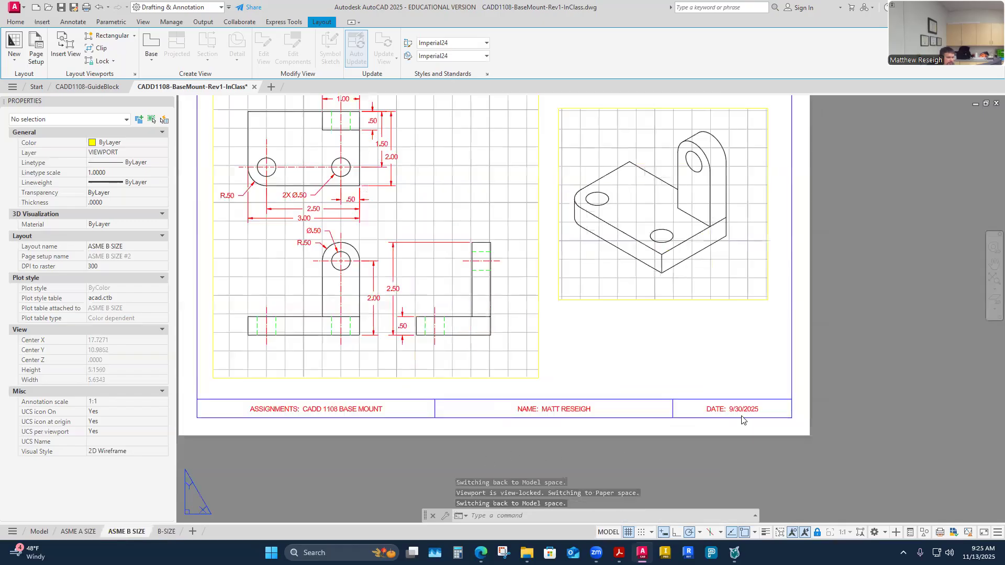
{"action": "scroll", "coordinate": [731, 412], "scroll_direction": "up", "scroll_amount": 2}
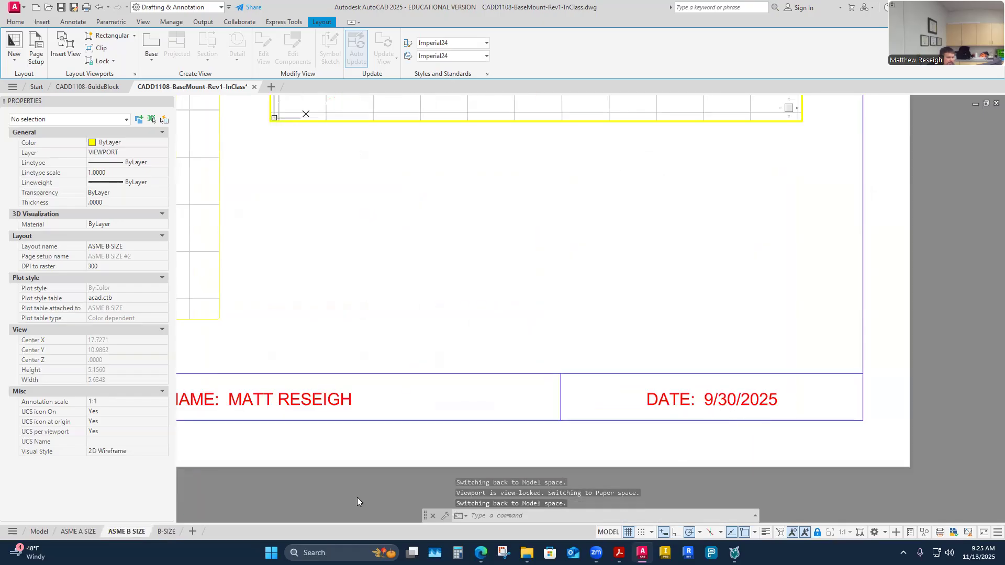
In the B-SIZE title block's attributes, try to enter the drafter's initials for DRAWN and set the drawn date to 09-30-25
{"action": "left_click", "coordinate": [166, 532]}
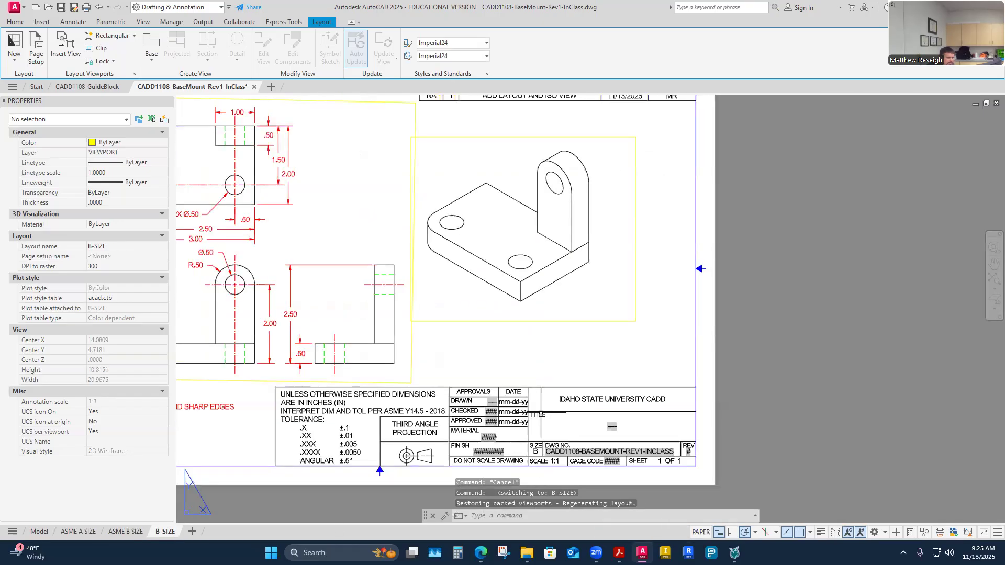
{"action": "double_click", "coordinate": [490, 442]}
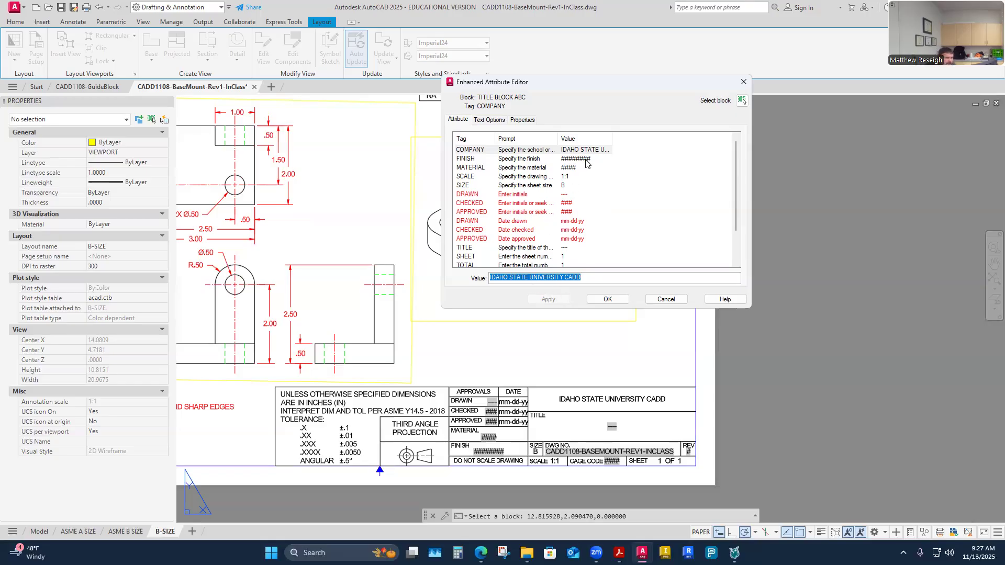
{"action": "left_click", "coordinate": [571, 196]}
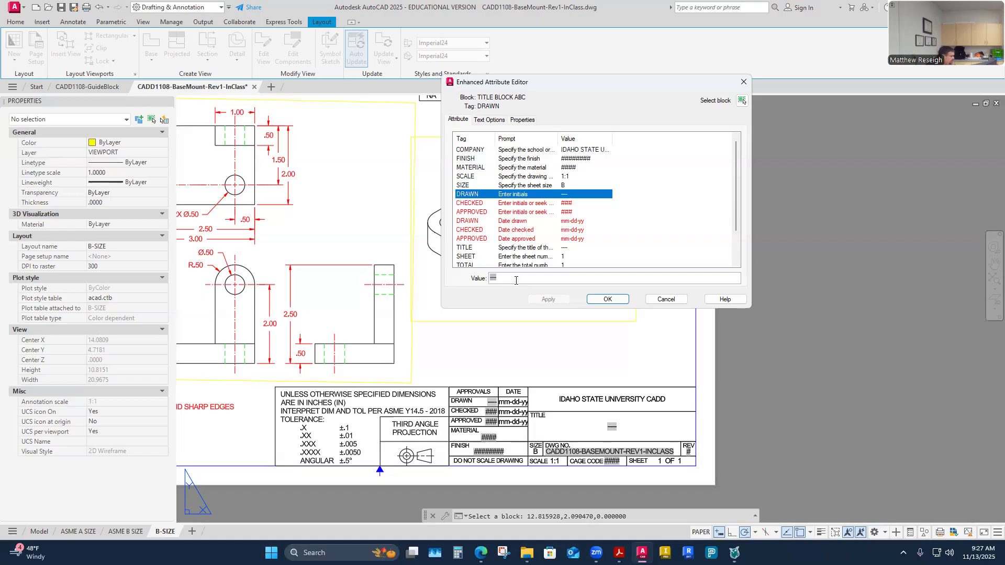
{"action": "type", "text": "MR"}
{"action": "key", "text": "BackSpace"}
{"action": "key", "text": "BackSpace"}
{"action": "type", "text": "MR"}
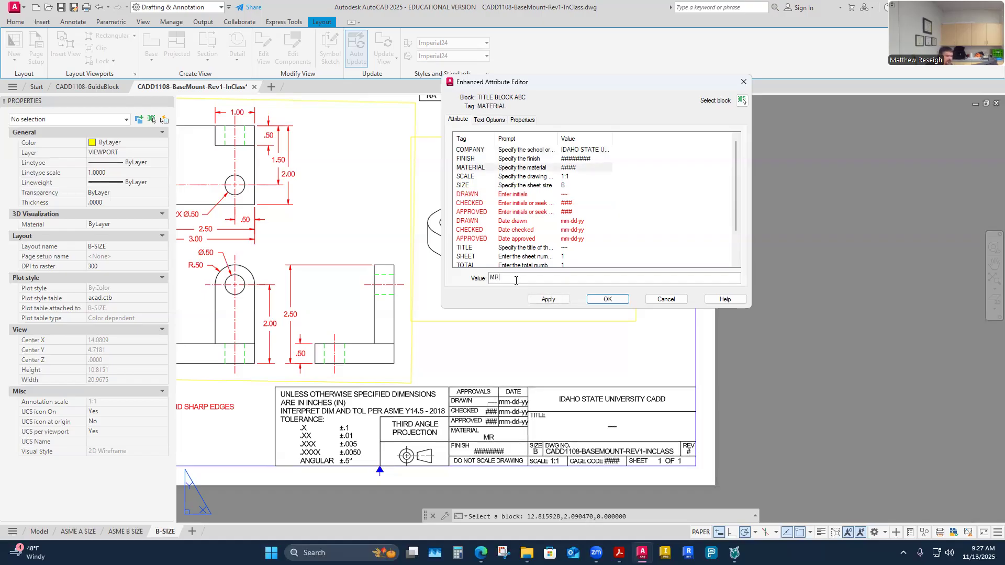
{"action": "left_click", "coordinate": [573, 222]}
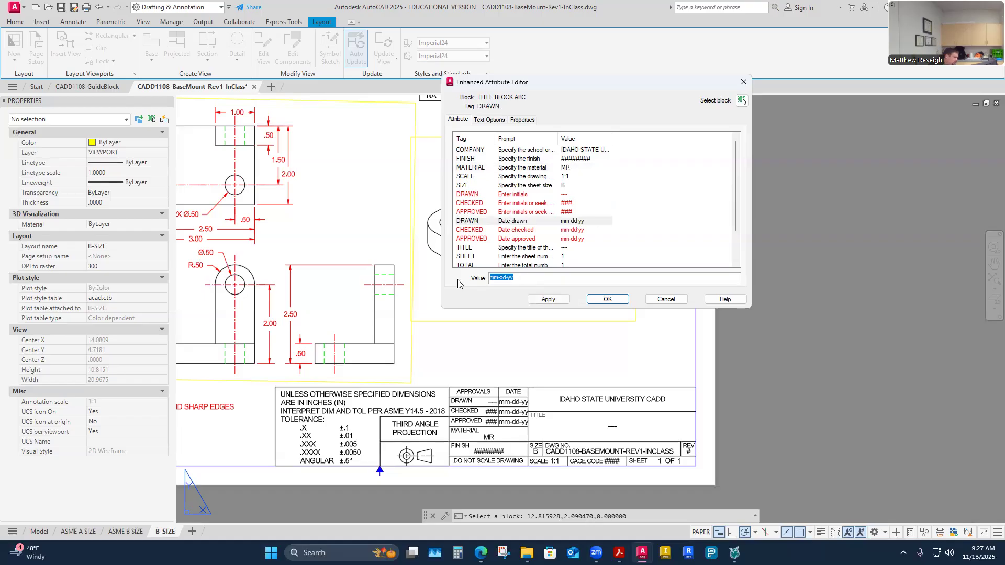
{"action": "type", "text": "09-30-25"}
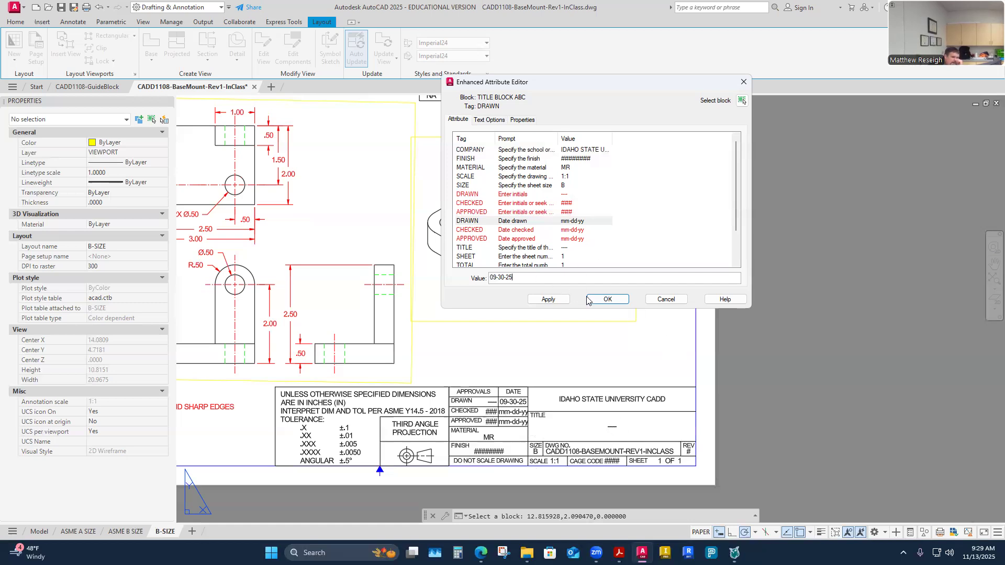
Set the REVISION attribute of the B-SIZE title block to 1
{"action": "scroll", "coordinate": [586, 246], "scroll_direction": "down", "scroll_amount": 1}
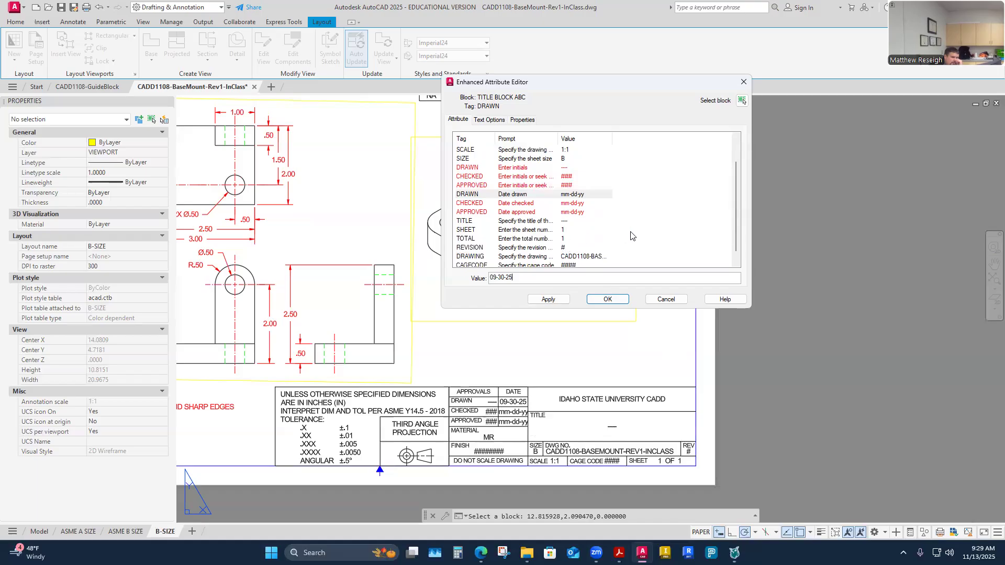
{"action": "scroll", "coordinate": [581, 247], "scroll_direction": "down", "scroll_amount": 1}
{"action": "left_click", "coordinate": [569, 239]}
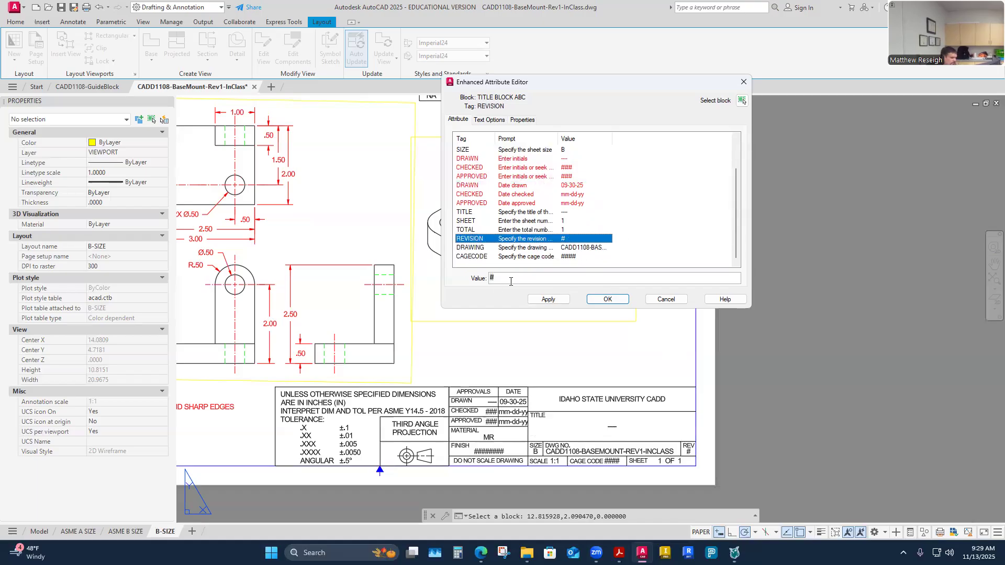
{"action": "left_click_drag", "start_coordinate": [499, 279], "coordinate": [481, 281]}
{"action": "type", "text": "1"}
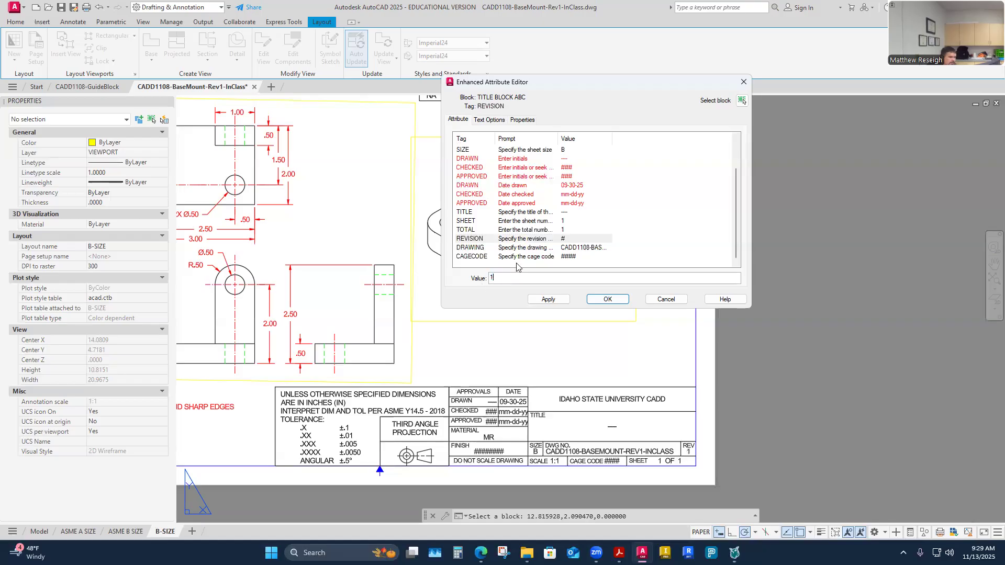
Set the title block's TITLE attribute to CADD 11018 BASE MOUNT REV1
{"action": "left_click", "coordinate": [570, 213]}
{"action": "left_click_drag", "start_coordinate": [514, 283], "coordinate": [468, 287]}
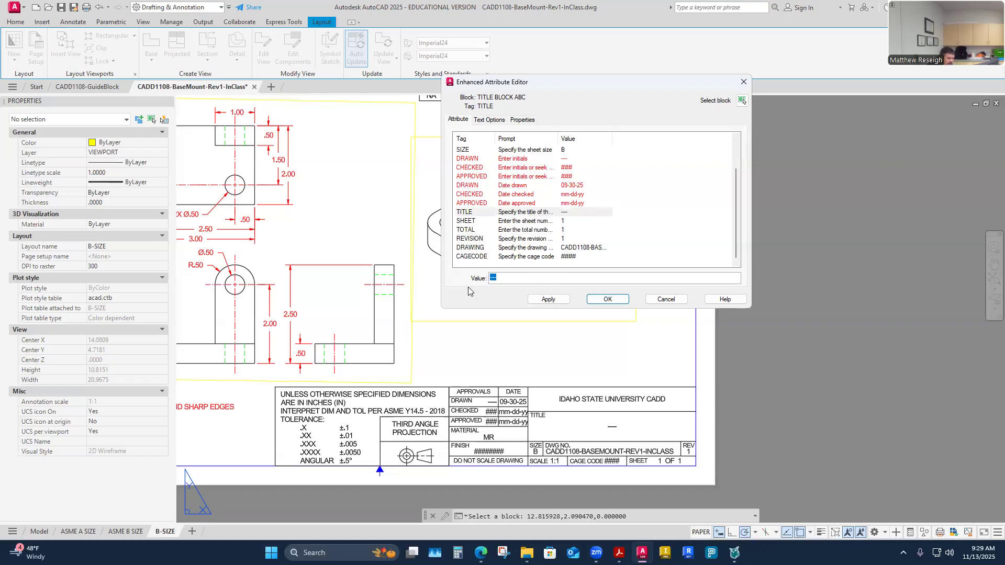
{"action": "type", "text": "CADD 11018 BASE M"}
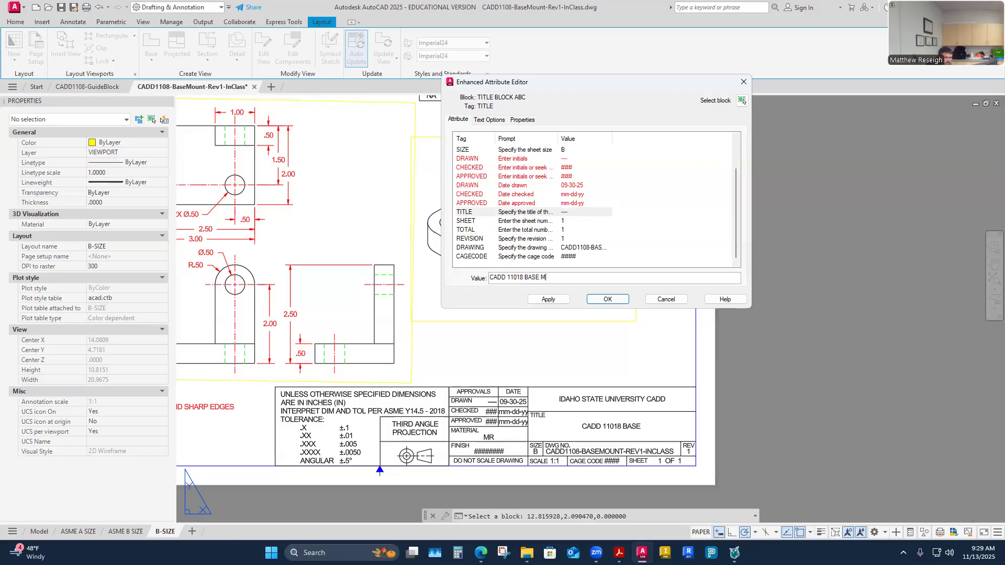
{"action": "type", "text": "OUNT RE"}
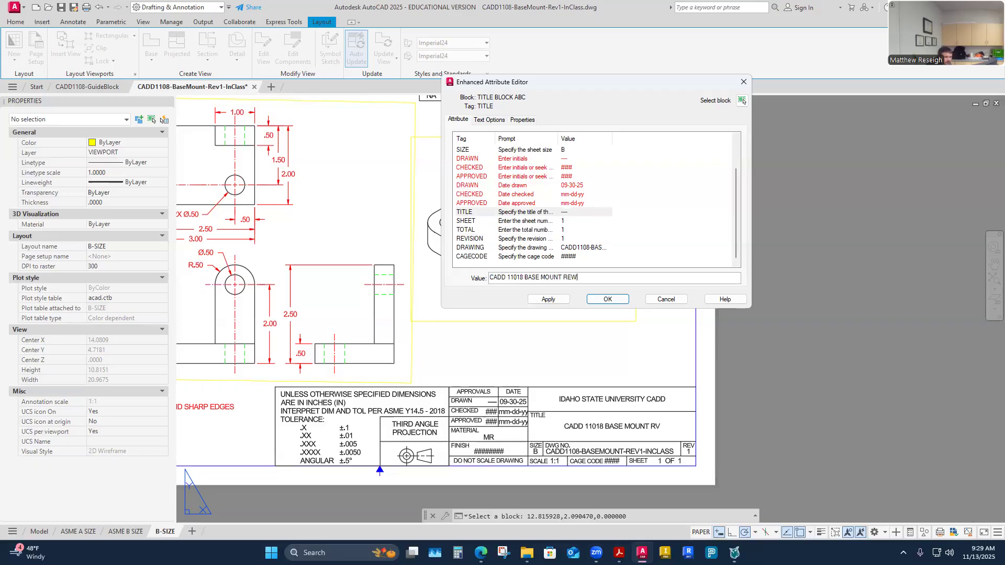
{"action": "type", "text": "V1"}
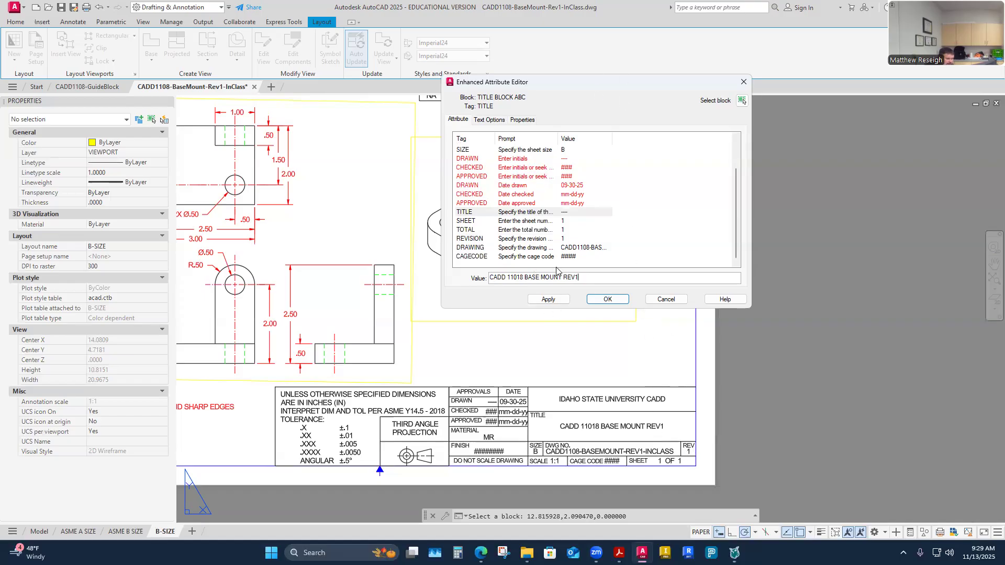
Set the title block's TOTAL and SHEET attributes to 3 each, and accept the attribute changes
{"action": "left_click", "coordinate": [565, 231]}
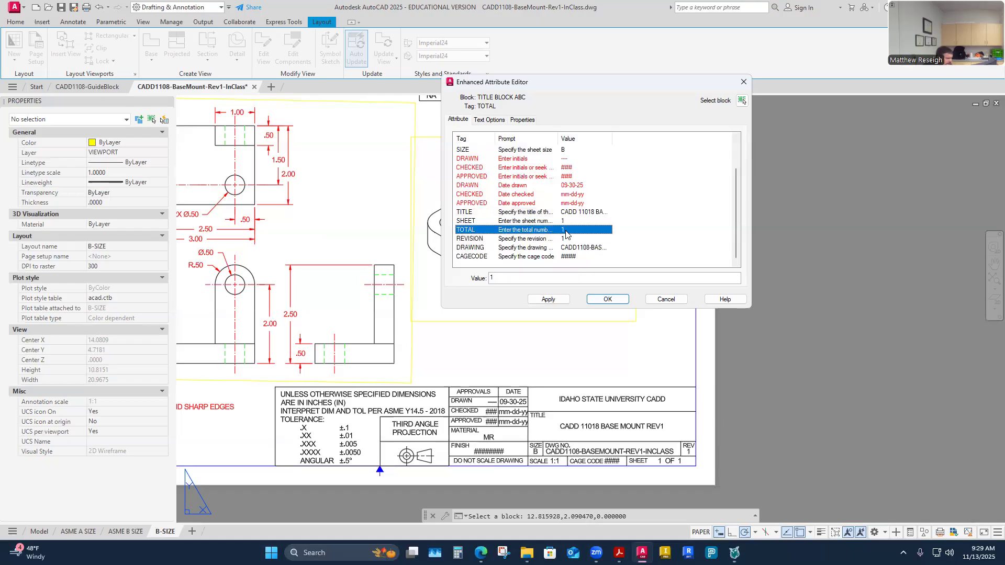
{"action": "type", "text": "3"}
{"action": "left_click", "coordinate": [565, 221]}
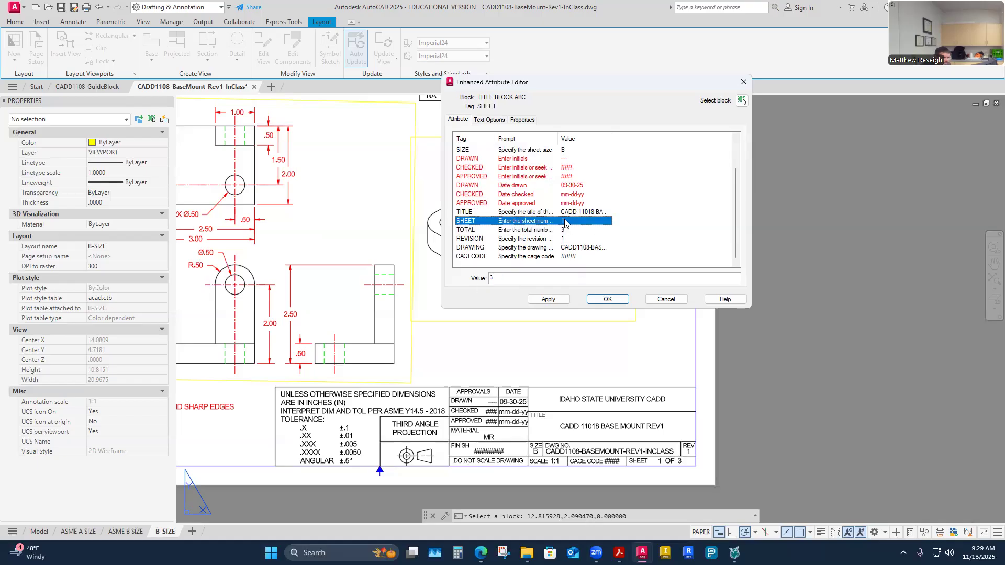
{"action": "double_click", "coordinate": [499, 278]}
{"action": "type", "text": "3"}
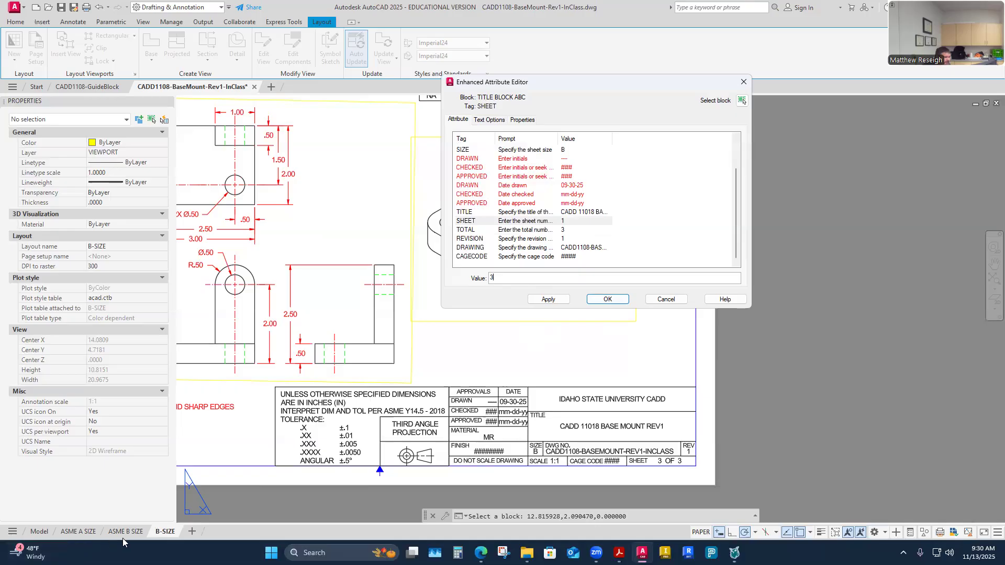
{"action": "left_click", "coordinate": [607, 300]}
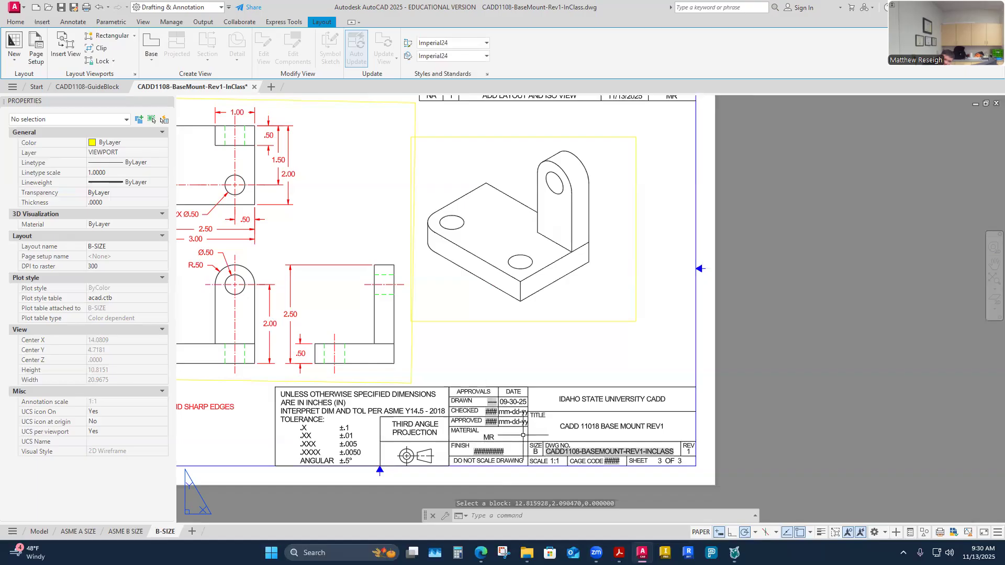
Review the revision history and full sheet on B-SIZE, and look over the ASME B SIZE and ASME A SIZE layouts
{"action": "scroll", "coordinate": [537, 425], "scroll_direction": "down", "scroll_amount": 2}
{"action": "scroll", "coordinate": [487, 215], "scroll_direction": "up", "scroll_amount": 2}
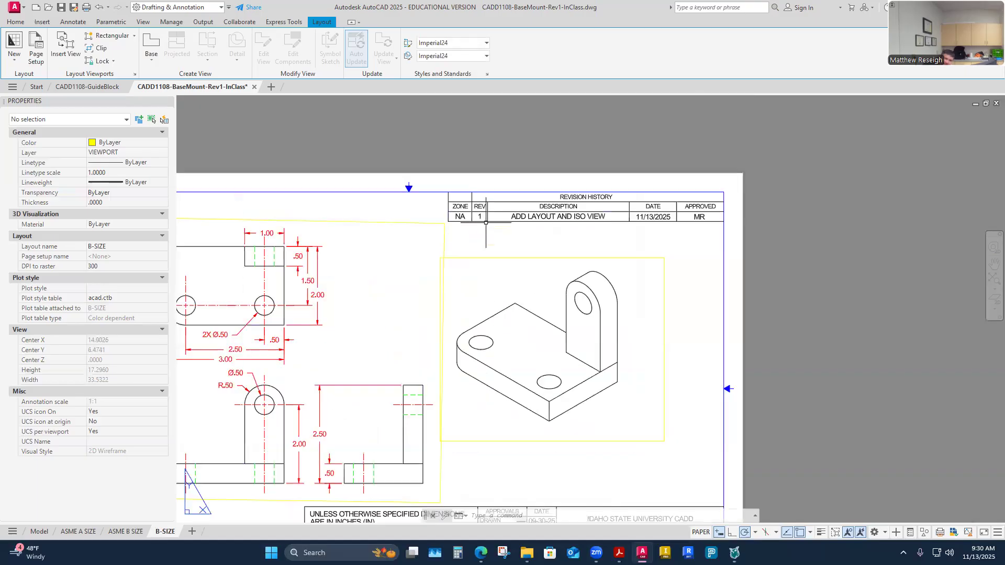
{"action": "scroll", "coordinate": [431, 251], "scroll_direction": "down", "scroll_amount": 2}
{"action": "scroll", "coordinate": [430, 252], "scroll_direction": "down", "scroll_amount": 2}
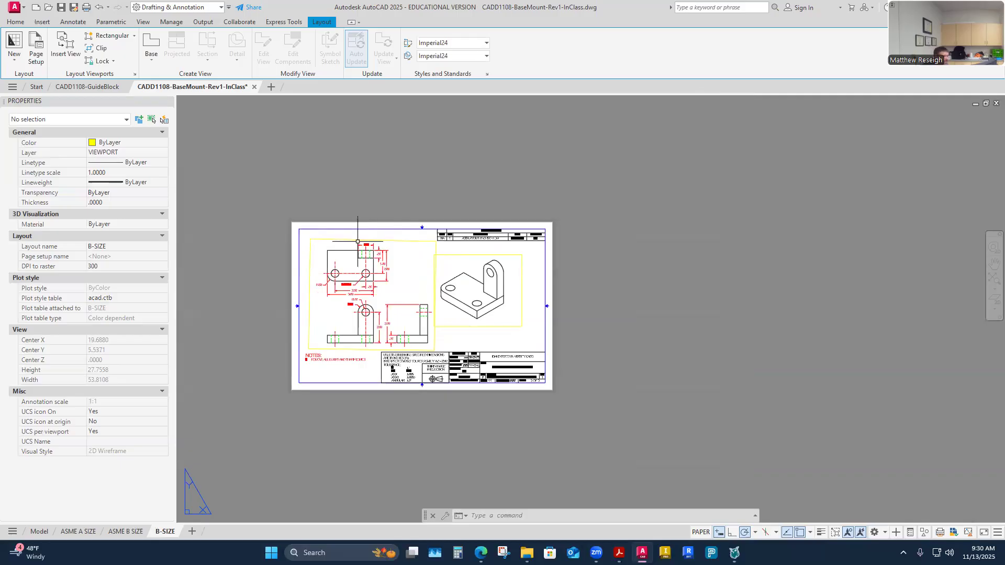
{"action": "left_click", "coordinate": [125, 532]}
{"action": "scroll", "coordinate": [439, 406], "scroll_direction": "down", "scroll_amount": 6}
{"action": "scroll", "coordinate": [281, 320], "scroll_direction": "down", "scroll_amount": 2}
{"action": "middle_click_drag", "start_coordinate": [233, 313], "coordinate": [346, 314]}
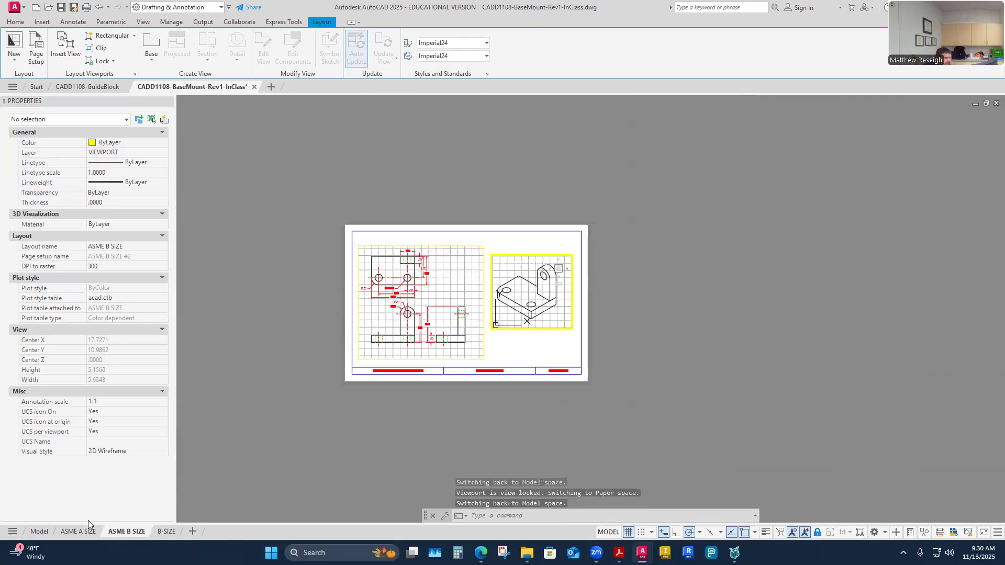
{"action": "left_click", "coordinate": [77, 531]}
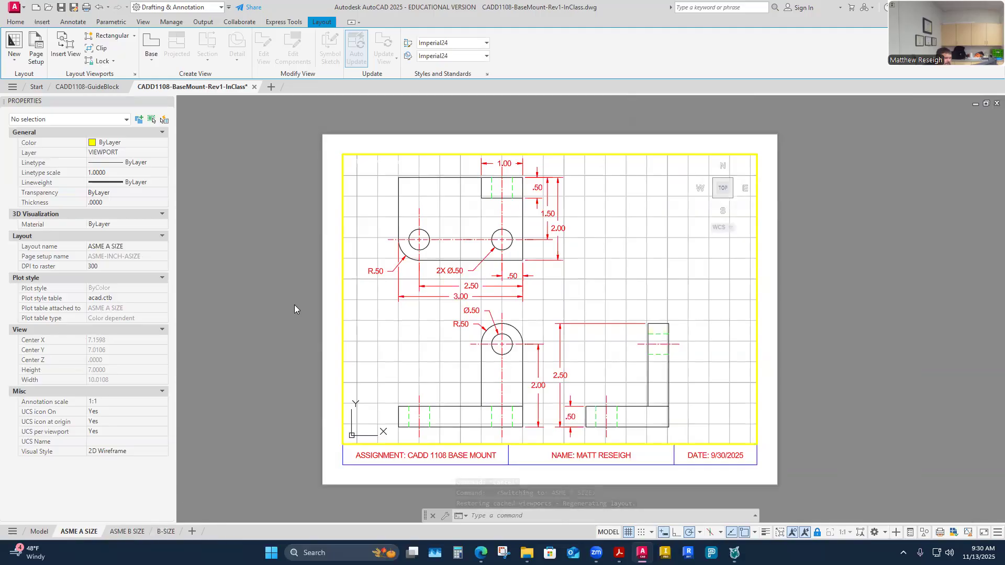
Start a Batch Plot and remove the GuideBlock Model, GuideBlock B-SIZE and base mount Model sheets from its sheet list
{"action": "left_click", "coordinate": [24, 10]}
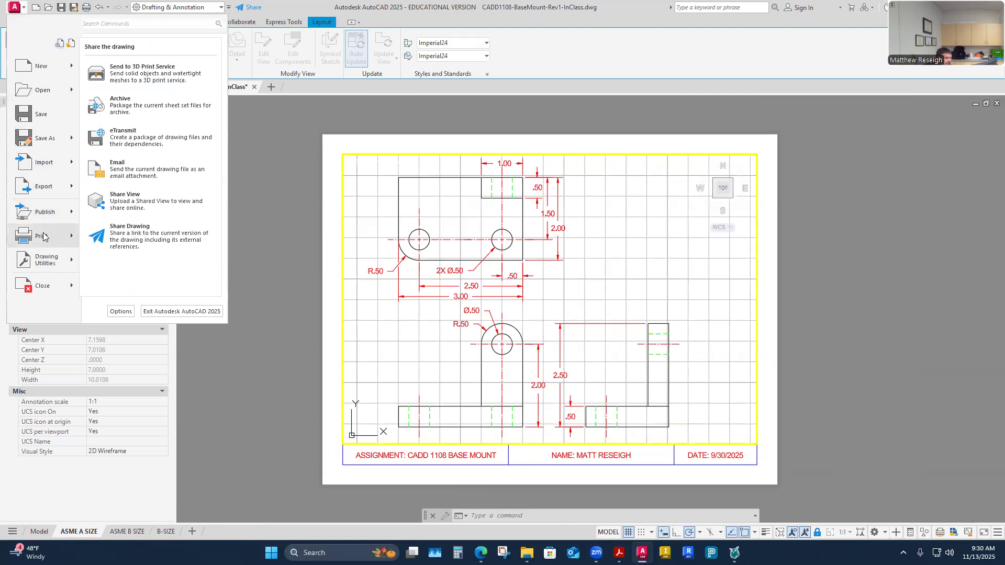
{"action": "mouse_move", "coordinate": [44, 237]}
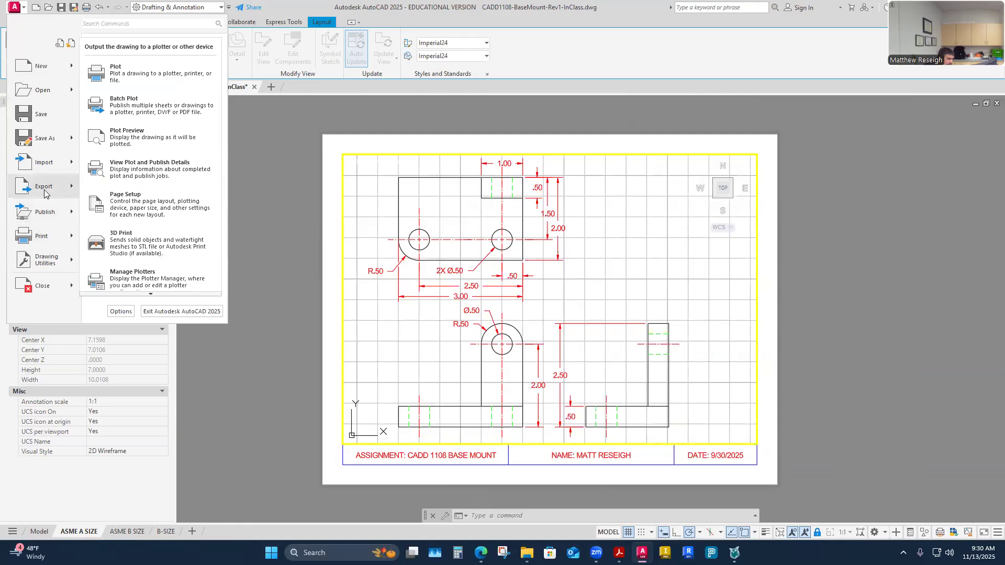
{"action": "mouse_move", "coordinate": [44, 194]}
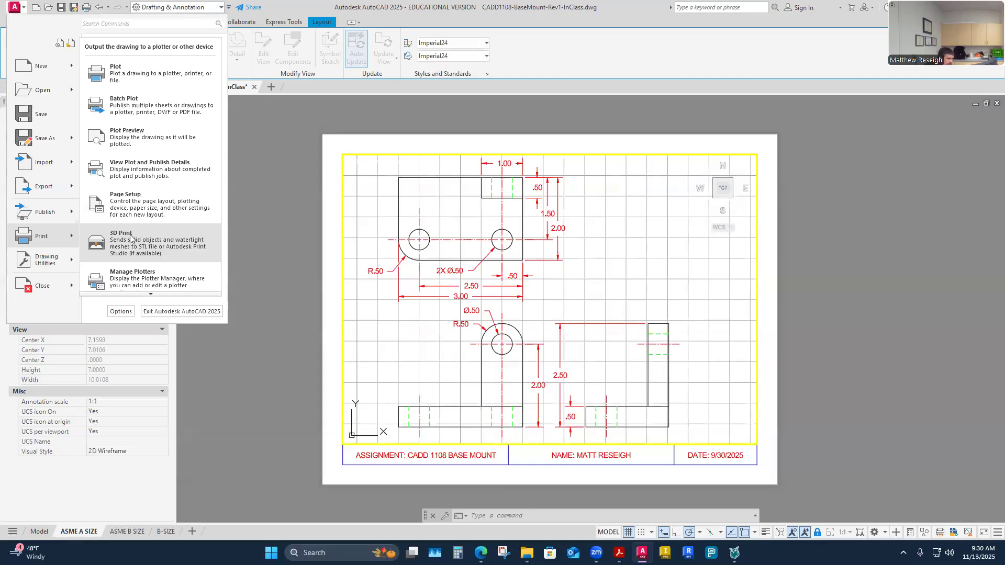
{"action": "left_click", "coordinate": [150, 105]}
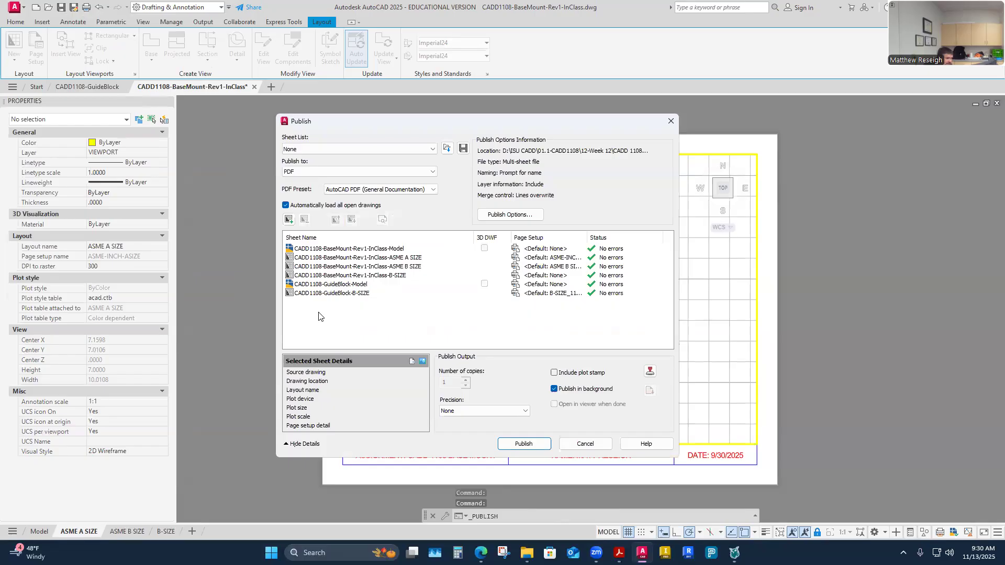
{"action": "left_click", "coordinate": [320, 285]}
{"action": "key", "text": "Delete"}
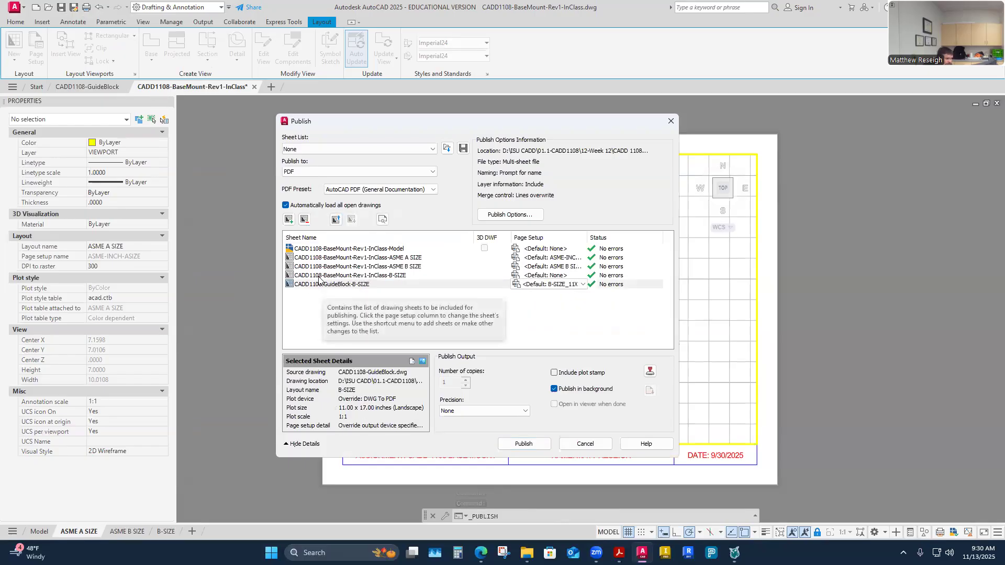
{"action": "left_click", "coordinate": [316, 288]}
{"action": "left_click", "coordinate": [304, 220]}
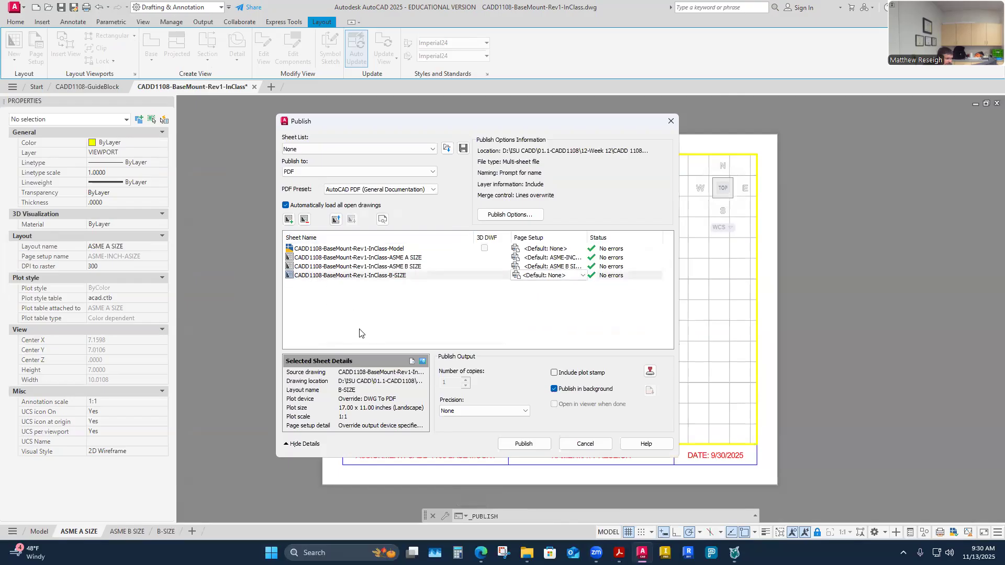
{"action": "left_click", "coordinate": [323, 250]}
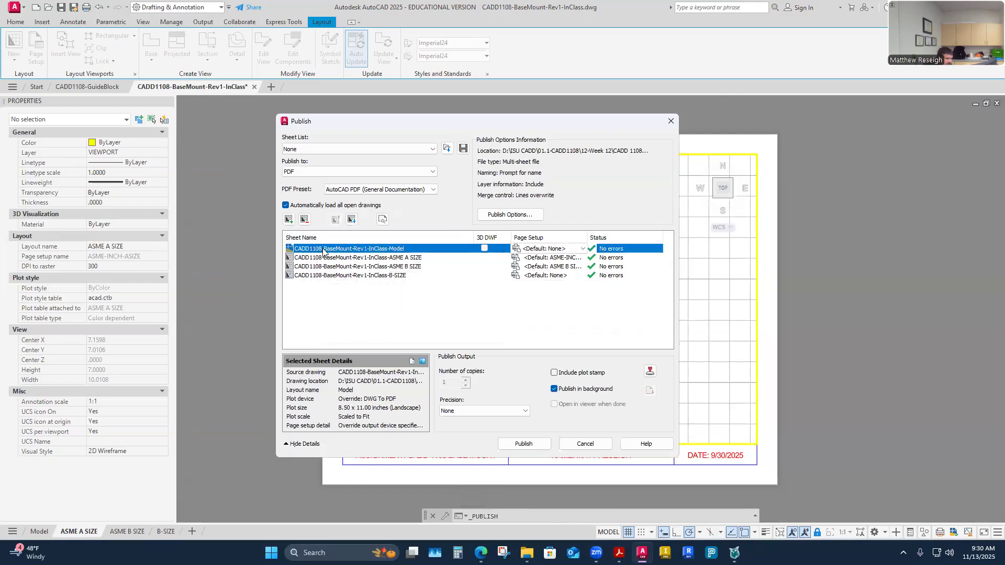
{"action": "left_click", "coordinate": [304, 220]}
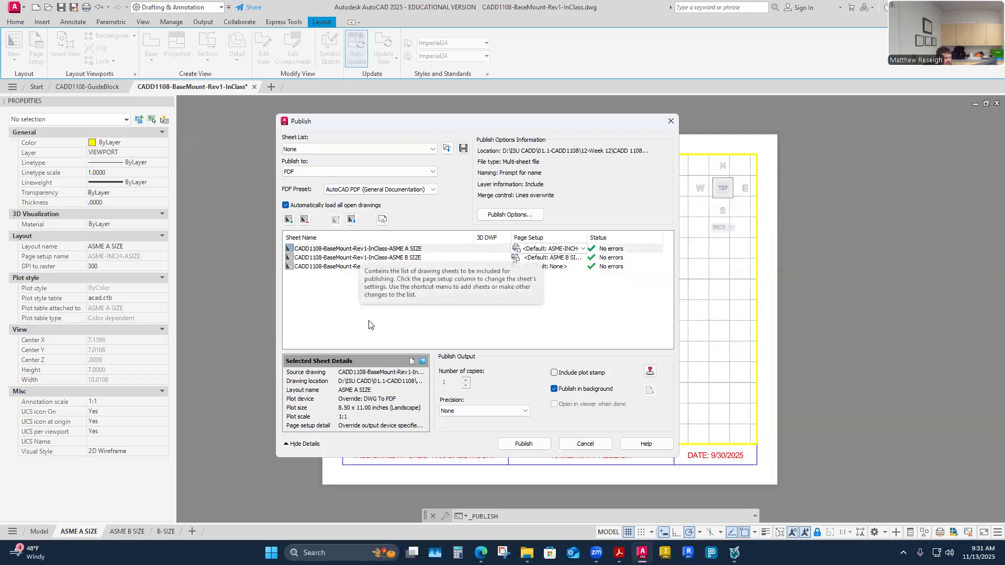
Try reordering the ASME B SIZE sheet in the publish list, and return it between ASME A SIZE and B-SIZE
{"action": "left_click", "coordinate": [338, 260]}
{"action": "left_click_drag", "start_coordinate": [338, 265], "coordinate": [336, 242]}
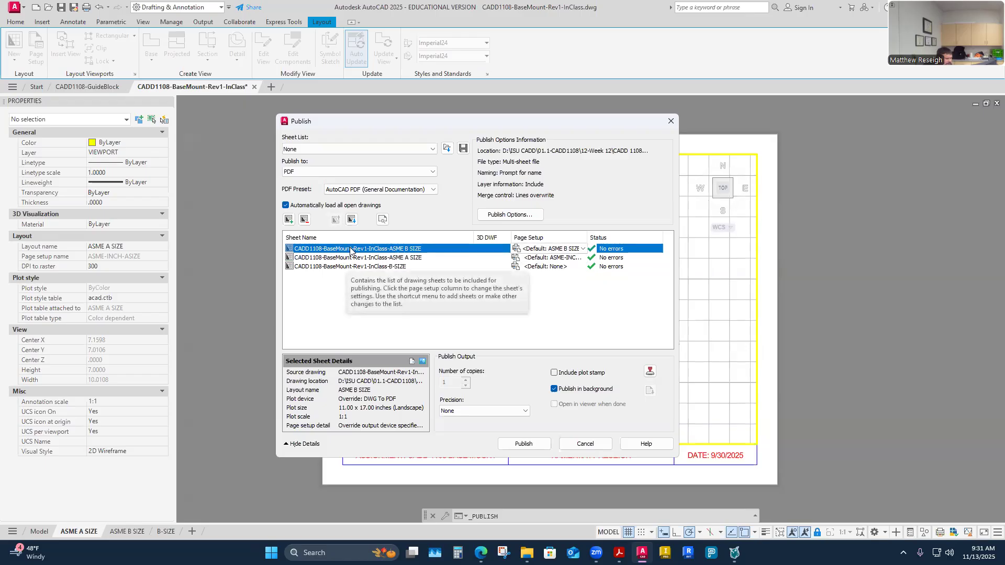
{"action": "left_click_drag", "start_coordinate": [350, 250], "coordinate": [352, 266]}
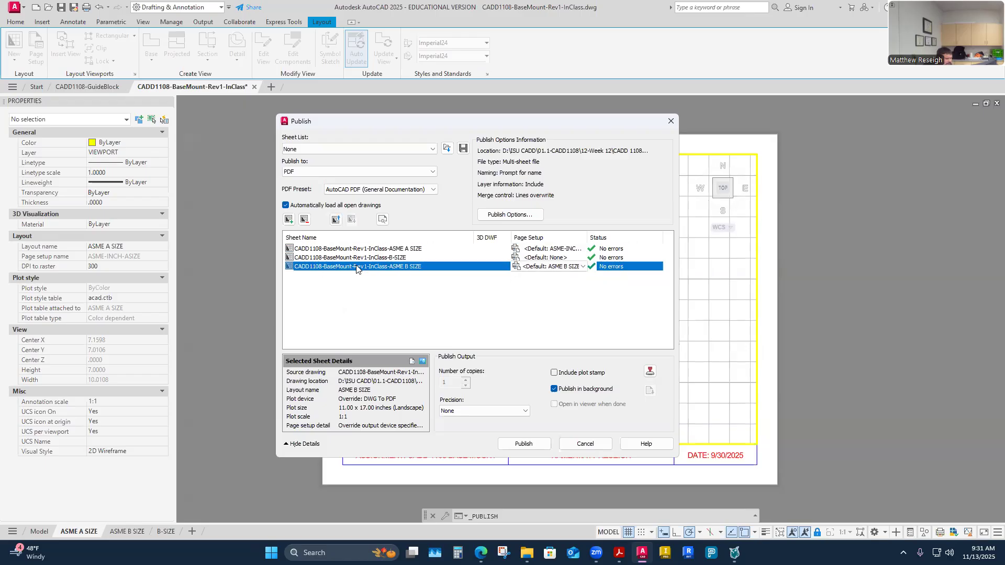
{"action": "left_click", "coordinate": [356, 266]}
{"action": "left_click", "coordinate": [399, 296]}
{"action": "left_click", "coordinate": [407, 266]}
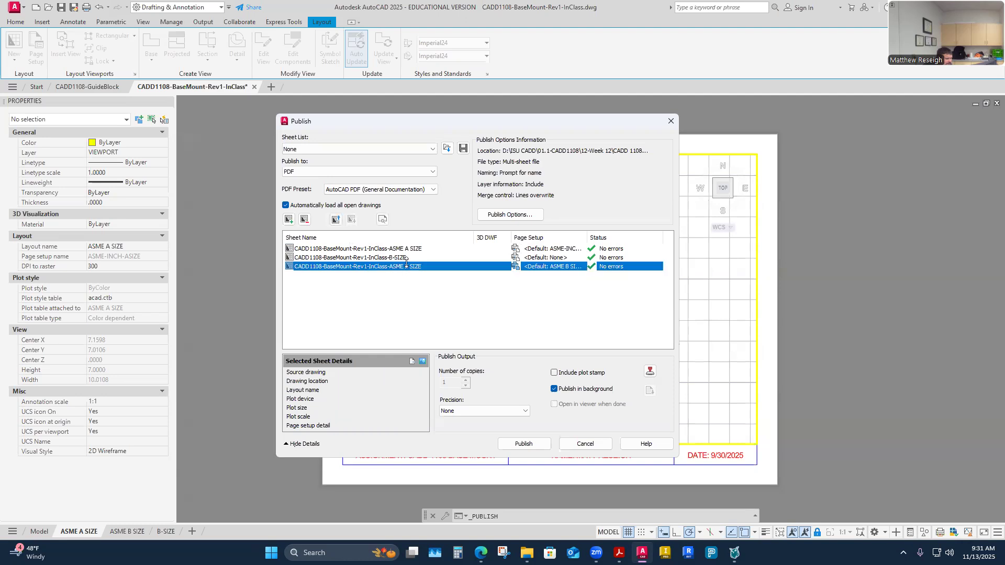
{"action": "left_click_drag", "start_coordinate": [407, 267], "coordinate": [407, 258]}
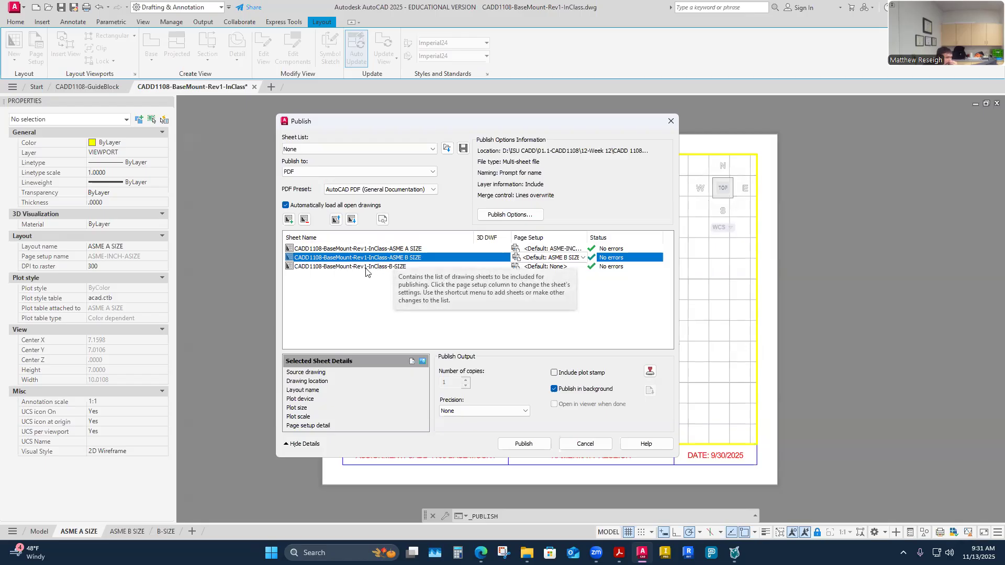
{"action": "left_click", "coordinate": [370, 250]}
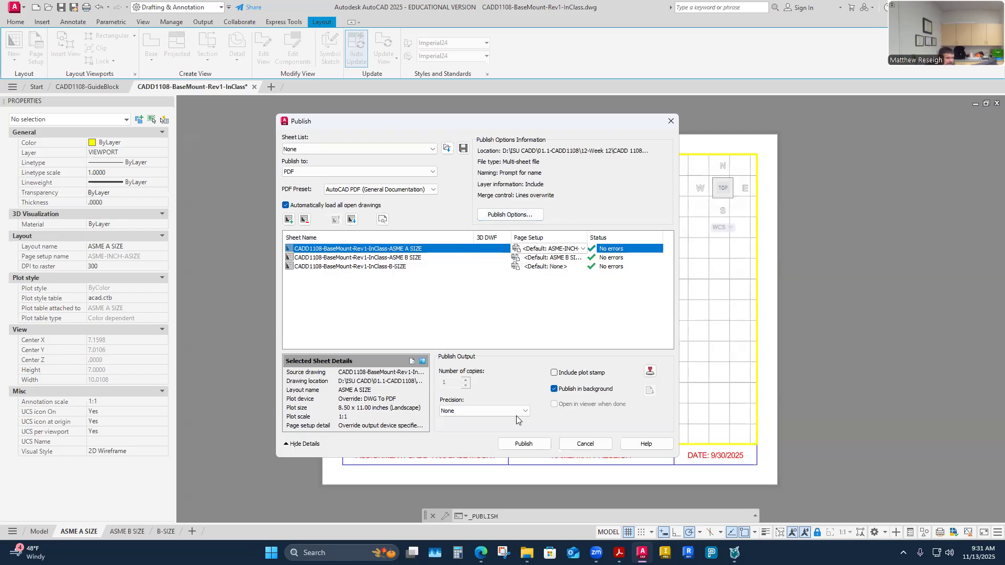
Publish the three sheets to the CADD1108-BaseMount-Rev1-InClass PDF, closing the copy open in Acrobat, replacing the existing file and not saving the sheet list
{"action": "left_click", "coordinate": [522, 444]}
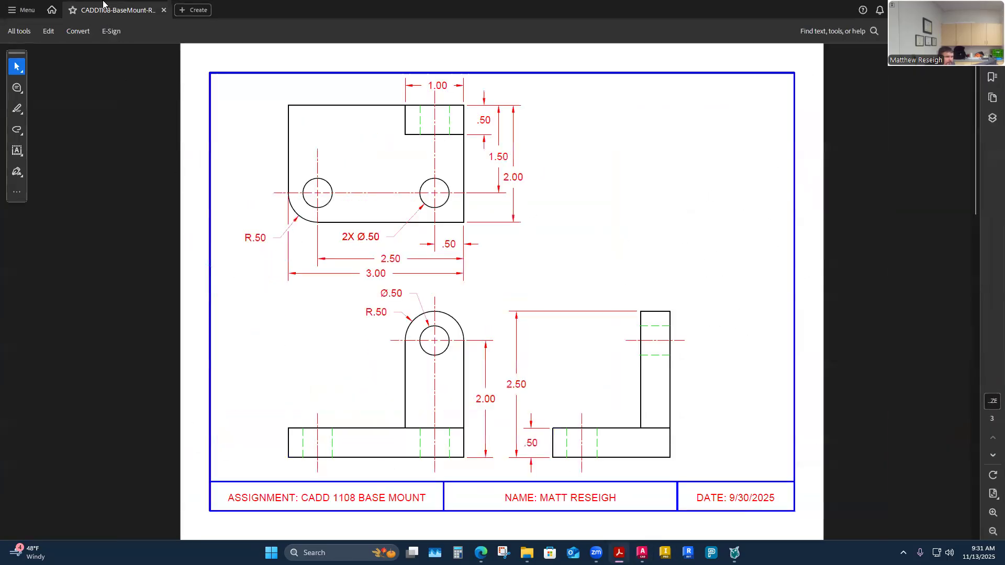
{"action": "left_click", "coordinate": [163, 11]}
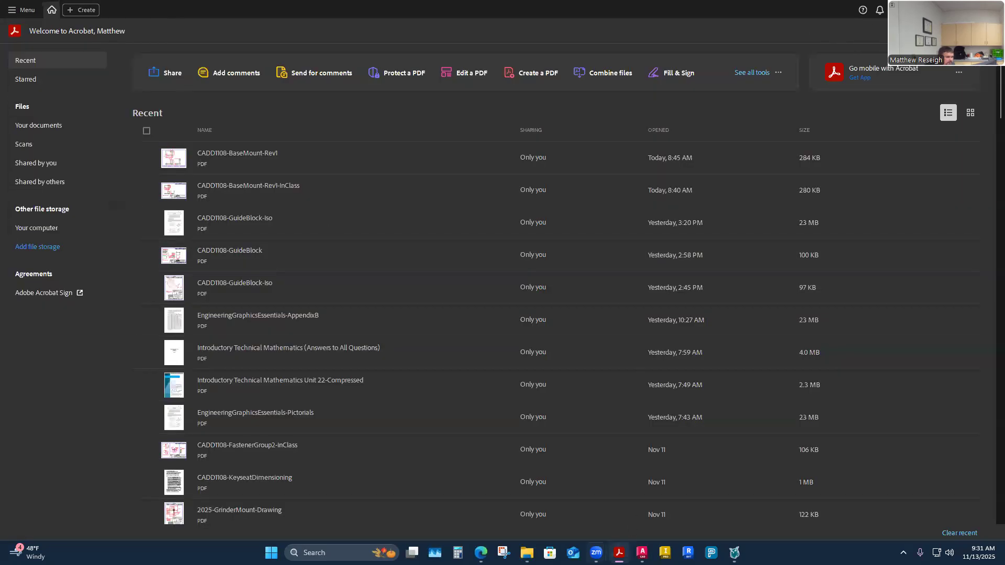
{"action": "left_click", "coordinate": [945, 10]}
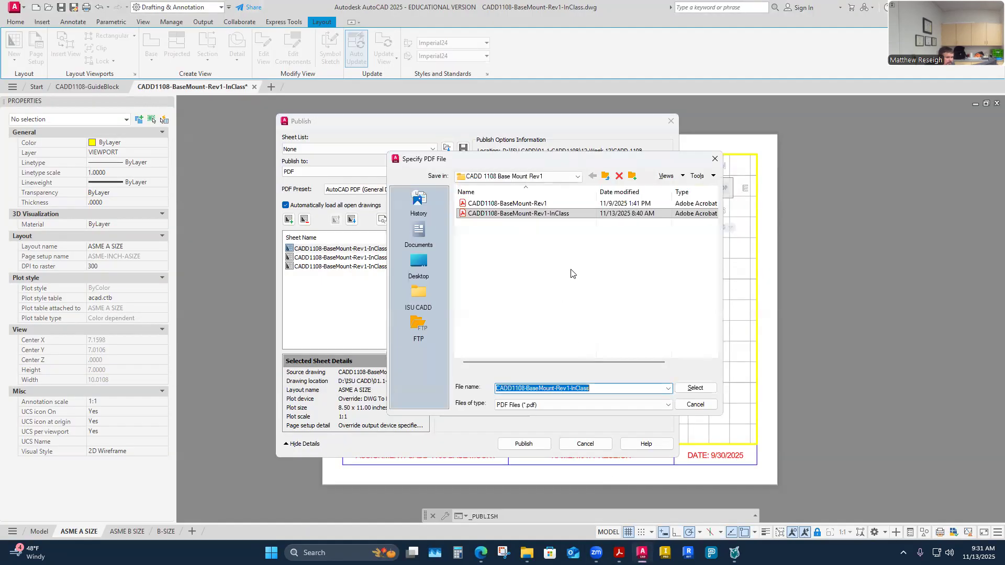
{"action": "left_click", "coordinate": [689, 389]}
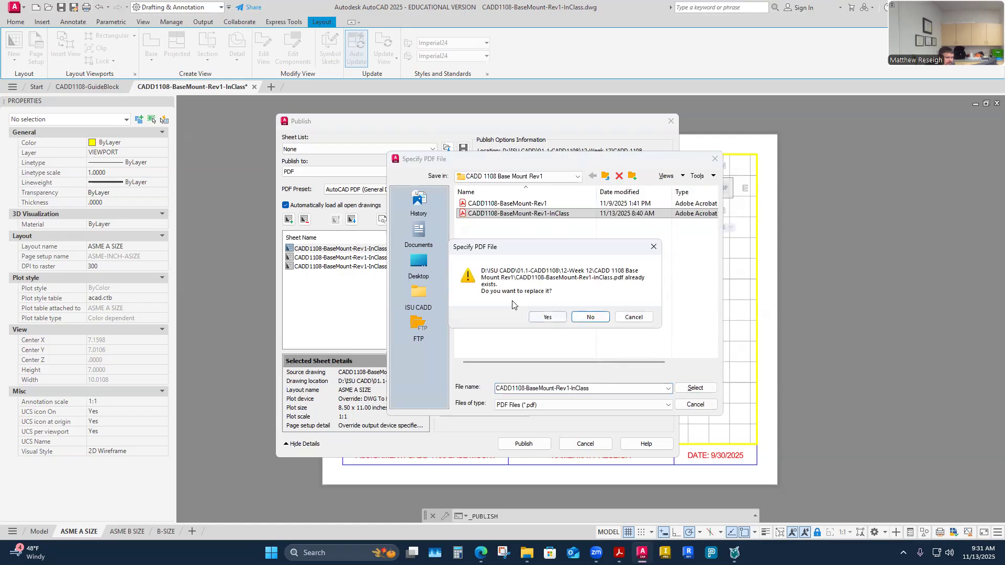
{"action": "left_click", "coordinate": [553, 318]}
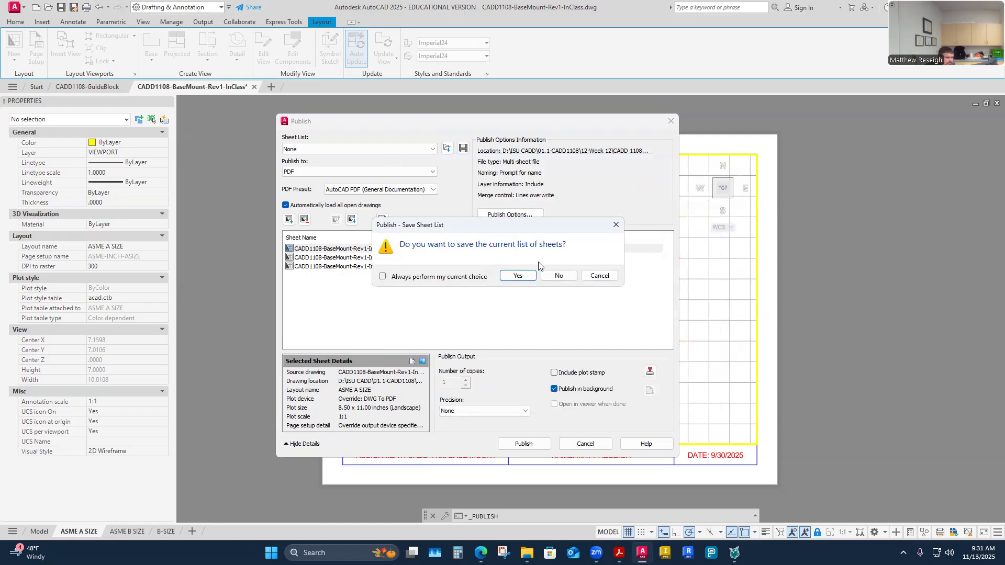
{"action": "left_click", "coordinate": [558, 276]}
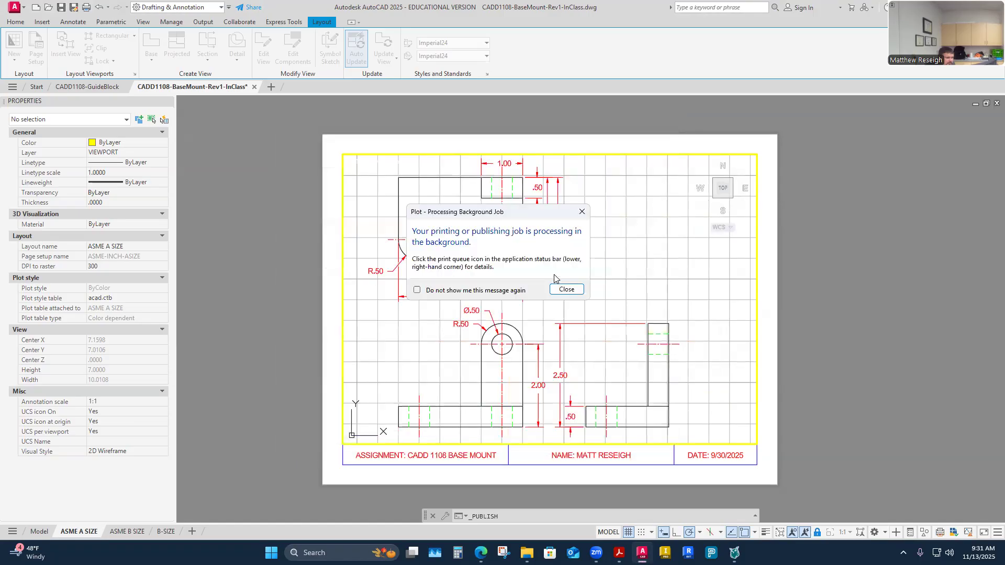
{"action": "left_click", "coordinate": [566, 289]}
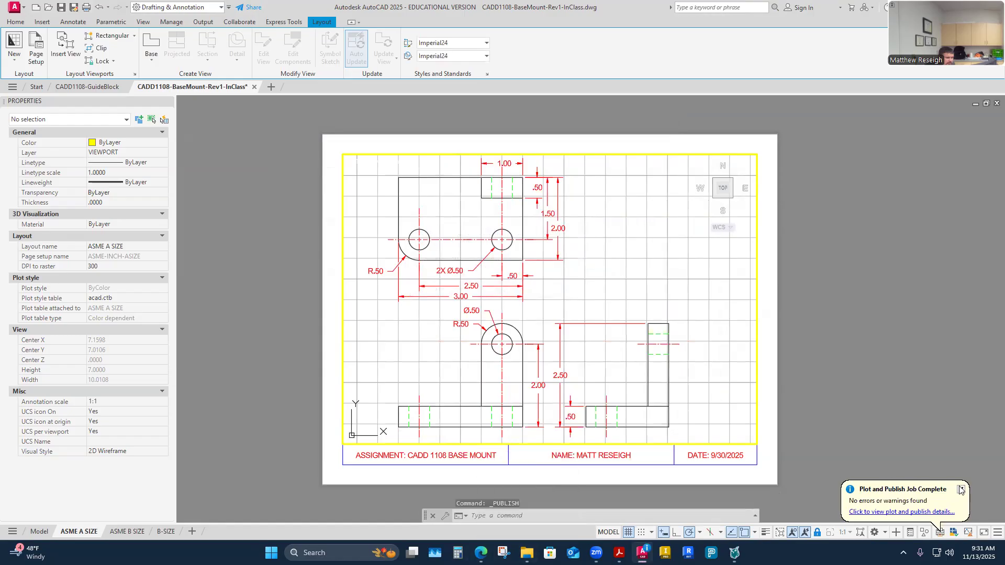
Dismiss the plot notification, open the newly published CADD1108-BaseMount-Rev1-InClass PDF from its folder in Acrobat, and review all three pages
{"action": "left_click", "coordinate": [961, 490]}
{"action": "left_click", "coordinate": [526, 553]}
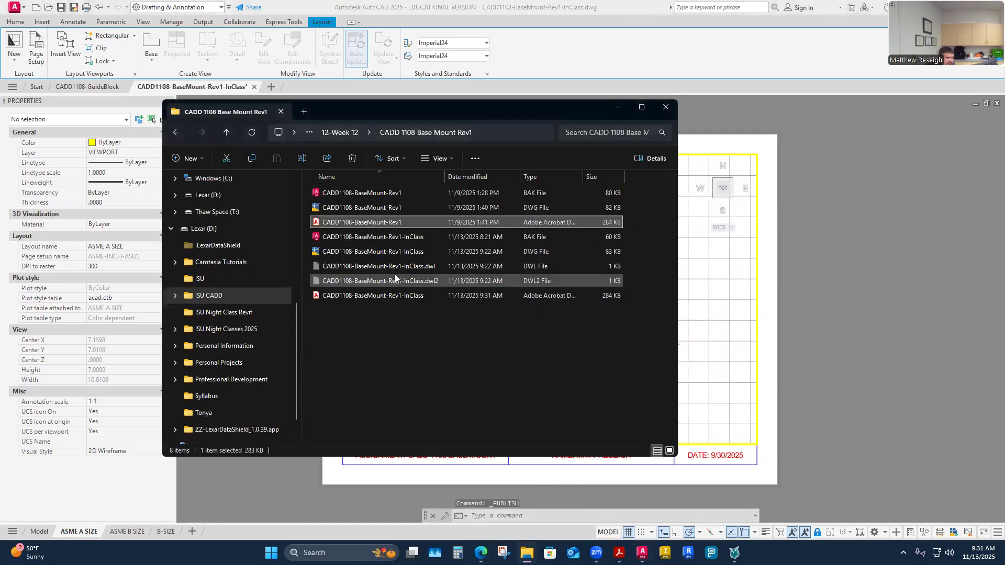
{"action": "double_click", "coordinate": [388, 296]}
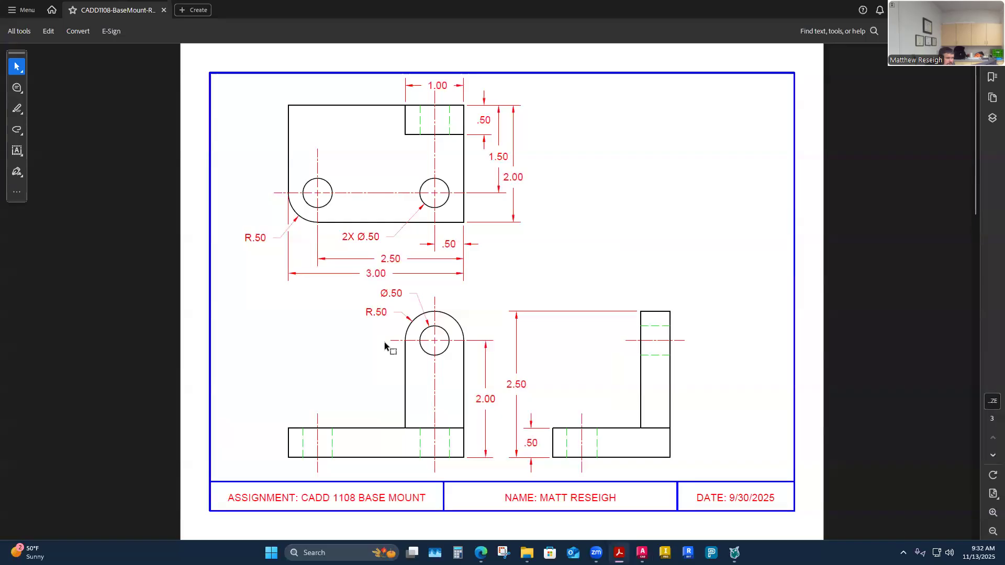
{"action": "left_click", "coordinate": [991, 457]}
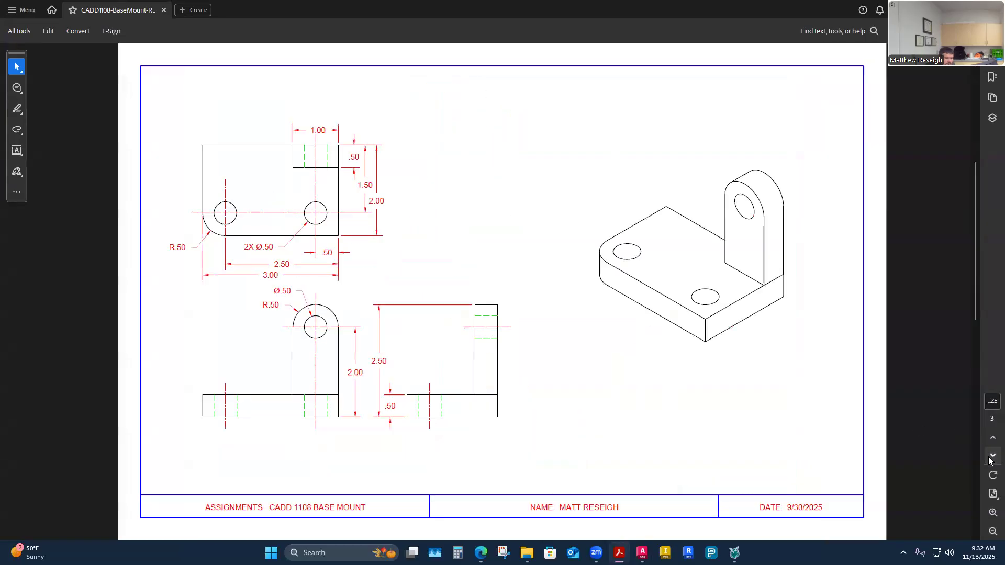
{"action": "left_click", "coordinate": [991, 459]}
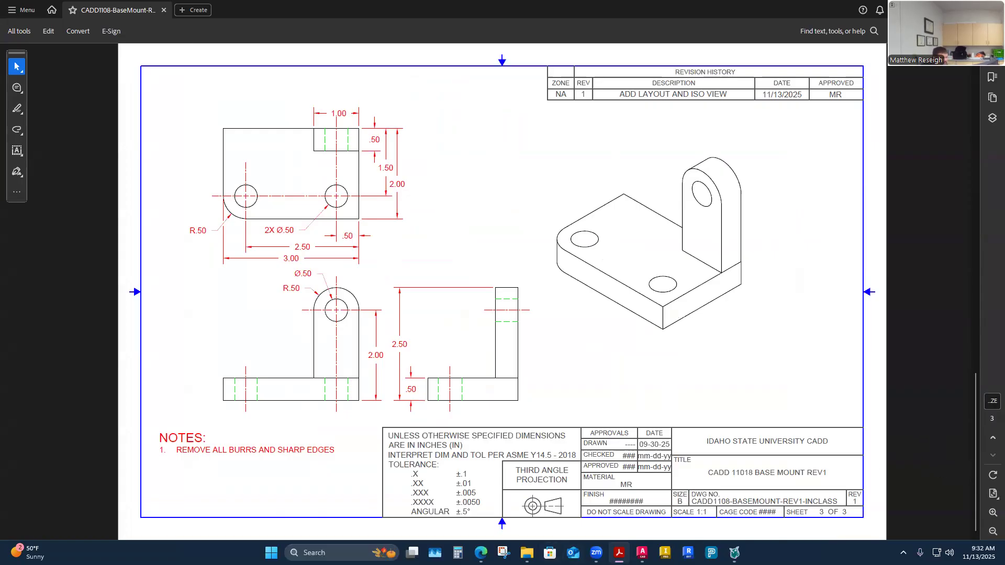
{"action": "left_click", "coordinate": [598, 550]}
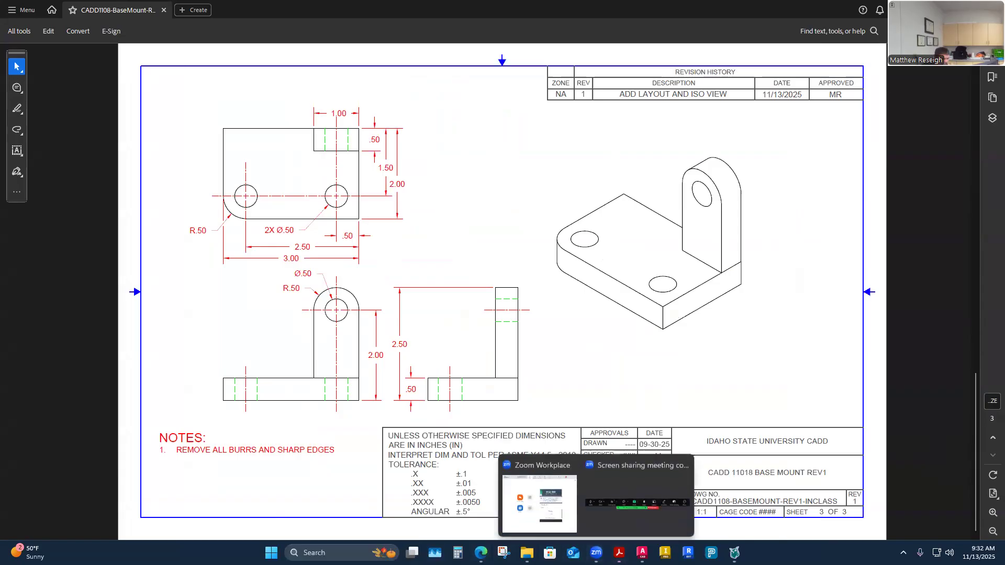
{"action": "left_click", "coordinate": [639, 506]}
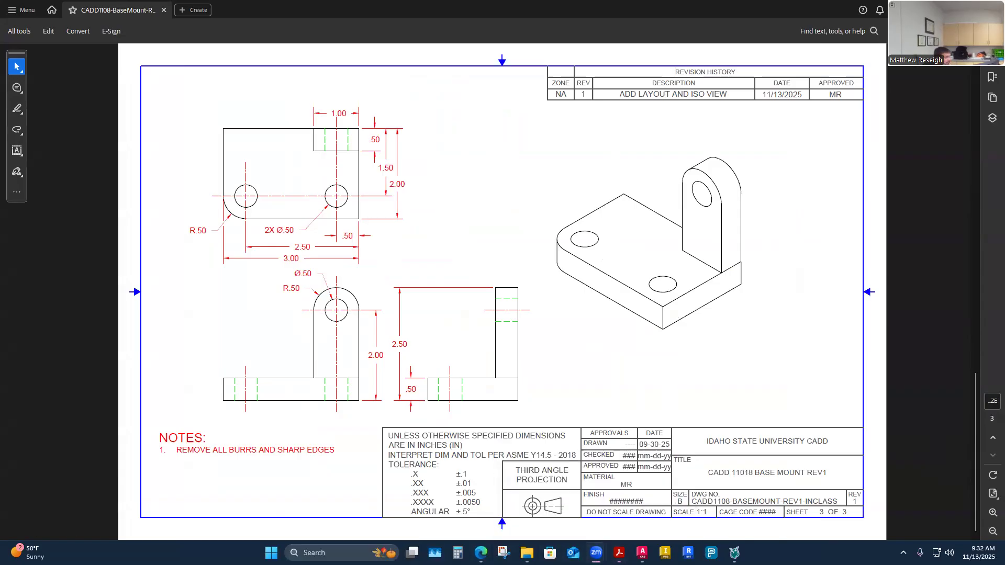